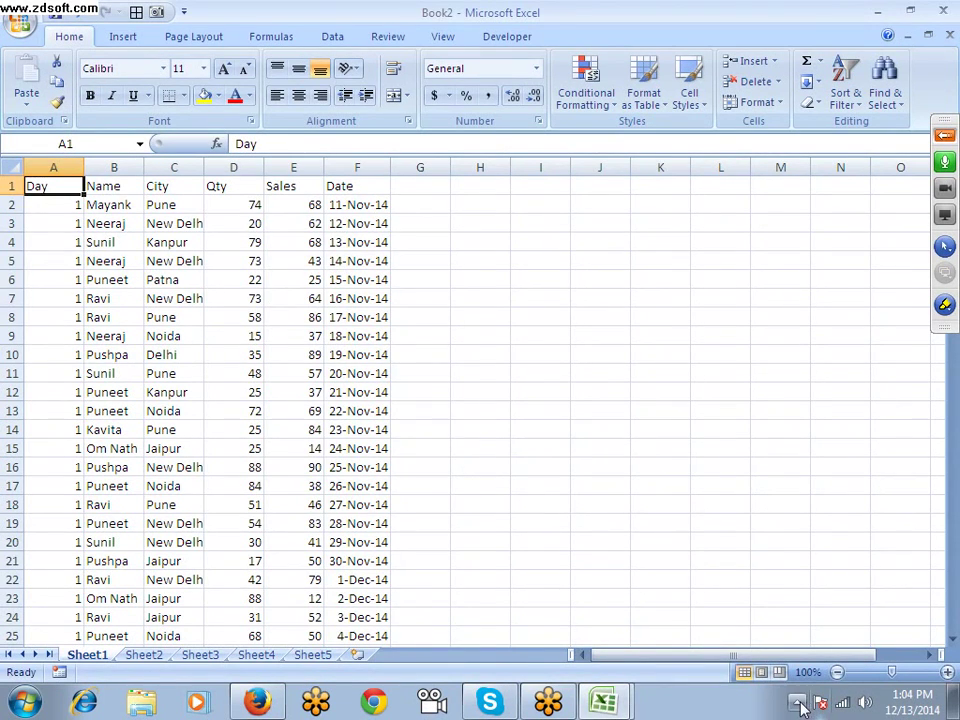
Step: From the GoToMeeting control panel, start recording the session and share the screen with attendees
{"action": "left_click", "coordinate": [803, 707]}
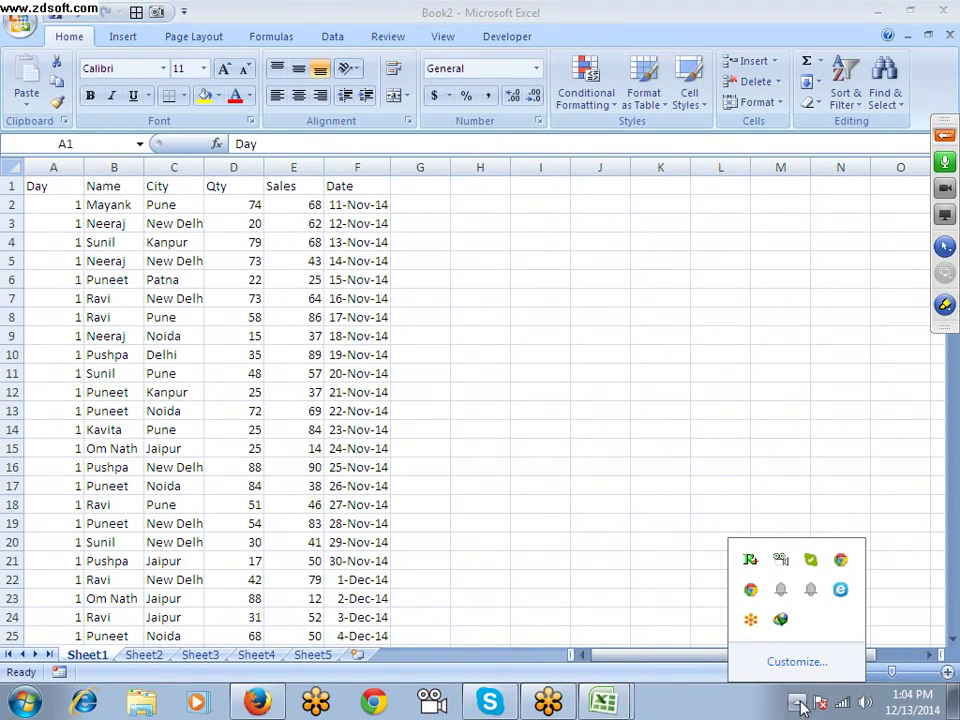
{"action": "left_click", "coordinate": [945, 136]}
{"action": "left_click", "coordinate": [728, 178]}
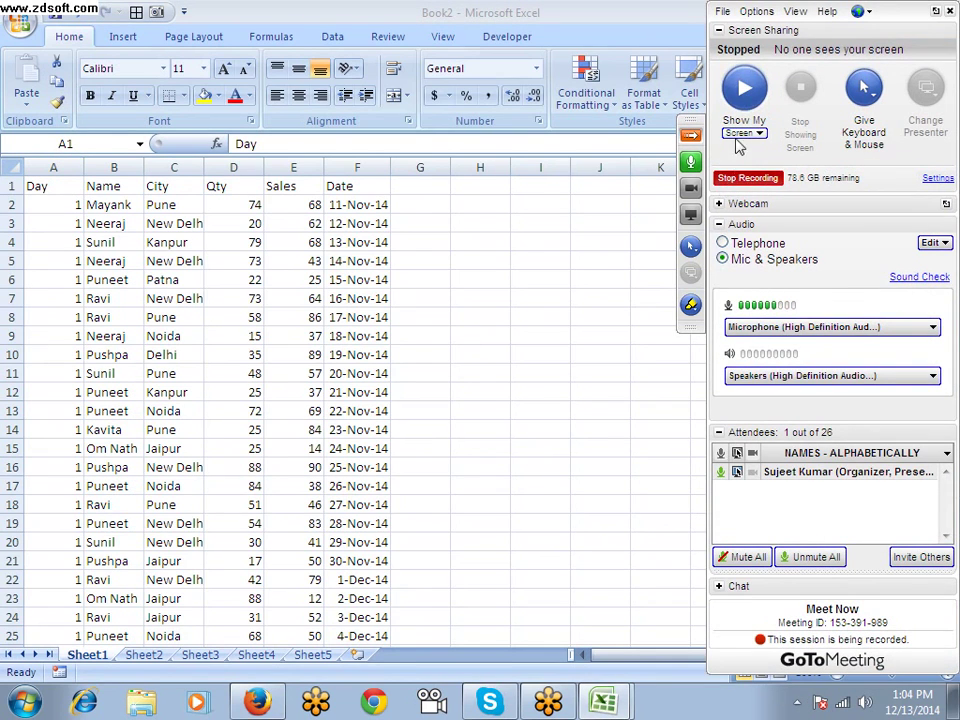
{"action": "left_click", "coordinate": [744, 88]}
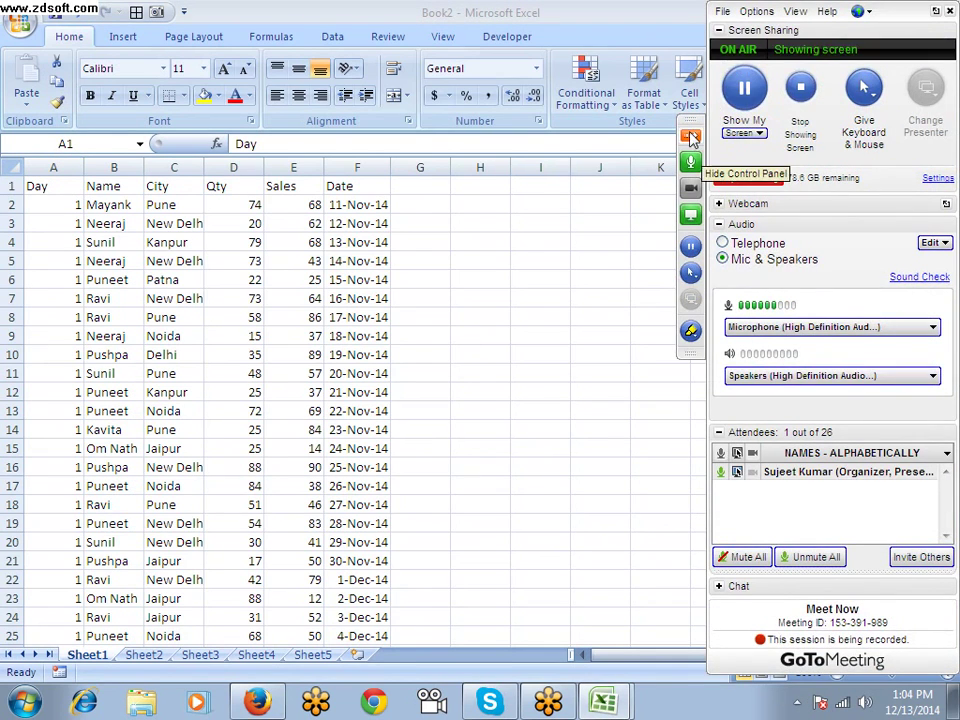
Step: Copy the billing table A1:F21 from Sheet1 and paste it into Sheet2
{"action": "left_click_drag", "start_coordinate": [54, 186], "coordinate": [56, 187]}
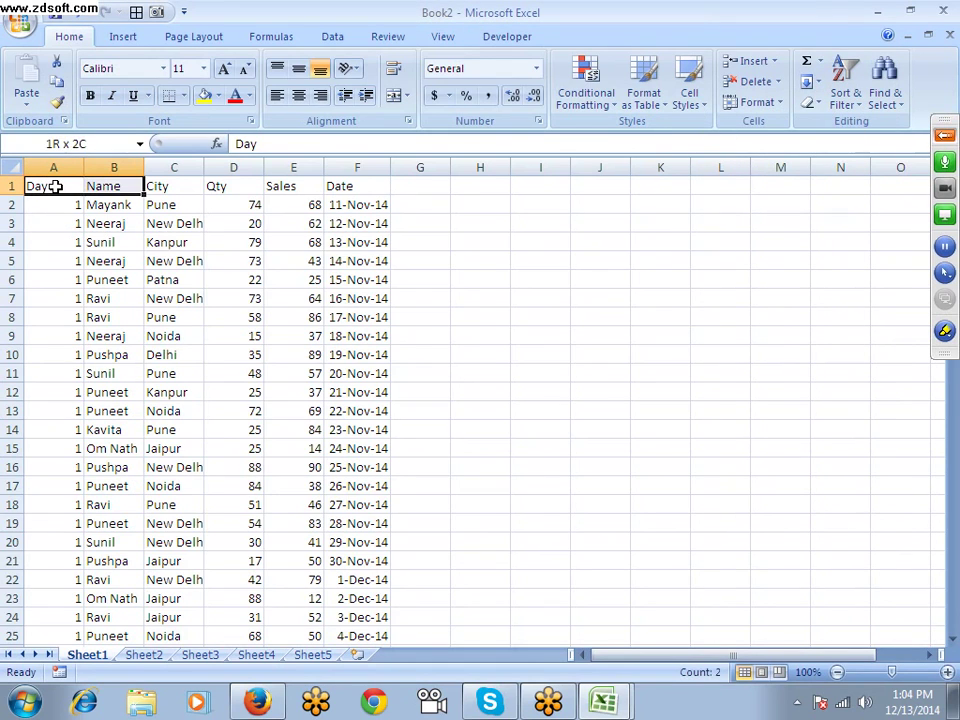
{"action": "key", "text": "shift+Right"}
{"action": "key", "text": "shift+Right"}
{"action": "key", "text": "shift+Right"}
{"action": "key", "text": "shift+Right"}
{"action": "key", "text": "shift+Left"}
{"action": "key", "text": "shift+Down"}
{"action": "key", "text": "shift+Down"}
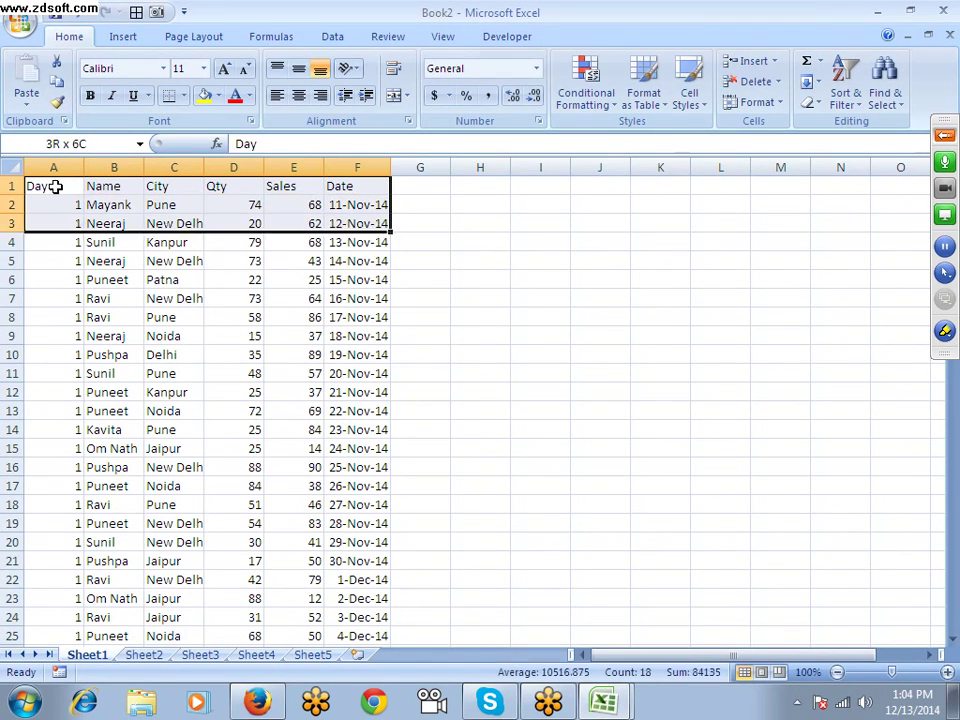
{"action": "key", "text": "shift+Down"}
{"action": "key", "text": "shift+Down"}
{"action": "key", "text": "shift+Down"}
{"action": "key", "text": "shift+Down"}
{"action": "key", "text": "shift+Down"}
{"action": "key", "text": "shift+Down"}
{"action": "key", "text": "ctrl+c"}
{"action": "key", "text": "ctrl+Page_Down"}
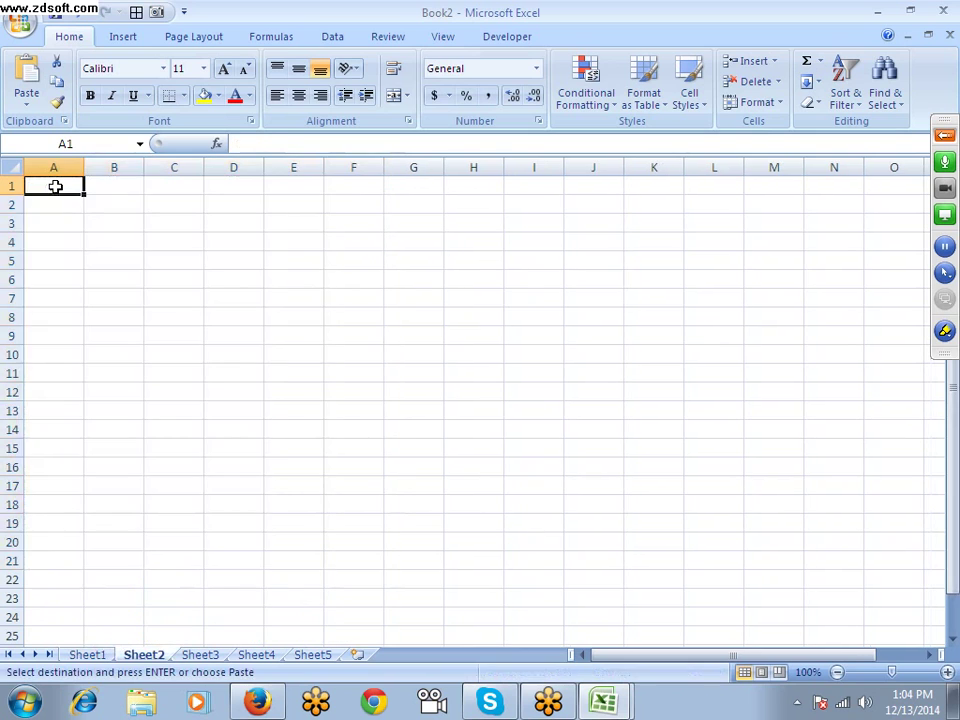
{"action": "key", "text": "ctrl+v"}
{"action": "left_click", "coordinate": [644, 92]}
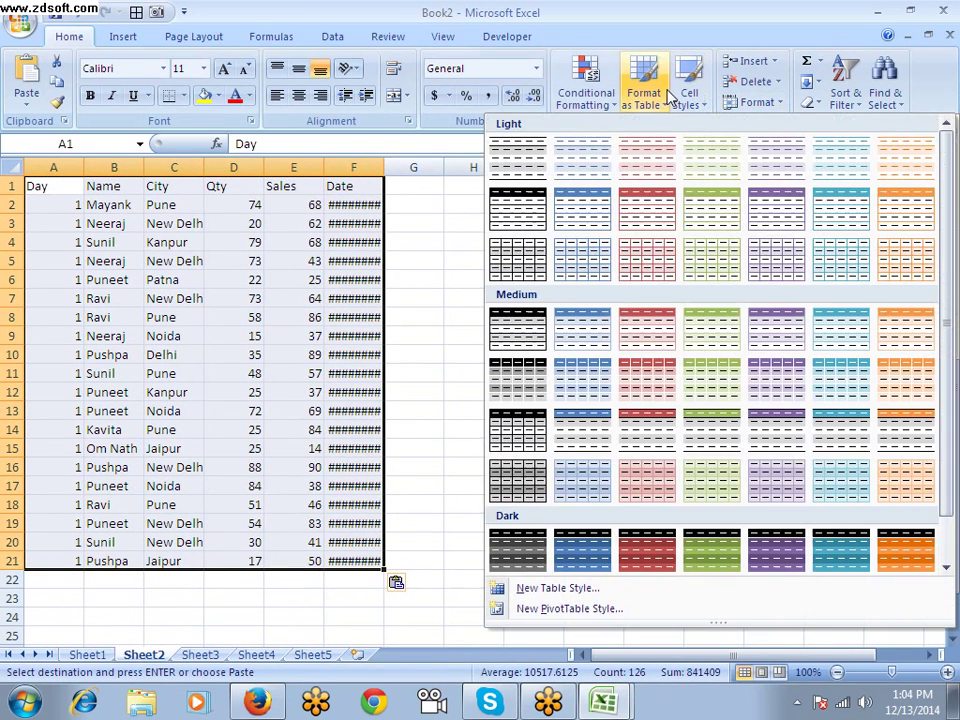
Step: Format the pasted data as a table with headers in a red Medium banded style
{"action": "left_click", "coordinate": [836, 392]}
{"action": "left_click", "coordinate": [436, 334]}
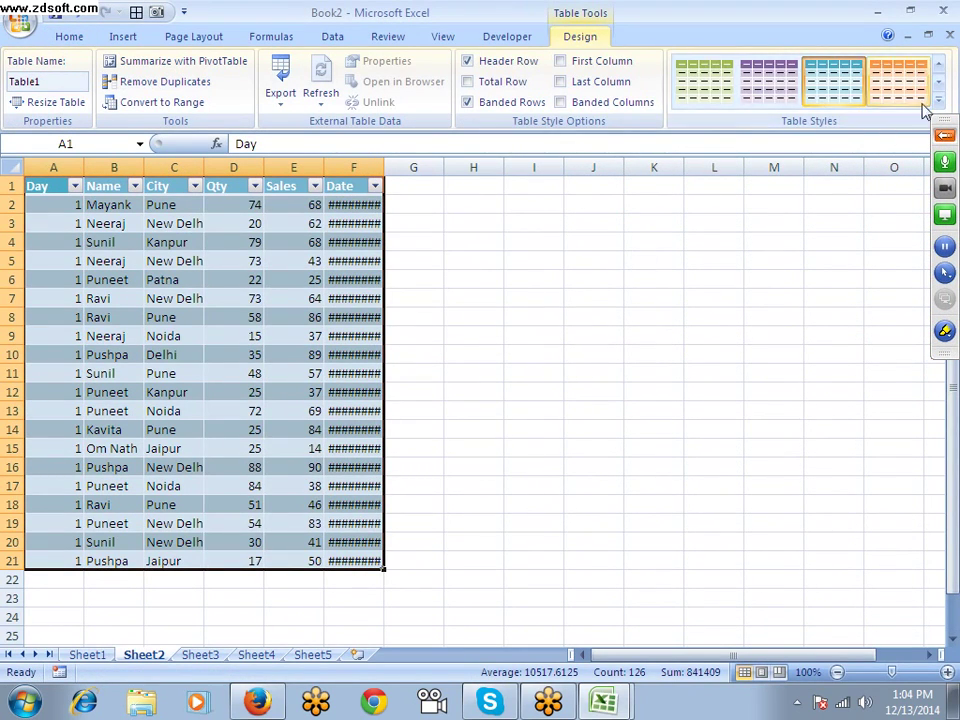
{"action": "left_click", "coordinate": [937, 98]}
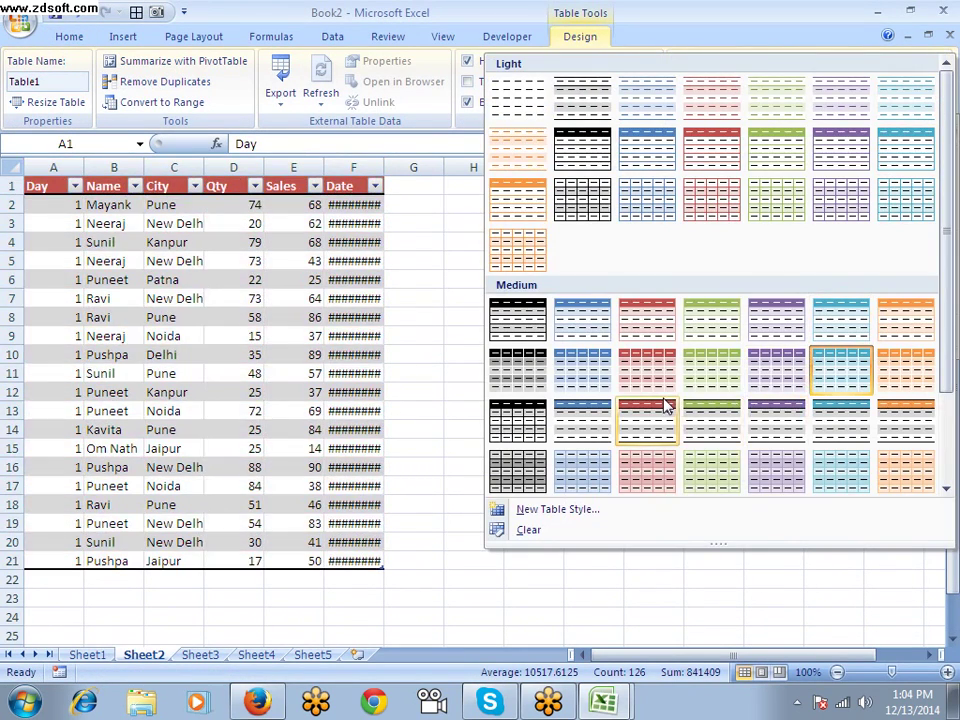
{"action": "left_click", "coordinate": [658, 412]}
Step: Autofit the Date column F so the dates display fully
{"action": "double_click", "coordinate": [384, 167]}
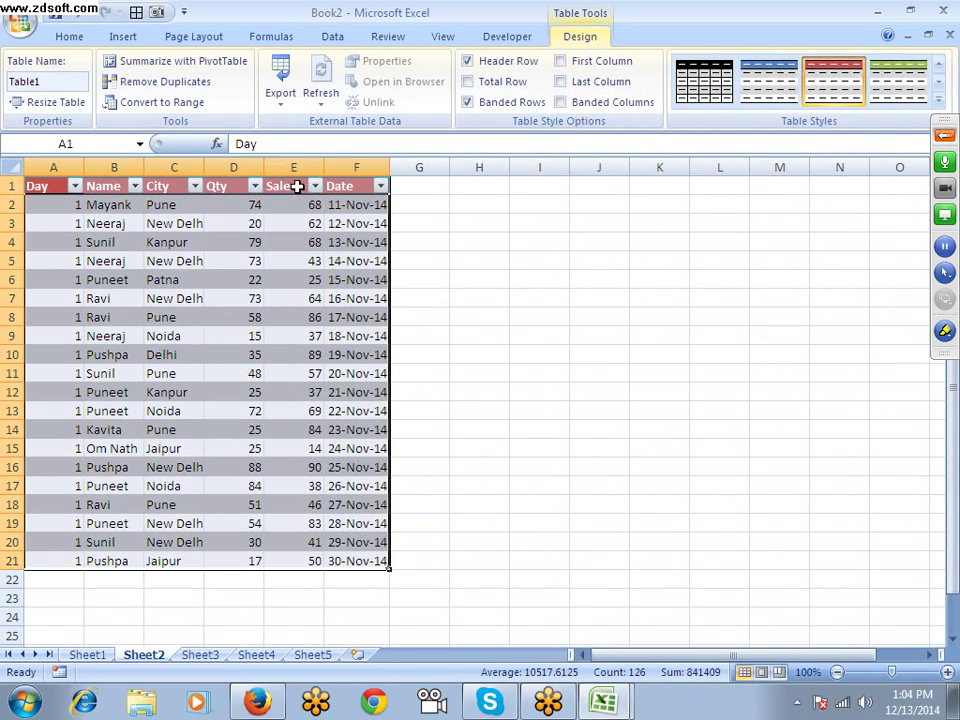
{"action": "scroll", "coordinate": [297, 283], "scroll_direction": "down", "scroll_amount": 1}
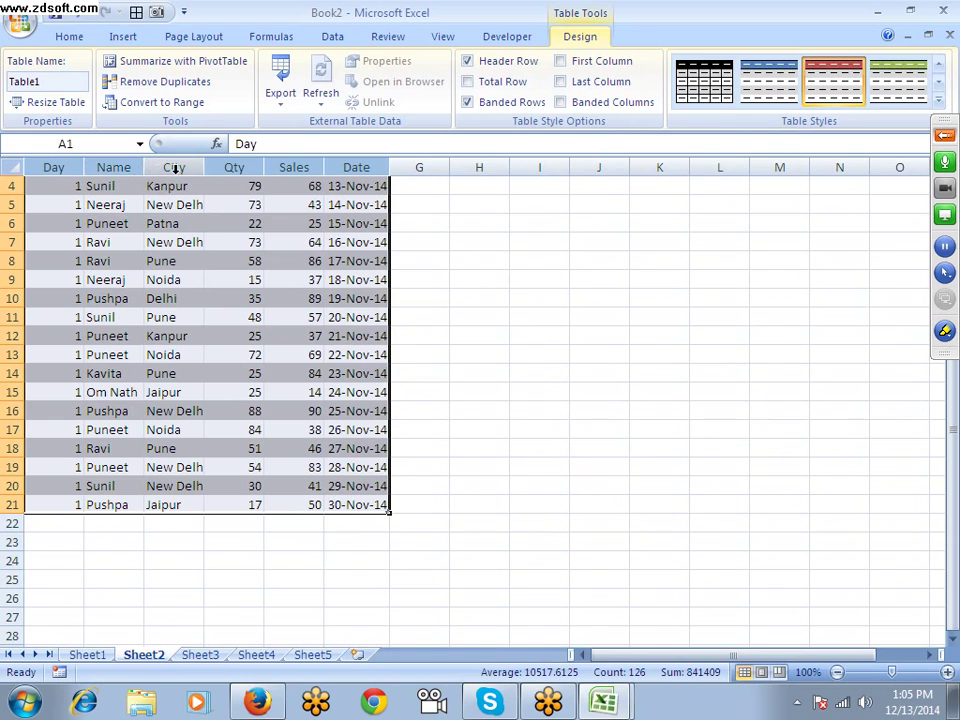
{"action": "scroll", "coordinate": [259, 202], "scroll_direction": "up", "scroll_amount": 1}
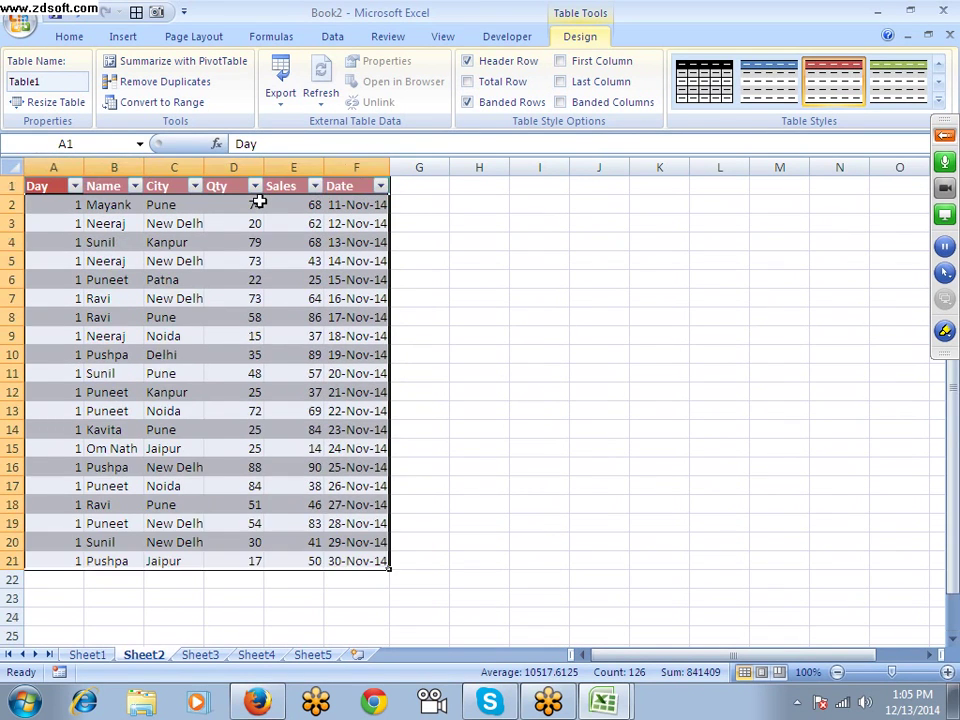
{"action": "scroll", "coordinate": [259, 202], "scroll_direction": "down", "scroll_amount": 1}
{"action": "scroll", "coordinate": [259, 202], "scroll_direction": "up", "scroll_amount": 1}
{"action": "scroll", "coordinate": [259, 202], "scroll_direction": "down", "scroll_amount": 1}
{"action": "scroll", "coordinate": [259, 202], "scroll_direction": "up", "scroll_amount": 1}
{"action": "left_click", "coordinate": [356, 411]}
Step: Turn on the Total row, with Sum for Qty (968) and Max for Sales (90)
{"action": "left_click", "coordinate": [503, 88]}
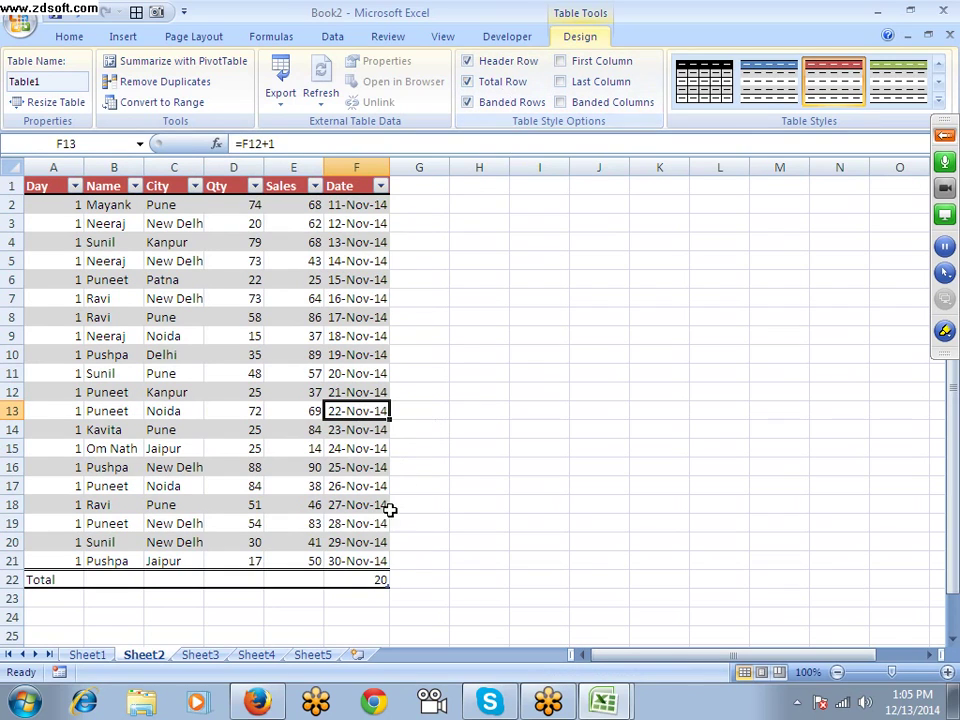
{"action": "left_click", "coordinate": [300, 579]}
{"action": "left_click", "coordinate": [325, 579]}
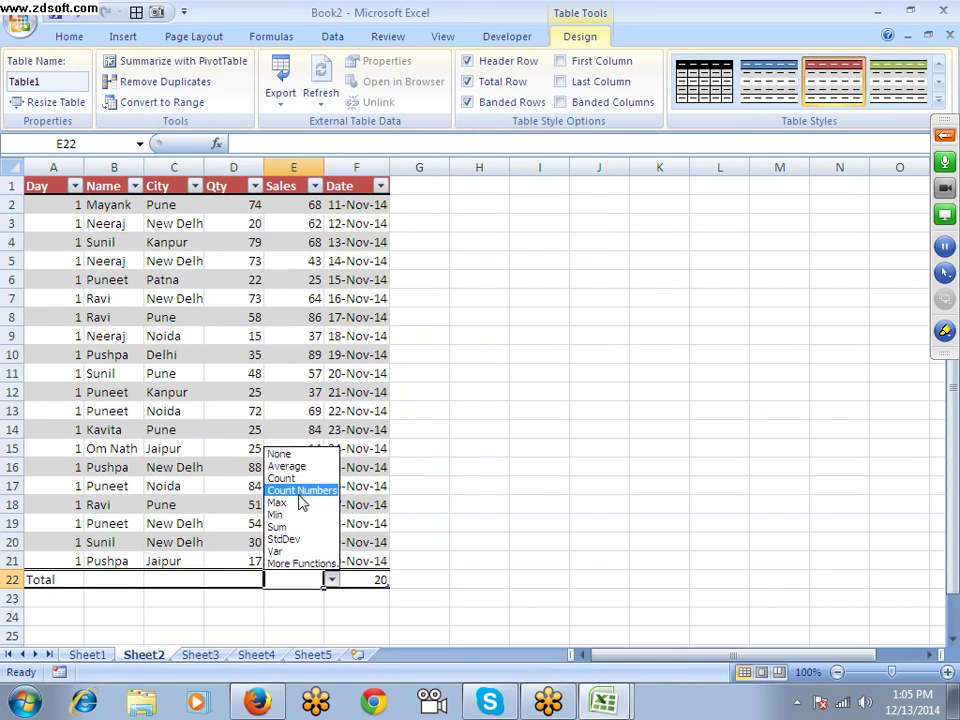
{"action": "left_click", "coordinate": [283, 478]}
{"action": "left_click", "coordinate": [247, 579]}
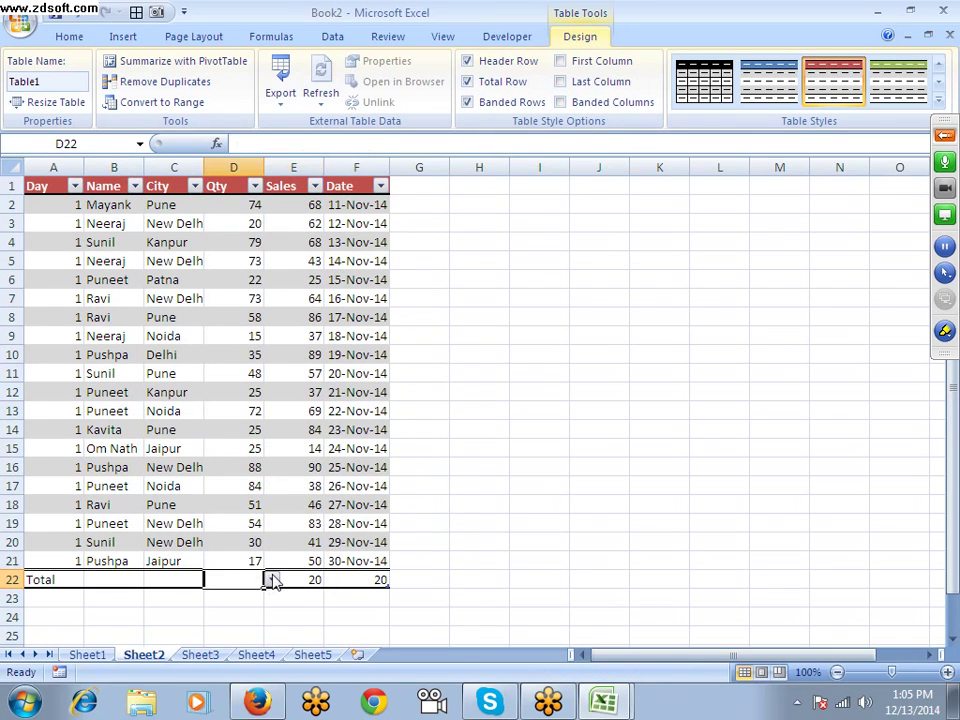
{"action": "left_click", "coordinate": [271, 579]}
{"action": "left_click", "coordinate": [232, 523]}
{"action": "left_click", "coordinate": [285, 575]}
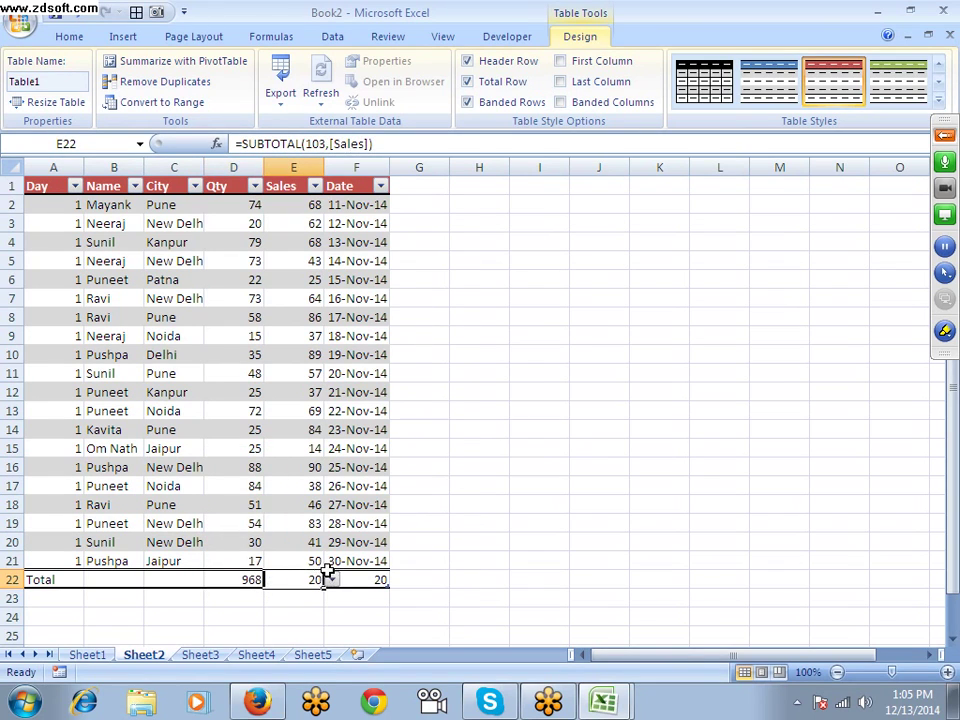
{"action": "left_click", "coordinate": [331, 579]}
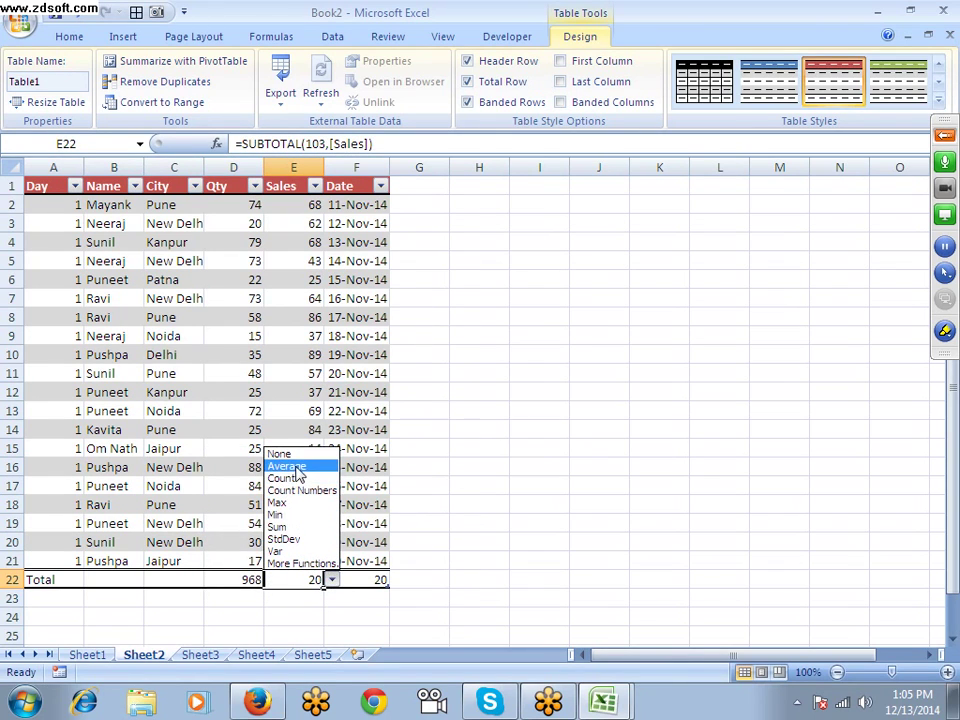
{"action": "left_click", "coordinate": [285, 503]}
Step: Undo the accidental stretch of the table to row 28 with December dates
{"action": "left_click", "coordinate": [258, 470]}
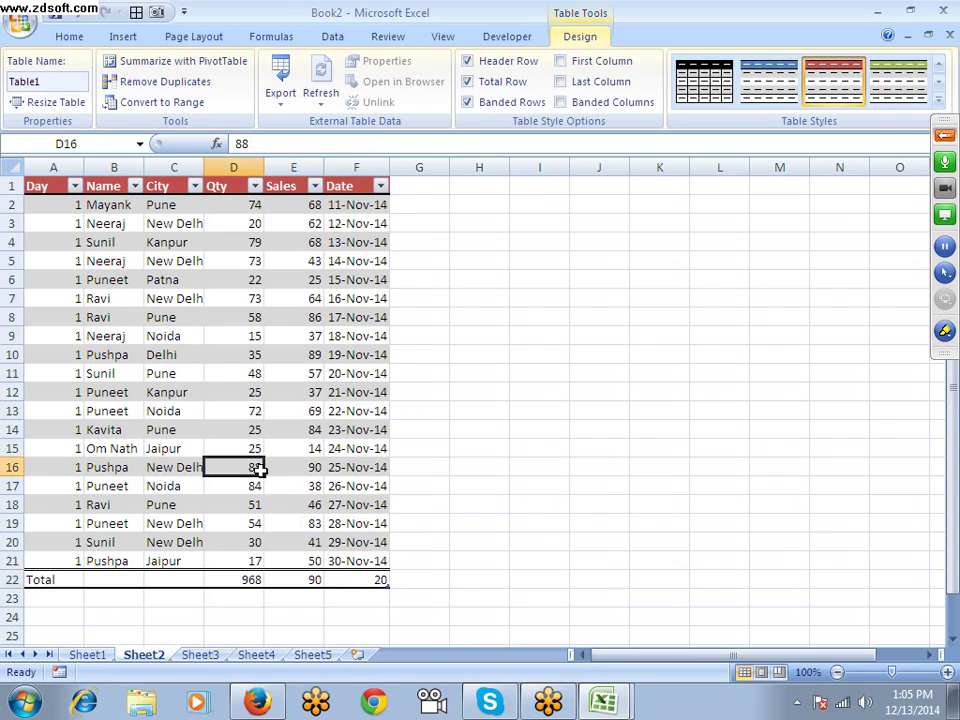
{"action": "scroll", "coordinate": [262, 474], "scroll_direction": "down", "scroll_amount": 2}
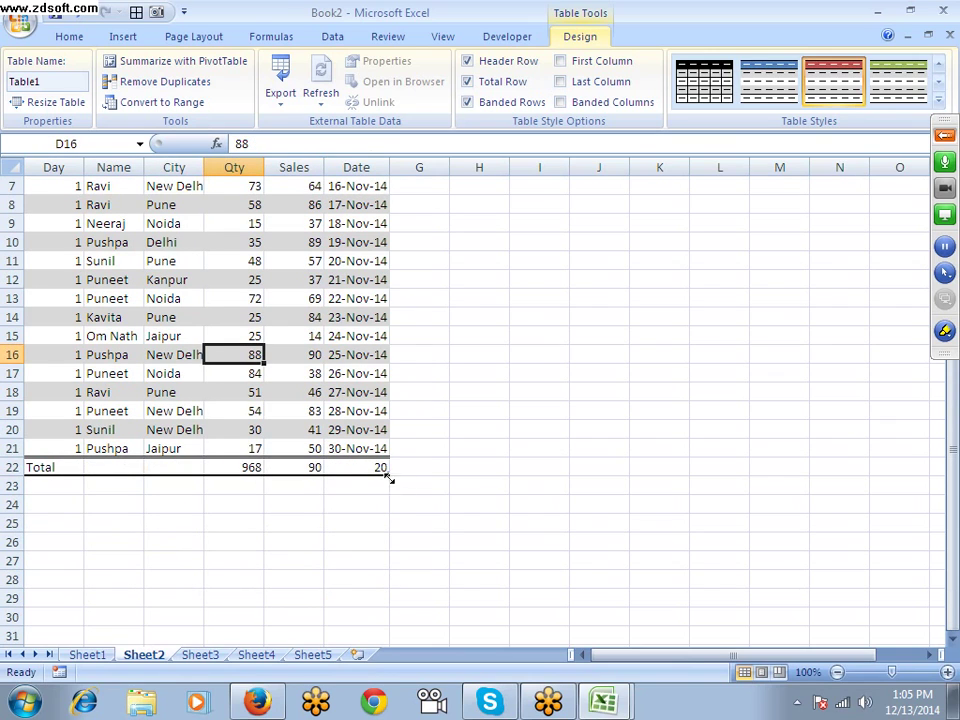
{"action": "left_click_drag", "start_coordinate": [390, 480], "coordinate": [403, 613]}
{"action": "left_click_drag", "start_coordinate": [354, 435], "coordinate": [358, 575]}
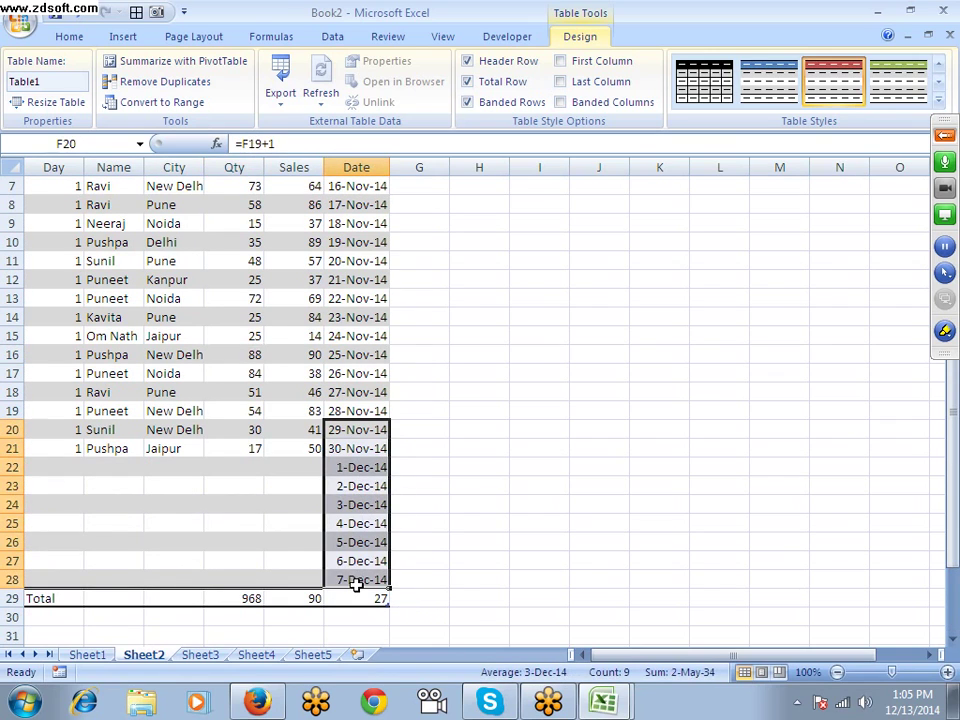
{"action": "left_click_drag", "start_coordinate": [285, 525], "coordinate": [140, 520]}
{"action": "left_click", "coordinate": [240, 600]}
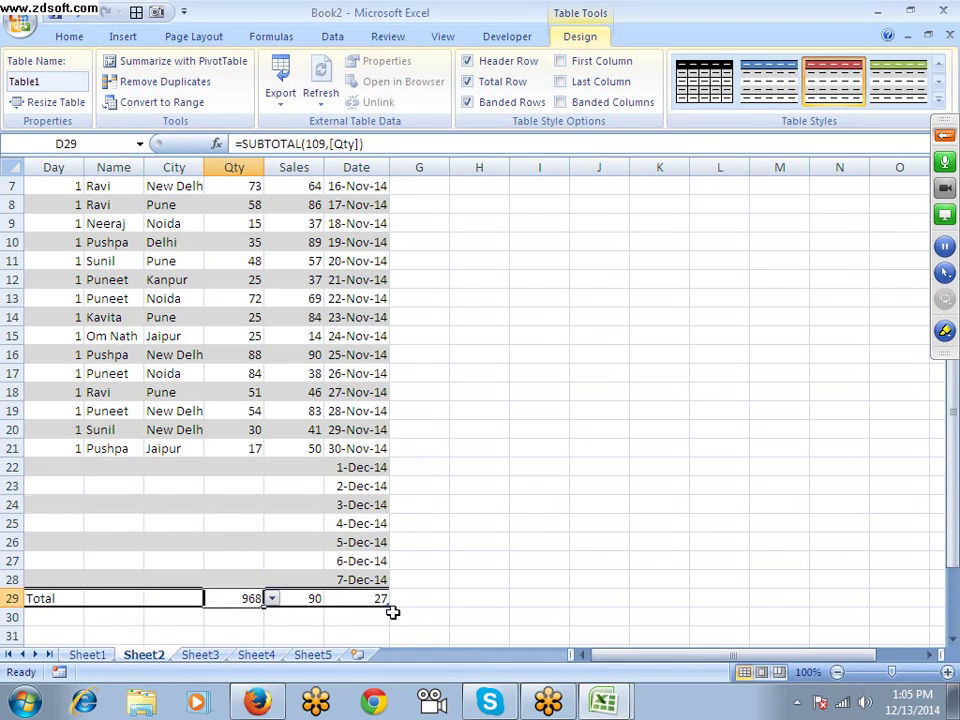
{"action": "key", "text": "ctrl+z"}
{"action": "key", "text": "ctrl+z"}
{"action": "left_click", "coordinate": [291, 298]}
{"action": "scroll", "coordinate": [291, 295], "scroll_direction": "up", "scroll_amount": 2}
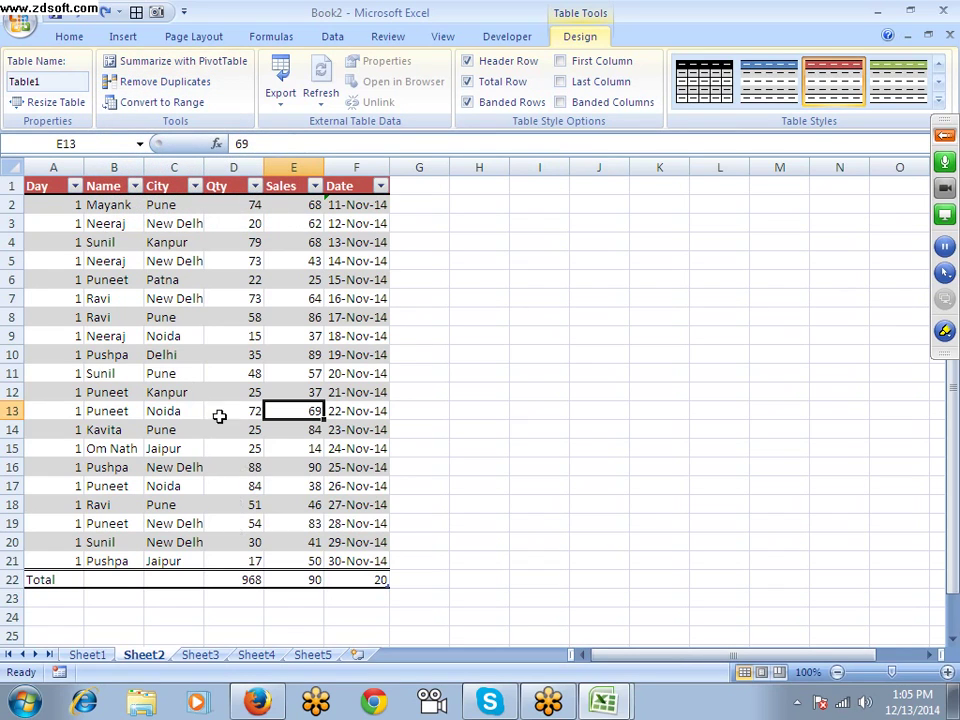
{"action": "left_click", "coordinate": [266, 229]}
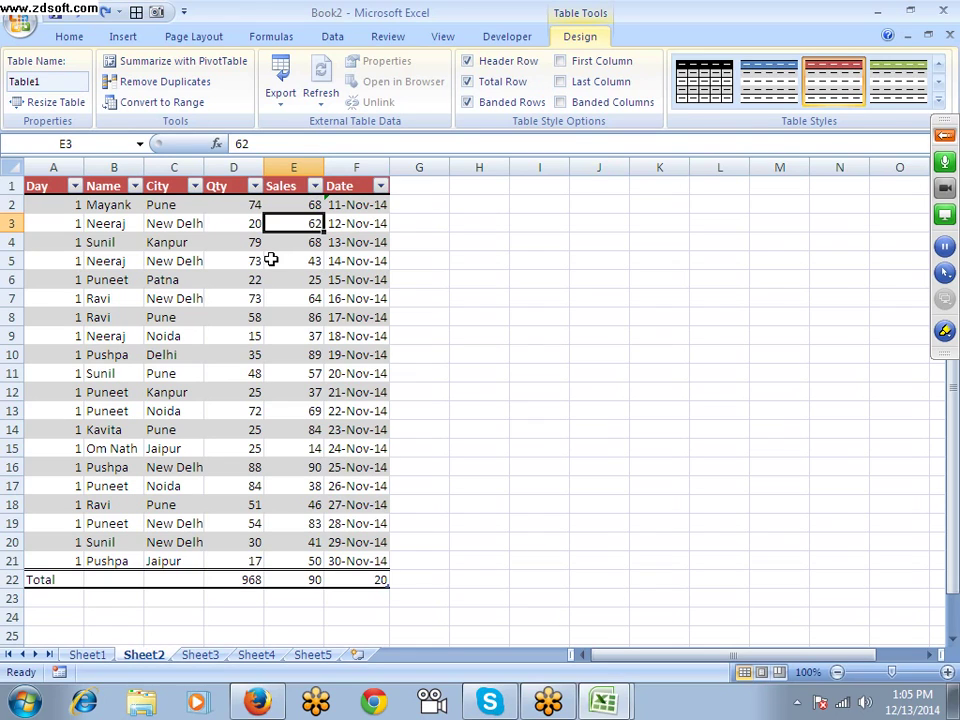
{"action": "left_click", "coordinate": [285, 320]}
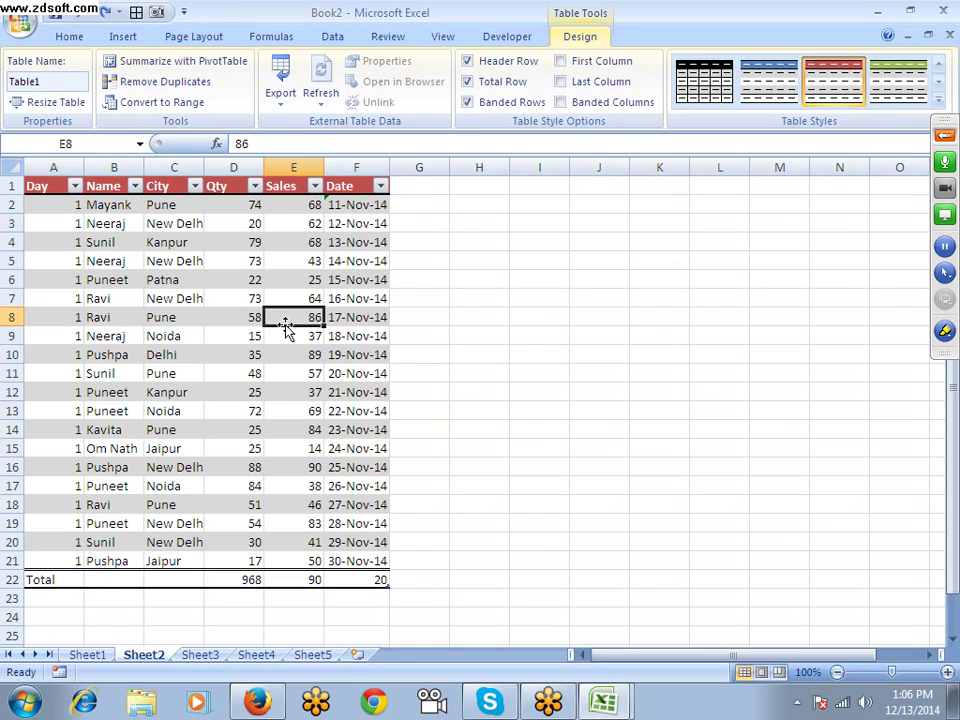
{"action": "left_click", "coordinate": [215, 262]}
{"action": "left_click", "coordinate": [435, 354]}
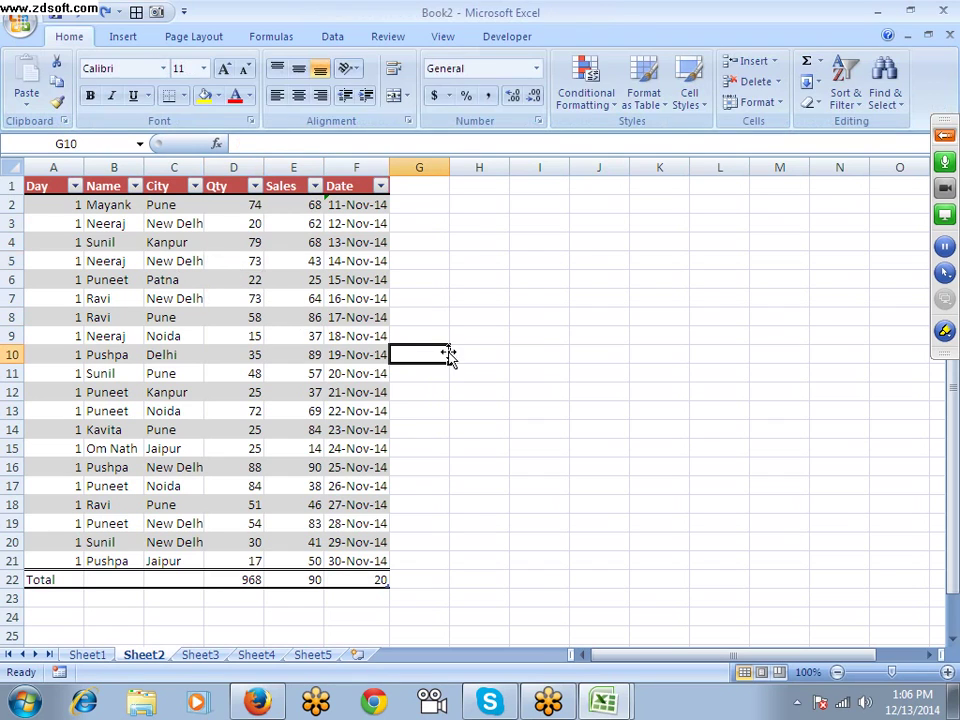
Step: Convert Table1 to a normal range, confirming with Yes
{"action": "left_click", "coordinate": [356, 316]}
{"action": "left_click", "coordinate": [236, 283]}
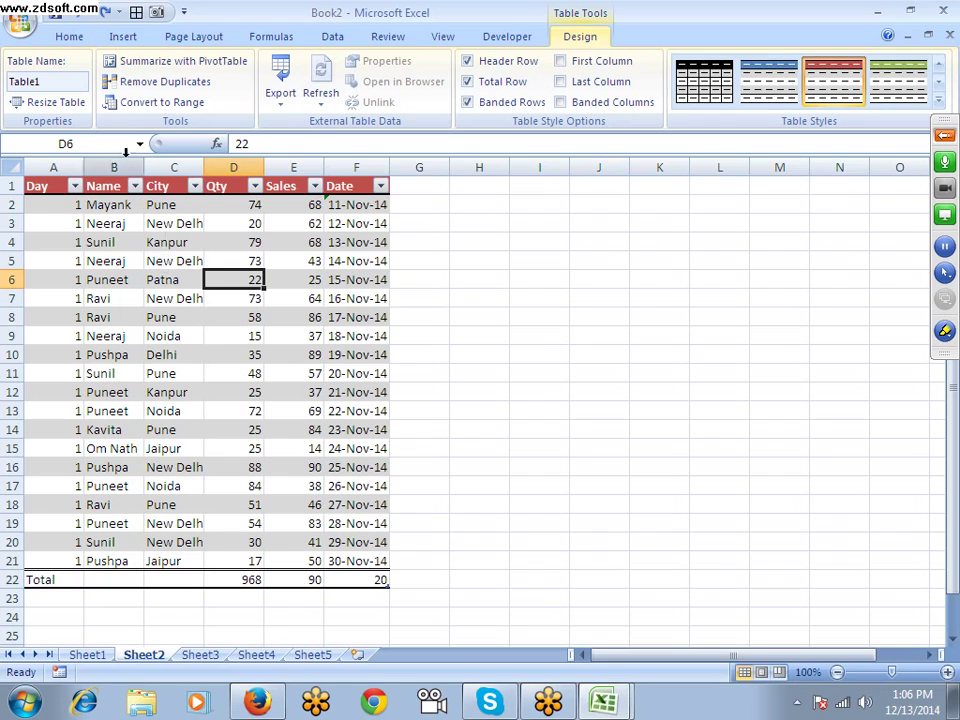
{"action": "left_click", "coordinate": [135, 108]}
{"action": "left_click", "coordinate": [445, 398]}
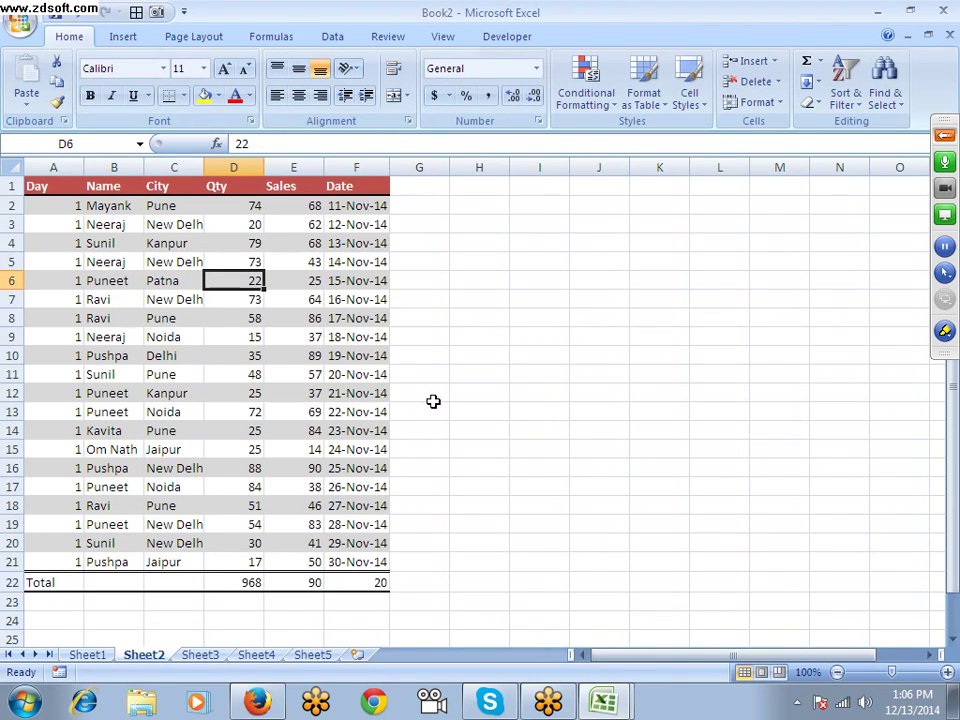
Step: Check the date formulas in F12 and F15, then return to A1
{"action": "left_click", "coordinate": [311, 281]}
{"action": "left_click", "coordinate": [356, 393]}
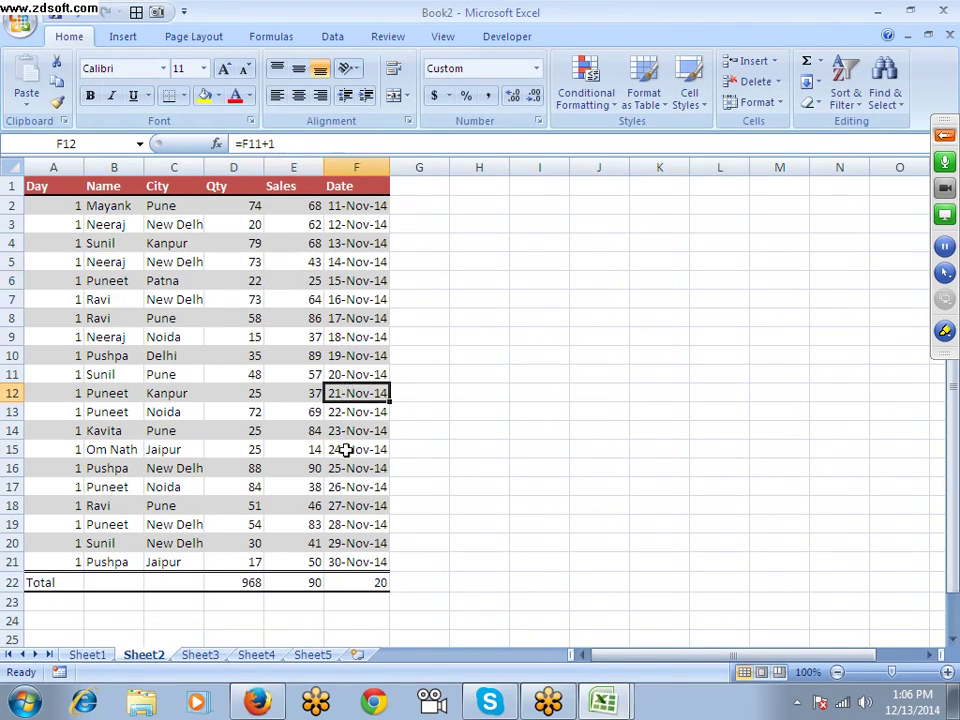
{"action": "left_click", "coordinate": [343, 450]}
{"action": "left_click", "coordinate": [60, 187]}
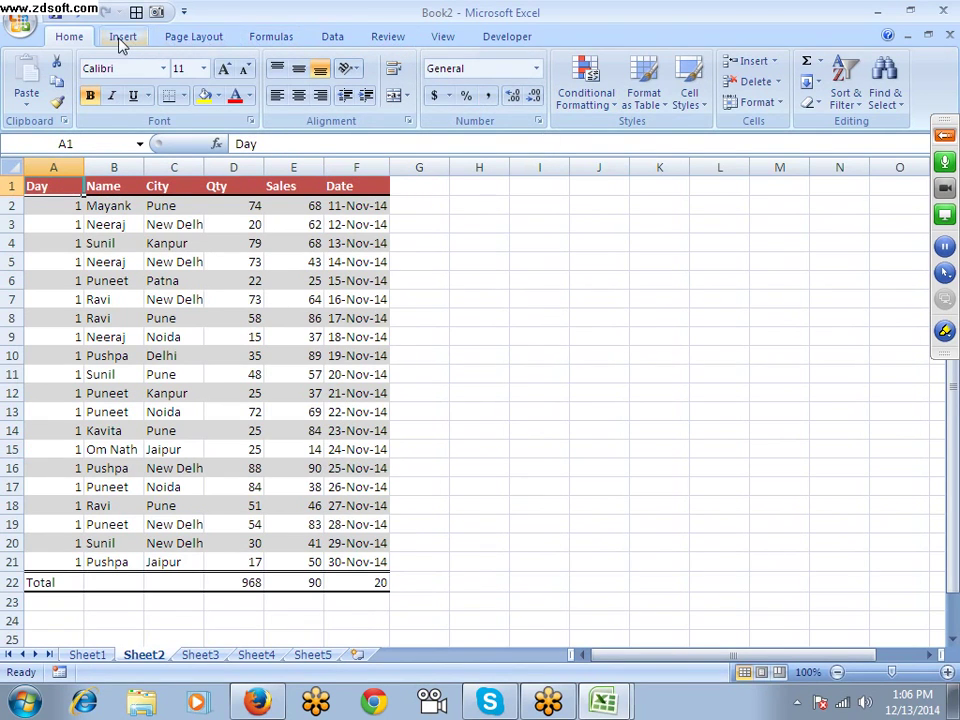
{"action": "left_click", "coordinate": [652, 92]}
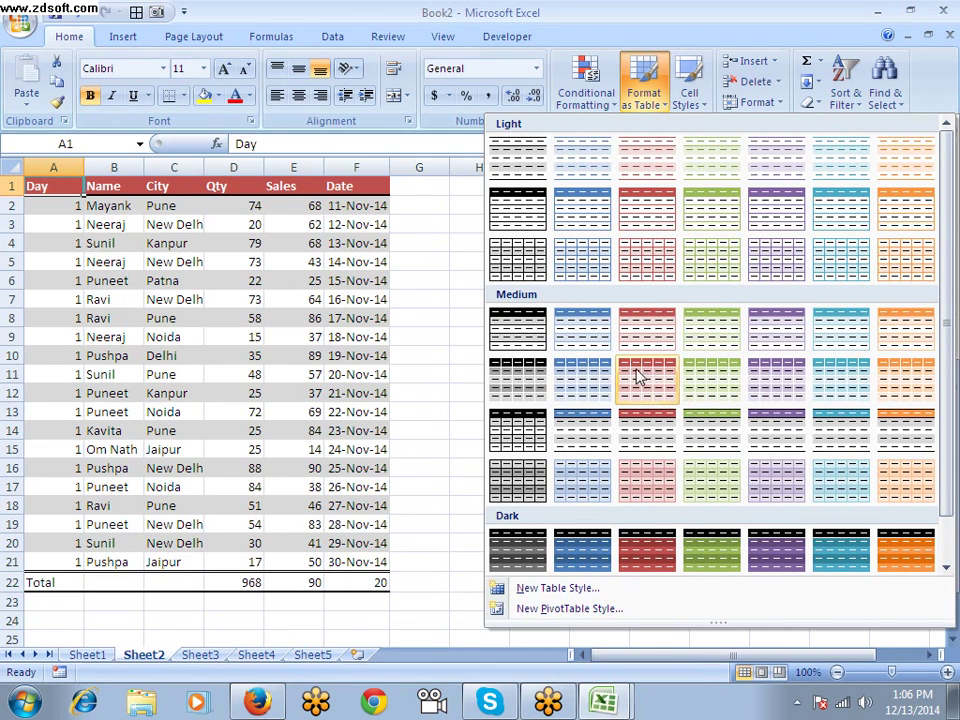
{"action": "left_click", "coordinate": [302, 355]}
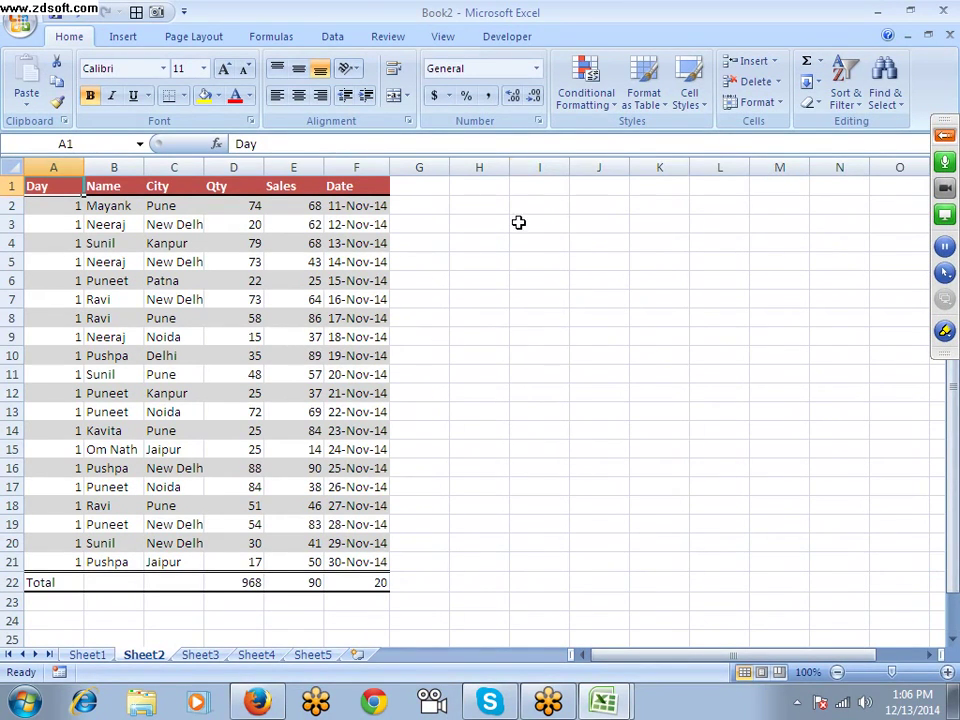
{"action": "left_click_drag", "start_coordinate": [519, 223], "coordinate": [742, 430]}
Step: Try the Input and Check Cell styles on I3:L14, then apply the Output cell style
{"action": "left_click", "coordinate": [652, 116]}
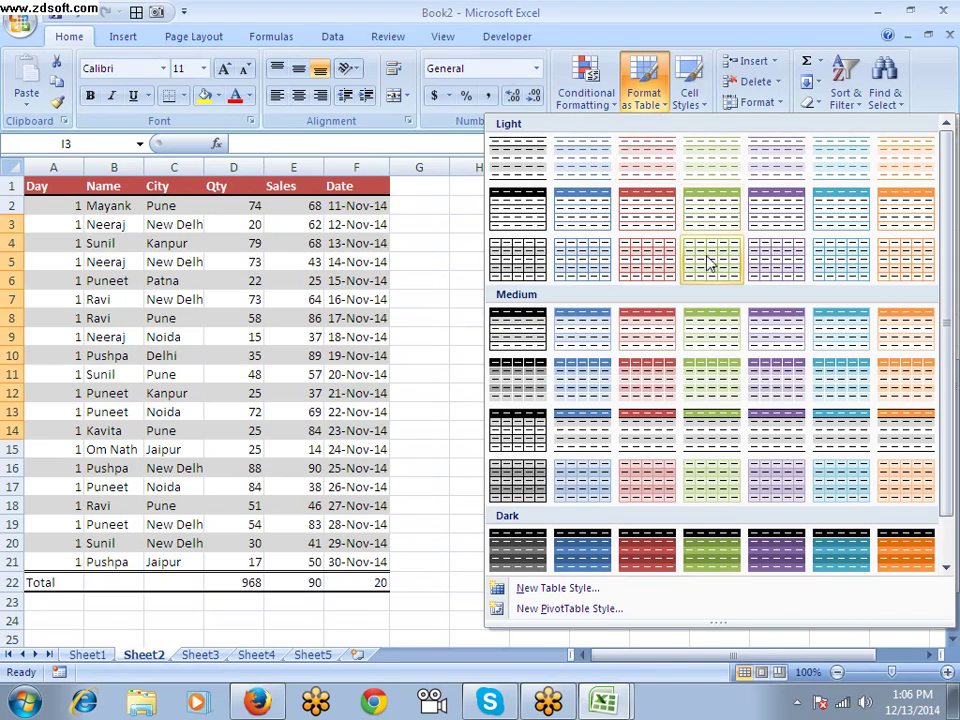
{"action": "left_click", "coordinate": [690, 94]}
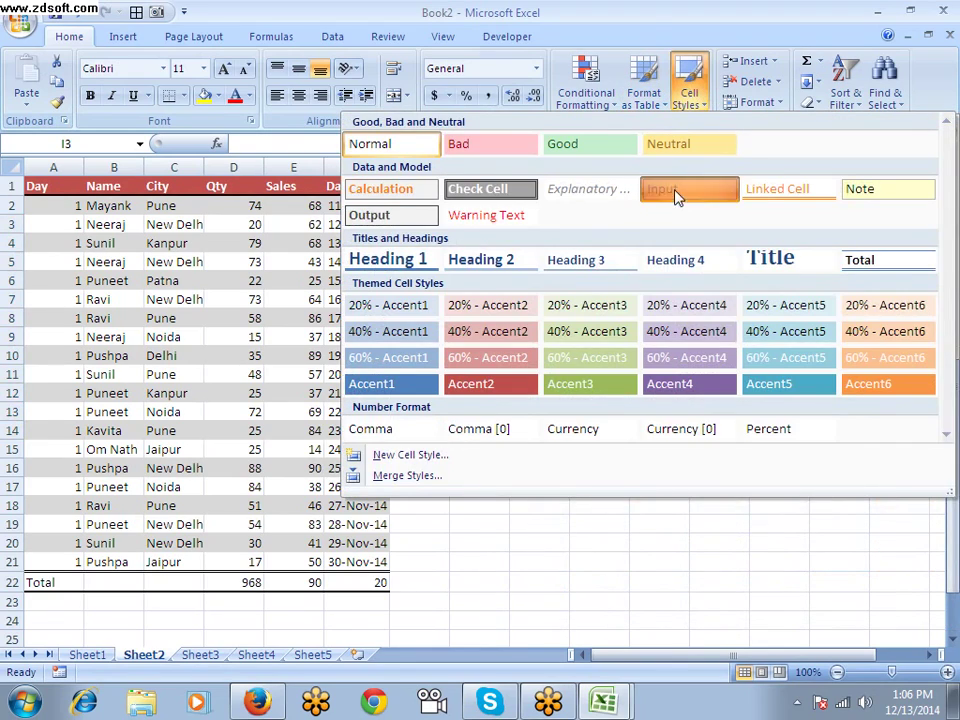
{"action": "left_click", "coordinate": [673, 190]}
{"action": "left_click", "coordinate": [686, 100]}
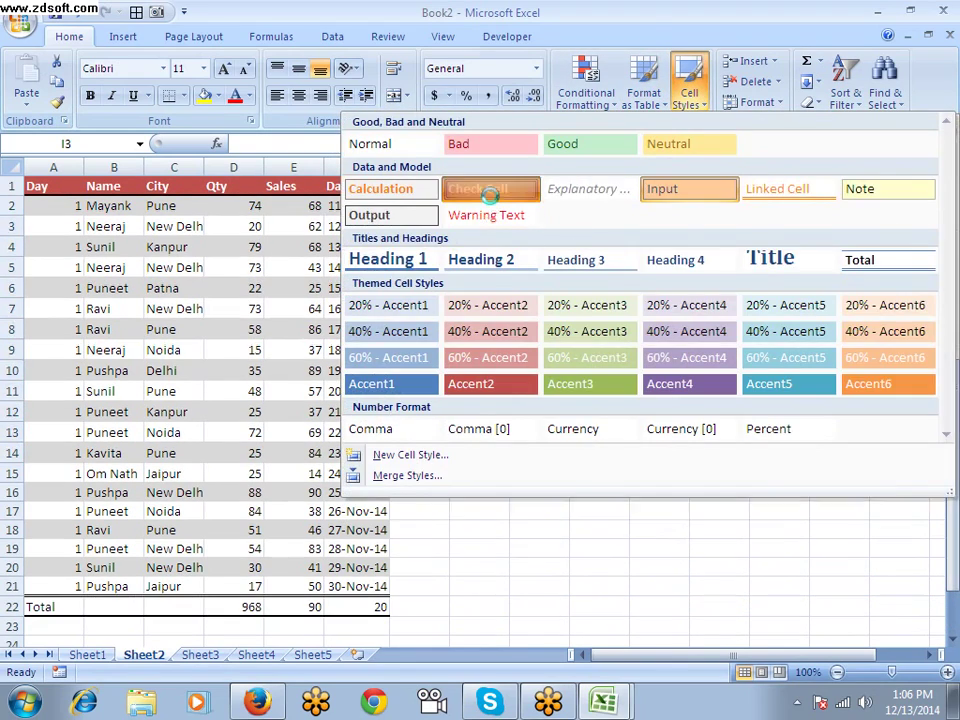
{"action": "left_click", "coordinate": [486, 190]}
{"action": "left_click", "coordinate": [681, 100]}
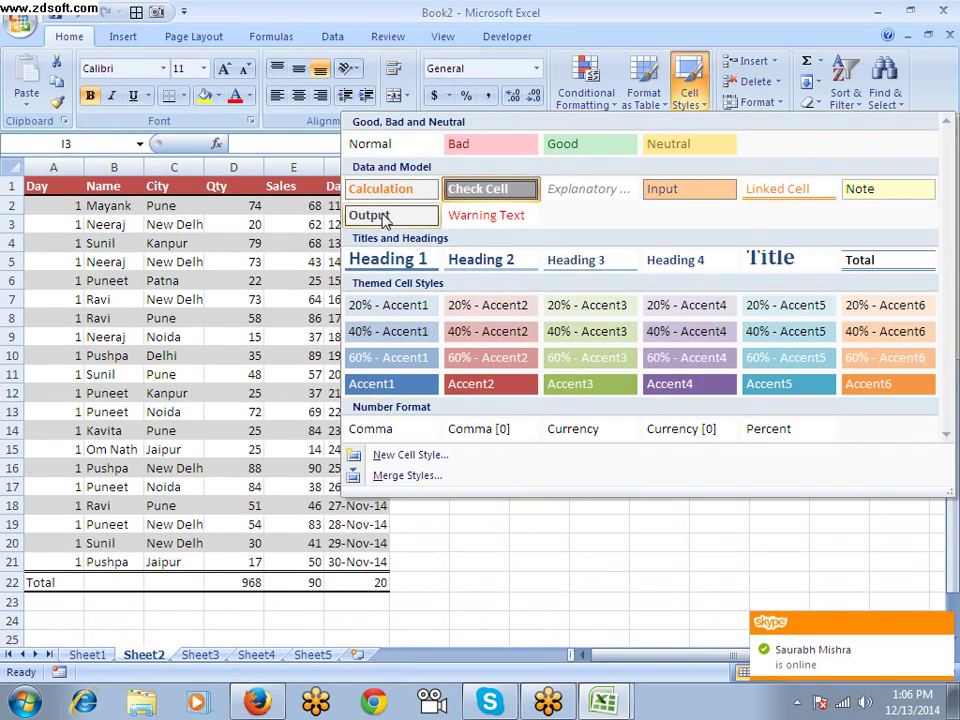
{"action": "left_click", "coordinate": [368, 214]}
{"action": "left_click", "coordinate": [463, 223]}
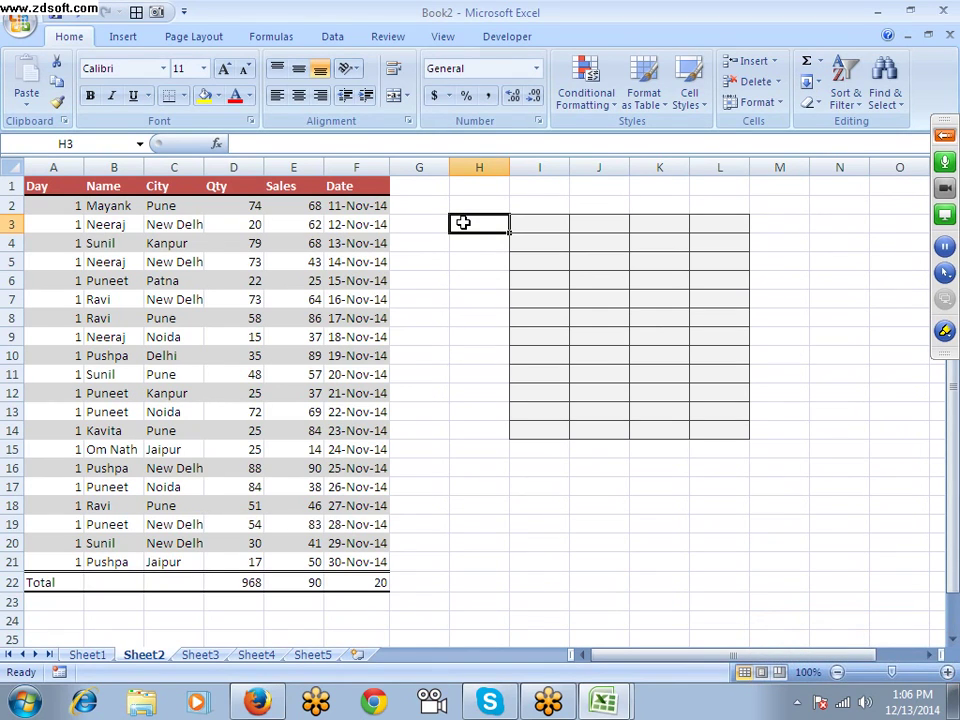
Step: Browse cells and the Insert options on Sheet2, then switch to Sheet1's source data
{"action": "mouse_move", "coordinate": [520, 224]}
{"action": "left_mouse_down"}
{"action": "mouse_move", "coordinate": [679, 315]}
{"action": "mouse_move", "coordinate": [756, 317]}
{"action": "mouse_move", "coordinate": [722, 424]}
{"action": "mouse_move", "coordinate": [711, 410]}
{"action": "left_mouse_up"}
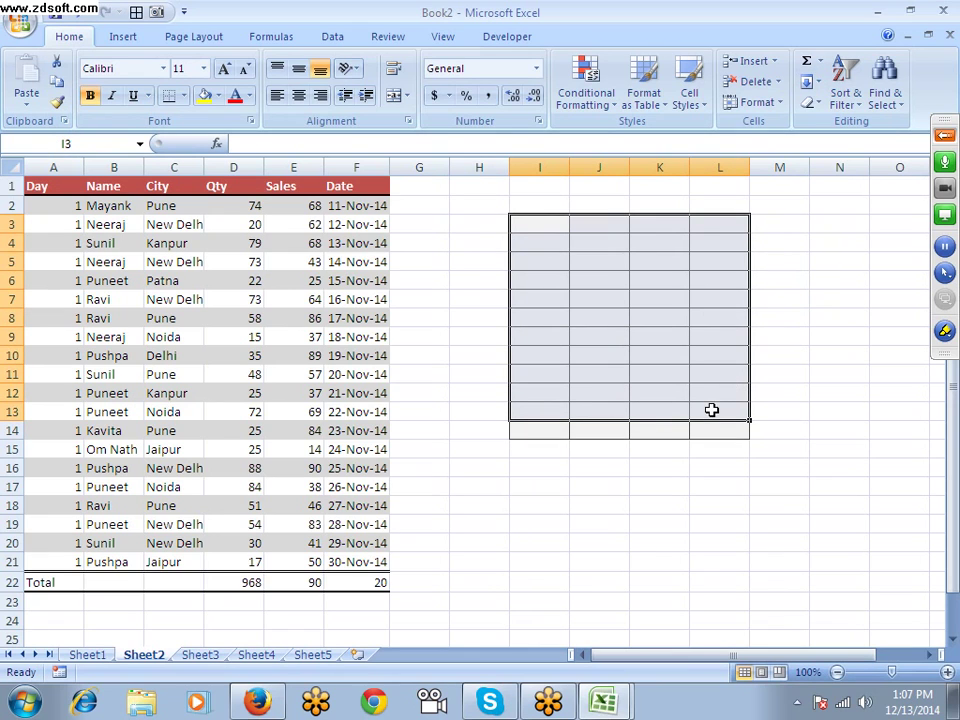
{"action": "left_click", "coordinate": [652, 351]}
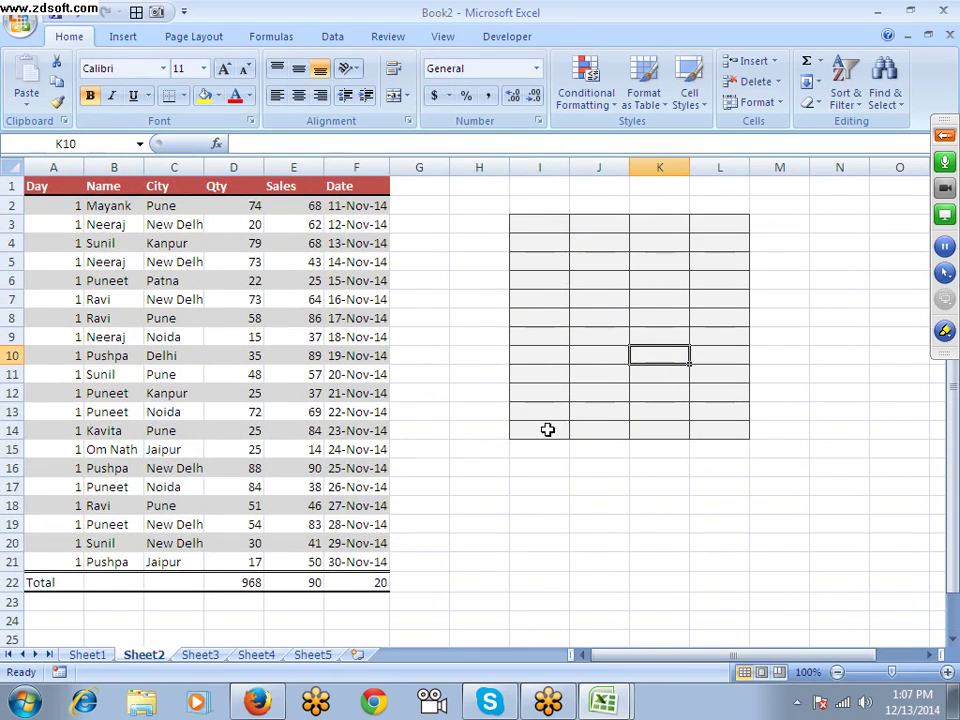
{"action": "left_click", "coordinate": [470, 262]}
{"action": "left_click", "coordinate": [240, 167]}
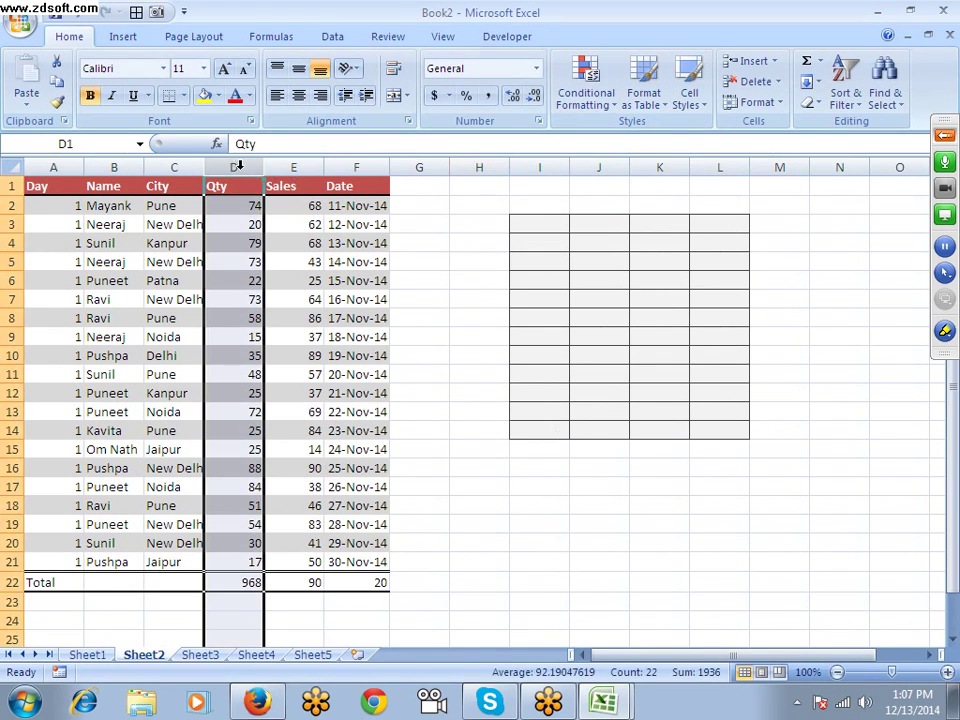
{"action": "left_click", "coordinate": [773, 61]}
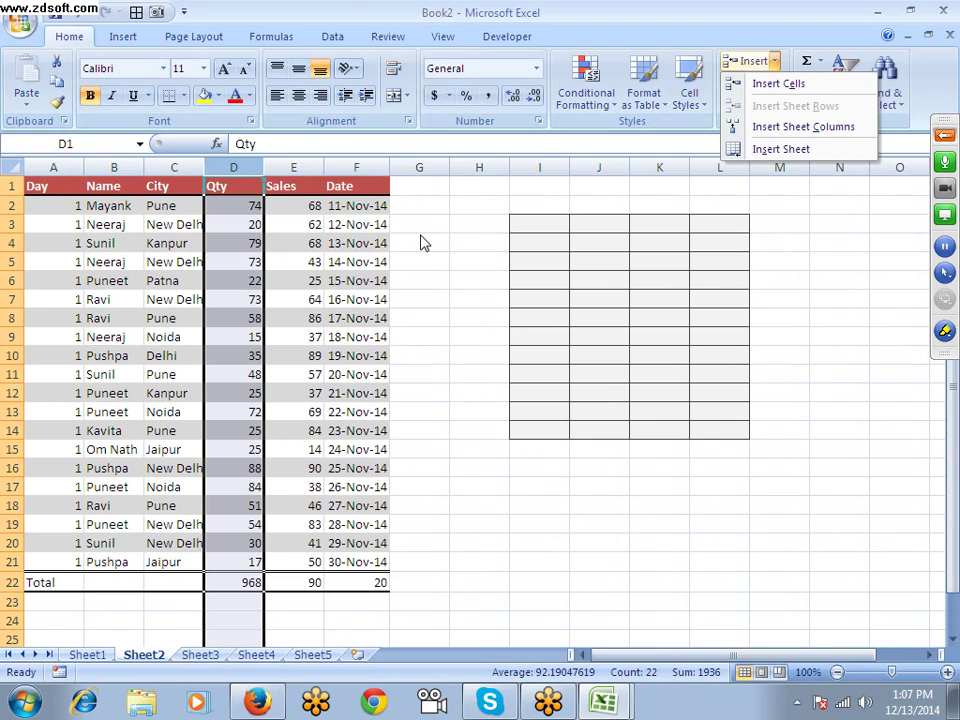
{"action": "left_click", "coordinate": [458, 247]}
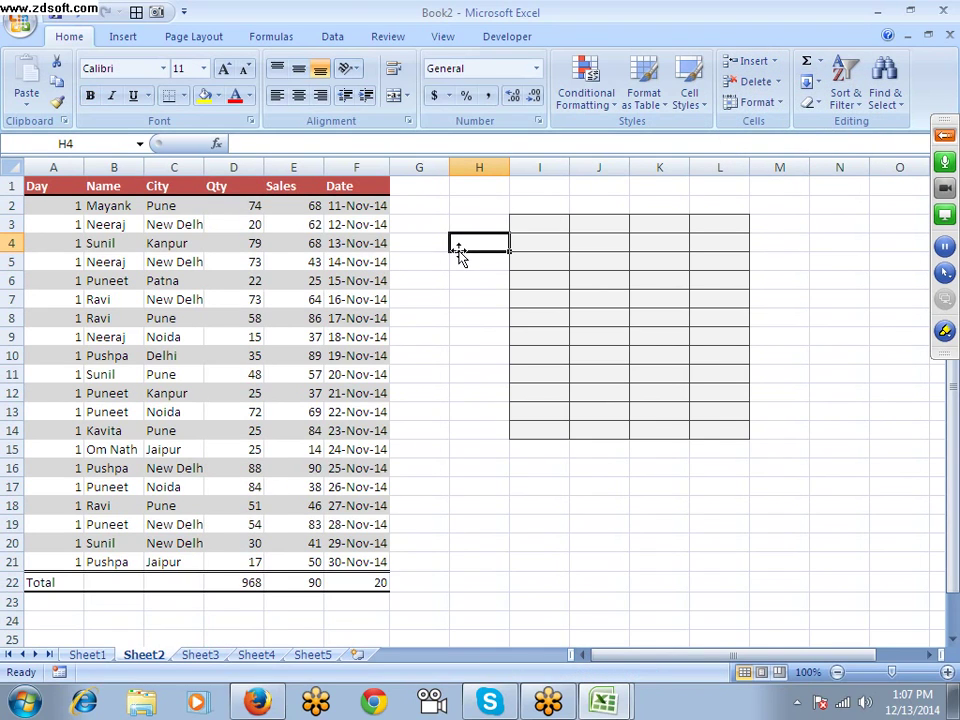
{"action": "left_click", "coordinate": [88, 655]}
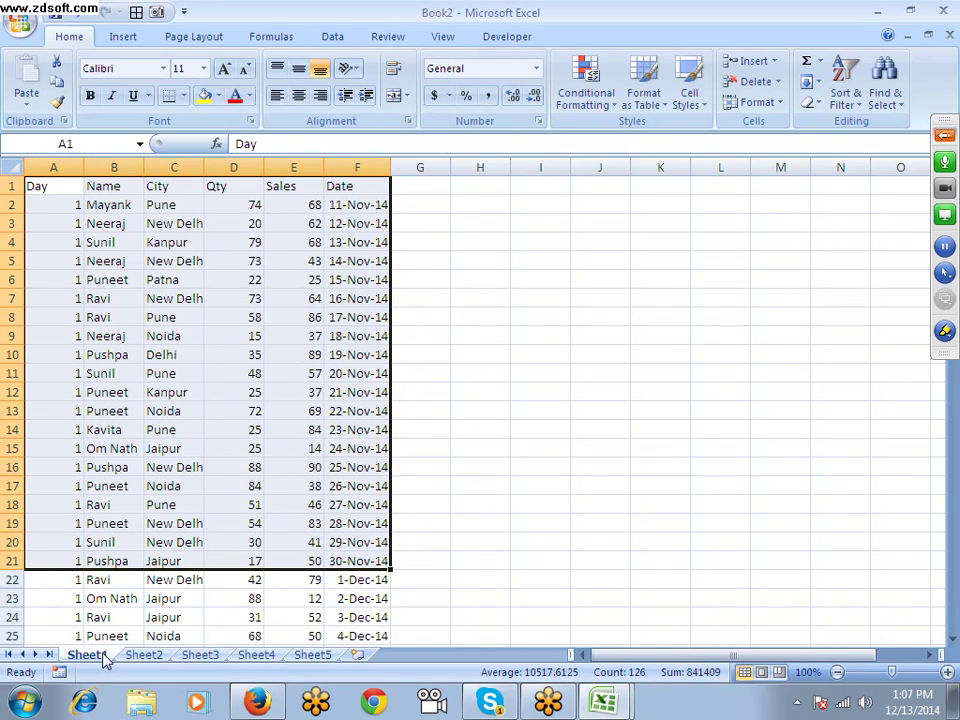
Step: Send the meeting ID in the Skype chat, then minimize all windows with Win+D
{"action": "left_click", "coordinate": [490, 703]}
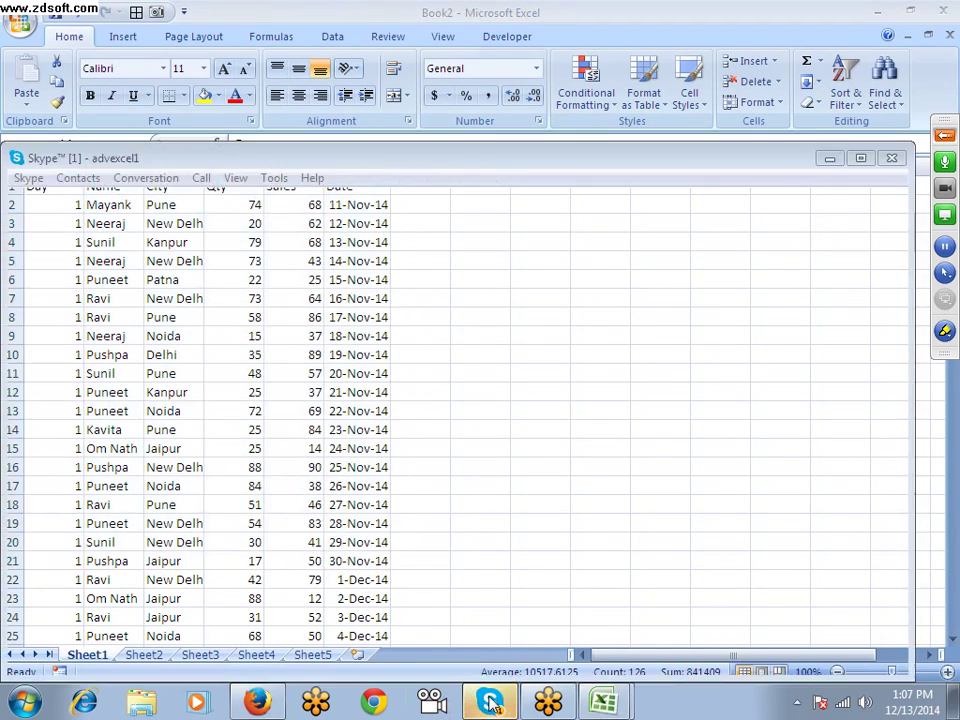
{"action": "left_click", "coordinate": [468, 622]}
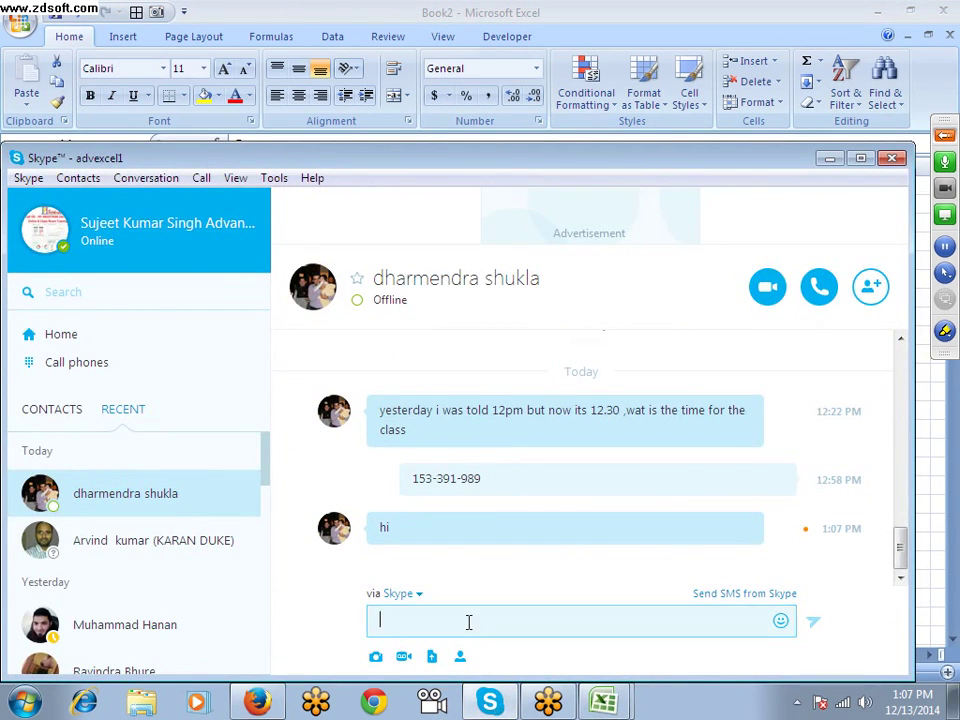
{"action": "left_click", "coordinate": [944, 134]}
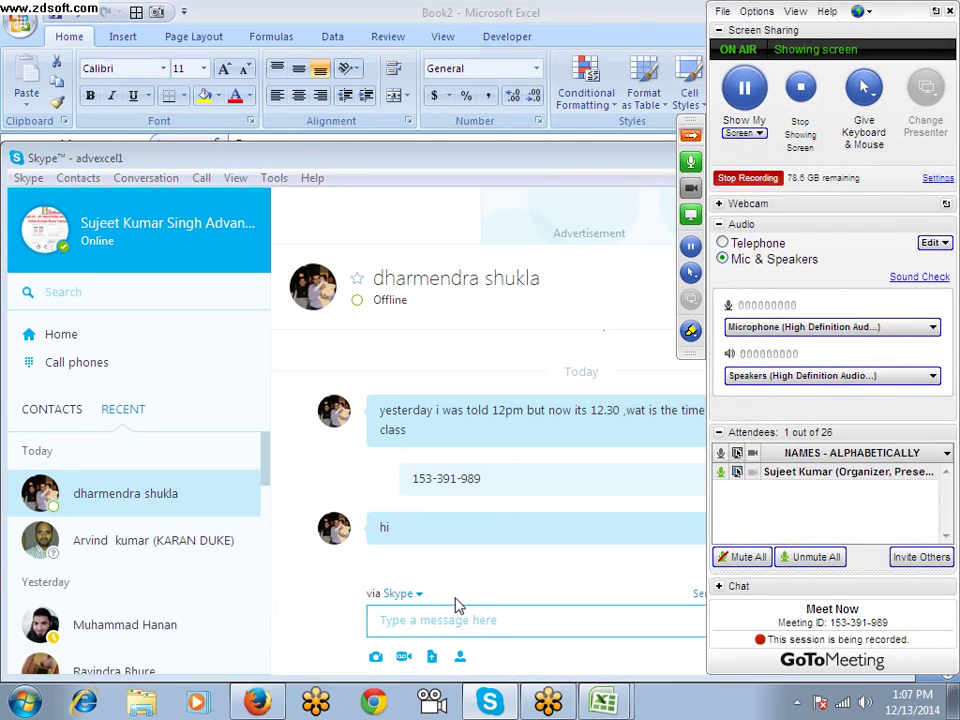
{"action": "type", "text": "153-391-9"}
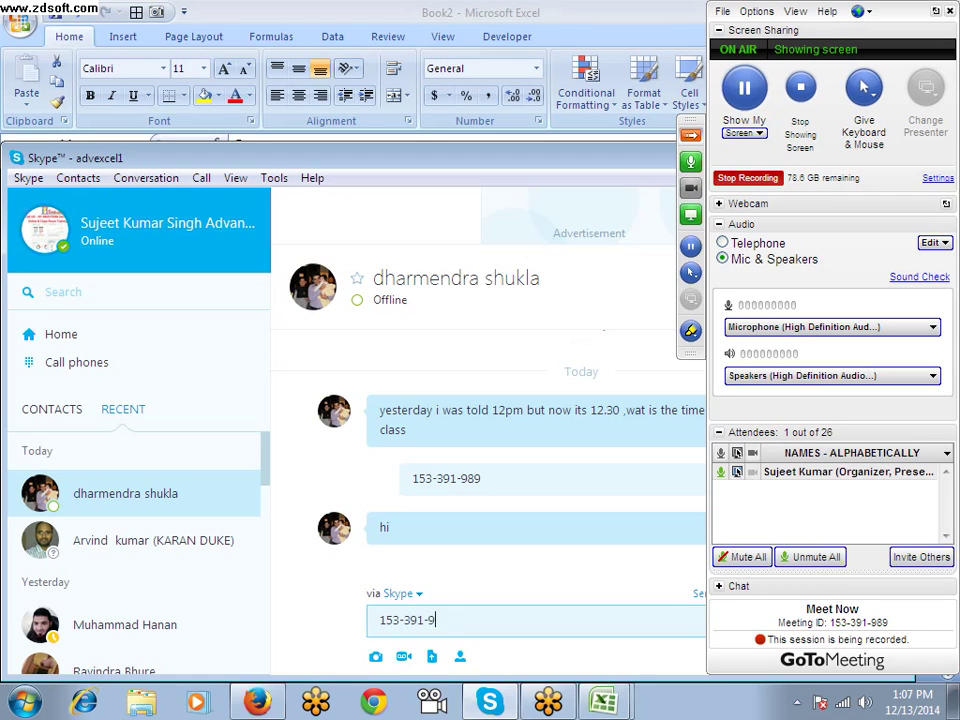
{"action": "type", "text": "89"}
{"action": "key", "text": "Return"}
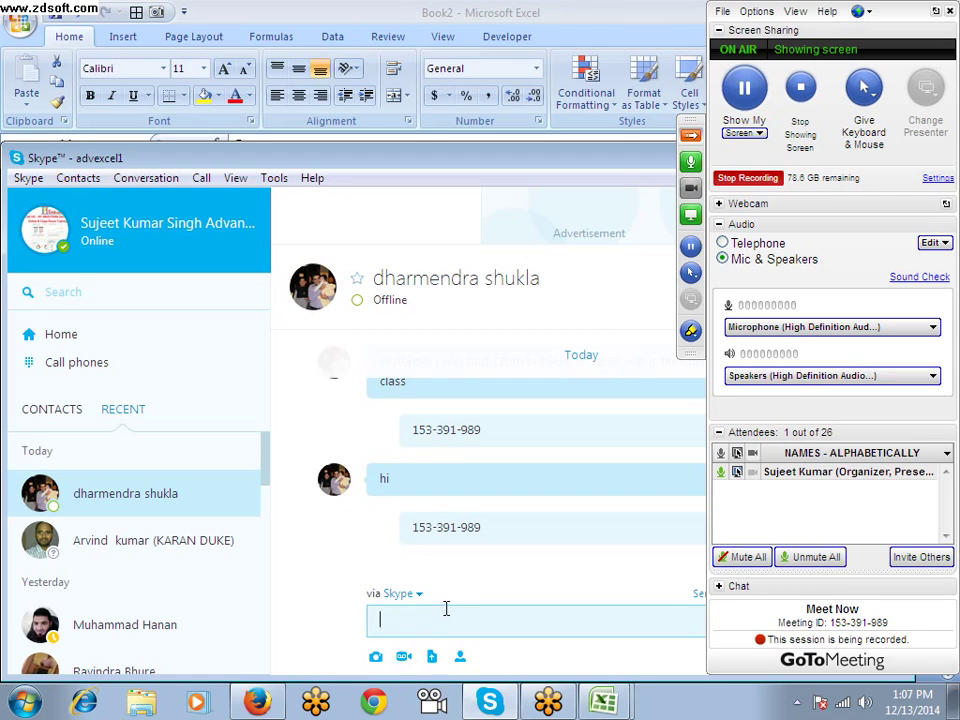
{"action": "key", "text": "super+d"}
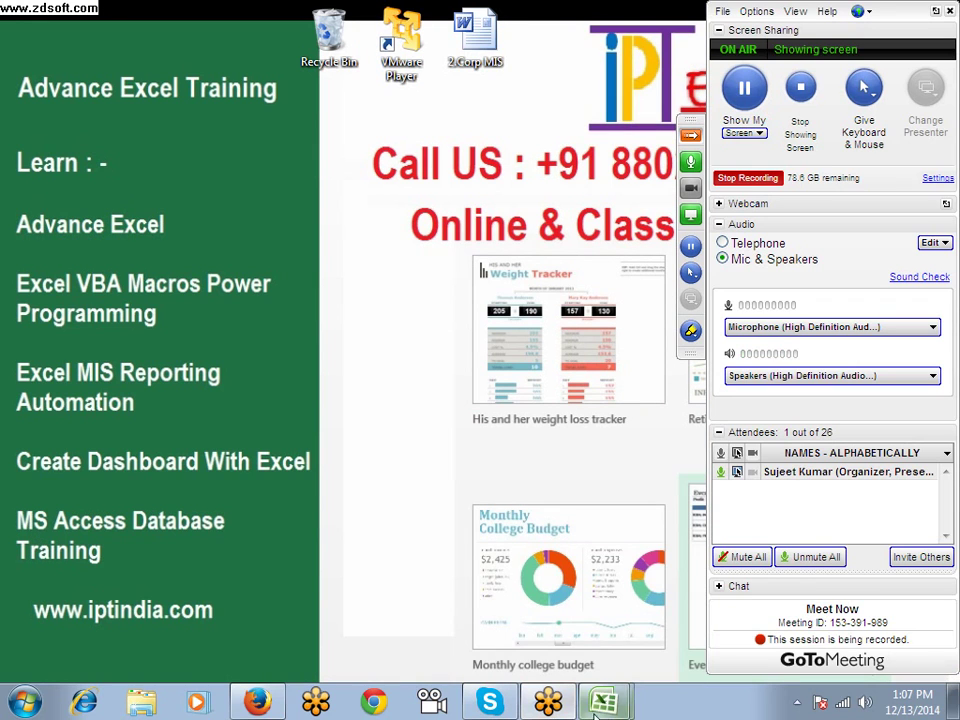
Step: Restore Excel's Book2 workbook and collapse the meeting control panel
{"action": "mouse_move", "coordinate": [603, 702]}
{"action": "left_click", "coordinate": [592, 626]}
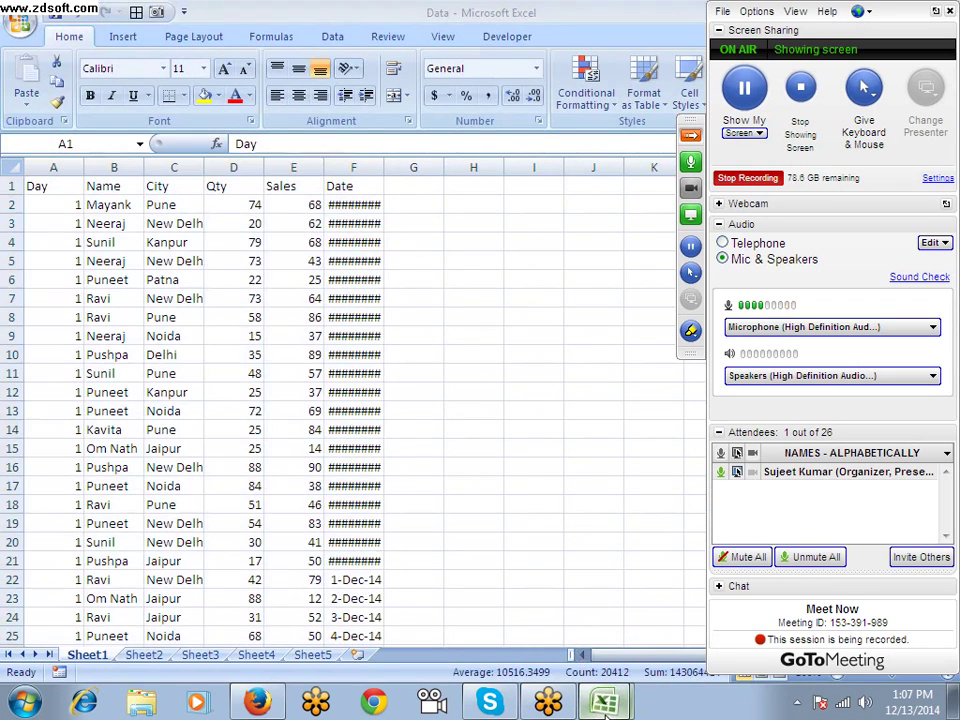
{"action": "left_click", "coordinate": [590, 658]}
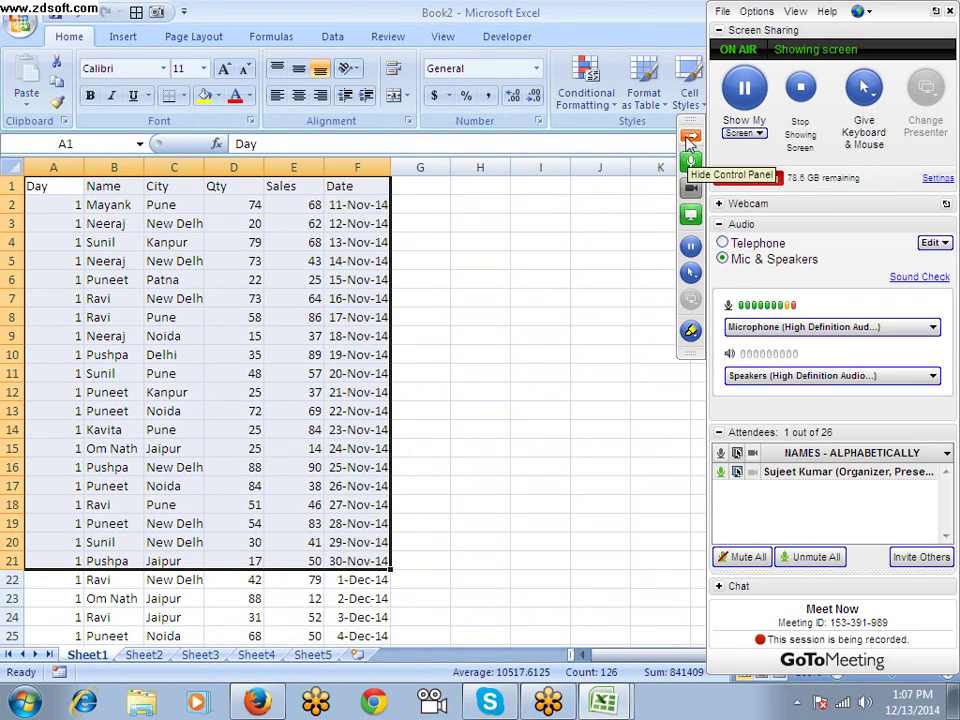
{"action": "left_click", "coordinate": [688, 143]}
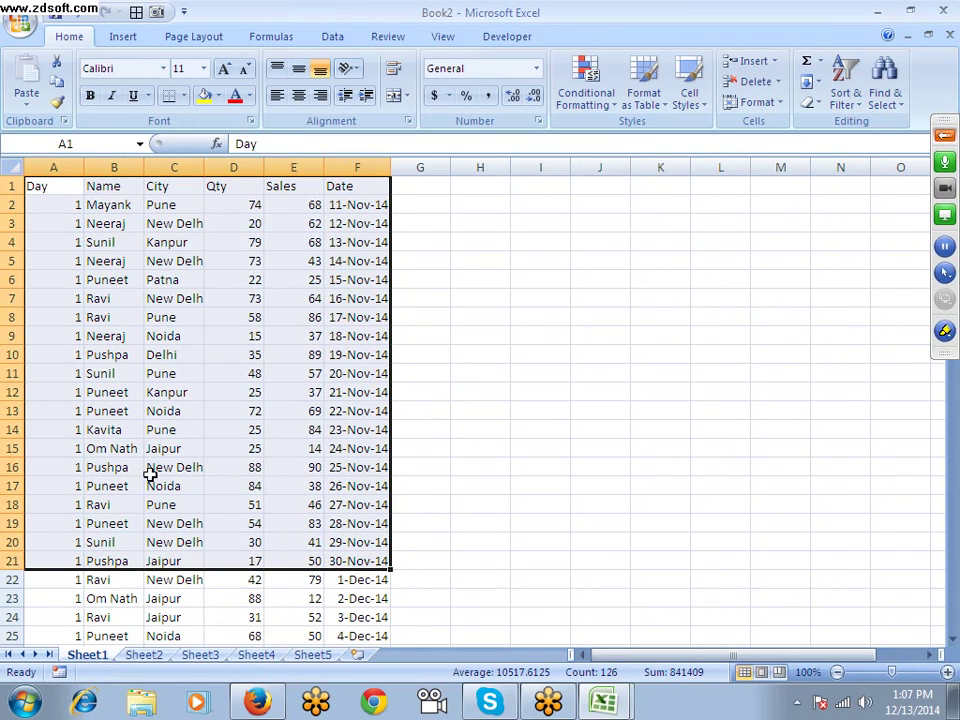
{"action": "left_click", "coordinate": [149, 472]}
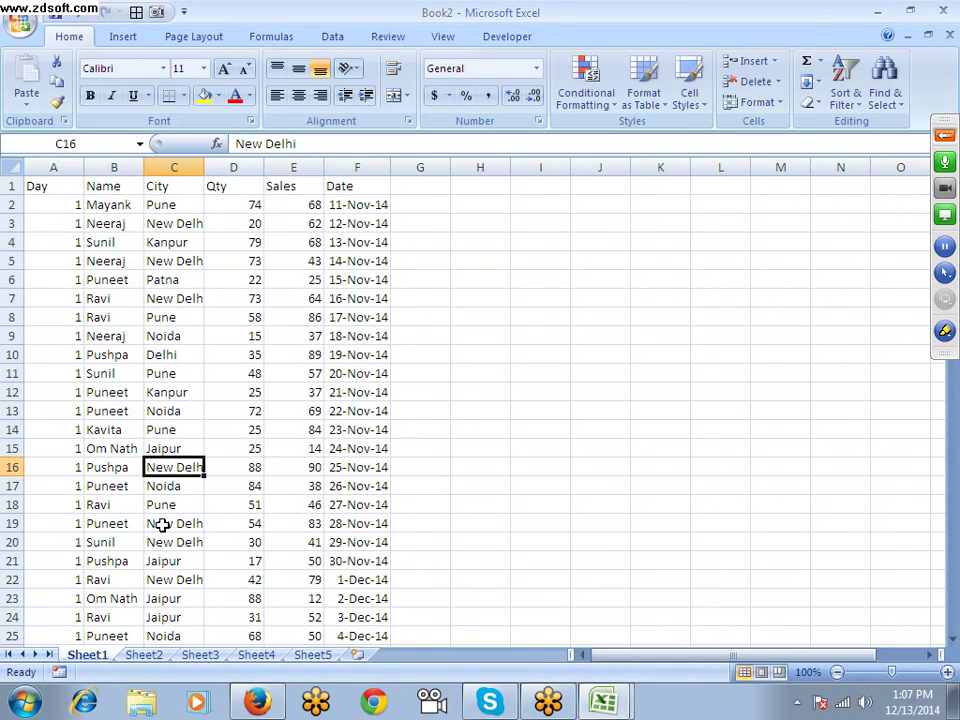
Step: Start Protect Sheet on Sheet1, entering and confirming a password
{"action": "right_click", "coordinate": [98, 655]}
{"action": "left_click", "coordinate": [166, 556]}
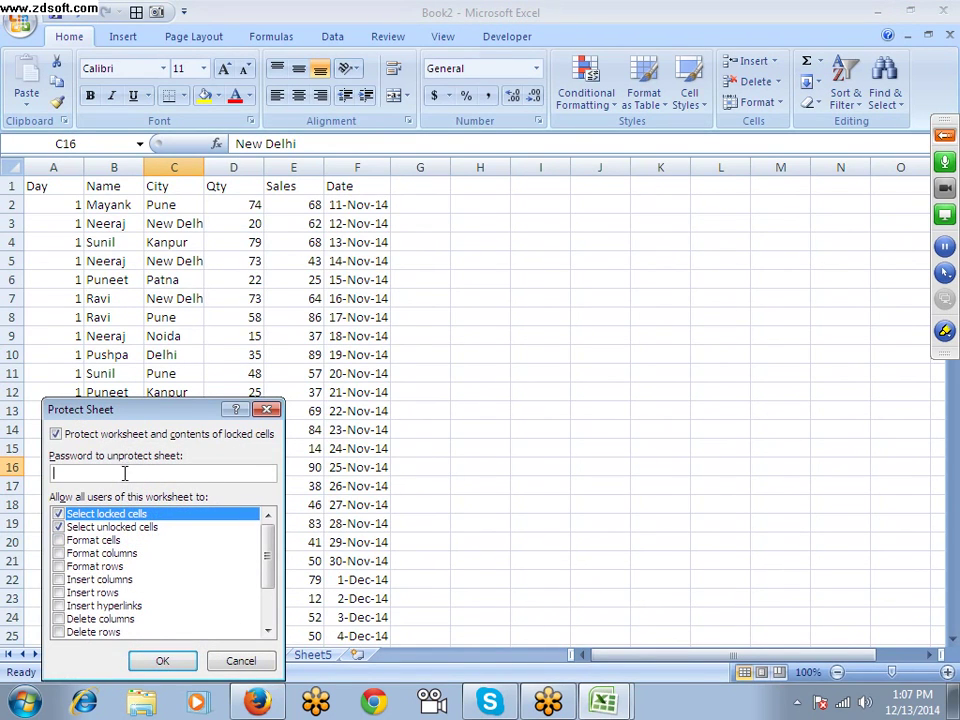
{"action": "type", "text": "1"}
{"action": "left_click", "coordinate": [165, 661]}
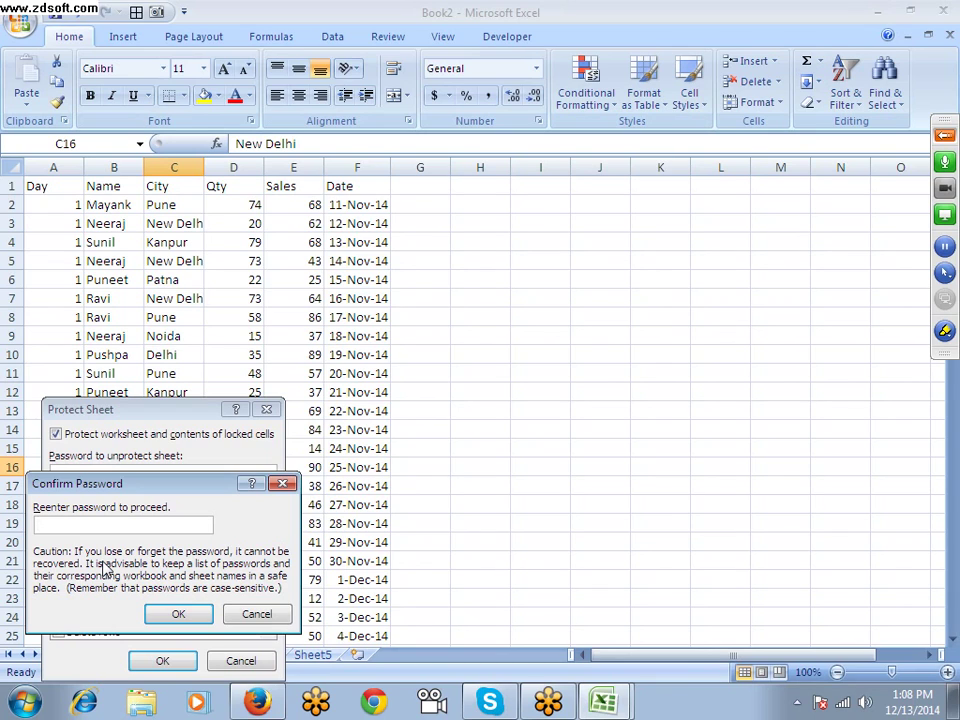
{"action": "type", "text": "1"}
{"action": "key", "text": "Return"}
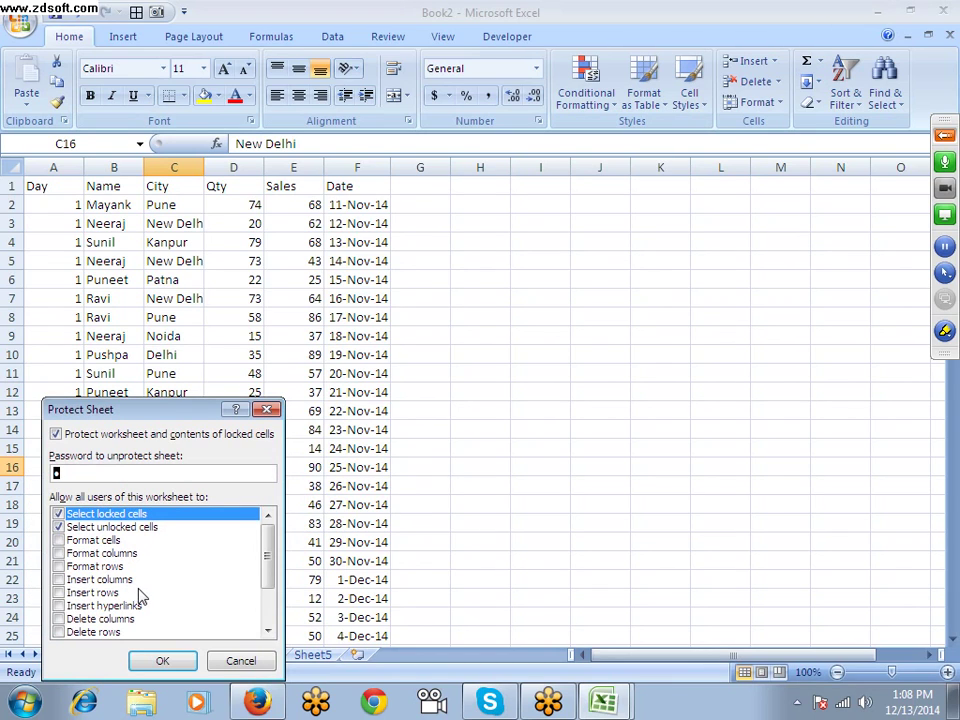
{"action": "key", "text": "Return"}
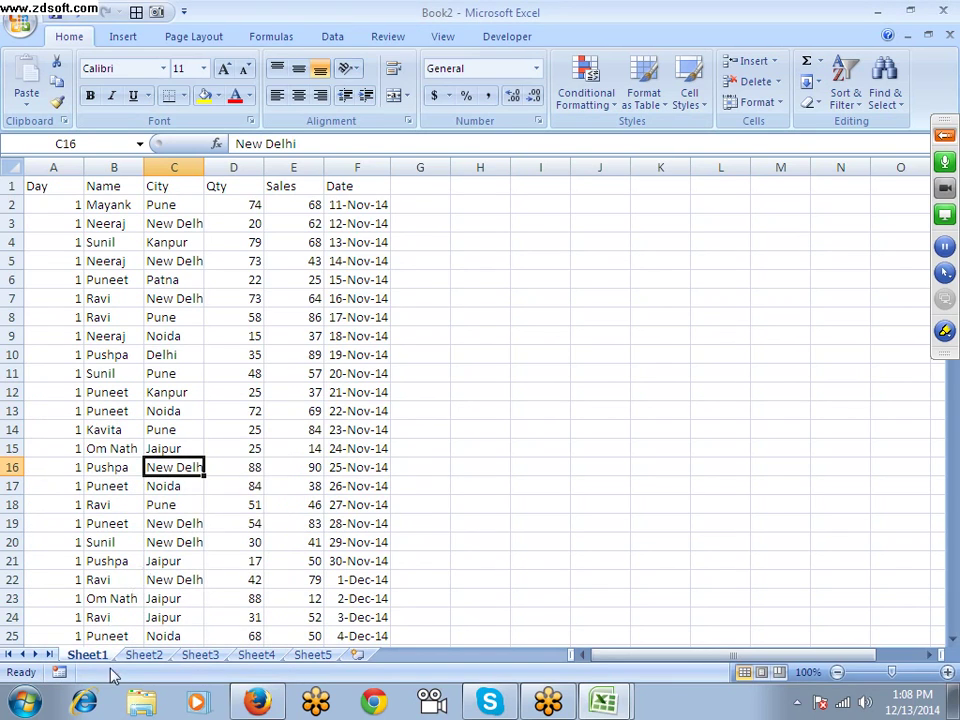
Step: Reopen Protect Sheet for Sheet1 and apply the protection
{"action": "right_click", "coordinate": [106, 660]}
{"action": "left_click", "coordinate": [170, 560]}
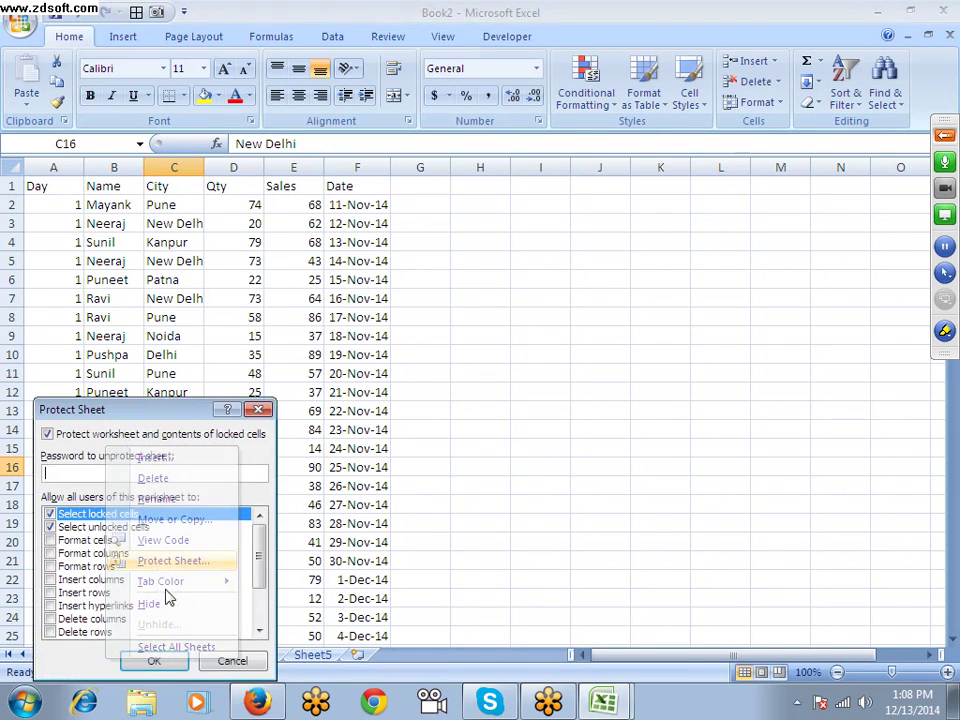
{"action": "left_click", "coordinate": [150, 665]}
{"action": "left_click", "coordinate": [148, 354]}
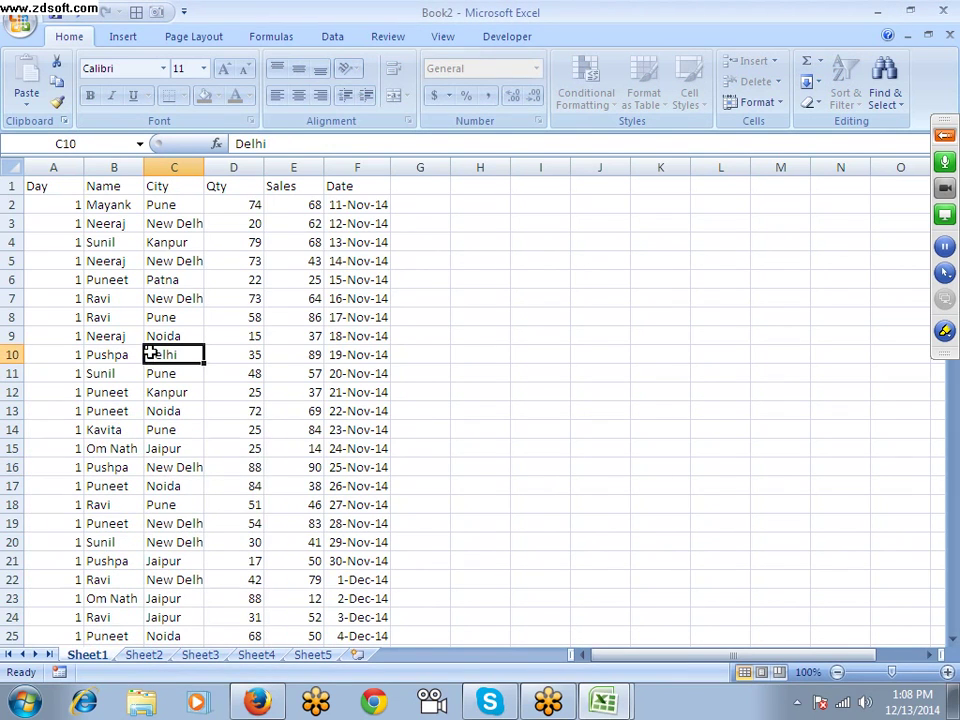
Step: Confirm protected cells C10 and B6 reject edits, then expand the GoToMeeting control panel
{"action": "double_click", "coordinate": [148, 354]}
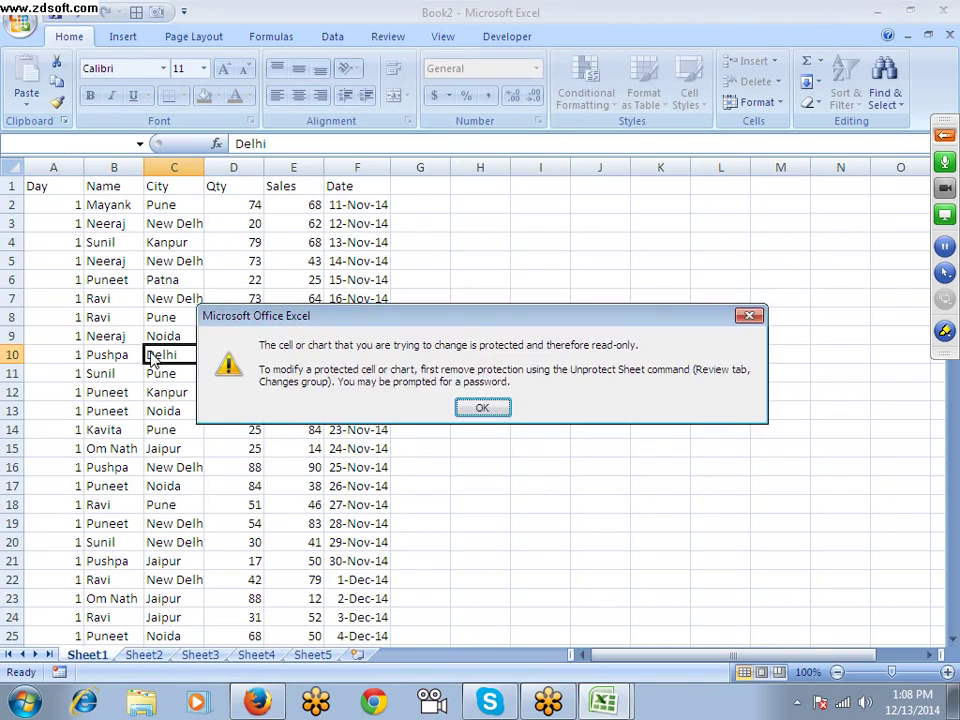
{"action": "key", "text": "Return"}
{"action": "left_click", "coordinate": [113, 279]}
{"action": "double_click", "coordinate": [113, 279]}
{"action": "key", "text": "Return"}
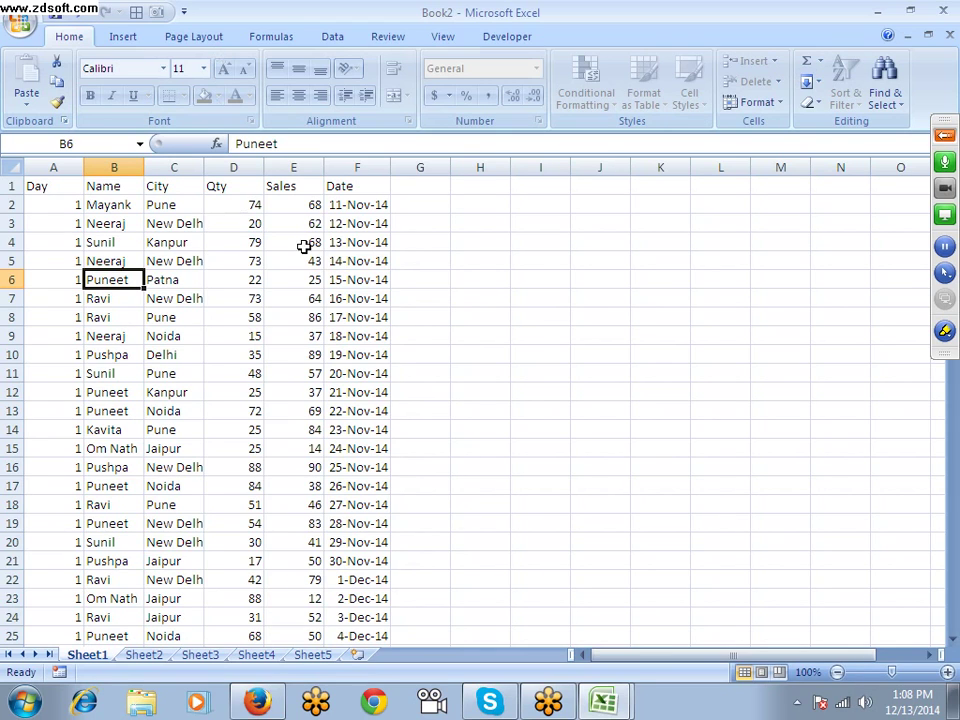
{"action": "left_click", "coordinate": [944, 134]}
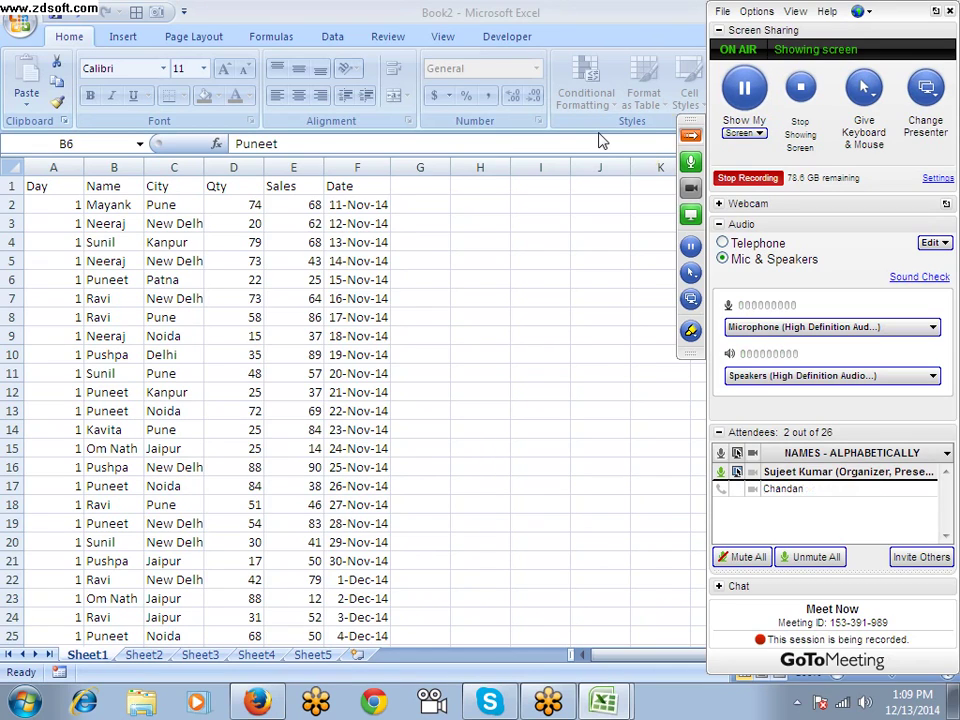
Step: Set the GoToMeeting audio mode to Provide VoIP only and confirm the switch to VoIP
{"action": "left_click", "coordinate": [932, 242]}
{"action": "left_click", "coordinate": [818, 259]}
{"action": "left_click", "coordinate": [338, 294]}
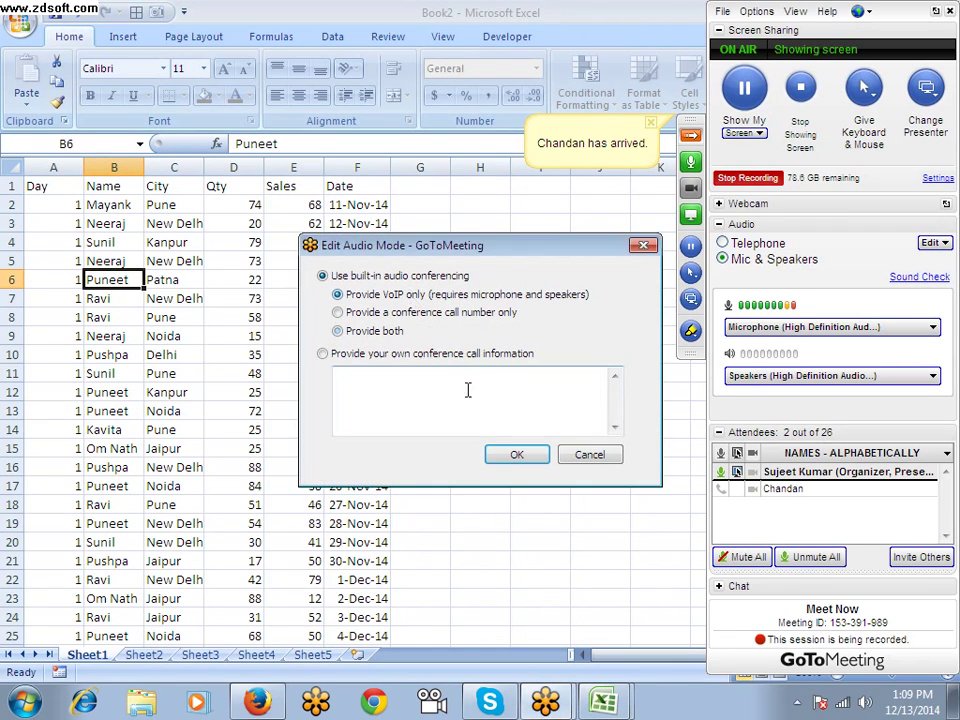
{"action": "left_click", "coordinate": [510, 457]}
{"action": "left_click", "coordinate": [527, 413]}
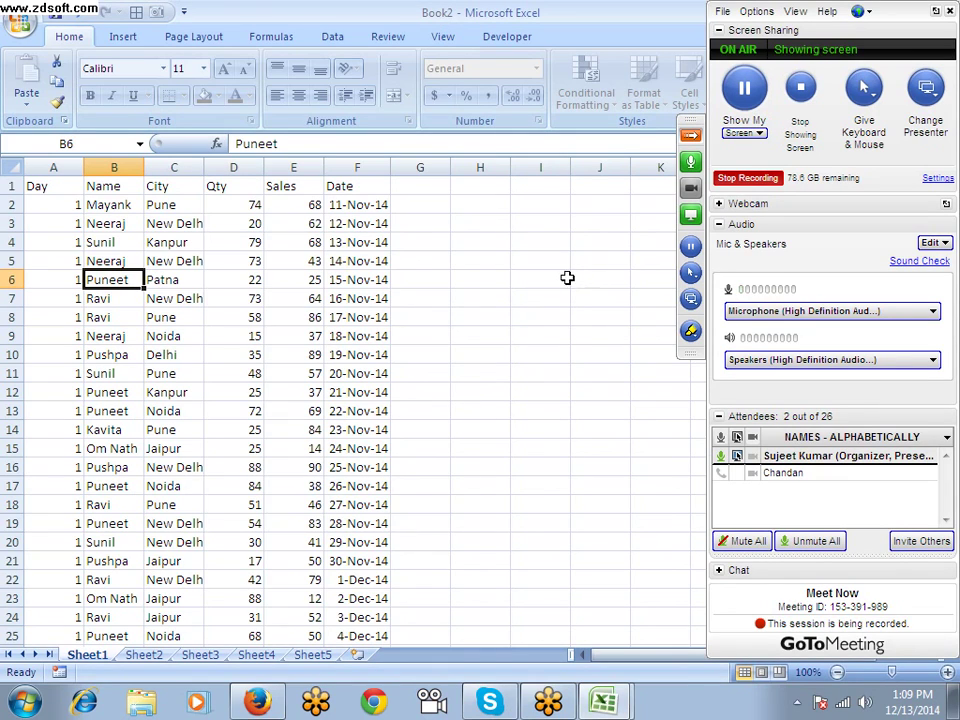
{"action": "left_click", "coordinate": [355, 242]}
{"action": "left_click", "coordinate": [354, 283]}
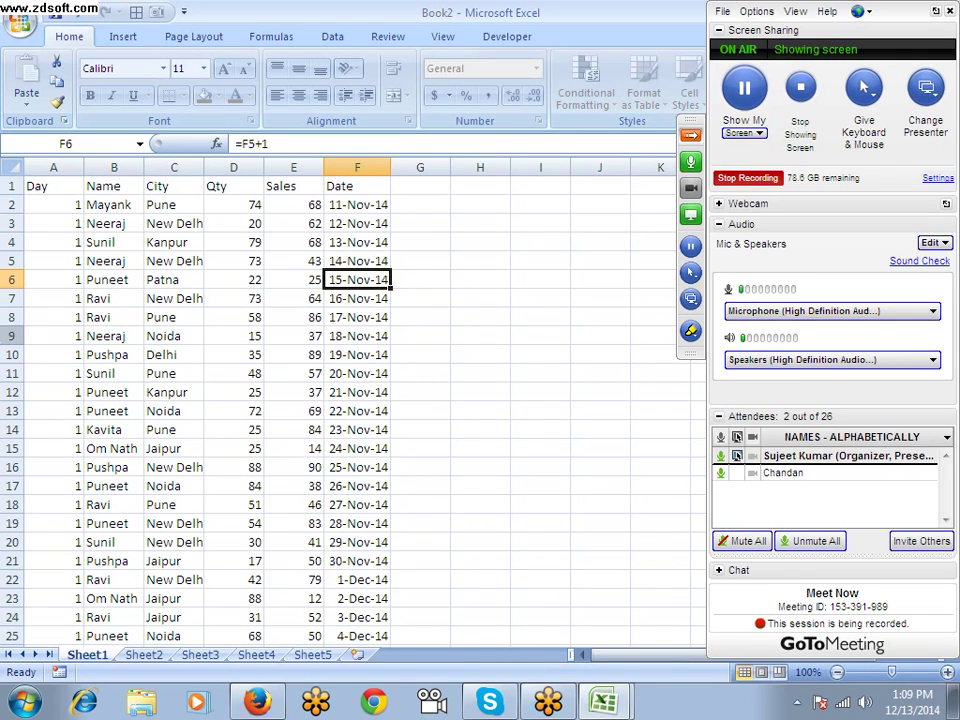
{"action": "left_click", "coordinate": [165, 336]}
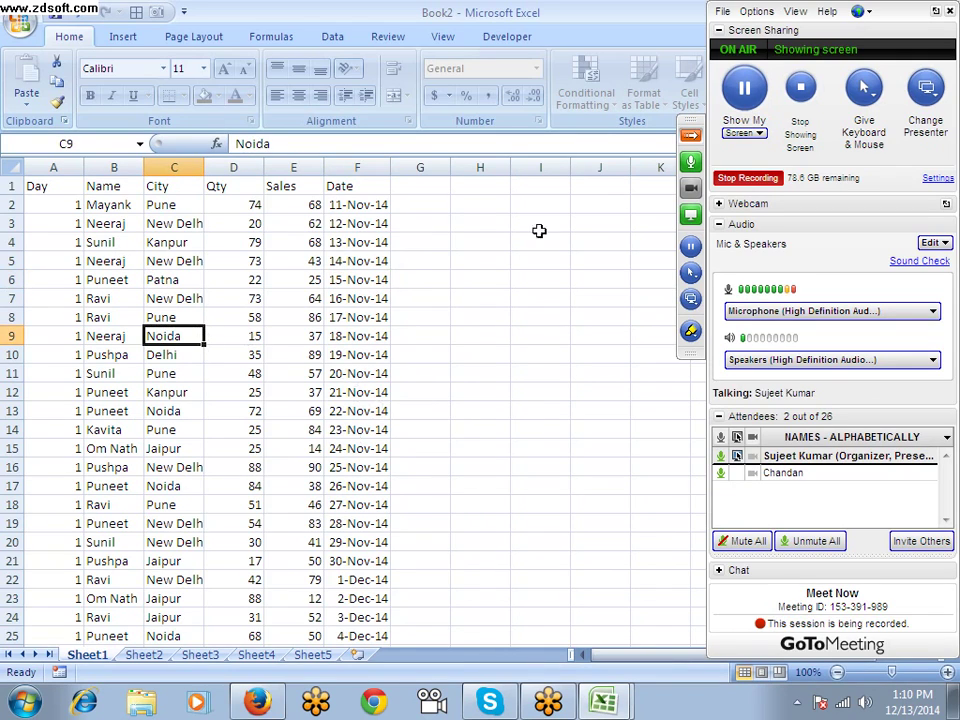
{"action": "left_click", "coordinate": [90, 220]}
{"action": "double_click", "coordinate": [88, 218]}
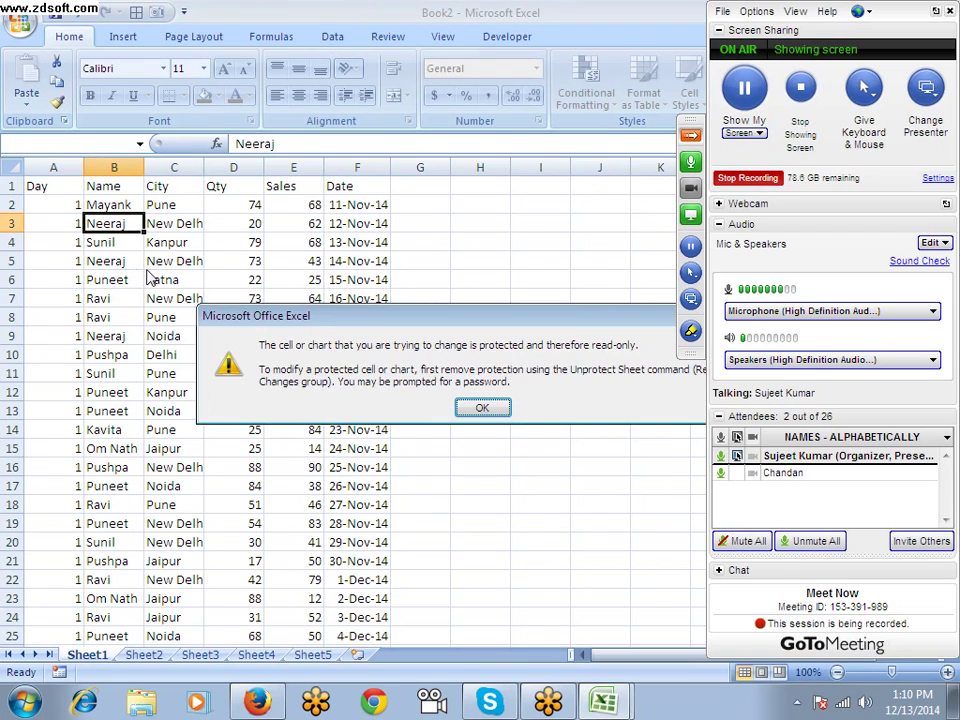
{"action": "key", "text": "Return"}
{"action": "left_click", "coordinate": [183, 268]}
{"action": "double_click", "coordinate": [184, 273]}
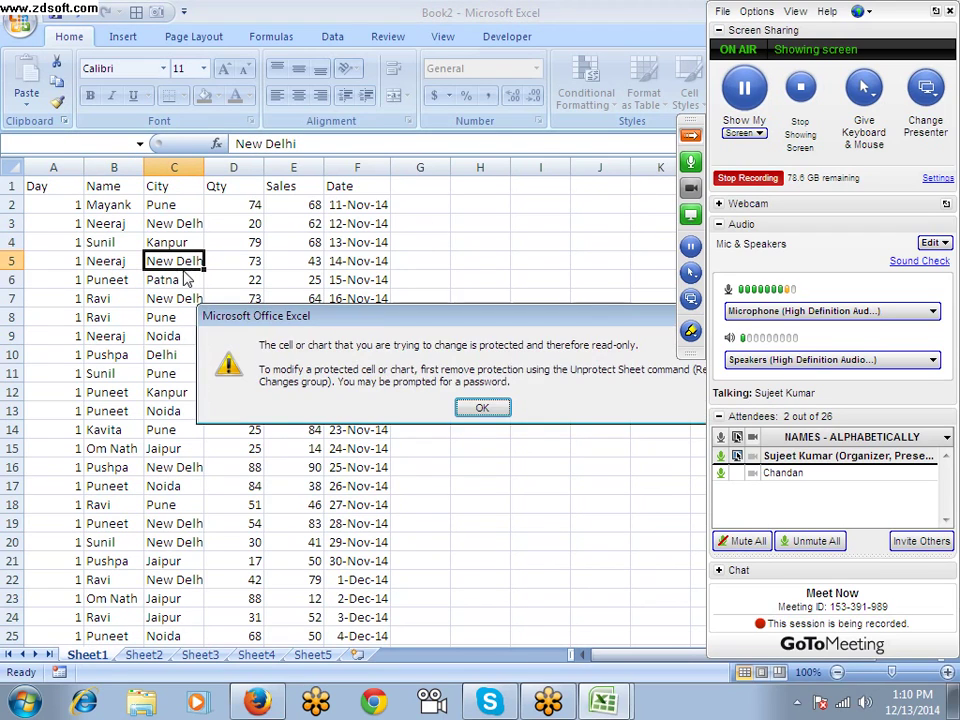
{"action": "key", "text": "Return"}
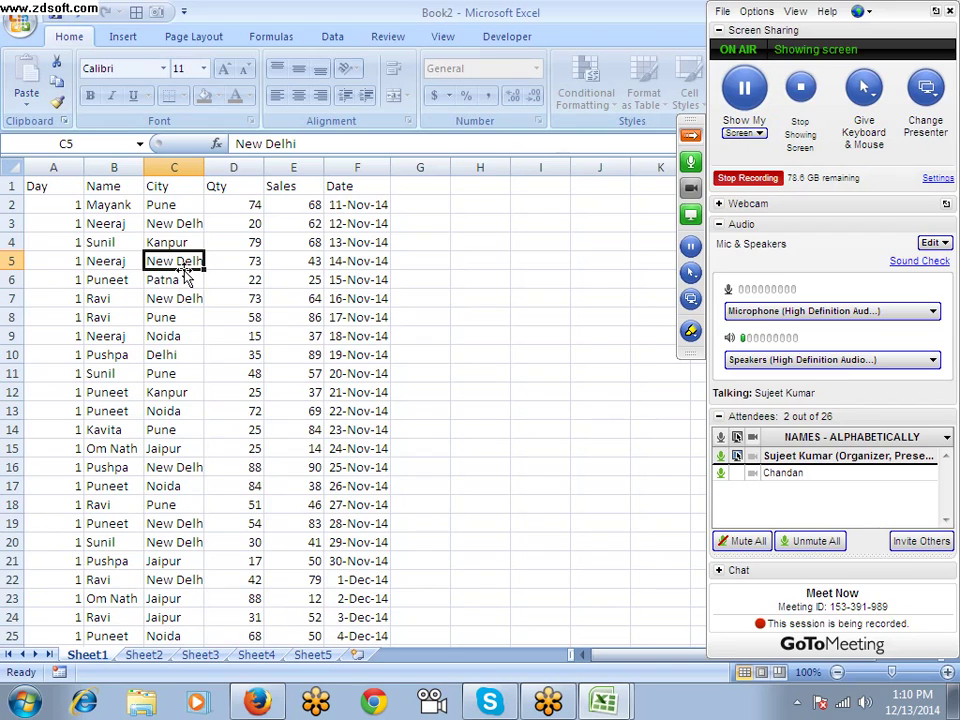
{"action": "left_click_drag", "start_coordinate": [62, 188], "coordinate": [372, 488]}
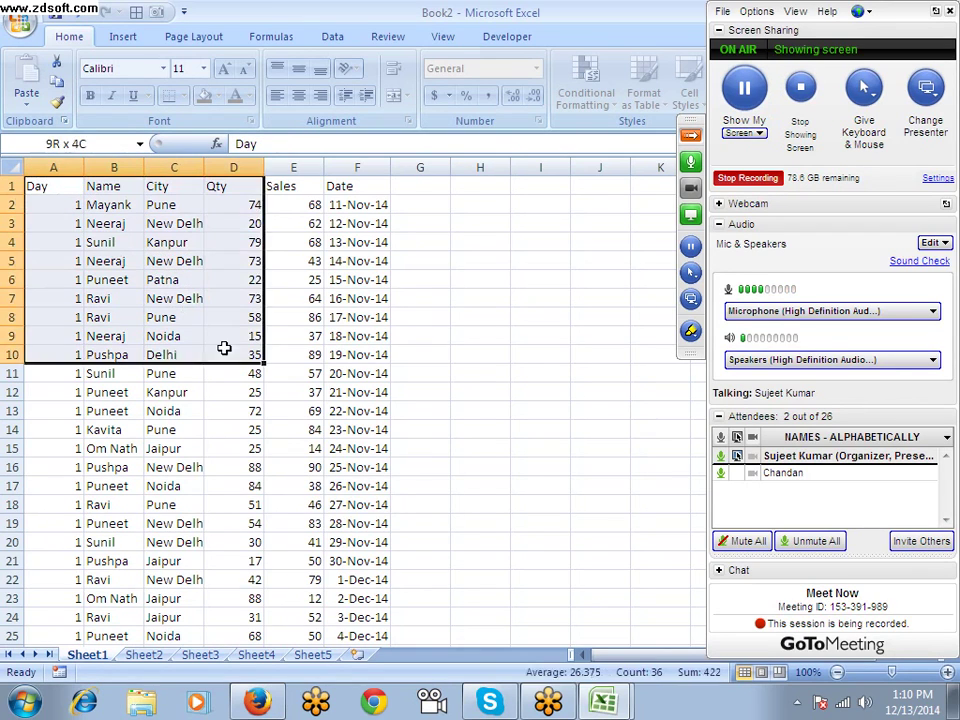
{"action": "key", "text": "ctrl+c"}
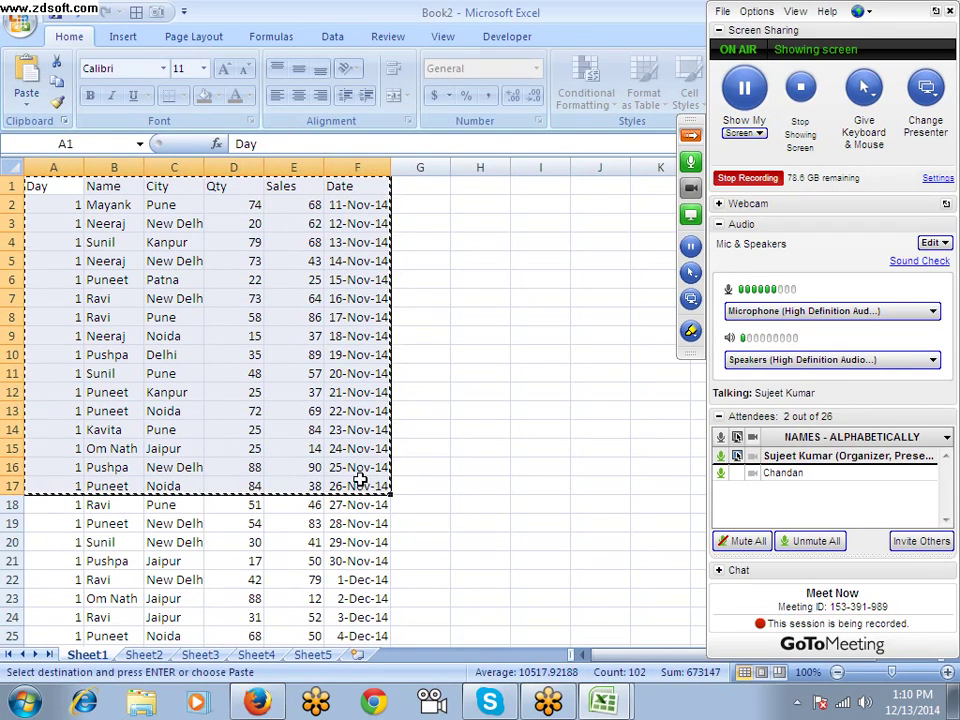
{"action": "key", "text": "Escape"}
{"action": "left_click", "coordinate": [448, 377]}
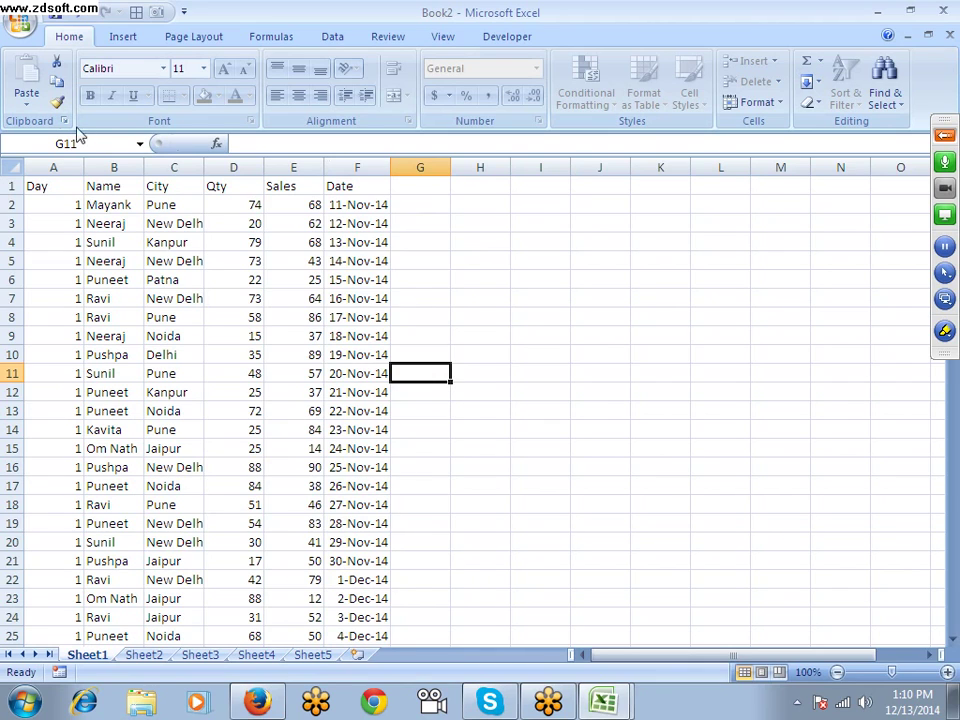
Step: Mute the attendee's microphone, briefly view Sheet1's code, then unprotect Sheet1
{"action": "left_click", "coordinate": [944, 134]}
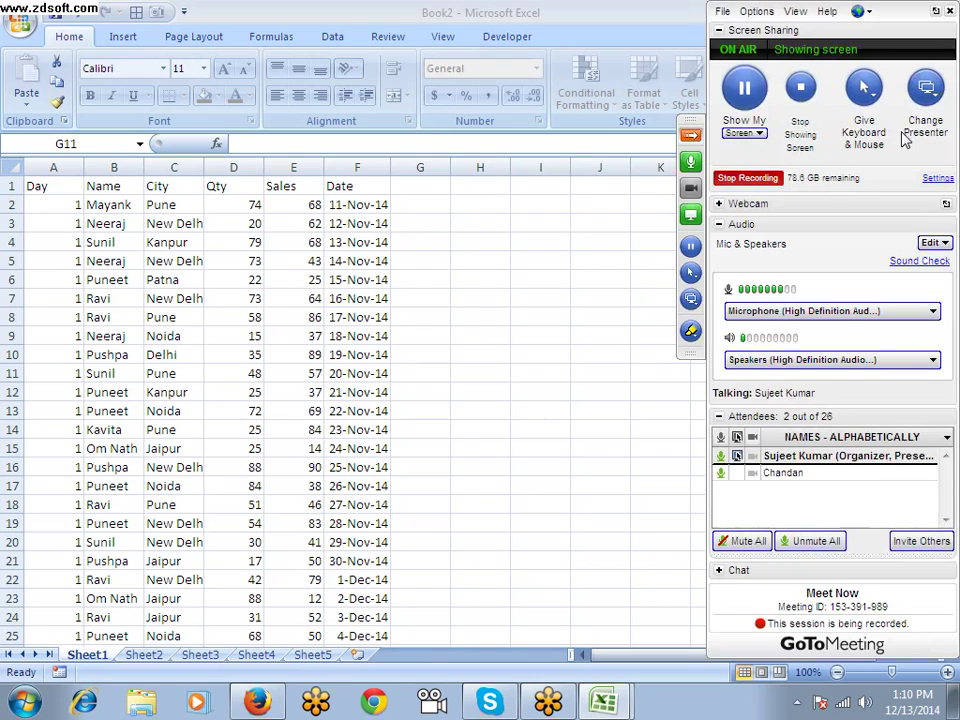
{"action": "left_click", "coordinate": [721, 473]}
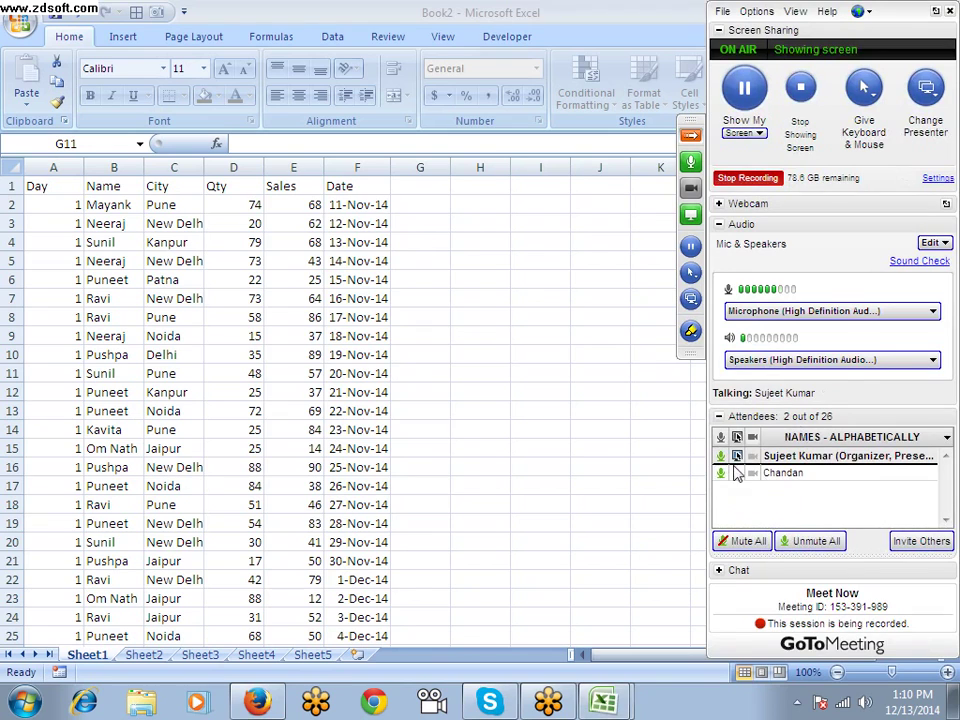
{"action": "right_click", "coordinate": [94, 655]}
{"action": "left_click", "coordinate": [125, 537]}
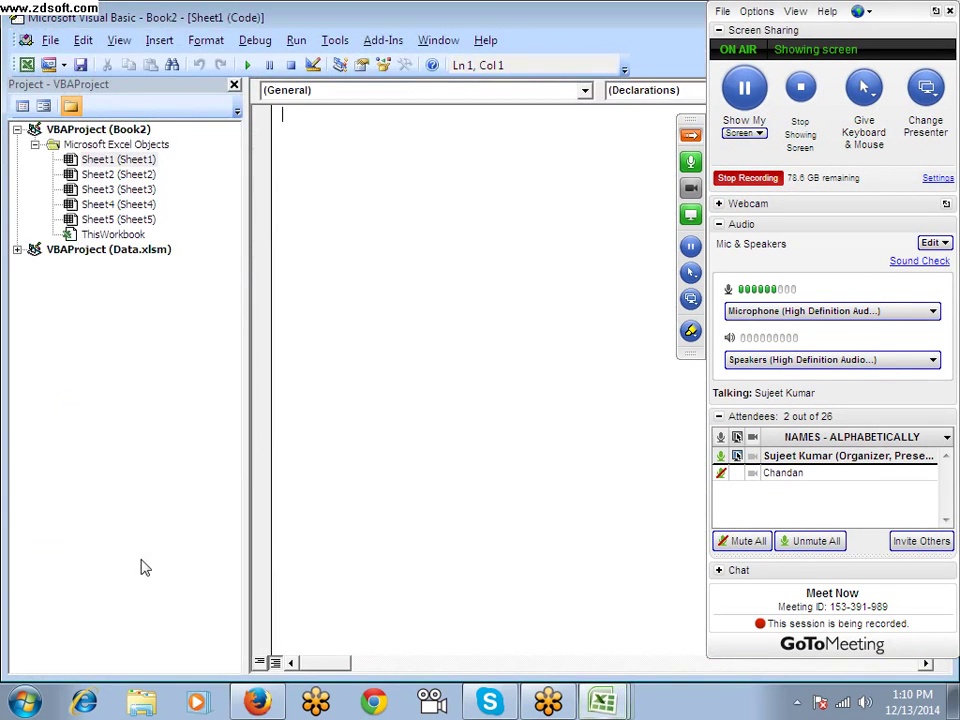
{"action": "key", "text": "alt+F11"}
{"action": "right_click", "coordinate": [94, 658]}
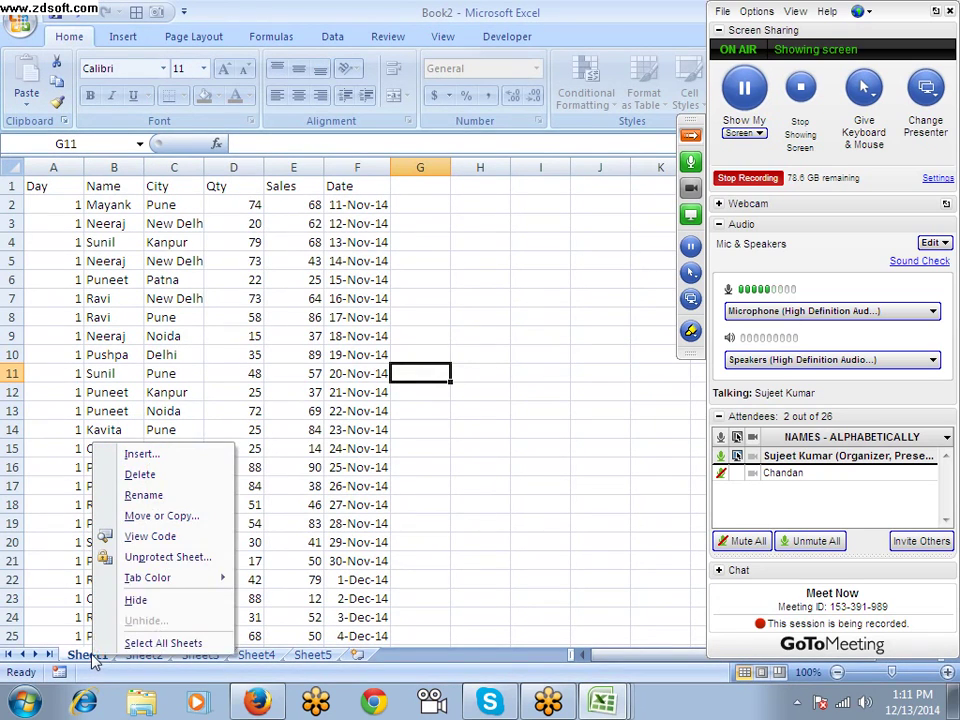
{"action": "left_click", "coordinate": [141, 556]}
Step: Protect Sheet1 again with Select locked cells and Select unlocked cells both unchecked
{"action": "right_click", "coordinate": [94, 656]}
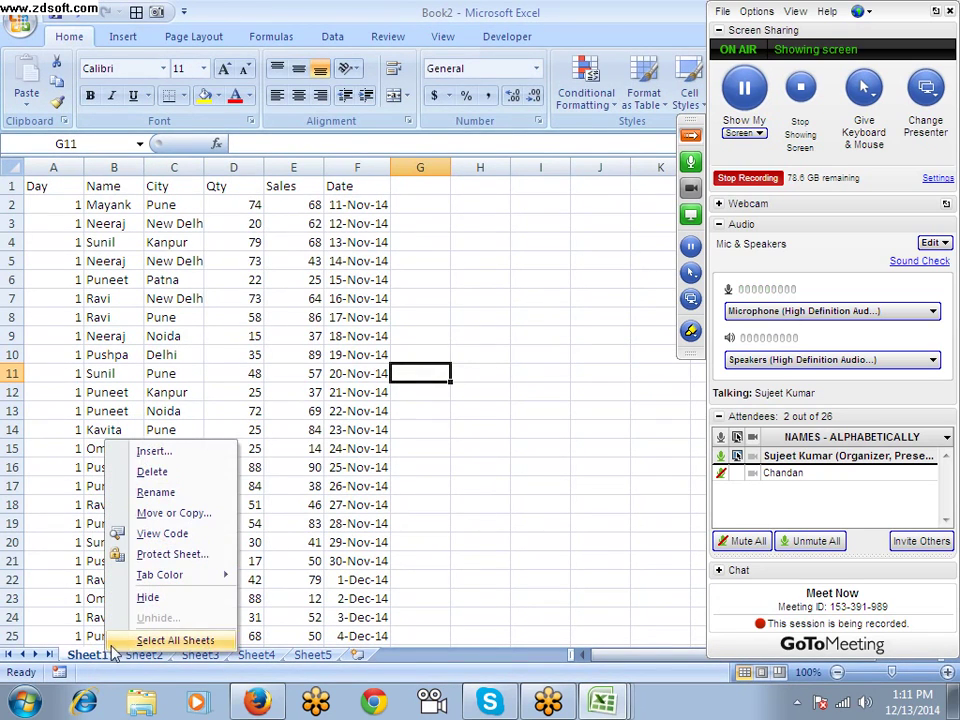
{"action": "left_click", "coordinate": [150, 553]}
{"action": "left_click_drag", "start_coordinate": [122, 410], "coordinate": [405, 301]}
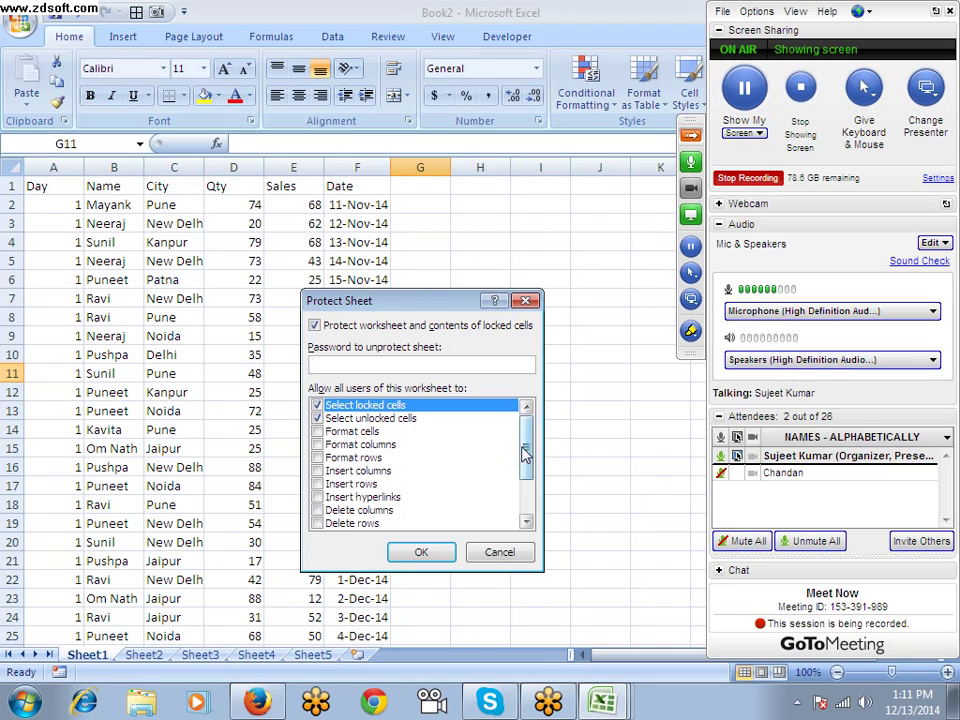
{"action": "mouse_move", "coordinate": [523, 452]}
{"action": "left_mouse_down"}
{"action": "mouse_move", "coordinate": [522, 507]}
{"action": "mouse_move", "coordinate": [522, 442]}
{"action": "left_mouse_up"}
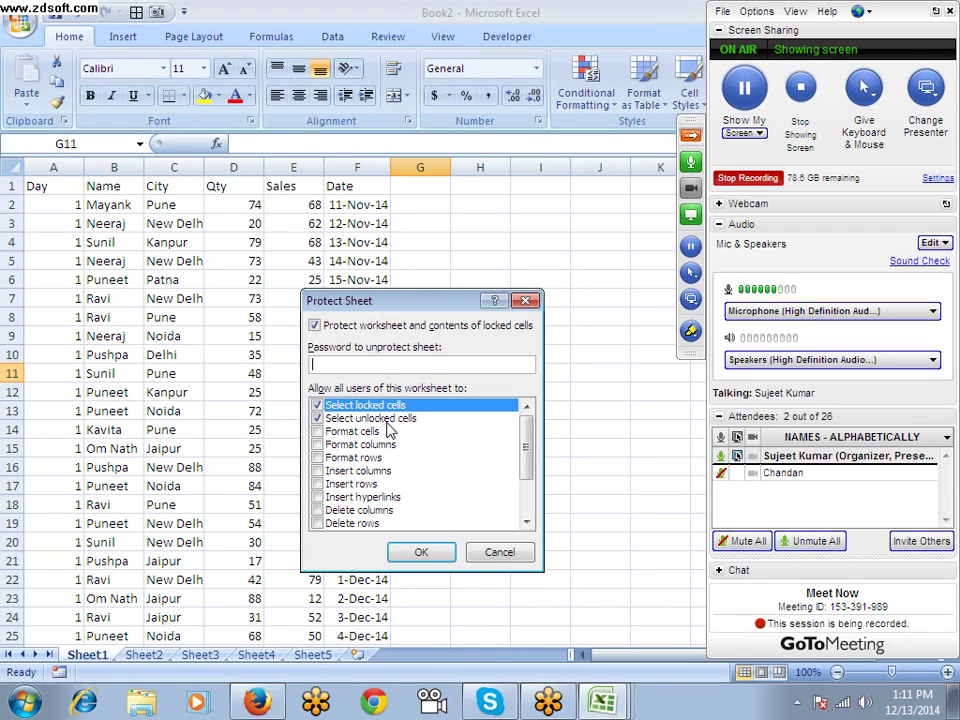
{"action": "left_click", "coordinate": [317, 418]}
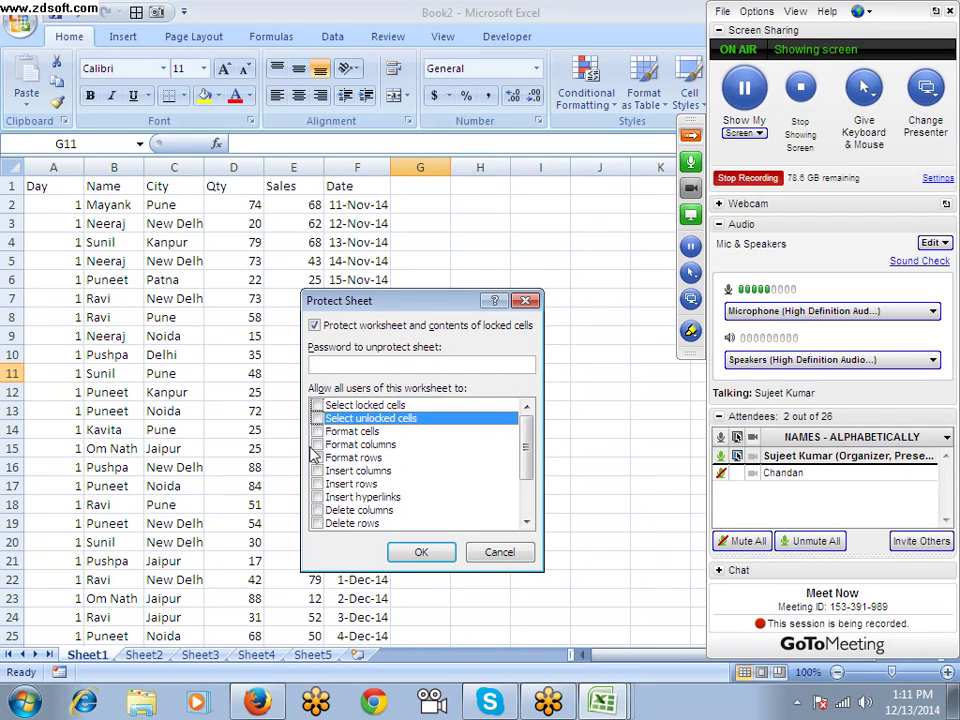
{"action": "scroll", "coordinate": [317, 457], "scroll_direction": "down", "scroll_amount": 2}
{"action": "scroll", "coordinate": [313, 454], "scroll_direction": "up", "scroll_amount": 2}
{"action": "left_click", "coordinate": [421, 552]}
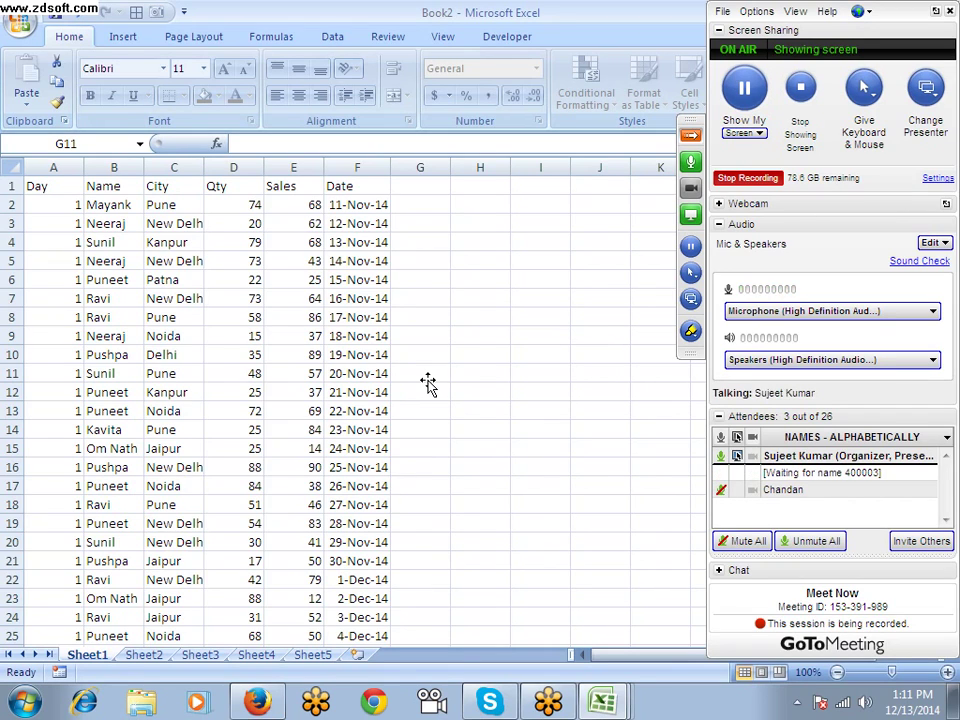
Step: Go to Sheet2, look over its Qty and Sales cells, and bring up Protect Sheet for Sheet2
{"action": "left_click", "coordinate": [147, 655]}
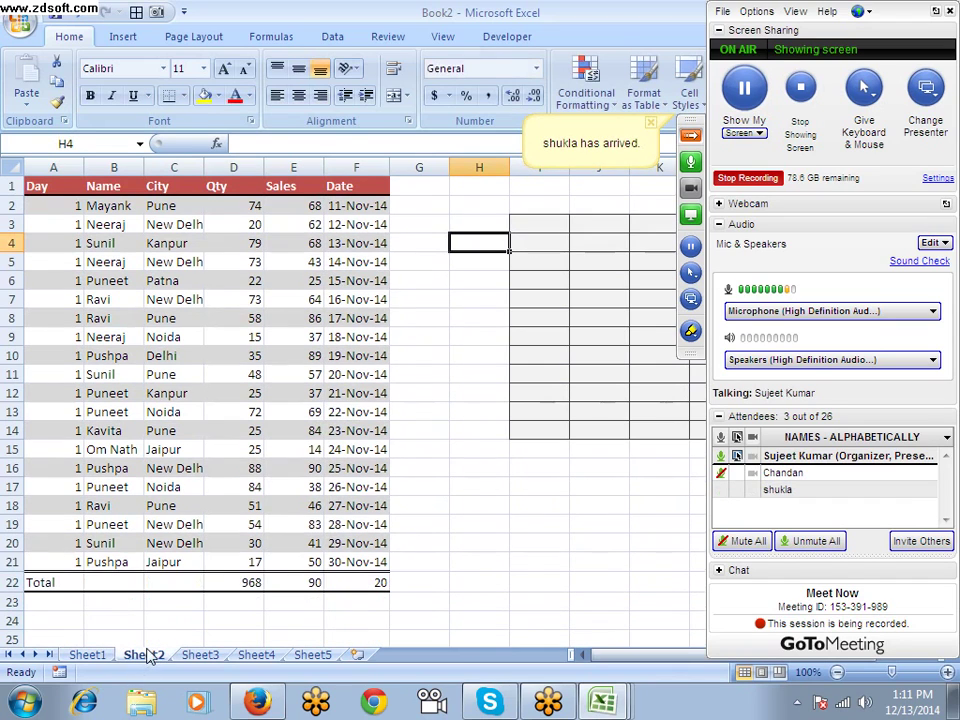
{"action": "left_click", "coordinate": [212, 467]}
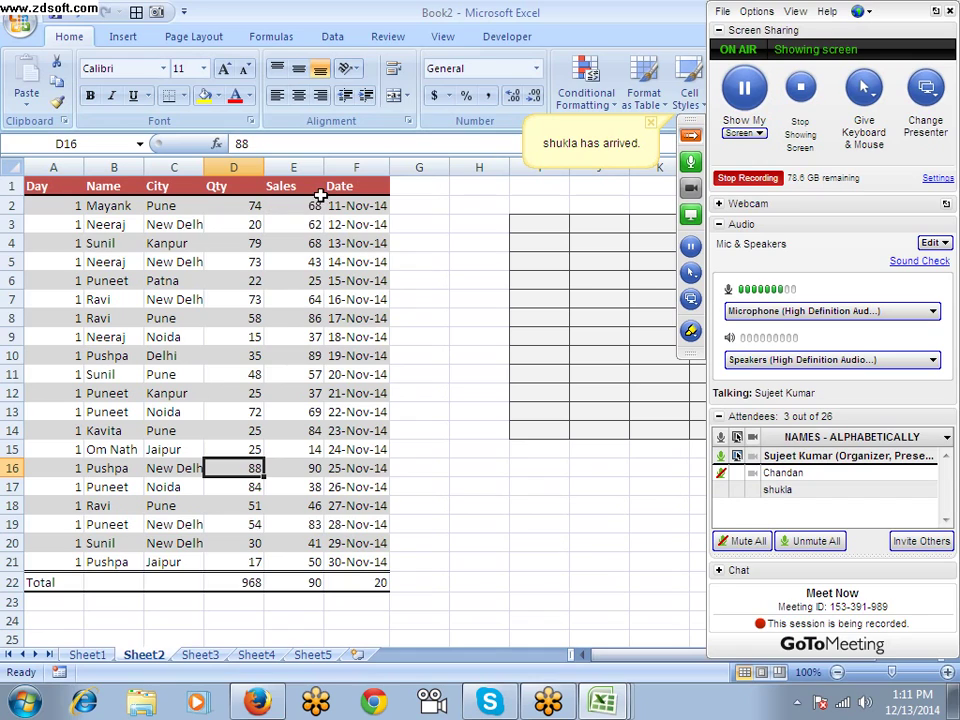
{"action": "left_click", "coordinate": [295, 165]}
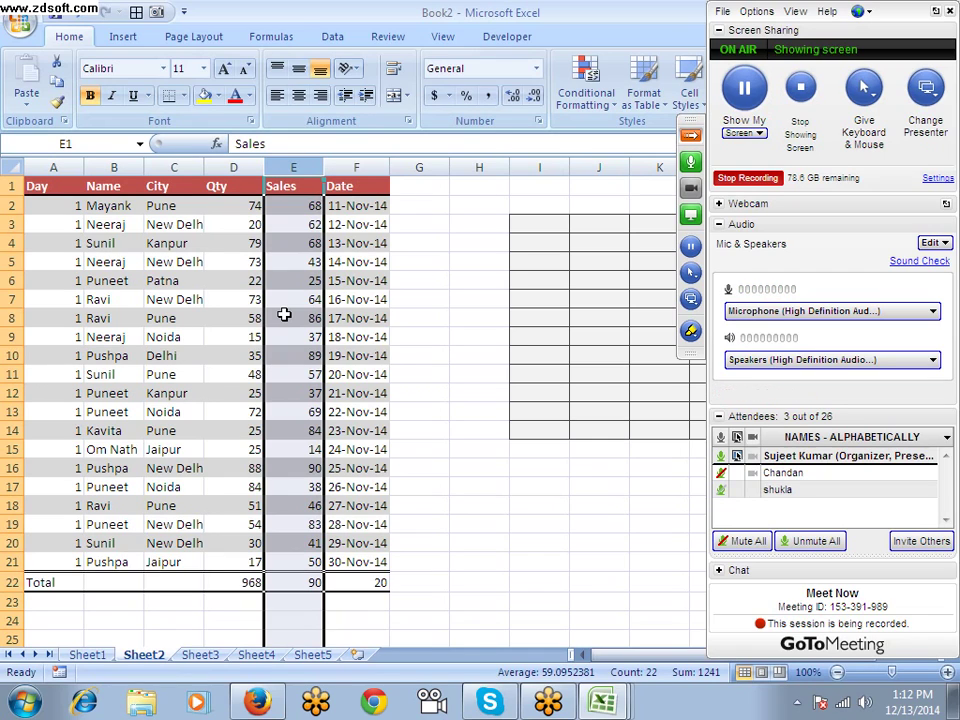
{"action": "left_click", "coordinate": [236, 278]}
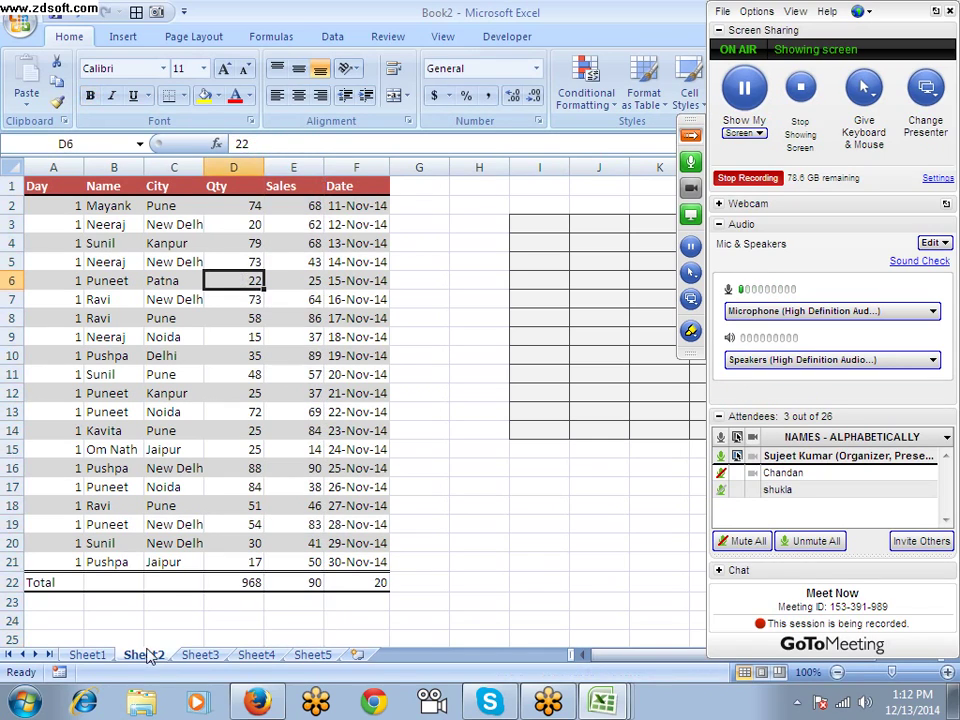
{"action": "right_click", "coordinate": [143, 654]}
{"action": "left_click", "coordinate": [200, 552]}
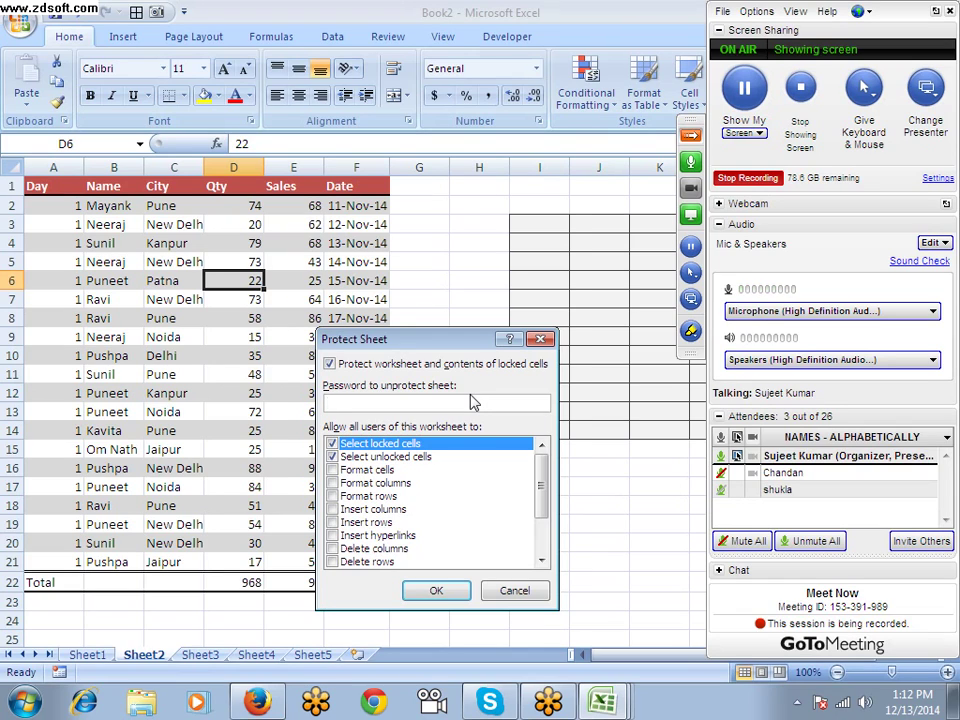
Step: Cancel Sheet2's Protect Sheet dialog and bring up the context menu for cell D2
{"action": "key", "text": "Return"}
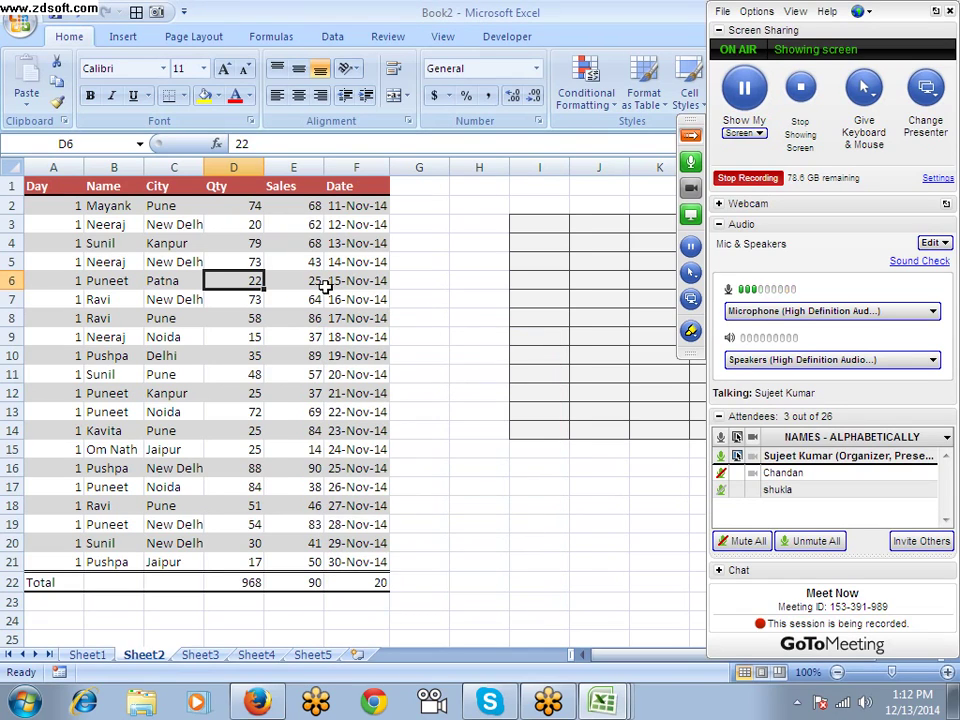
{"action": "left_click", "coordinate": [257, 204]}
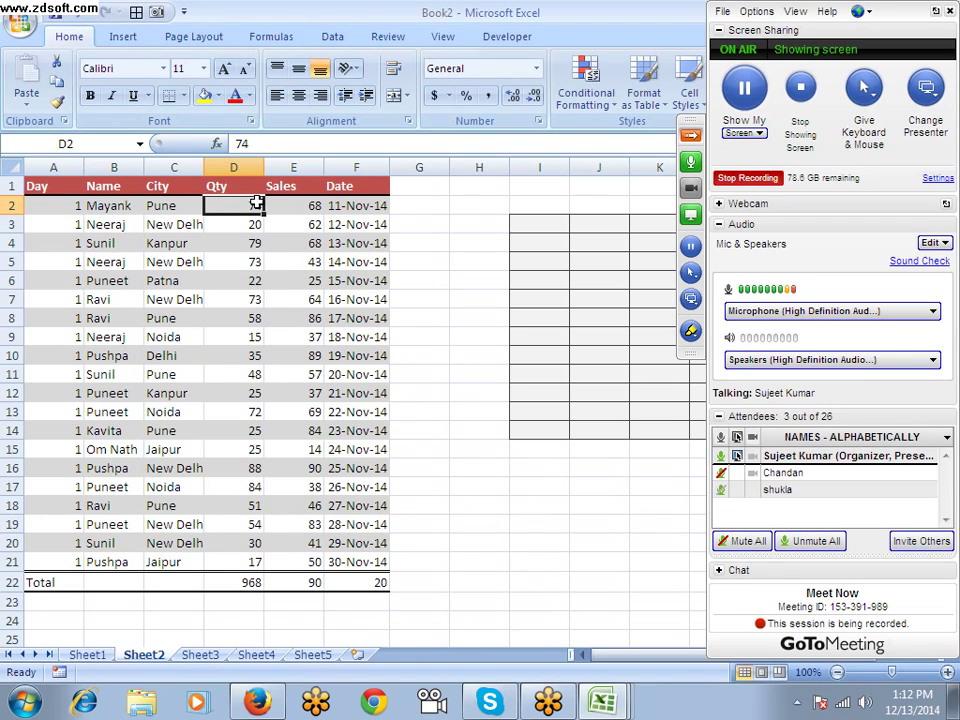
{"action": "right_click", "coordinate": [257, 204]}
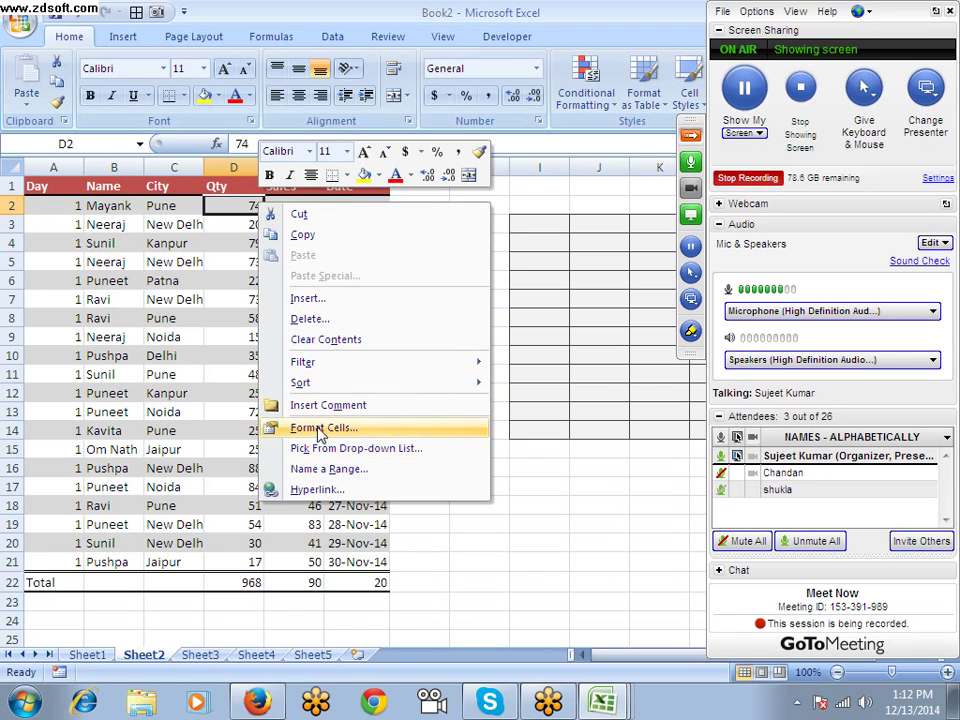
Step: Check cell D2's Protection settings in Format Cells (Locked only) and close the dialog
{"action": "left_click", "coordinate": [322, 427]}
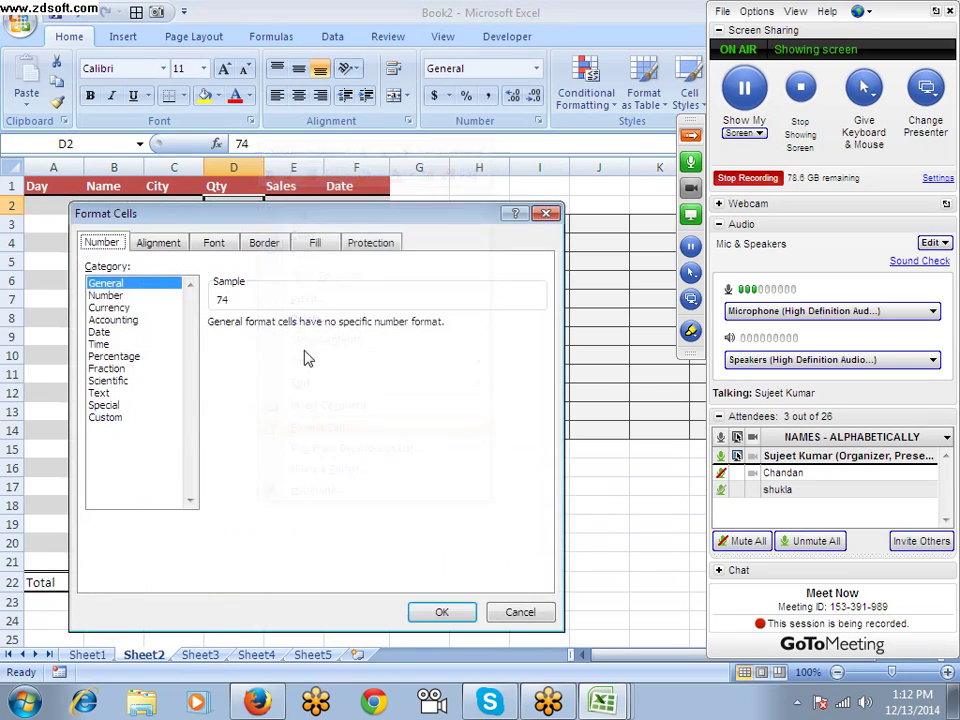
{"action": "left_click", "coordinate": [371, 243]}
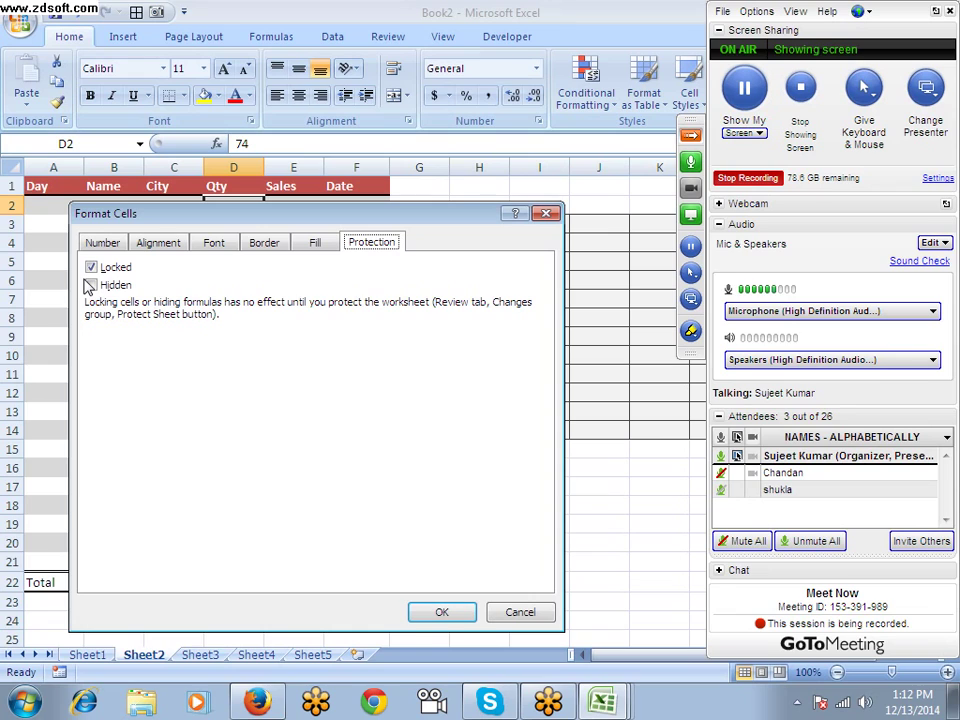
{"action": "key", "text": "Return"}
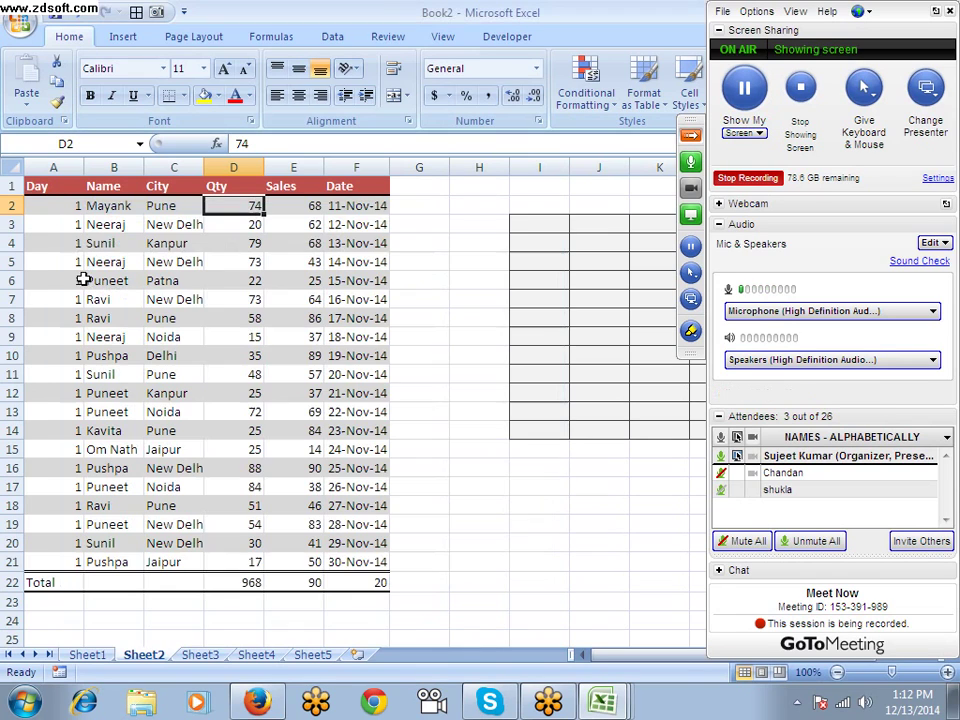
Step: Clear the Locked option for the entire Qty column D
{"action": "left_click", "coordinate": [272, 220]}
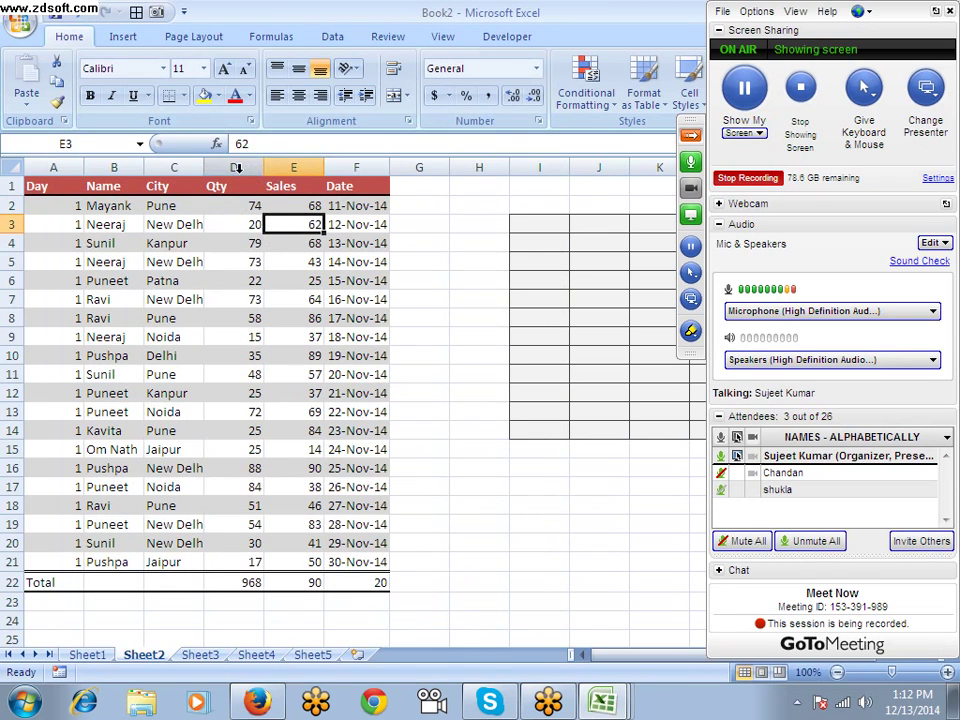
{"action": "left_click", "coordinate": [236, 167]}
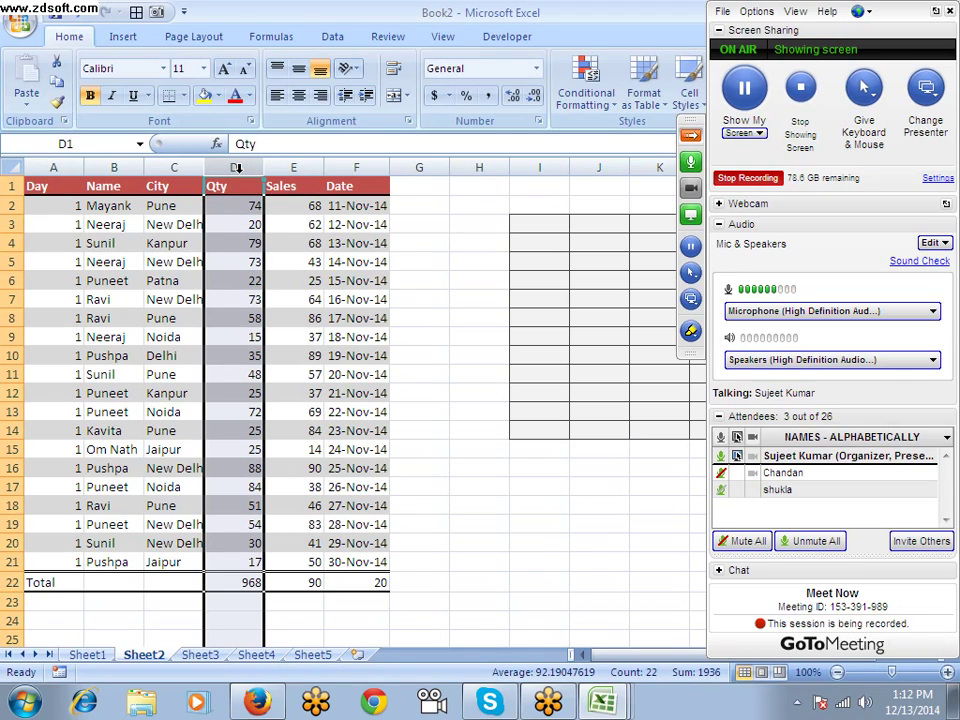
{"action": "right_click", "coordinate": [236, 167]}
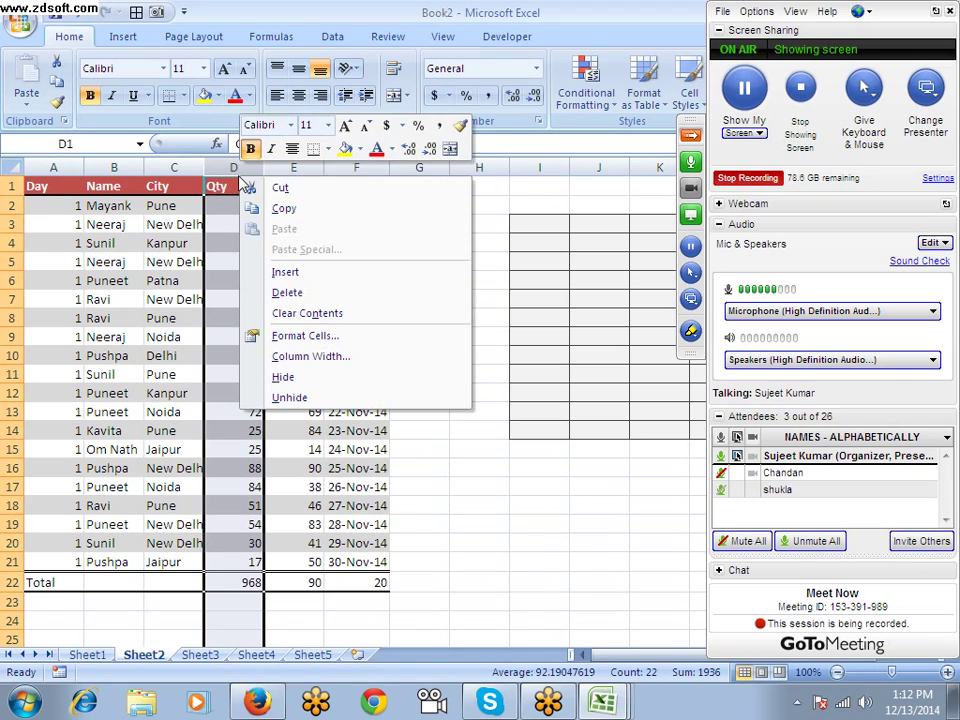
{"action": "left_click", "coordinate": [290, 336]}
{"action": "left_click", "coordinate": [87, 176]}
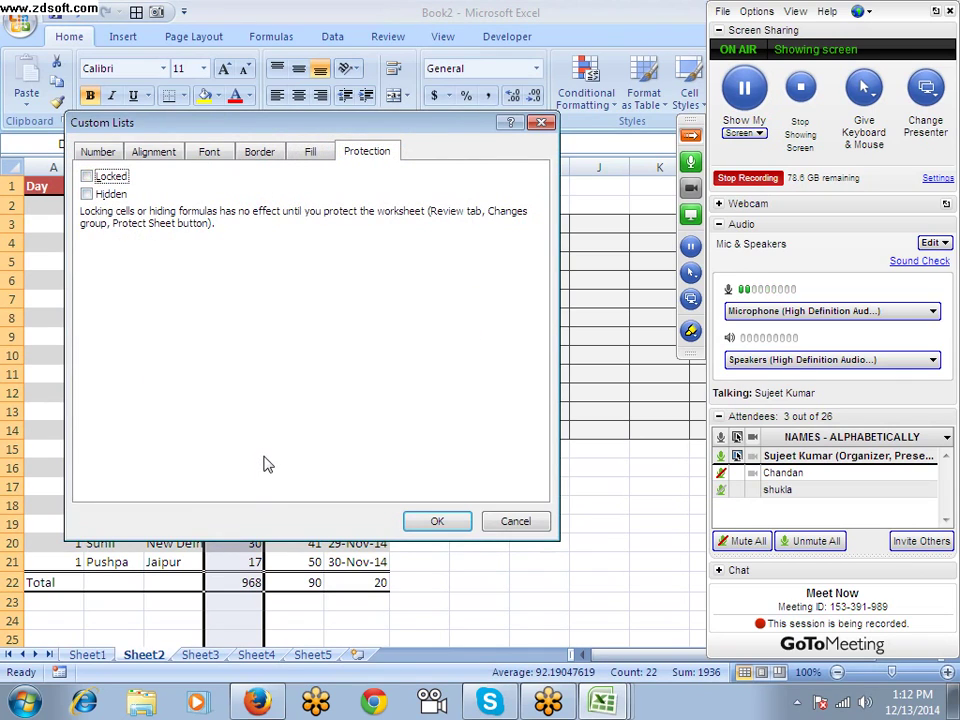
{"action": "left_click", "coordinate": [452, 523]}
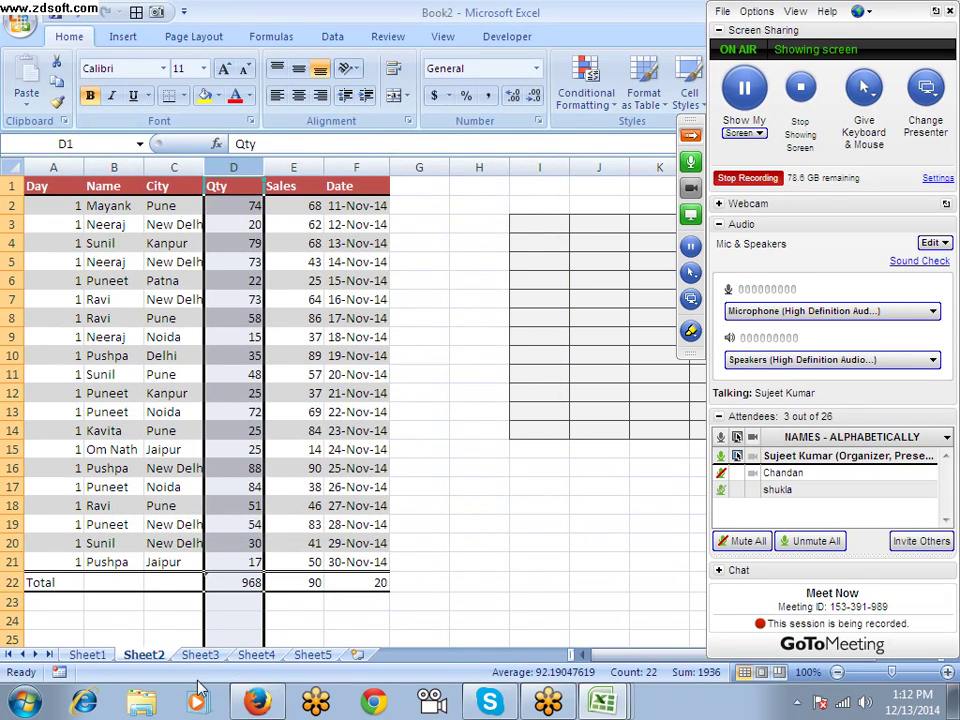
Step: Protect Sheet2 with the default protection settings
{"action": "right_click", "coordinate": [156, 656]}
{"action": "left_click", "coordinate": [165, 555]}
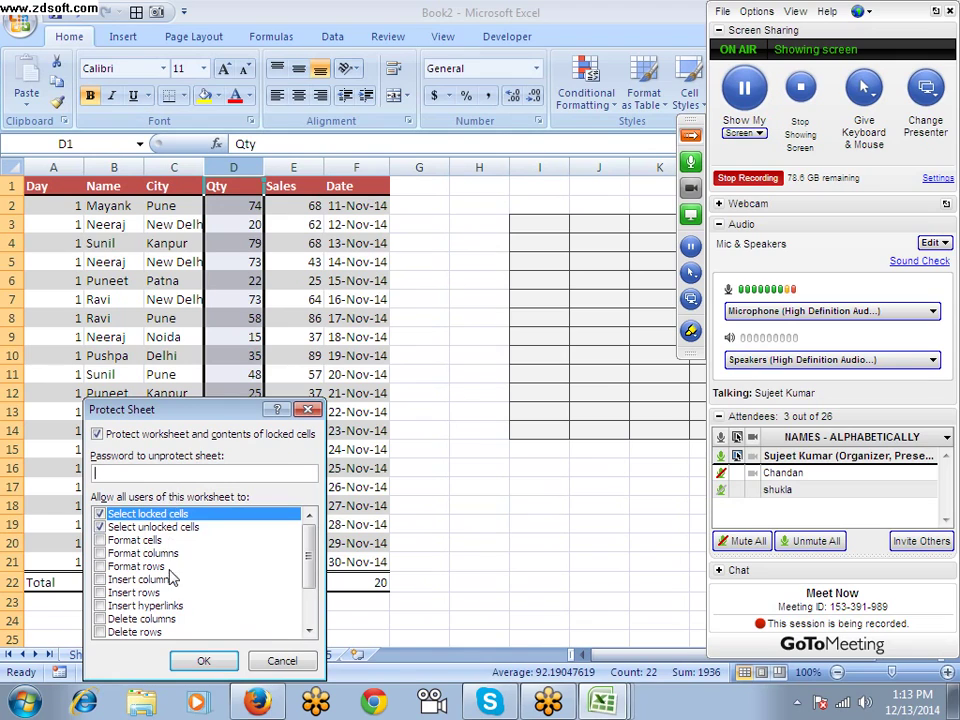
{"action": "left_click", "coordinate": [190, 660]}
Step: Change D16 to 1245, confirm locked E16 rejects edits, then go to Sheet3
{"action": "left_click", "coordinate": [225, 468]}
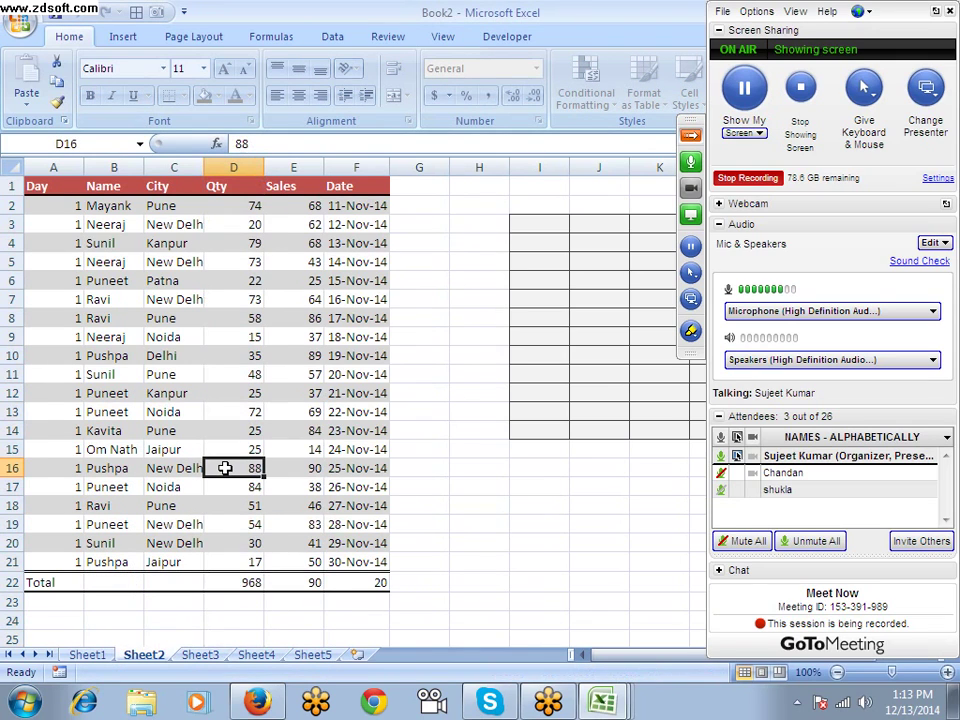
{"action": "type", "text": "1245"}
{"action": "key", "text": "Return"}
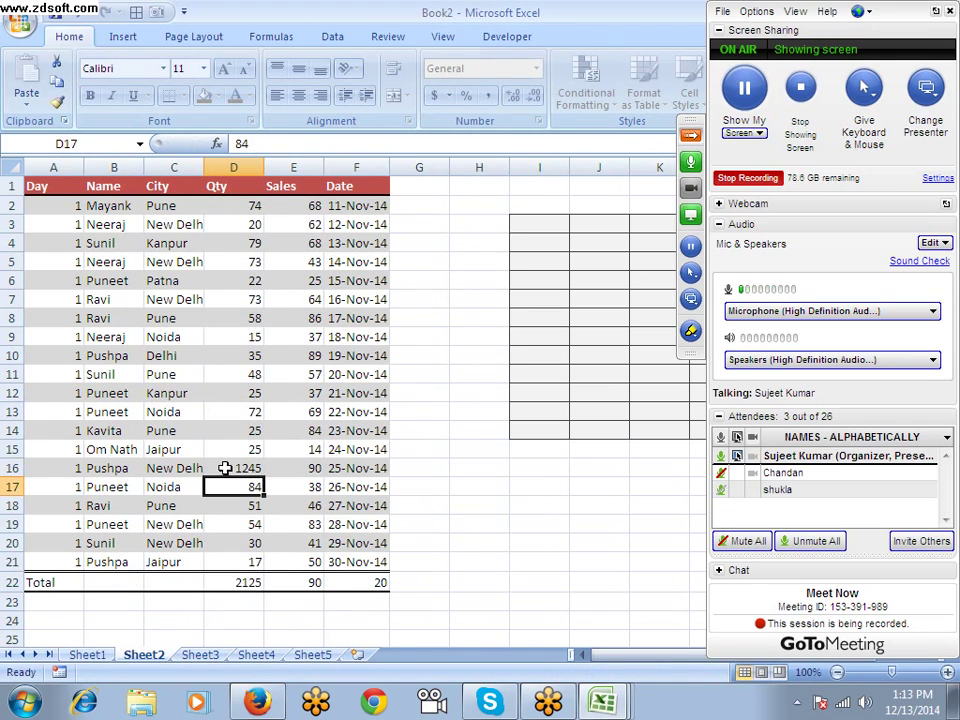
{"action": "key", "text": "Up"}
{"action": "key", "text": "Right"}
{"action": "key", "text": "1"}
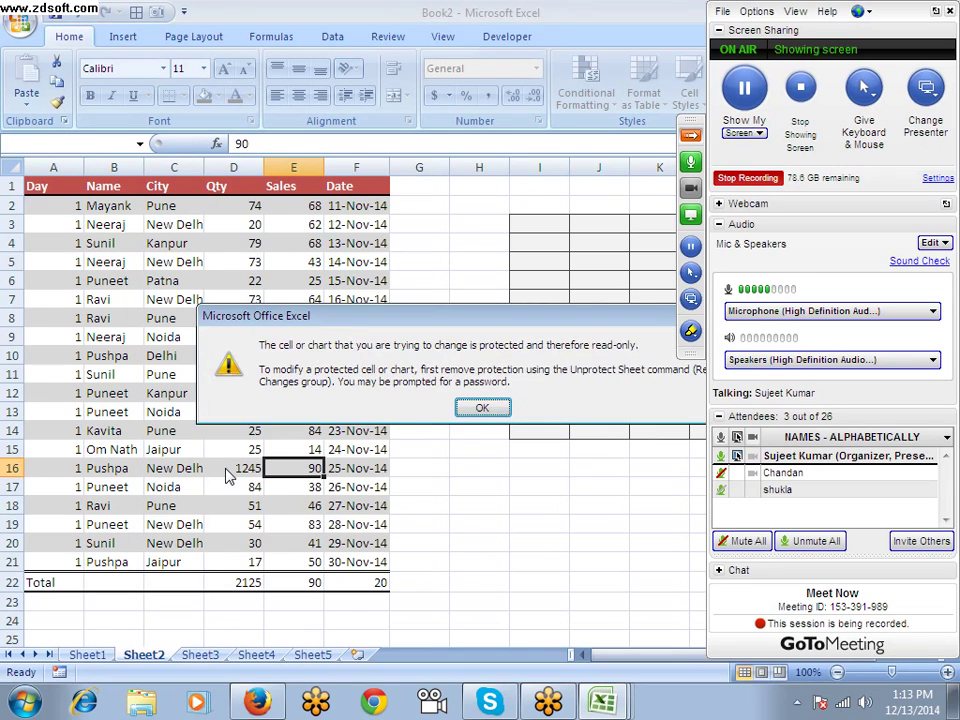
{"action": "key", "text": "Return"}
{"action": "left_click", "coordinate": [199, 655]}
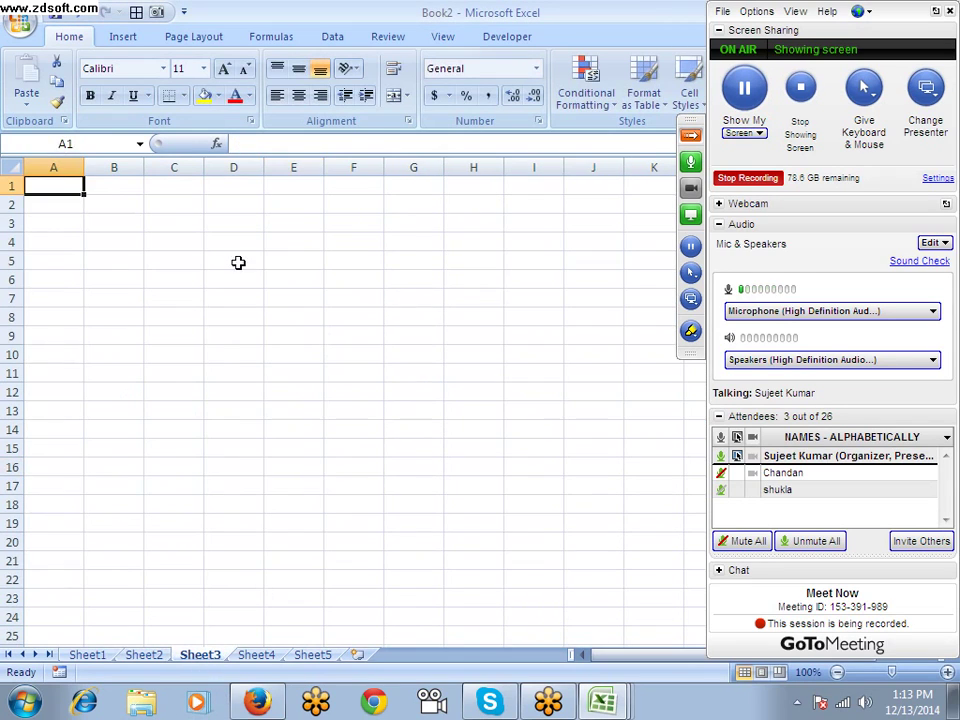
Step: Fill D5:G15 yellow and clear the Locked option for those cells
{"action": "left_click_drag", "start_coordinate": [238, 262], "coordinate": [430, 452]}
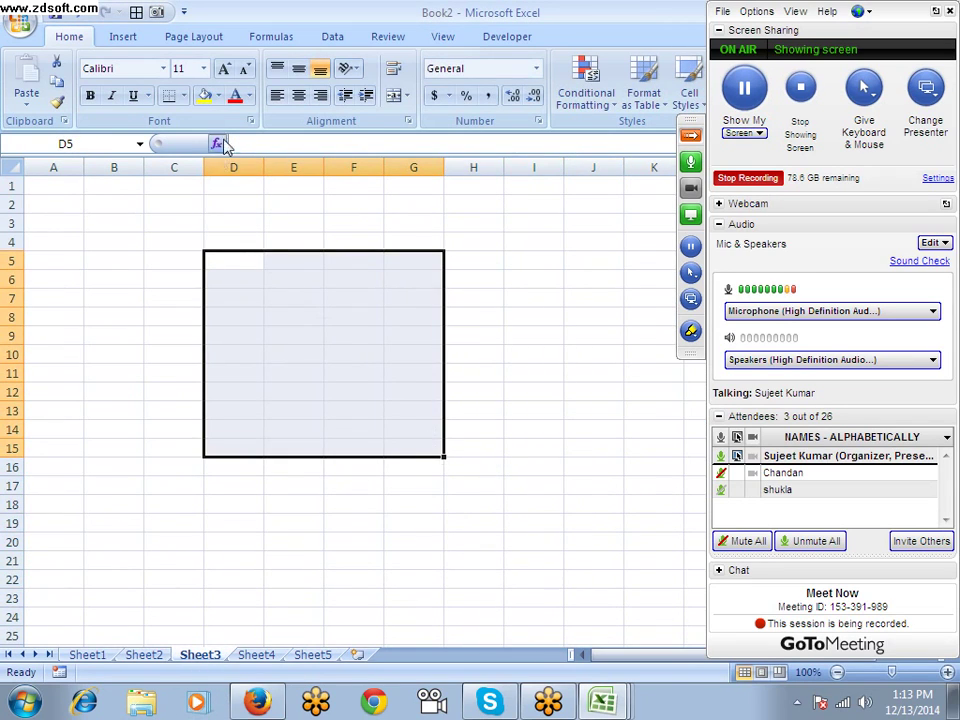
{"action": "left_click", "coordinate": [205, 96]}
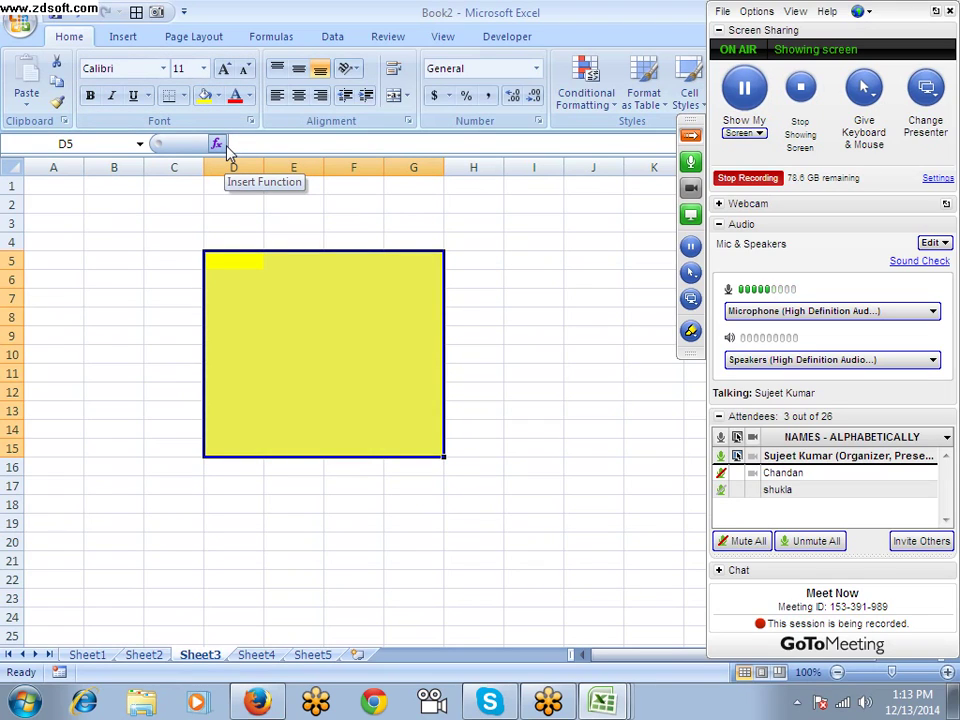
{"action": "left_click_drag", "start_coordinate": [229, 259], "coordinate": [404, 449]}
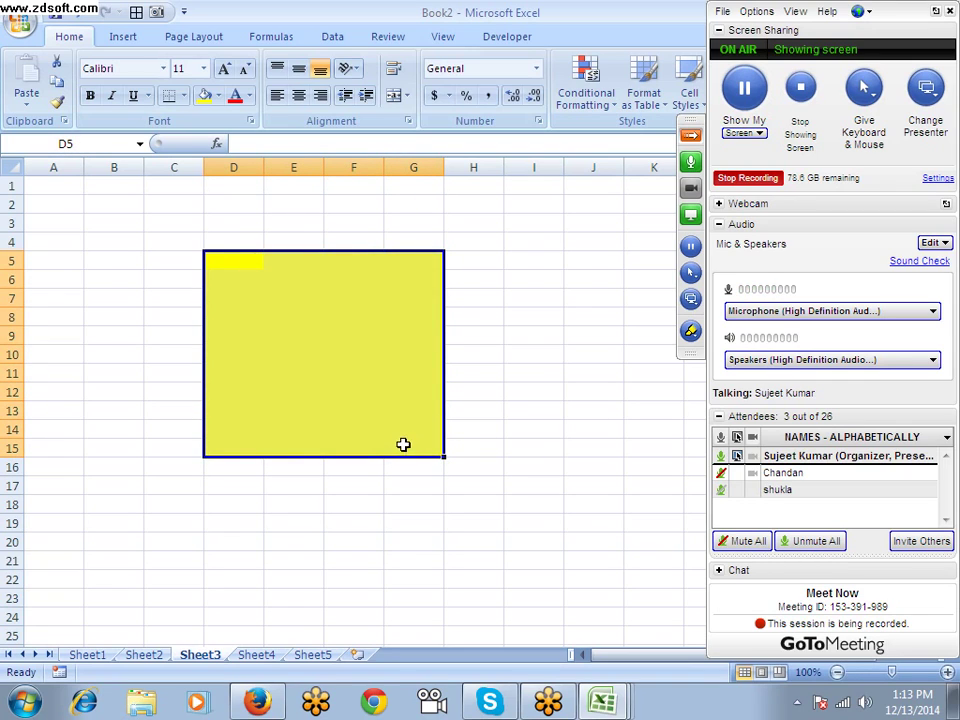
{"action": "right_click", "coordinate": [315, 337]}
{"action": "left_click", "coordinate": [372, 566]}
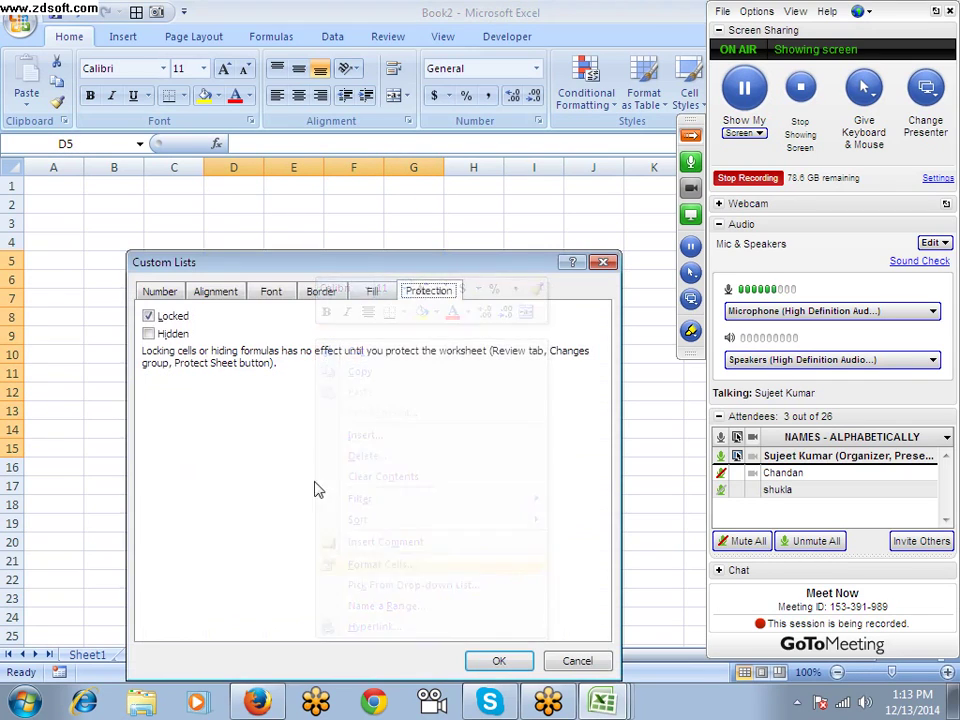
{"action": "left_click", "coordinate": [148, 317]}
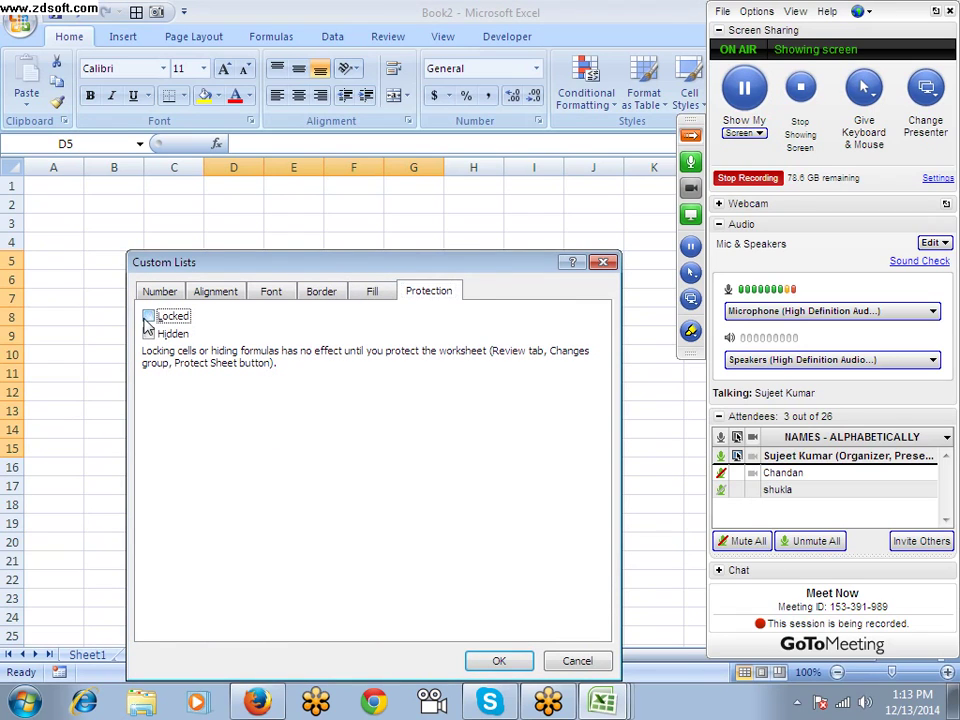
{"action": "left_click_drag", "start_coordinate": [358, 262], "coordinate": [424, 341]}
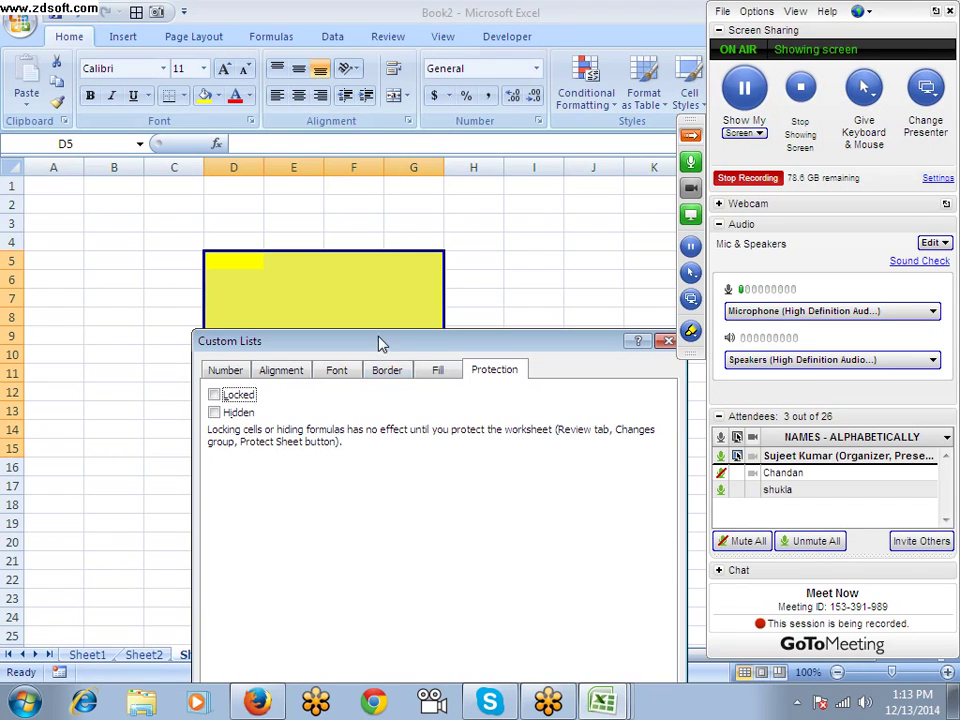
{"action": "left_click", "coordinate": [483, 589]}
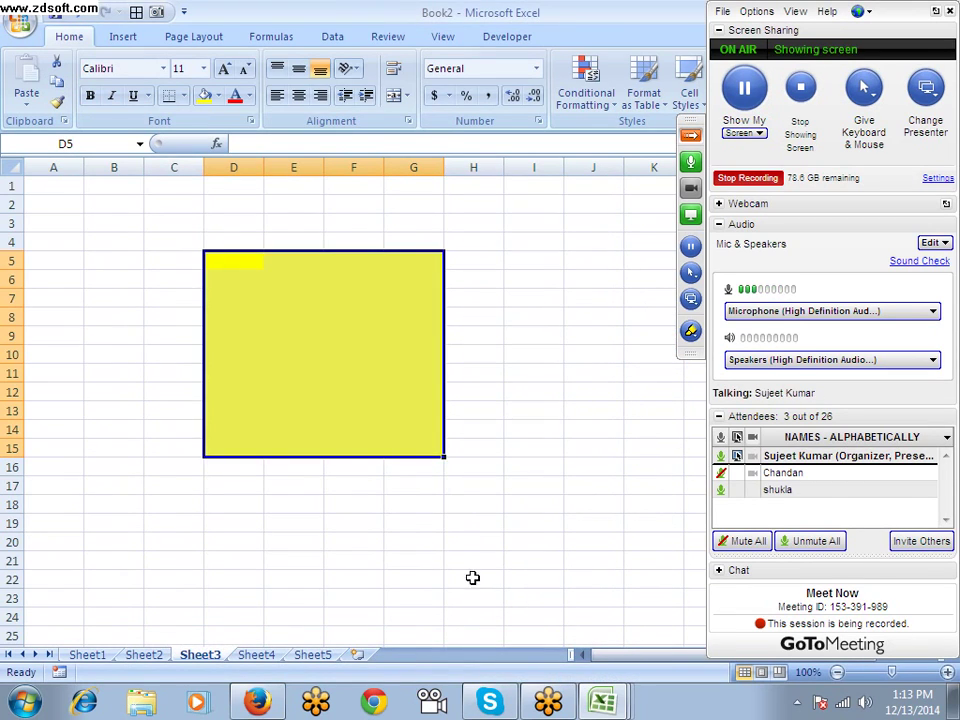
{"action": "left_click", "coordinate": [415, 561]}
Step: Protect Sheet3 with the default protection settings
{"action": "right_click", "coordinate": [200, 668]}
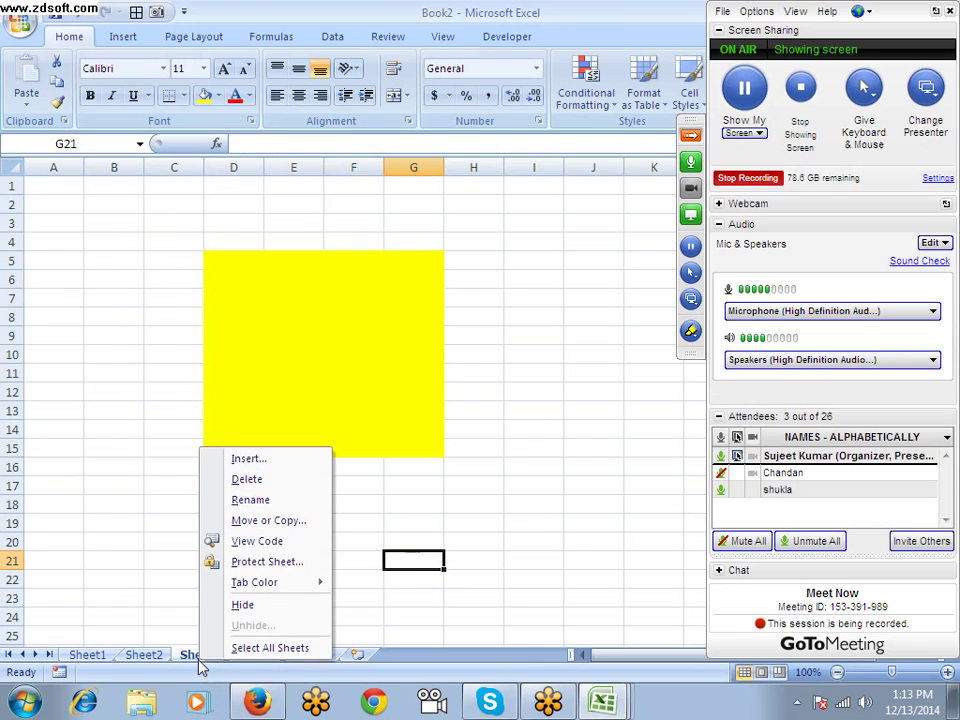
{"action": "left_click", "coordinate": [245, 563]}
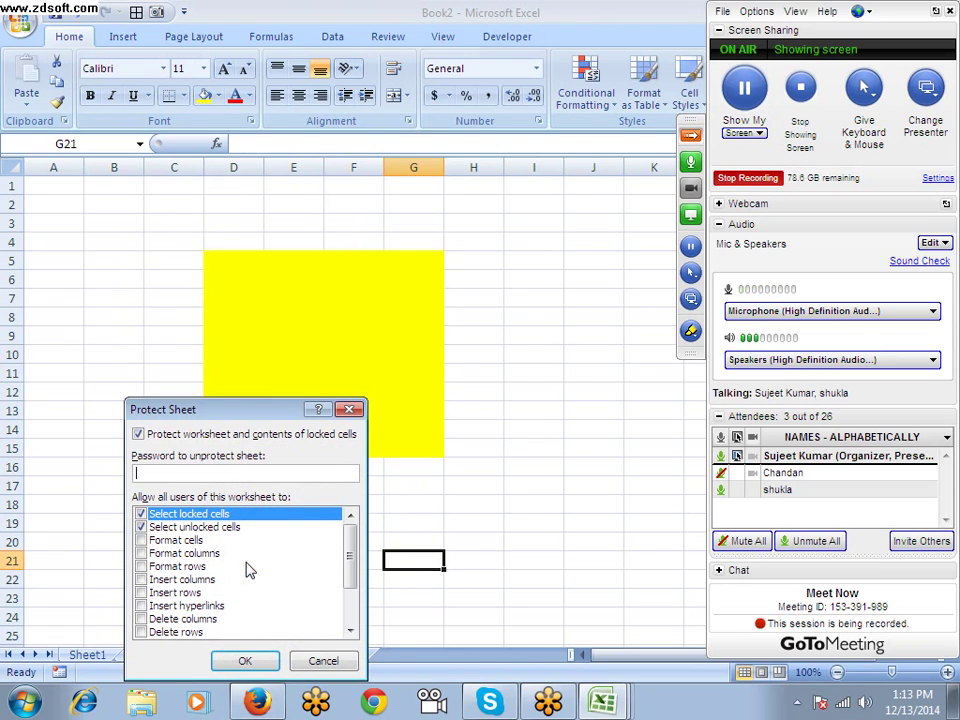
{"action": "left_click", "coordinate": [245, 661]}
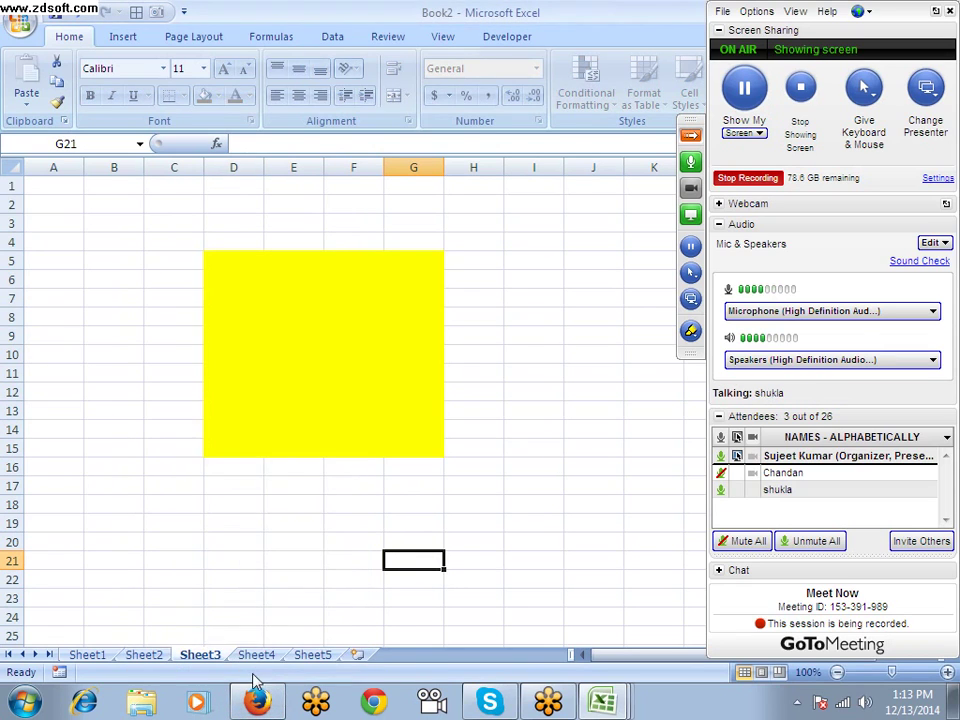
Step: Test the yellow unlocked cells by entering 'fsd' in E10
{"action": "left_click", "coordinate": [269, 433]}
{"action": "type", "text": "sd"}
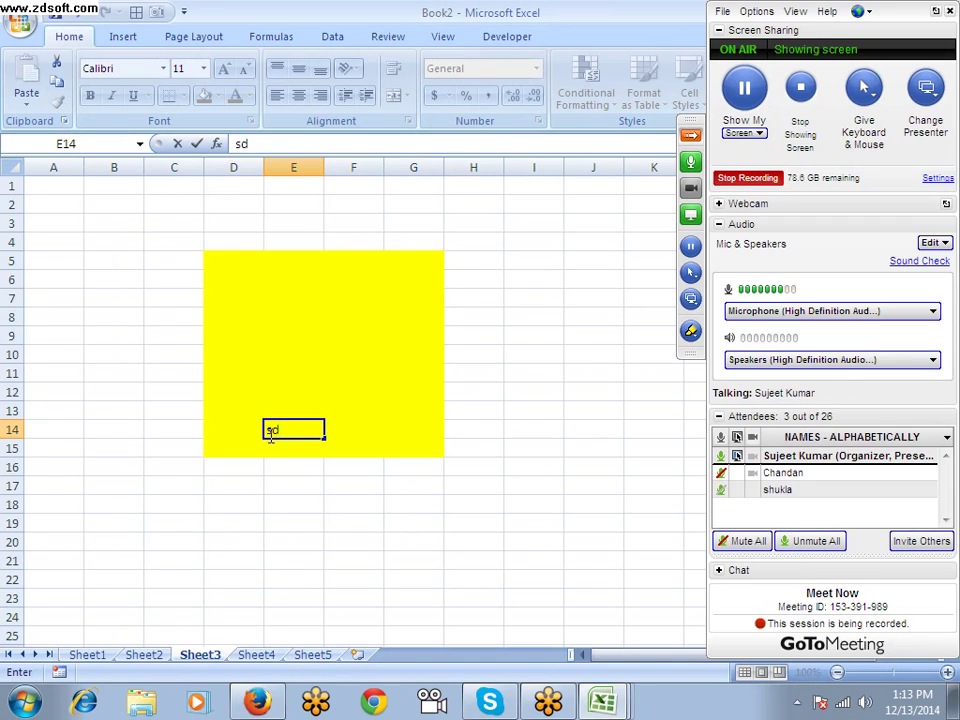
{"action": "key", "text": "Escape"}
{"action": "left_click", "coordinate": [270, 357]}
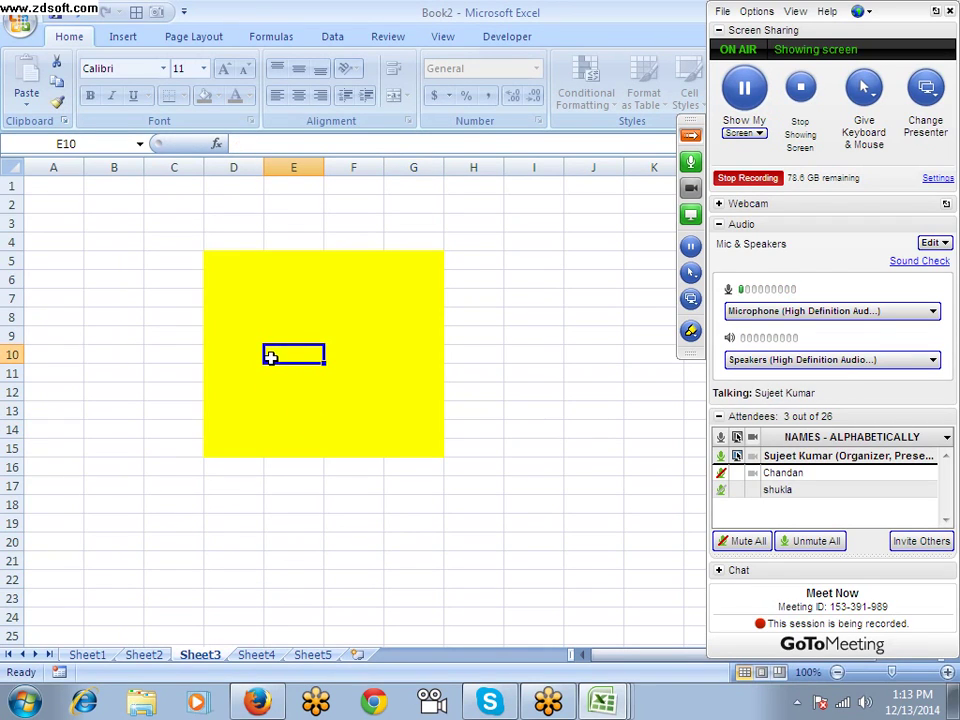
{"action": "type", "text": "fsd"}
{"action": "key", "text": "Return"}
{"action": "key", "text": "Return"}
{"action": "type", "text": "f"}
Step: Confirm locked cell B12 rejects edits, dismiss the warning, and go to Sheet4
{"action": "left_click", "coordinate": [227, 392]}
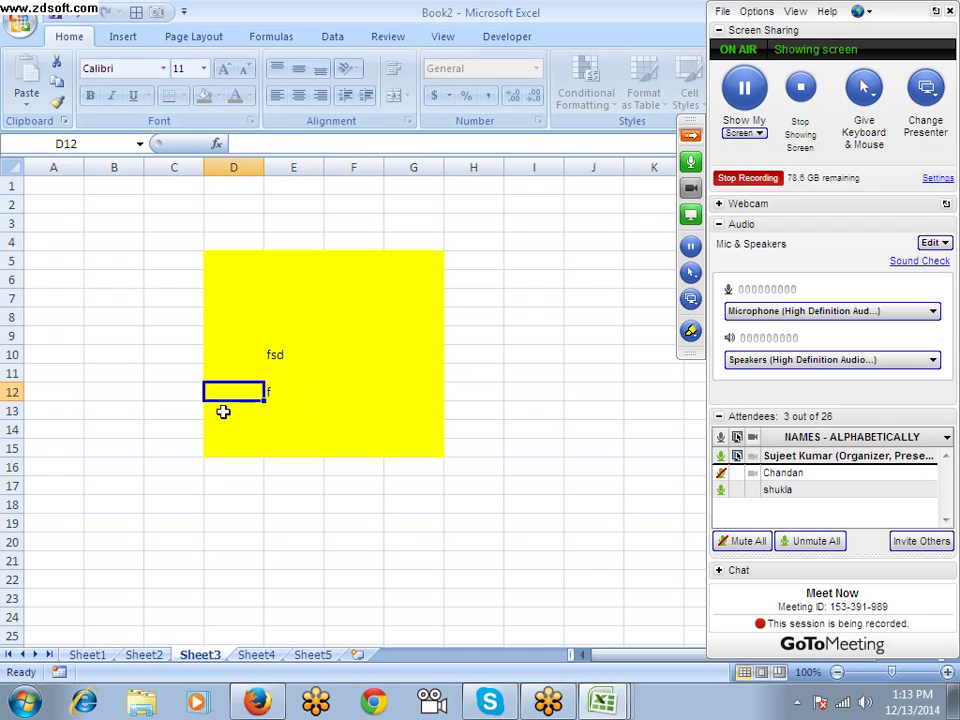
{"action": "left_click", "coordinate": [103, 390]}
{"action": "double_click", "coordinate": [105, 393]}
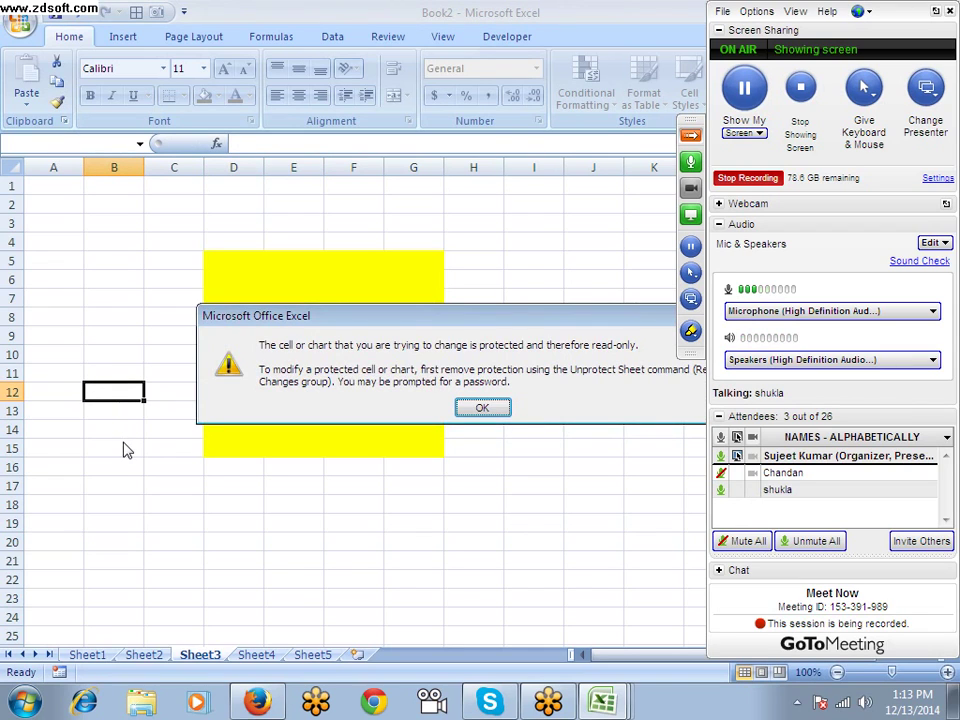
{"action": "key", "text": "Return"}
{"action": "left_click", "coordinate": [255, 655]}
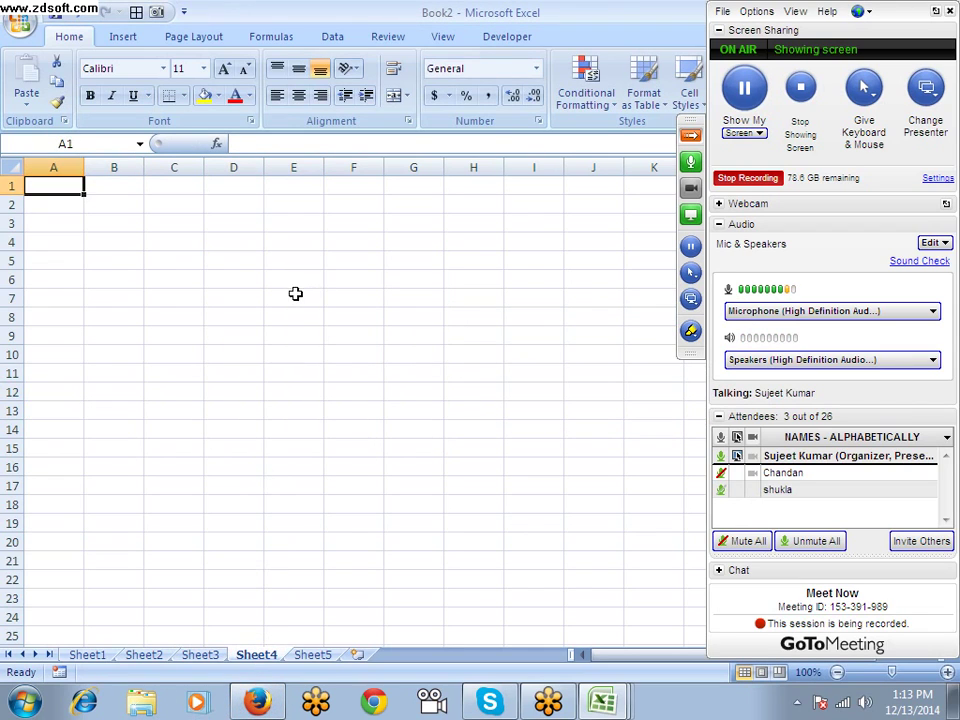
Step: Fill the range E7:H18 red
{"action": "left_click_drag", "start_coordinate": [295, 293], "coordinate": [490, 505]}
{"action": "left_click", "coordinate": [218, 95]}
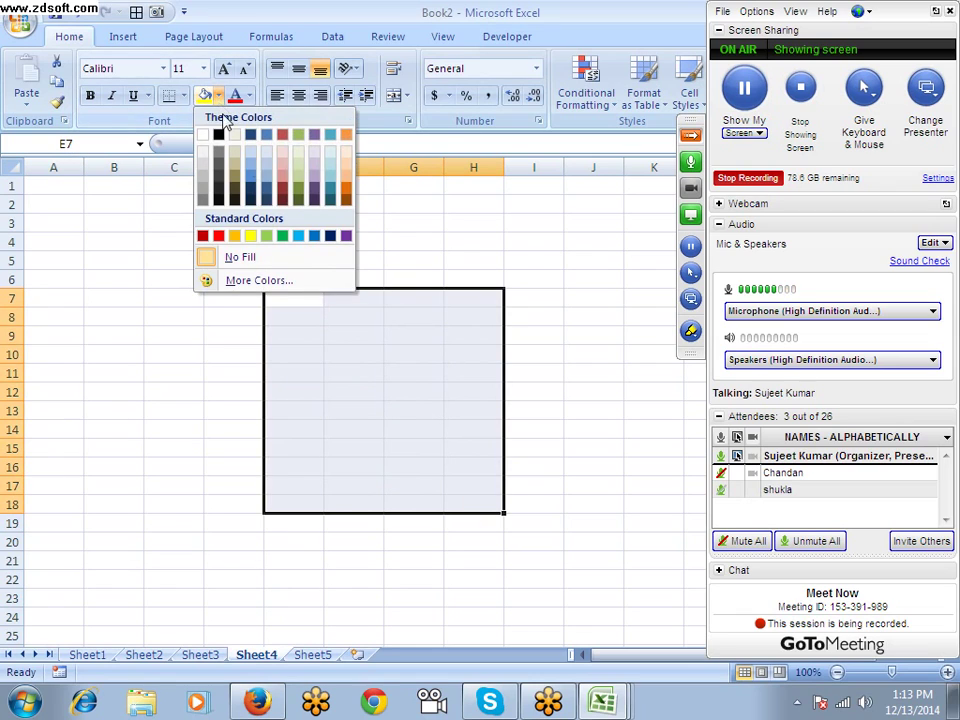
{"action": "left_click", "coordinate": [218, 235]}
{"action": "left_click", "coordinate": [133, 233]}
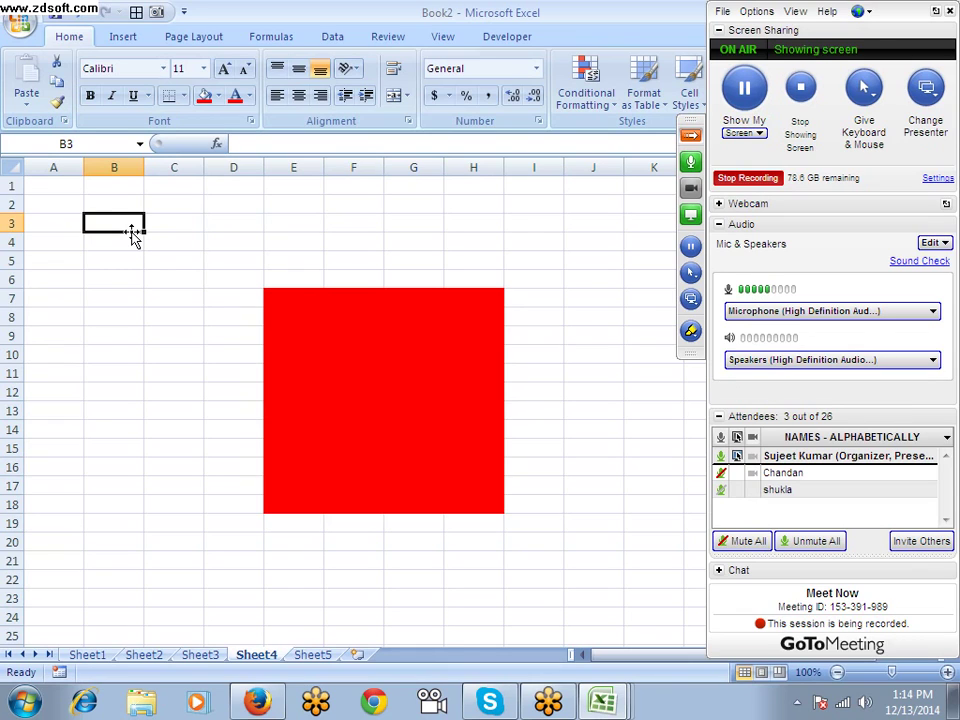
{"action": "mouse_move", "coordinate": [285, 292]}
{"action": "left_mouse_down"}
{"action": "mouse_move", "coordinate": [414, 439]}
{"action": "mouse_move", "coordinate": [487, 559]}
{"action": "left_mouse_up"}
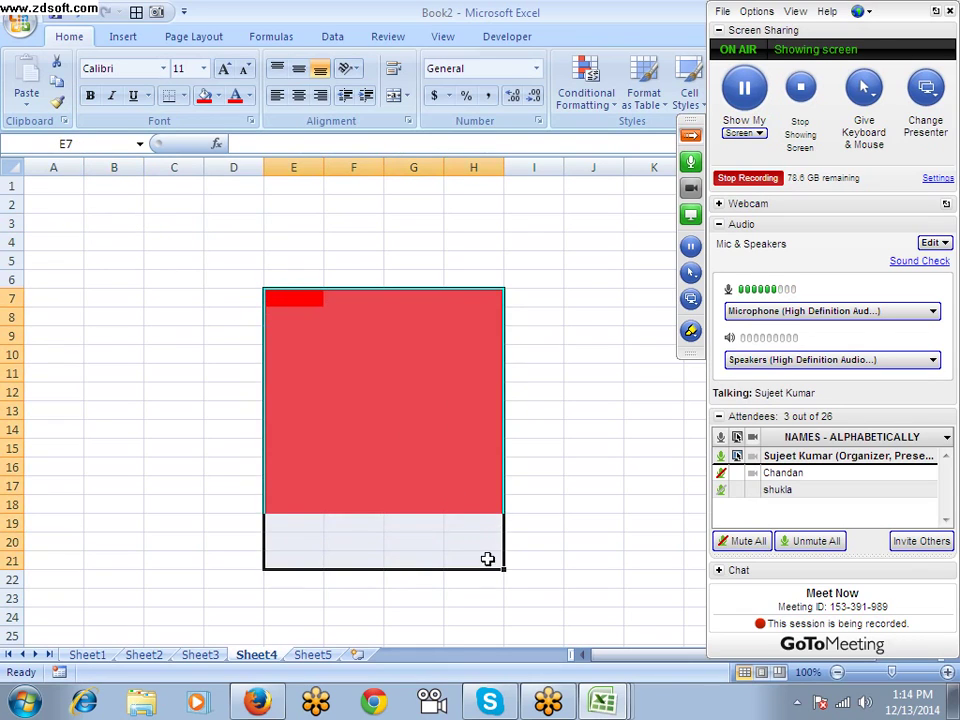
{"action": "left_click", "coordinate": [150, 320]}
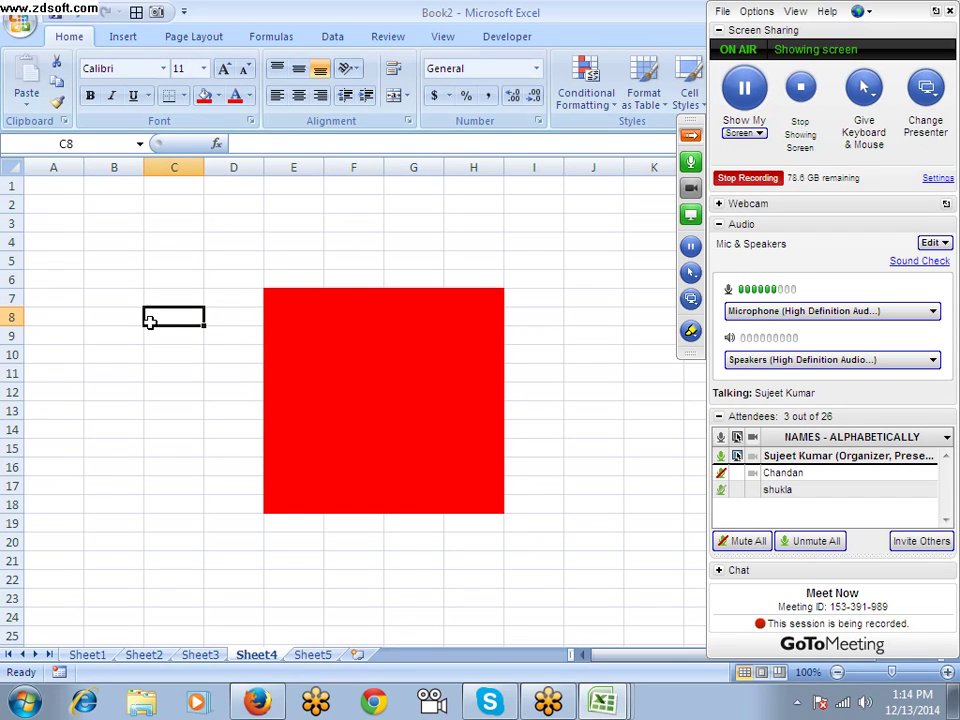
Step: Clear the Locked option for every cell on Sheet4
{"action": "left_click", "coordinate": [10, 166]}
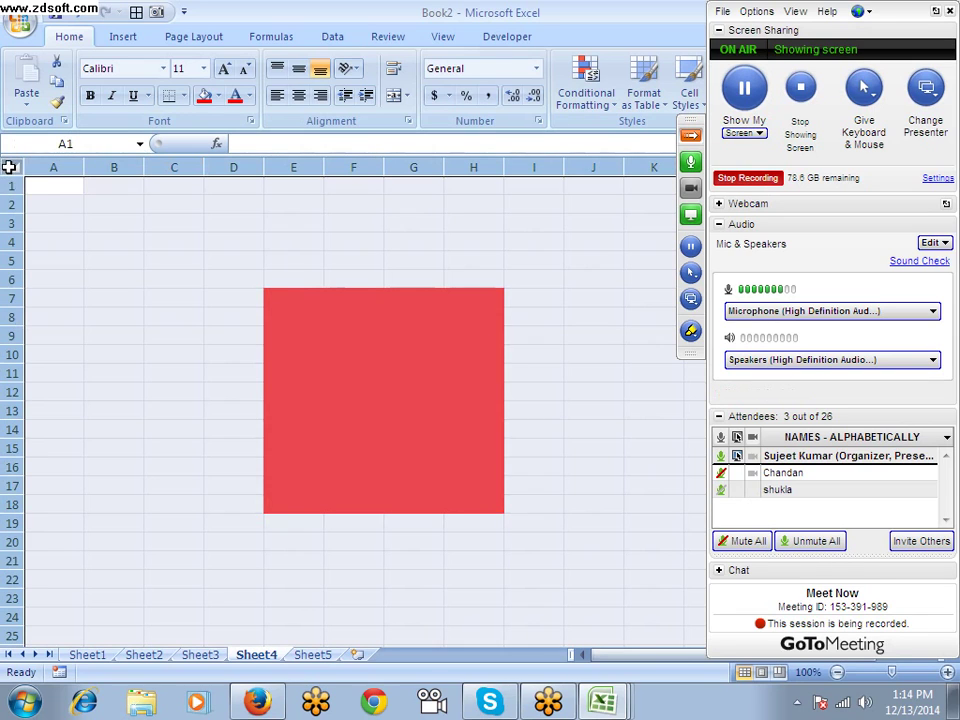
{"action": "right_click", "coordinate": [88, 229]}
{"action": "left_click", "coordinate": [182, 388]}
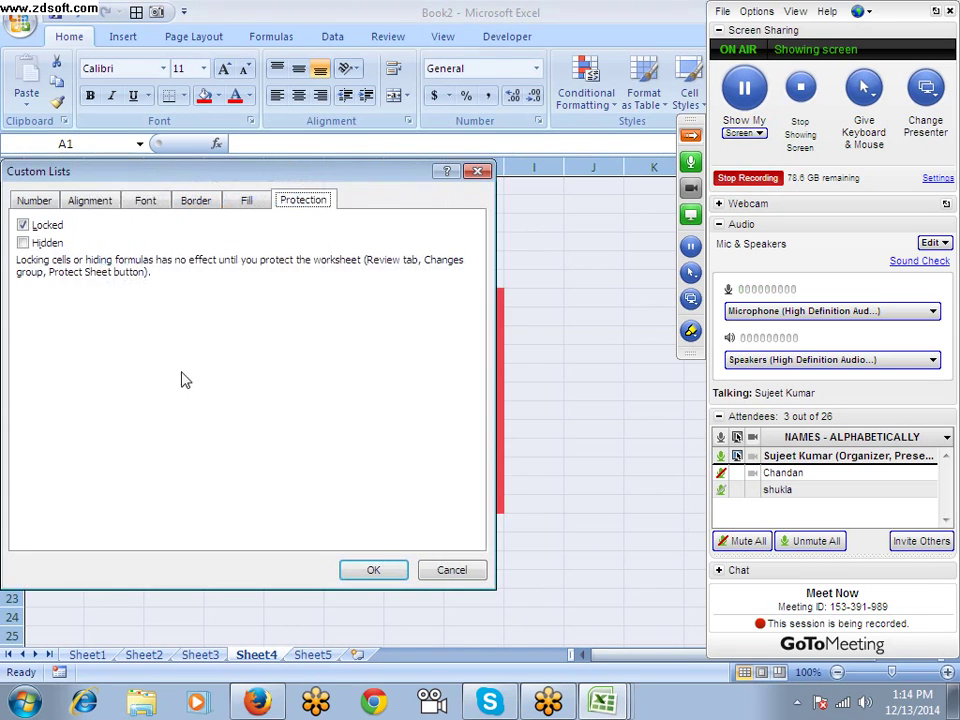
{"action": "left_click", "coordinate": [23, 226]}
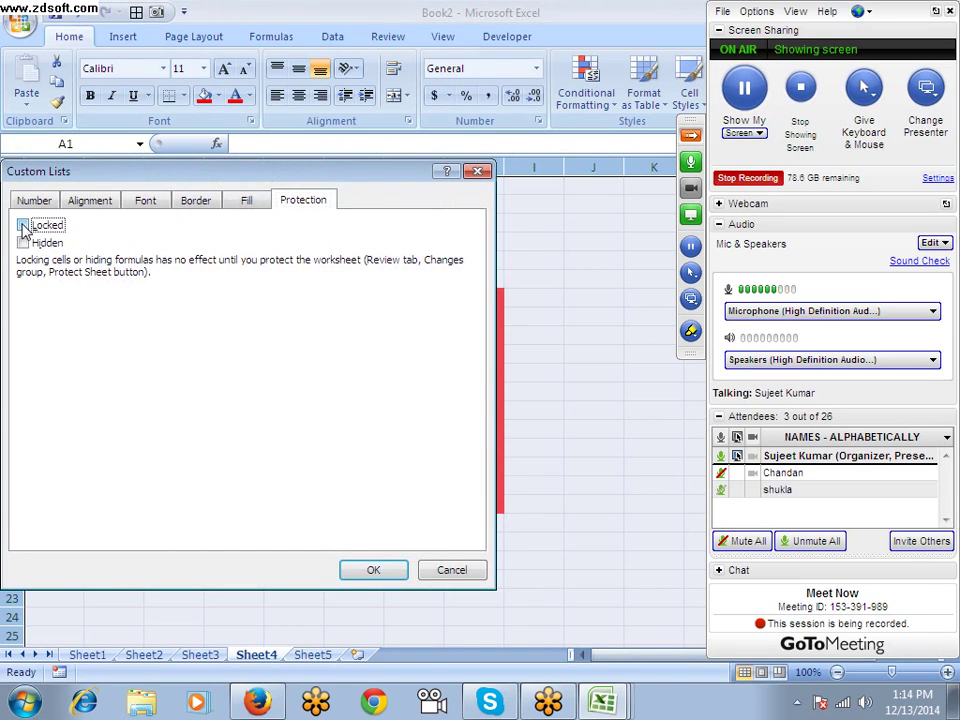
{"action": "left_click", "coordinate": [358, 568]}
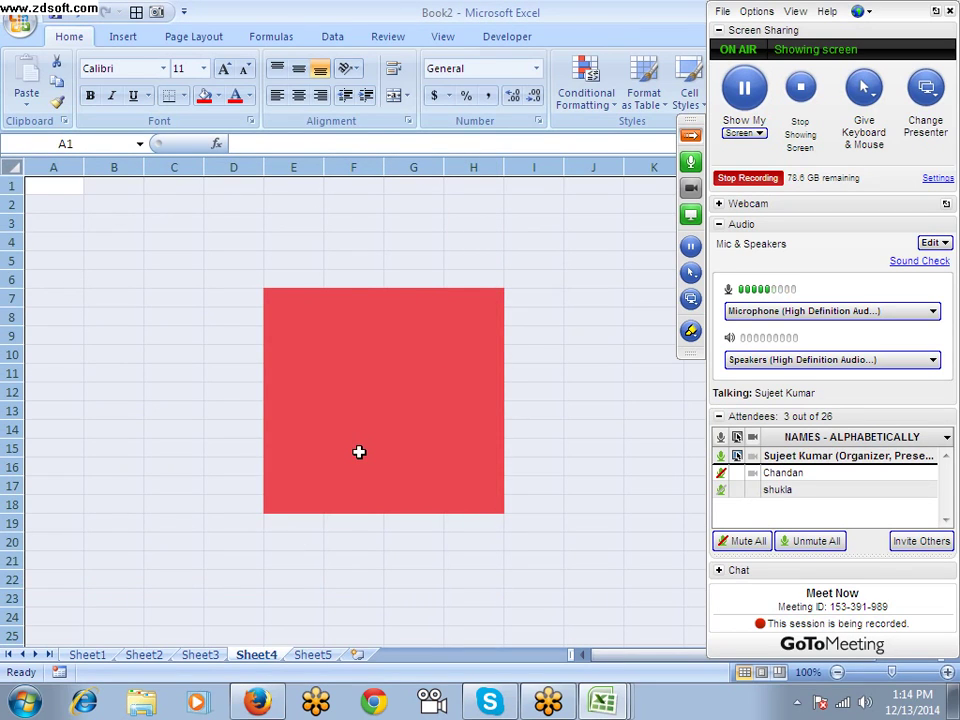
Step: Set the red block E7:H18 back to Locked
{"action": "left_click", "coordinate": [328, 405]}
{"action": "mouse_move", "coordinate": [281, 302]}
{"action": "left_mouse_down"}
{"action": "mouse_move", "coordinate": [469, 520]}
{"action": "mouse_move", "coordinate": [467, 506]}
{"action": "left_mouse_up"}
{"action": "right_click", "coordinate": [467, 506]}
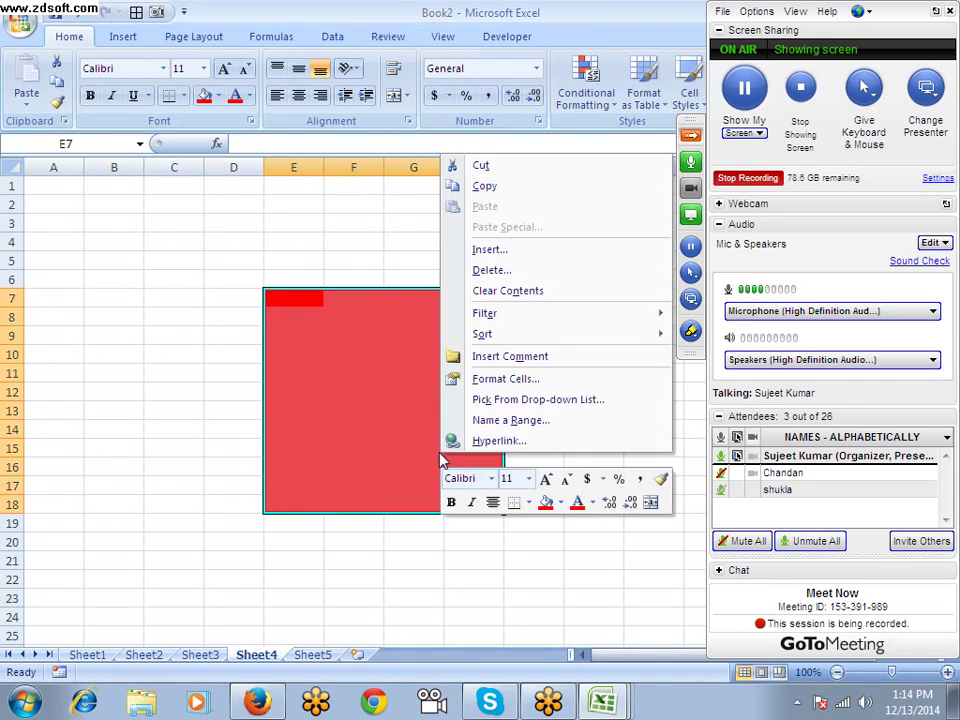
{"action": "left_click", "coordinate": [469, 380]}
{"action": "left_click", "coordinate": [255, 222]}
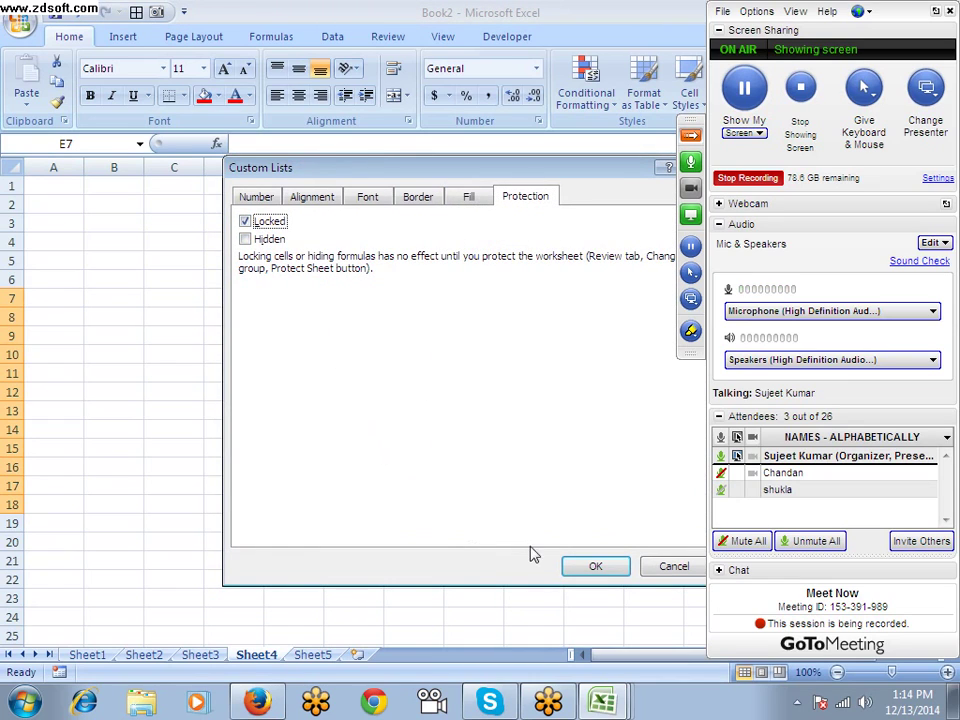
{"action": "left_click", "coordinate": [615, 570]}
Step: Protect Sheet4 with a password, entered and confirmed
{"action": "right_click", "coordinate": [255, 656]}
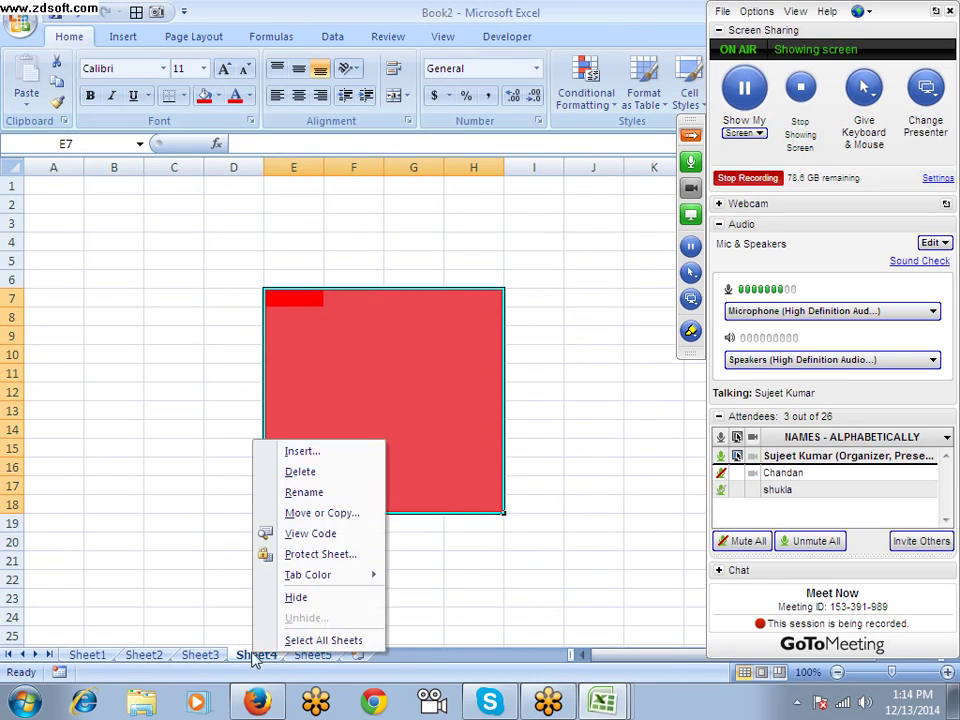
{"action": "left_click", "coordinate": [300, 554]}
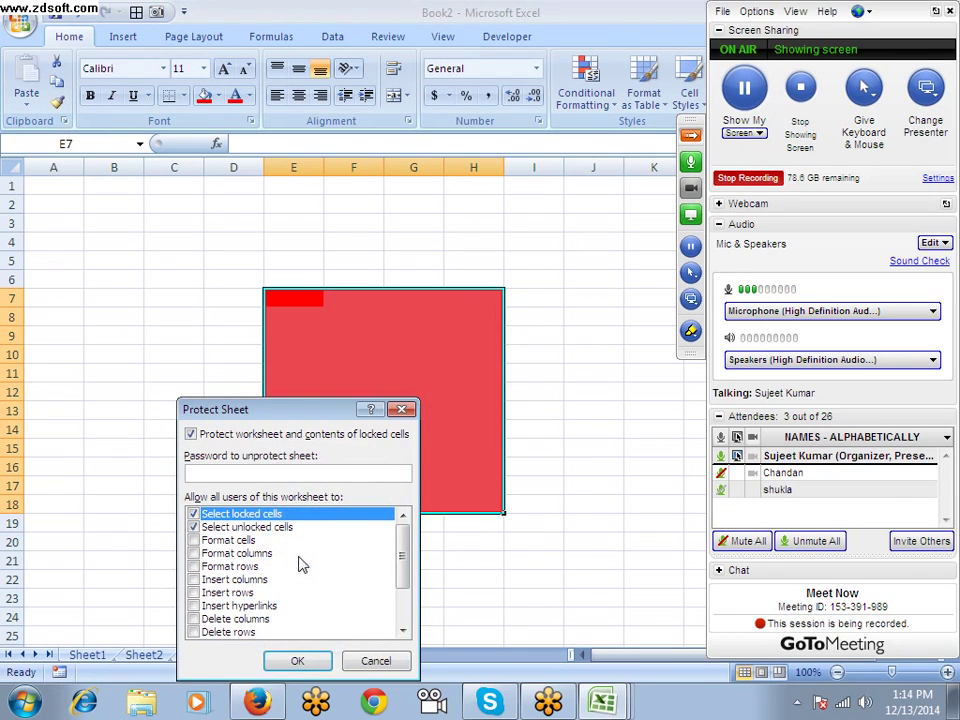
{"action": "key", "text": "Return"}
{"action": "key", "text": "Return"}
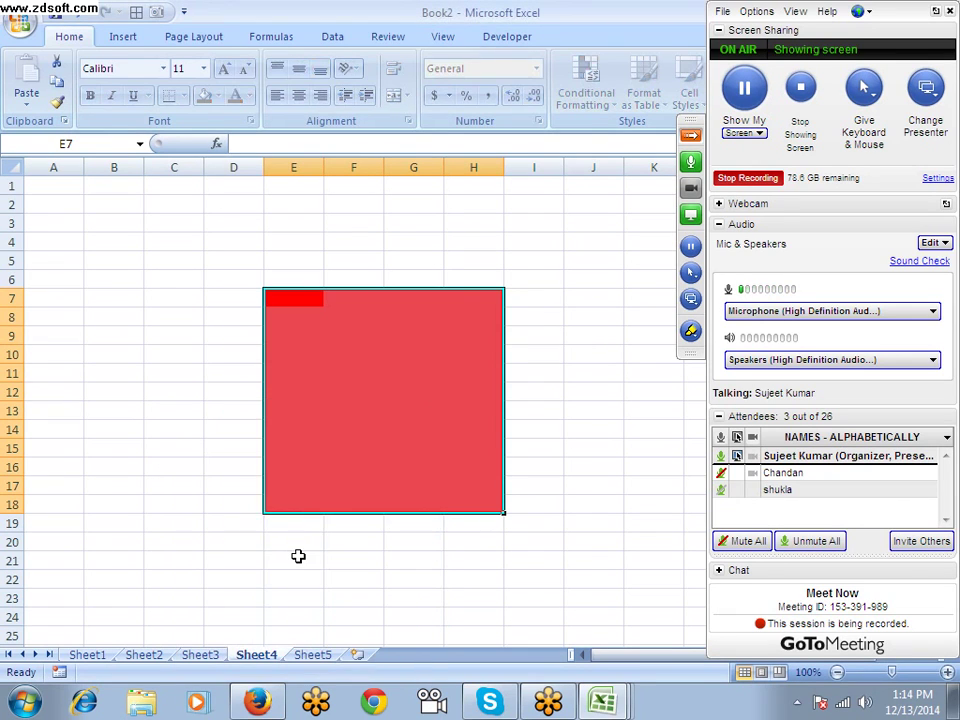
{"action": "key", "text": "Up"}
Step: Test that D6 accepts typing but locked E7 is read-only, then return to Sheet1
{"action": "key", "text": "Left"}
{"action": "type", "text": "wd"}
{"action": "key", "text": "Escape"}
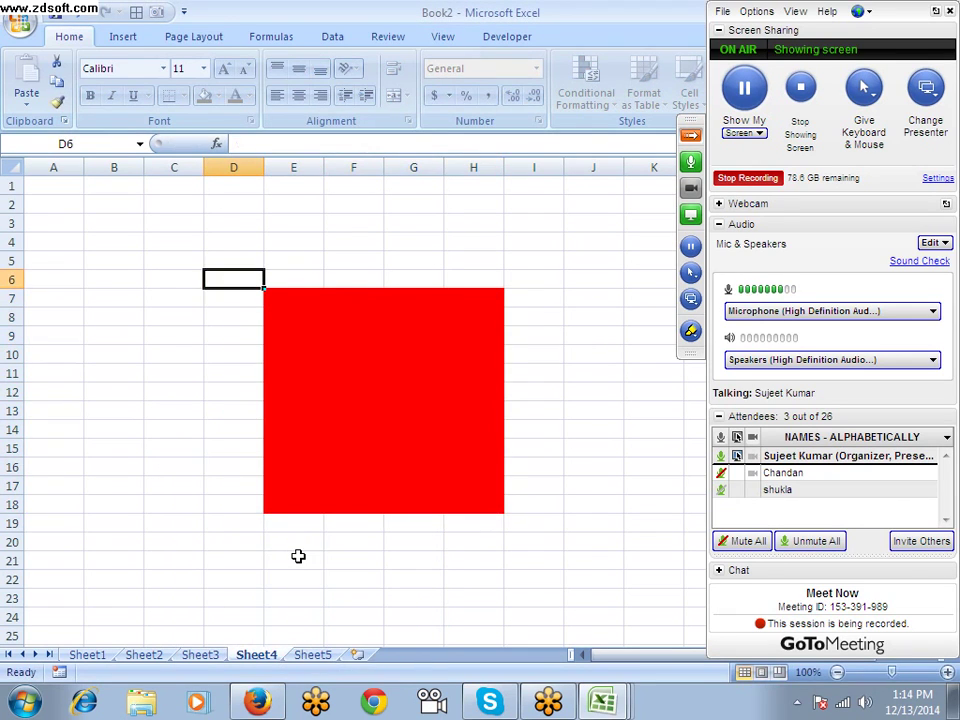
{"action": "key", "text": "Down"}
{"action": "key", "text": "Right"}
{"action": "type", "text": "w"}
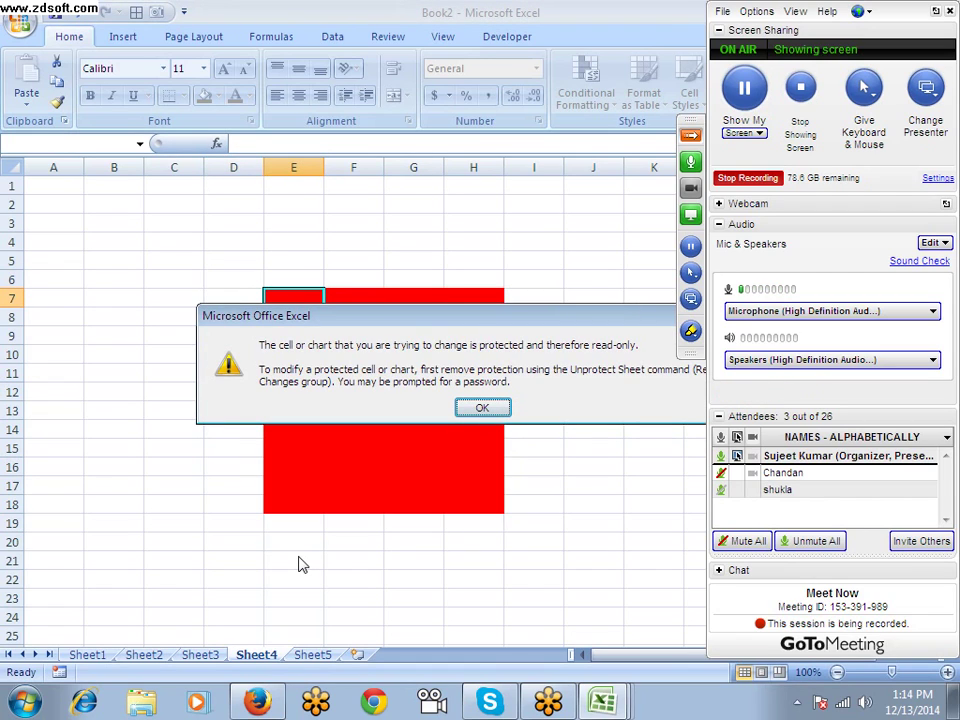
{"action": "key", "text": "Return"}
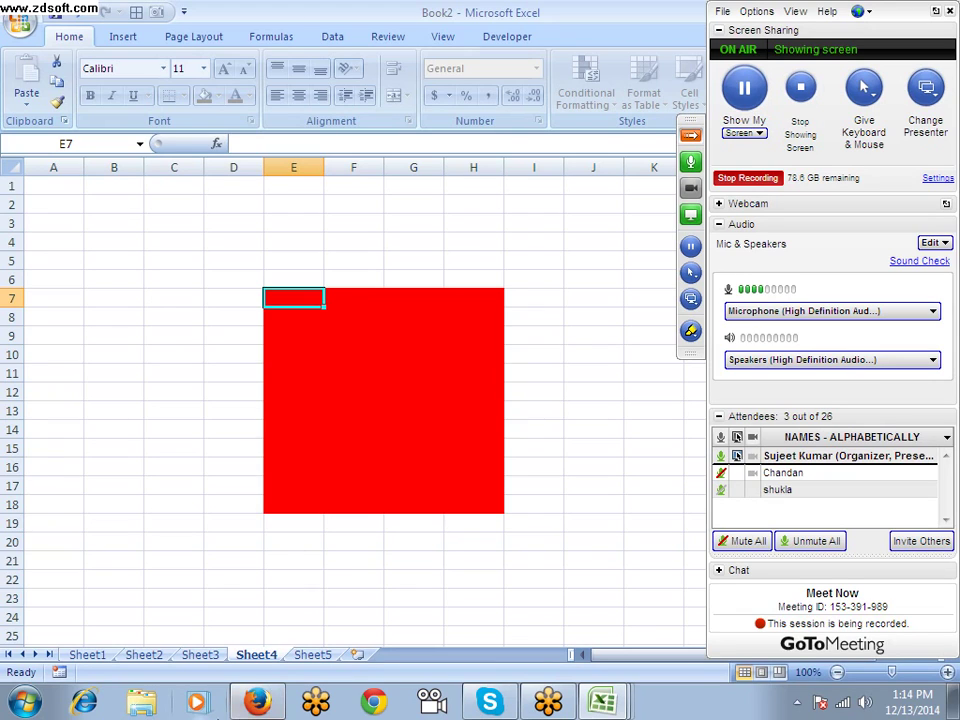
{"action": "left_click", "coordinate": [87, 654]}
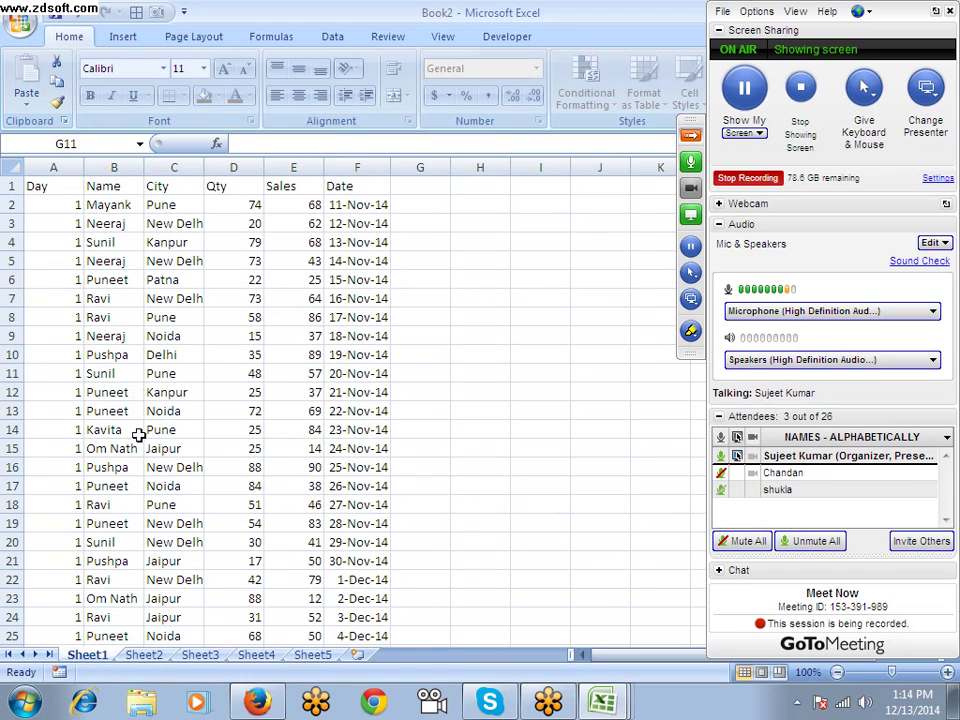
Step: Unprotect Sheet1 and select its Name-to-Sales block in rows 2–15
{"action": "right_click", "coordinate": [90, 656]}
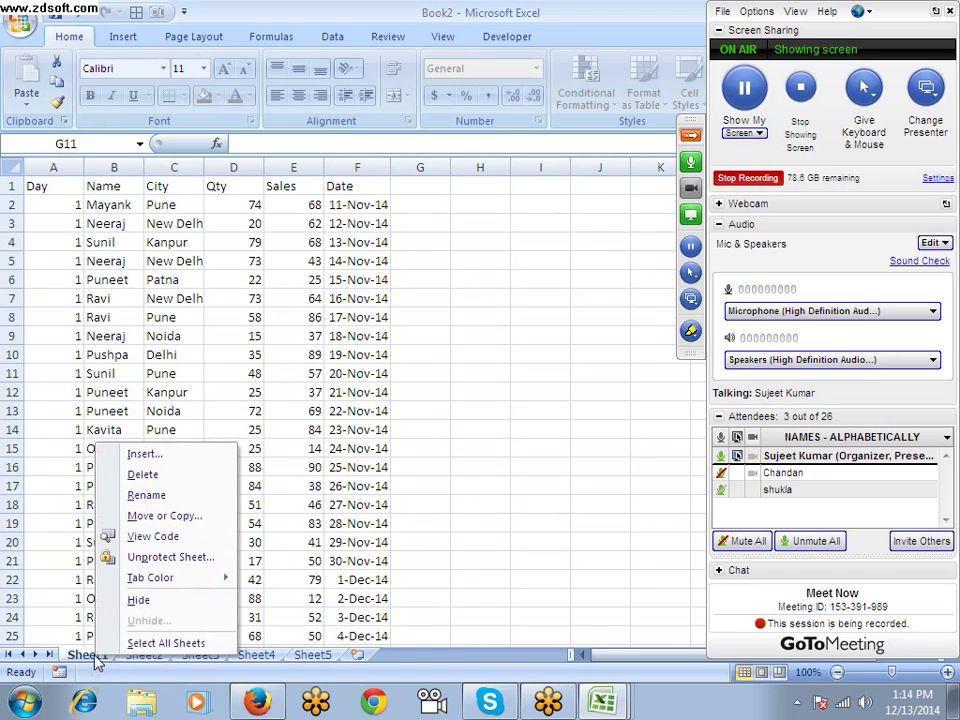
{"action": "left_click", "coordinate": [145, 557]}
{"action": "left_click", "coordinate": [250, 299]}
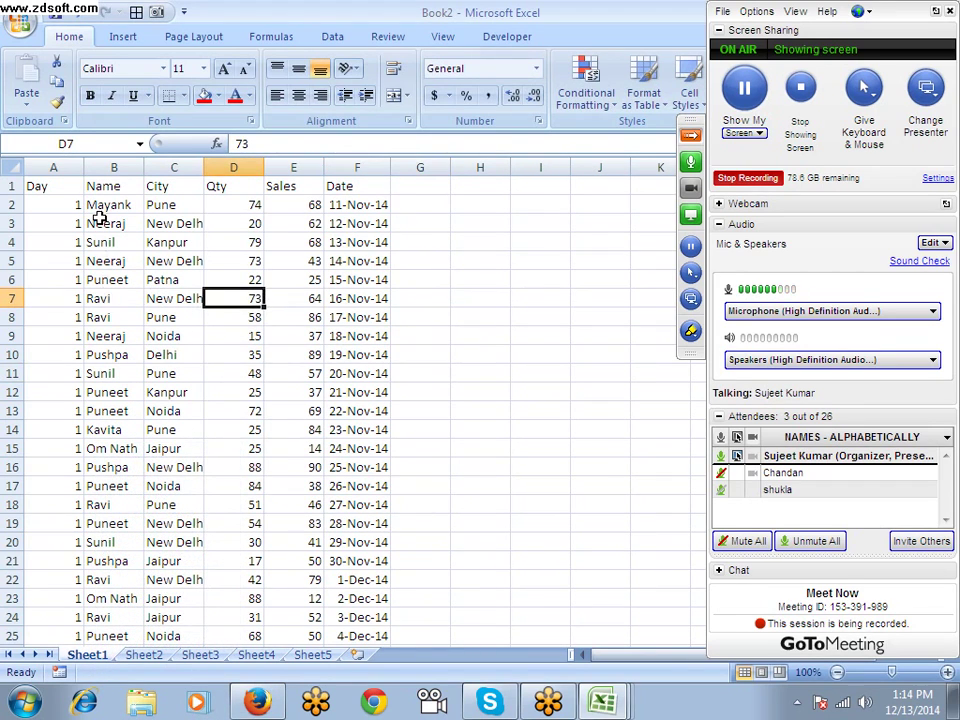
{"action": "left_click_drag", "start_coordinate": [100, 208], "coordinate": [315, 447]}
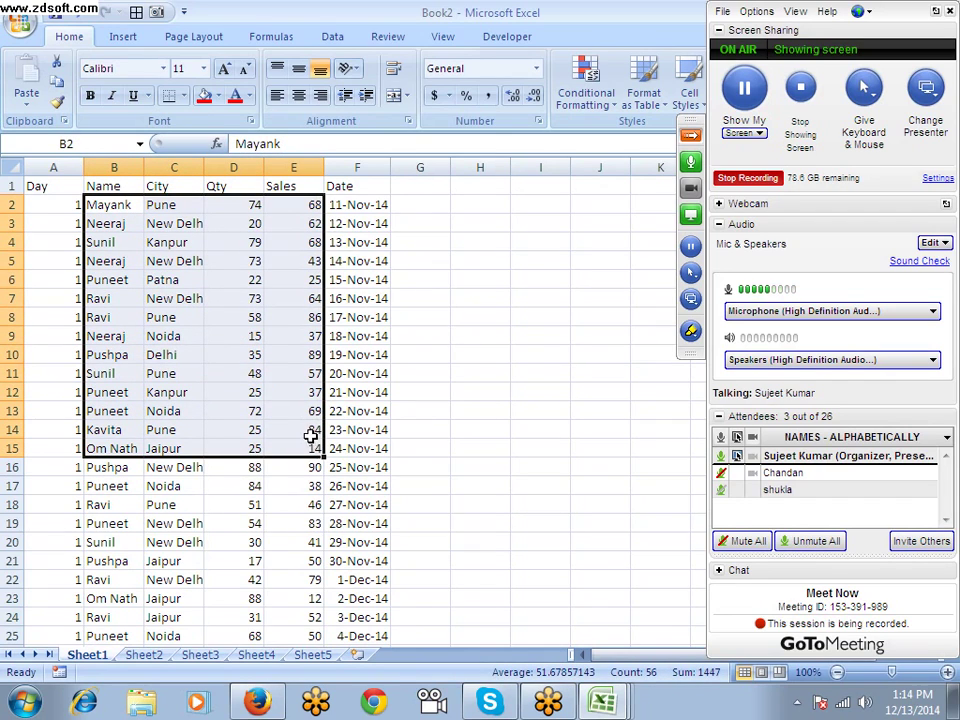
{"action": "left_click", "coordinate": [398, 318]}
Step: Protect Sheet1 again with both Select locked cells and Select unlocked cells unchecked
{"action": "right_click", "coordinate": [99, 662]}
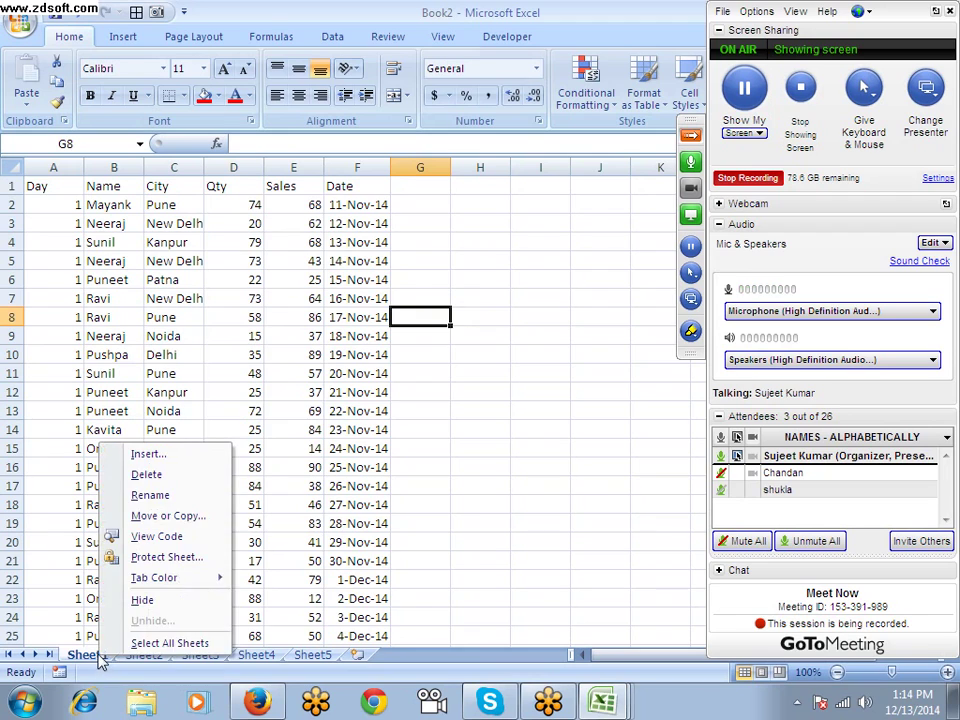
{"action": "left_click", "coordinate": [170, 560]}
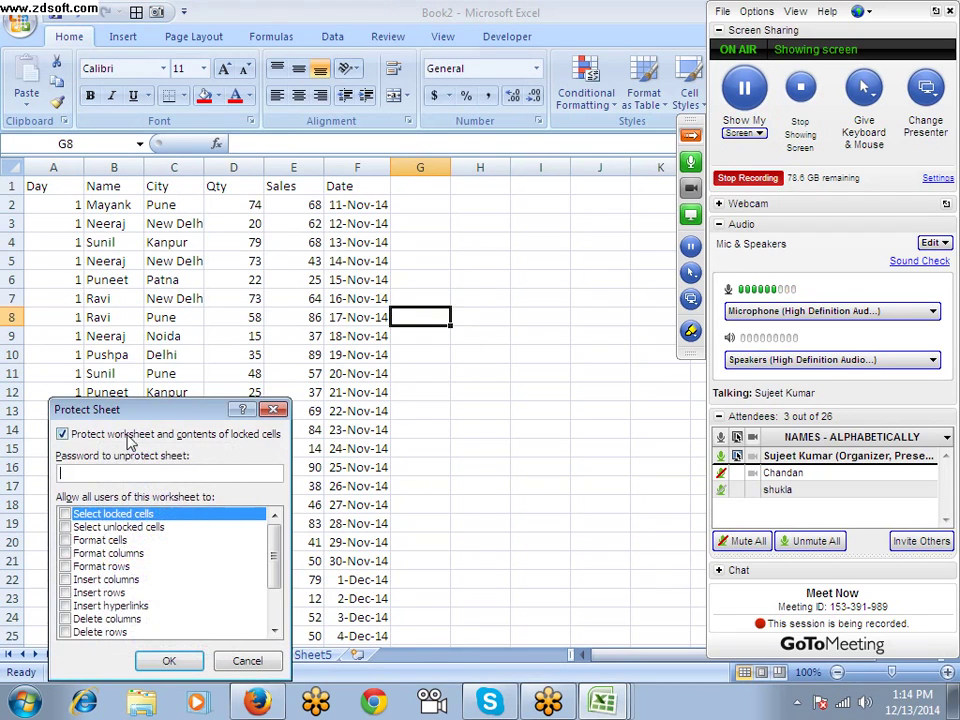
{"action": "left_click_drag", "start_coordinate": [125, 409], "coordinate": [337, 335]}
{"action": "left_click", "coordinate": [281, 453]}
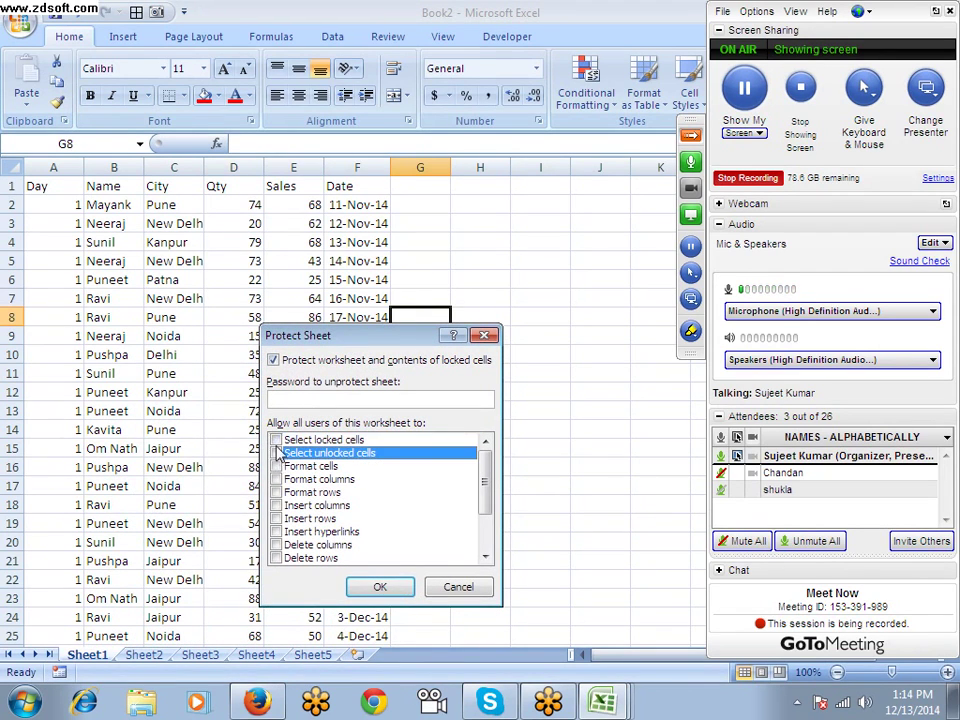
{"action": "left_click", "coordinate": [280, 440]}
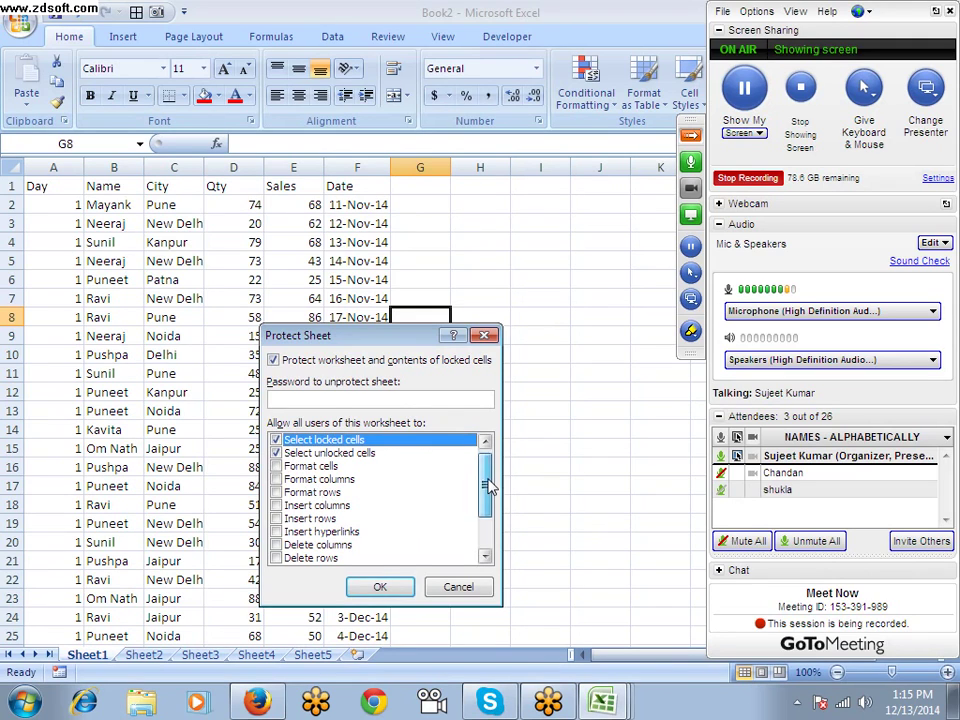
{"action": "mouse_move", "coordinate": [488, 484]}
{"action": "left_mouse_down"}
{"action": "mouse_move", "coordinate": [490, 541]}
{"action": "mouse_move", "coordinate": [483, 487]}
{"action": "left_mouse_up"}
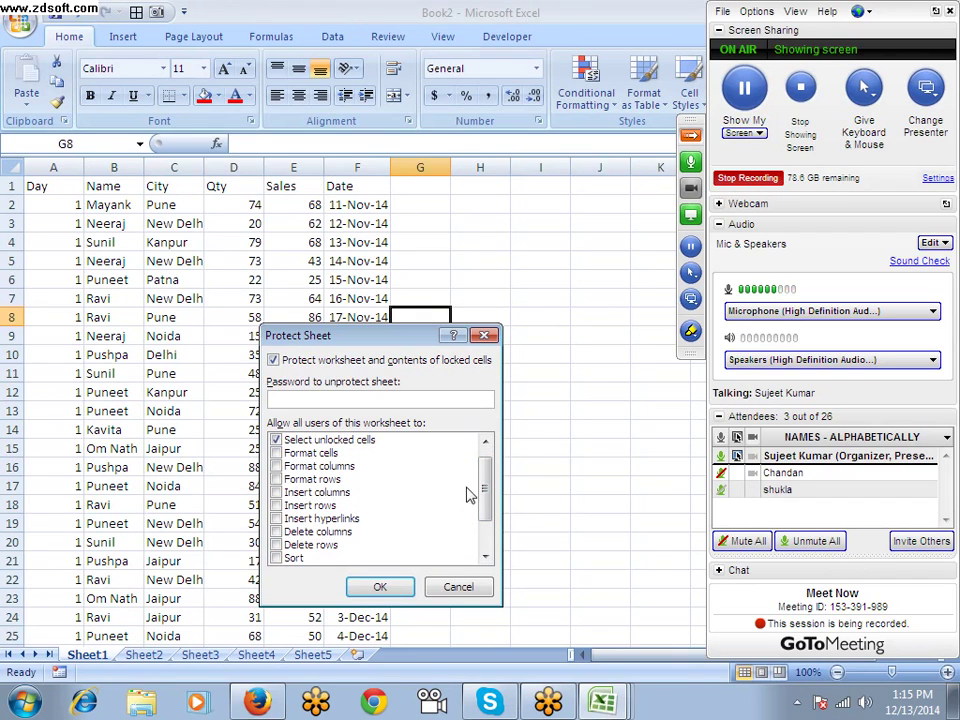
{"action": "left_click", "coordinate": [470, 493]}
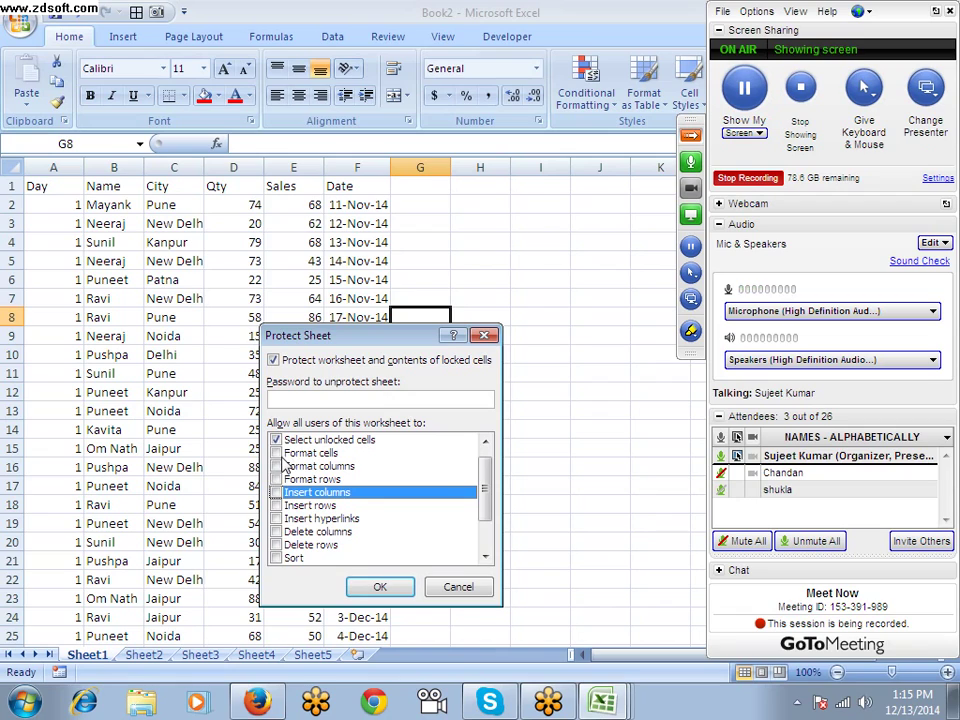
{"action": "scroll", "coordinate": [288, 516], "scroll_direction": "down", "scroll_amount": 2}
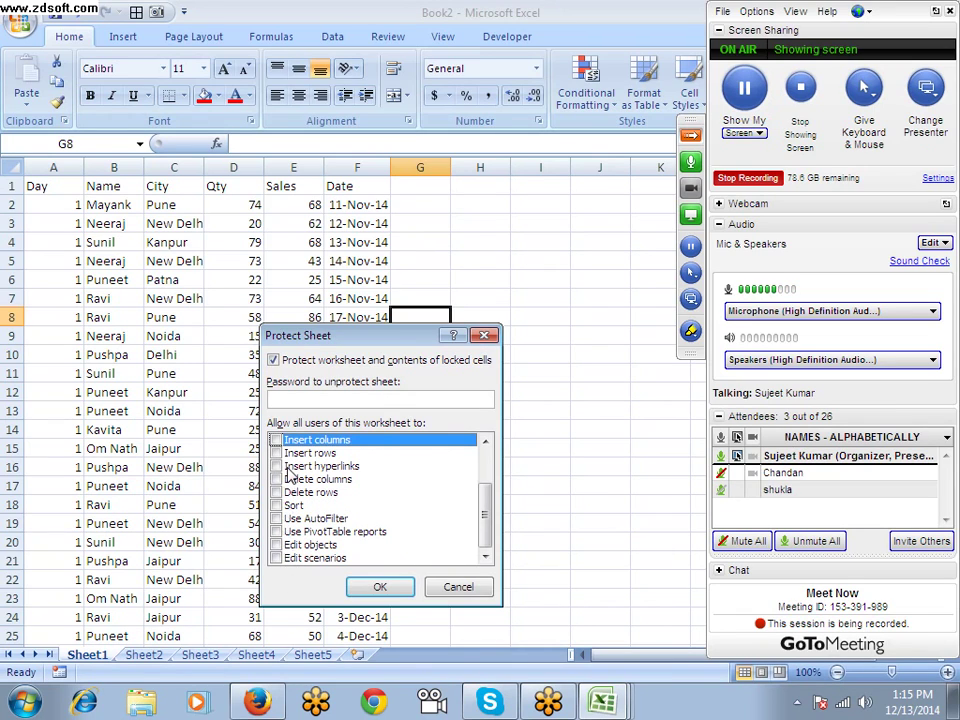
{"action": "scroll", "coordinate": [488, 505], "scroll_direction": "up", "scroll_amount": 2}
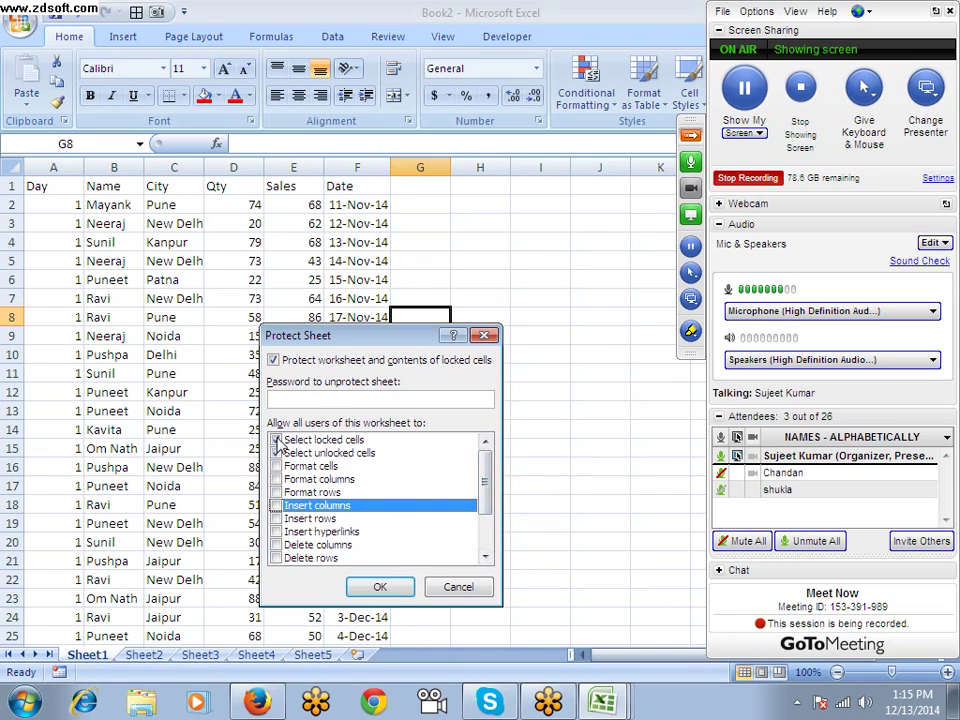
{"action": "left_click", "coordinate": [276, 440]}
{"action": "left_click", "coordinate": [276, 453]}
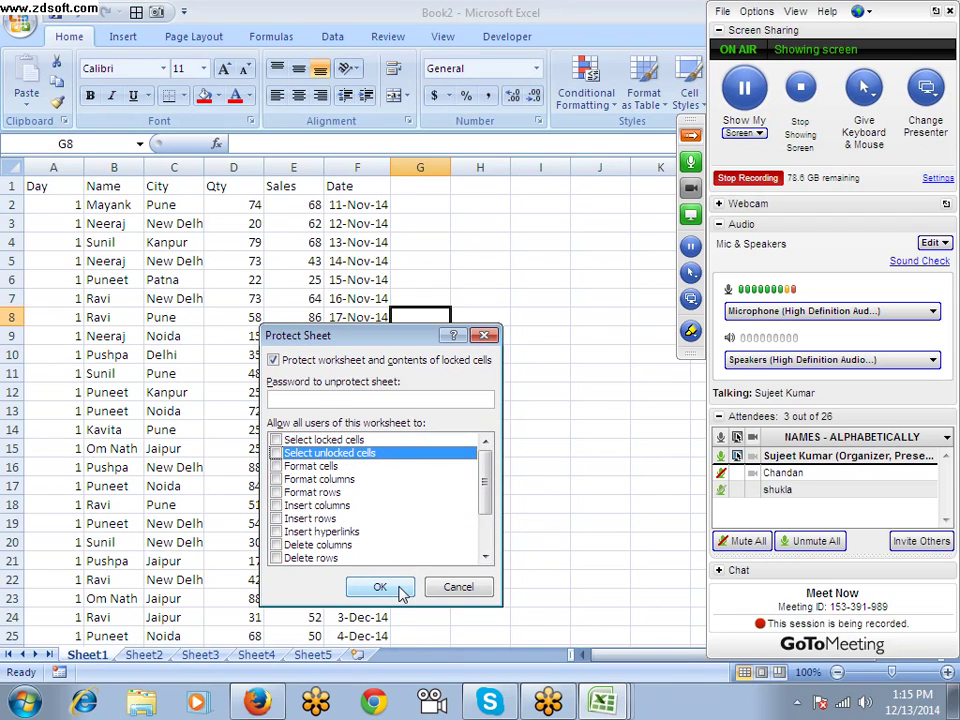
{"action": "left_click", "coordinate": [380, 587]}
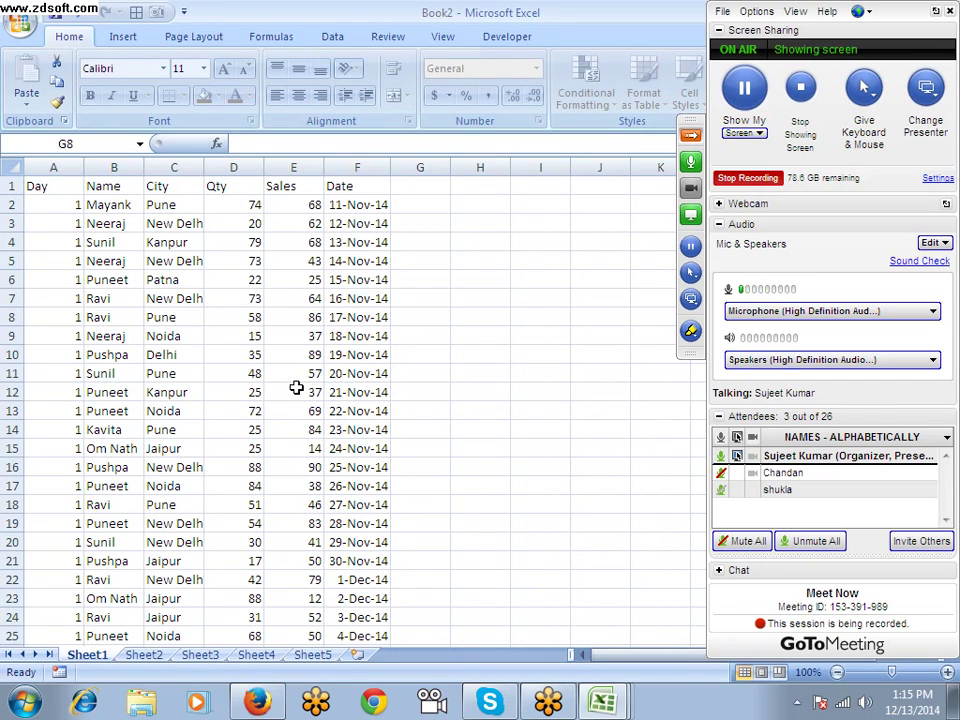
Step: On Sheet5, enter the labels Name in A1, Roll in B4 and Marks in C7
{"action": "left_click", "coordinate": [315, 655]}
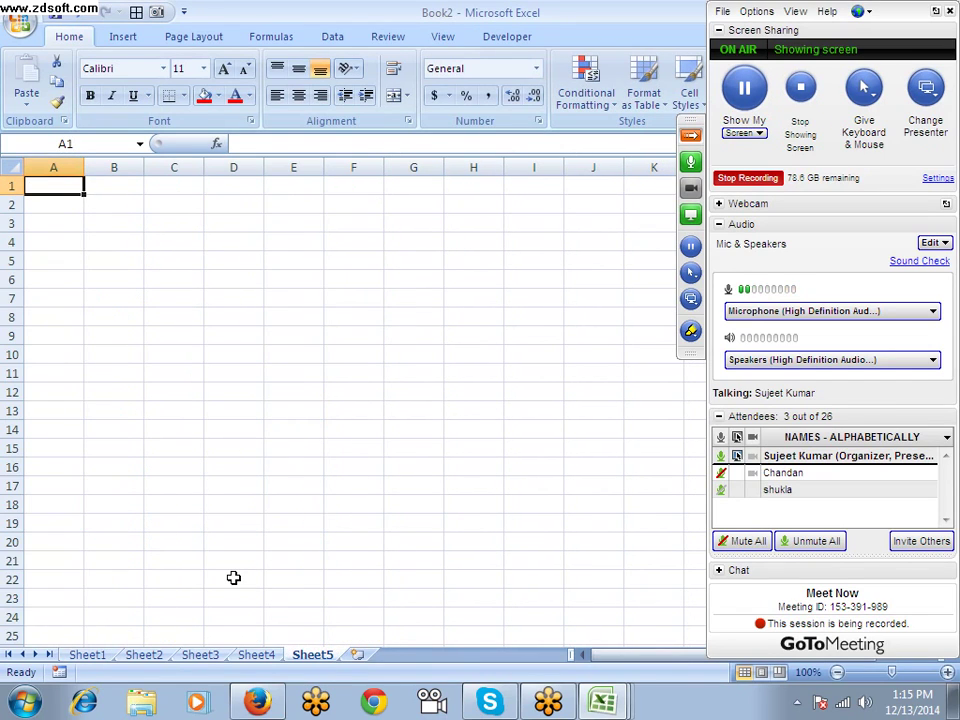
{"action": "type", "text": "Na"}
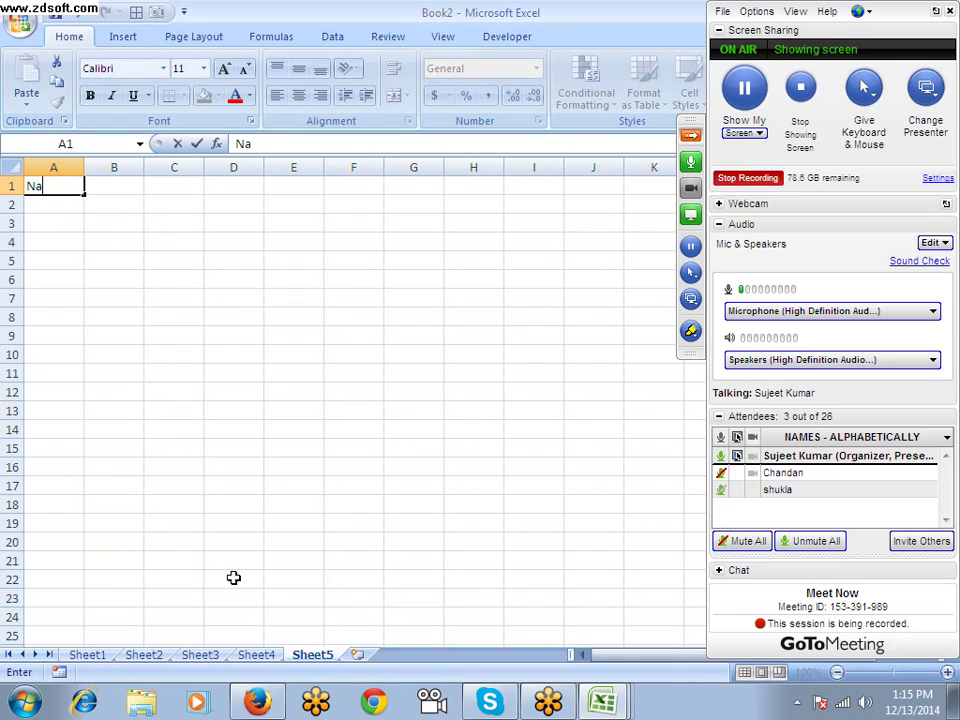
{"action": "type", "text": "me"}
{"action": "key", "text": "Return"}
{"action": "key", "text": "Right"}
{"action": "key", "text": "Down"}
{"action": "key", "text": "Down"}
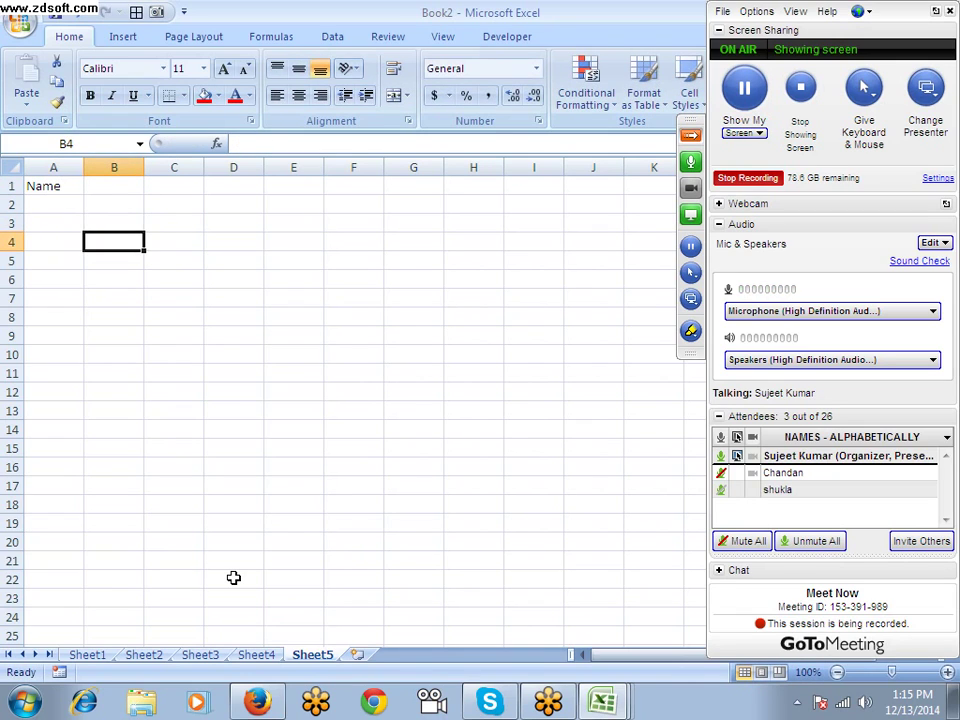
{"action": "type", "text": "Roll"}
{"action": "key", "text": "Left"}
{"action": "key", "text": "Right"}
{"action": "key", "text": "Down"}
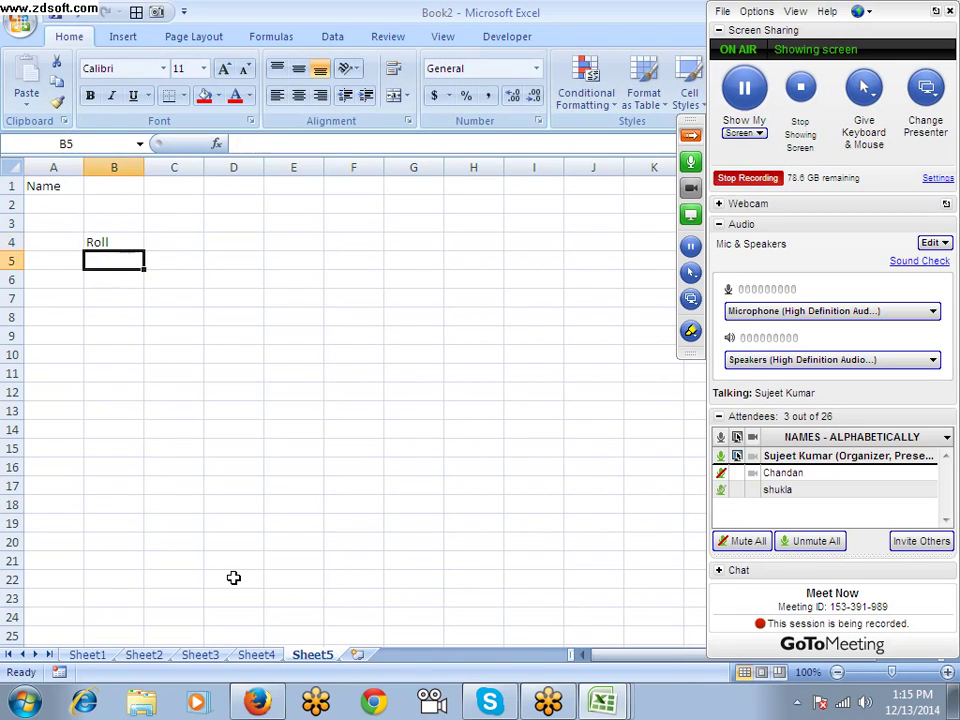
{"action": "key", "text": "Down"}
{"action": "key", "text": "Down"}
{"action": "key", "text": "Right"}
{"action": "type", "text": "Marks"}
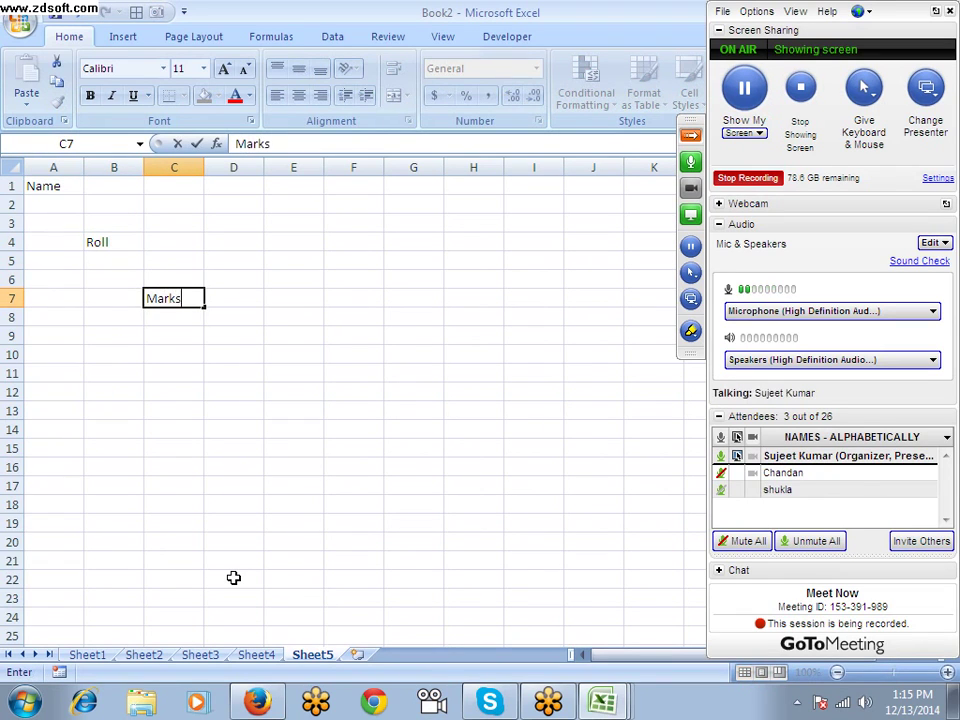
{"action": "left_click", "coordinate": [293, 372]}
Step: Fill cells B1, C4 and D7 with red
{"action": "left_click", "coordinate": [130, 188]}
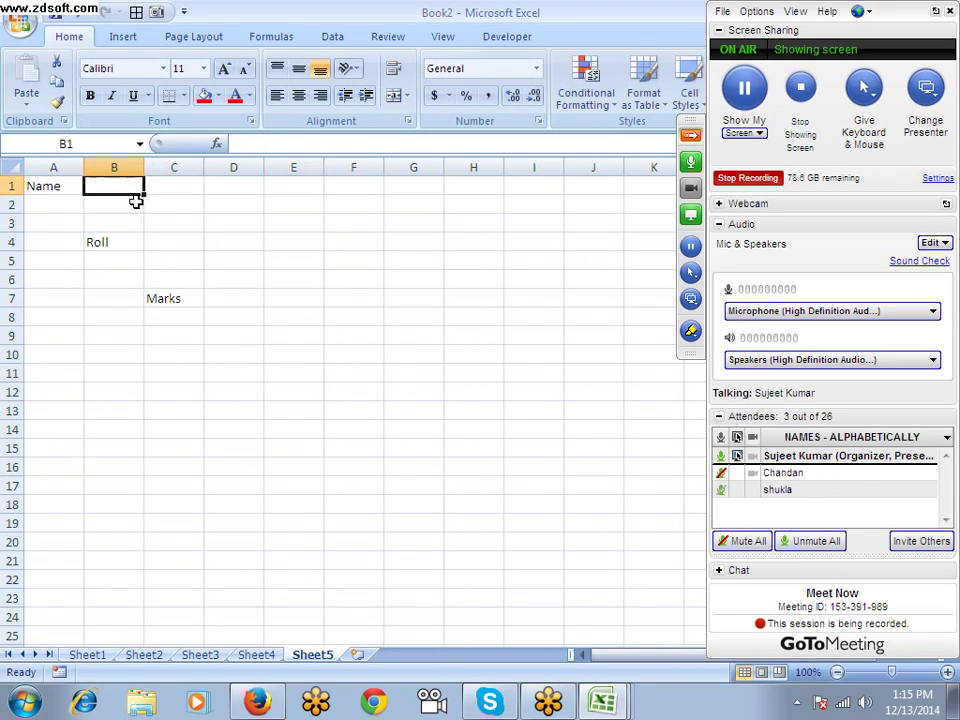
{"action": "left_click", "coordinate": [178, 240], "text": "ctrl"}
{"action": "left_click", "coordinate": [240, 298], "text": "ctrl"}
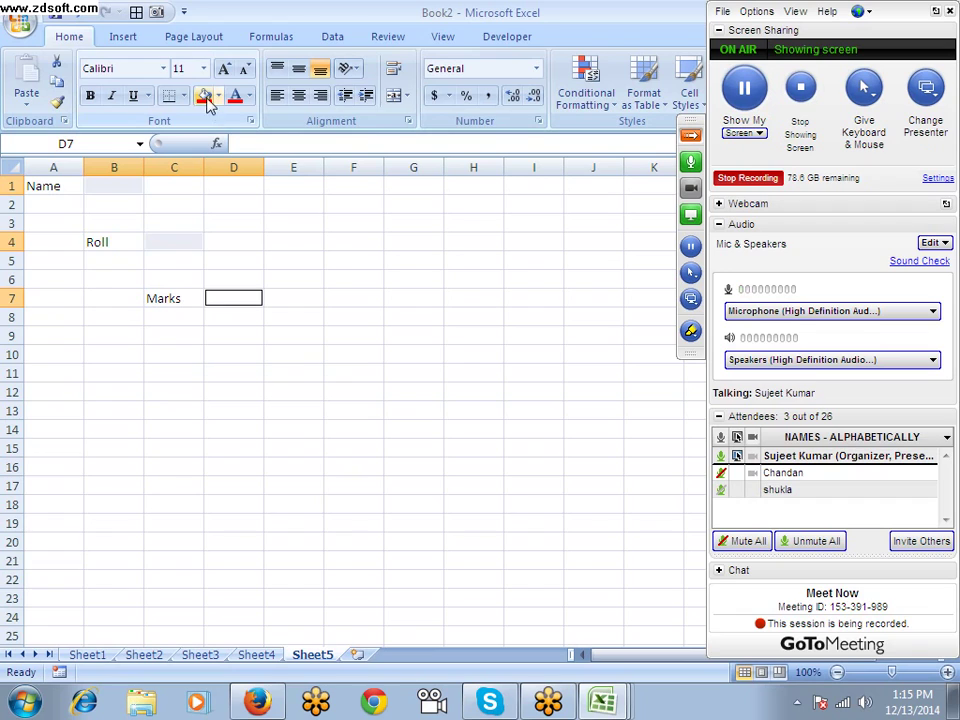
{"action": "left_click", "coordinate": [205, 96]}
{"action": "left_click", "coordinate": [212, 205]}
Step: Reselect the red cells D7, C4 and B1 together
{"action": "left_click", "coordinate": [127, 180]}
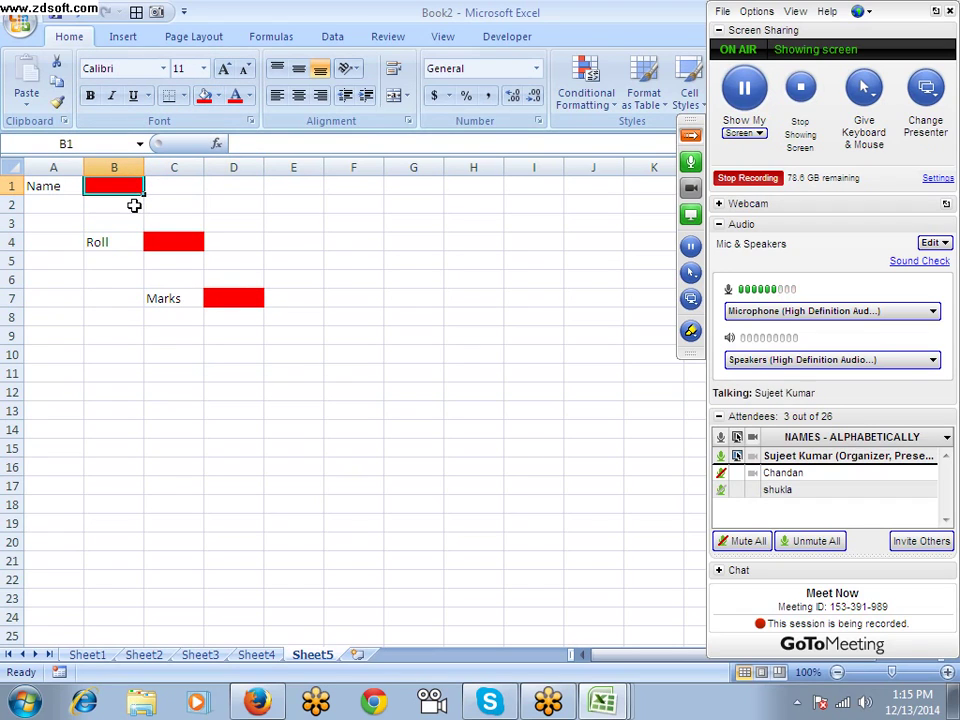
{"action": "left_click", "coordinate": [162, 246]}
{"action": "left_click", "coordinate": [220, 302]}
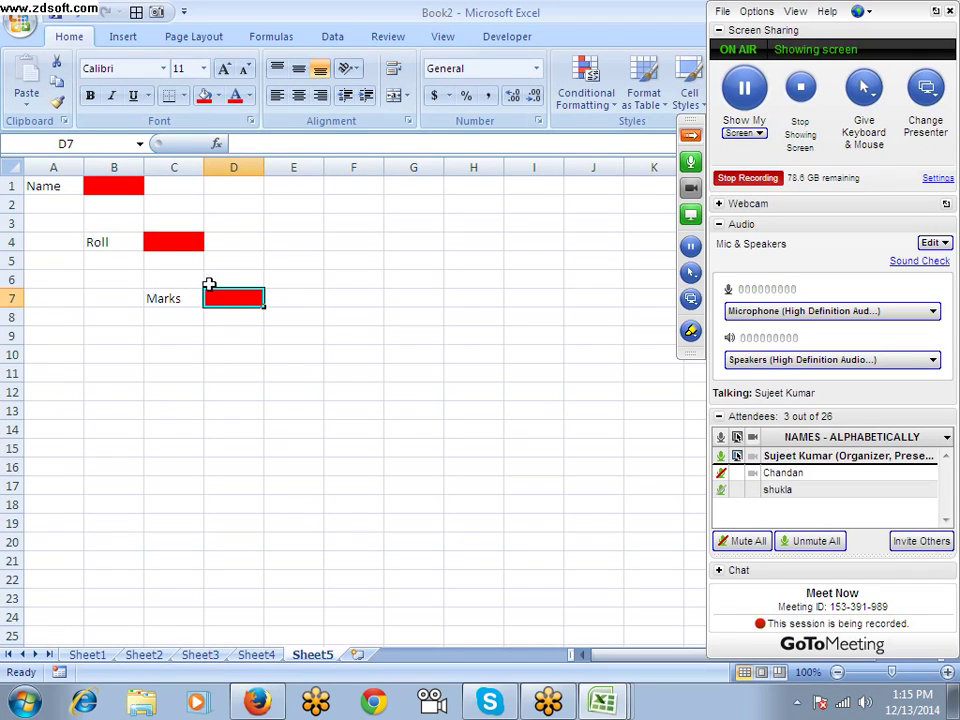
{"action": "left_click", "coordinate": [176, 243]}
{"action": "left_click", "coordinate": [113, 185]}
{"action": "left_click", "coordinate": [170, 238]}
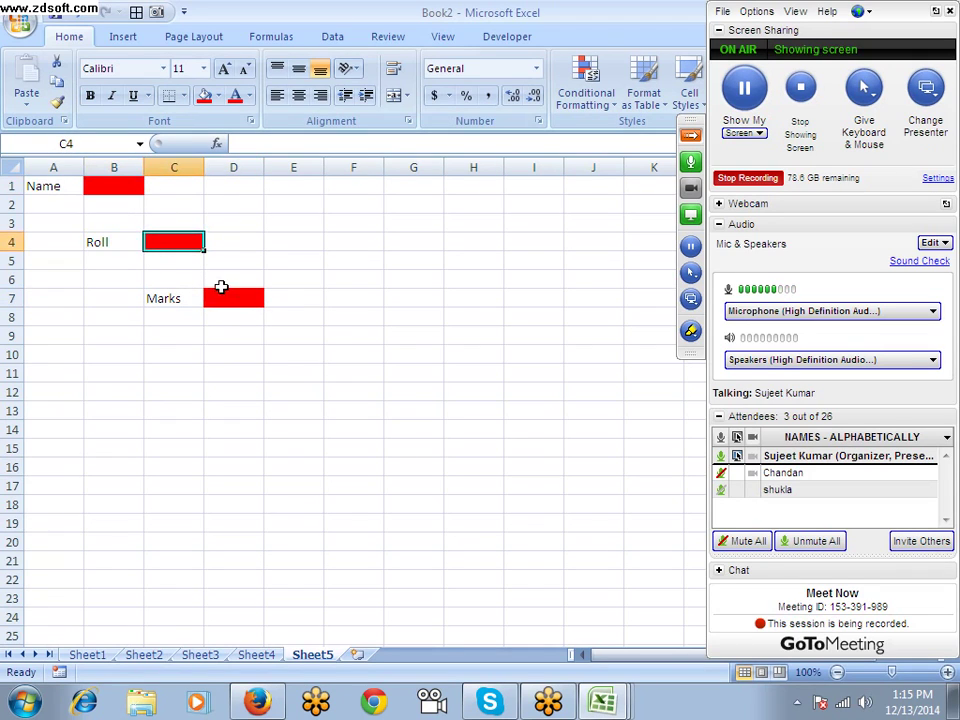
{"action": "left_click", "coordinate": [233, 303]}
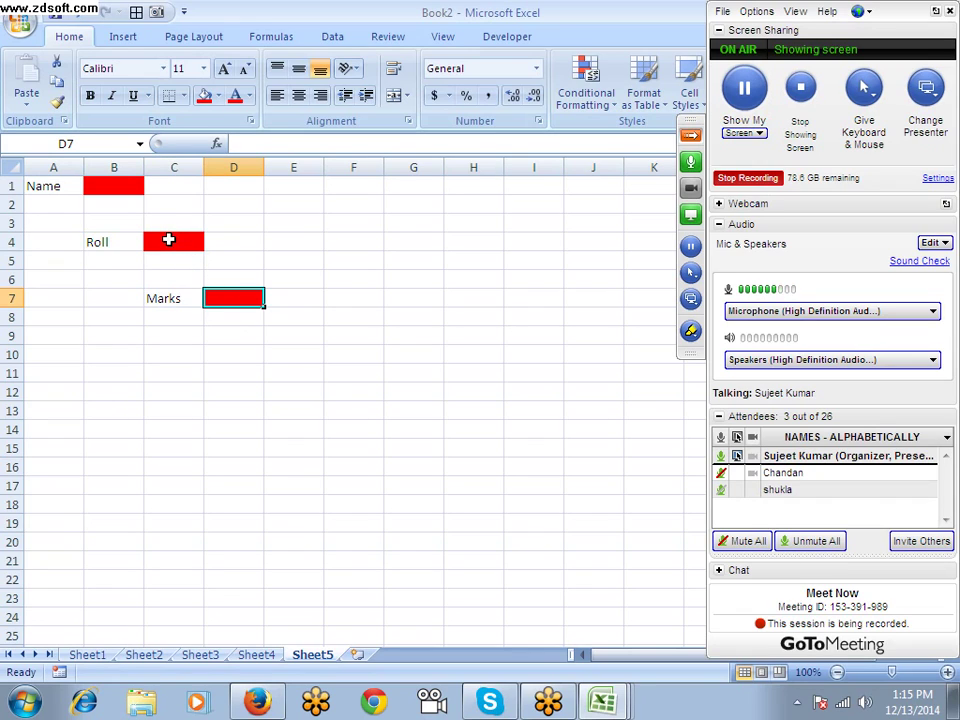
{"action": "left_click", "coordinate": [168, 240], "text": "ctrl"}
{"action": "left_click", "coordinate": [126, 187], "text": "ctrl"}
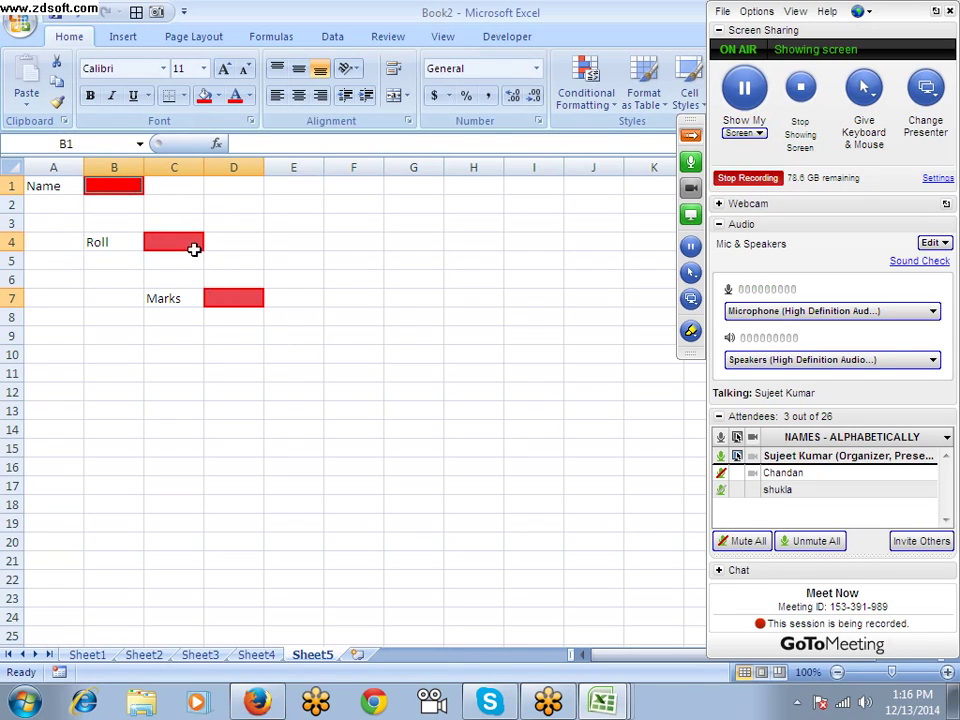
Step: Clear the Locked protection setting on the red cells B1, C4 and D7
{"action": "right_click", "coordinate": [190, 242]}
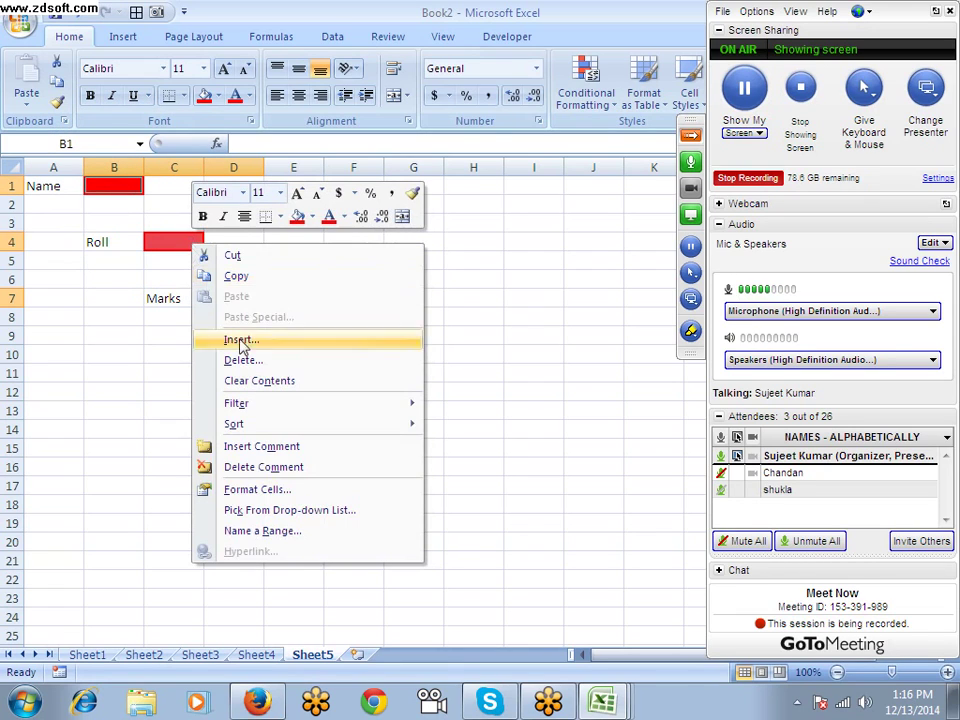
{"action": "left_click", "coordinate": [292, 490]}
{"action": "left_click", "coordinate": [70, 318]}
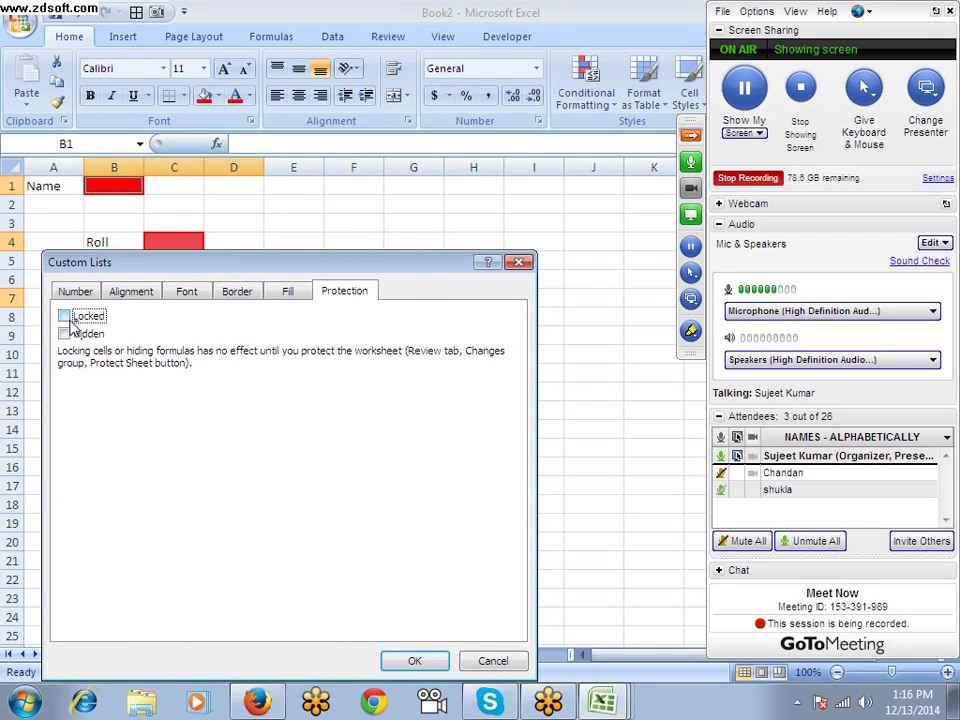
{"action": "left_click", "coordinate": [414, 661]}
{"action": "left_click", "coordinate": [167, 385]}
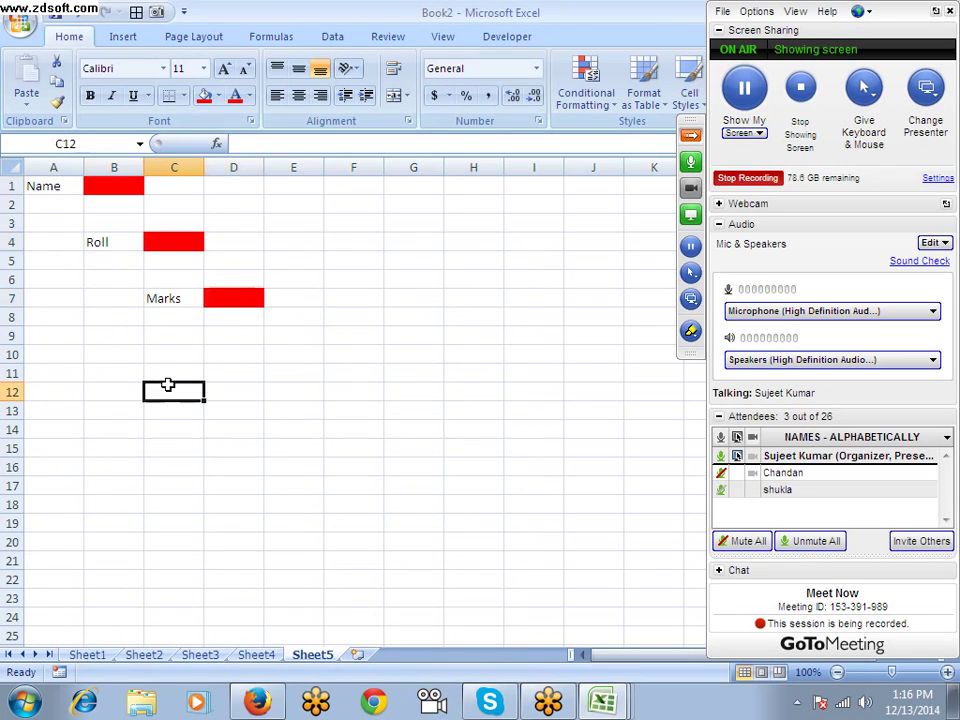
Step: Protect Sheet5 with Select locked cells unchecked
{"action": "right_click", "coordinate": [313, 658]}
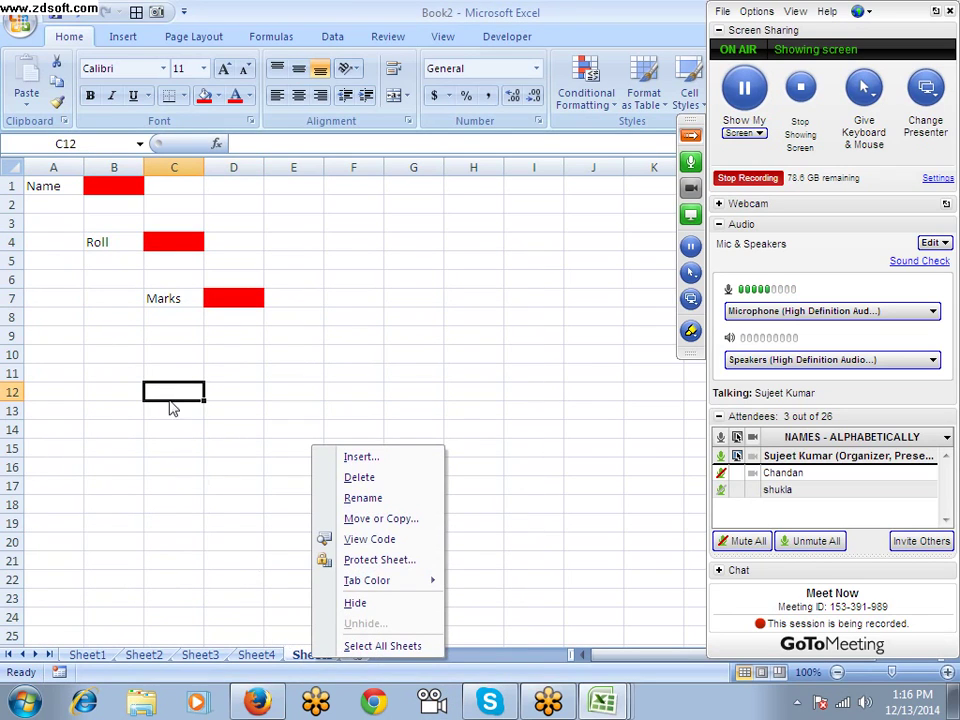
{"action": "left_click", "coordinate": [348, 560]}
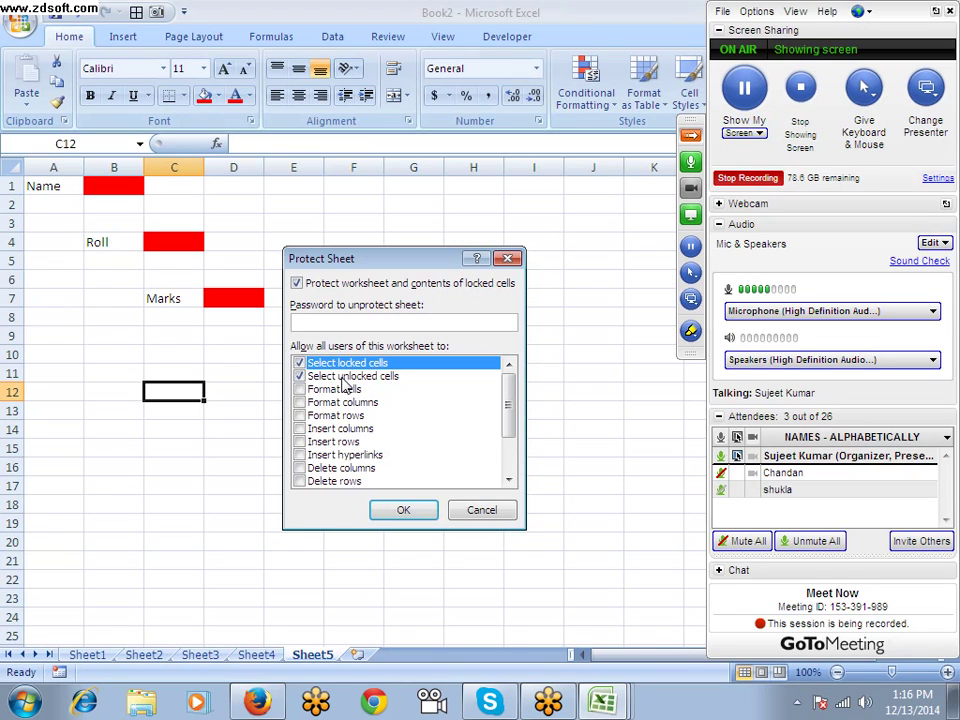
{"action": "left_click", "coordinate": [298, 363]}
{"action": "left_click_drag", "start_coordinate": [345, 259], "coordinate": [448, 261]}
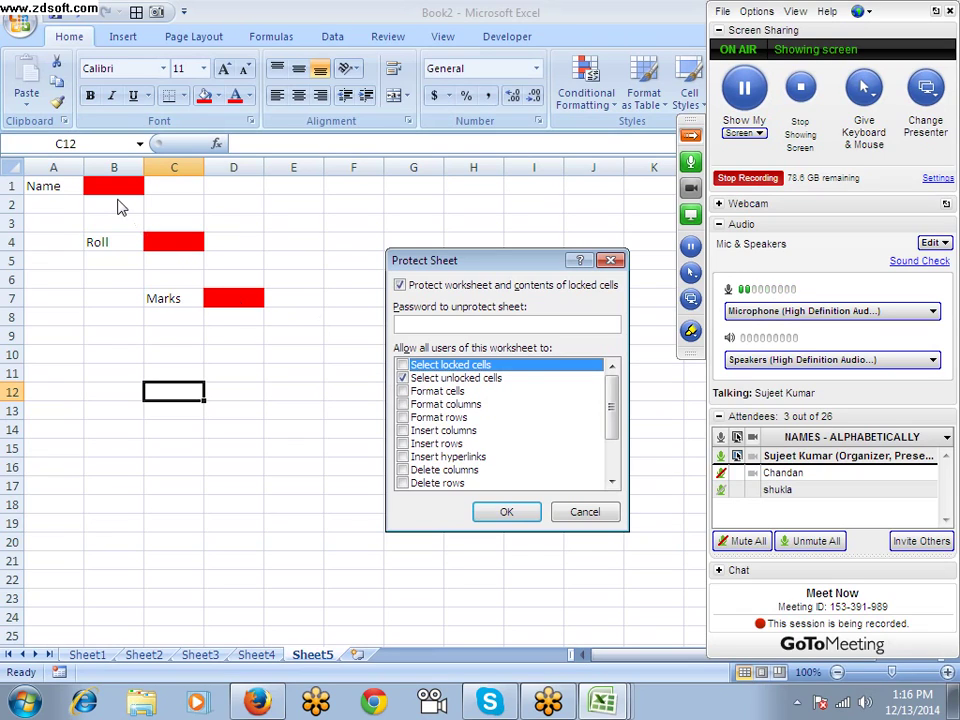
{"action": "left_click", "coordinate": [505, 512]}
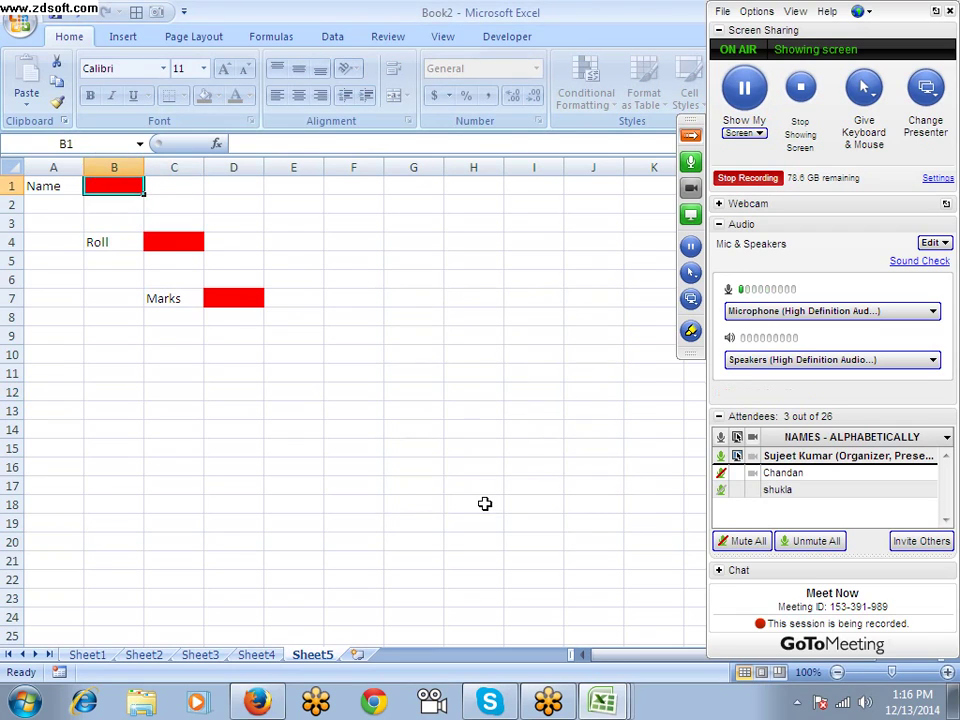
Step: Tab through the unlocked cells, entering 15 and then cancelling a 41 entry in C4
{"action": "key", "text": "Tab"}
{"action": "key", "text": "Tab"}
{"action": "key", "text": "Tab"}
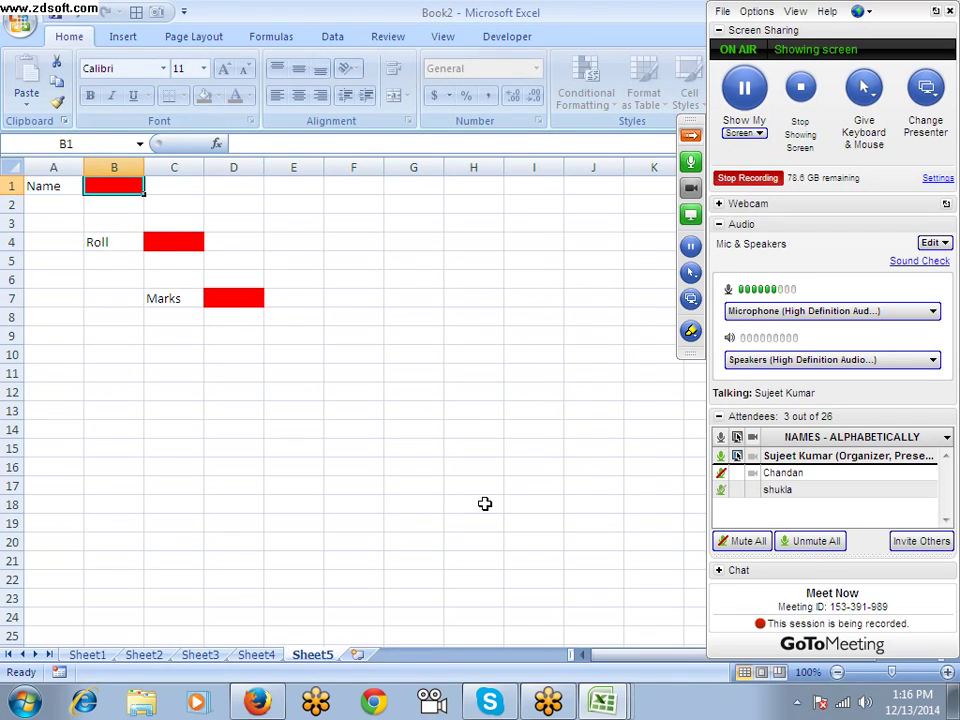
{"action": "type", "text": "15"}
{"action": "key", "text": "Tab"}
{"action": "type", "text": "41"}
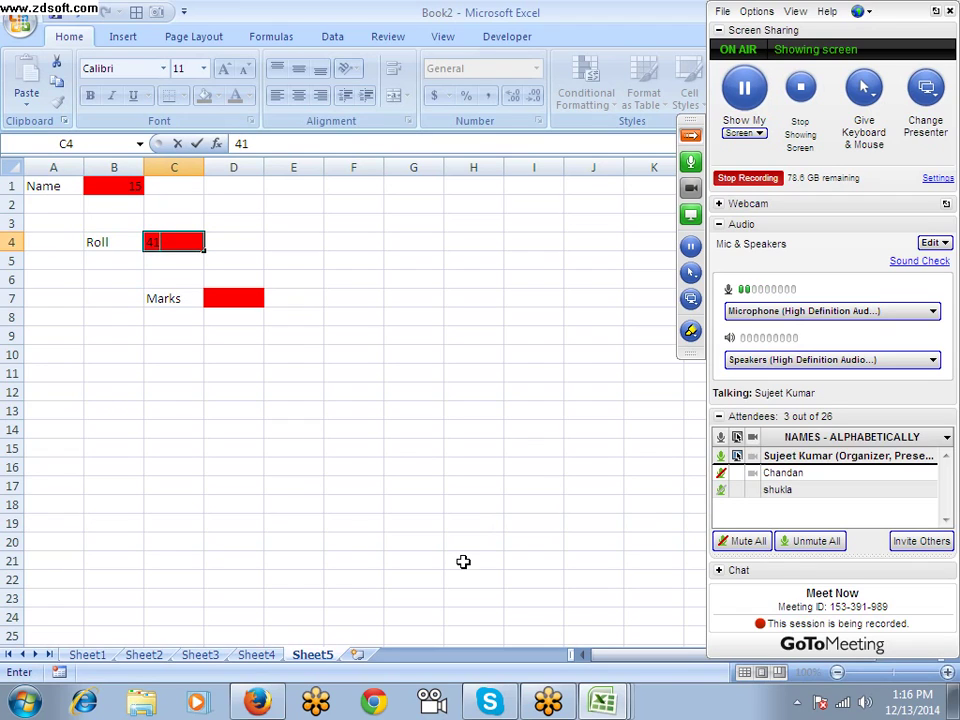
{"action": "key", "text": "Escape"}
Step: Add a new Sheet6 and enter headings Name, Qty, MRP and Total in A1:D1
{"action": "left_click", "coordinate": [362, 652]}
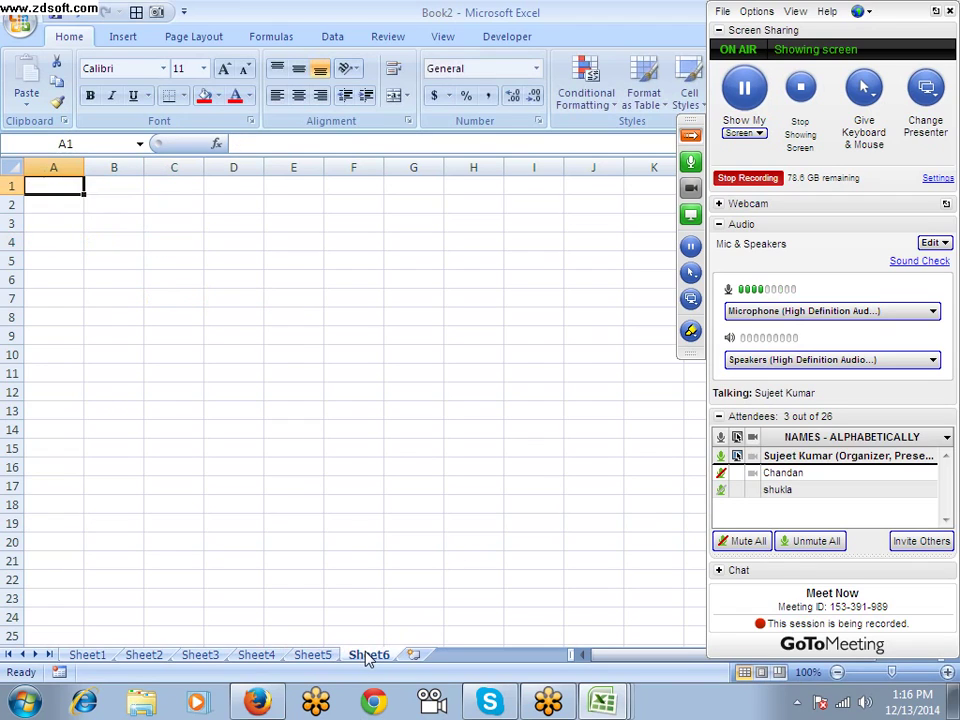
{"action": "type", "text": "N"}
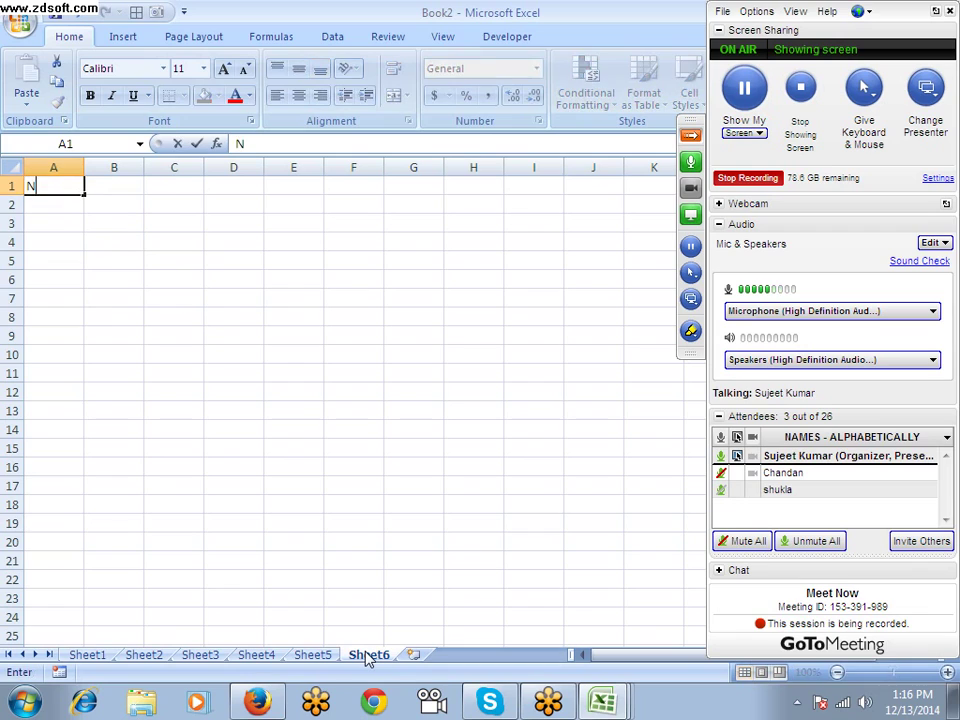
{"action": "type", "text": "ame"}
{"action": "key", "text": "Tab"}
{"action": "type", "text": "Q"}
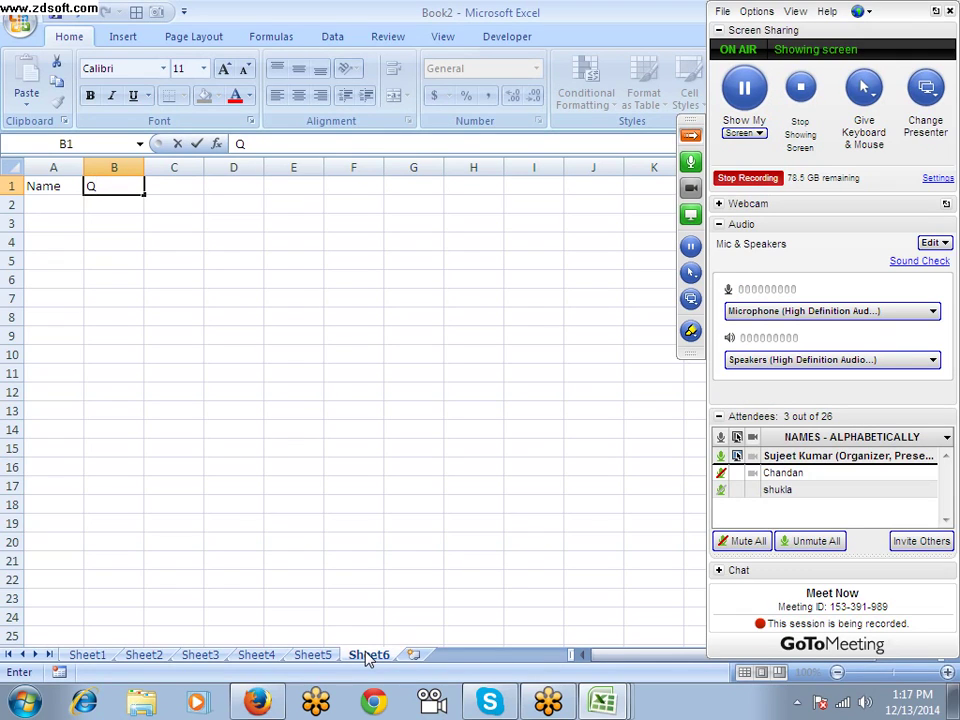
{"action": "type", "text": "t"}
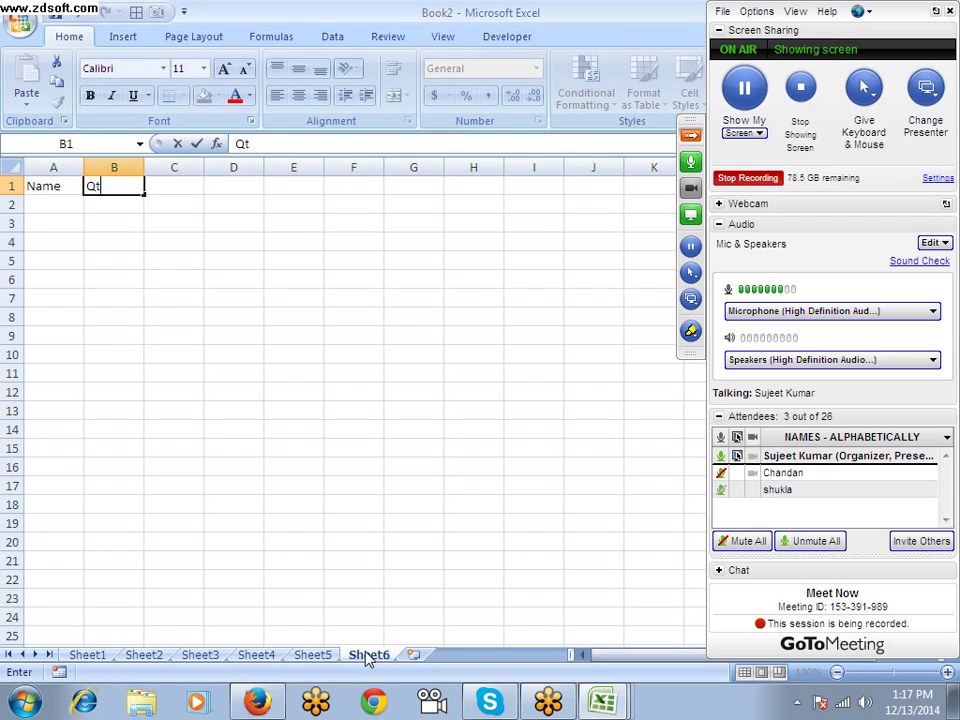
{"action": "type", "text": "y"}
{"action": "key", "text": "Tab"}
{"action": "type", "text": "M"}
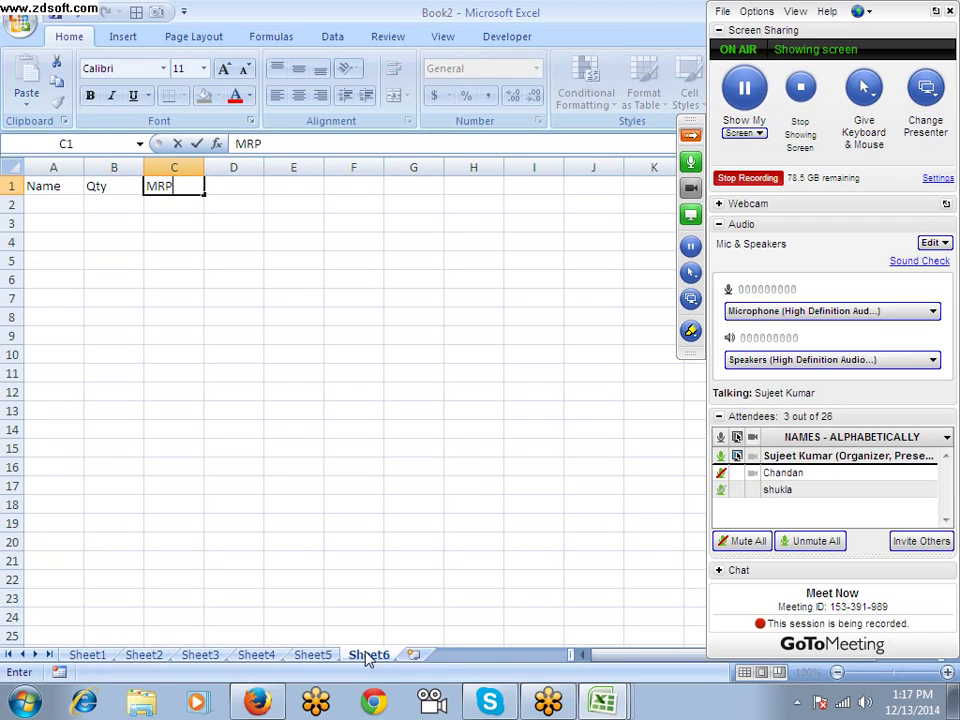
{"action": "key", "text": "Tab"}
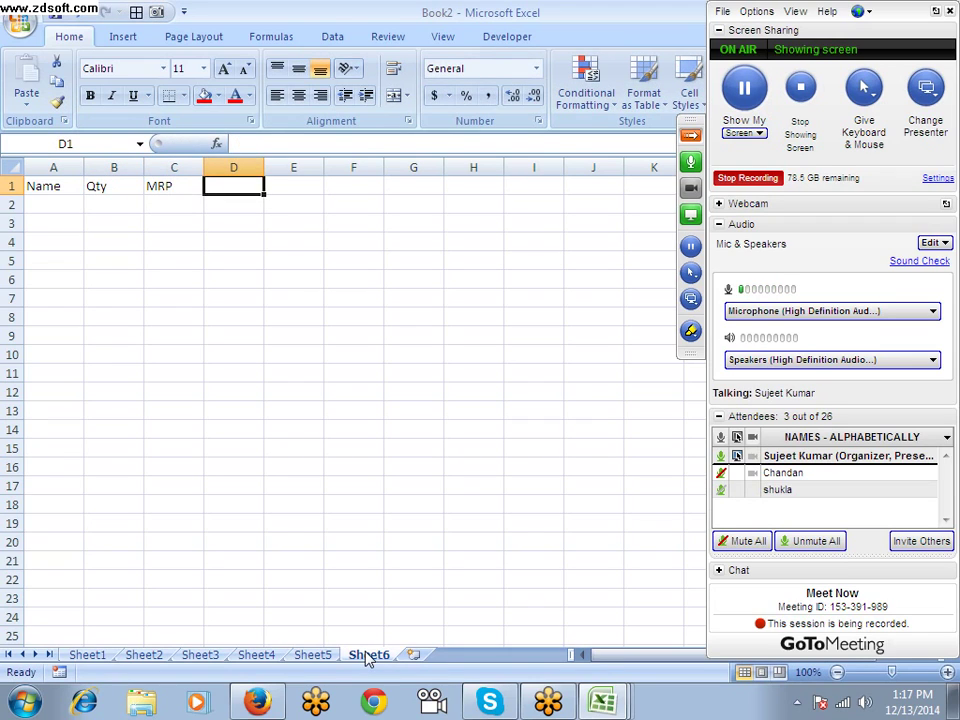
{"action": "type", "text": "Total"}
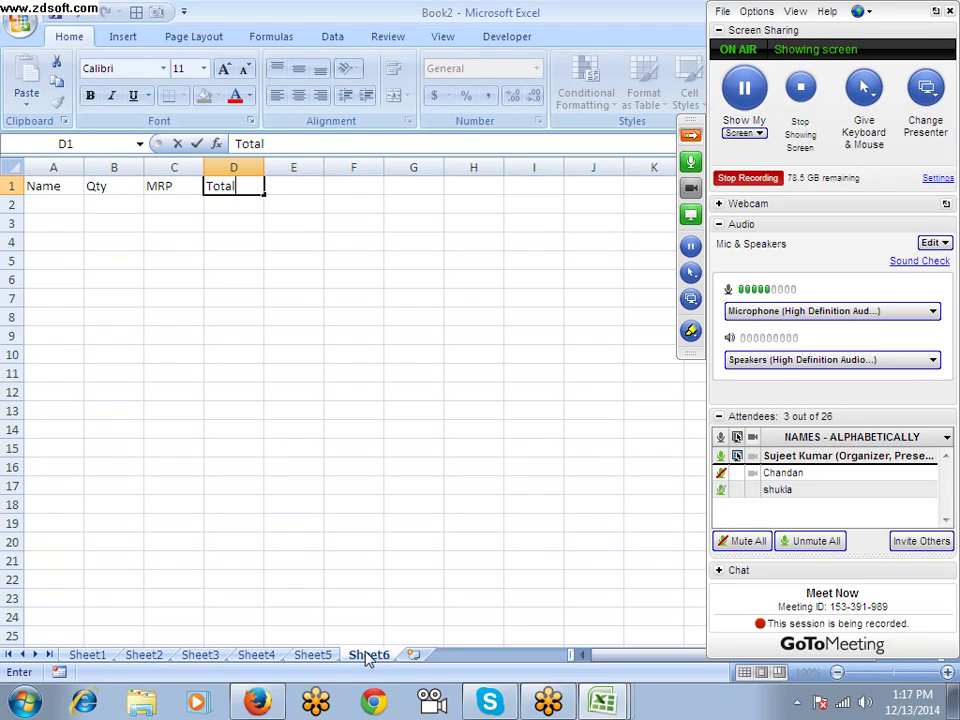
{"action": "key", "text": "Tab"}
Step: Enter the Tax heading in E1 and Com in F1, fixing the mistyped entries
{"action": "type", "text": "Comm"}
{"action": "key", "text": "Tab"}
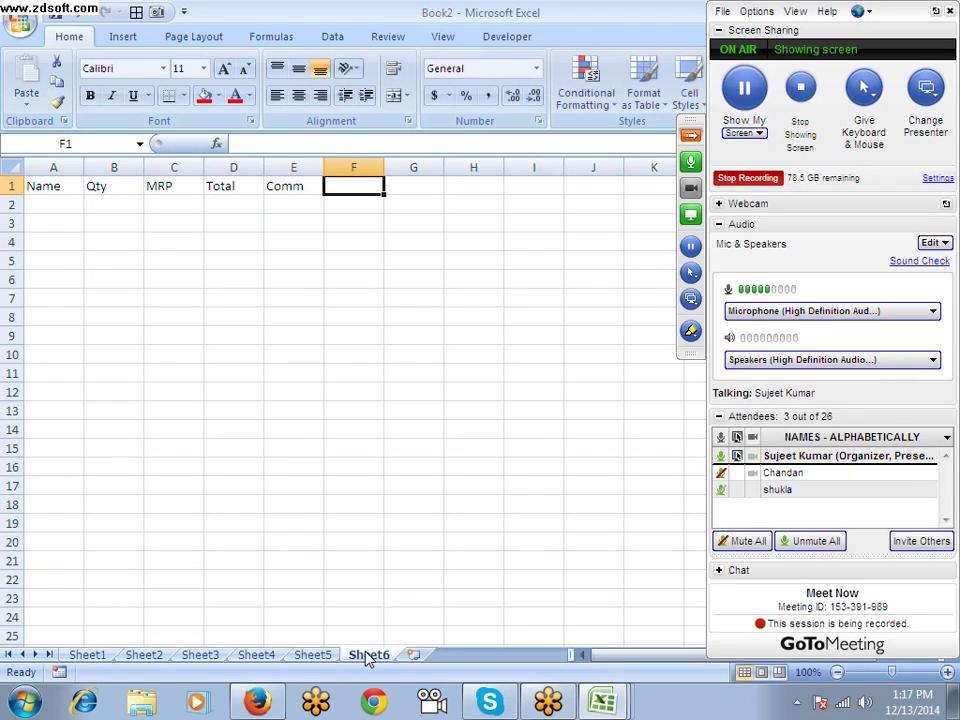
{"action": "key", "text": "Left"}
{"action": "type", "text": "Ta"}
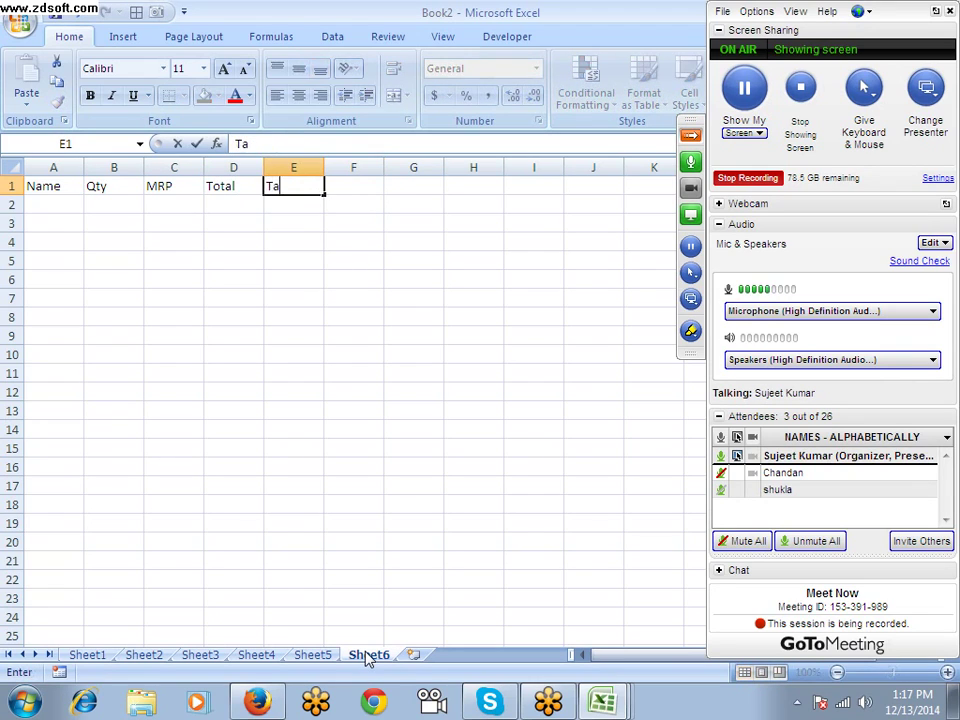
{"action": "type", "text": "x"}
{"action": "key", "text": "Tab"}
{"action": "type", "text": "Comm"}
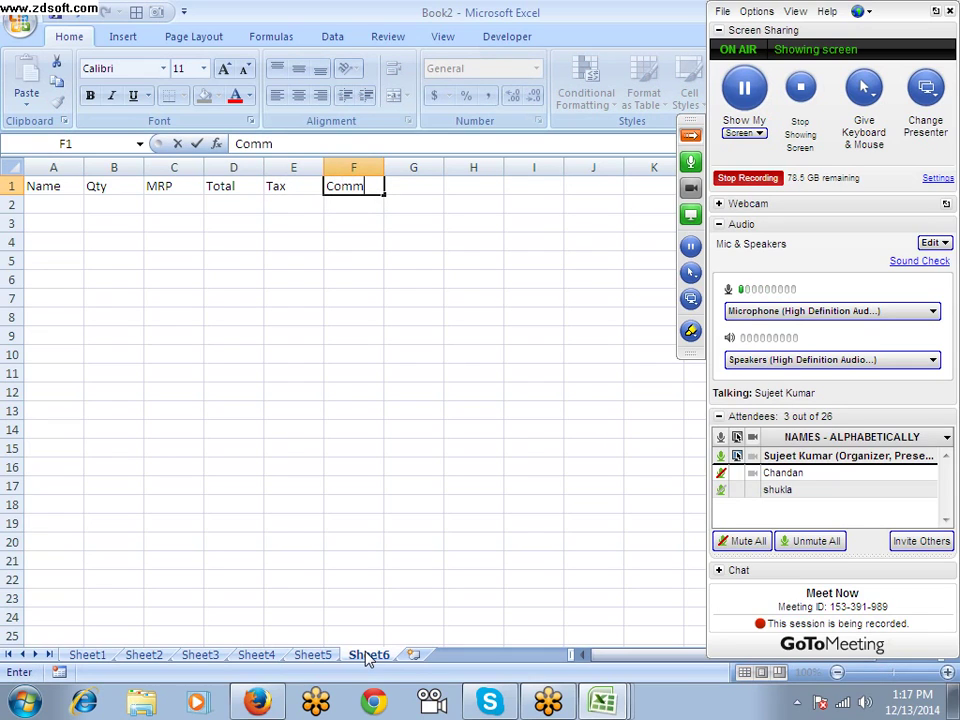
{"action": "key", "text": "BackSpace"}
{"action": "key", "text": "Tab"}
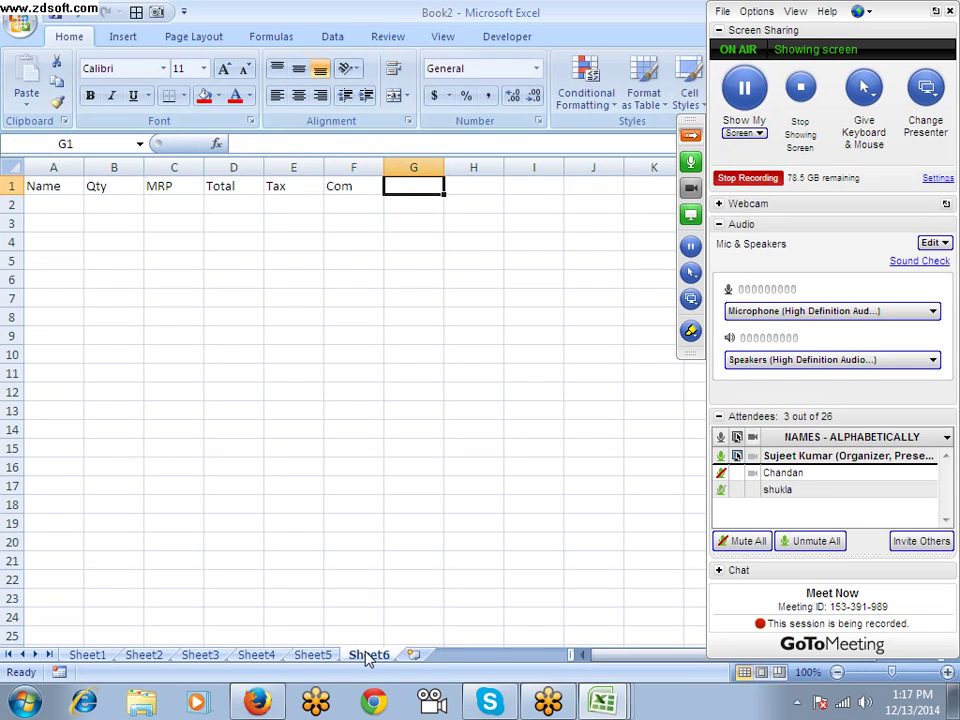
Step: Add the Cost, Date and Time headings in G1:I1
{"action": "type", "text": "Cost"}
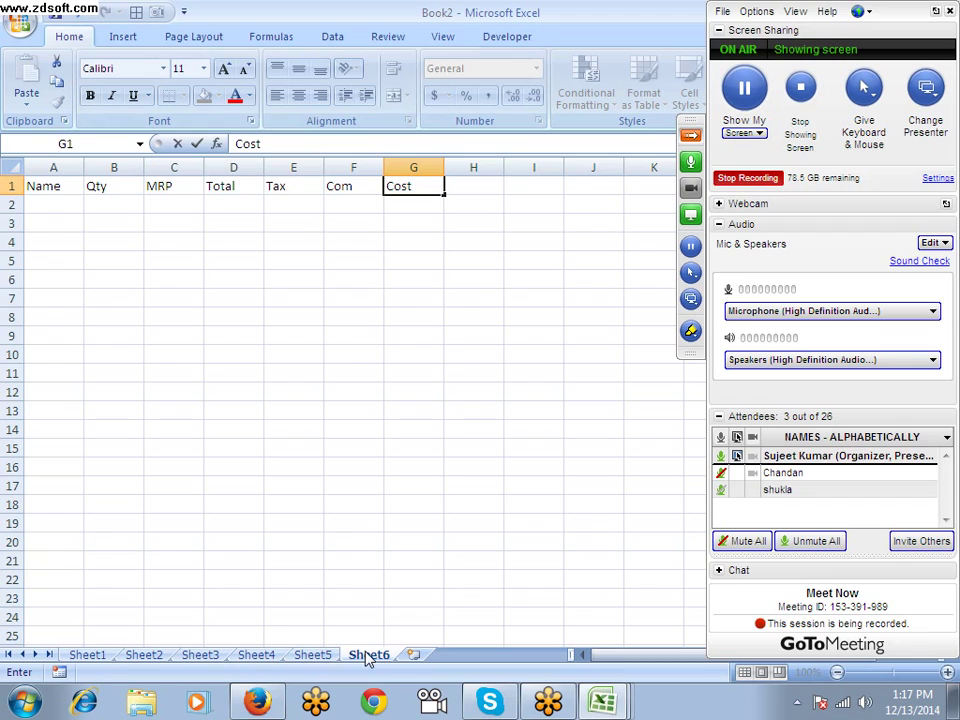
{"action": "key", "text": "Return"}
{"action": "key", "text": "Right"}
{"action": "key", "text": "Right"}
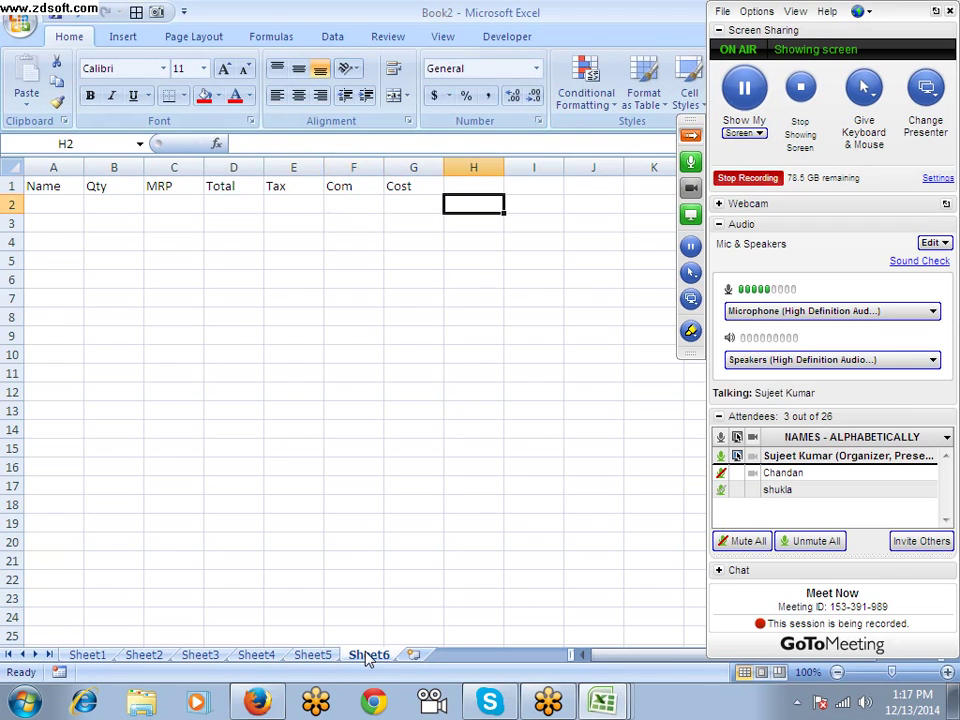
{"action": "key", "text": "Up"}
{"action": "type", "text": "Date"}
{"action": "key", "text": "Tab"}
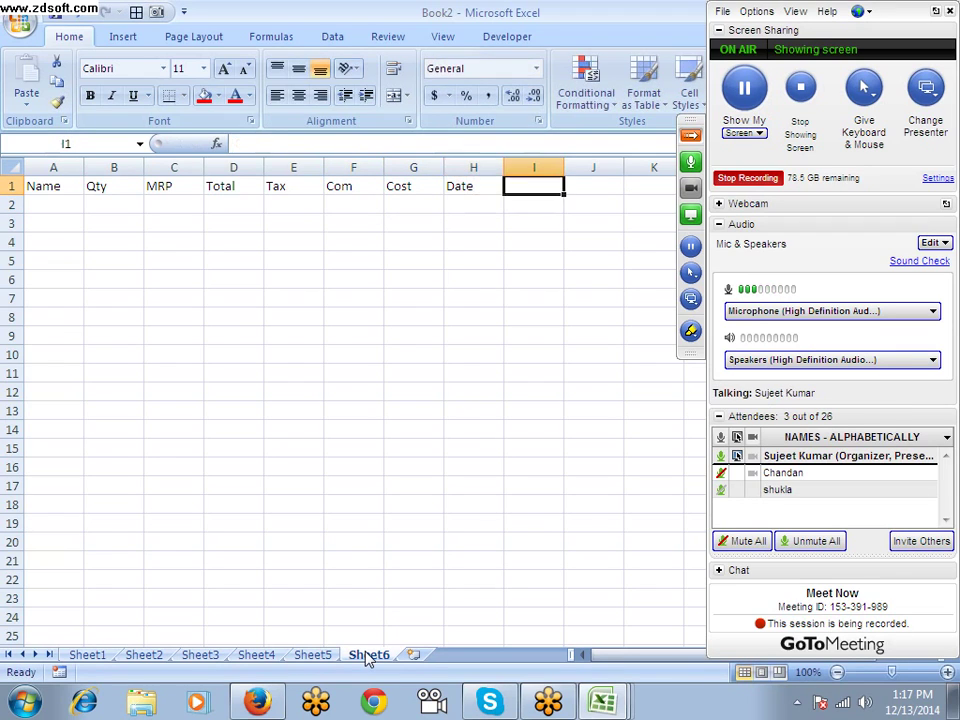
{"action": "type", "text": "Ti"}
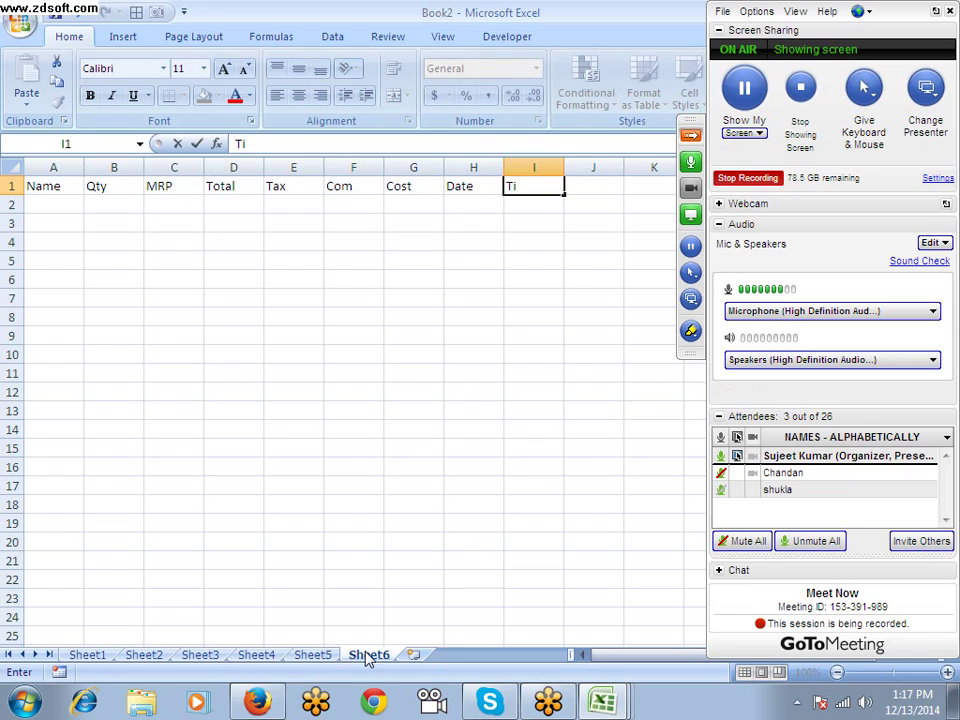
{"action": "type", "text": "me2"}
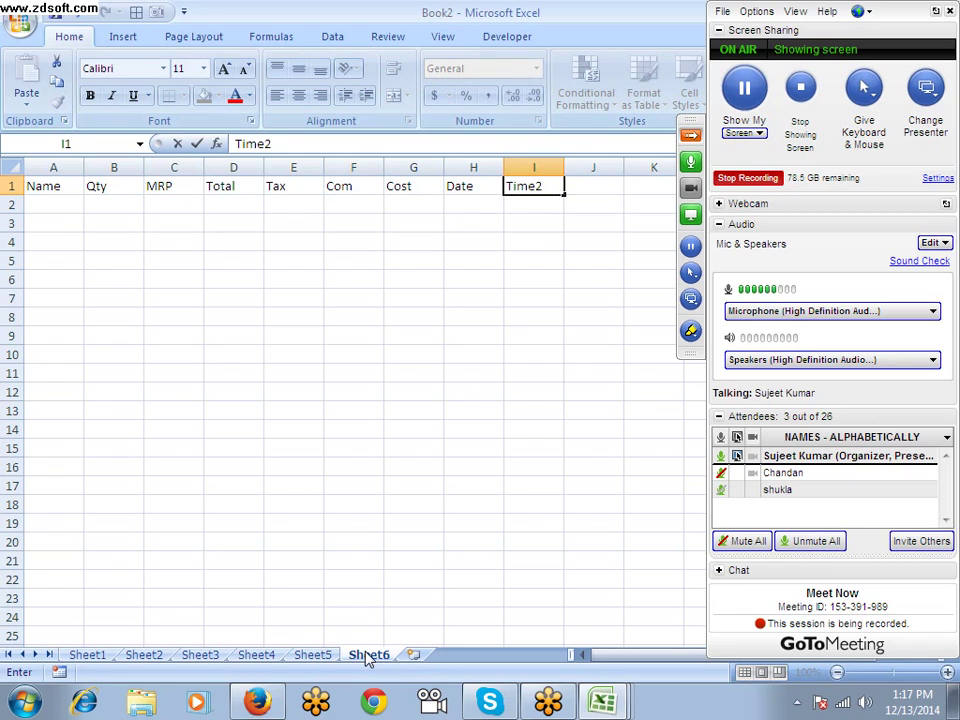
{"action": "key", "text": "BackSpace"}
{"action": "key", "text": "Return"}
{"action": "key", "text": "Left"}
{"action": "key", "text": "Left"}
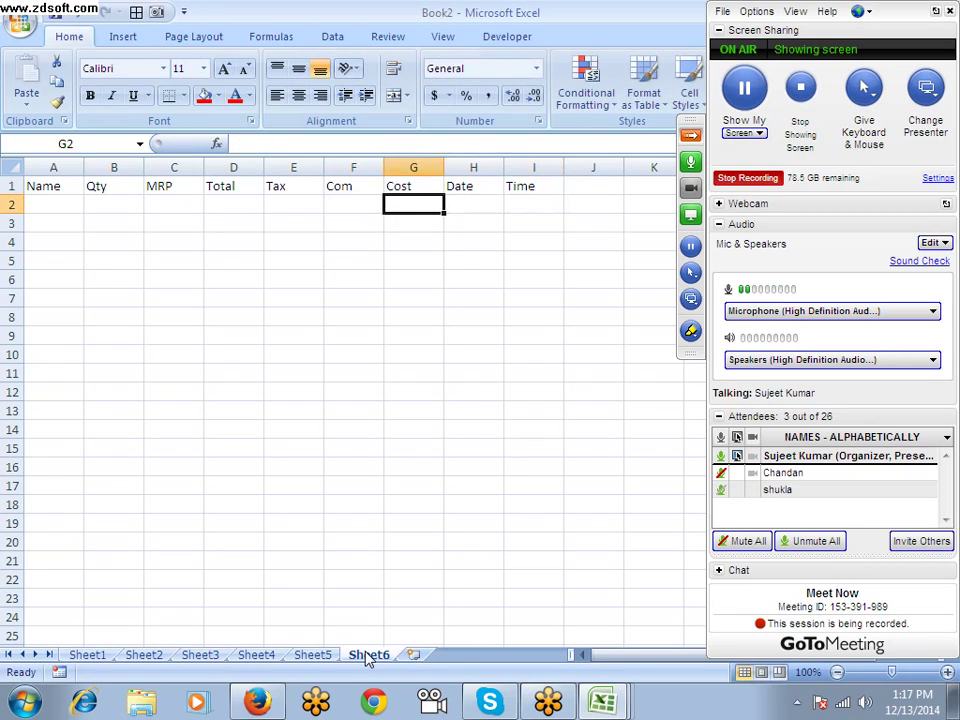
{"action": "key", "text": "Left"}
{"action": "key", "text": "Left"}
{"action": "key", "text": "Left"}
Step: Enter the Total formula =B2*C2 in D2 and the Tax formula =D2*6% in E2
{"action": "type", "text": "=B2"}
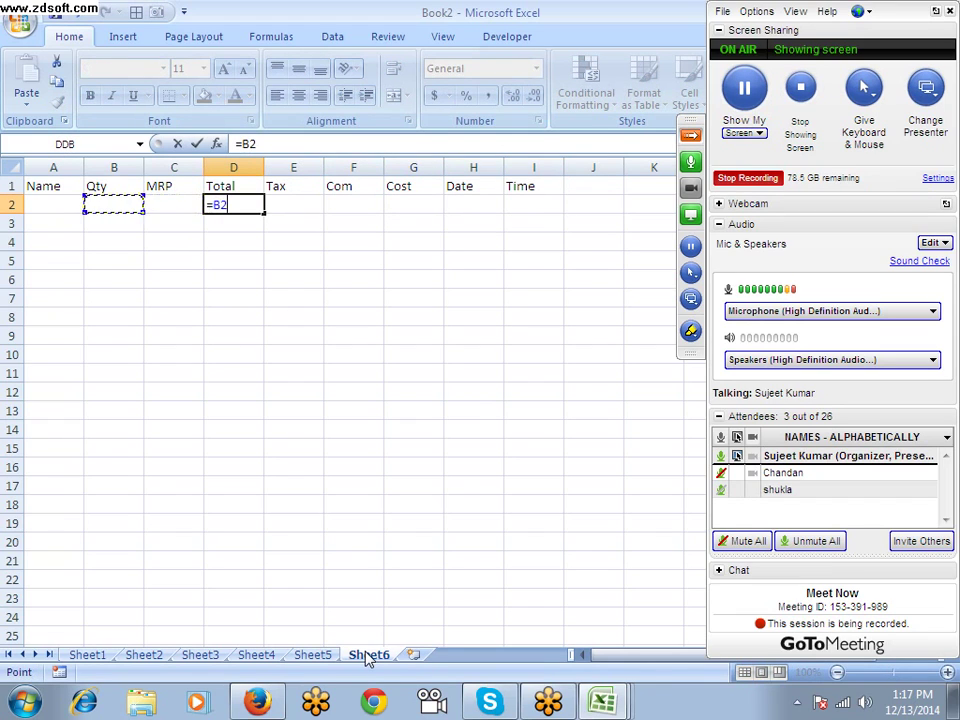
{"action": "type", "text": "*C2"}
{"action": "key", "text": "Return"}
{"action": "key", "text": "Up"}
{"action": "key", "text": "Right"}
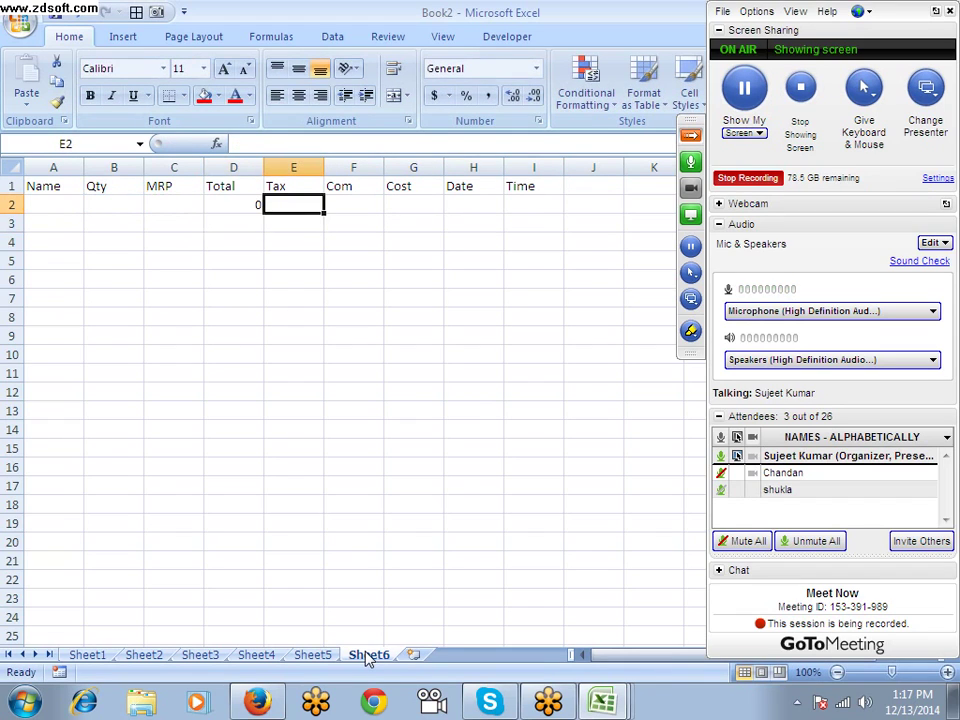
{"action": "type", "text": "="}
{"action": "key", "text": "Left"}
{"action": "type", "text": "*"}
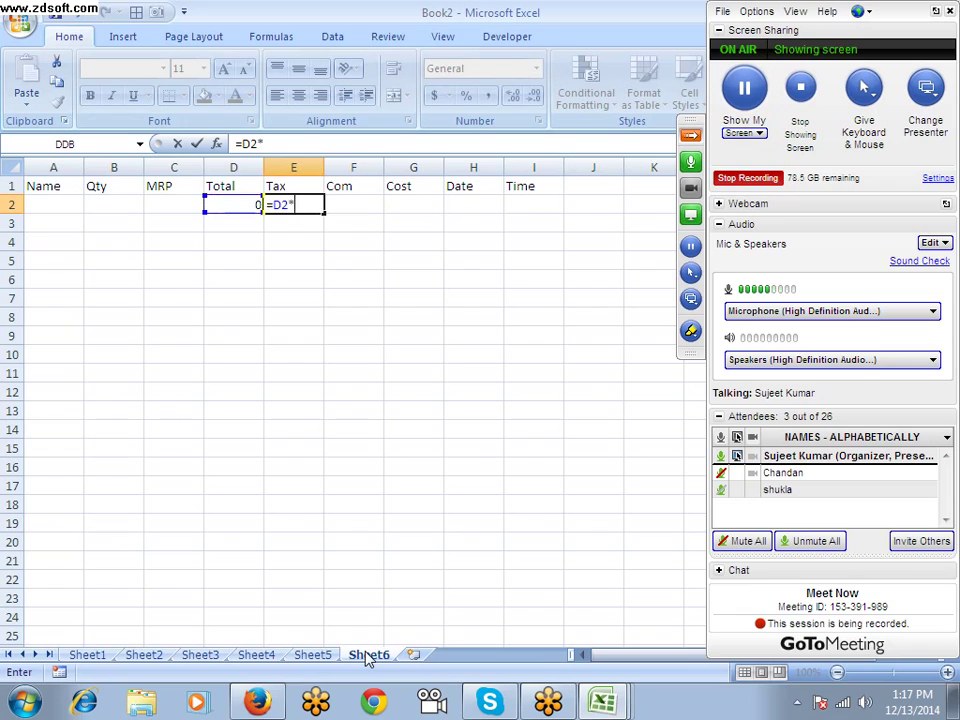
{"action": "type", "text": "6%"}
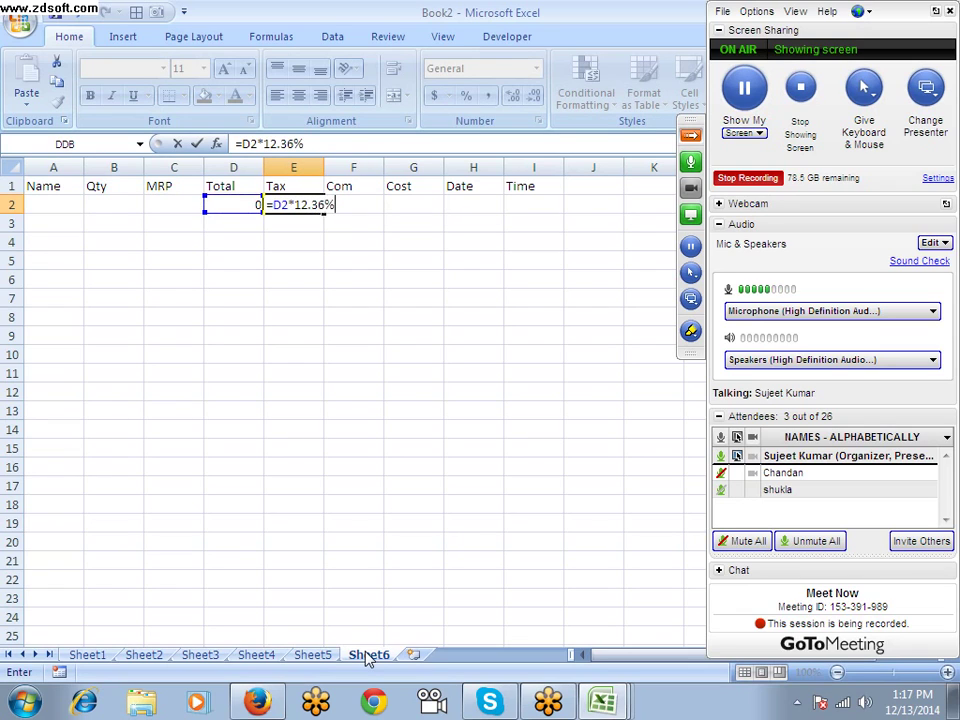
{"action": "key", "text": "Return"}
Step: Enter the Com formula =D2*2 in F2 and the Cost formula =D2+E2+F2 in G2
{"action": "key", "text": "Right"}
{"action": "key", "text": "Up"}
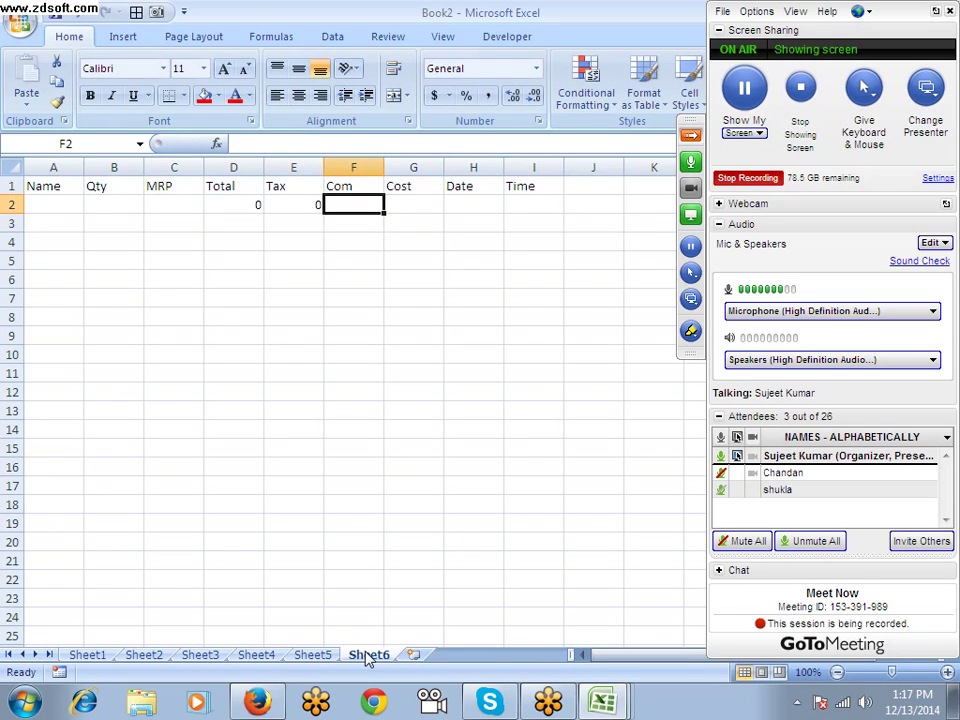
{"action": "type", "text": "="}
{"action": "key", "text": "Left"}
{"action": "type", "text": "*"}
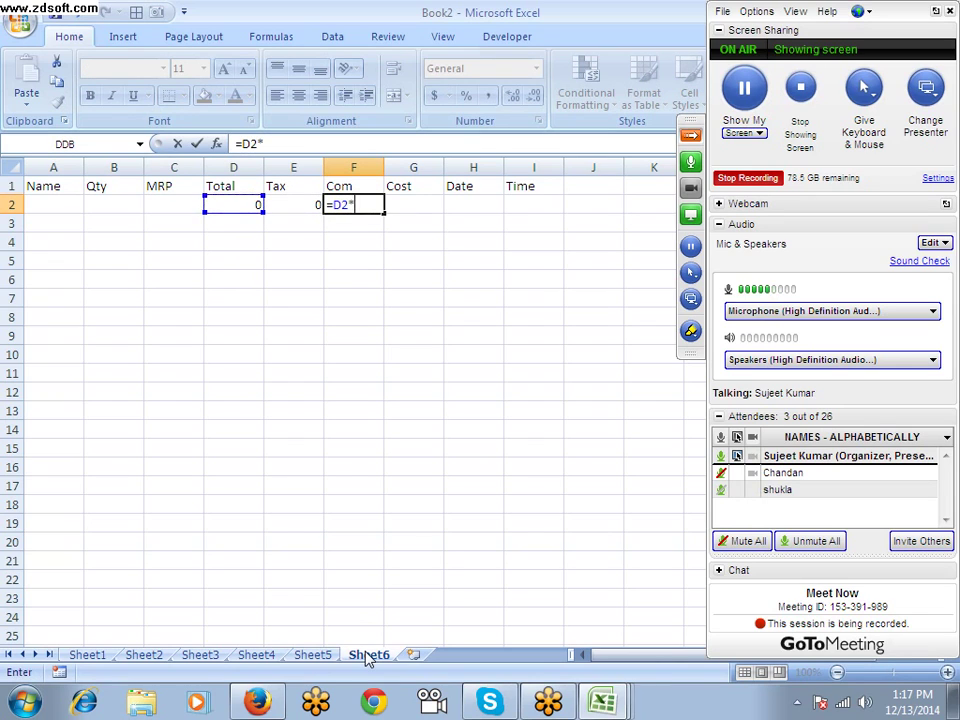
{"action": "type", "text": "2"}
{"action": "key", "text": "Return"}
{"action": "key", "text": "Right"}
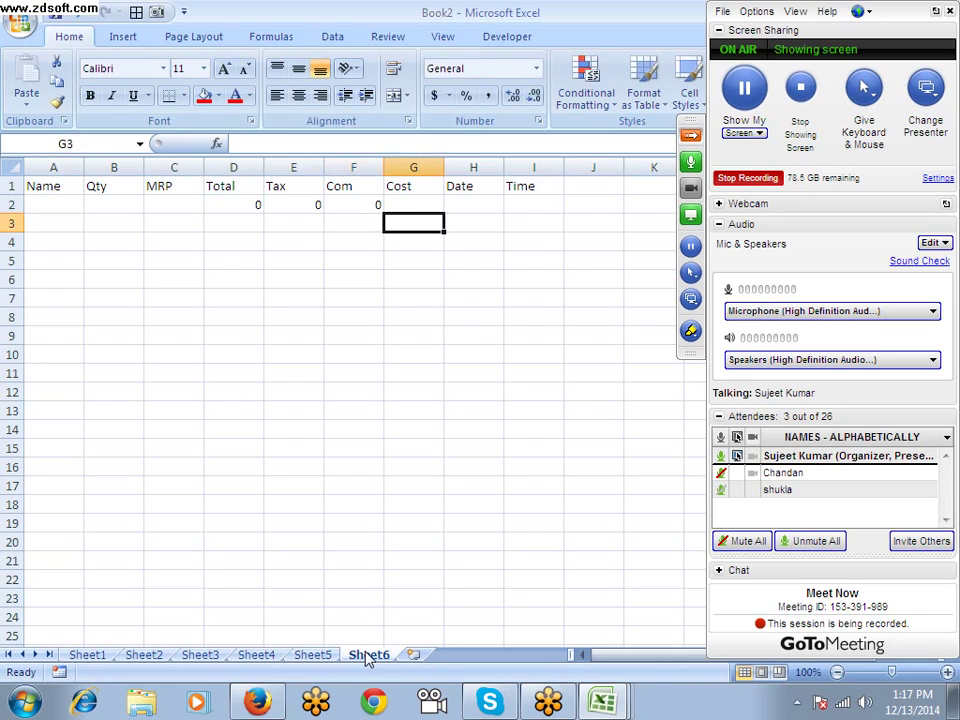
{"action": "key", "text": "Up"}
{"action": "type", "text": "=-"}
{"action": "key", "text": "Left"}
{"action": "key", "text": "Left"}
{"action": "key", "text": "Left"}
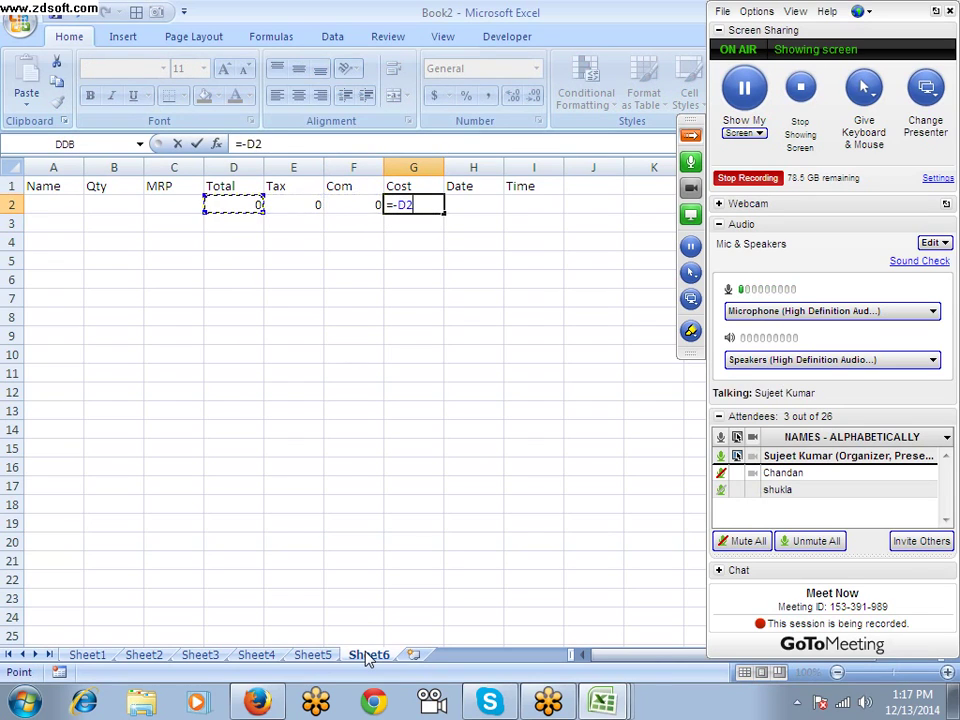
{"action": "key", "text": "BackSpace"}
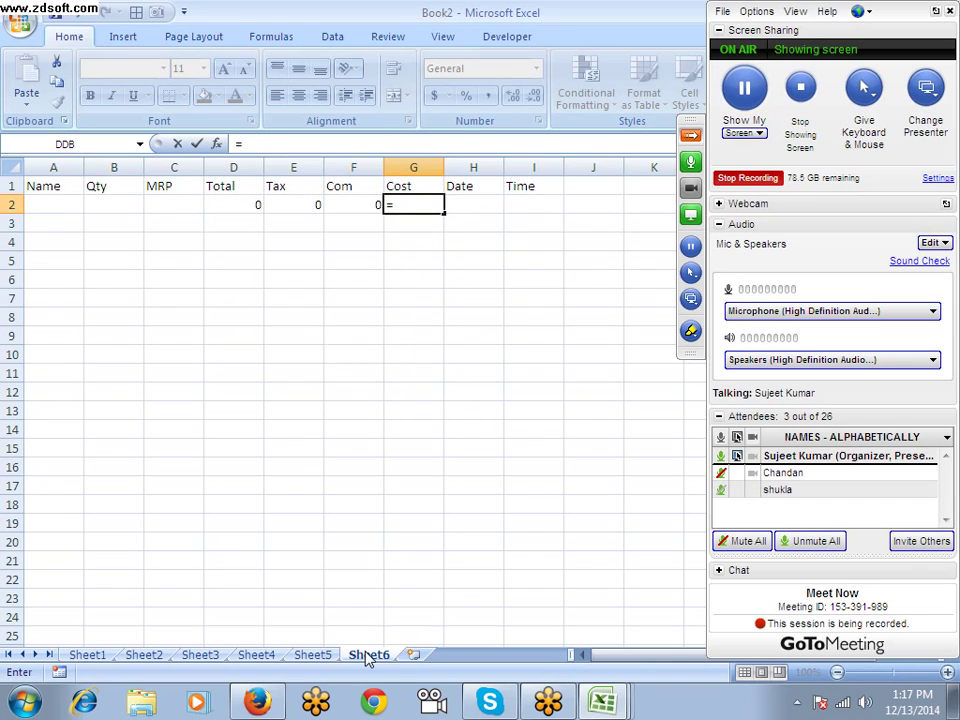
{"action": "key", "text": "Left"}
{"action": "key", "text": "Left"}
{"action": "key", "text": "Left"}
{"action": "type", "text": "+"}
{"action": "key", "text": "Left"}
{"action": "key", "text": "Left"}
{"action": "type", "text": "+"}
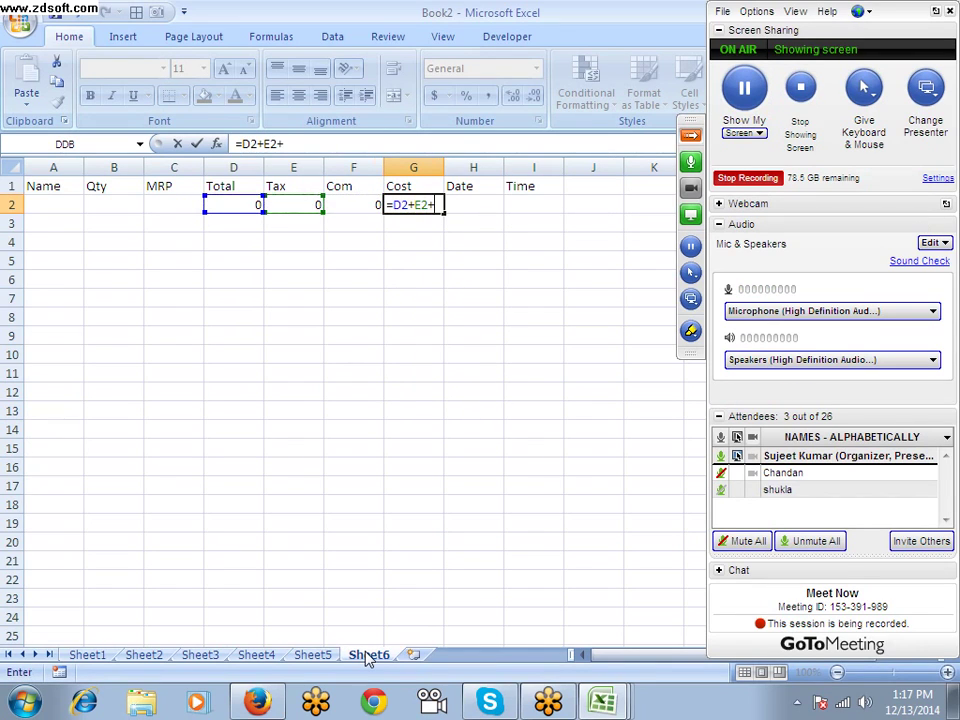
{"action": "key", "text": "Left"}
{"action": "key", "text": "Return"}
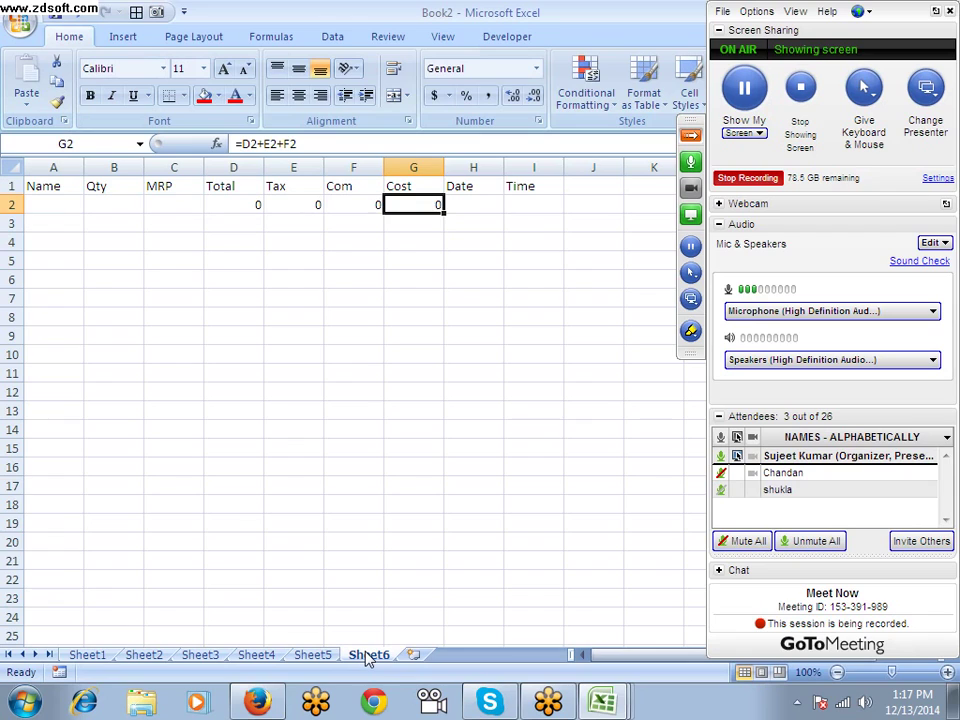
Step: Fill the D2:G2 formulas down through row 18 with Ctrl+D
{"action": "key", "text": "Right"}
{"action": "key", "text": "Left"}
{"action": "key", "text": "Left"}
{"action": "key", "text": "Left"}
{"action": "key", "text": "Left"}
{"action": "key", "text": "shift+Right"}
{"action": "key", "text": "shift+Right"}
{"action": "key", "text": "shift+Right"}
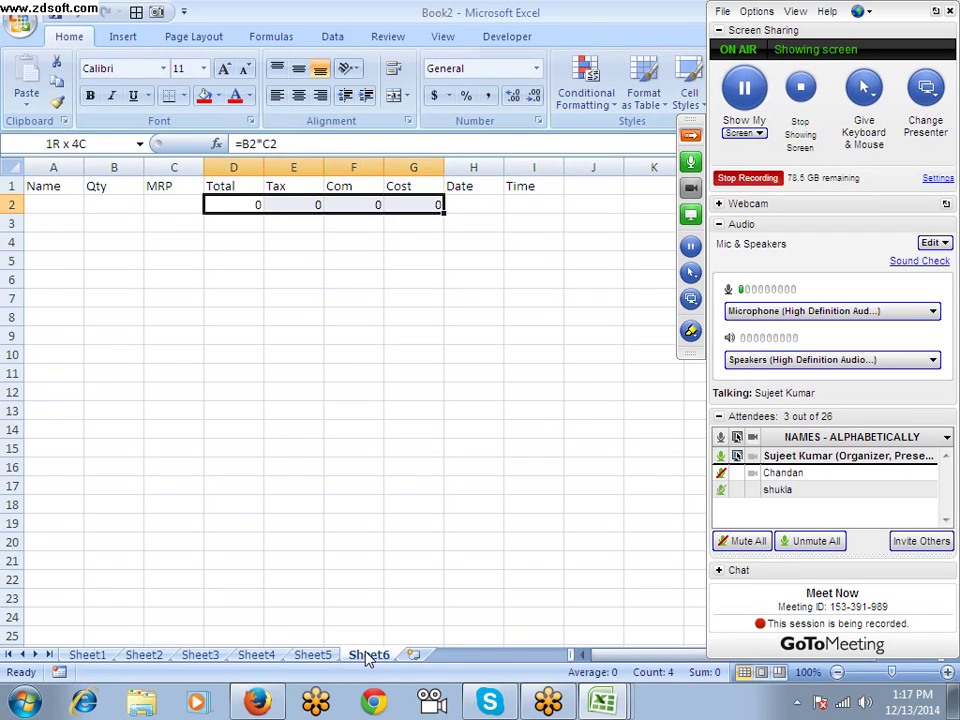
{"action": "key", "text": "shift+Down"}
{"action": "key", "text": "shift+Down"}
{"action": "key", "text": "shift+Down"}
{"action": "key", "text": "shift+Down"}
{"action": "key", "text": "shift+Down"}
{"action": "key", "text": "ctrl+d"}
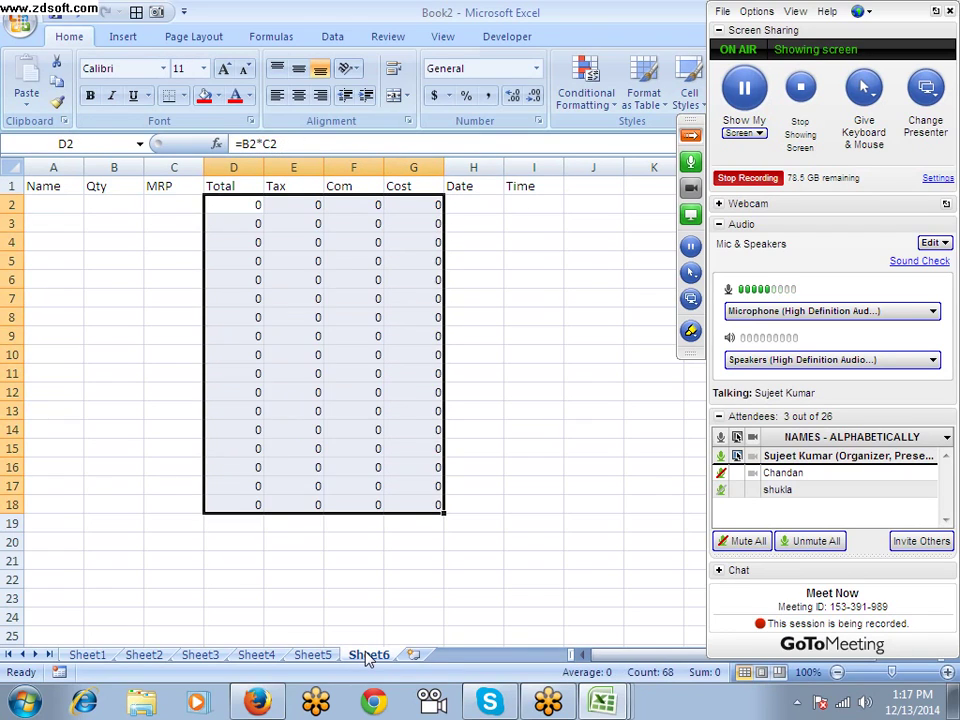
{"action": "key", "text": "Home"}
Step: Fill row 2 with the customer's name, Qty 10, MRP 60, today's date and current time
{"action": "type", "text": "Ra"}
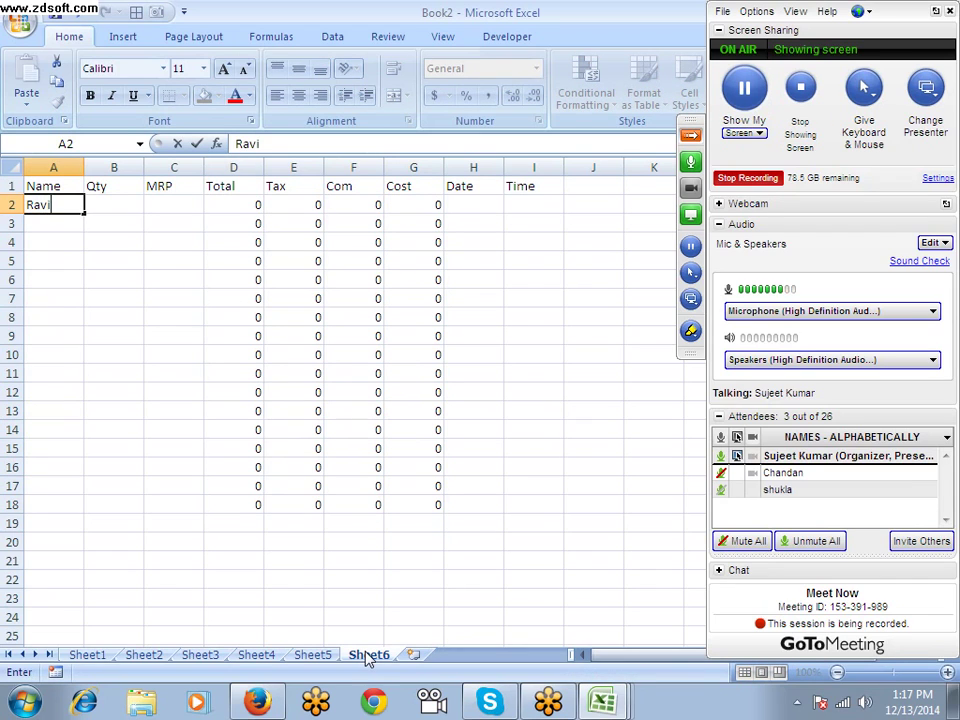
{"action": "key", "text": "Tab"}
{"action": "type", "text": "10"}
{"action": "key", "text": "Tab"}
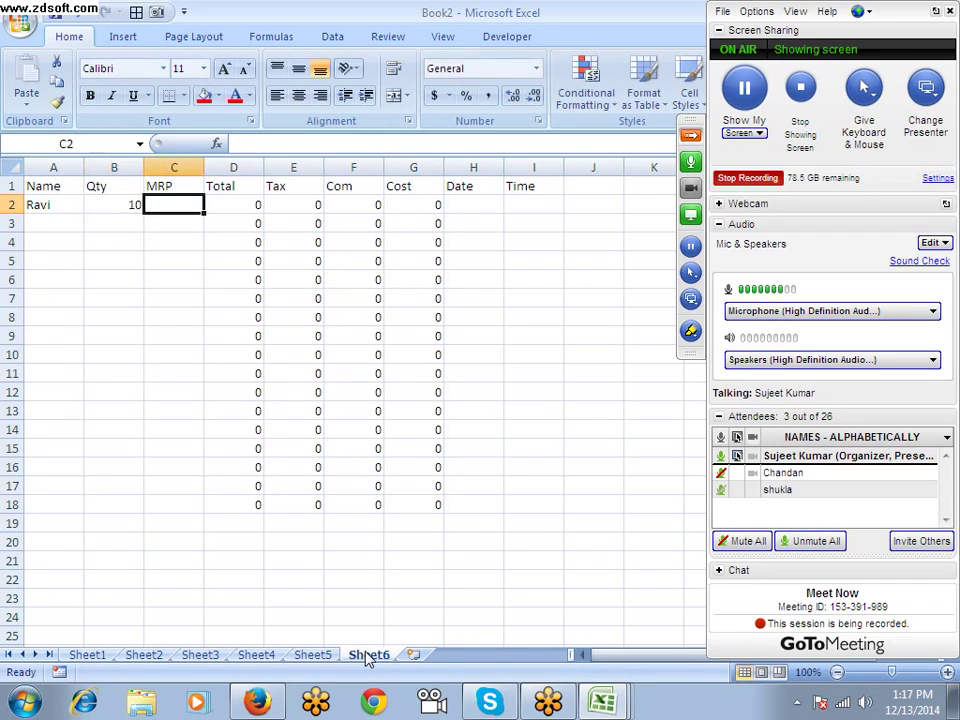
{"action": "type", "text": "60"}
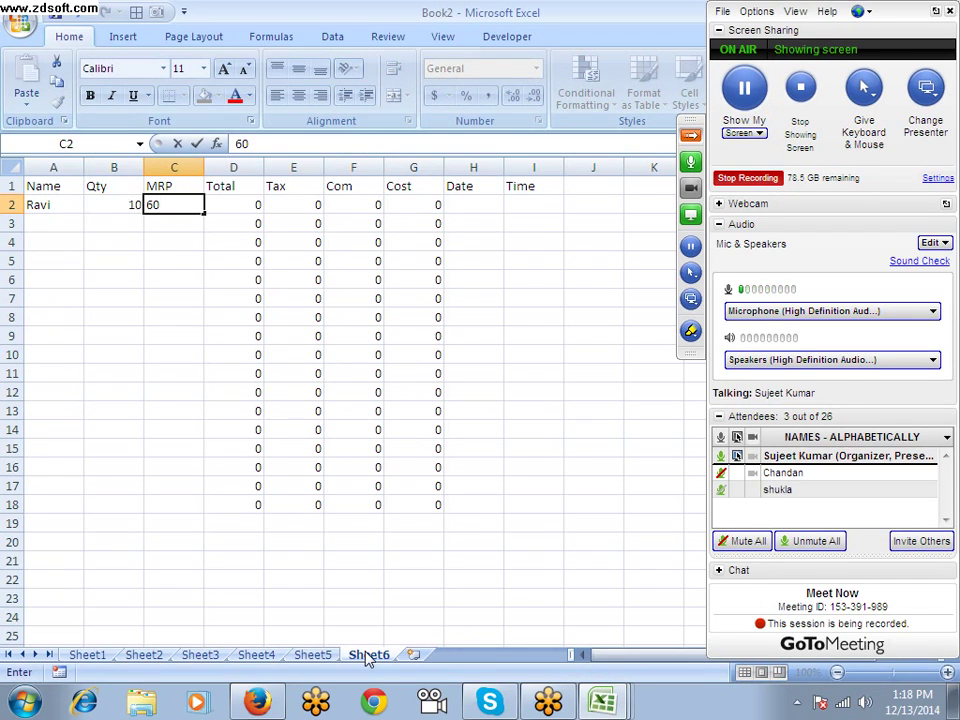
{"action": "key", "text": "Tab"}
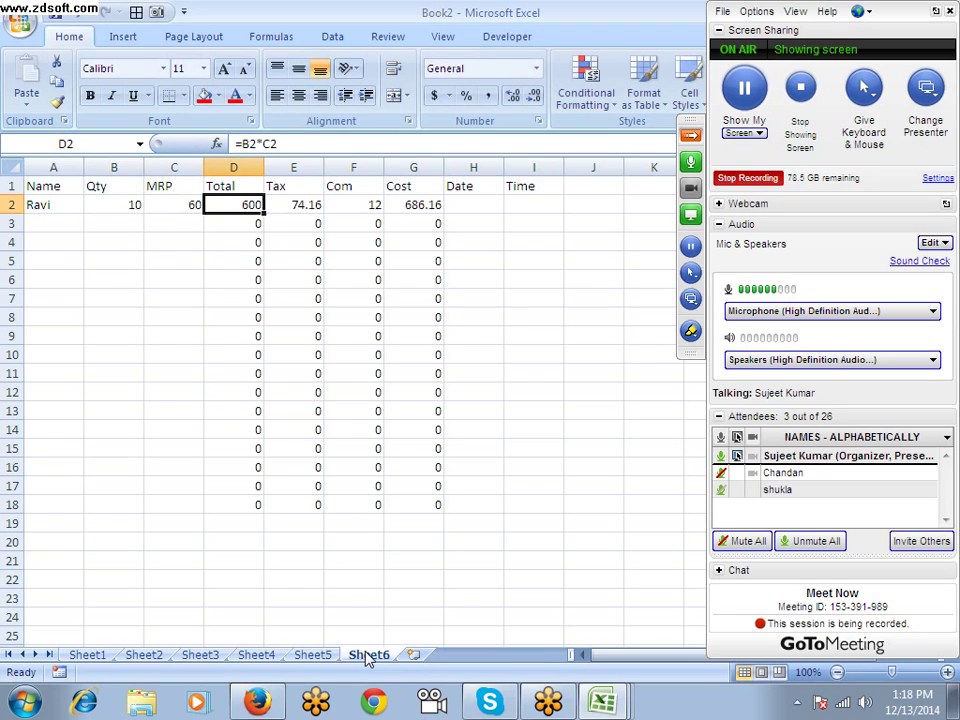
{"action": "key", "text": "Tab"}
{"action": "key", "text": "Tab"}
{"action": "key", "text": "Tab"}
{"action": "key", "text": "Tab"}
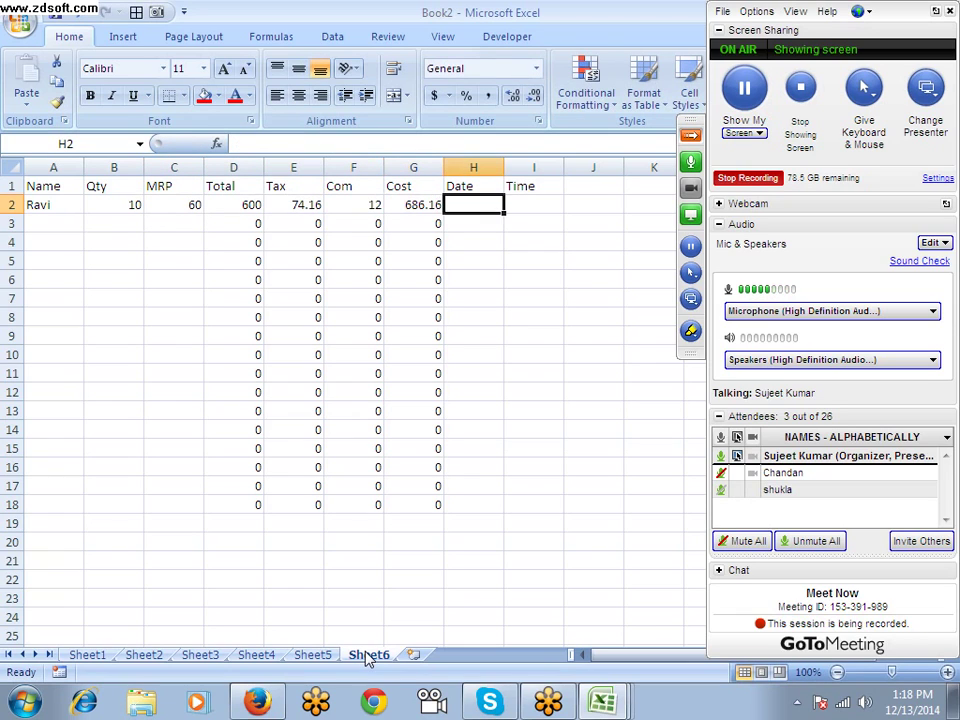
{"action": "key", "text": "ctrl+semicolon"}
{"action": "key", "text": "Tab"}
{"action": "key", "text": "ctrl+shift+semicolon"}
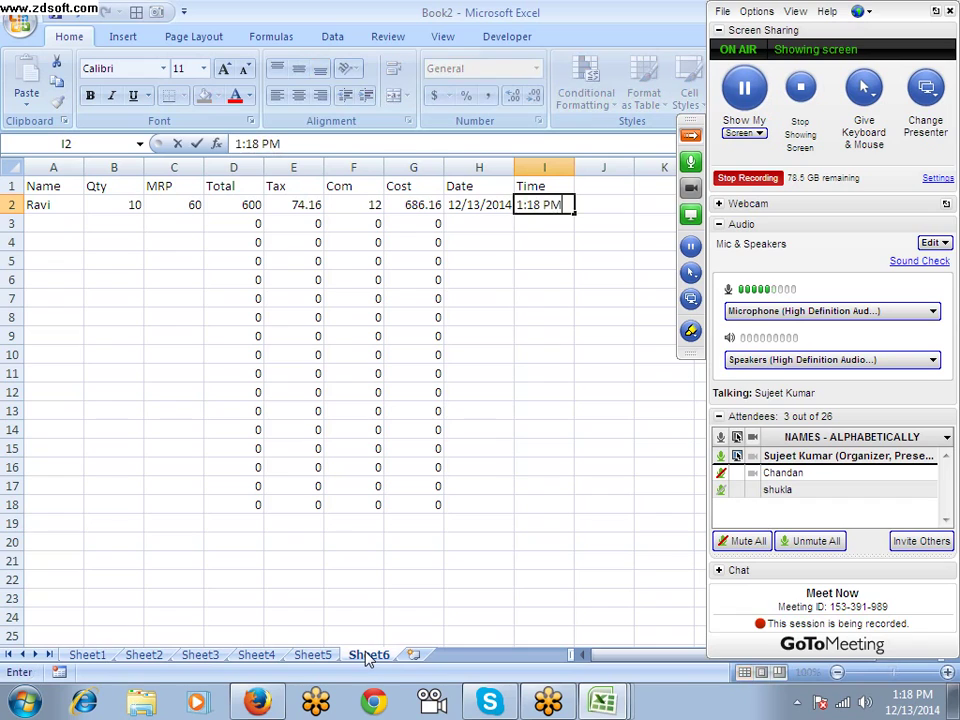
{"action": "key", "text": "Return"}
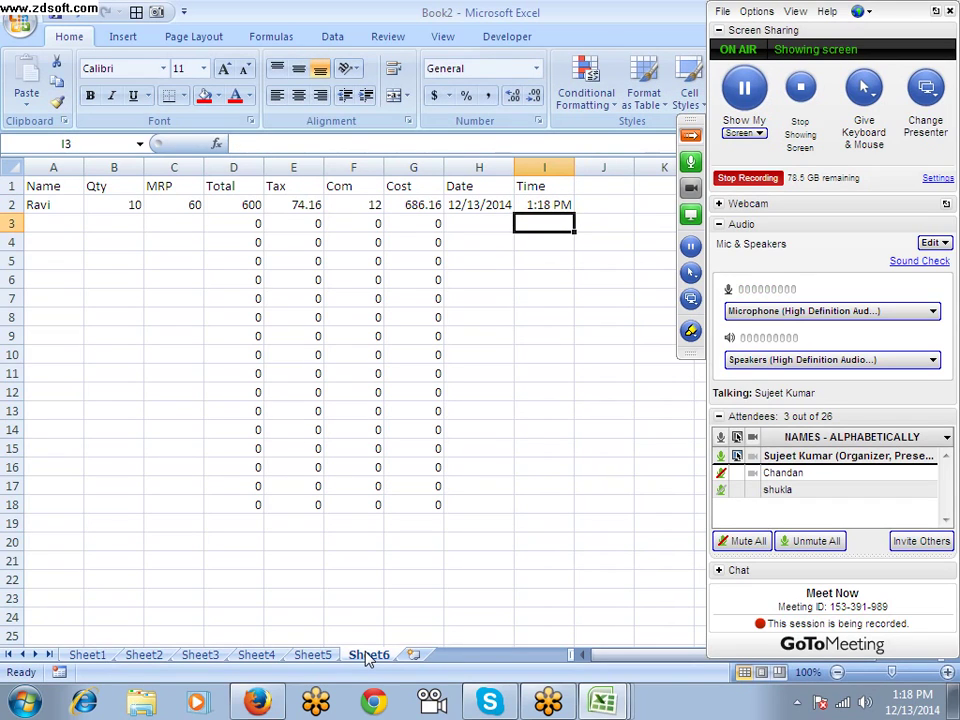
{"action": "key", "text": "Left"}
{"action": "key", "text": "Left"}
{"action": "key", "text": "Left"}
{"action": "key", "text": "Left"}
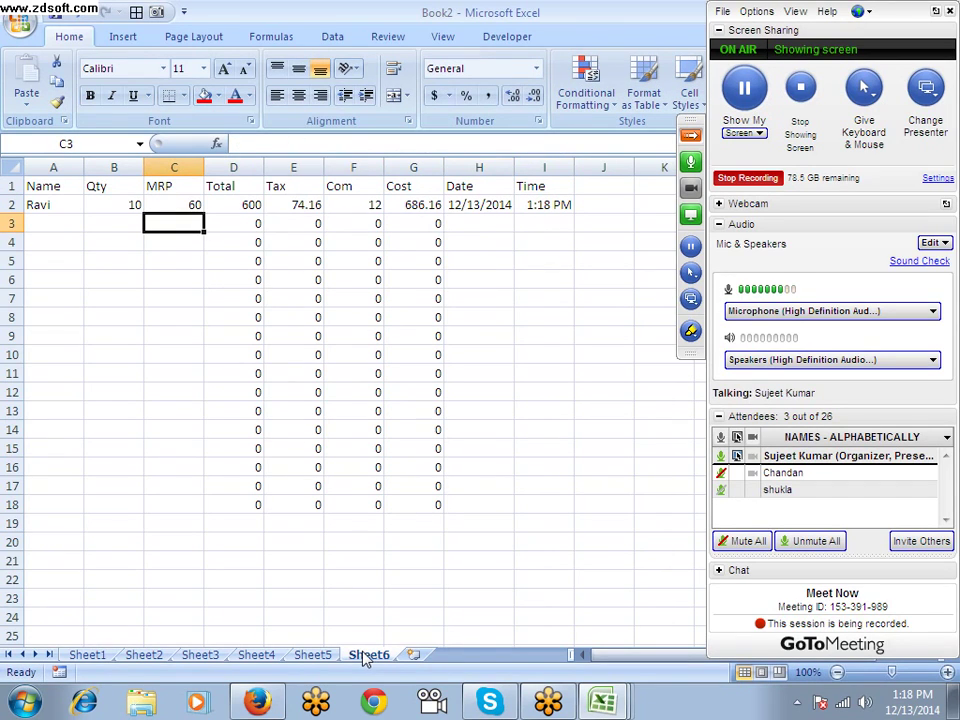
{"action": "left_click", "coordinate": [481, 220]}
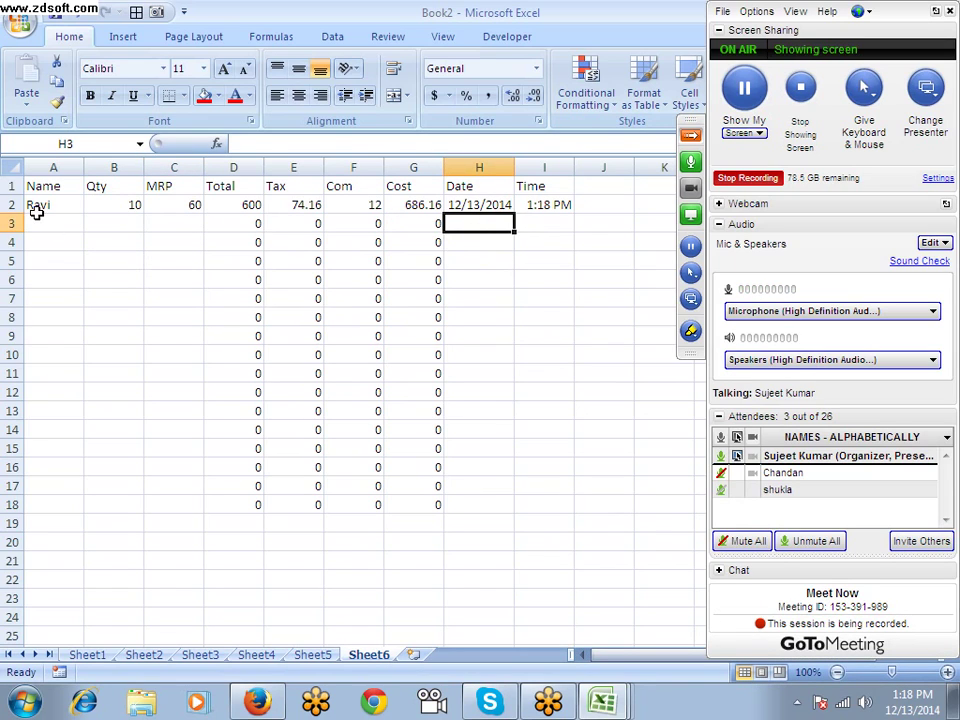
Step: Unlock every cell on Sheet6 through the Format Cells Protection settings
{"action": "left_click", "coordinate": [14, 168]}
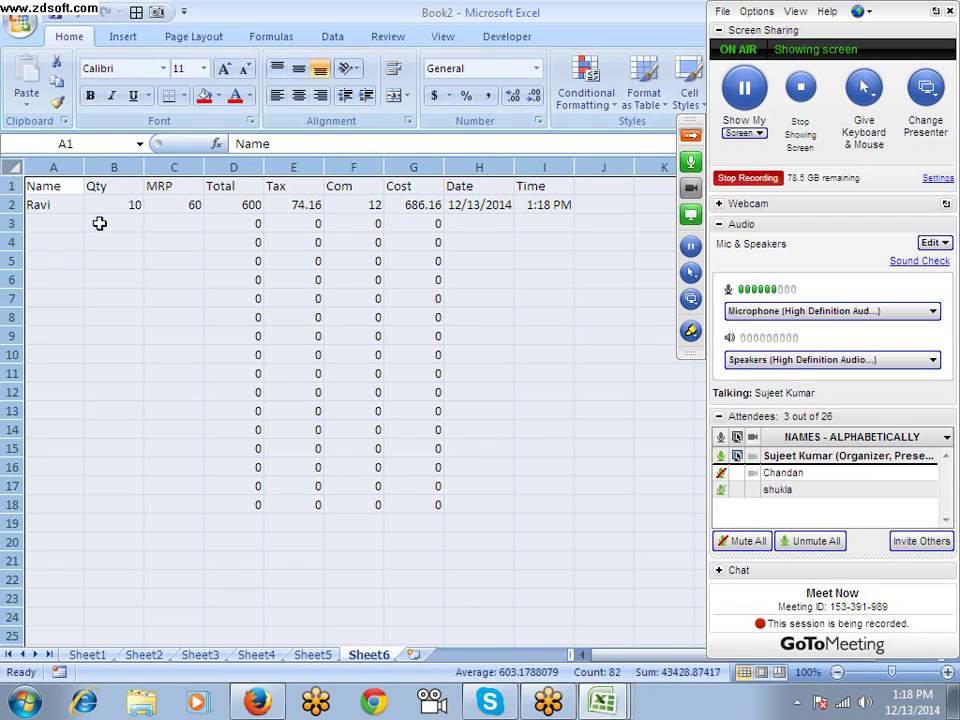
{"action": "right_click", "coordinate": [228, 278]}
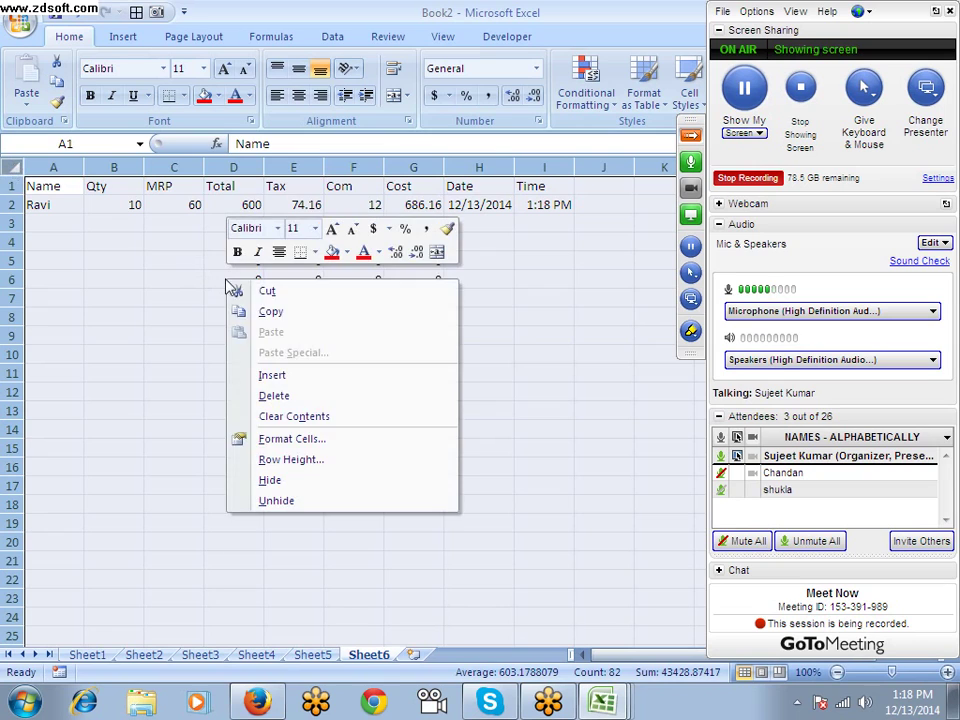
{"action": "left_click", "coordinate": [293, 438]}
{"action": "left_click", "coordinate": [66, 281]}
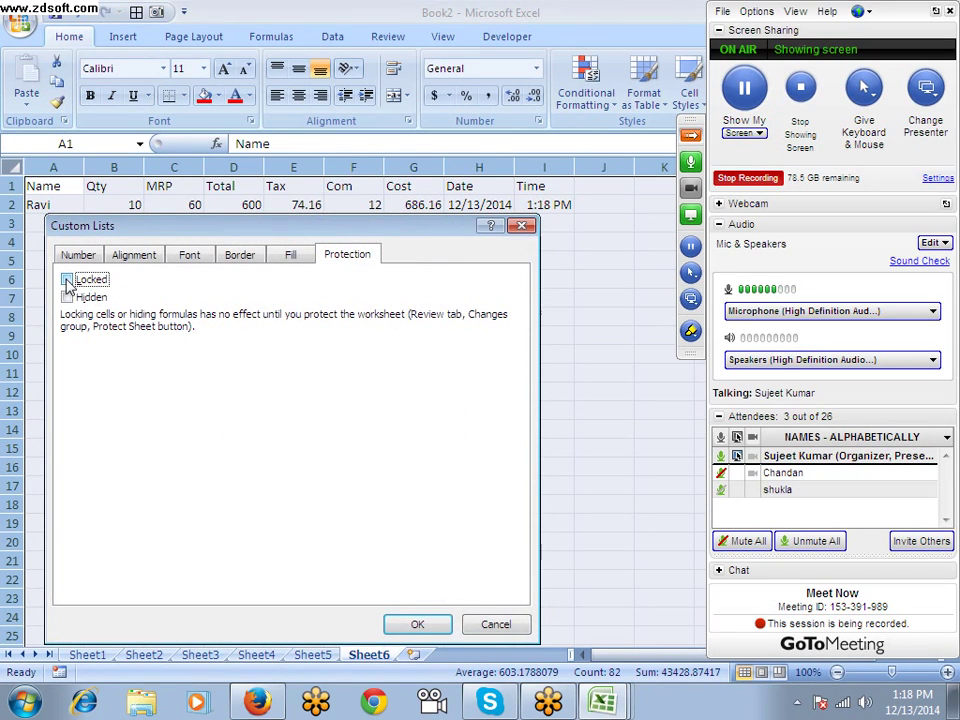
{"action": "left_click", "coordinate": [417, 624]}
{"action": "left_click", "coordinate": [293, 354]}
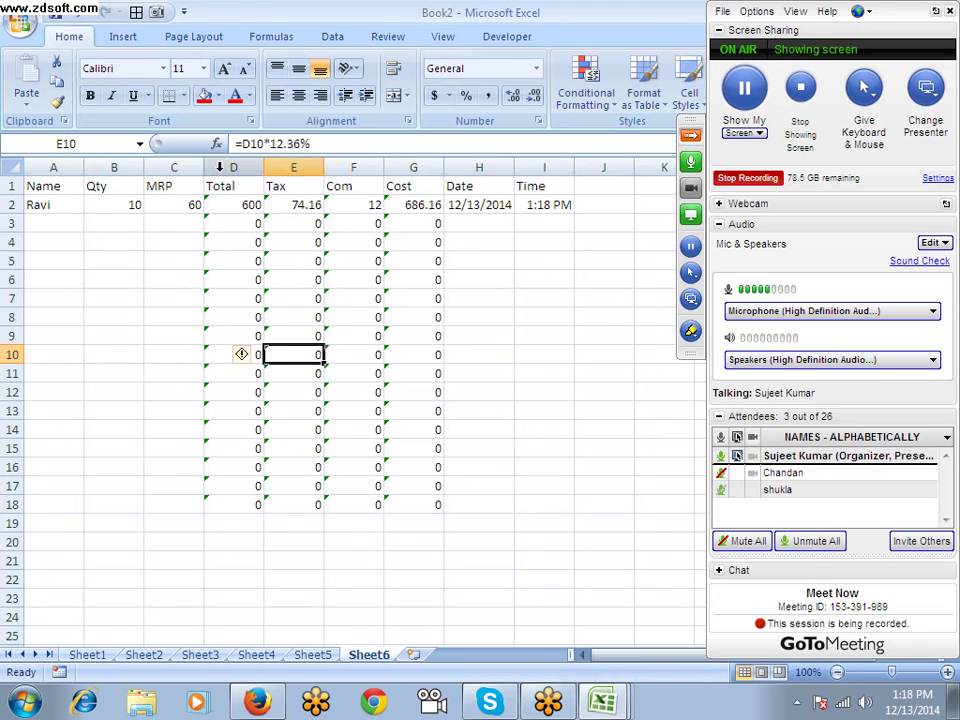
Step: Mark columns D–G (Total, Tax, Com, Cost) as locked cells
{"action": "left_click_drag", "start_coordinate": [220, 167], "coordinate": [410, 178]}
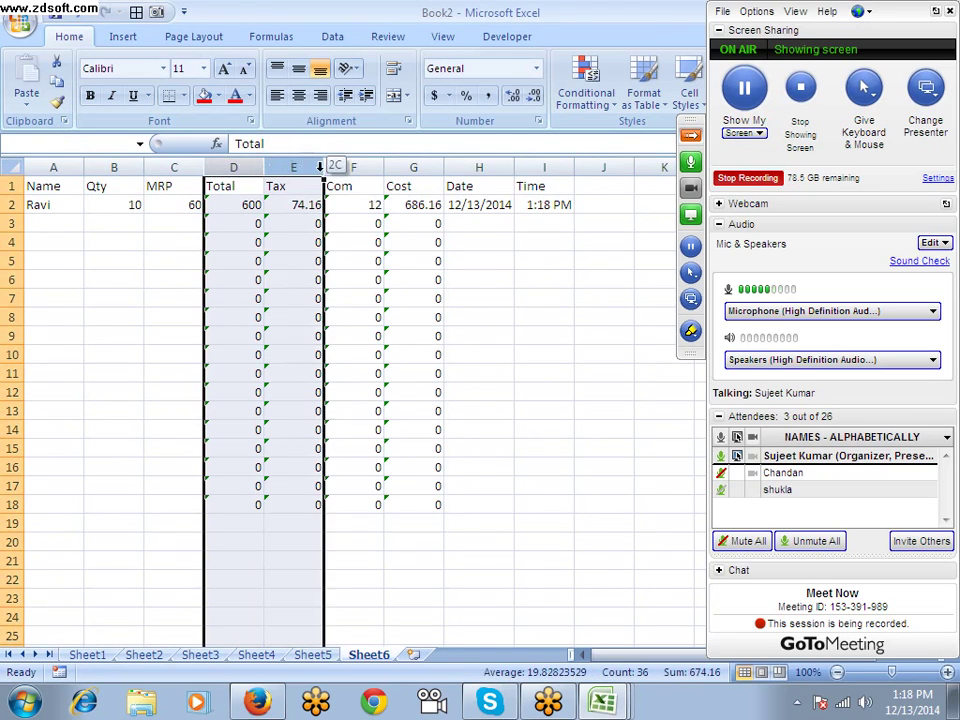
{"action": "right_click", "coordinate": [410, 178]}
{"action": "left_click", "coordinate": [475, 339]}
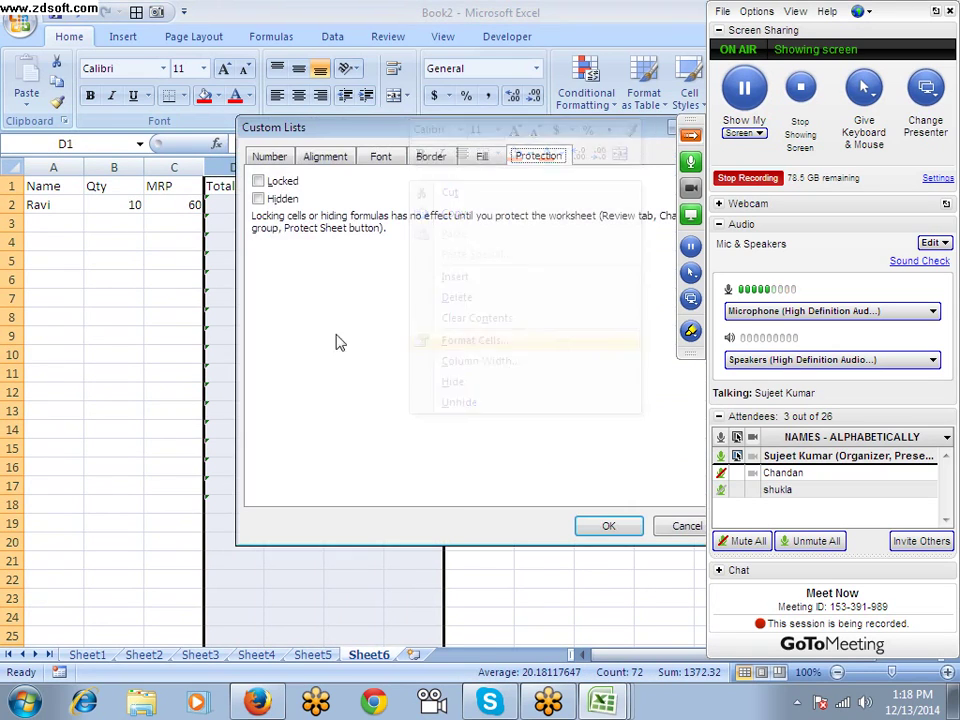
{"action": "left_click", "coordinate": [262, 182]}
{"action": "left_click", "coordinate": [609, 525]}
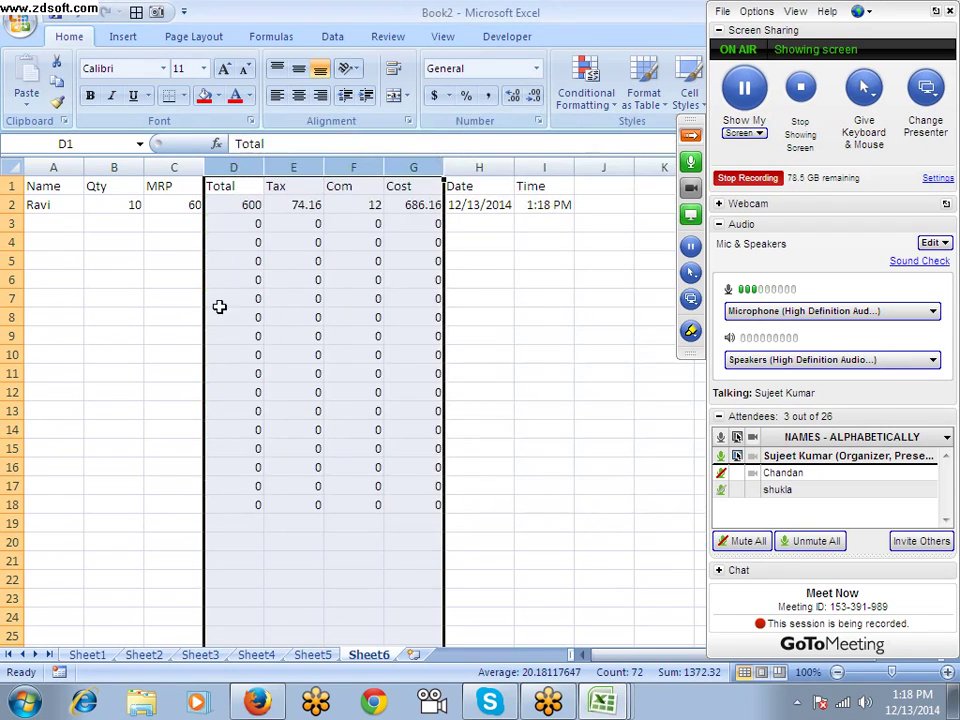
{"action": "left_click", "coordinate": [174, 279]}
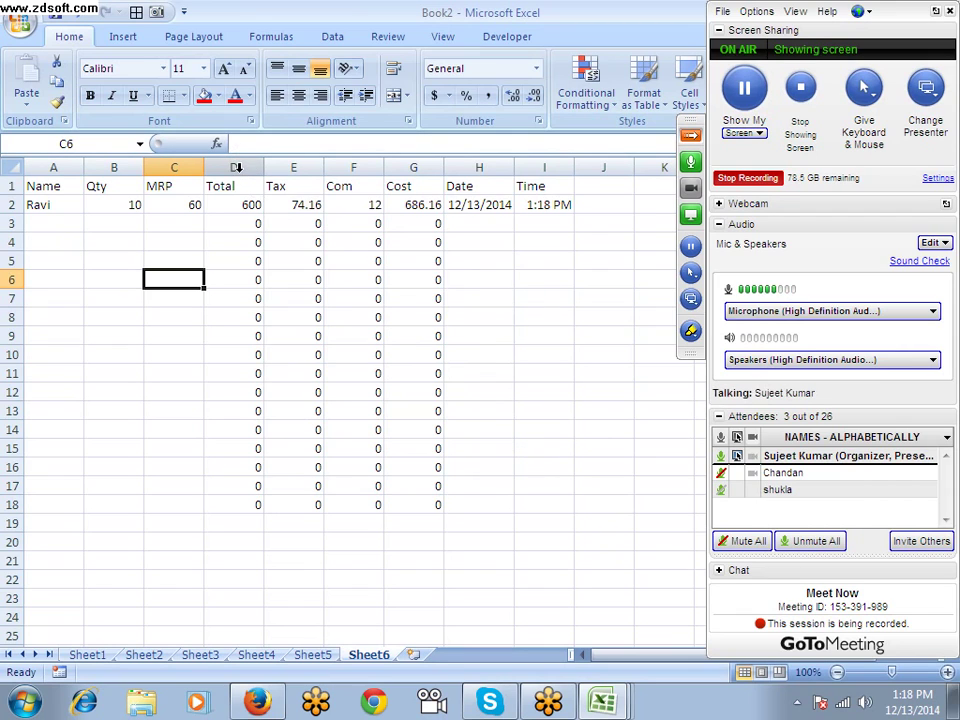
Step: Protect Sheet6 with the default permissions
{"action": "left_click_drag", "start_coordinate": [236, 167], "coordinate": [407, 166]}
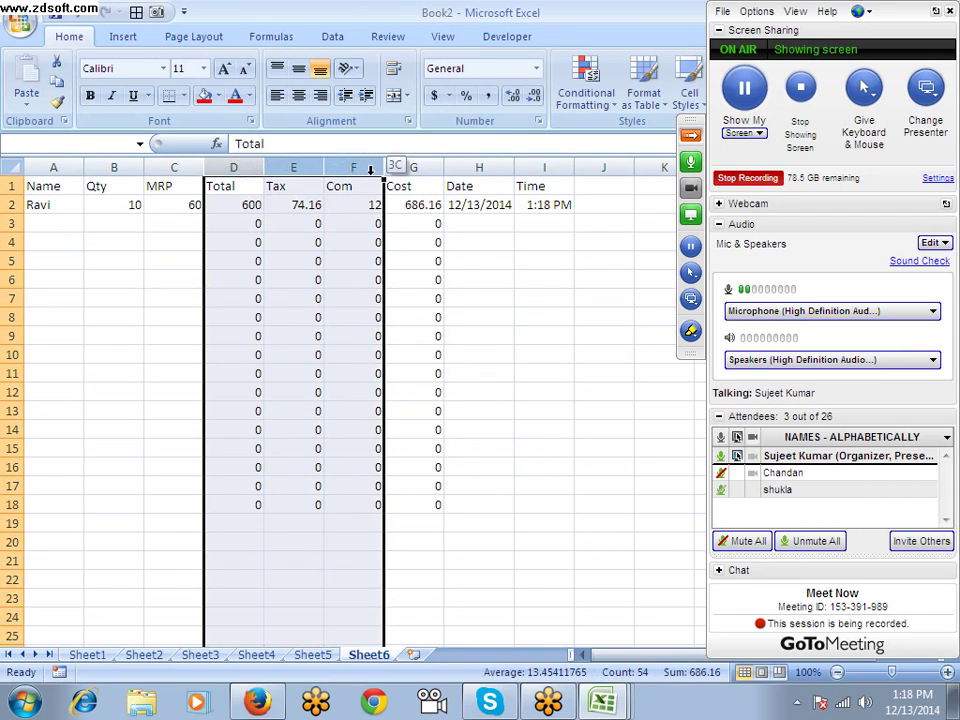
{"action": "left_click", "coordinate": [158, 256]}
{"action": "right_click", "coordinate": [368, 654]}
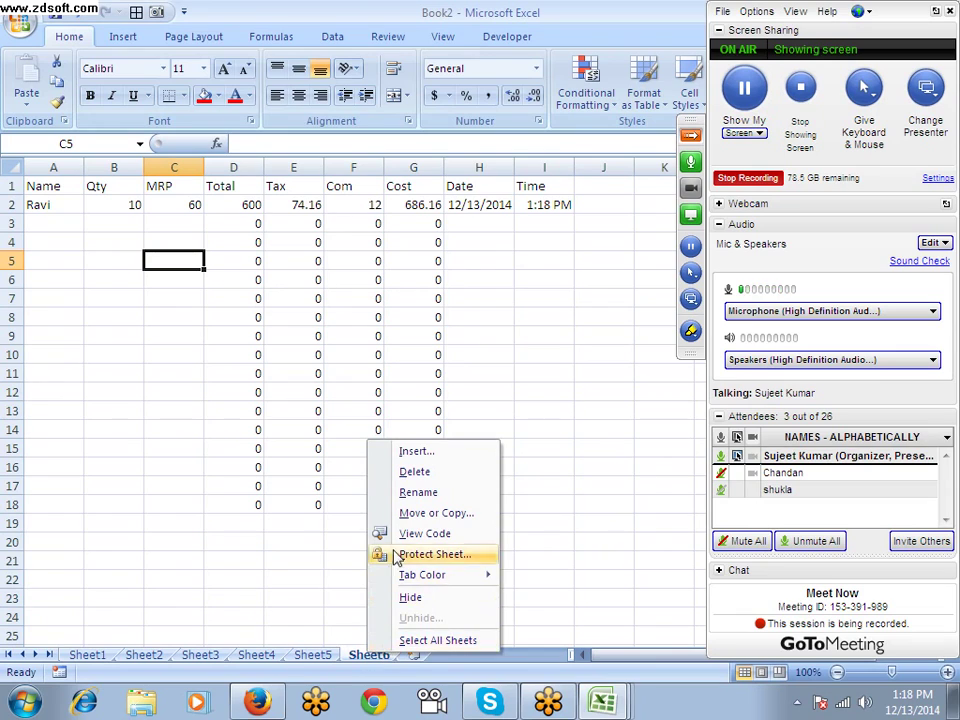
{"action": "left_click", "coordinate": [425, 554]}
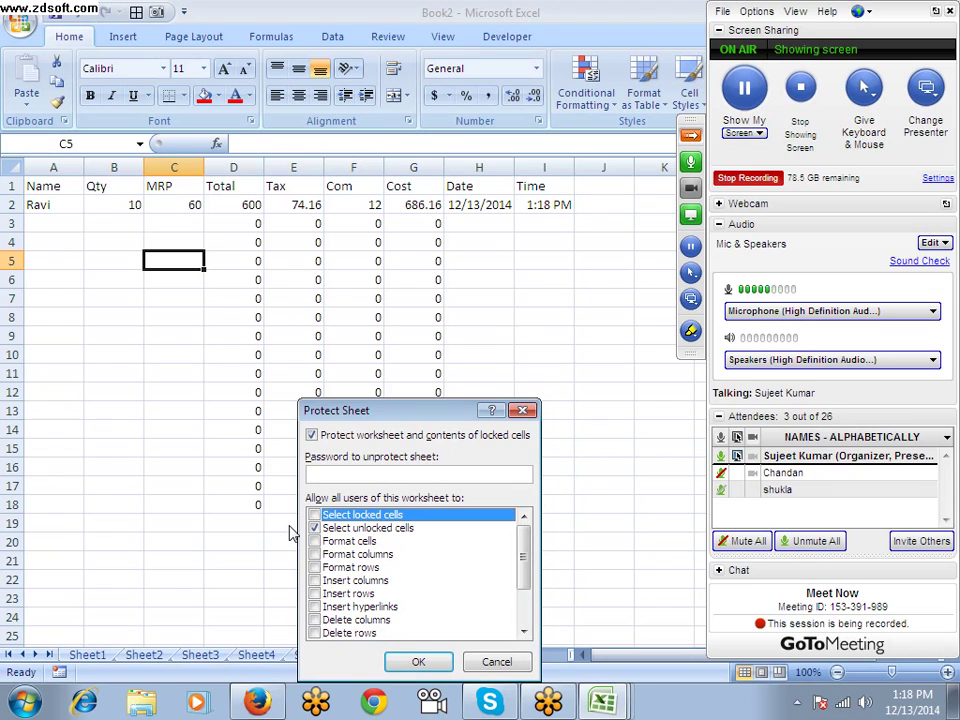
{"action": "left_click", "coordinate": [425, 661]}
Step: Enter a second customer in row 3 with Qty 30, MRP 25, and 65 in H3
{"action": "left_click", "coordinate": [69, 225]}
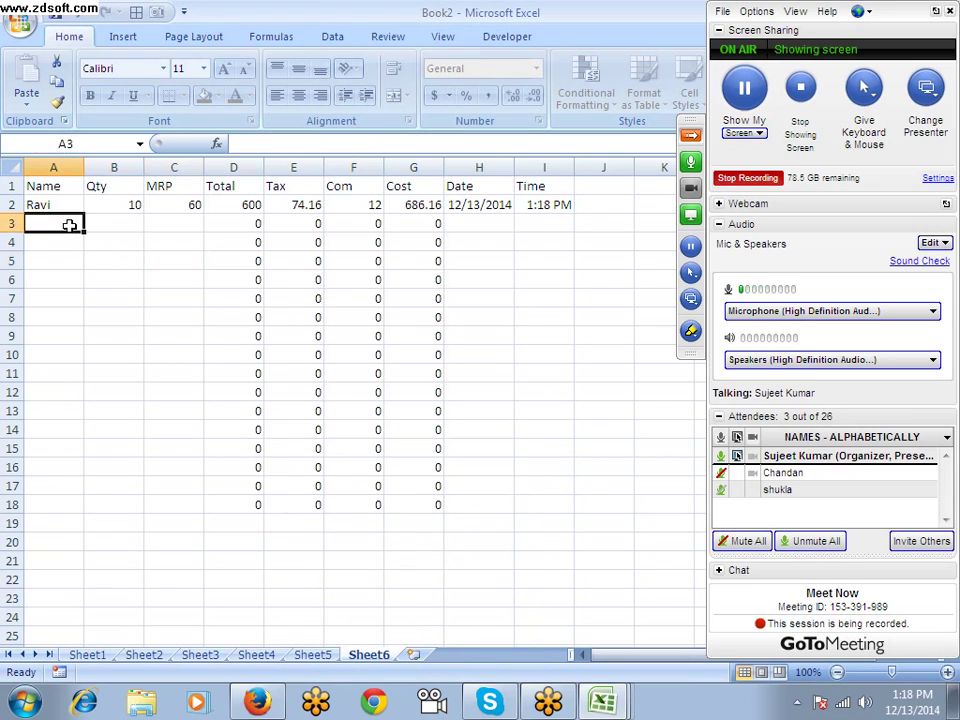
{"action": "type", "text": "Manish"}
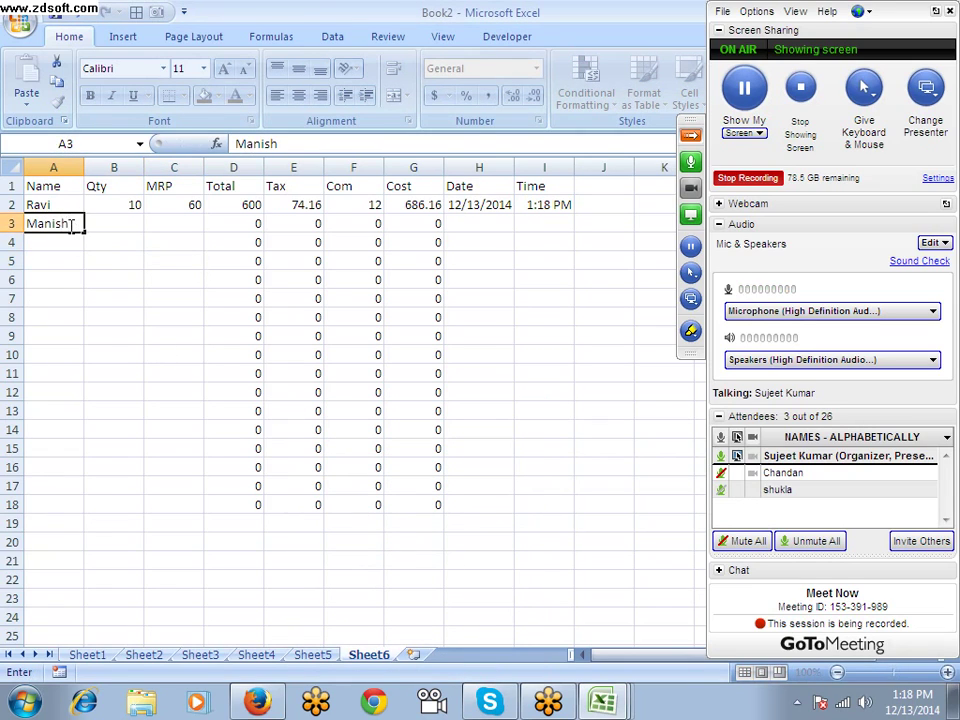
{"action": "key", "text": "Tab"}
{"action": "type", "text": "30"}
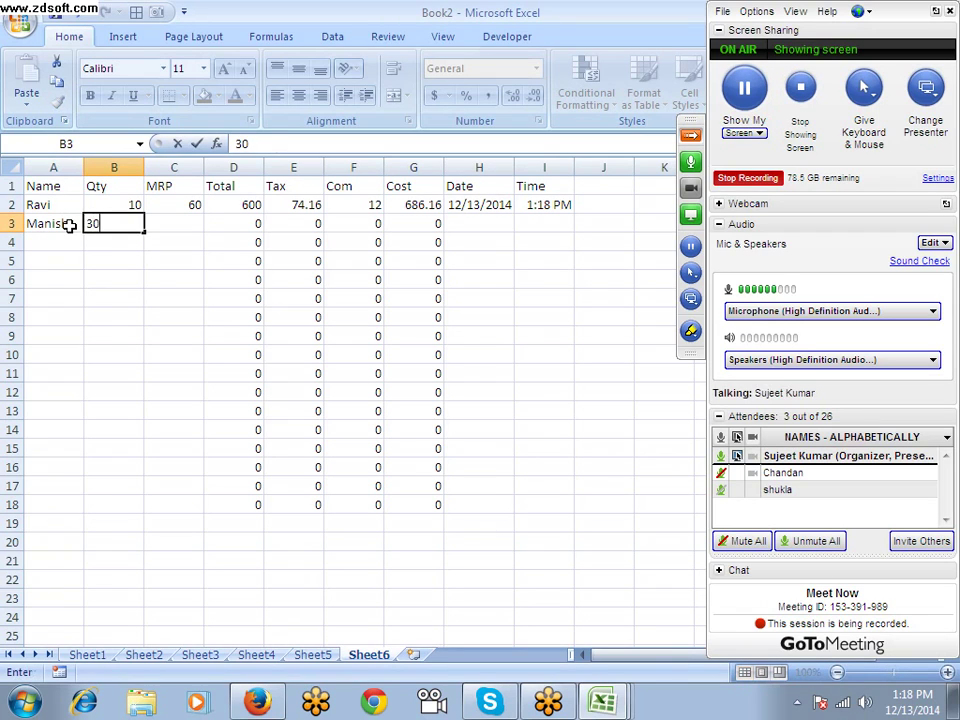
{"action": "key", "text": "Tab"}
{"action": "type", "text": "25"}
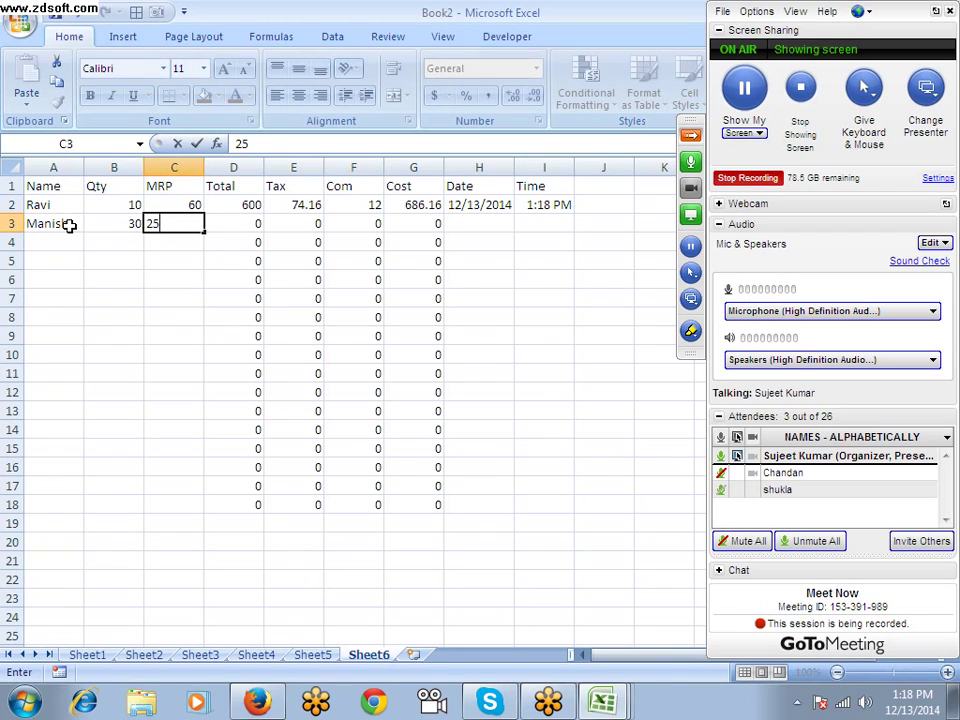
{"action": "key", "text": "Tab"}
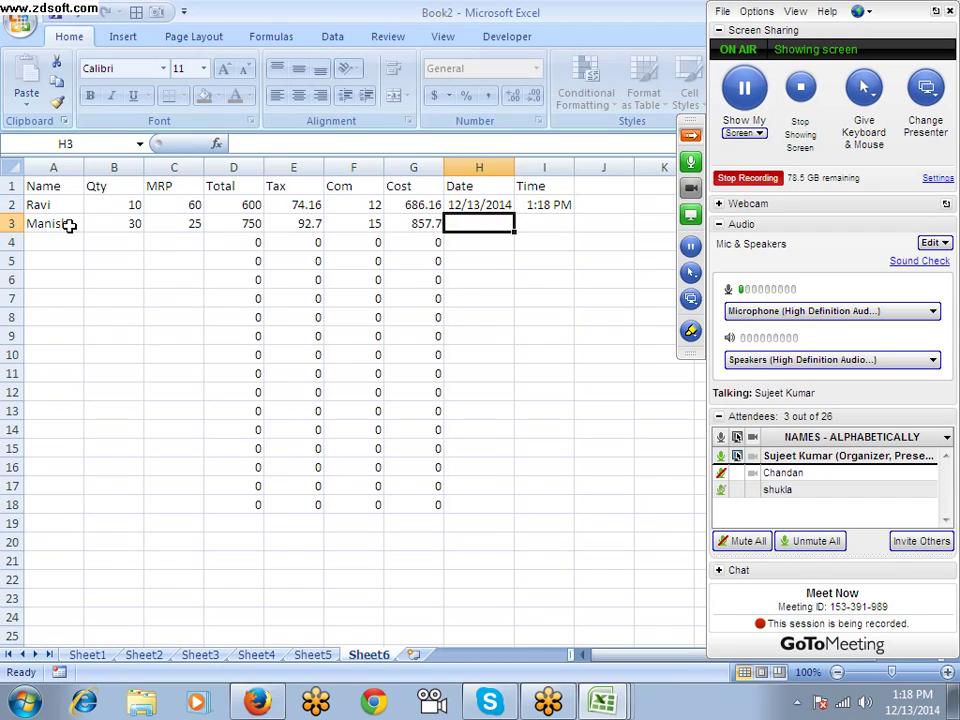
{"action": "type", "text": "65"}
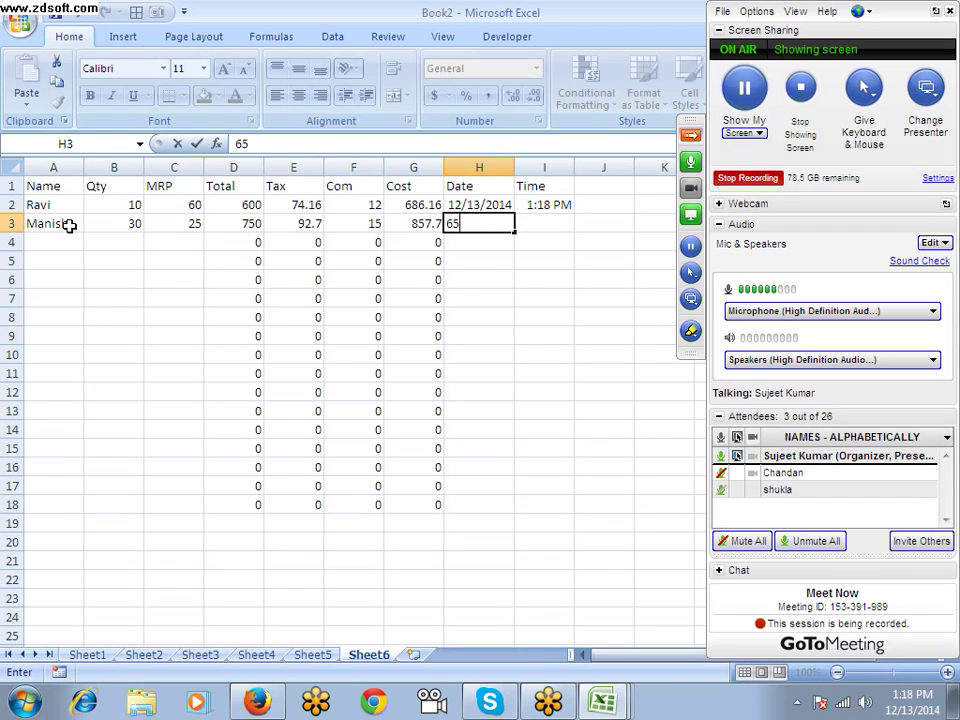
{"action": "key", "text": "Tab"}
Step: Insert today's date in H3 and the current time in I3
{"action": "key", "text": "shift+Tab"}
{"action": "key", "text": "ctrl+semicolon"}
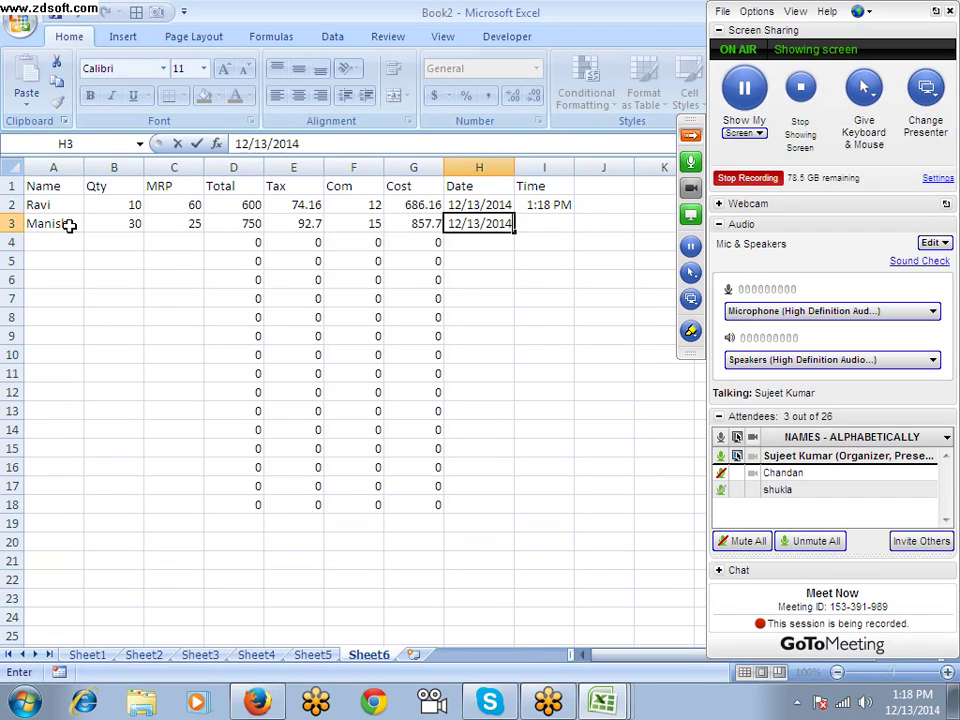
{"action": "key", "text": "Tab"}
{"action": "key", "text": "ctrl+shift+semicolon"}
{"action": "key", "text": "Left"}
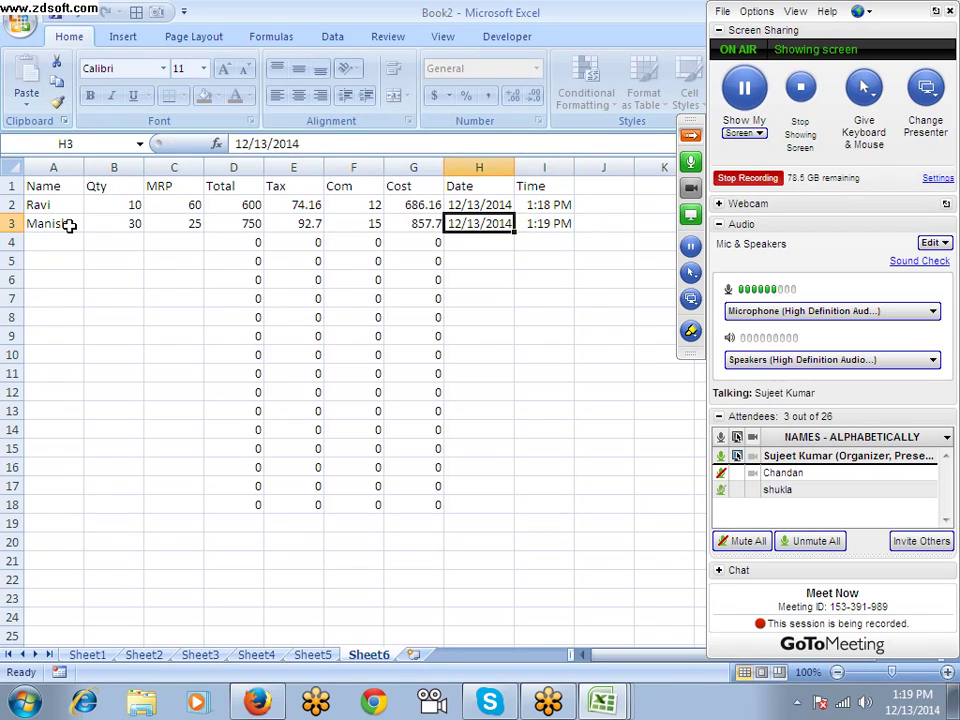
{"action": "key", "text": "Left"}
{"action": "key", "text": "Left"}
{"action": "key", "text": "Left"}
{"action": "key", "text": "Right"}
{"action": "key", "text": "Right"}
{"action": "key", "text": "Right"}
{"action": "key", "text": "Return"}
{"action": "key", "text": "Tab"}
{"action": "key", "text": "Tab"}
{"action": "key", "text": "Tab"}
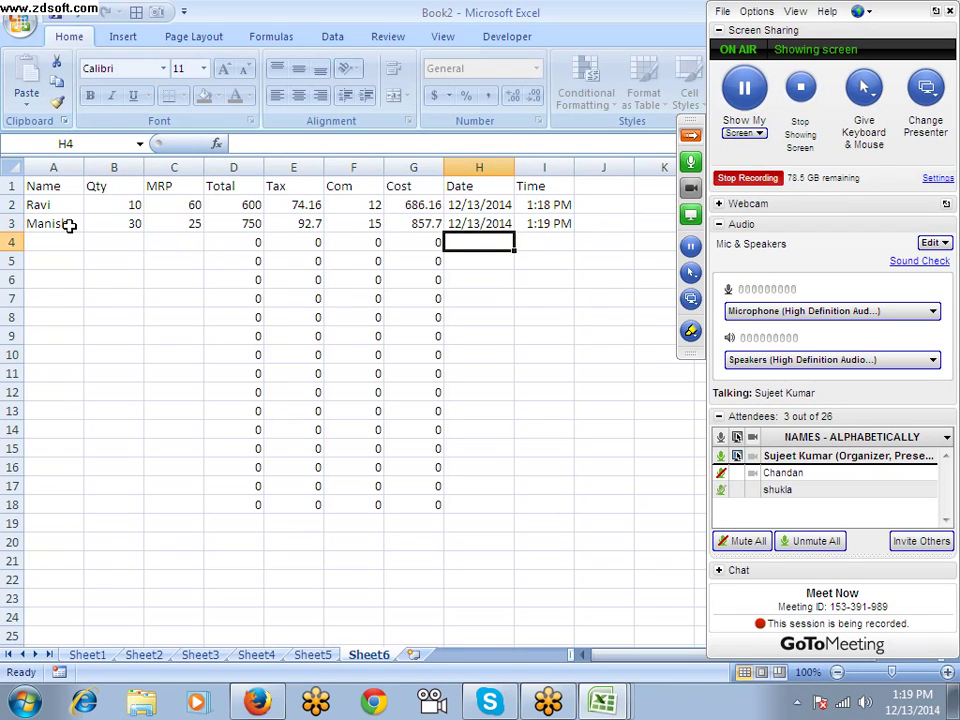
Step: Paste Sheet6's A1:I5 billing table into a new Sheet7 and autofit Date column H
{"action": "left_click_drag", "start_coordinate": [45, 186], "coordinate": [538, 255]}
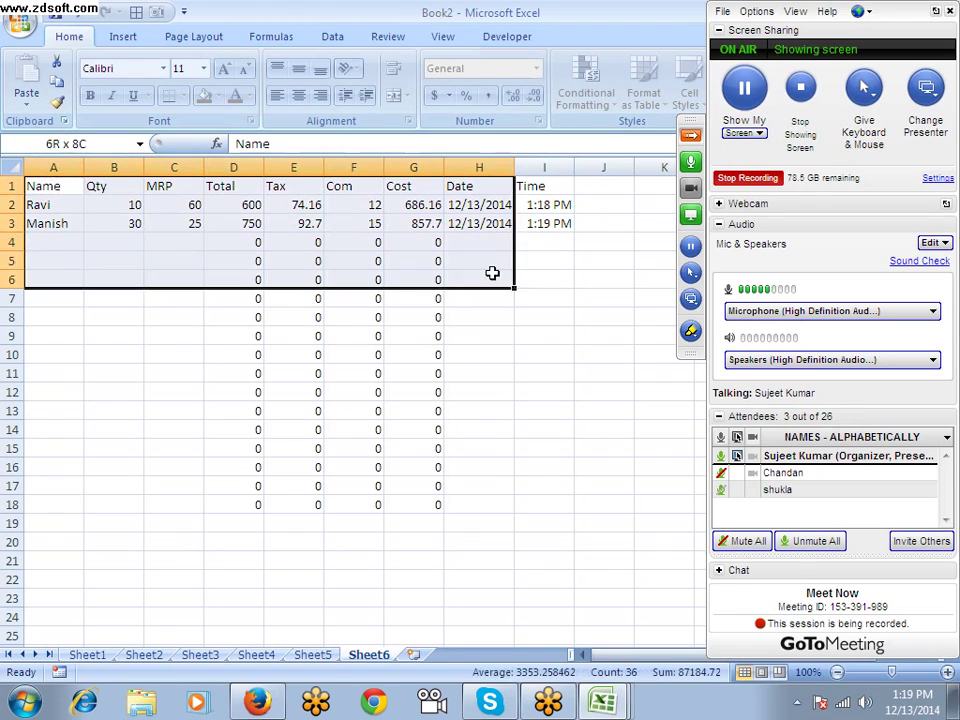
{"action": "key", "text": "ctrl+c"}
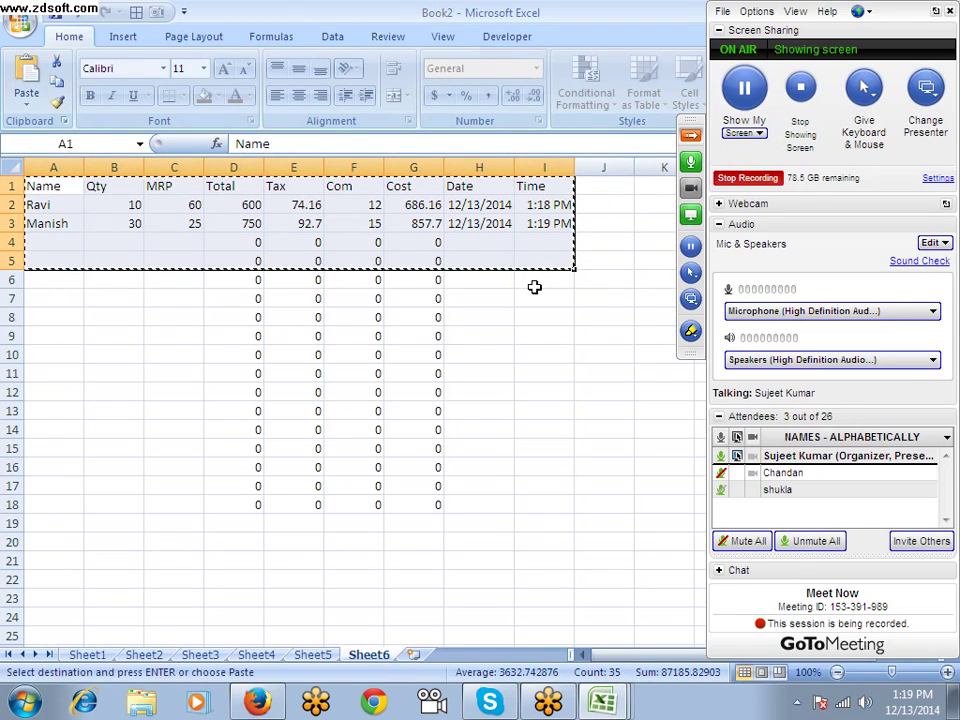
{"action": "left_click", "coordinate": [413, 654]}
{"action": "key", "text": "ctrl+v"}
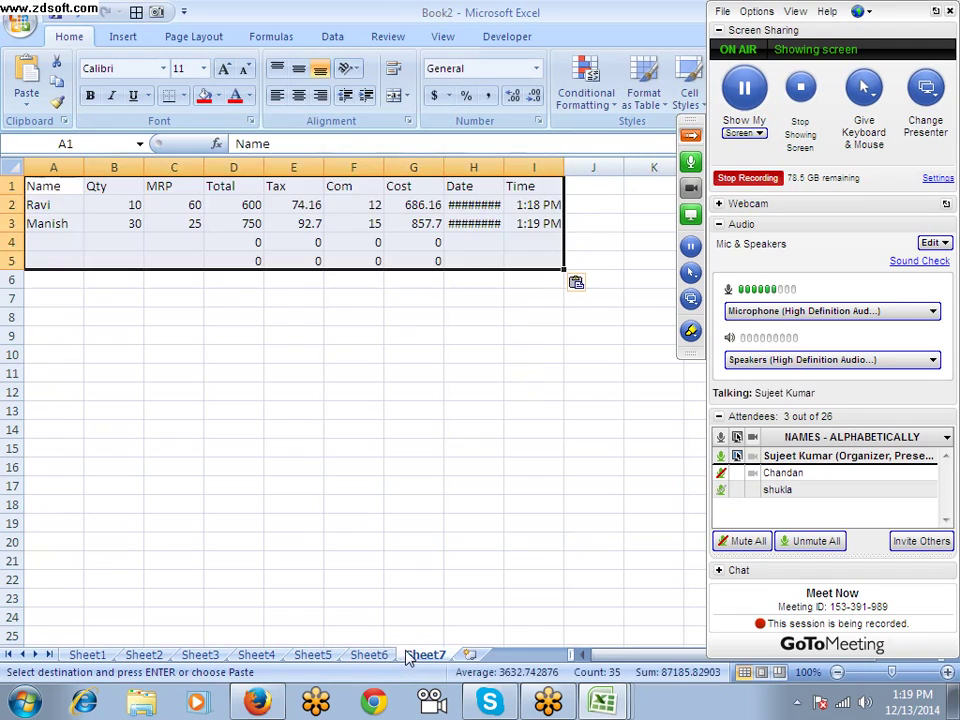
{"action": "left_click", "coordinate": [270, 228]}
{"action": "left_click", "coordinate": [256, 220]}
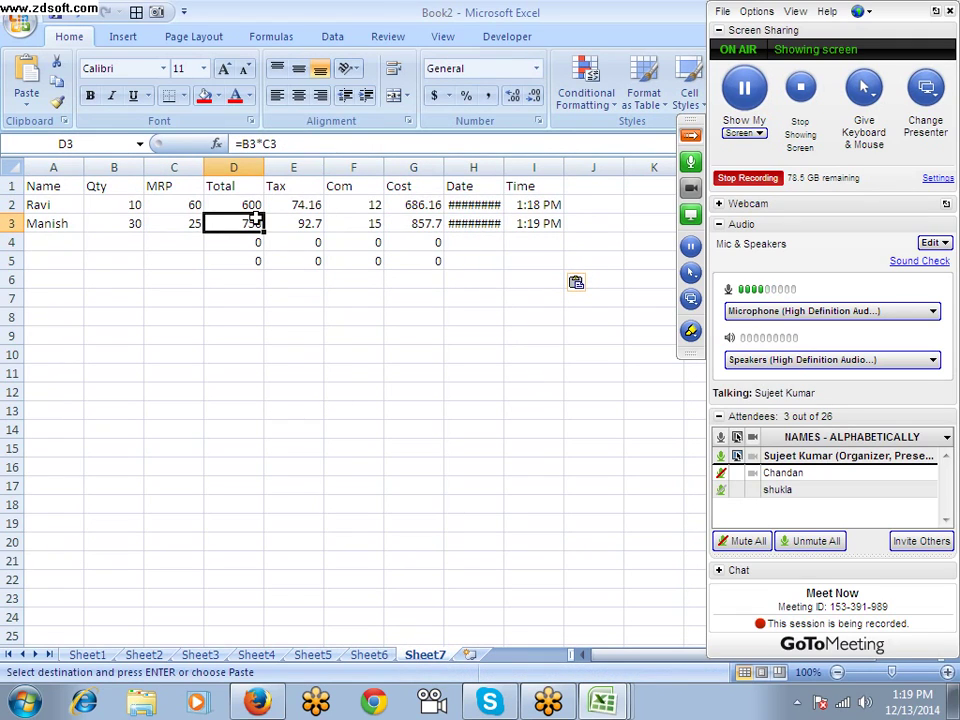
{"action": "double_click", "coordinate": [504, 165]}
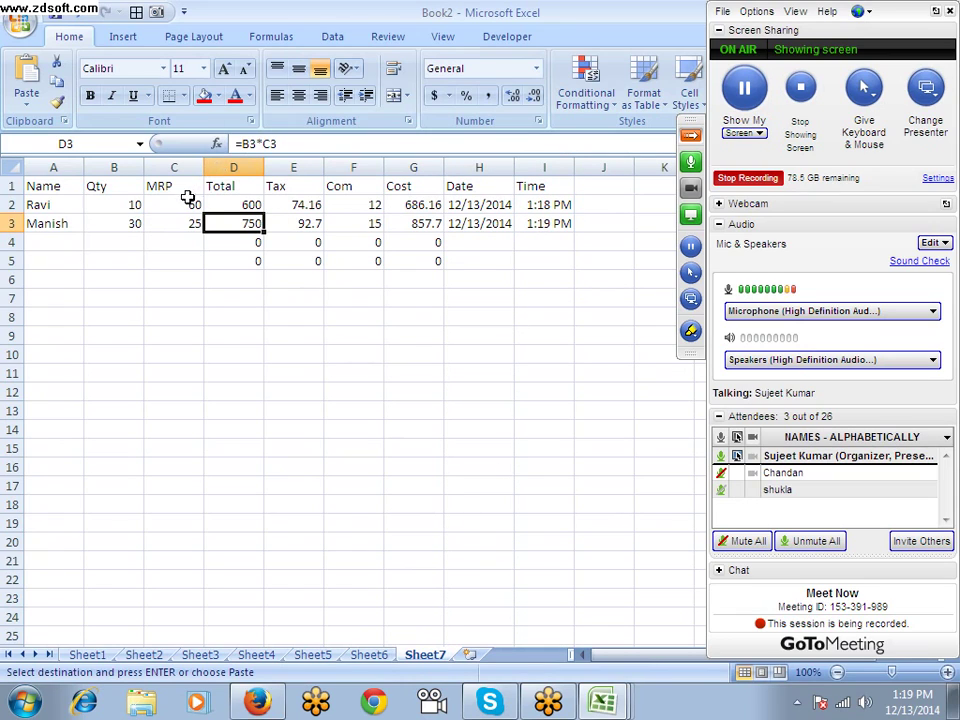
Step: Set the formula cells D2:G5 on Sheet7 to Hidden
{"action": "left_click", "coordinate": [221, 200]}
{"action": "left_click_drag", "start_coordinate": [221, 200], "coordinate": [392, 250]}
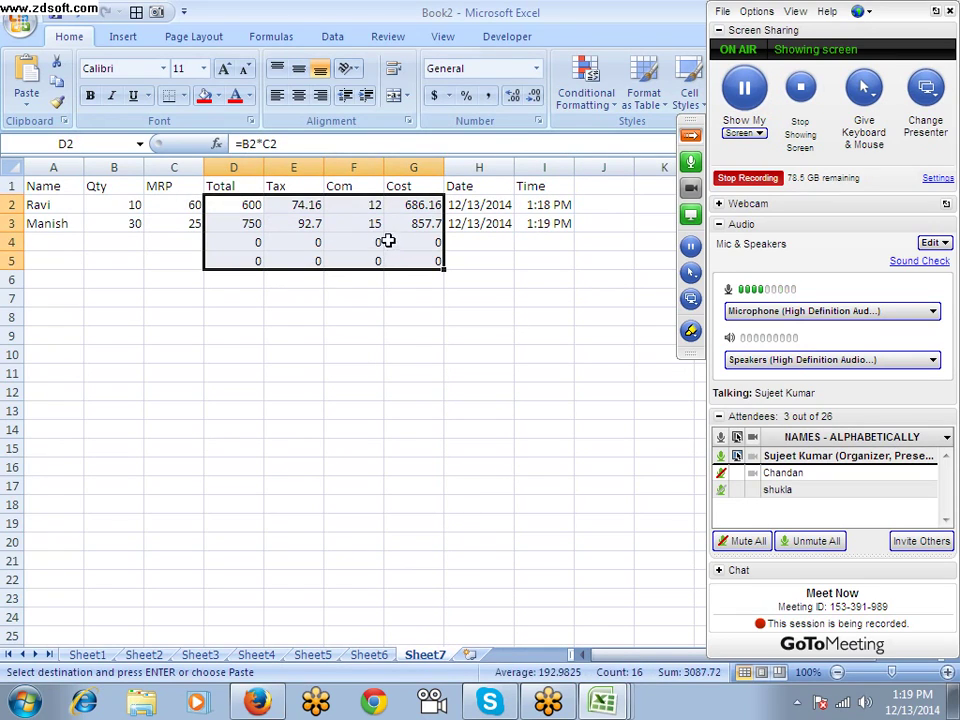
{"action": "right_click", "coordinate": [392, 244]}
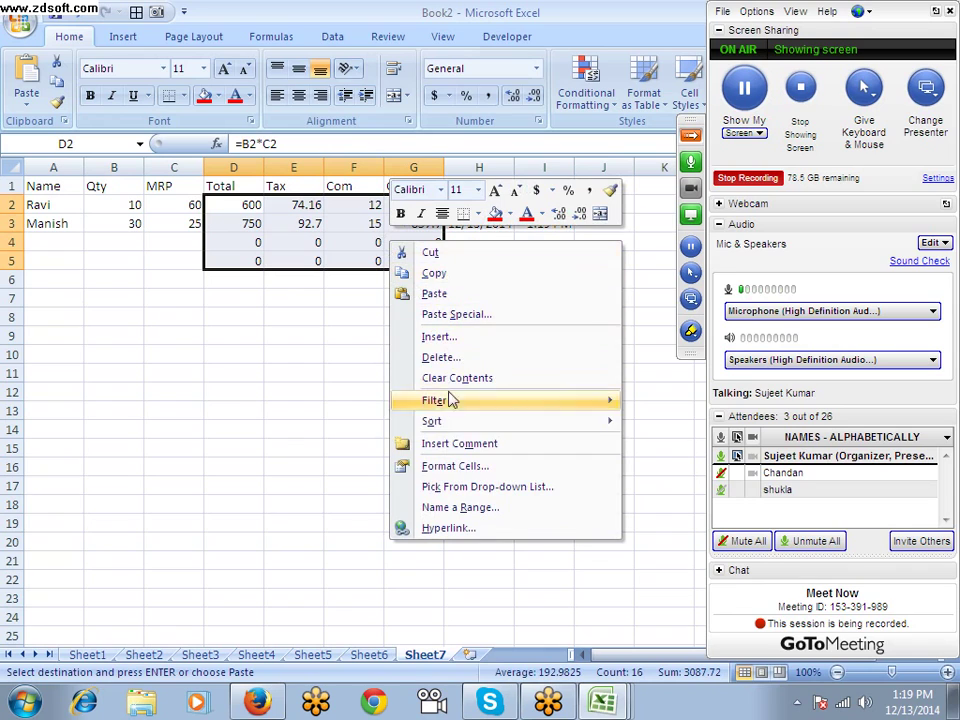
{"action": "left_click", "coordinate": [451, 467]}
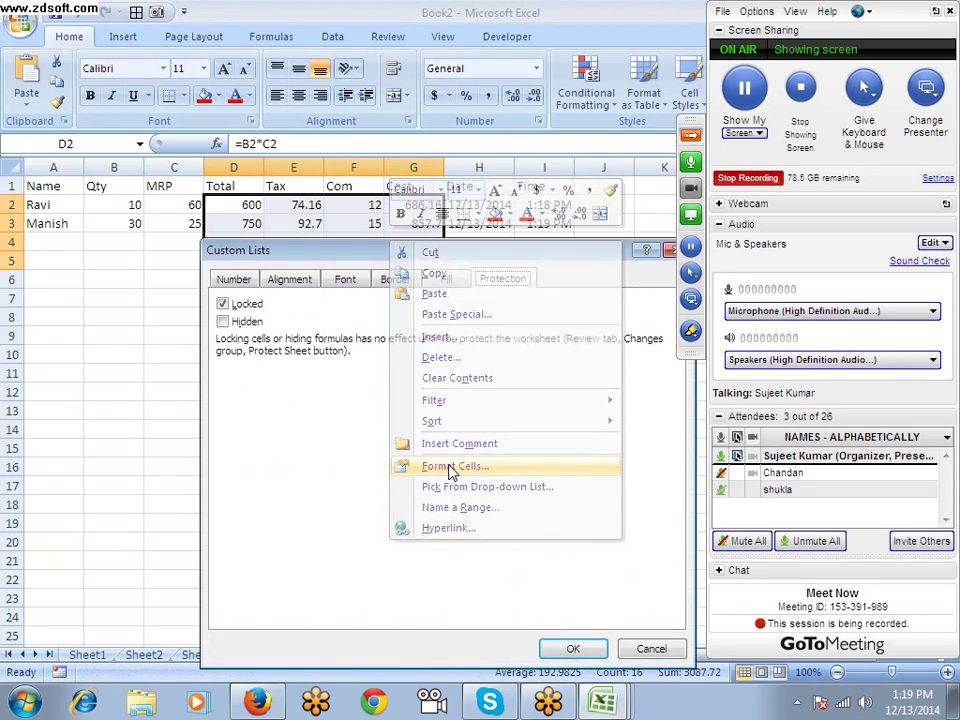
{"action": "left_click", "coordinate": [223, 322]}
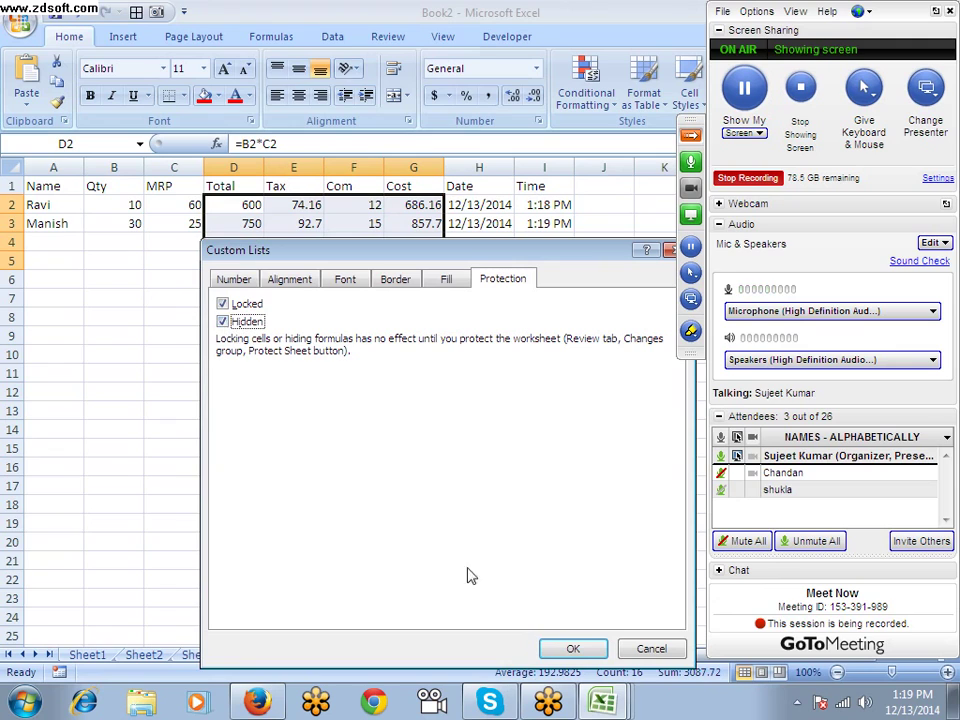
{"action": "left_click", "coordinate": [572, 648]}
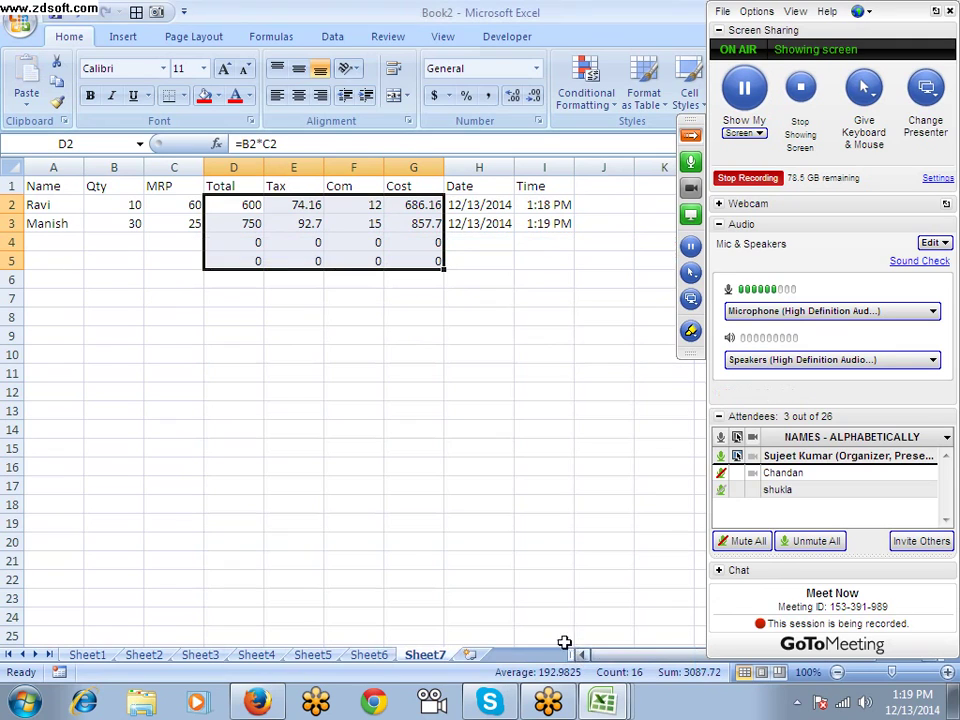
Step: Protect Sheet7 with the default permissions
{"action": "right_click", "coordinate": [424, 655]}
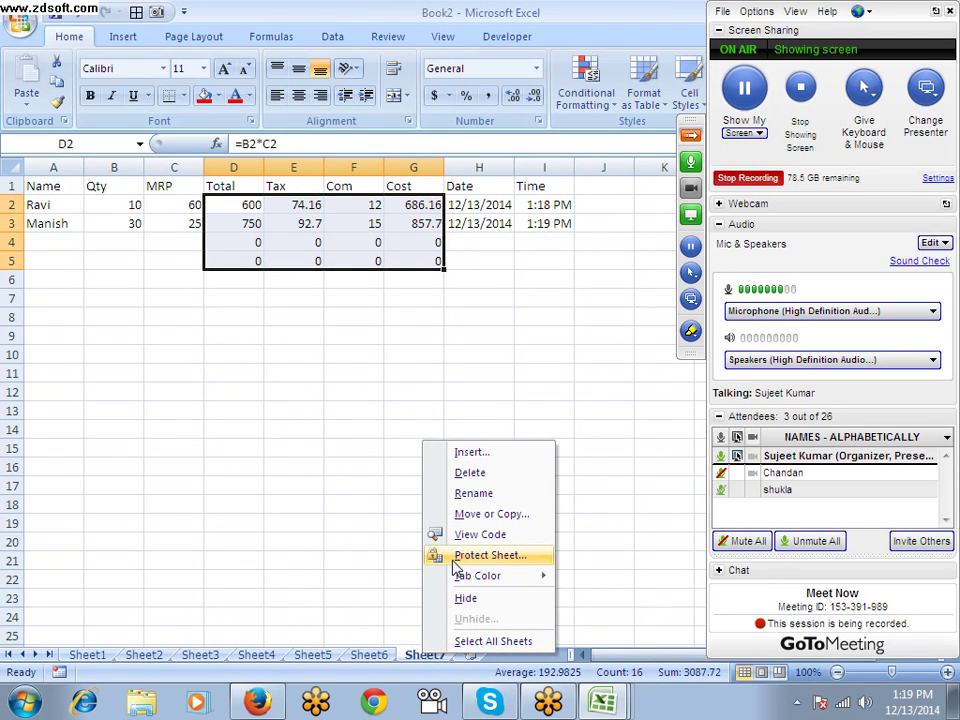
{"action": "left_click", "coordinate": [454, 560]}
{"action": "left_click", "coordinate": [441, 656]}
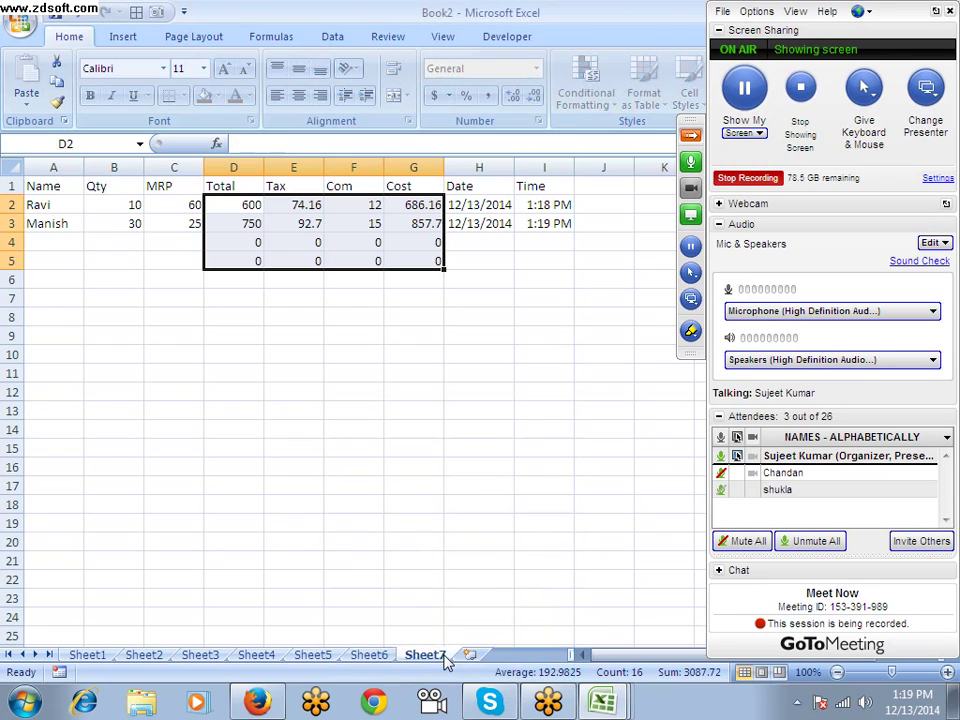
{"action": "left_click", "coordinate": [250, 201]}
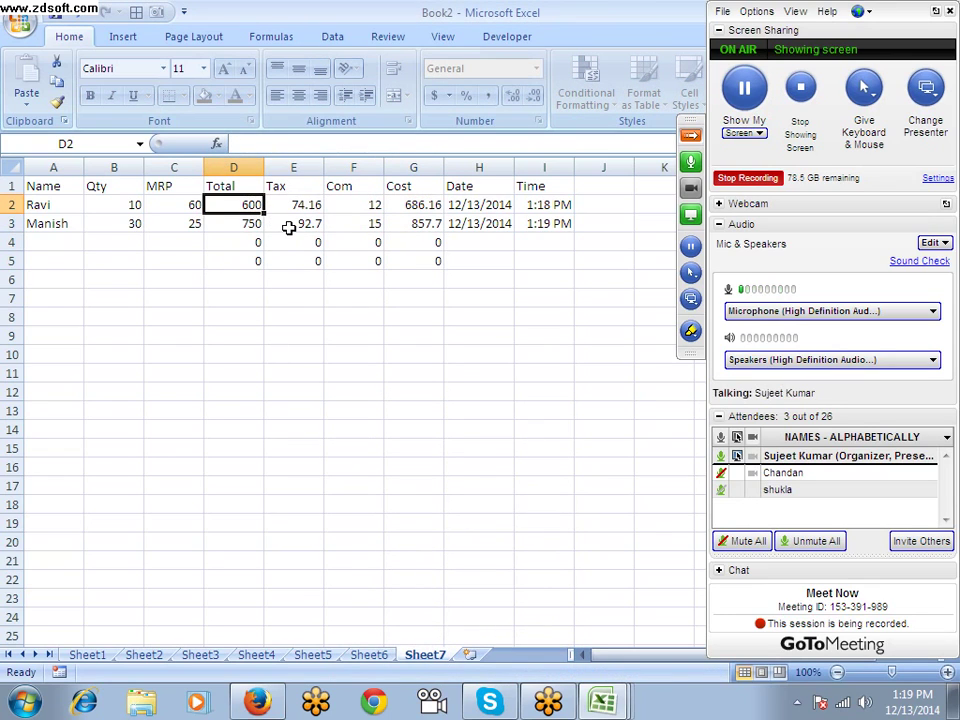
Step: Copy Sheet7's D1:H6 Total-to-Date block into a new Sheet8
{"action": "key", "text": "Right"}
{"action": "key", "text": "Right"}
{"action": "key", "text": "Right"}
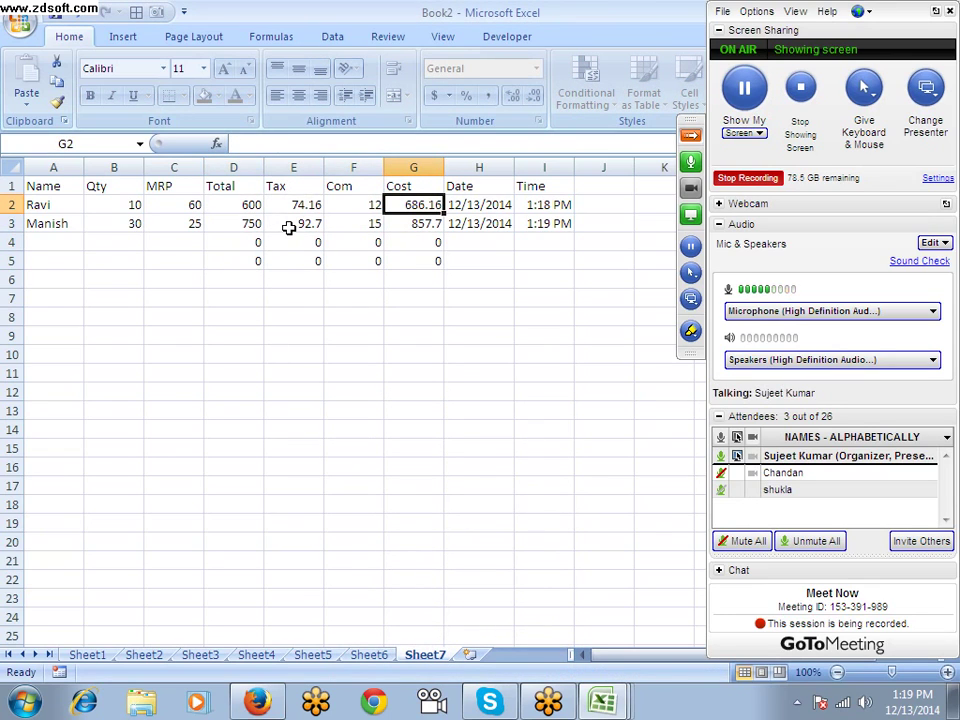
{"action": "key", "text": "Left"}
{"action": "key", "text": "Left"}
{"action": "key", "text": "Left"}
{"action": "key", "text": "Left"}
{"action": "key", "text": "Left"}
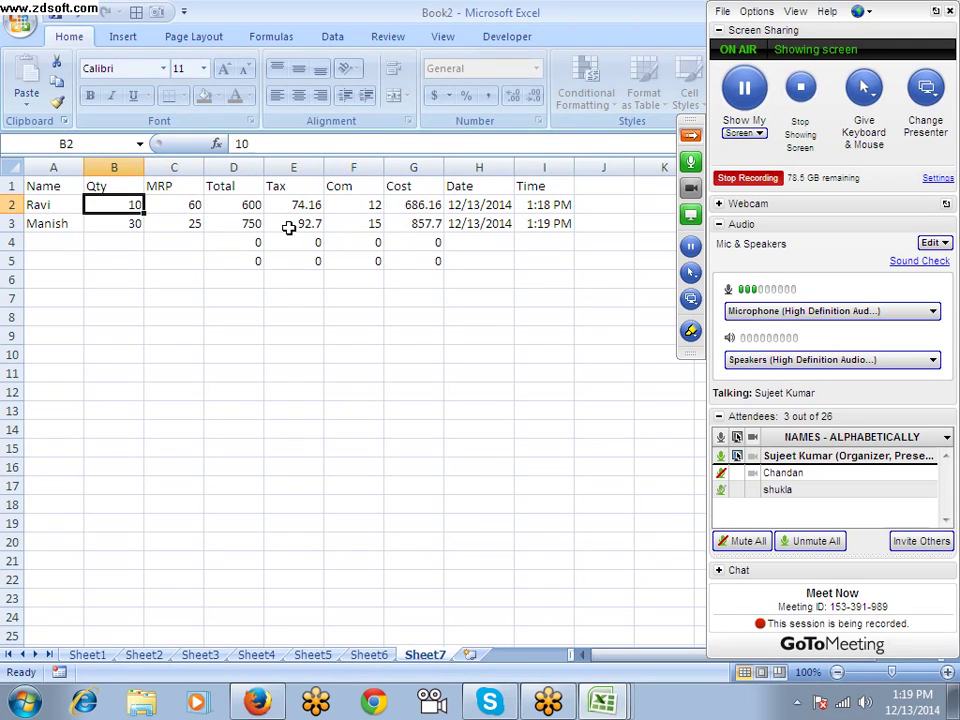
{"action": "key", "text": "Right"}
{"action": "key", "text": "Right"}
{"action": "key", "text": "Right"}
{"action": "key", "text": "Right"}
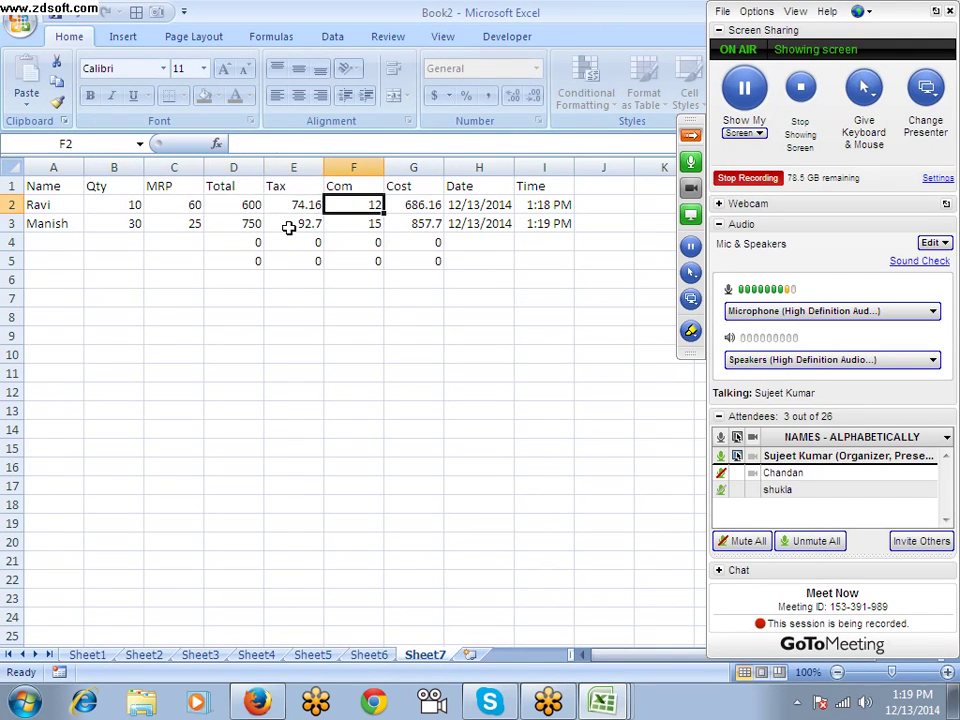
{"action": "left_click_drag", "start_coordinate": [250, 188], "coordinate": [446, 271]}
{"action": "key", "text": "ctrl+c"}
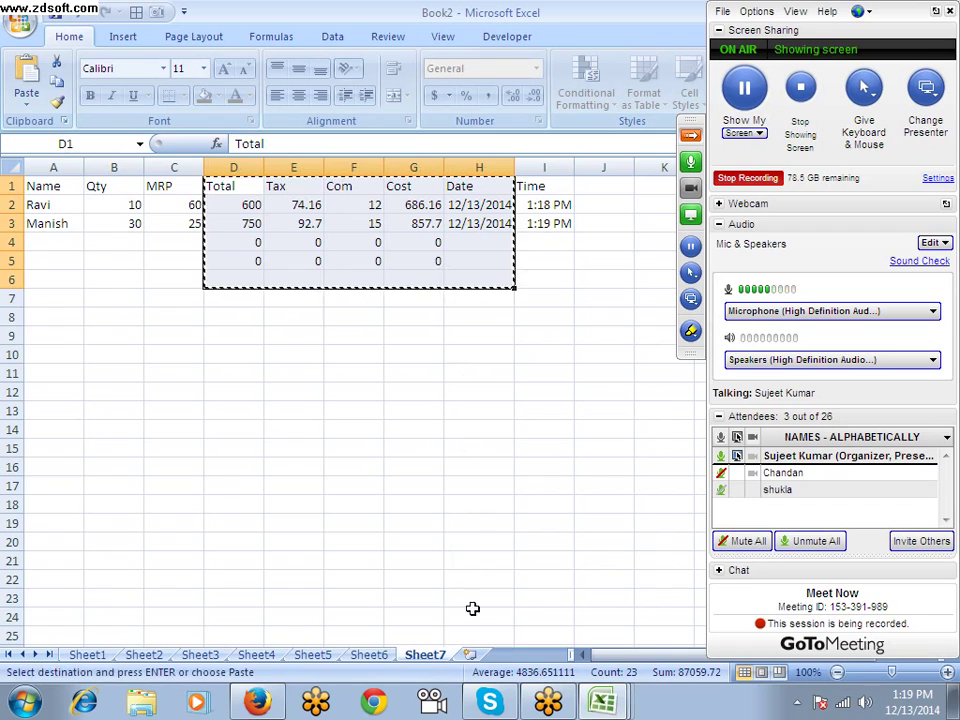
{"action": "left_click", "coordinate": [470, 655]}
{"action": "key", "text": "ctrl+v"}
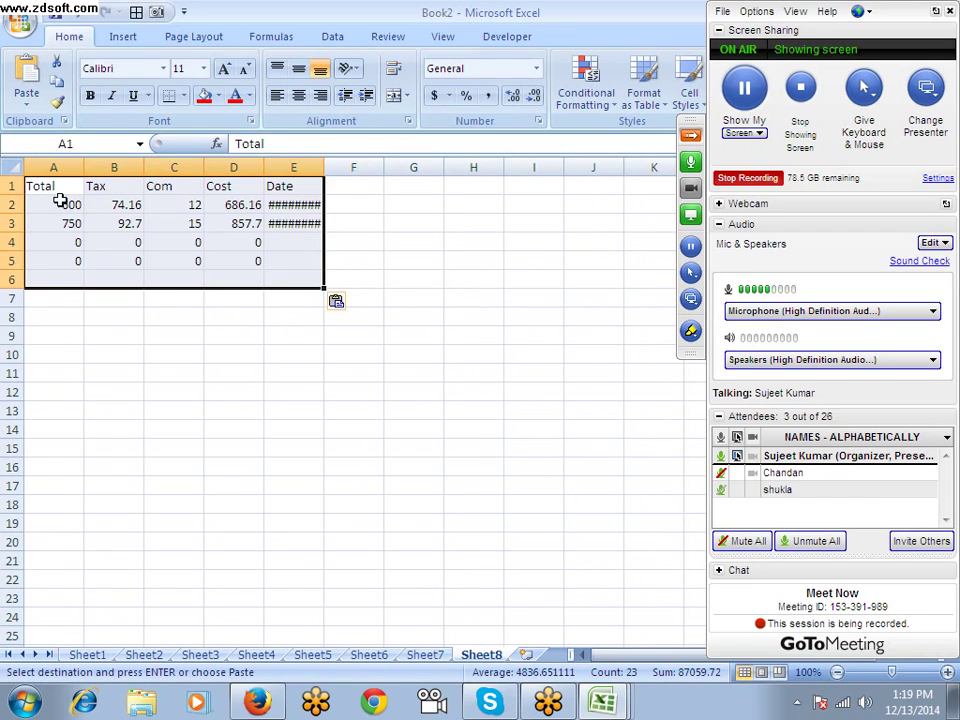
{"action": "left_click", "coordinate": [135, 224]}
Step: Delete the pasted columns A–E on Sheet8 and return to Sheet7
{"action": "left_click", "coordinate": [195, 222]}
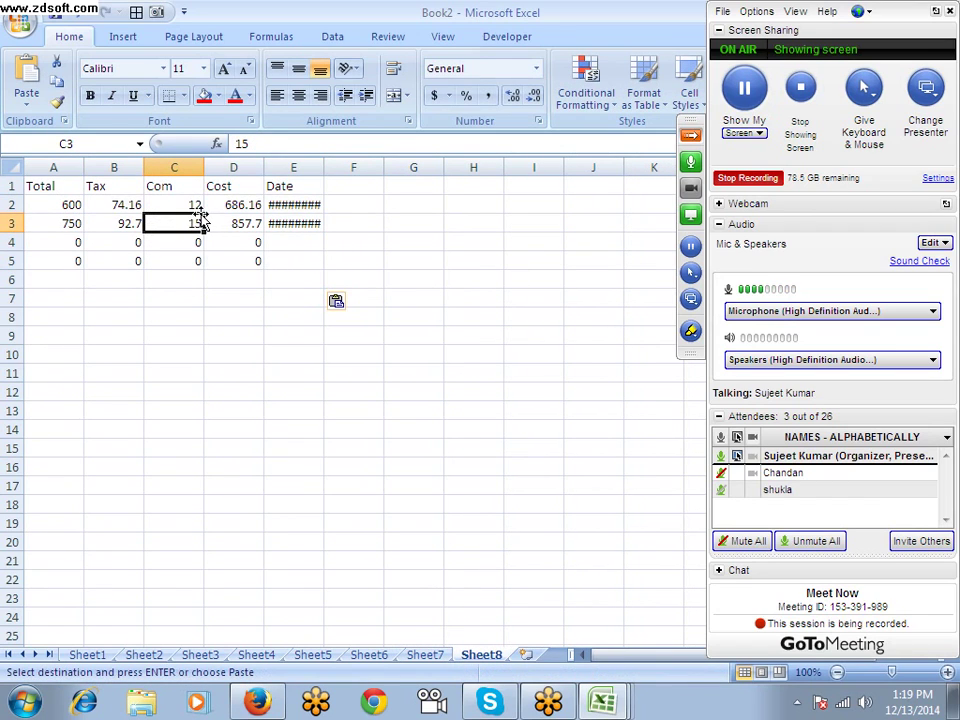
{"action": "left_click_drag", "start_coordinate": [305, 167], "coordinate": [52, 167]}
{"action": "right_click", "coordinate": [57, 168]}
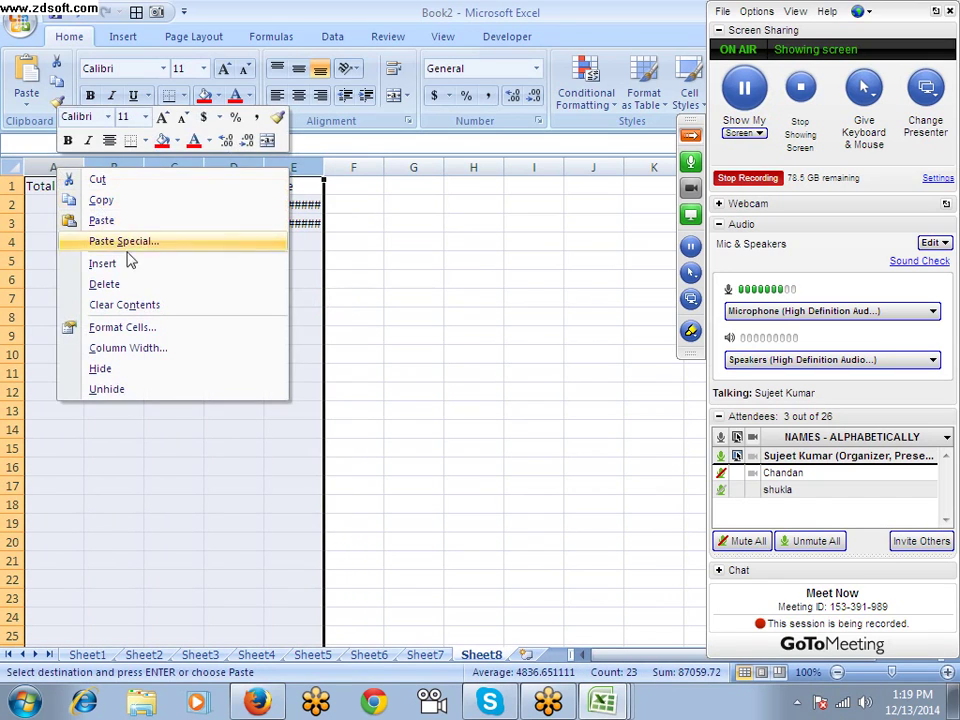
{"action": "left_click", "coordinate": [128, 285]}
{"action": "left_click", "coordinate": [430, 657]}
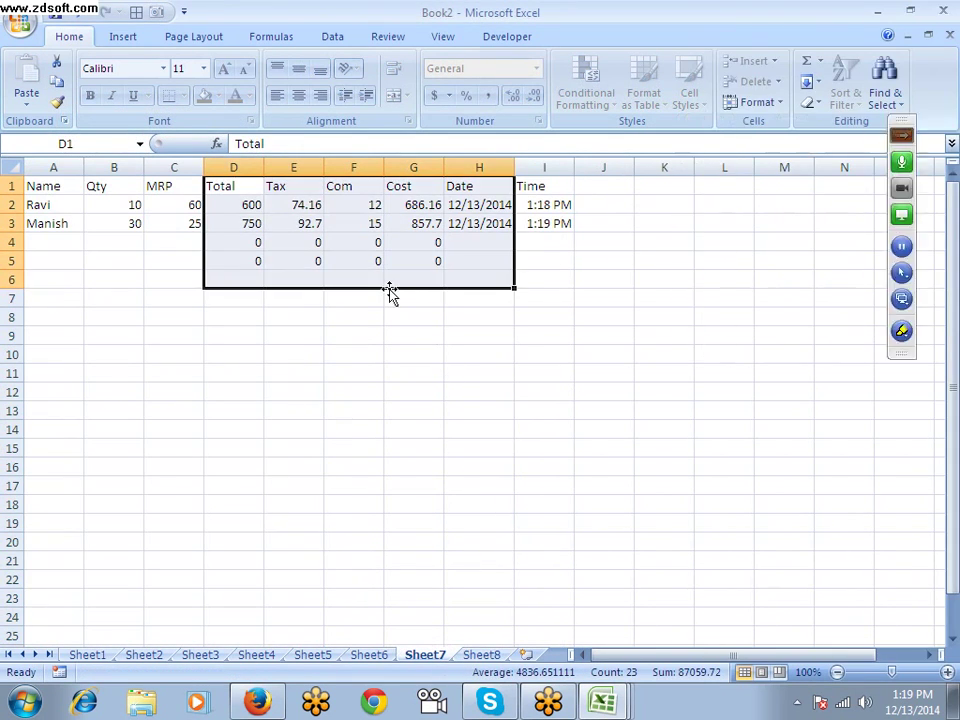
Step: Change B2's quantity to 210, check the Total of 12600, then view Sheet8
{"action": "left_click", "coordinate": [124, 204]}
{"action": "type", "text": "2"}
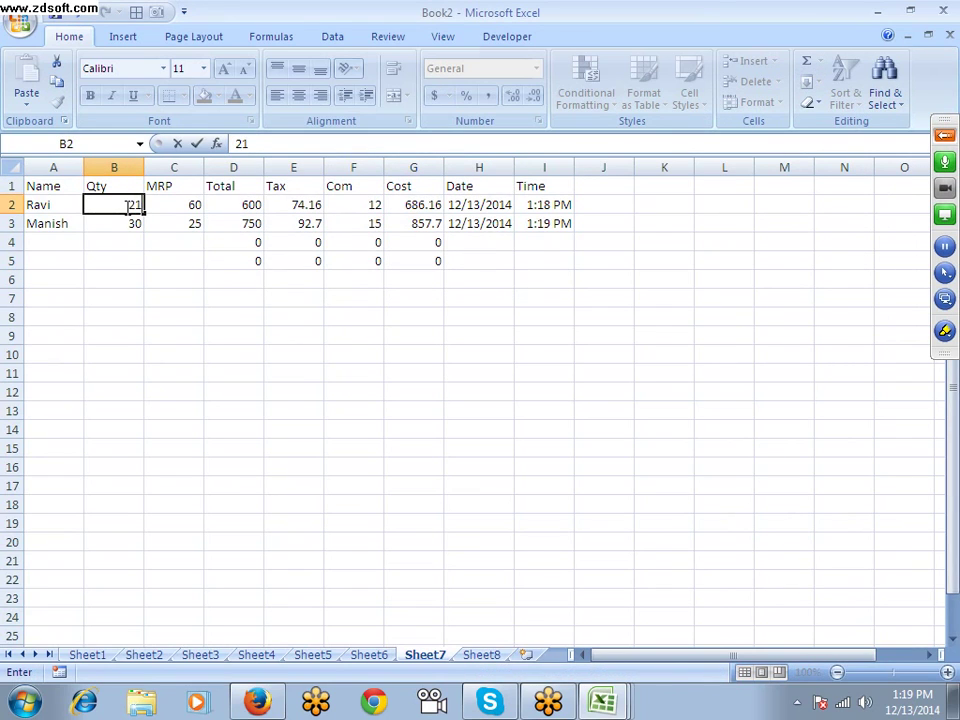
{"action": "type", "text": "0"}
{"action": "key", "text": "Return"}
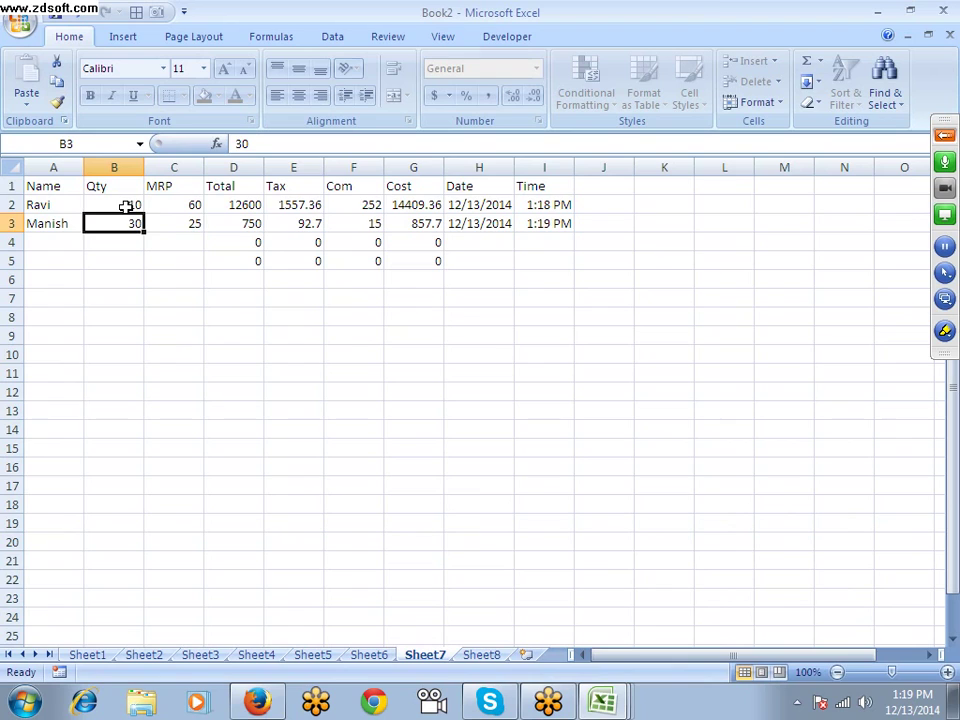
{"action": "left_click", "coordinate": [126, 206]}
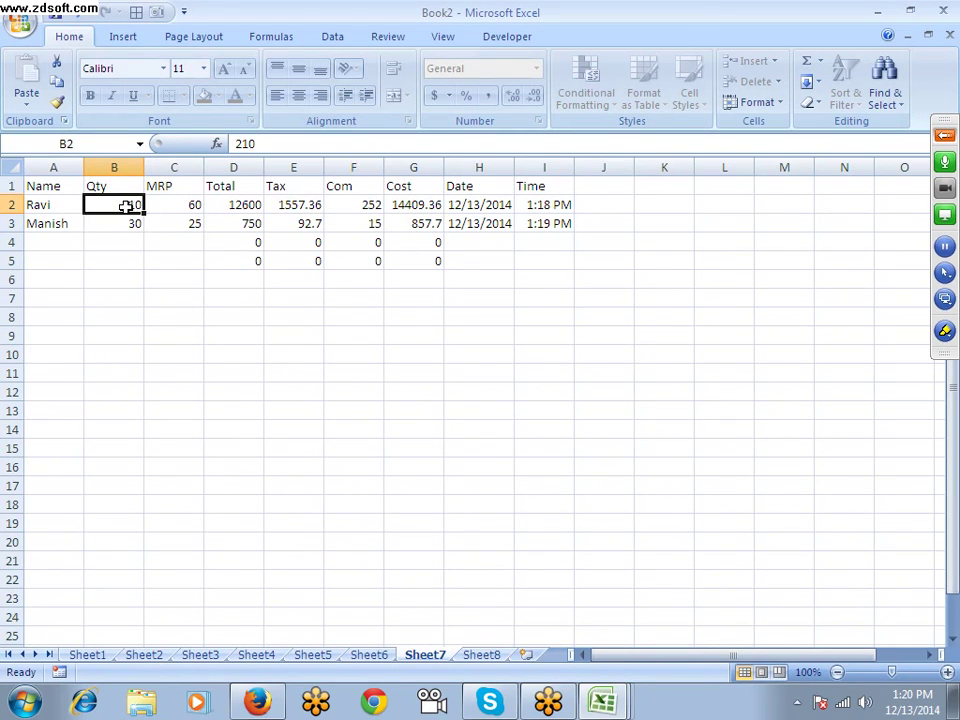
{"action": "key", "text": "Right"}
{"action": "key", "text": "Right"}
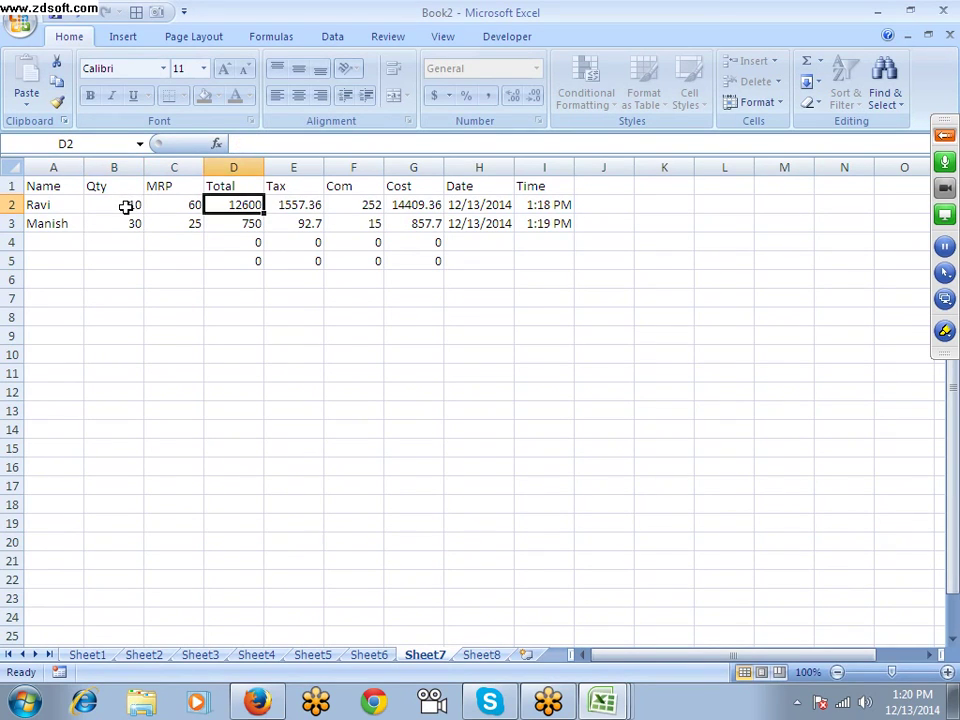
{"action": "left_click", "coordinate": [483, 655]}
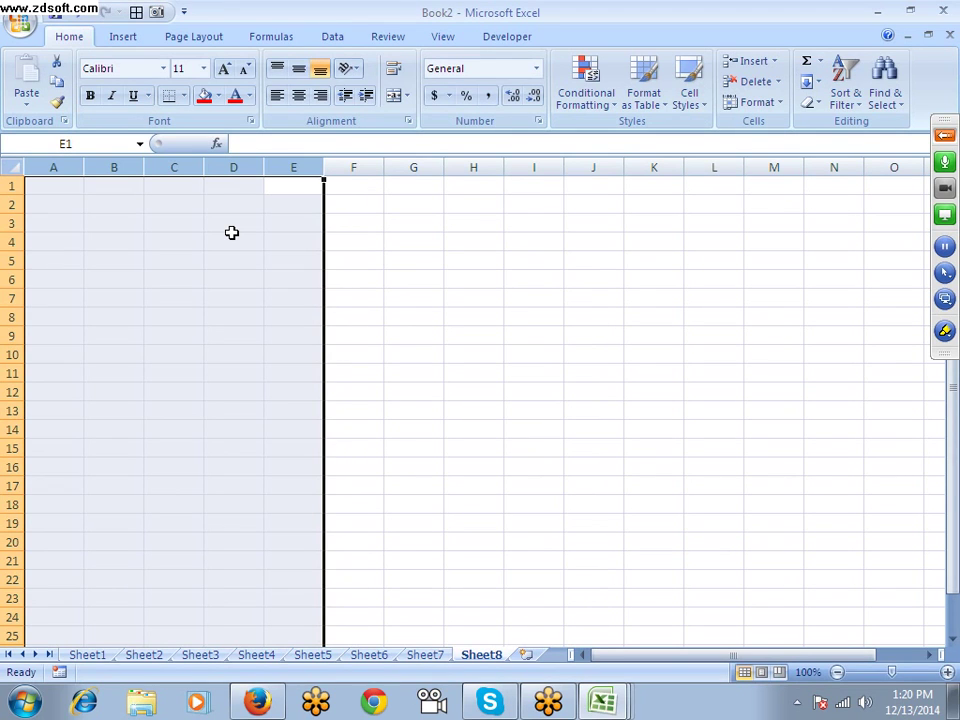
{"action": "left_click", "coordinate": [426, 655]}
{"action": "left_click", "coordinate": [355, 655]}
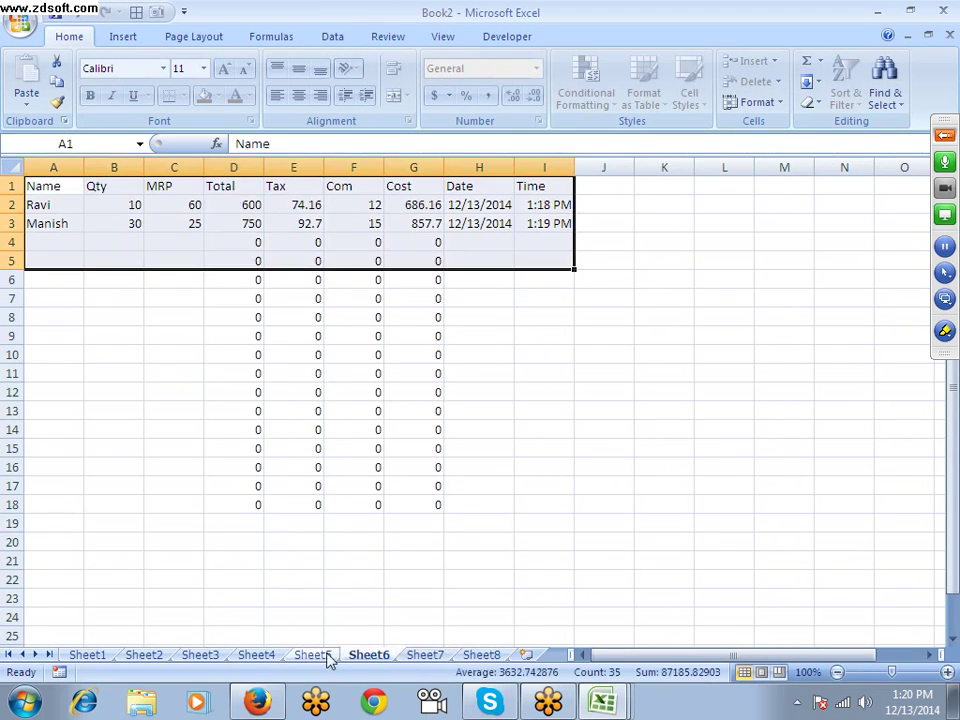
{"action": "left_click", "coordinate": [326, 656]}
{"action": "left_click", "coordinate": [256, 656]}
{"action": "left_click", "coordinate": [200, 656]}
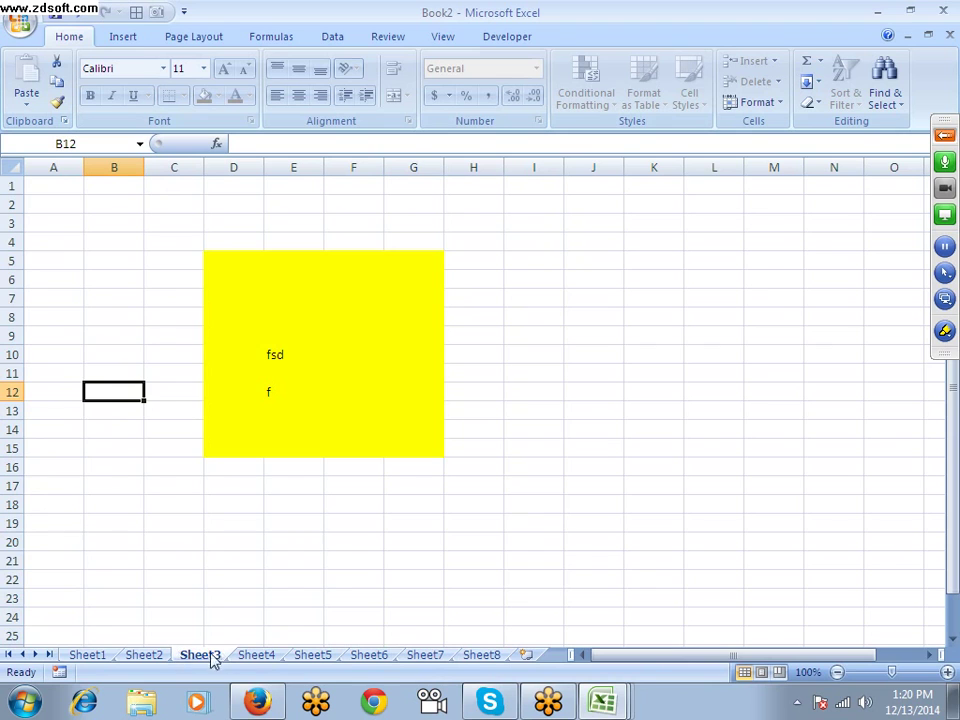
{"action": "left_click", "coordinate": [150, 656]}
{"action": "left_click", "coordinate": [95, 656]}
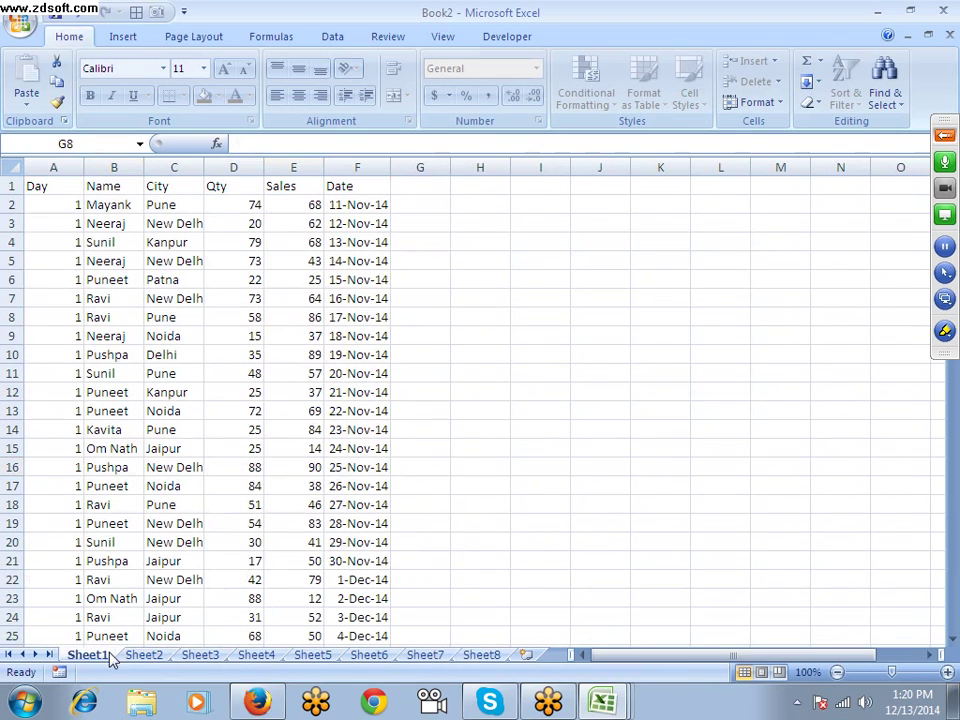
{"action": "right_click", "coordinate": [197, 658]}
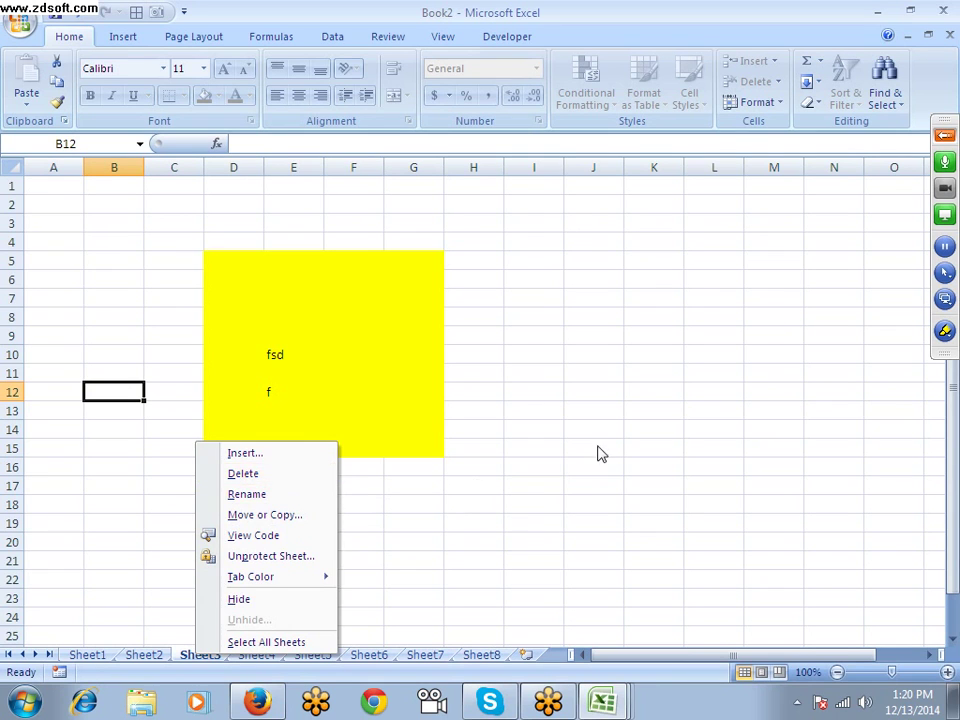
{"action": "key", "text": "Escape"}
{"action": "left_click", "coordinate": [484, 654]}
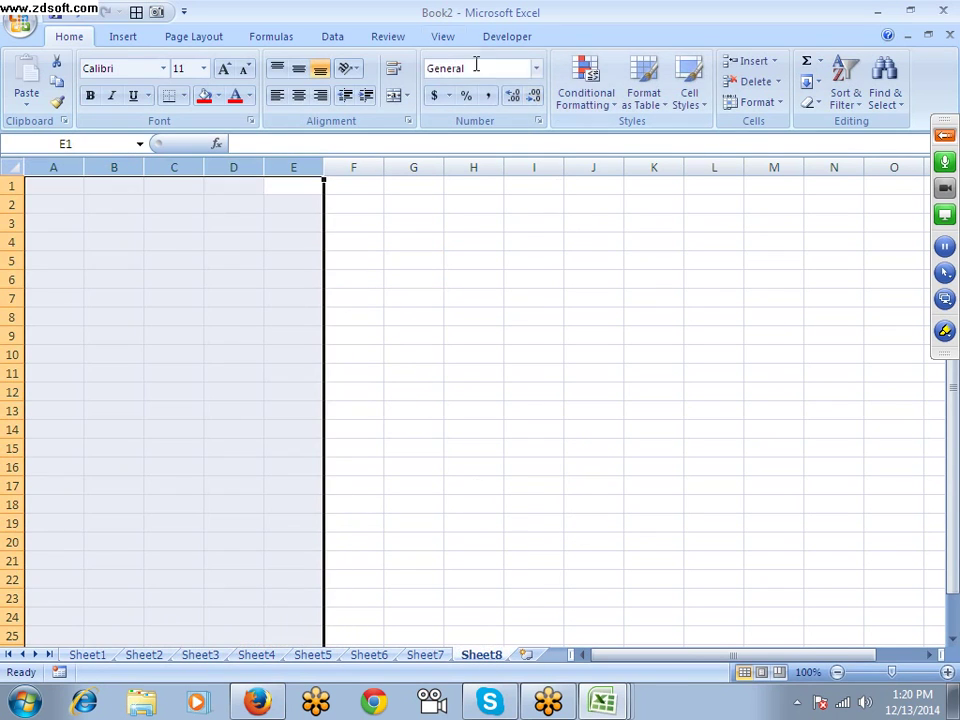
Step: Protect the workbook structure from the Review tab's Protect Workbook command
{"action": "left_click", "coordinate": [392, 37]}
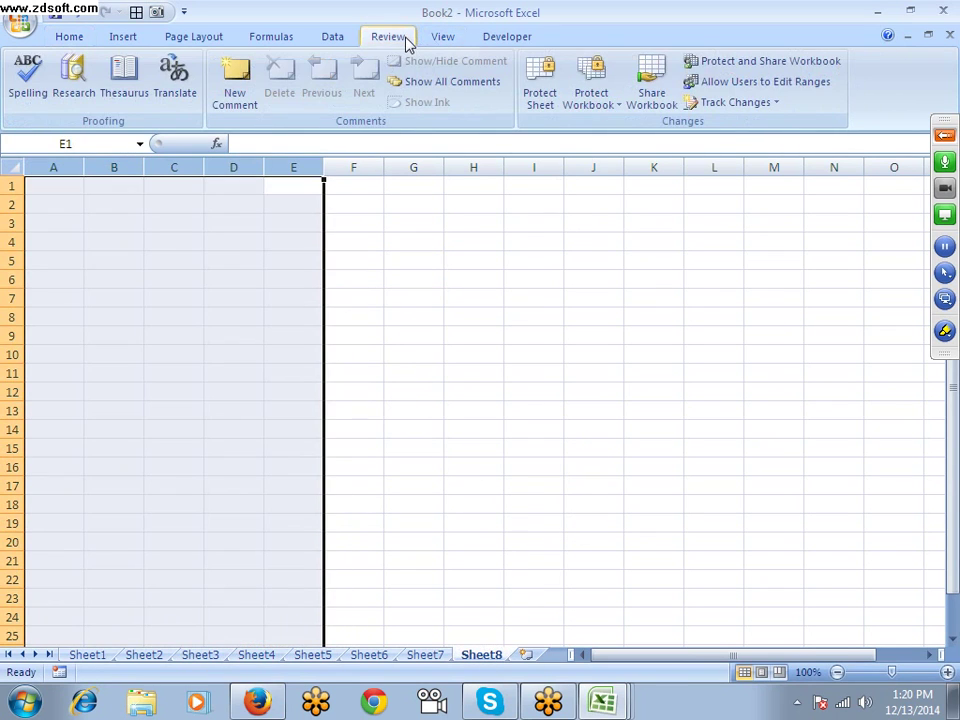
{"action": "left_click", "coordinate": [610, 110]}
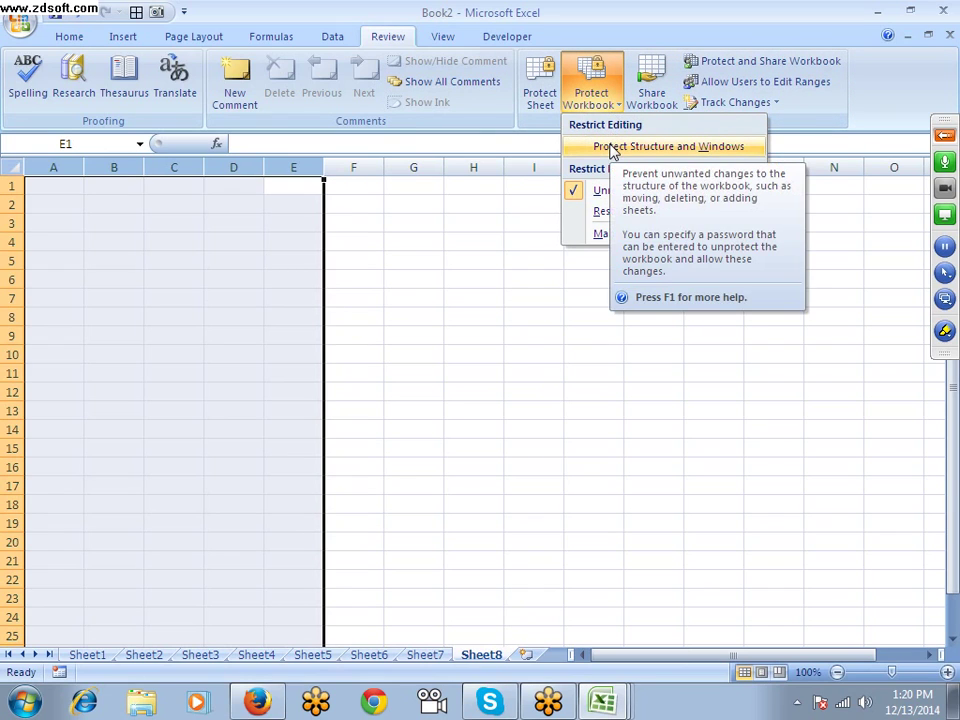
{"action": "left_click", "coordinate": [613, 148]}
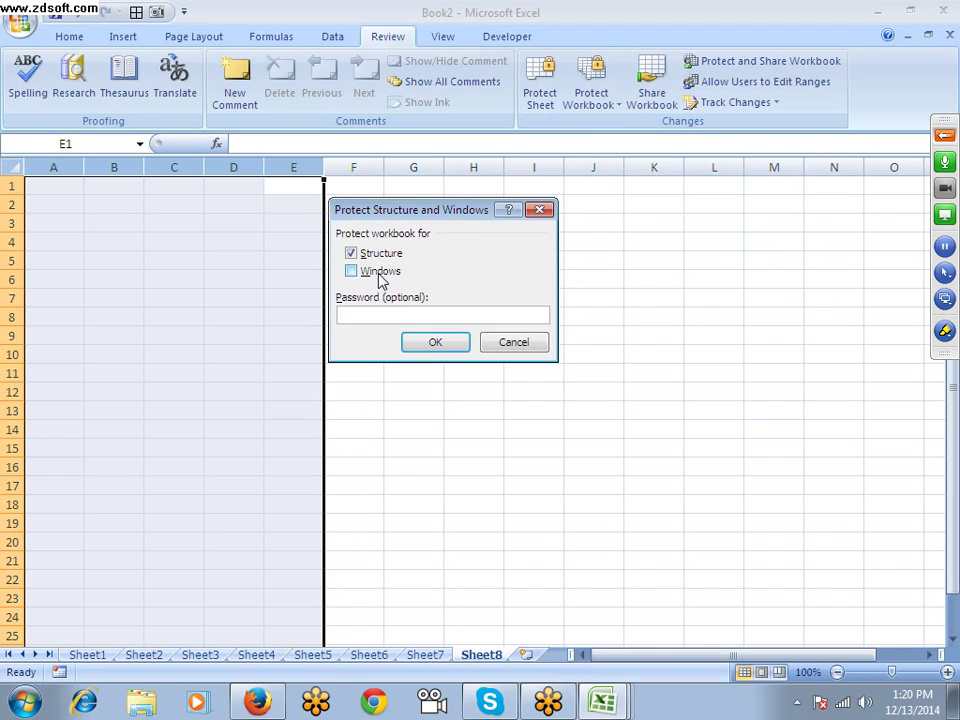
{"action": "left_click", "coordinate": [457, 341]}
Step: Confirm sheet operations are blocked on the Sheet7 tab, then reopen Protect Structure and Windows
{"action": "right_click", "coordinate": [416, 654]}
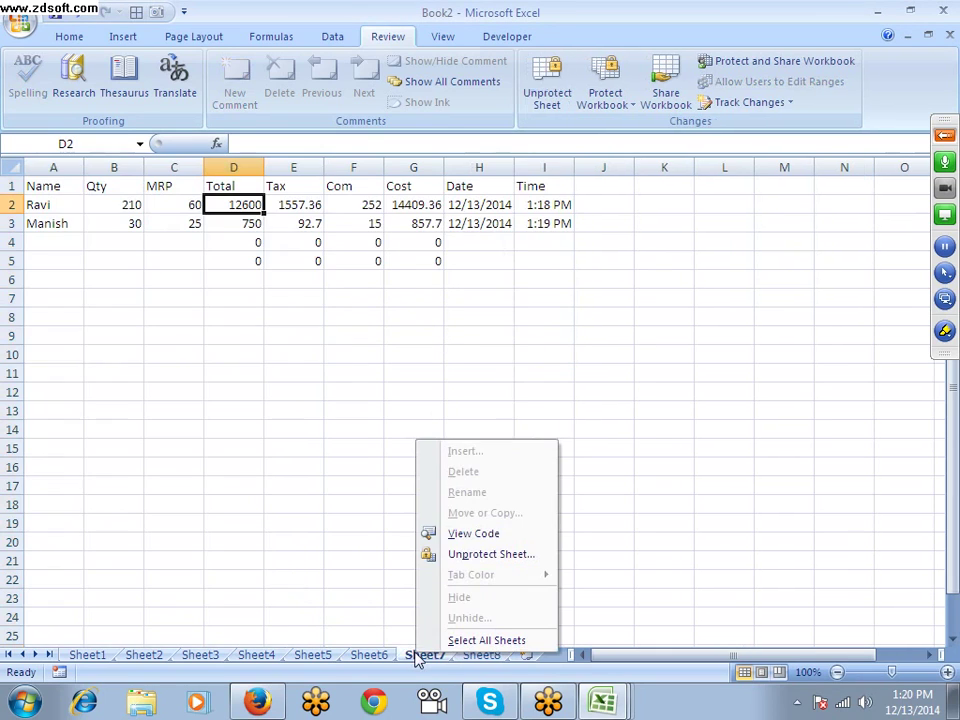
{"action": "left_click", "coordinate": [610, 98]}
{"action": "left_click", "coordinate": [606, 112]}
{"action": "left_click", "coordinate": [606, 112]}
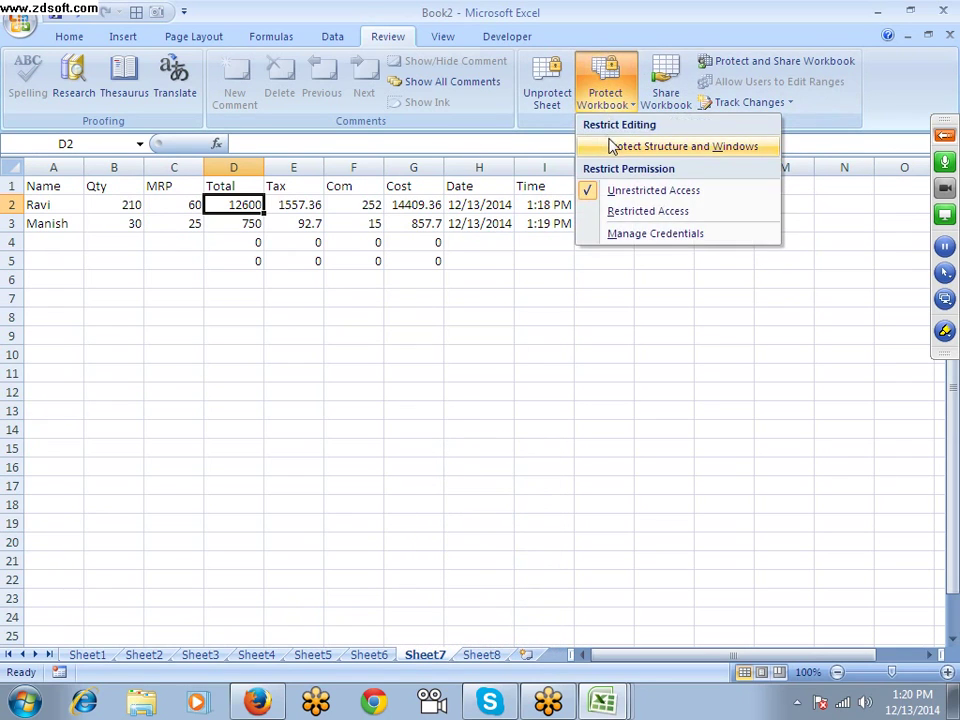
{"action": "left_click", "coordinate": [611, 146]}
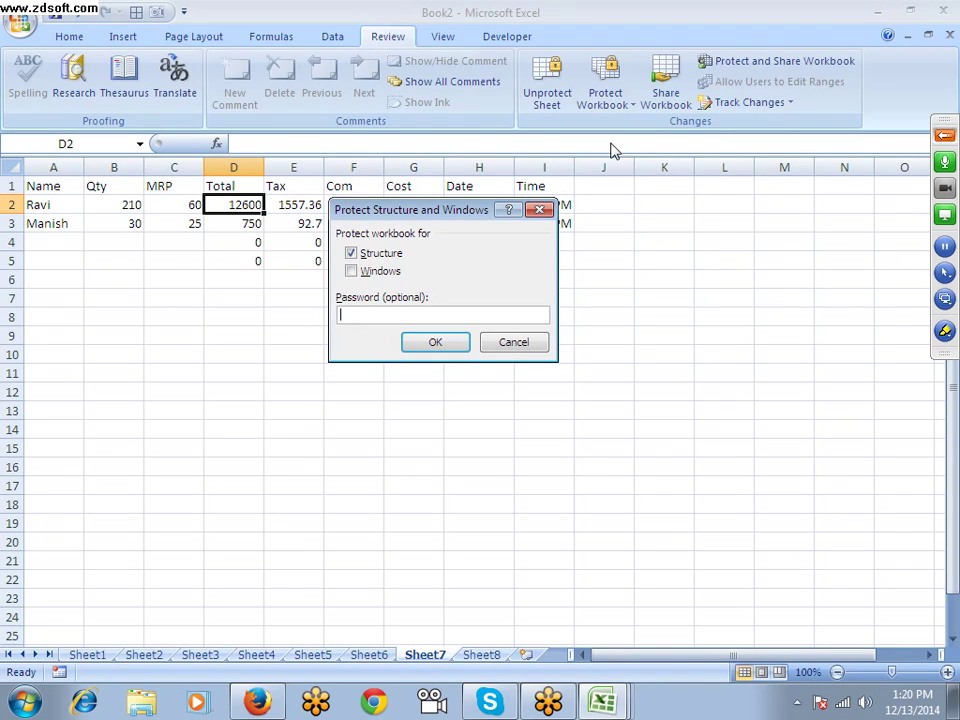
Step: Cancel the workbook structure protection, then check the Sheet7 tab menu and Protect Workbook options without applying any
{"action": "key", "text": "Escape"}
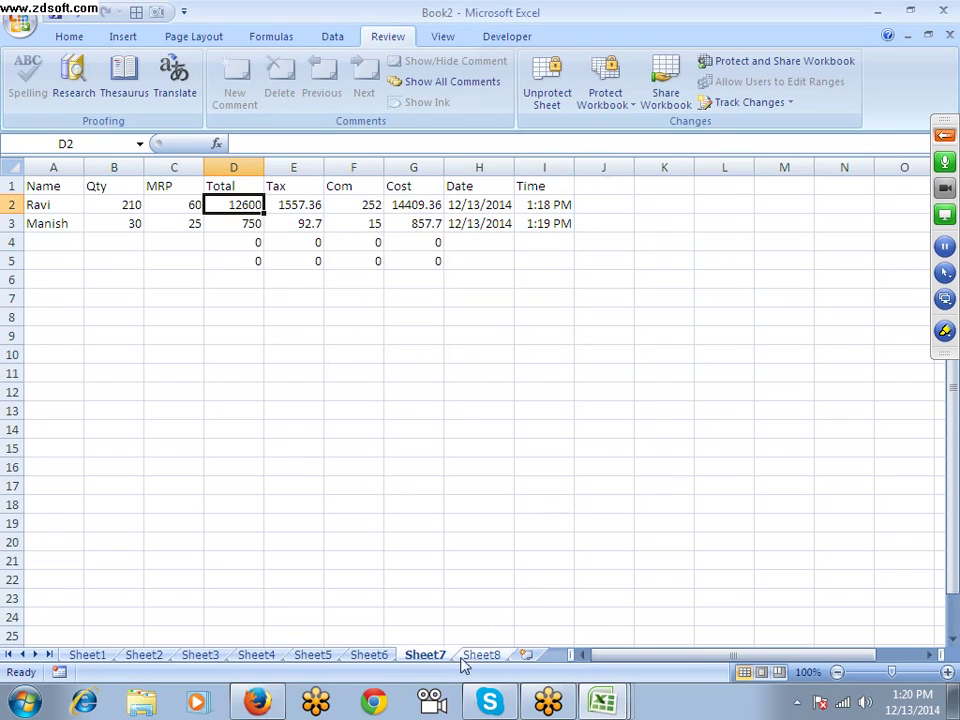
{"action": "right_click", "coordinate": [438, 648]}
{"action": "right_click", "coordinate": [420, 655]}
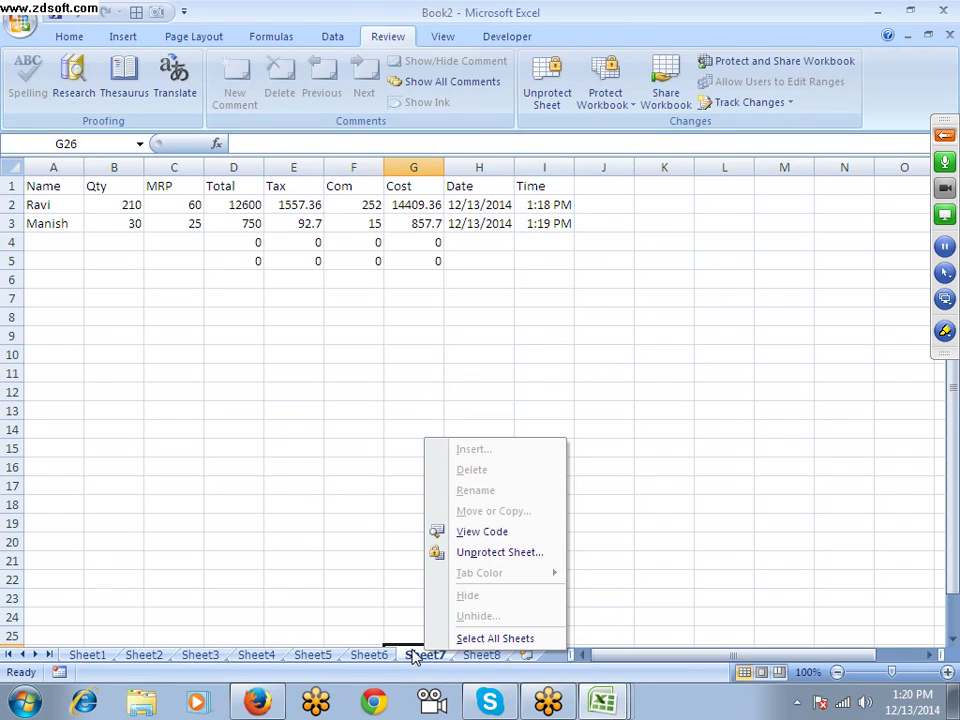
{"action": "left_click", "coordinate": [612, 110]}
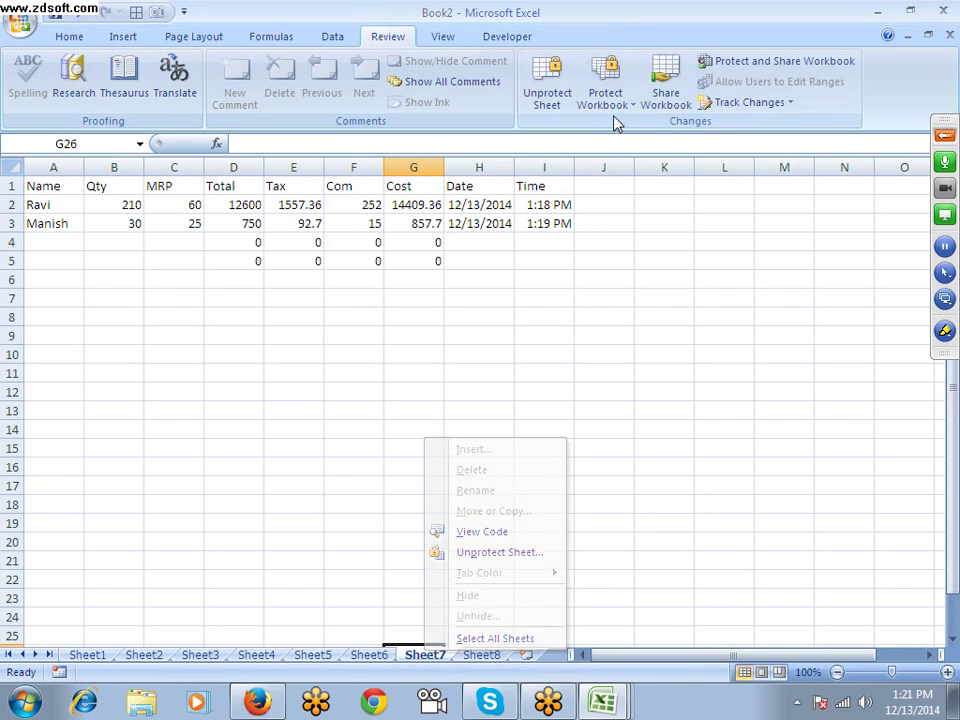
{"action": "left_click", "coordinate": [612, 110]}
{"action": "left_click", "coordinate": [620, 147]}
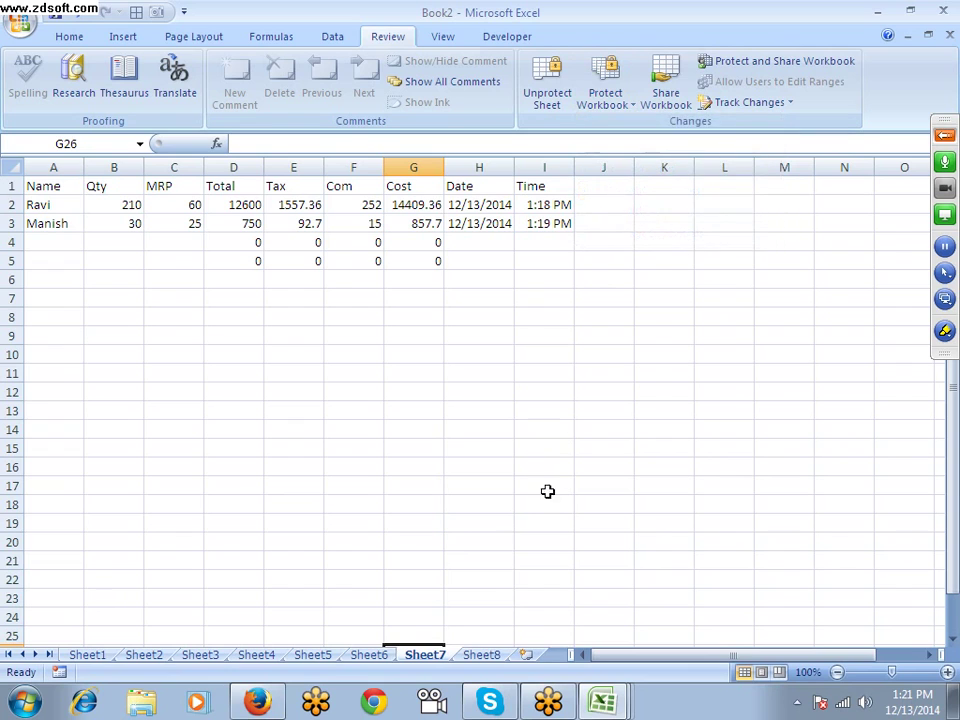
Step: Select E3:H13 on Sheet8, glancing at Sheet2 and Sheet3 for reference
{"action": "left_click", "coordinate": [490, 652]}
{"action": "left_click", "coordinate": [389, 456]}
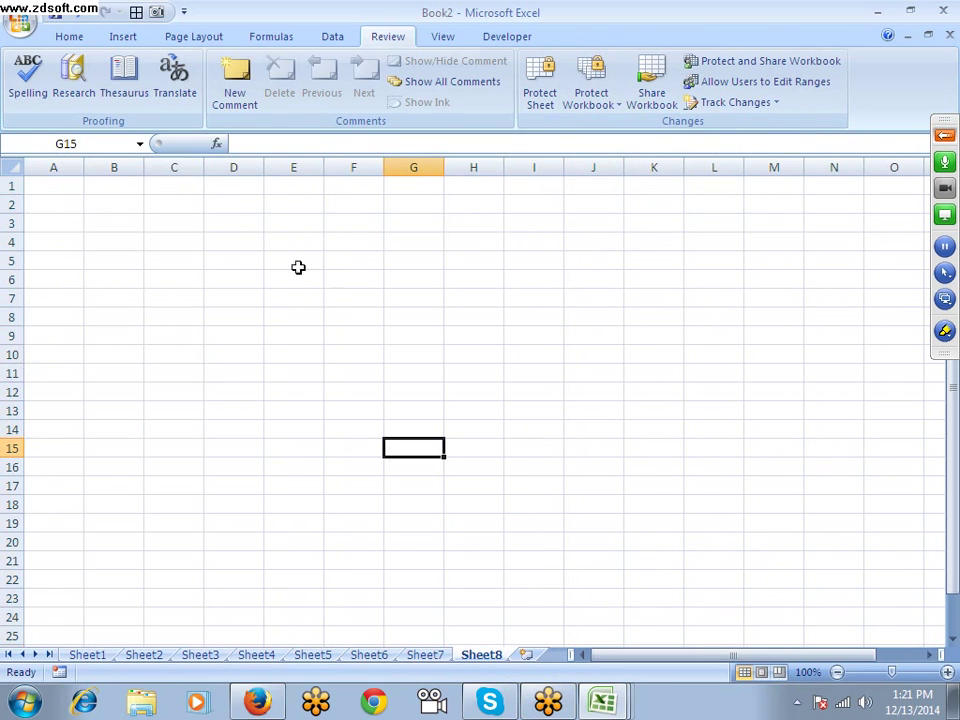
{"action": "left_click_drag", "start_coordinate": [178, 205], "coordinate": [408, 454]}
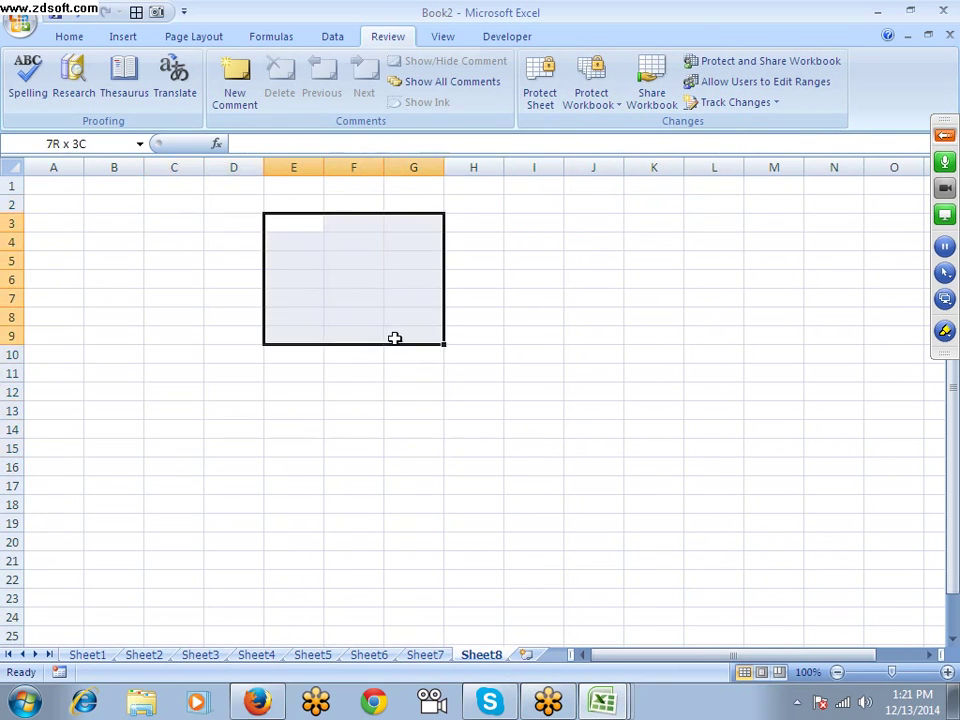
{"action": "left_click_drag", "start_coordinate": [301, 228], "coordinate": [474, 411]}
{"action": "left_click", "coordinate": [144, 654]}
{"action": "left_click", "coordinate": [199, 656]}
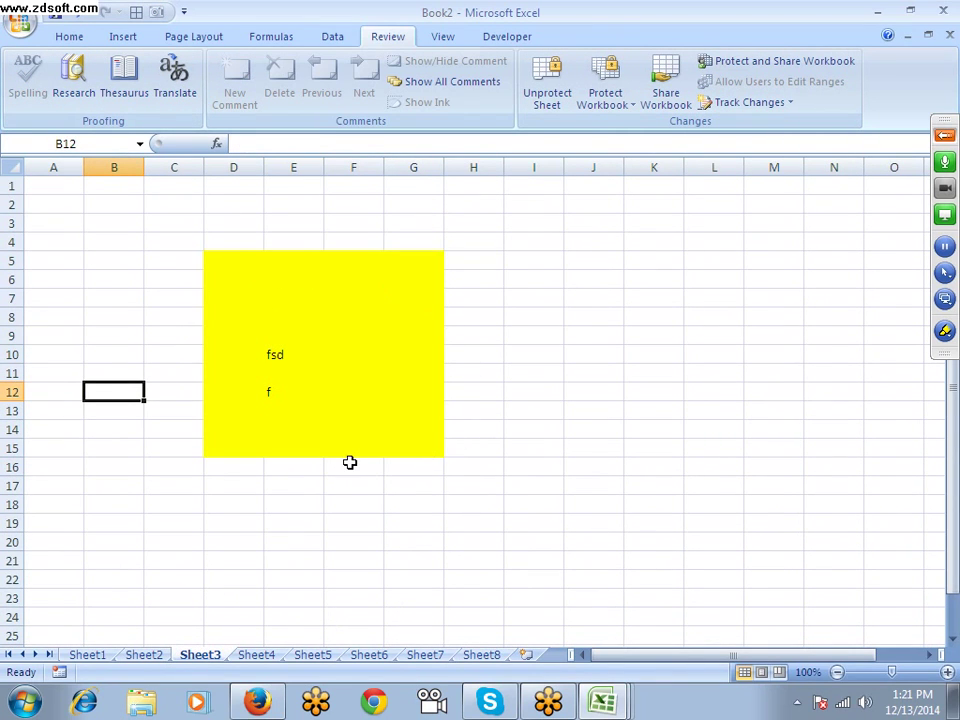
{"action": "left_click", "coordinate": [481, 655]}
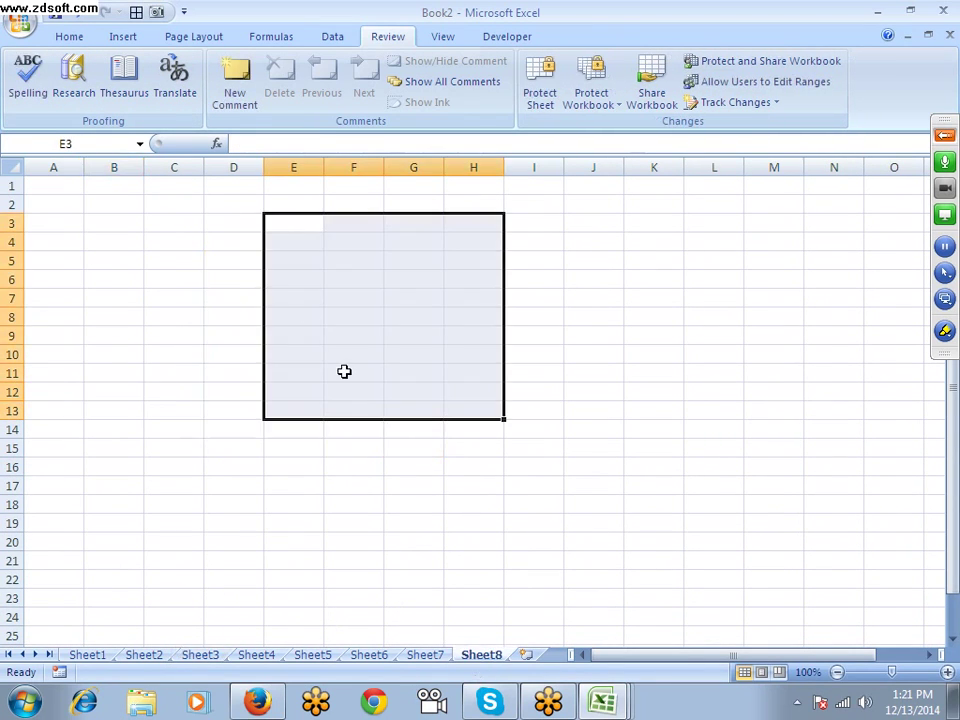
Step: Fill E3:H13 with yellow using Home > Fill Color
{"action": "left_click", "coordinate": [86, 38]}
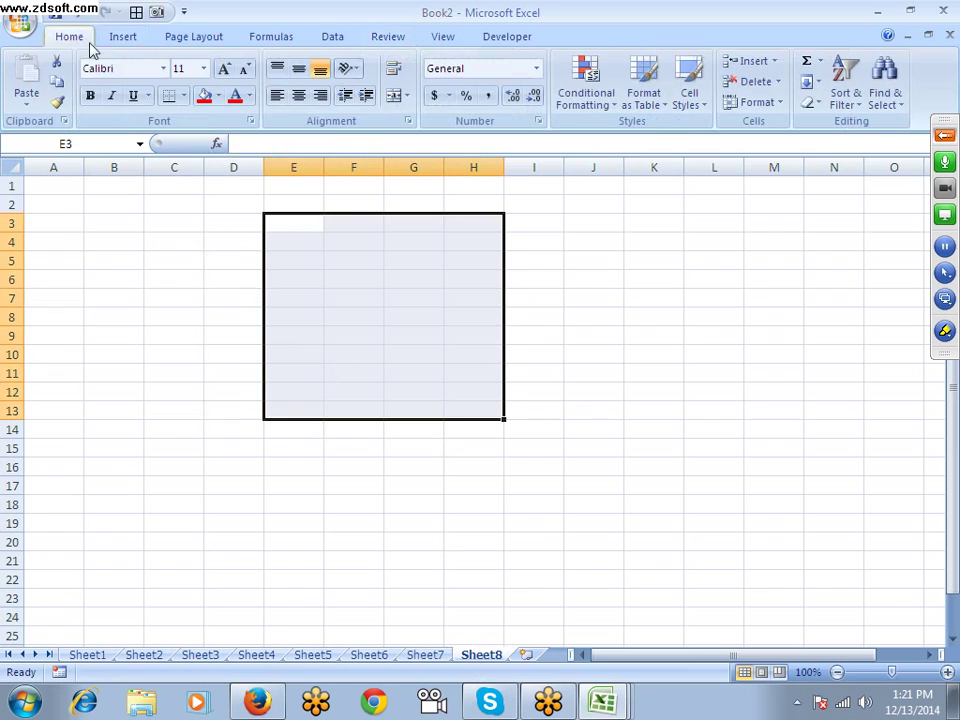
{"action": "left_click", "coordinate": [218, 96]}
{"action": "left_click", "coordinate": [251, 235]}
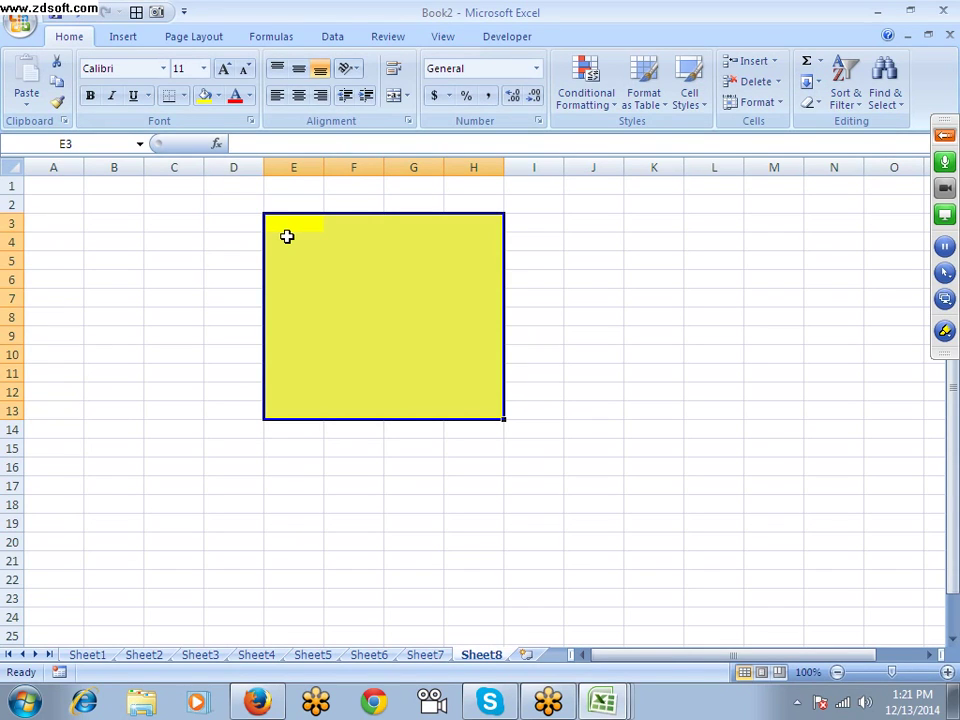
{"action": "left_click", "coordinate": [382, 37]}
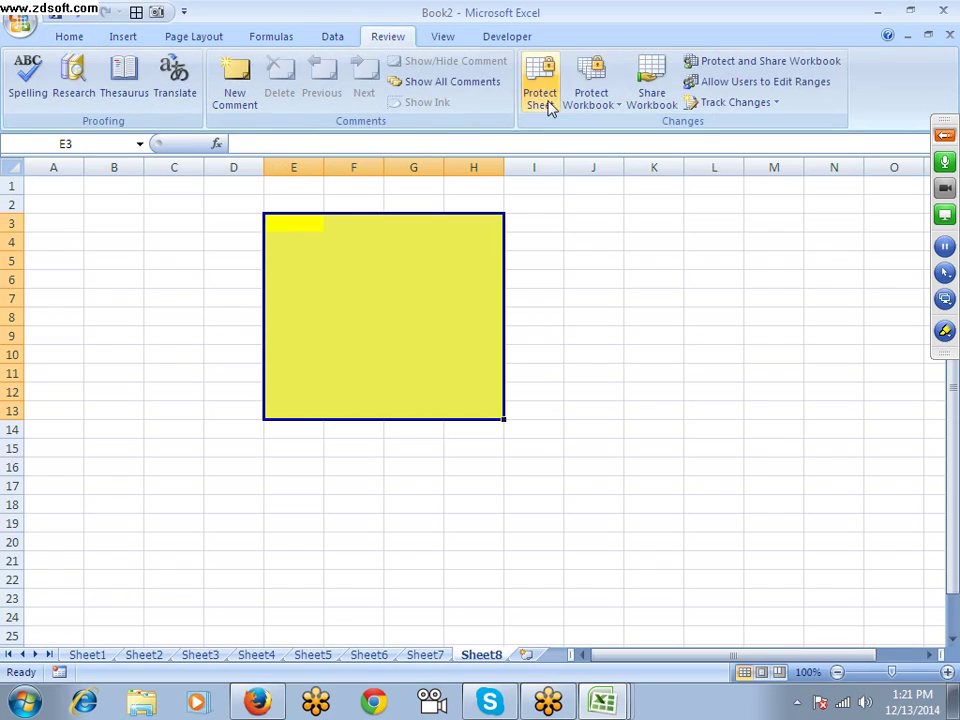
Step: Add E3:H13 as editable Range1 with a confirmed range password
{"action": "left_click", "coordinate": [811, 90]}
{"action": "left_click", "coordinate": [580, 221]}
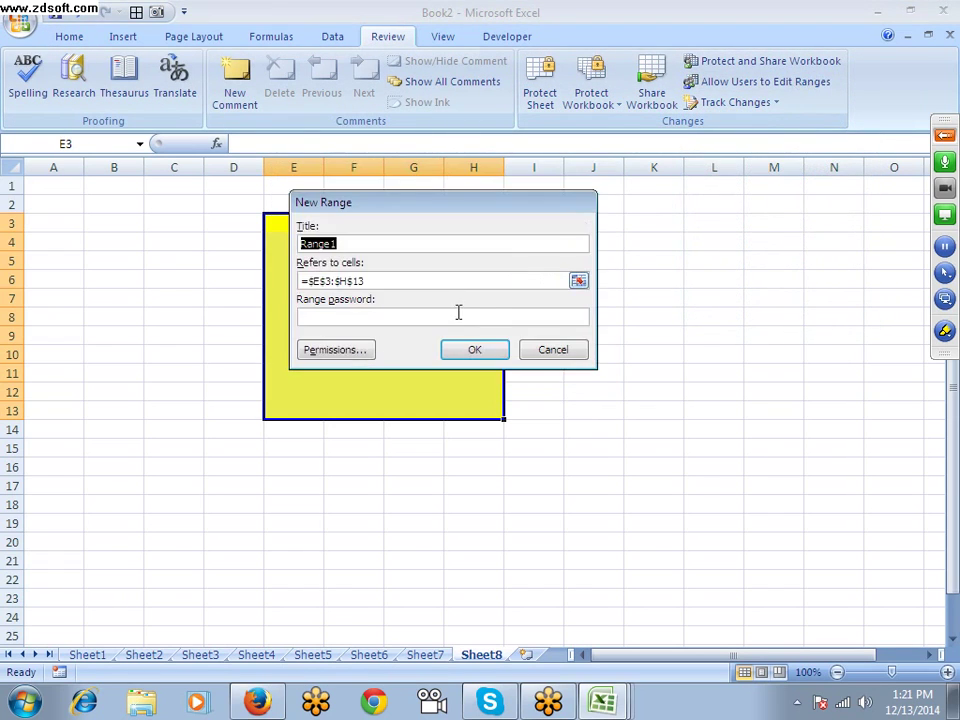
{"action": "left_click", "coordinate": [405, 317]}
{"action": "type", "text": "1"}
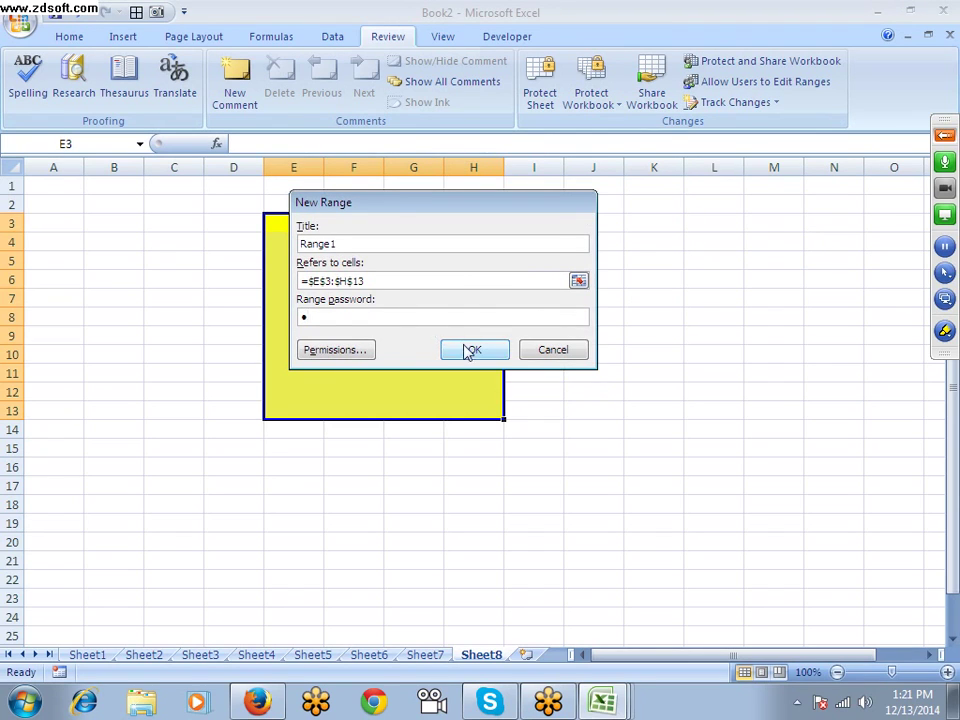
{"action": "left_click", "coordinate": [467, 352]}
{"action": "type", "text": "1"}
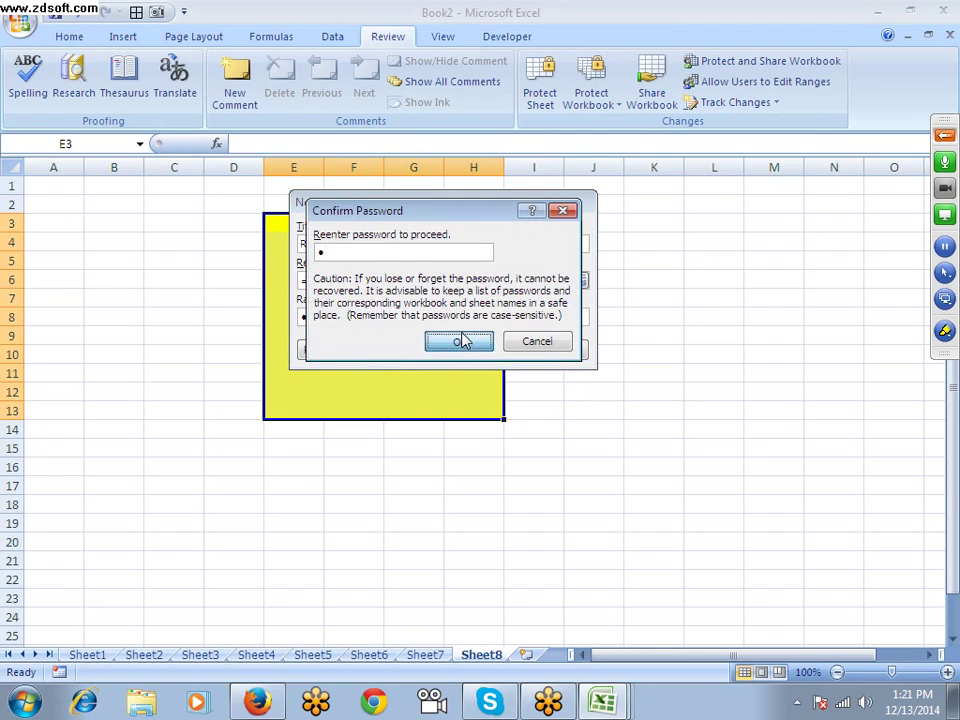
{"action": "left_click", "coordinate": [460, 341]}
{"action": "left_click", "coordinate": [566, 378]}
{"action": "left_click", "coordinate": [412, 378]}
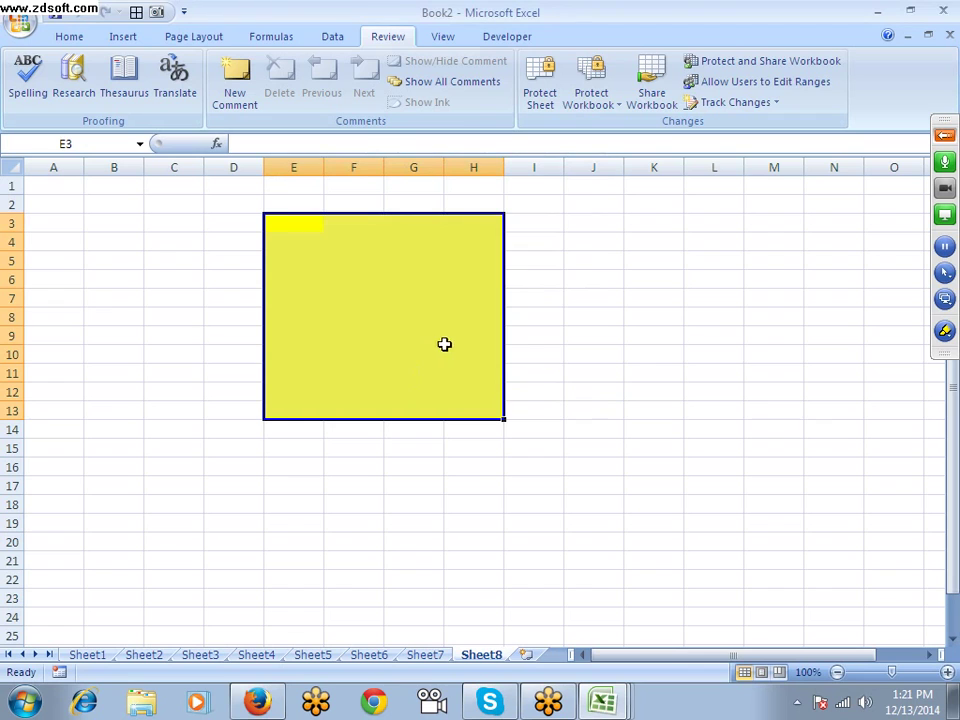
Step: Protect Sheet8 and confirm that C9, outside the range, is read-only
{"action": "right_click", "coordinate": [482, 655]}
{"action": "left_click", "coordinate": [535, 557]}
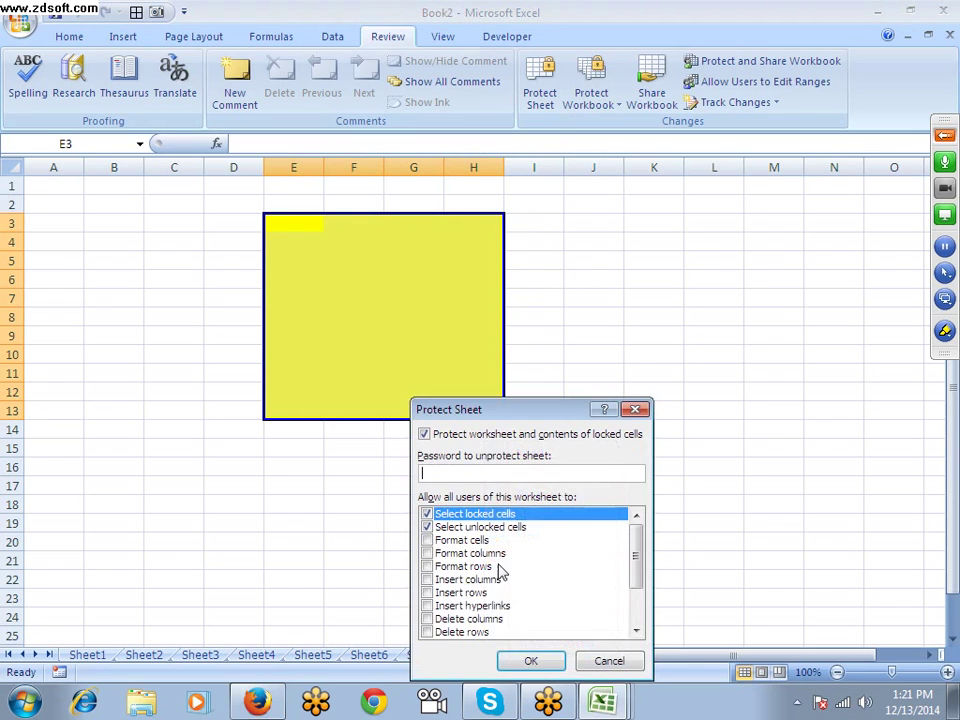
{"action": "left_click", "coordinate": [531, 660]}
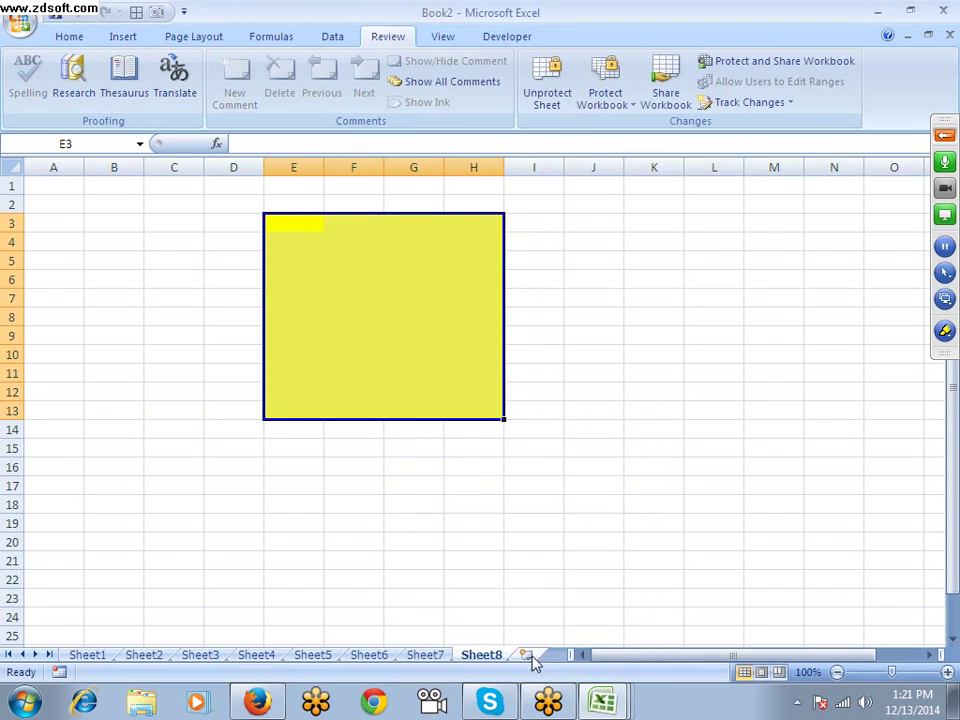
{"action": "double_click", "coordinate": [147, 334]}
{"action": "key", "text": "Return"}
Step: Unlock the yellow range with its password and enter dsf in E7 and sdf in F7
{"action": "double_click", "coordinate": [302, 319]}
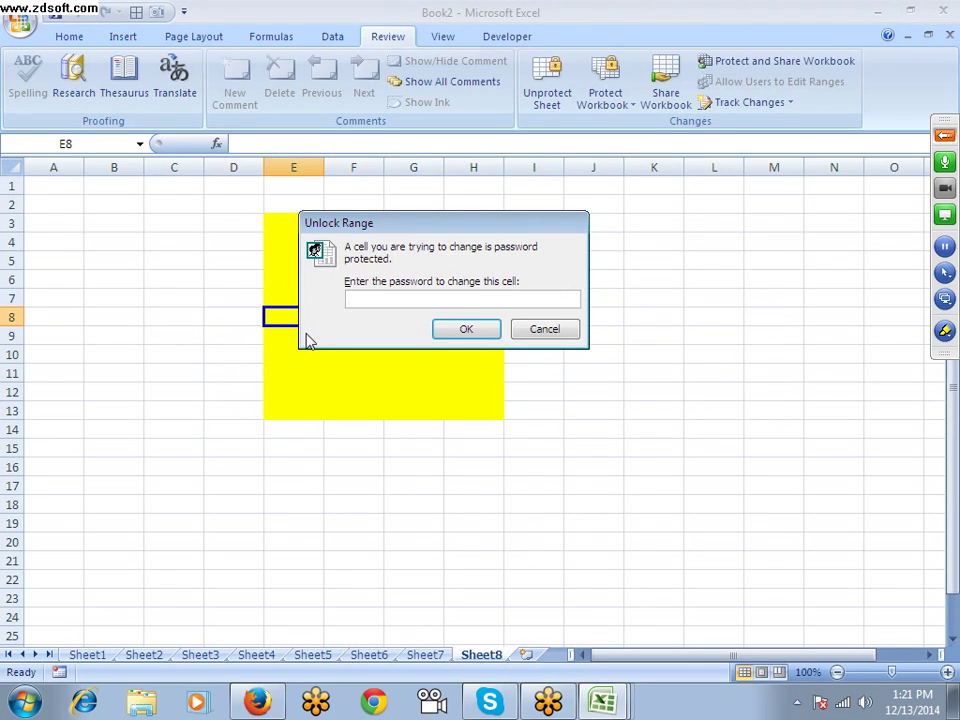
{"action": "type", "text": "1"}
{"action": "key", "text": "Return"}
{"action": "key", "text": "Up"}
{"action": "type", "text": "dsf"}
{"action": "key", "text": "Tab"}
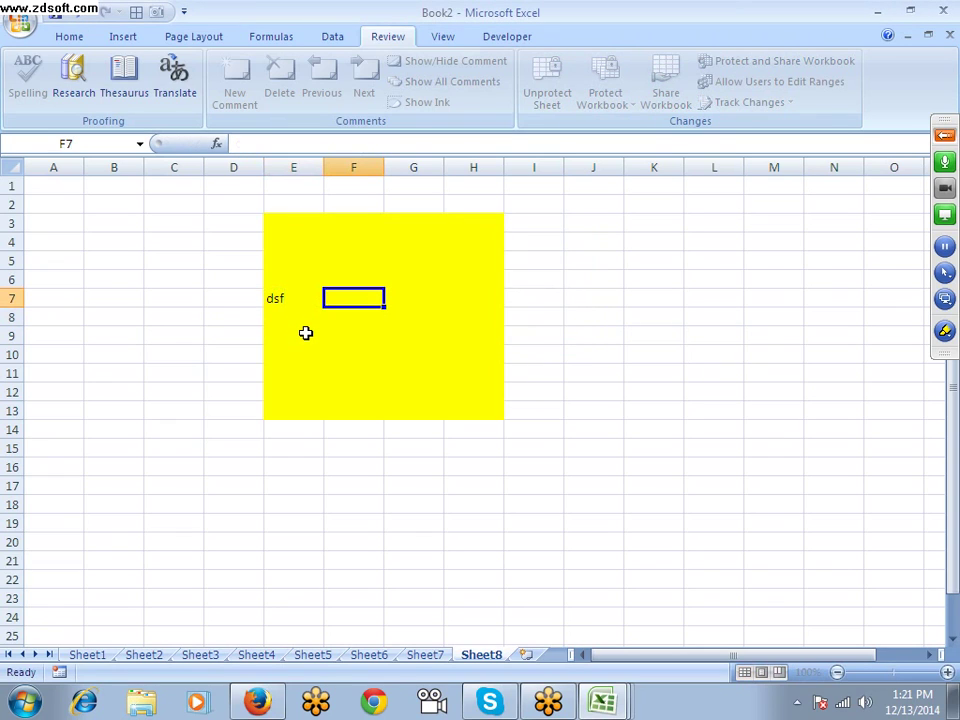
{"action": "type", "text": "sdf"}
{"action": "key", "text": "Return"}
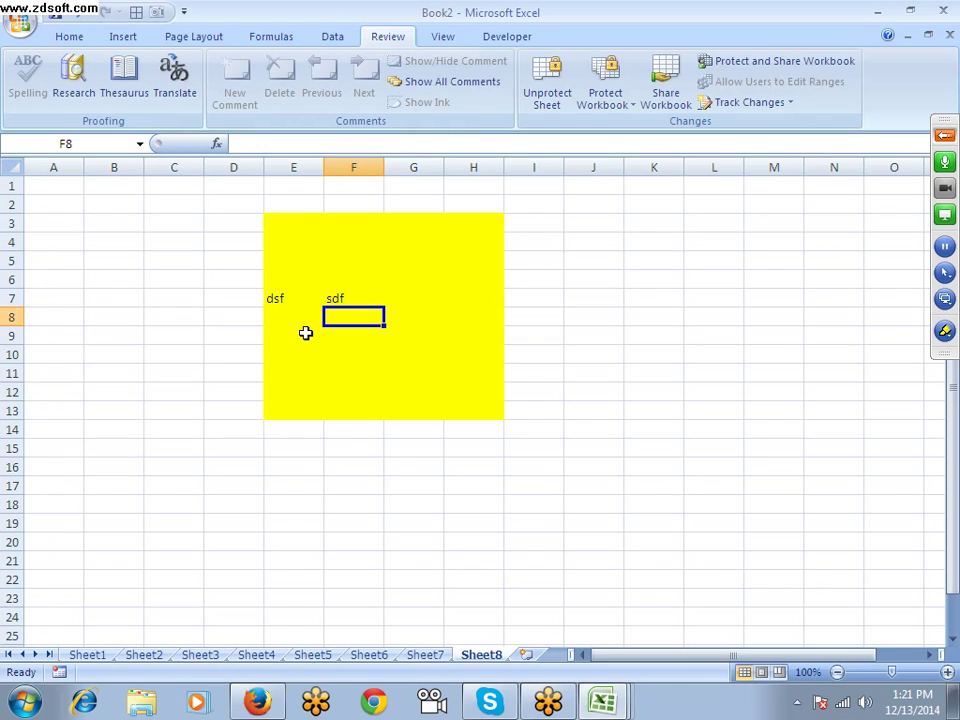
Step: Unprotect Sheet8 and fill D18:I28 light blue
{"action": "right_click", "coordinate": [482, 655]}
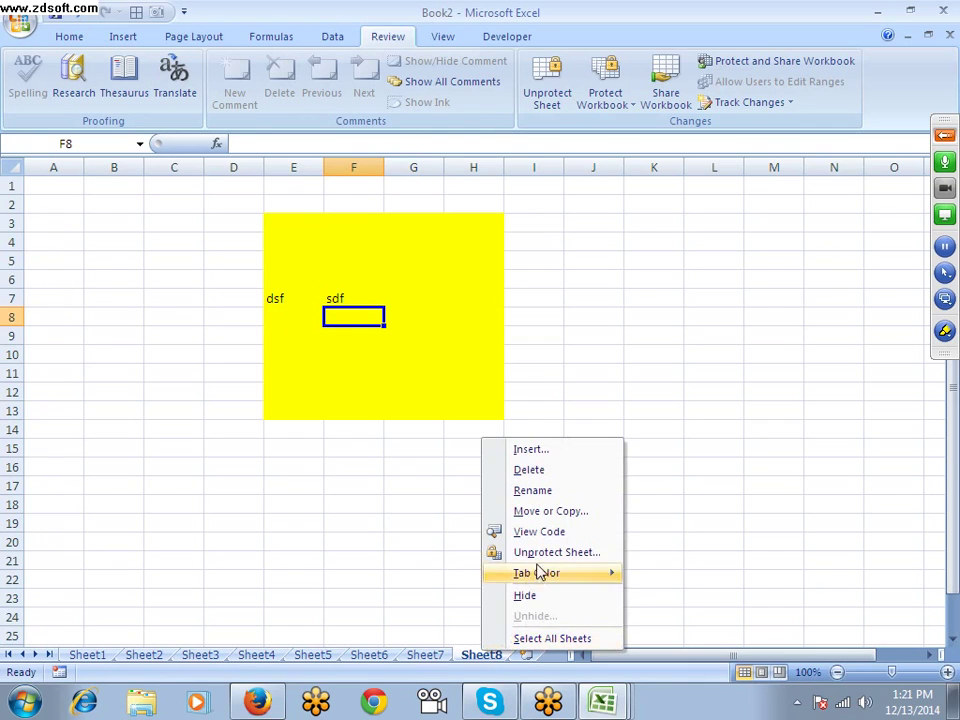
{"action": "left_click", "coordinate": [541, 553]}
{"action": "scroll", "coordinate": [210, 482], "scroll_direction": "down", "scroll_amount": 2}
{"action": "left_click_drag", "start_coordinate": [240, 392], "coordinate": [526, 587]}
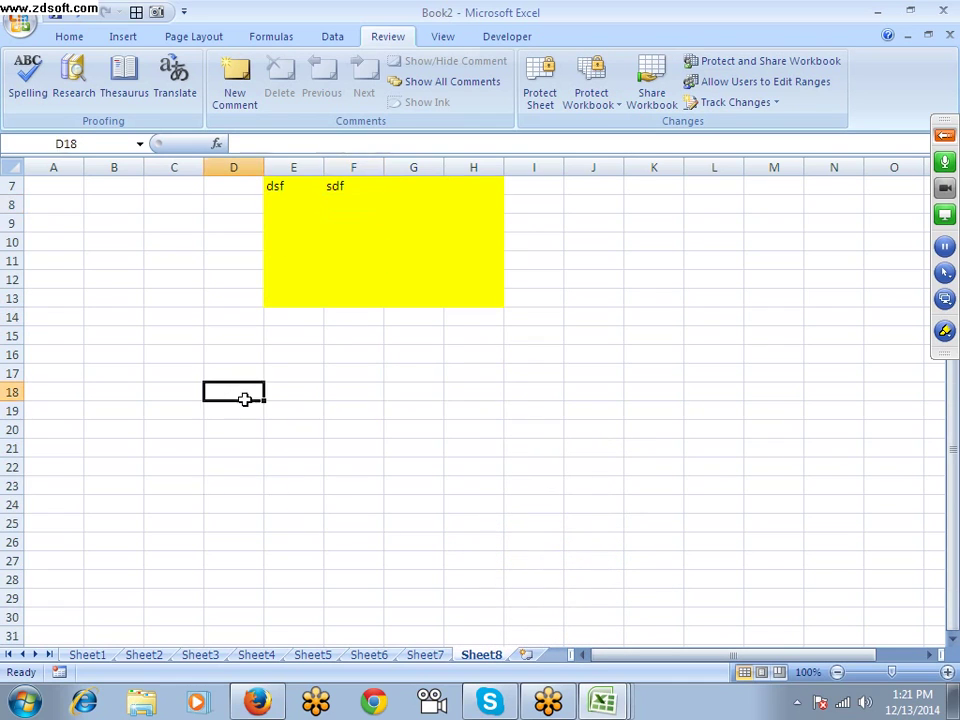
{"action": "left_click", "coordinate": [66, 34]}
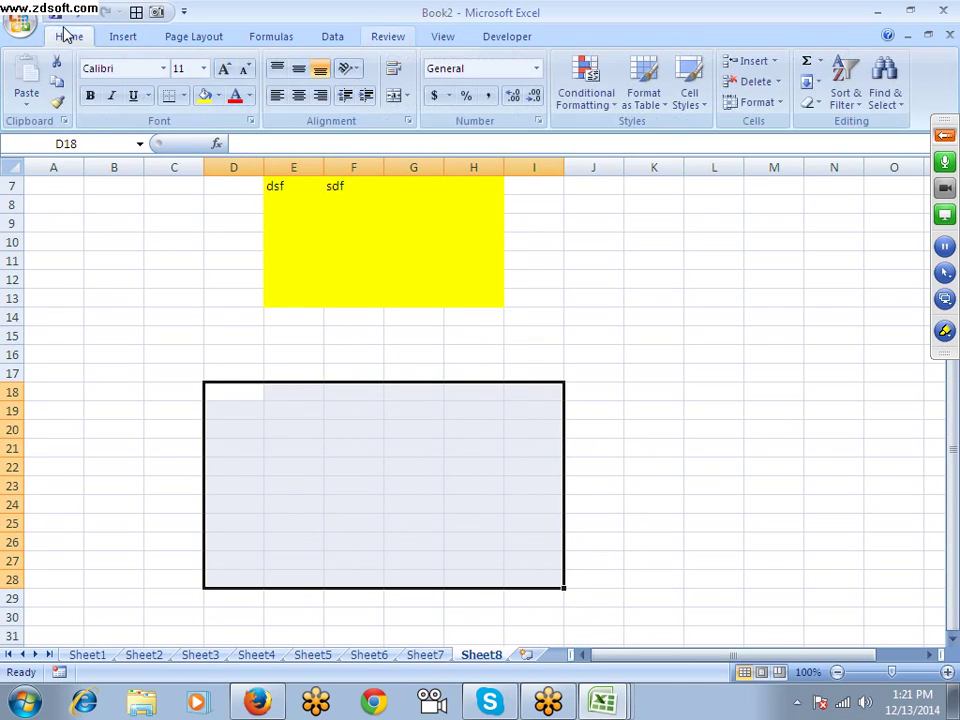
{"action": "left_click", "coordinate": [217, 95]}
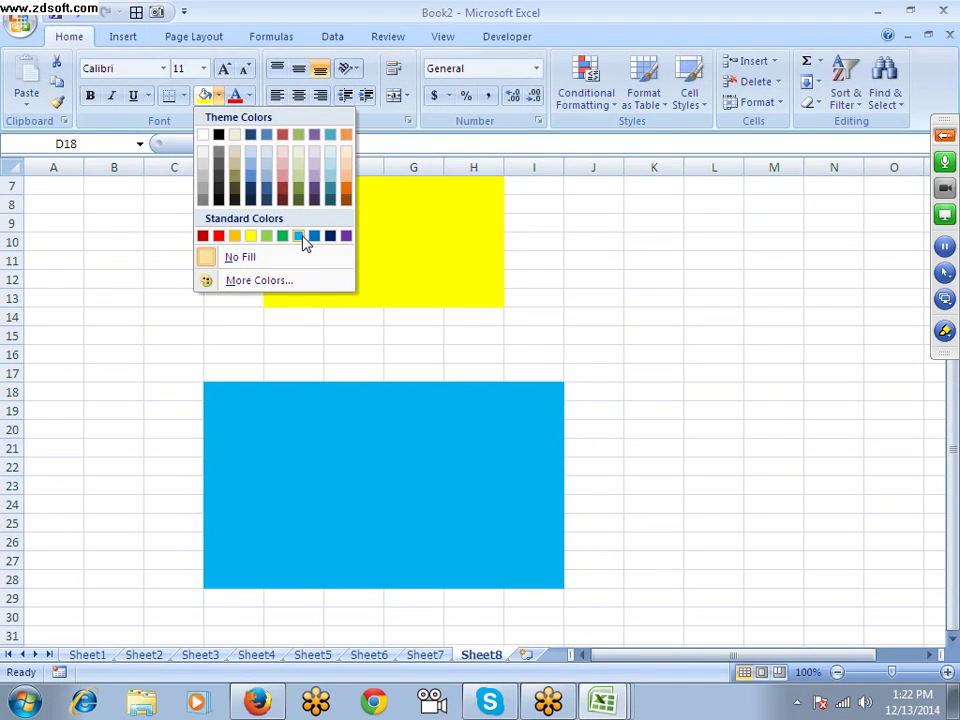
{"action": "left_click", "coordinate": [300, 237]}
Step: Add D18:I28 as editable Range2 with its own confirmed password
{"action": "left_click", "coordinate": [398, 38]}
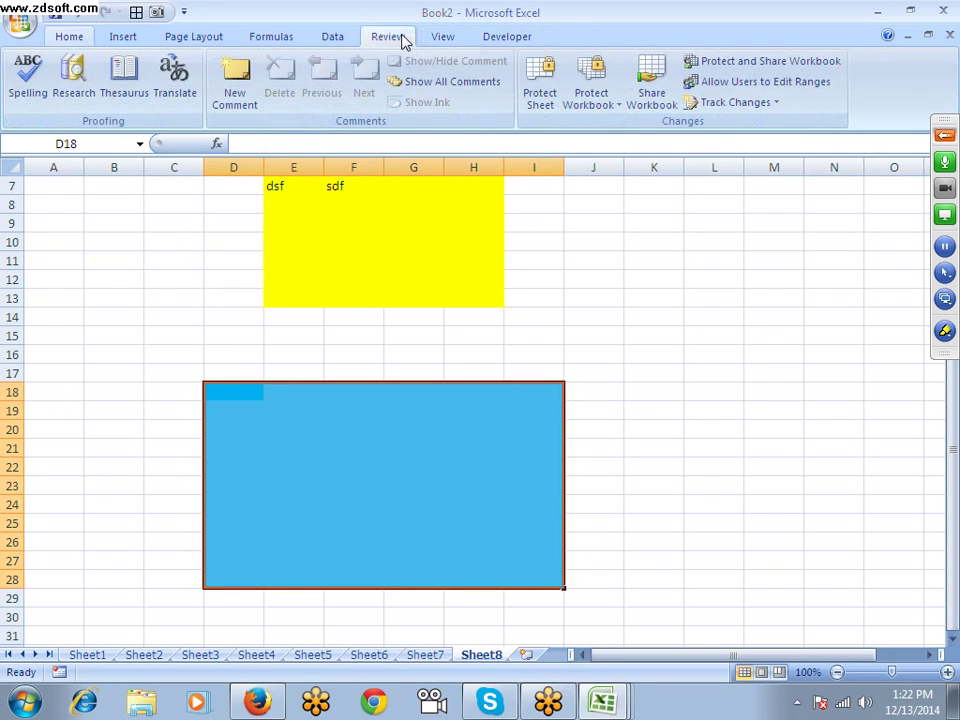
{"action": "left_click", "coordinate": [712, 82]}
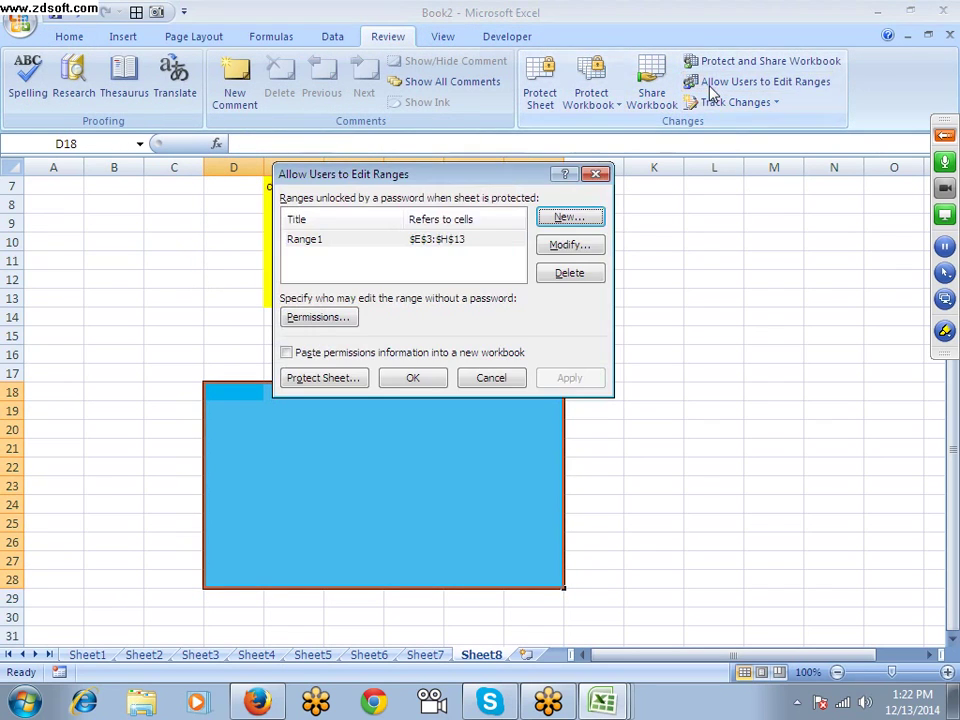
{"action": "left_click", "coordinate": [567, 219]}
{"action": "left_click", "coordinate": [390, 317]}
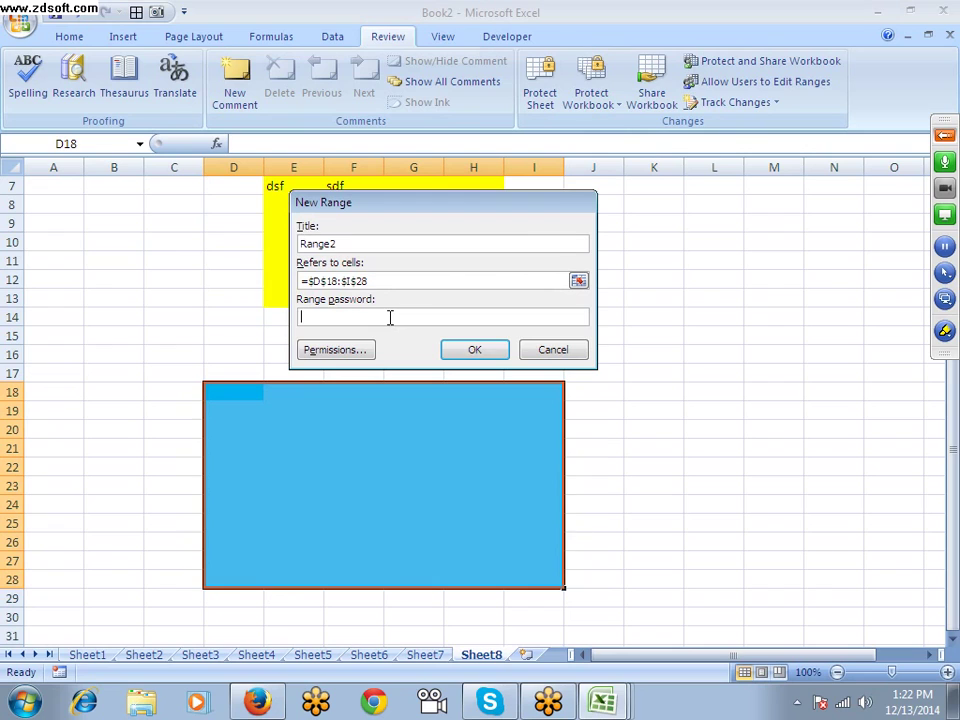
{"action": "left_click", "coordinate": [473, 352]}
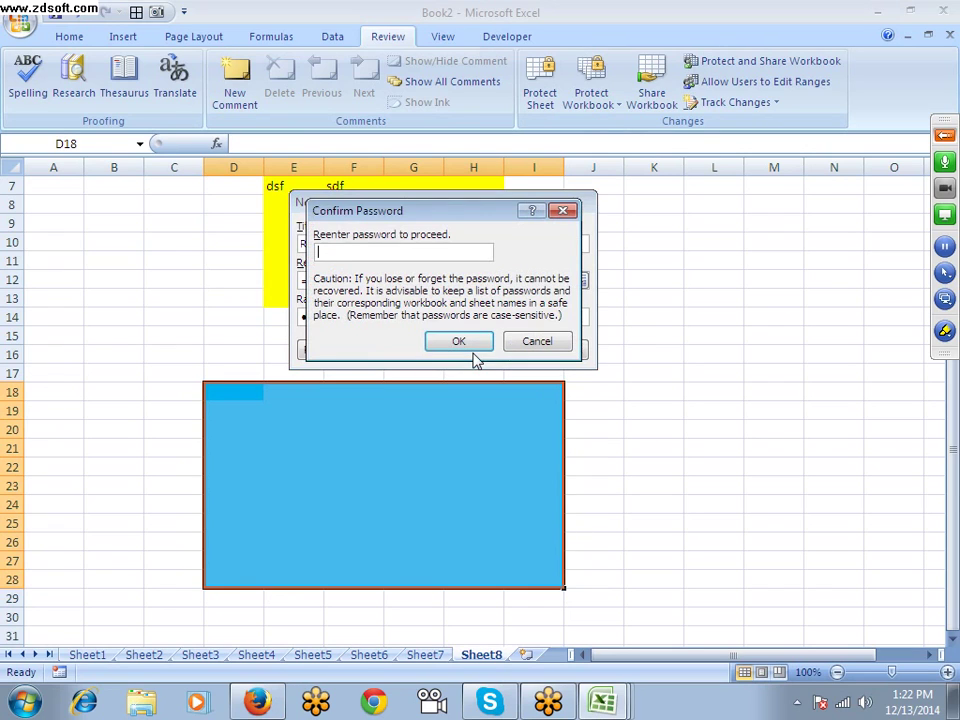
{"action": "left_click", "coordinate": [462, 342]}
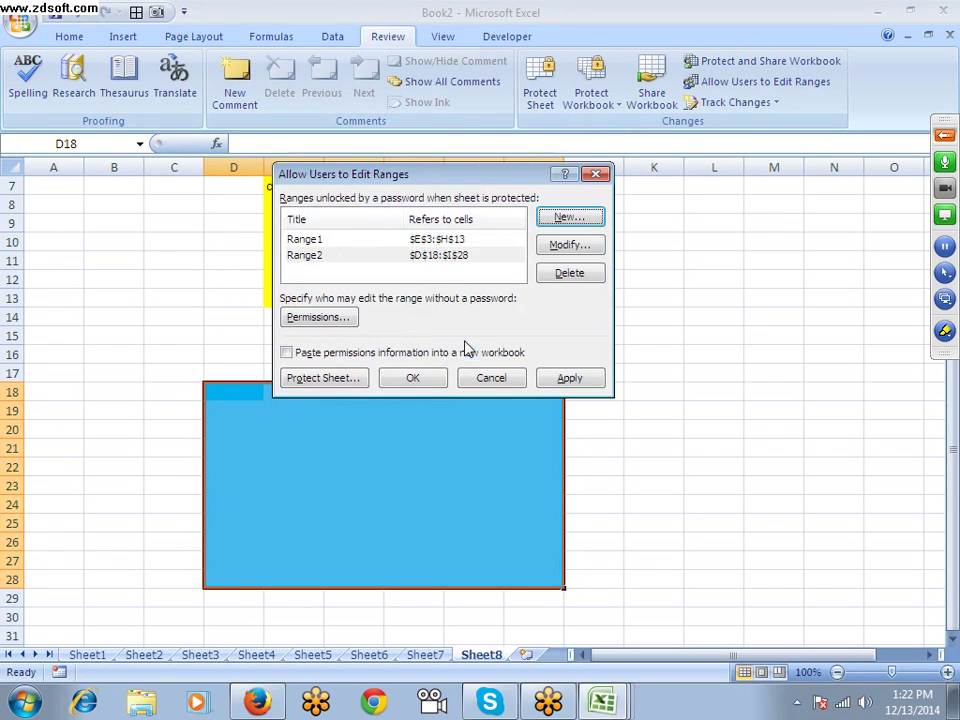
{"action": "left_click", "coordinate": [566, 380]}
{"action": "left_click", "coordinate": [413, 378]}
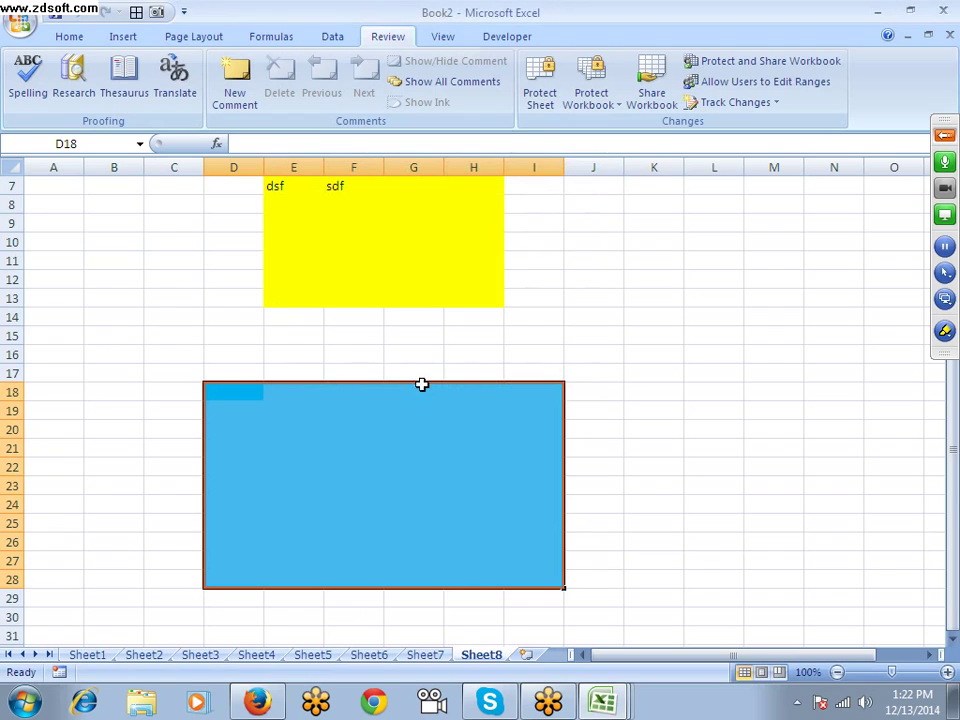
Step: Protect Sheet8 again from the sheet tab menu
{"action": "right_click", "coordinate": [481, 655]}
{"action": "left_click", "coordinate": [515, 556]}
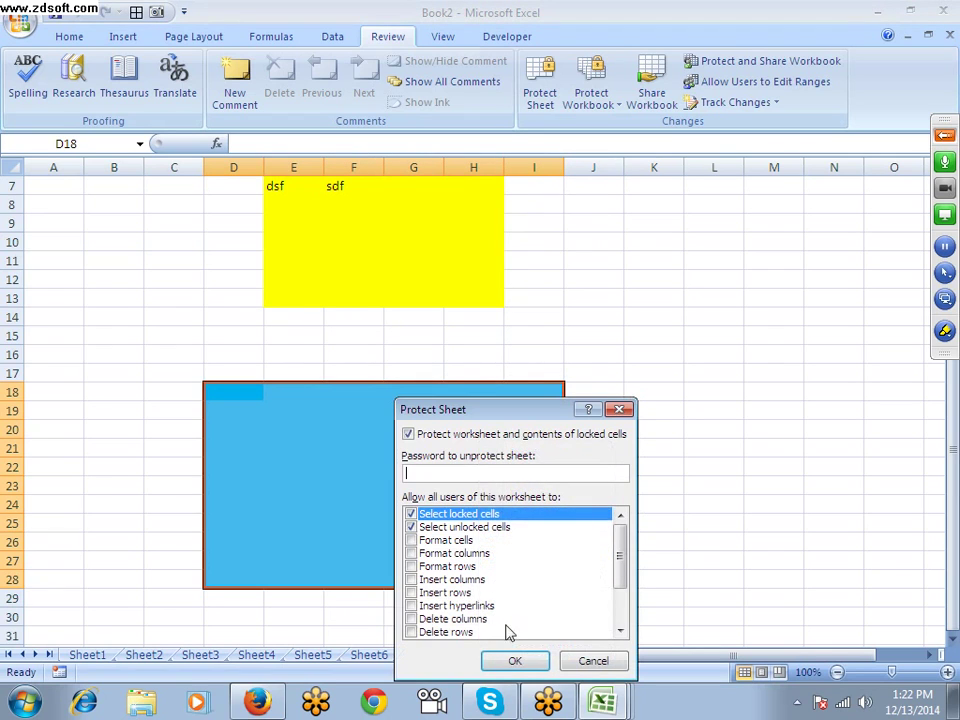
{"action": "left_click", "coordinate": [507, 662]}
Step: Unlock the yellow range with its password and enter f in H7 and sdf in G9
{"action": "scroll", "coordinate": [426, 411], "scroll_direction": "up", "scroll_amount": 2}
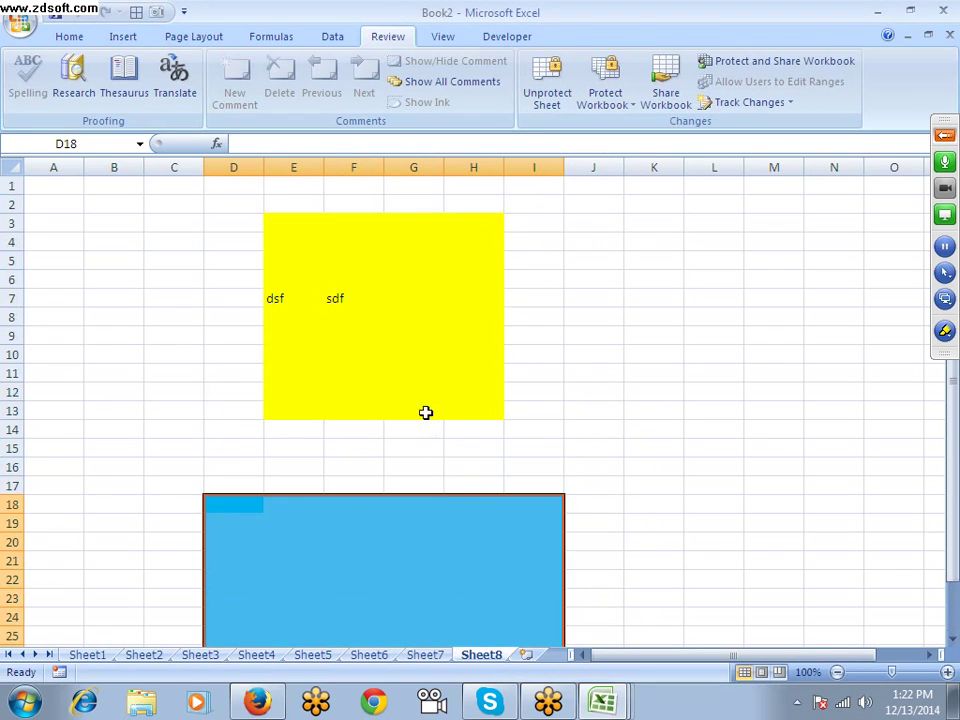
{"action": "left_click", "coordinate": [410, 375]}
{"action": "double_click", "coordinate": [410, 375]}
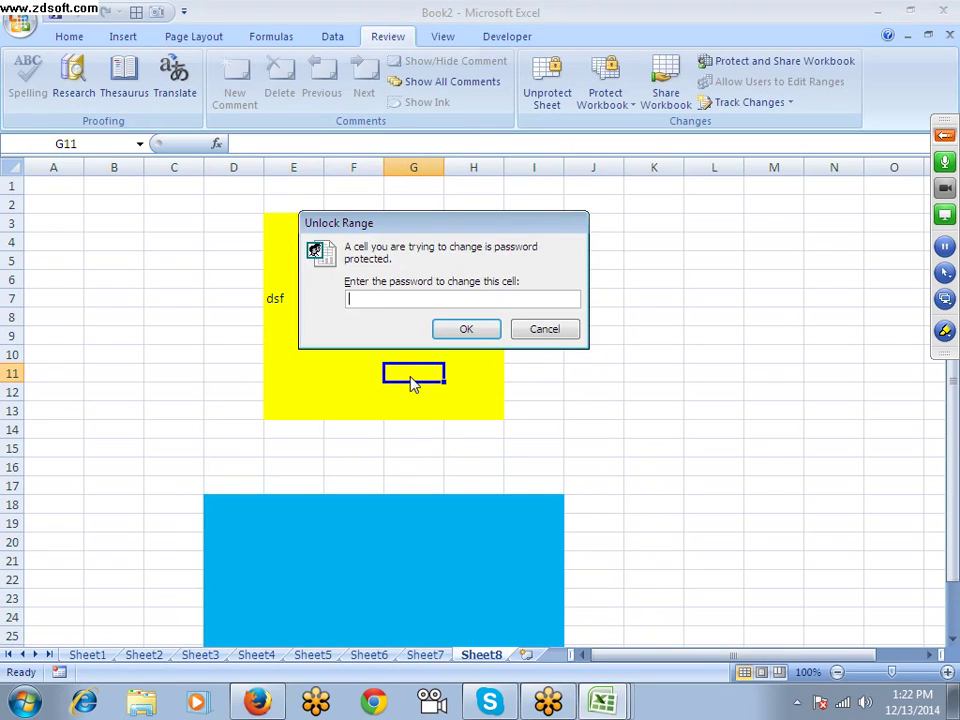
{"action": "type", "text": "1"}
{"action": "left_click", "coordinate": [456, 328]}
{"action": "left_click", "coordinate": [456, 300]}
{"action": "type", "text": "f"}
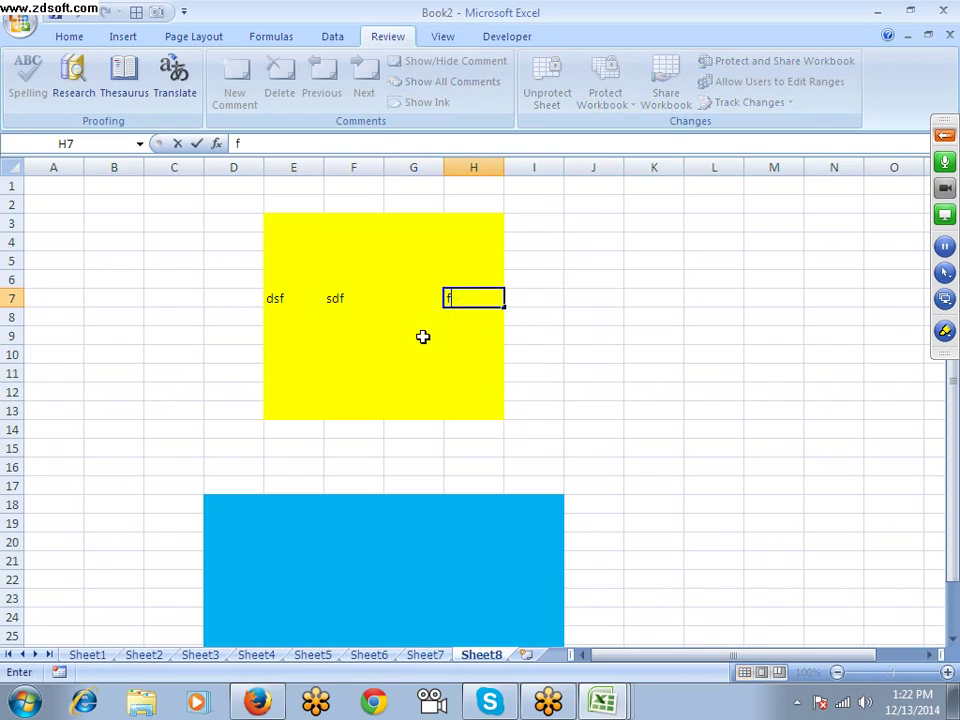
{"action": "left_click", "coordinate": [423, 337]}
{"action": "type", "text": "sdf"}
Step: Unlock the blue range, retrying after a wrong password, and enter g in F21
{"action": "left_click", "coordinate": [414, 539]}
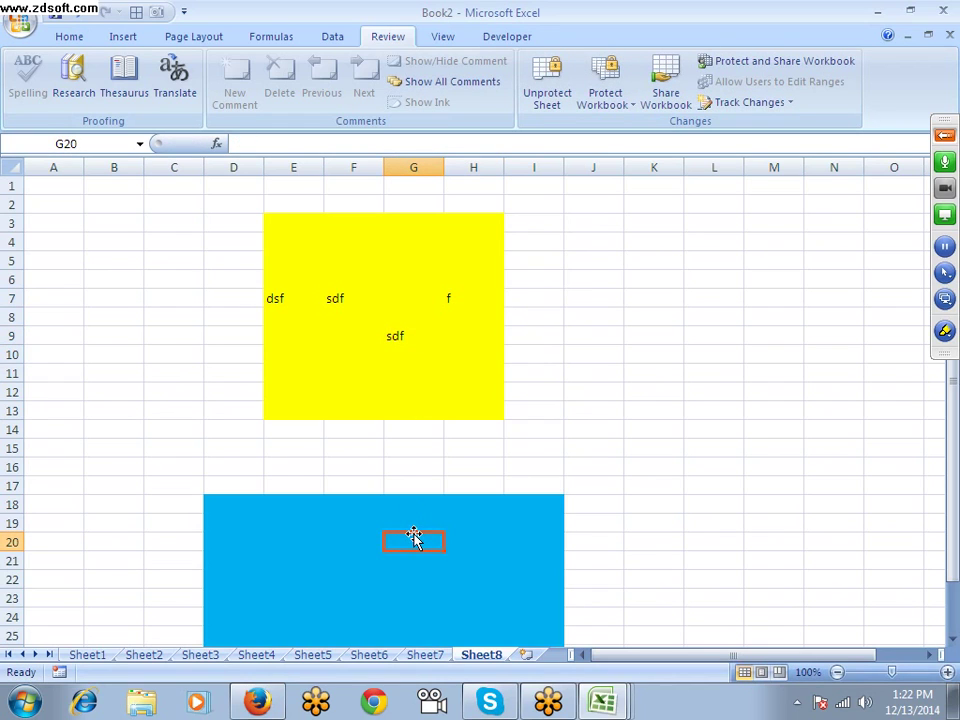
{"action": "double_click", "coordinate": [414, 539]}
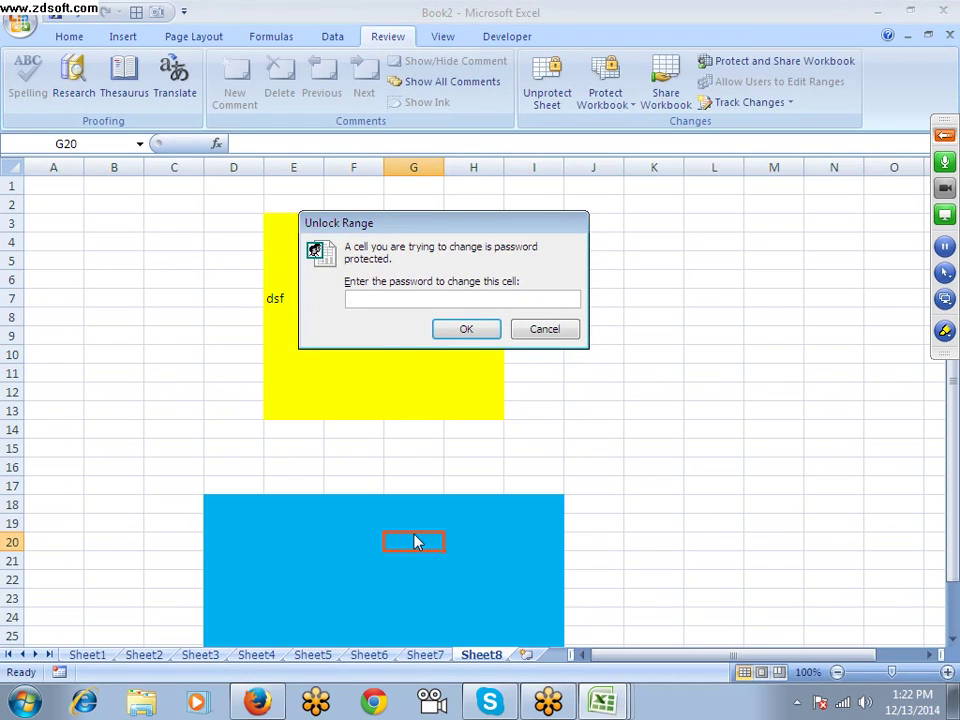
{"action": "type", "text": "1"}
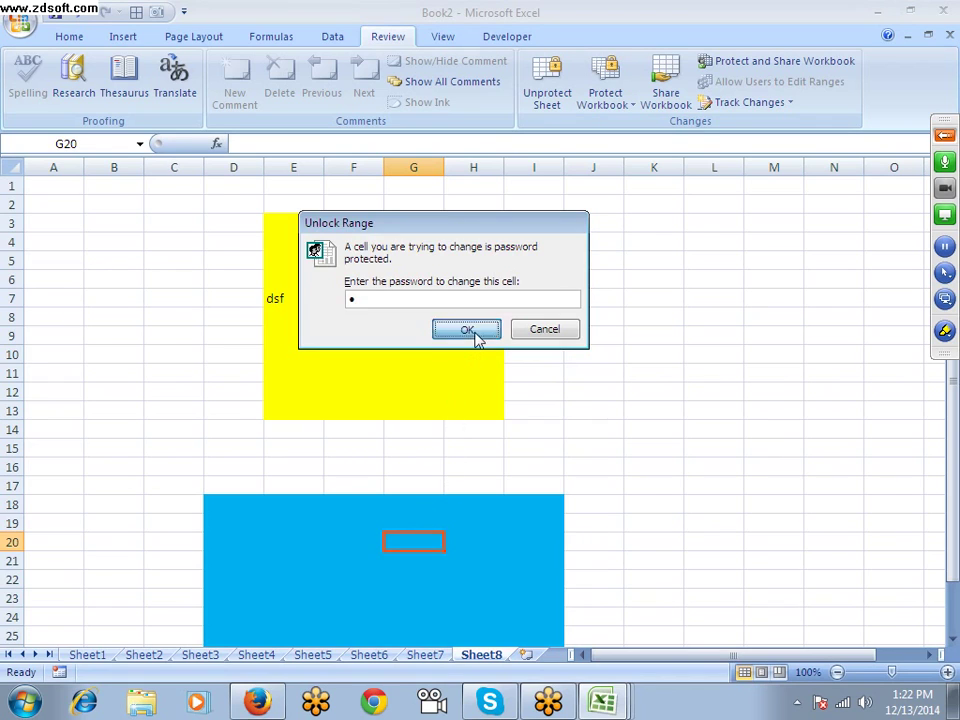
{"action": "left_click", "coordinate": [476, 337]}
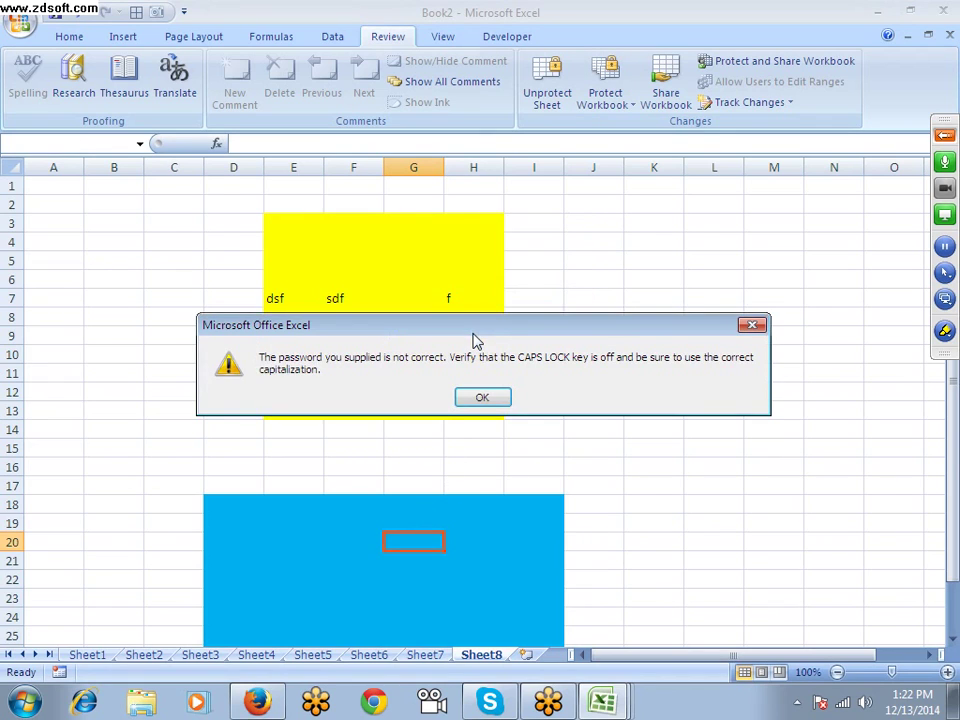
{"action": "left_click", "coordinate": [470, 397]}
{"action": "key", "text": "F2"}
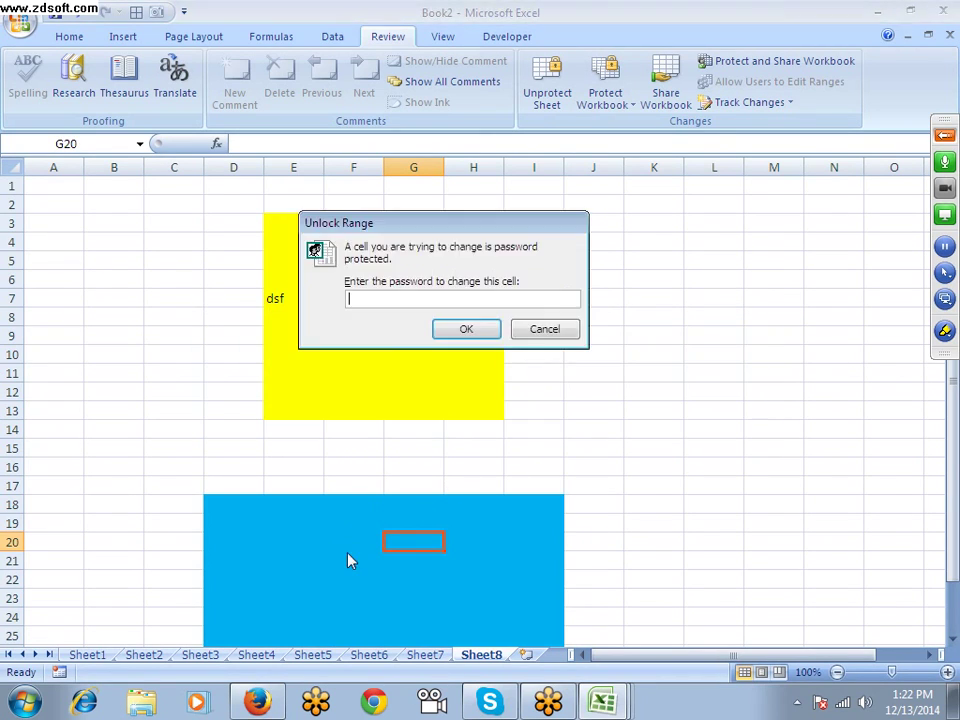
{"action": "key", "text": "Return"}
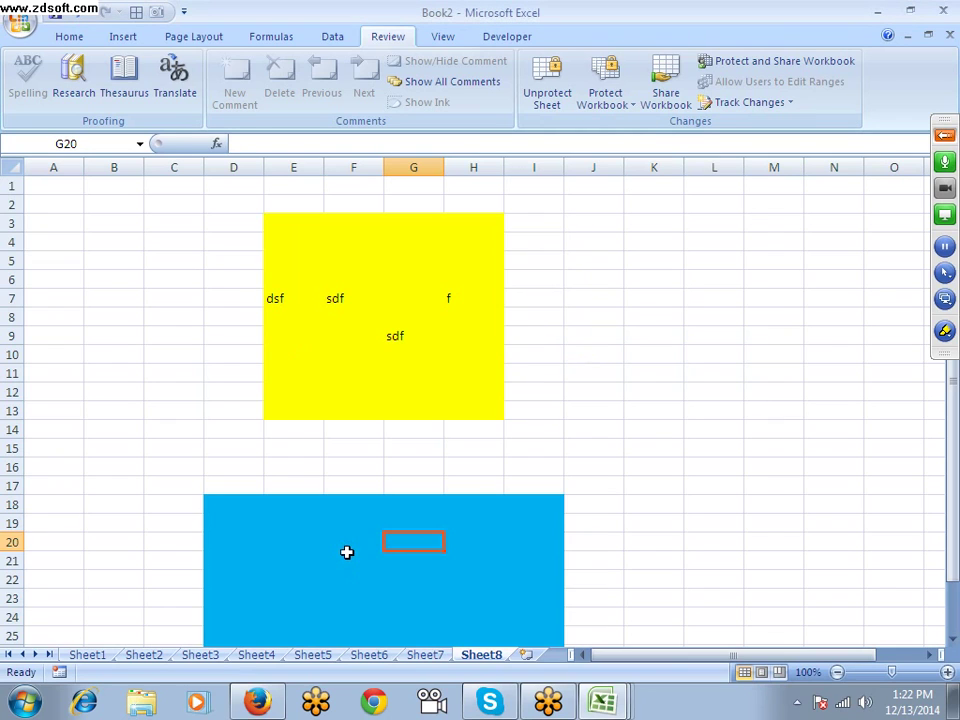
{"action": "left_click", "coordinate": [346, 555]}
{"action": "type", "text": "g"}
{"action": "left_click", "coordinate": [364, 427]}
Step: Enter f in cell F13 at the bottom of the yellow area
{"action": "left_click", "coordinate": [379, 409]}
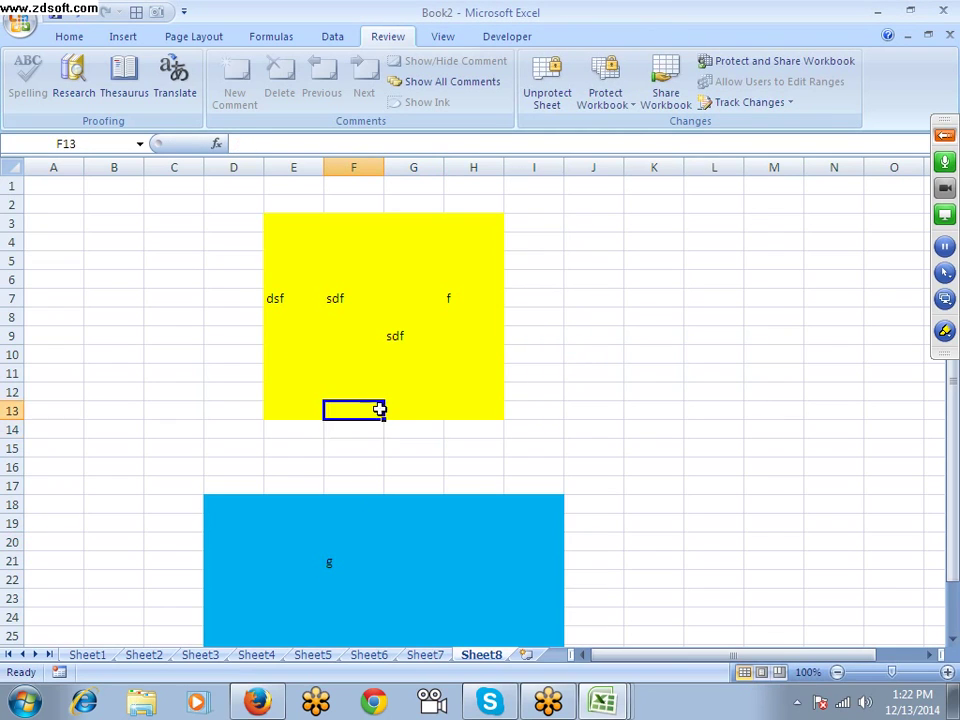
{"action": "type", "text": "f"}
{"action": "left_click", "coordinate": [364, 523]}
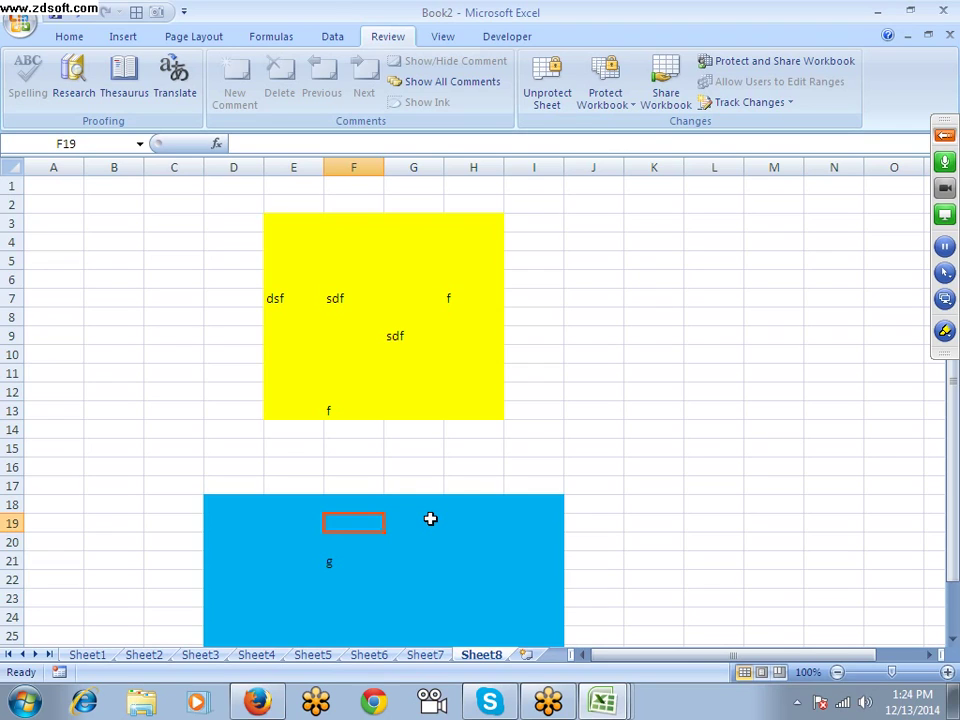
Step: Insert a new blank worksheet, Sheet9
{"action": "left_click", "coordinate": [531, 655]}
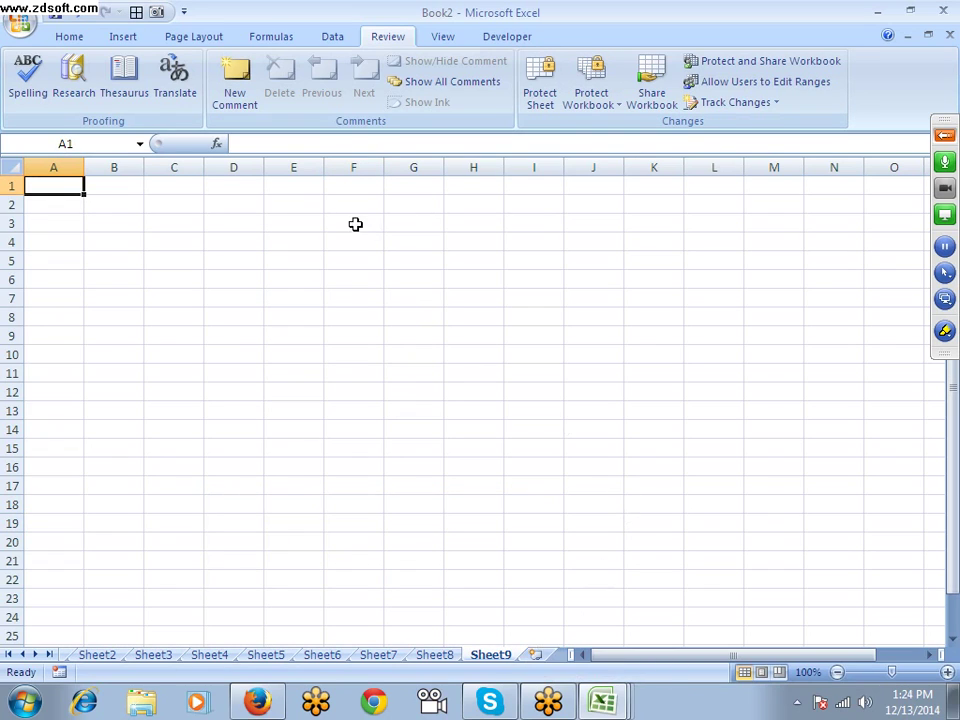
Step: Fill columns E:G blue and columns H:I light green
{"action": "left_click_drag", "start_coordinate": [304, 167], "coordinate": [399, 172]}
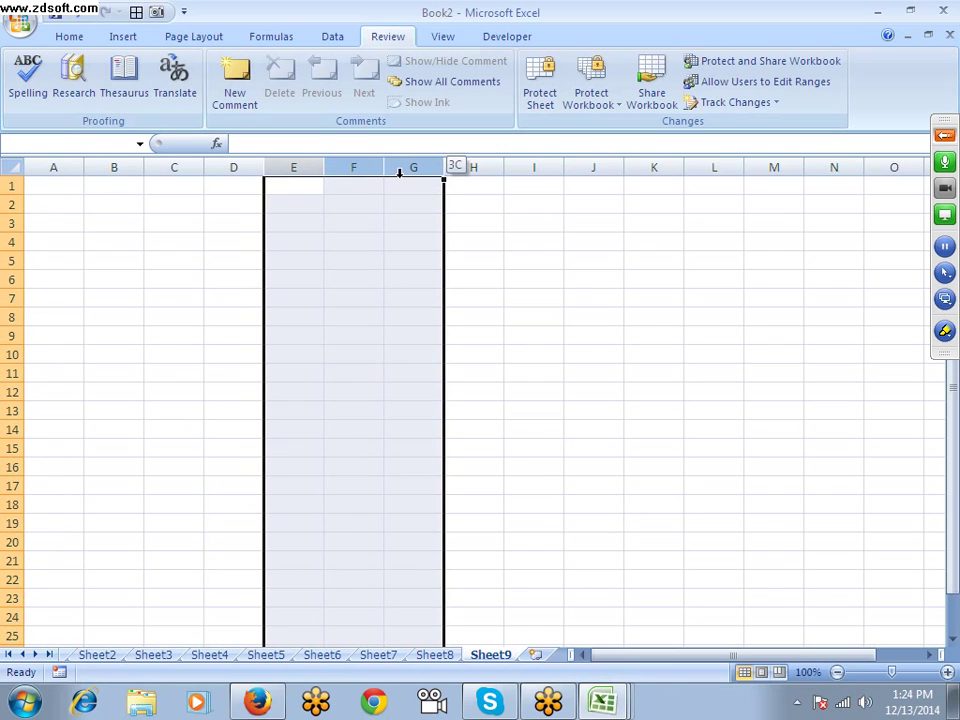
{"action": "left_click", "coordinate": [72, 37]}
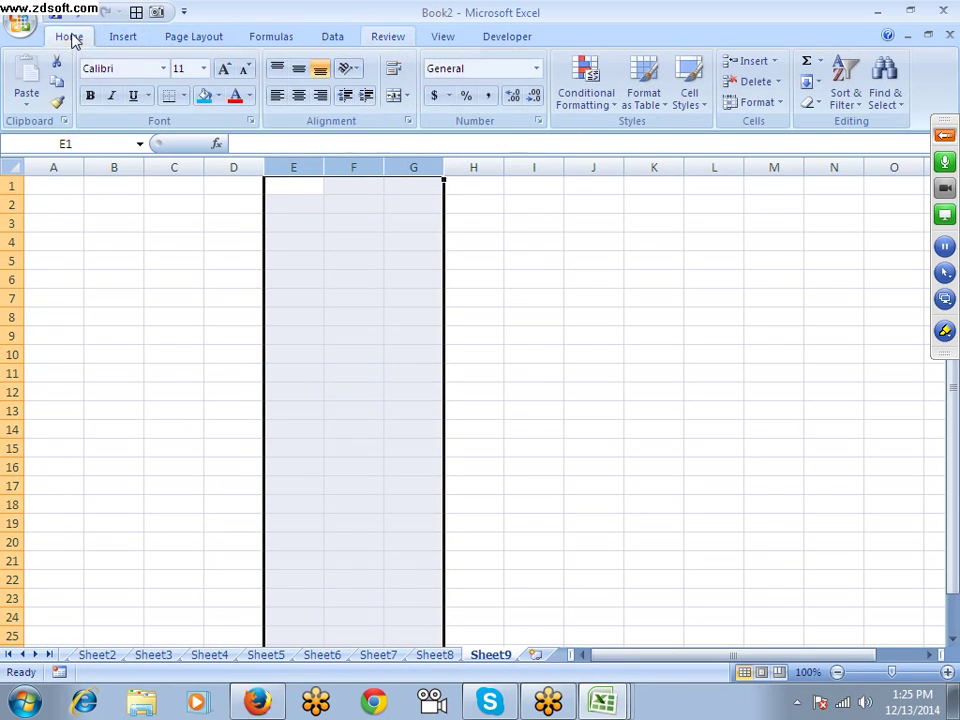
{"action": "left_click", "coordinate": [206, 96]}
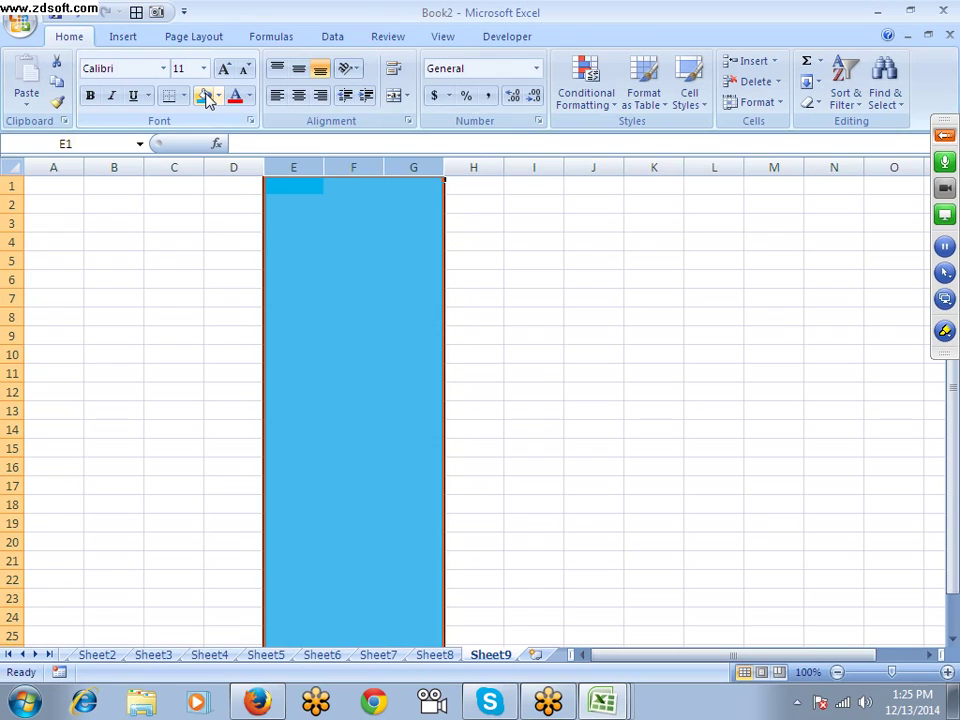
{"action": "key", "text": "Right"}
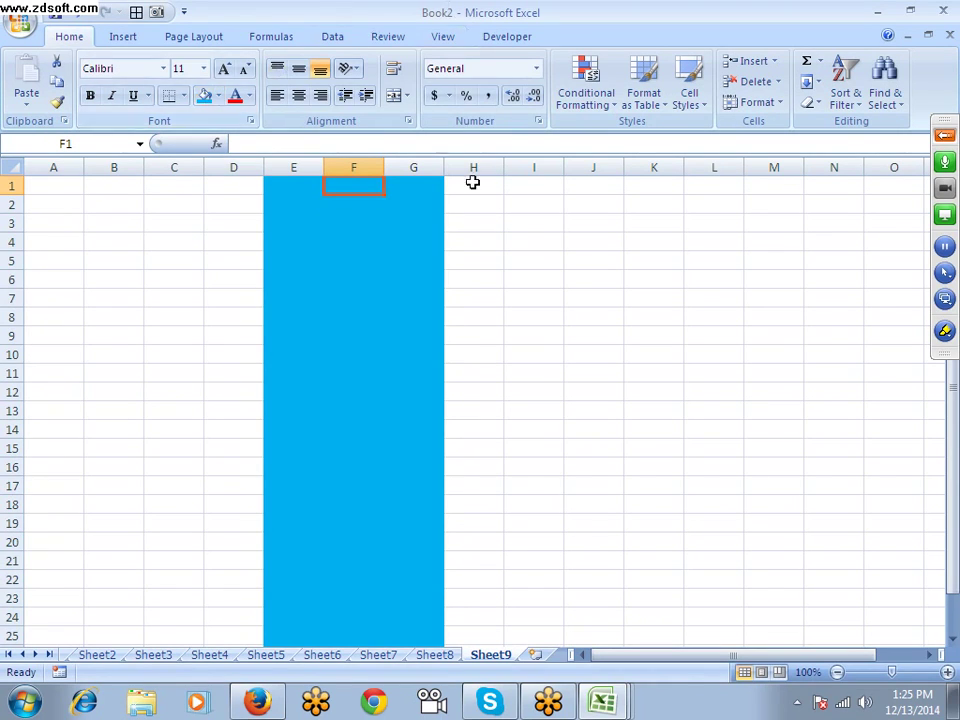
{"action": "left_click_drag", "start_coordinate": [480, 167], "coordinate": [536, 167]}
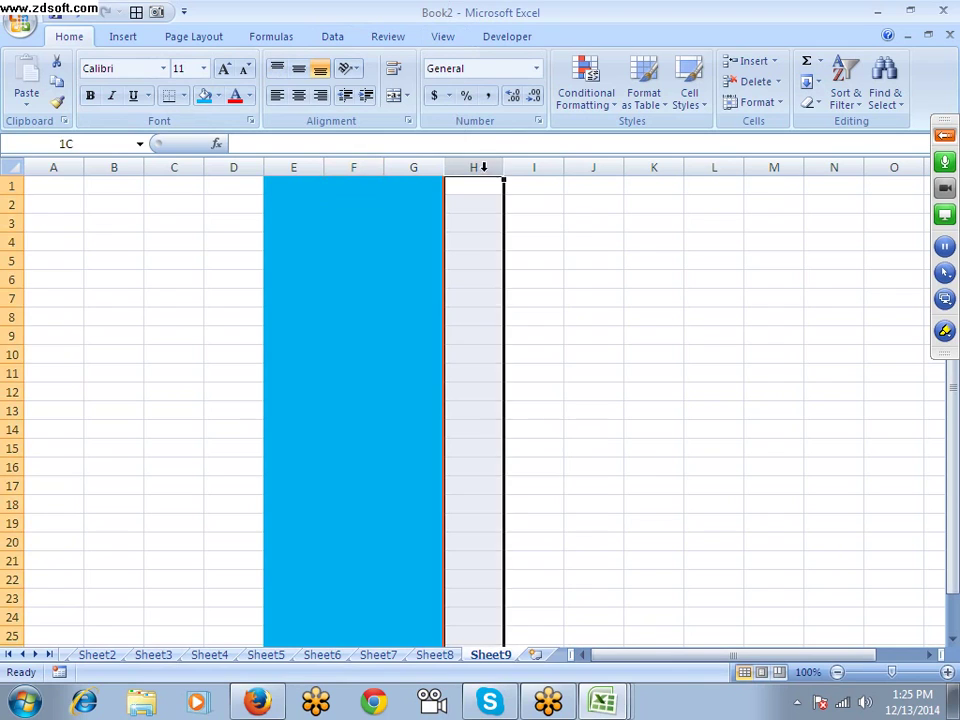
{"action": "left_click", "coordinate": [205, 97]}
{"action": "left_click", "coordinate": [220, 97]}
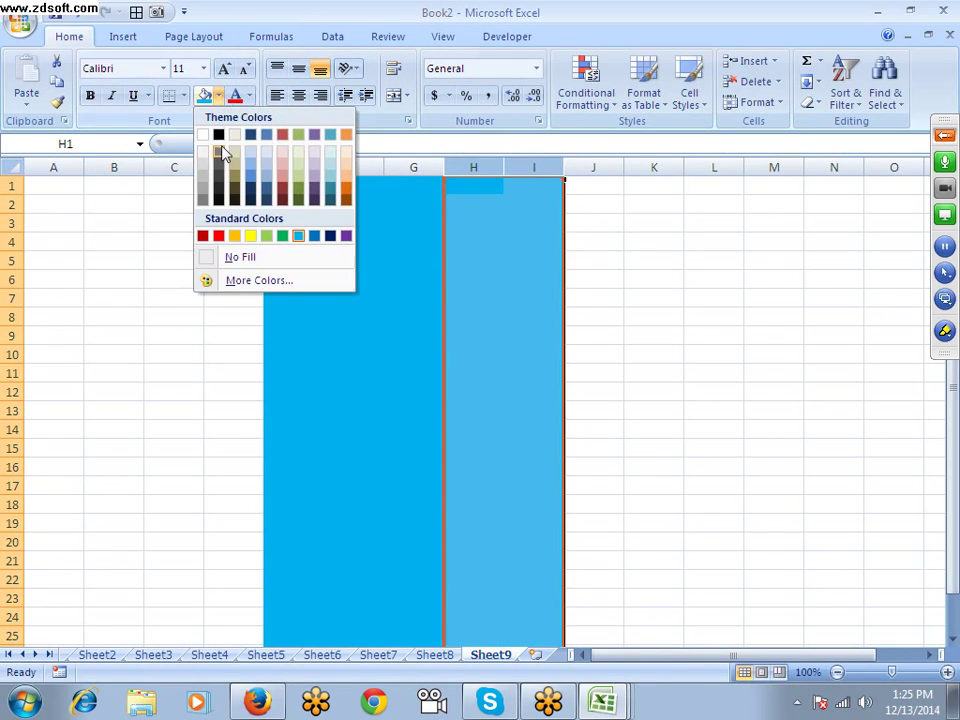
{"action": "left_click", "coordinate": [266, 236]}
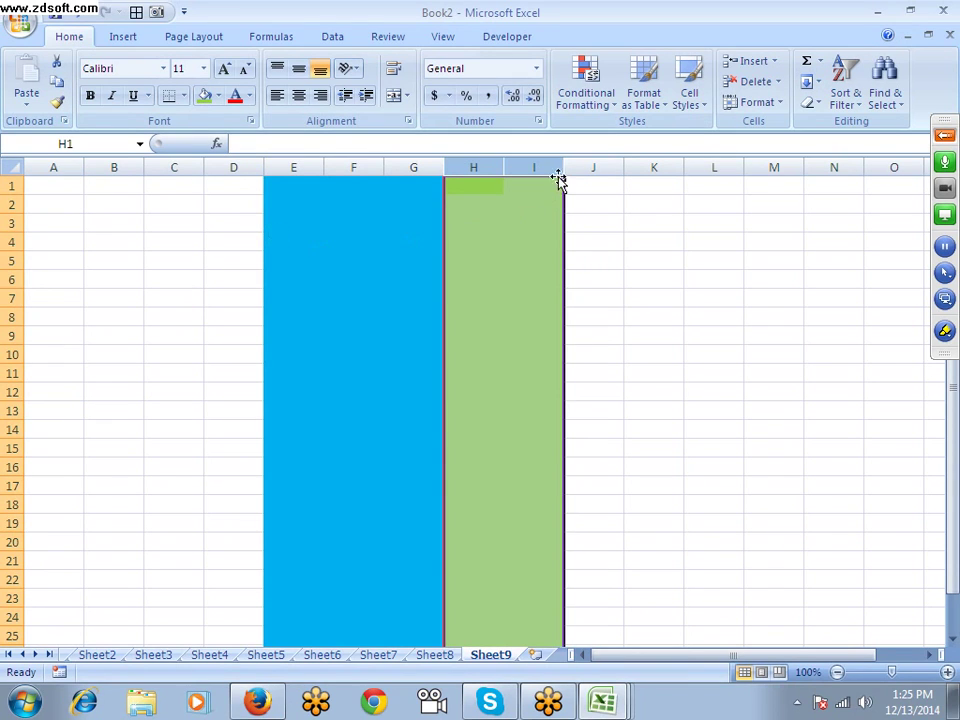
Step: Fill columns J:L light purple, then reselect columns E:G
{"action": "left_click_drag", "start_coordinate": [600, 167], "coordinate": [700, 167]}
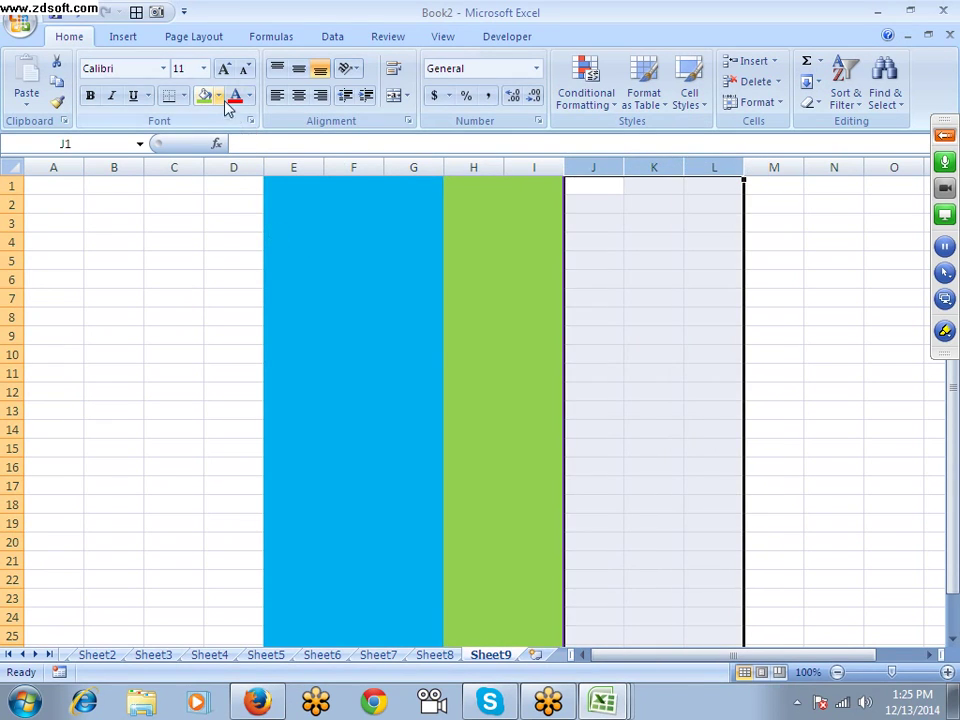
{"action": "left_click", "coordinate": [219, 96]}
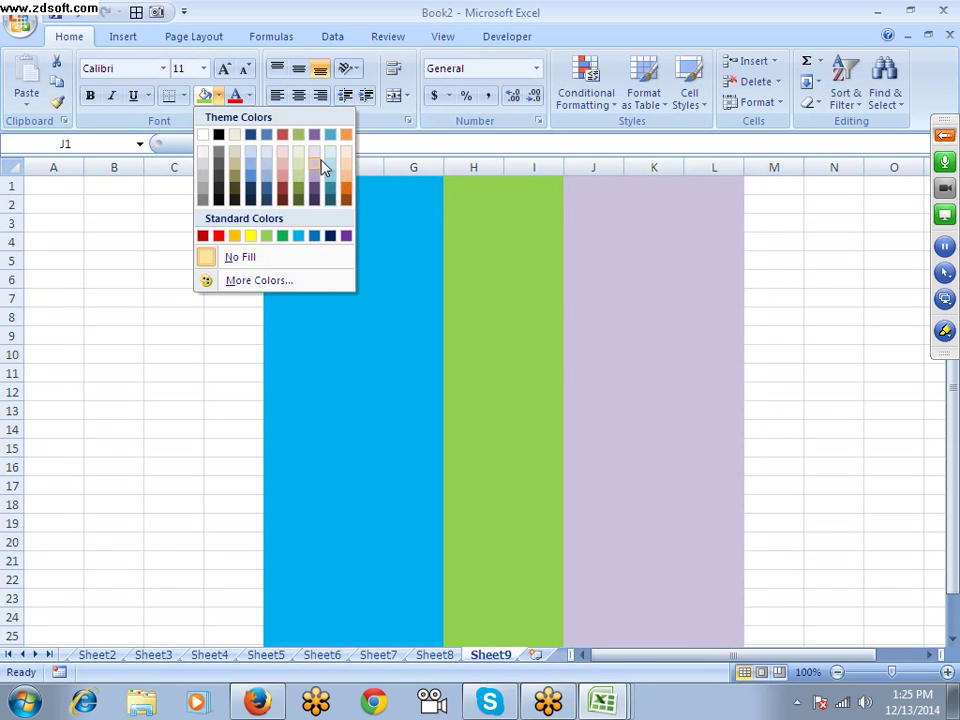
{"action": "left_click", "coordinate": [322, 166]}
{"action": "key", "text": "Left"}
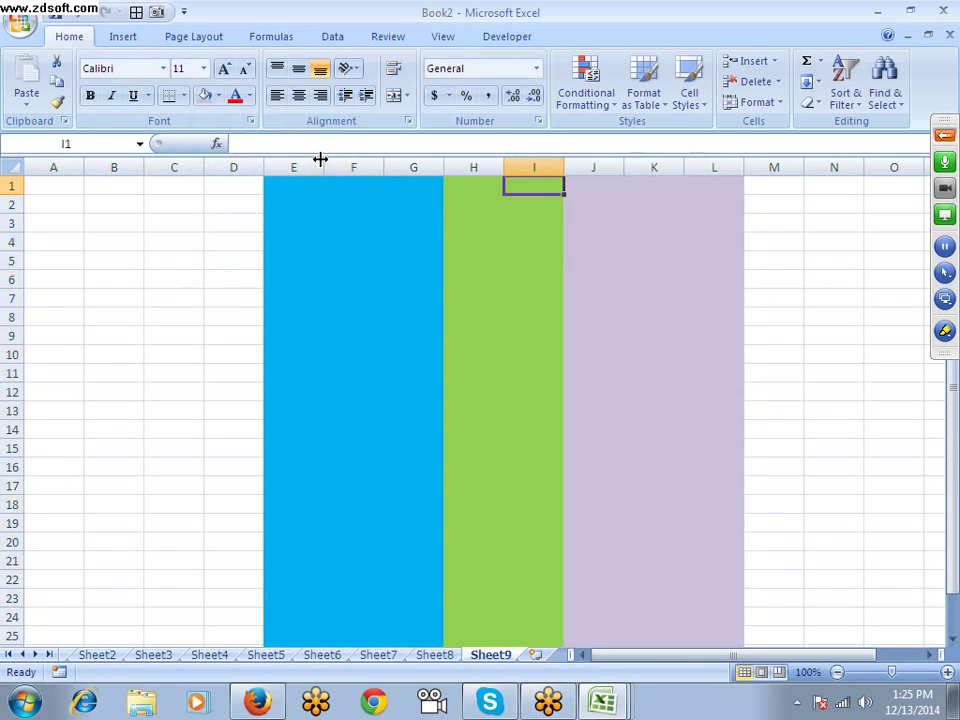
{"action": "key", "text": "Left"}
{"action": "key", "text": "Left"}
{"action": "key", "text": "Left"}
{"action": "key", "text": "Left"}
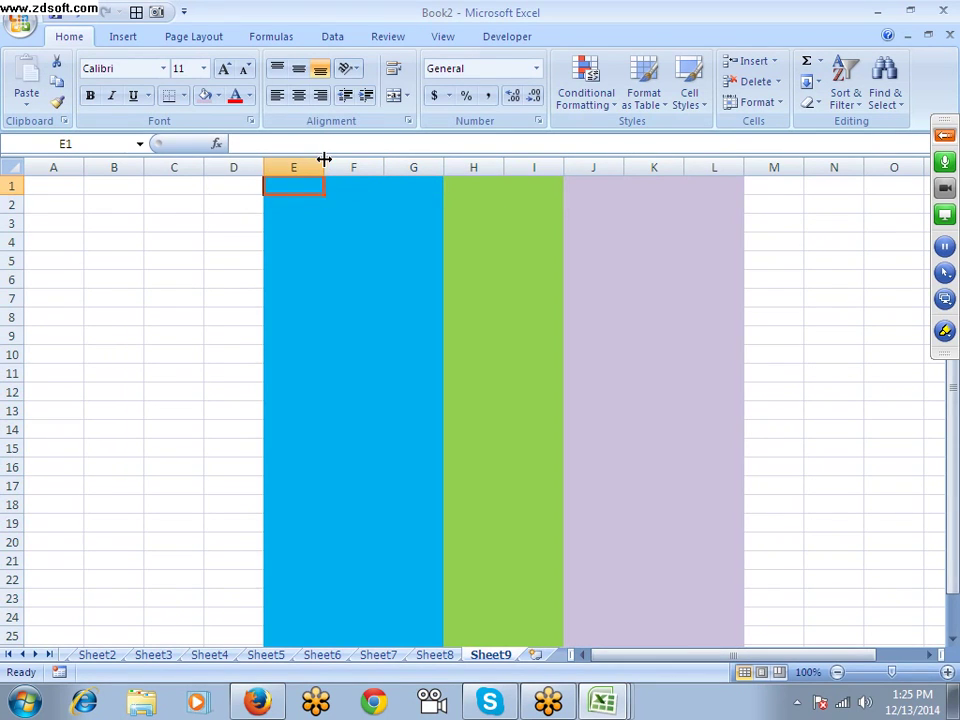
{"action": "left_click_drag", "start_coordinate": [295, 167], "coordinate": [409, 168]}
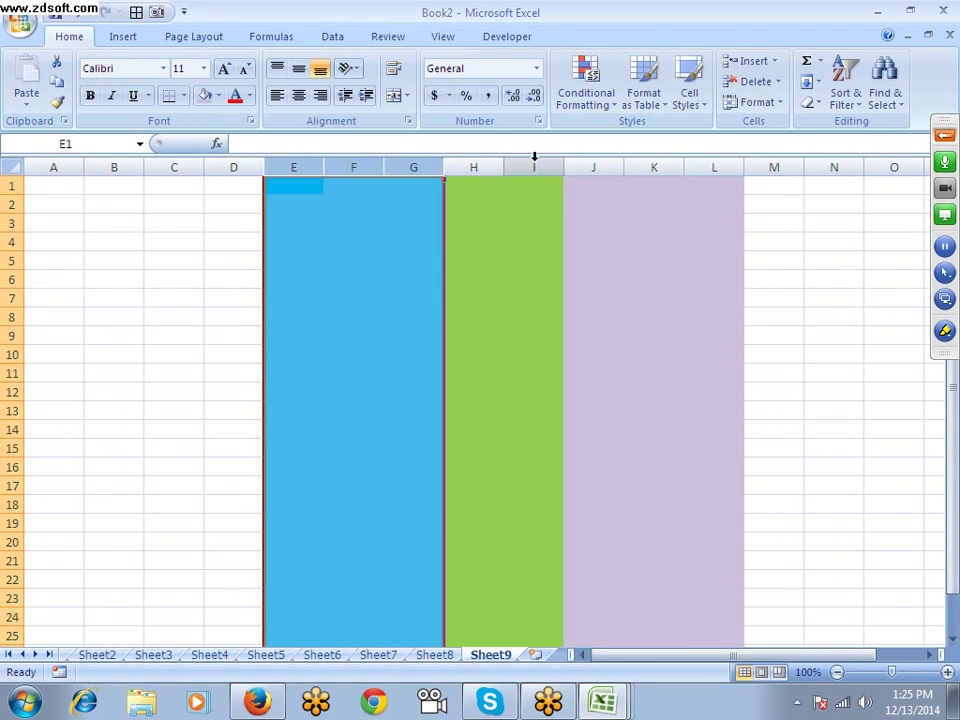
Step: Add columns E:G as editable Range1 with a confirmed password
{"action": "left_click", "coordinate": [393, 38]}
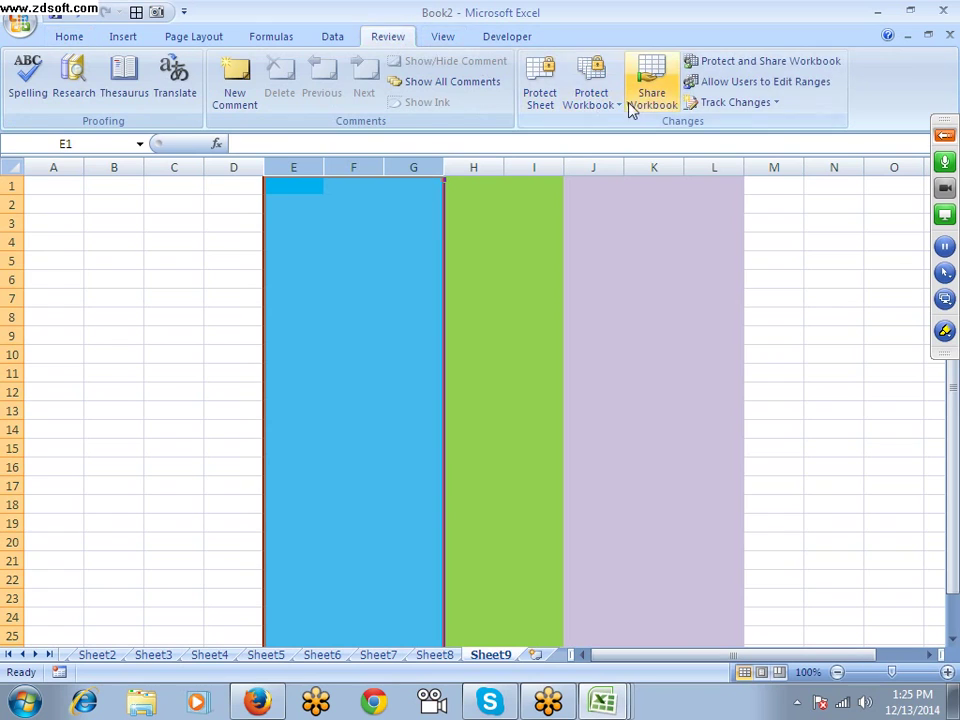
{"action": "left_click", "coordinate": [700, 84]}
{"action": "left_click", "coordinate": [588, 216]}
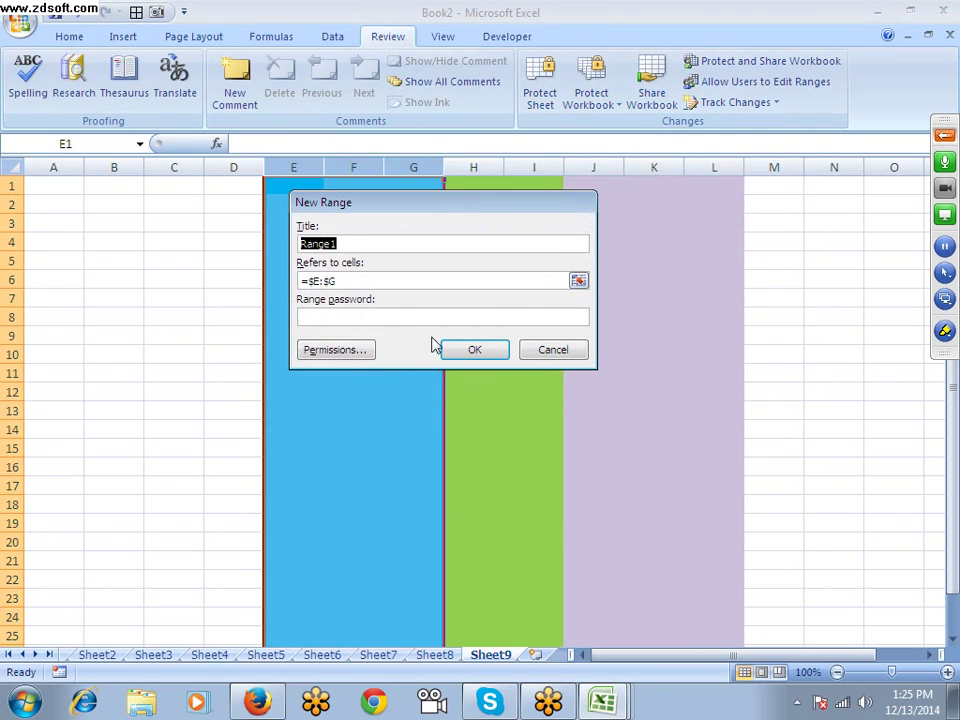
{"action": "left_click", "coordinate": [399, 315]}
{"action": "type", "text": "1"}
{"action": "left_click", "coordinate": [466, 348]}
{"action": "type", "text": "1"}
{"action": "left_click", "coordinate": [460, 345]}
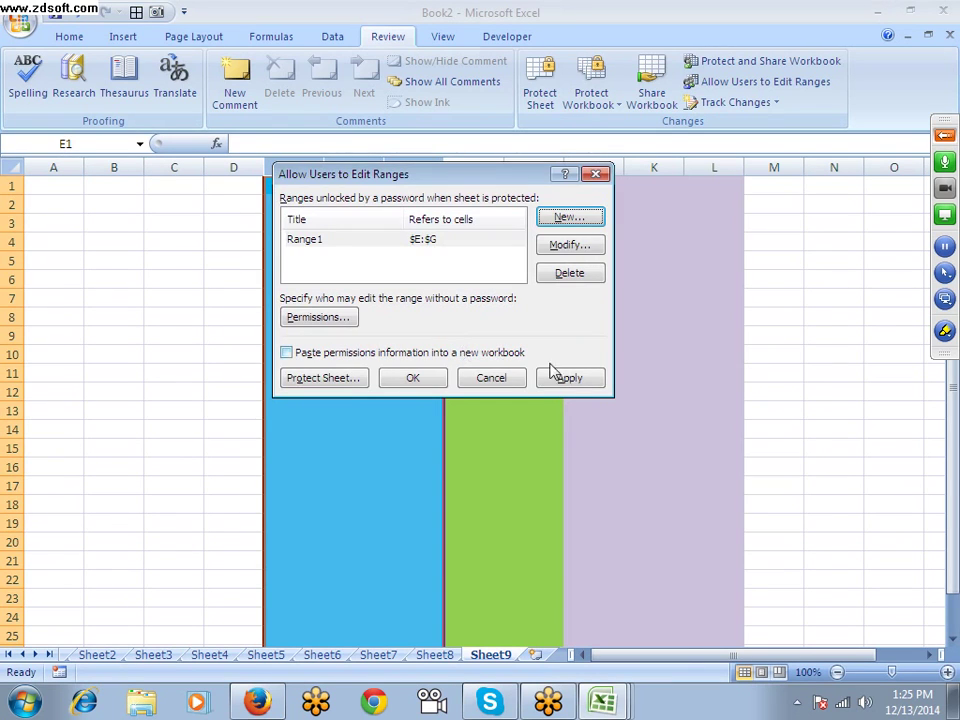
{"action": "left_click", "coordinate": [570, 379]}
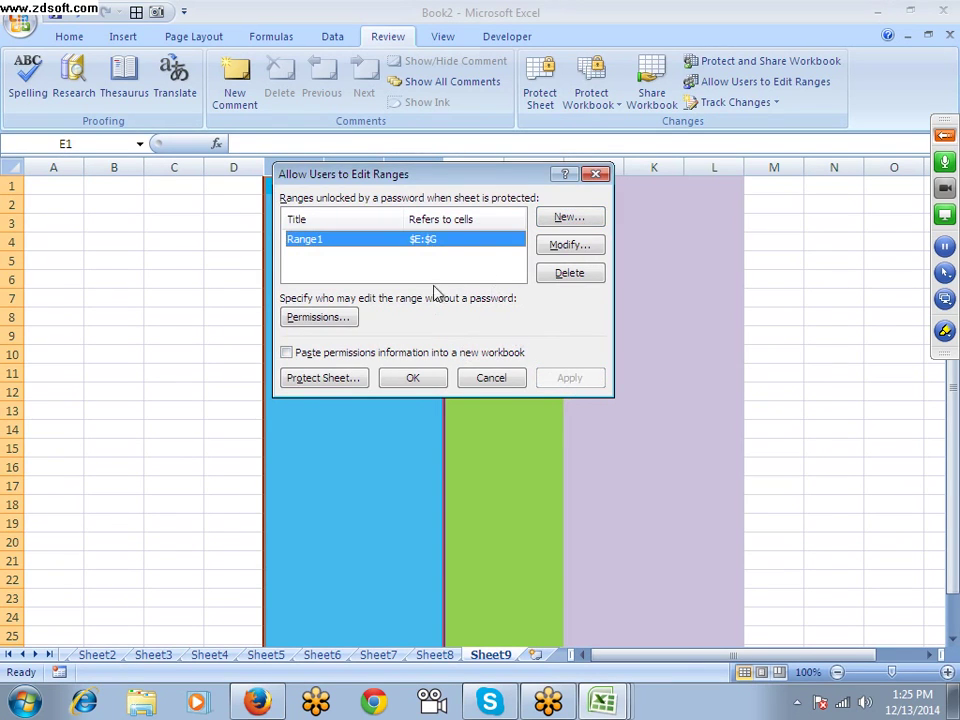
Step: Add columns H:I as editable Range2 with its own confirmed password
{"action": "left_click", "coordinate": [560, 220]}
{"action": "left_click_drag", "start_coordinate": [482, 199], "coordinate": [676, 225]}
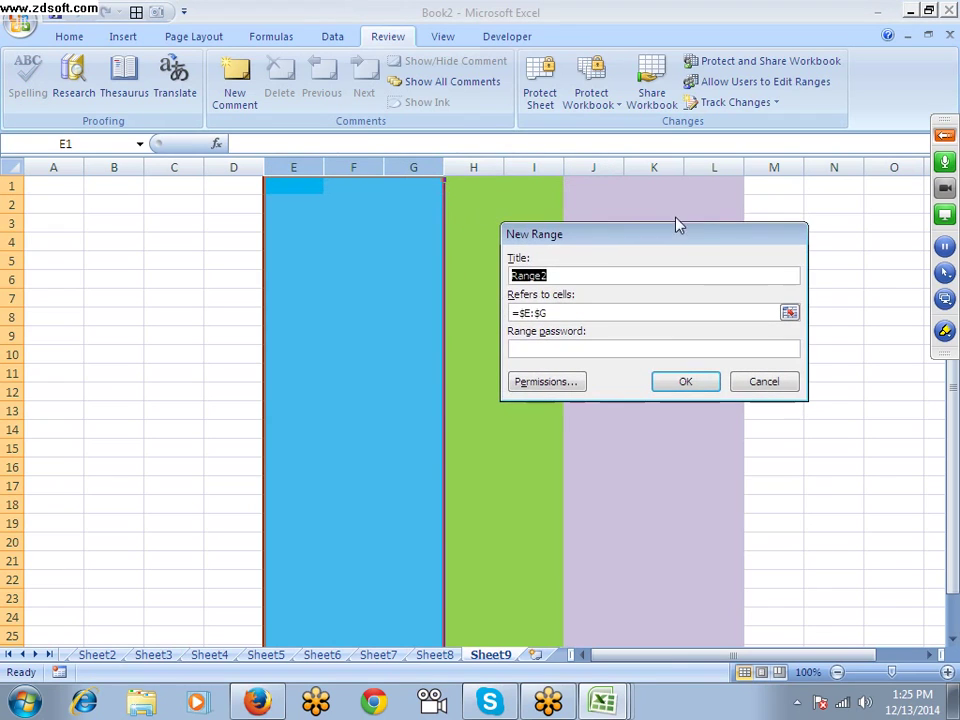
{"action": "left_click", "coordinate": [556, 313]}
{"action": "left_click_drag", "start_coordinate": [473, 167], "coordinate": [522, 167]}
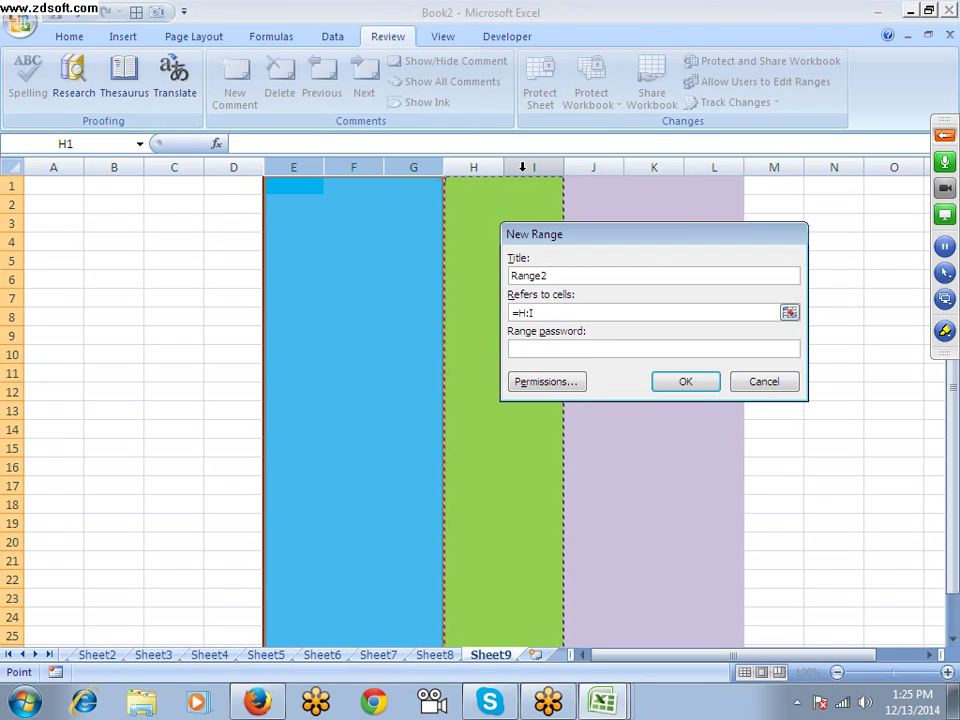
{"action": "left_click", "coordinate": [540, 348]}
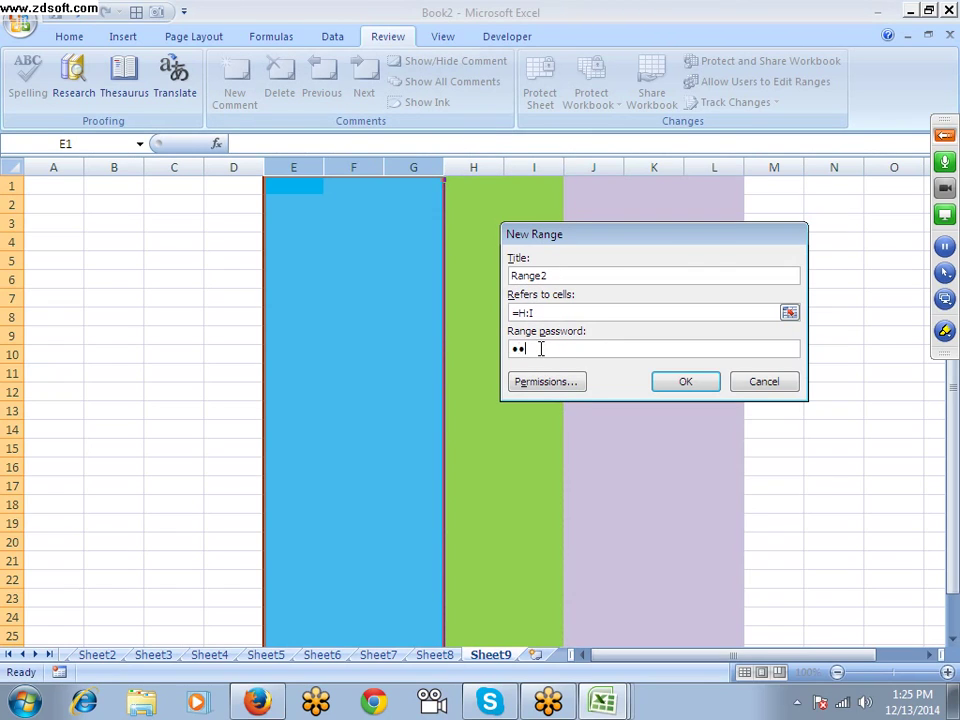
{"action": "type", "text": "3"}
{"action": "key", "text": "BackSpace"}
{"action": "left_click", "coordinate": [665, 381]}
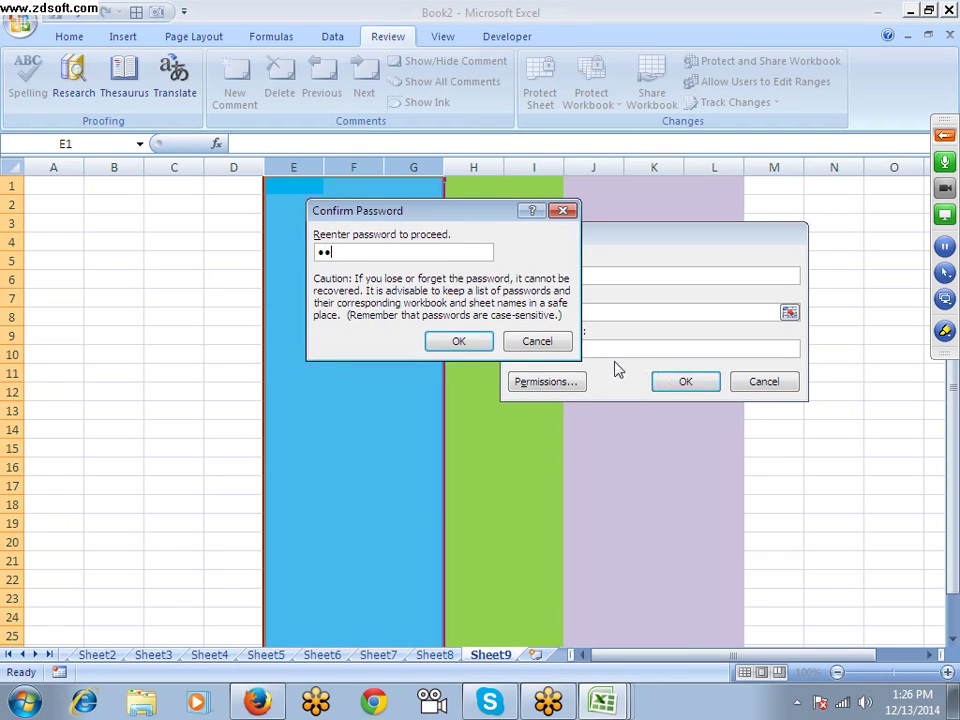
{"action": "left_click", "coordinate": [463, 347]}
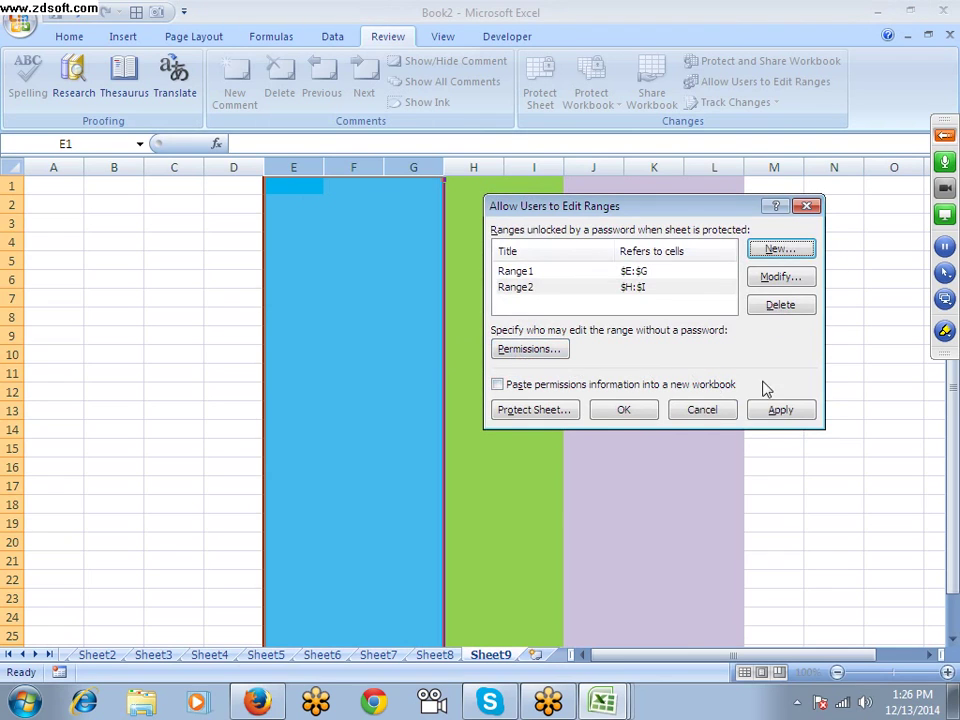
{"action": "left_click", "coordinate": [779, 413]}
Step: Add columns J:L as editable Range3 with a password and close the ranges list
{"action": "left_click", "coordinate": [780, 249]}
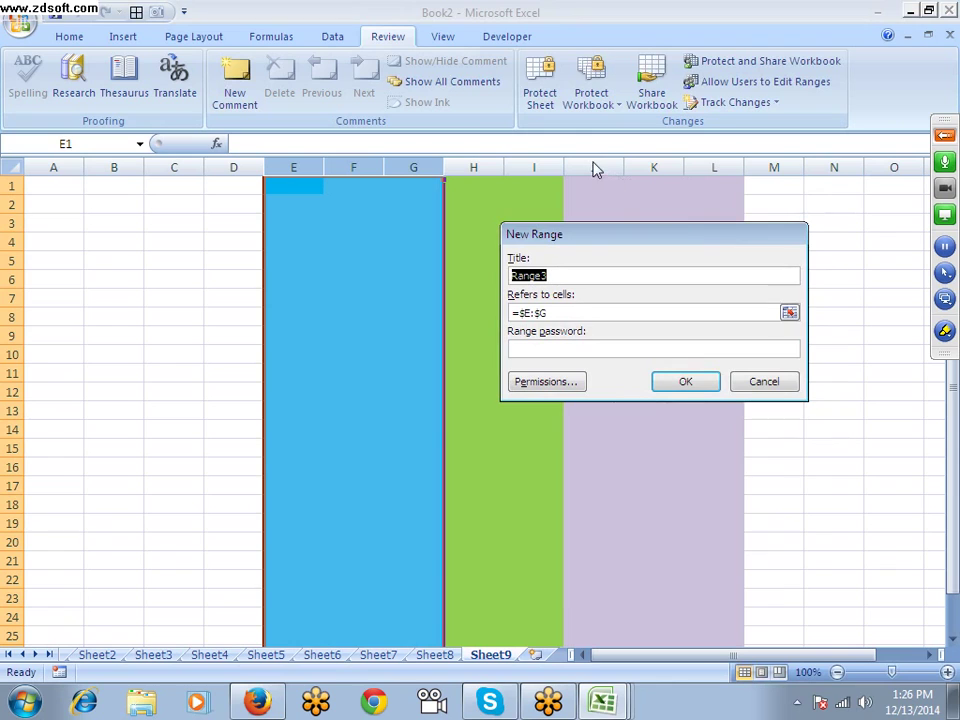
{"action": "left_click_drag", "start_coordinate": [600, 166], "coordinate": [718, 163]}
{"action": "left_click", "coordinate": [604, 347]}
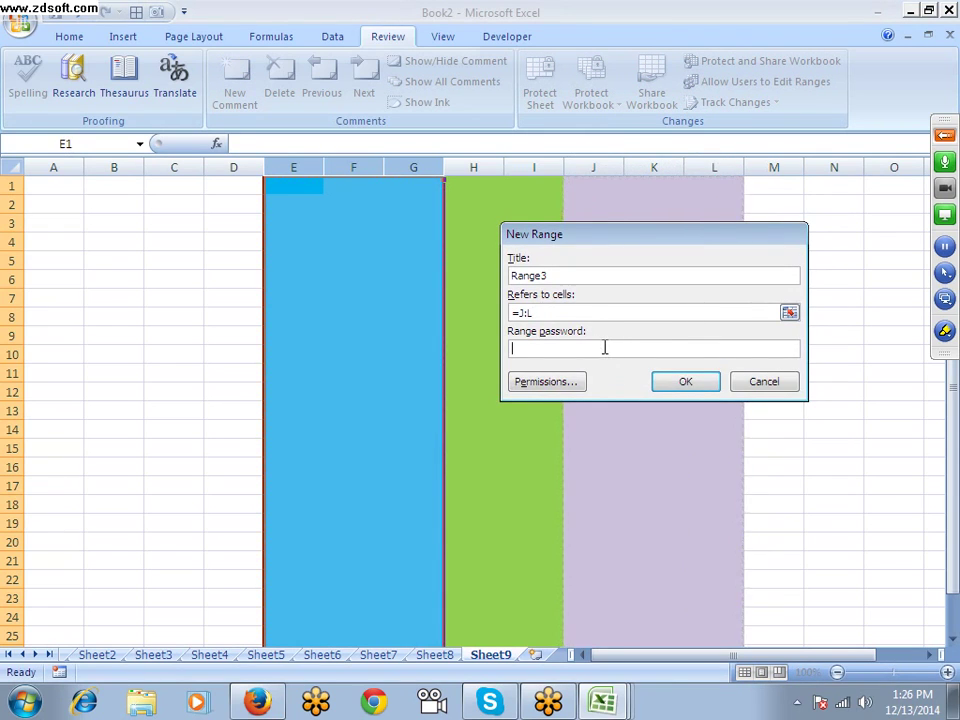
{"action": "left_click", "coordinate": [673, 385]}
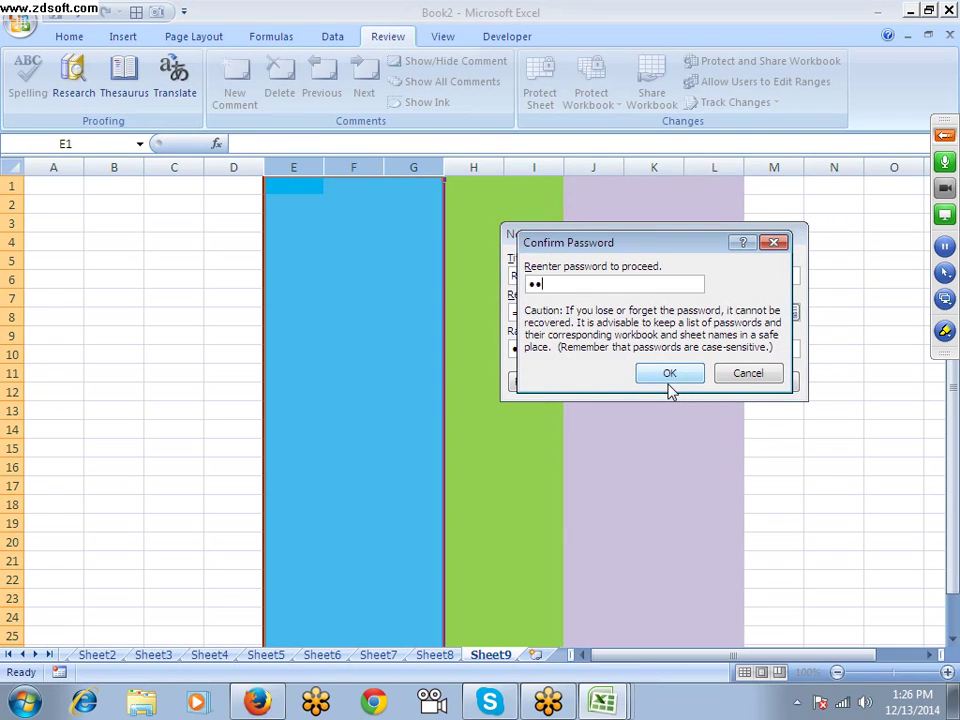
{"action": "left_click", "coordinate": [669, 380]}
{"action": "left_click", "coordinate": [756, 408]}
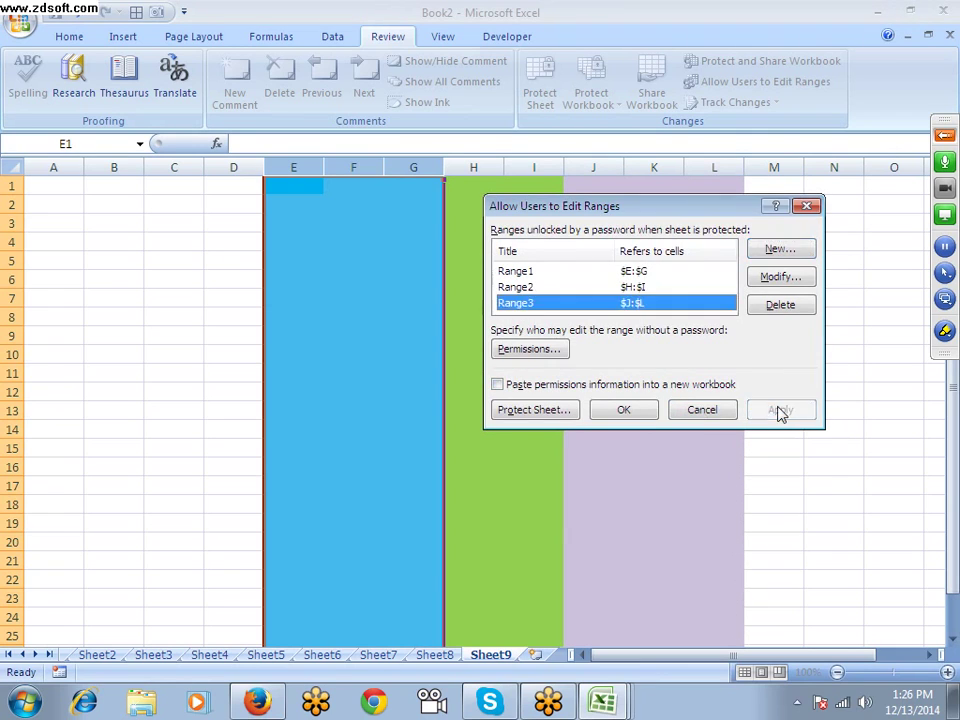
{"action": "left_click", "coordinate": [610, 411]}
{"action": "left_click", "coordinate": [375, 407]}
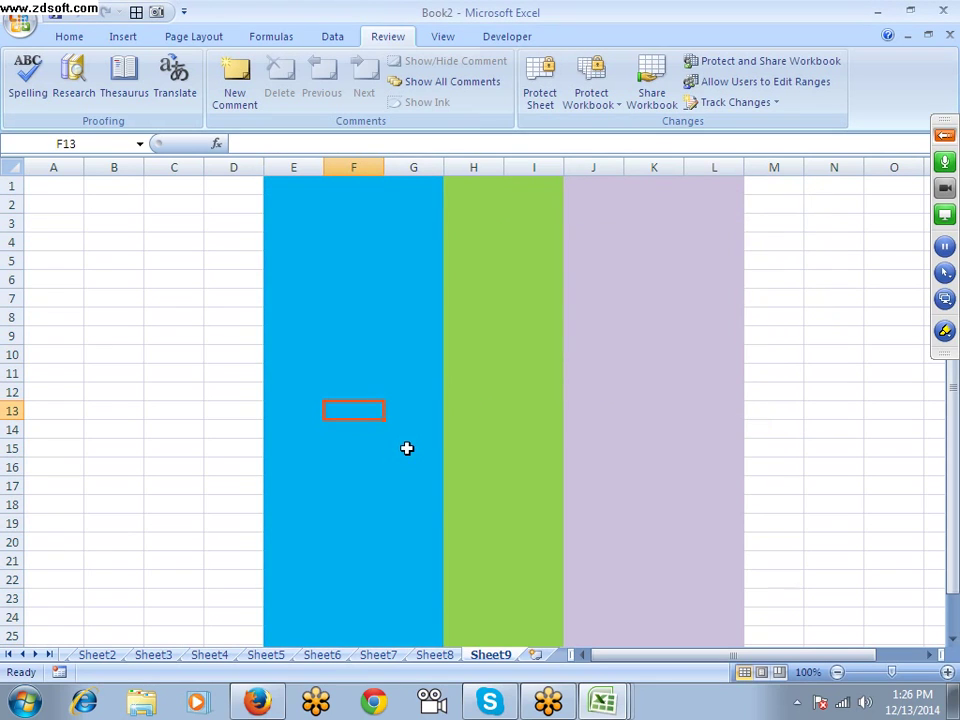
Step: Protect Sheet9 using the default Protect Sheet settings
{"action": "right_click", "coordinate": [500, 656]}
{"action": "left_click", "coordinate": [553, 560]}
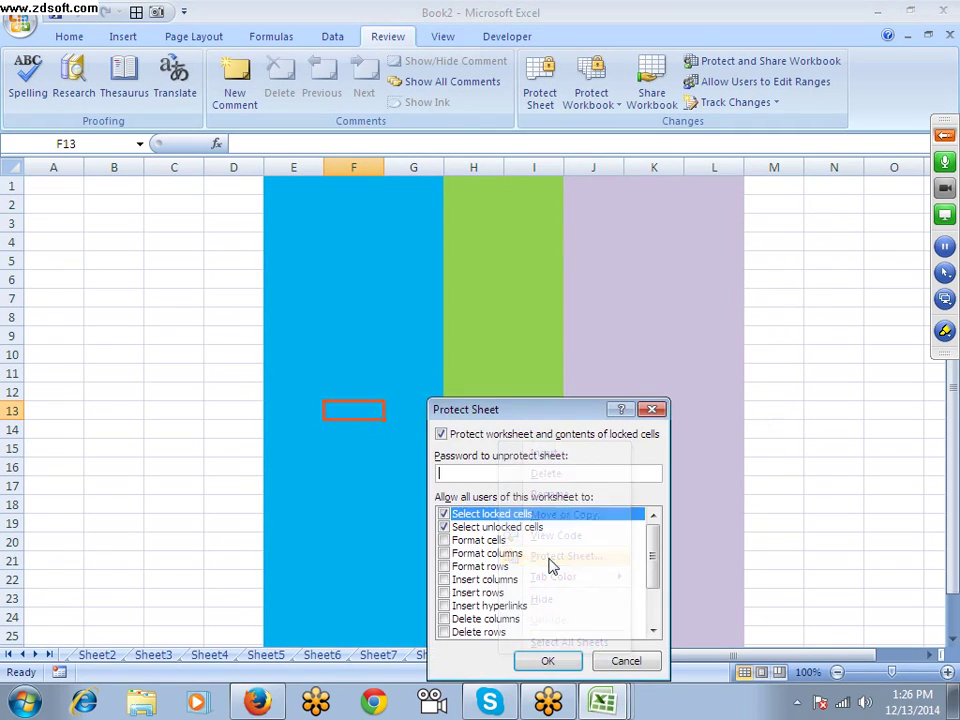
{"action": "left_click", "coordinate": [550, 661]}
Step: Unlock E1 with its range password, enter sdf in E1:G1, and test a wrong password on H1
{"action": "left_click", "coordinate": [274, 186]}
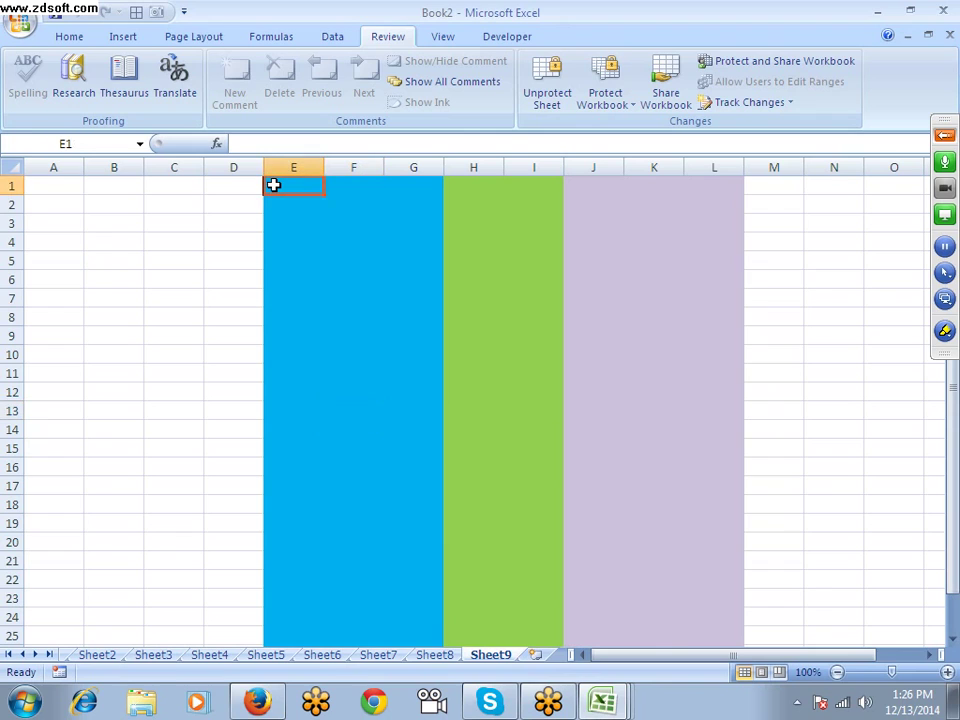
{"action": "double_click", "coordinate": [276, 190]}
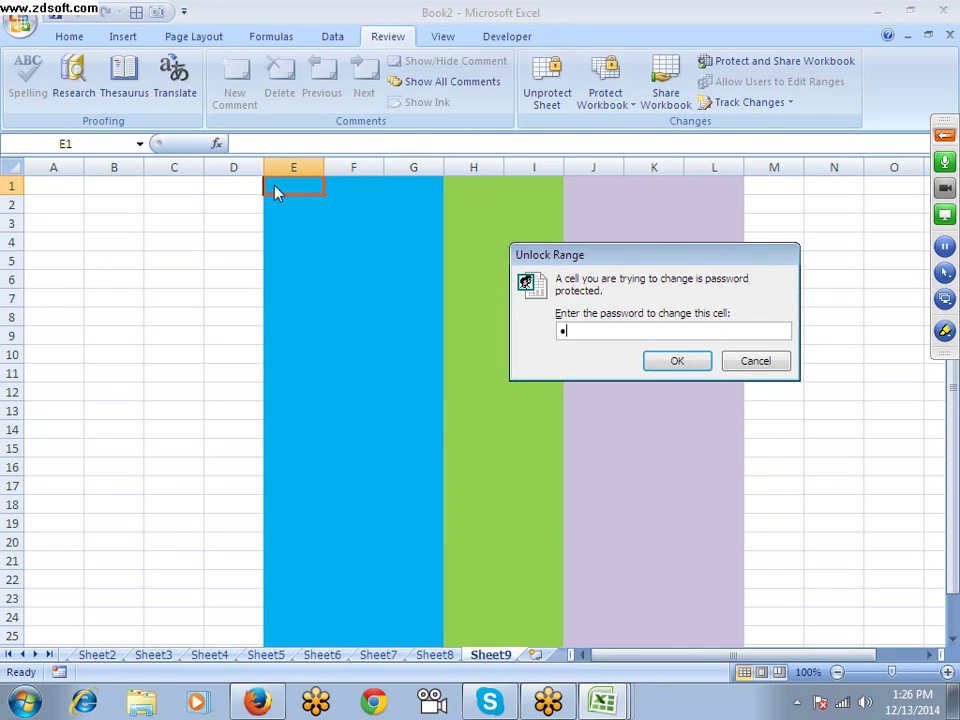
{"action": "key", "text": "Return"}
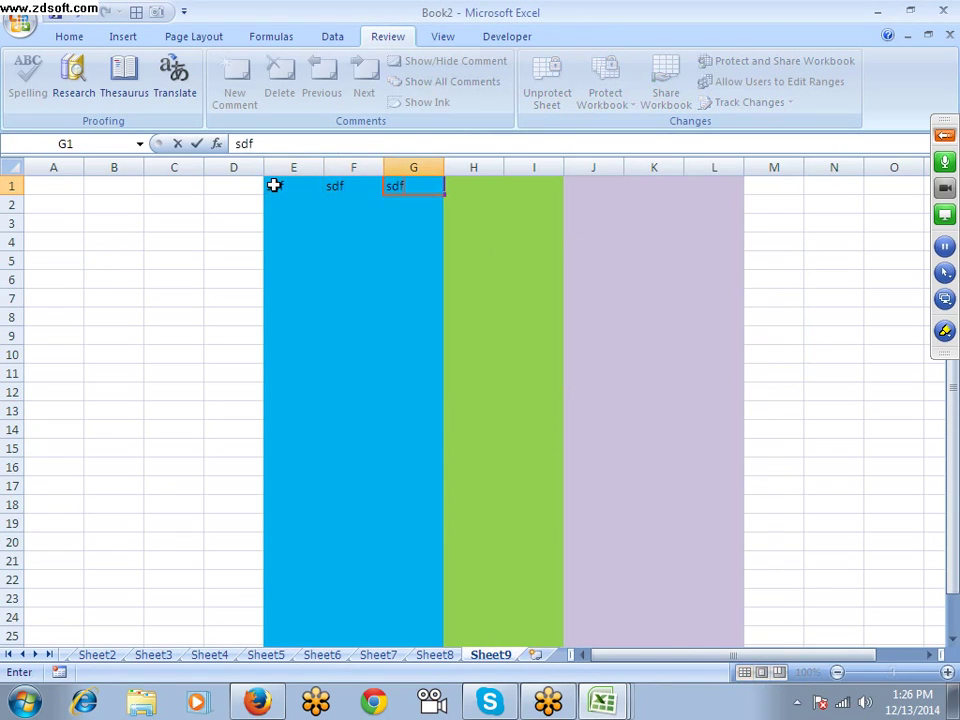
{"action": "key", "text": "Tab"}
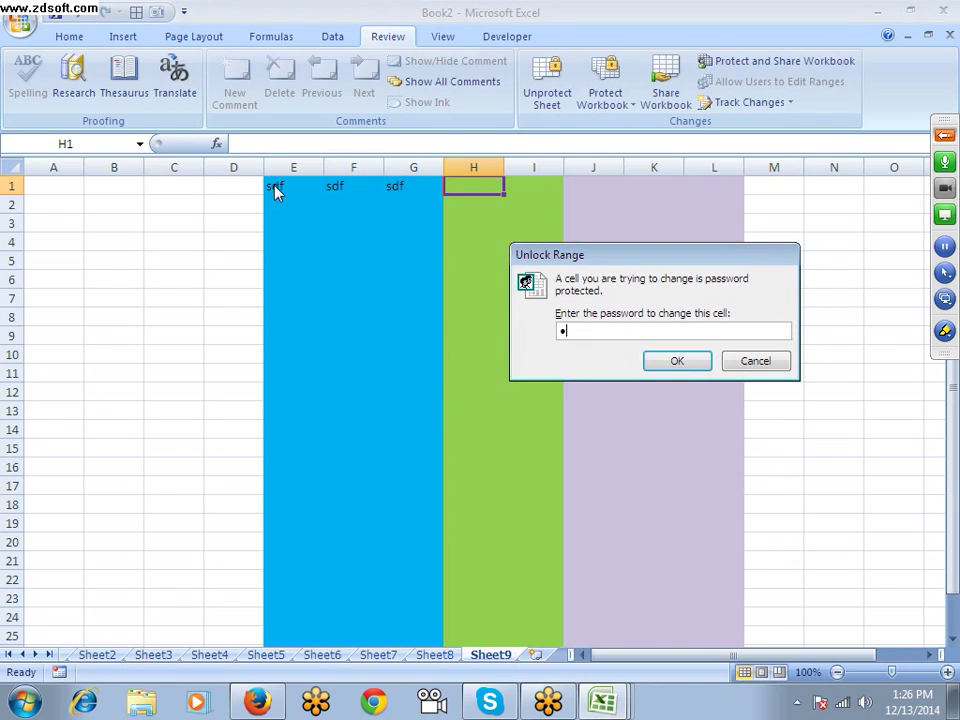
{"action": "key", "text": "Return"}
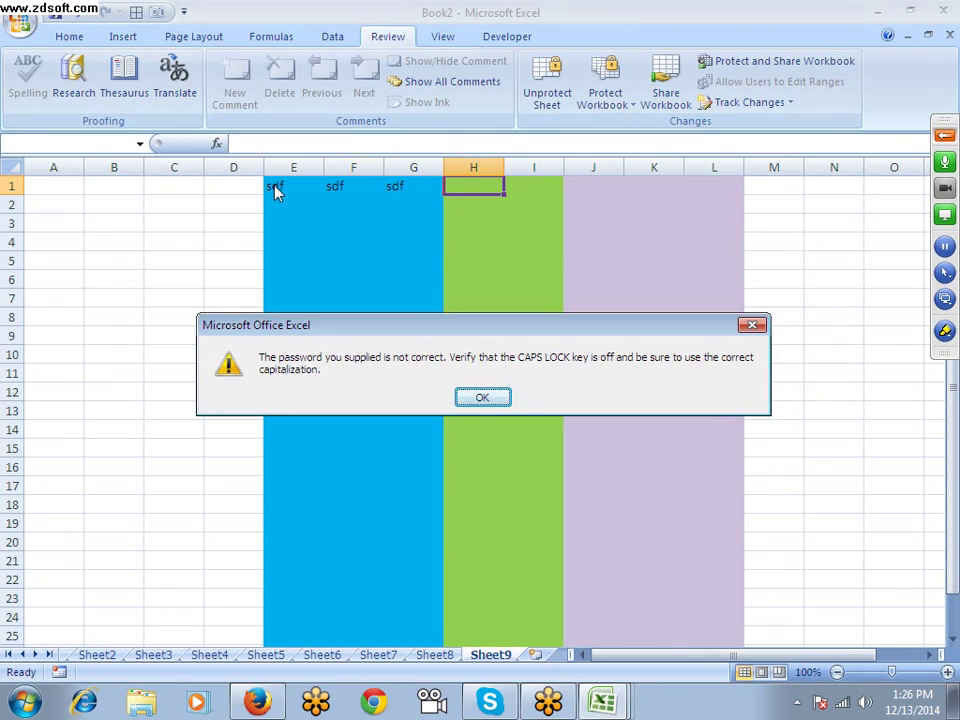
{"action": "key", "text": "Return"}
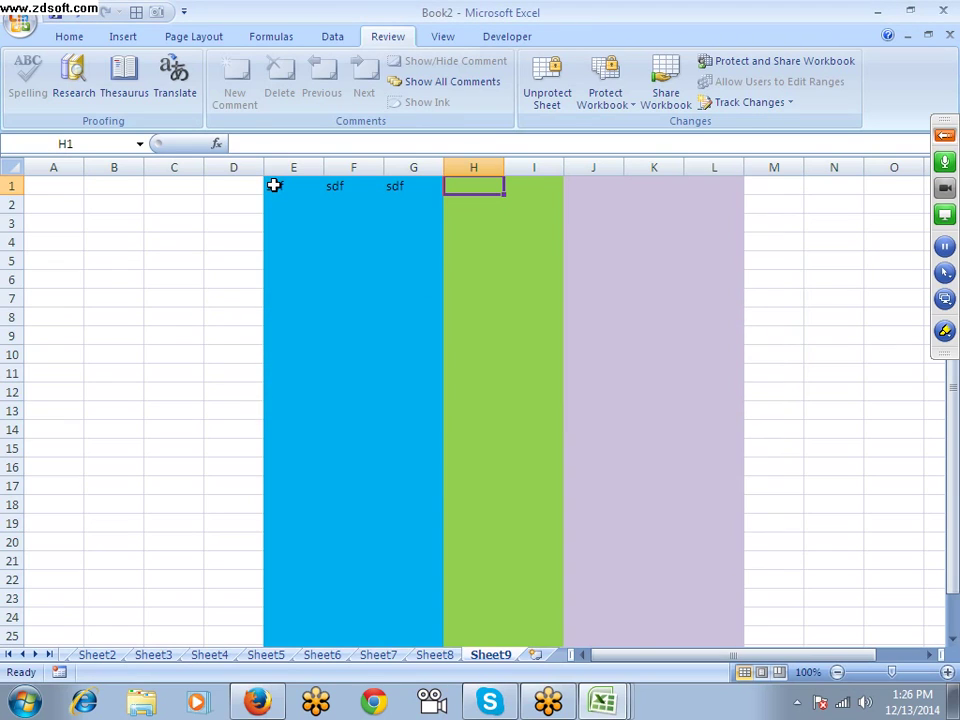
Step: Clear the sdf entries from cells F1:G1
{"action": "key", "text": "Left"}
{"action": "key", "text": "Left"}
{"action": "key", "text": "Right"}
{"action": "key", "text": "Right"}
{"action": "key", "text": "Right"}
{"action": "key", "text": "Right"}
{"action": "key", "text": "Right"}
{"action": "key", "text": "Left"}
{"action": "key", "text": "Left"}
{"action": "key", "text": "shift+Left"}
{"action": "key", "text": "shift+Left"}
{"action": "key", "text": "shift+Left"}
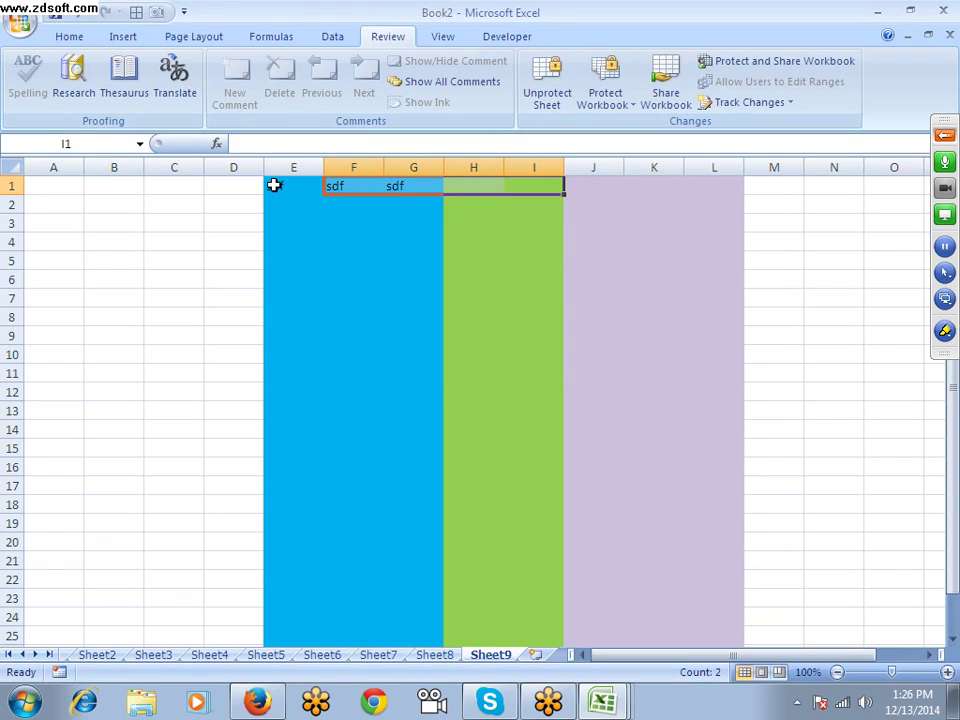
{"action": "key", "text": "Left"}
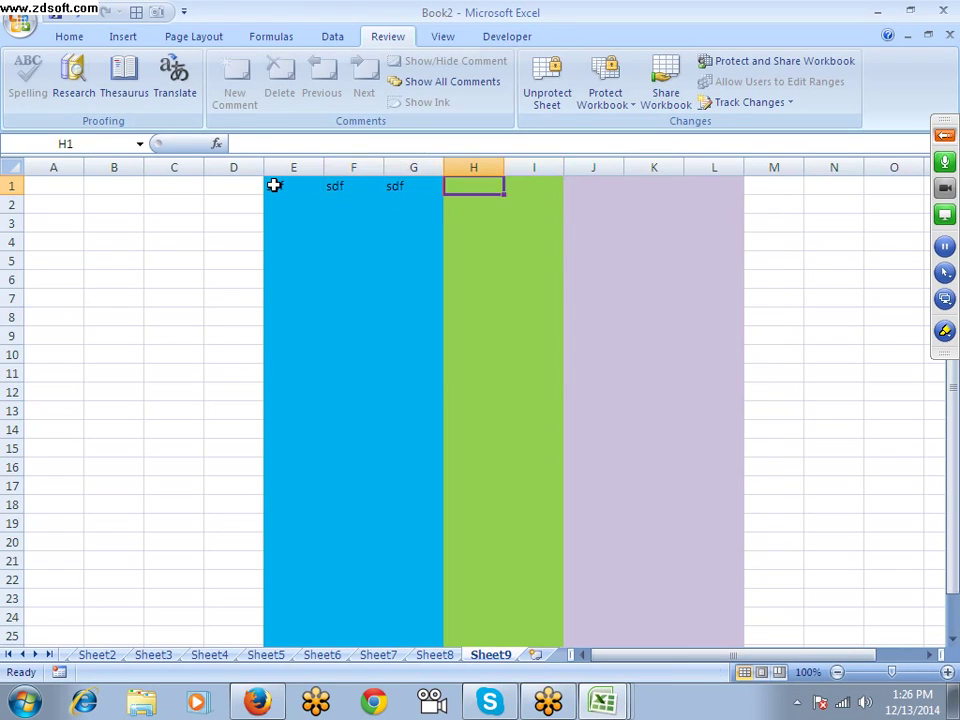
{"action": "key", "text": "Left"}
{"action": "key", "text": "Left"}
{"action": "key", "text": "shift+Right"}
{"action": "key", "text": "Delete"}
Step: Step along row 1 from G1 to J1, then extend a selection from E1
{"action": "key", "text": "Right"}
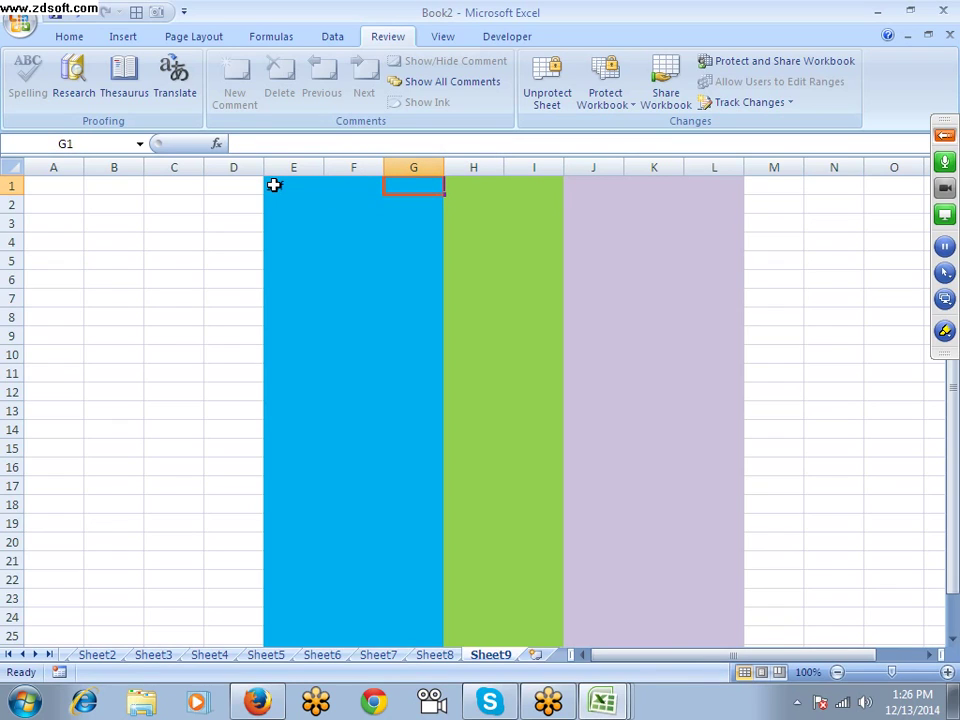
{"action": "key", "text": "Right"}
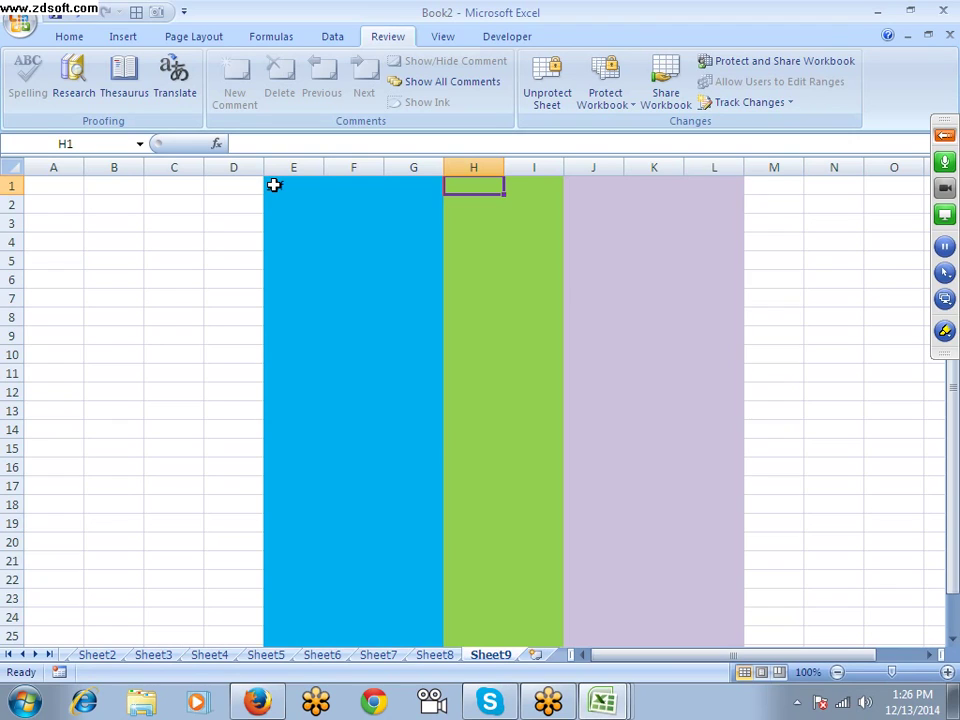
{"action": "key", "text": "Right"}
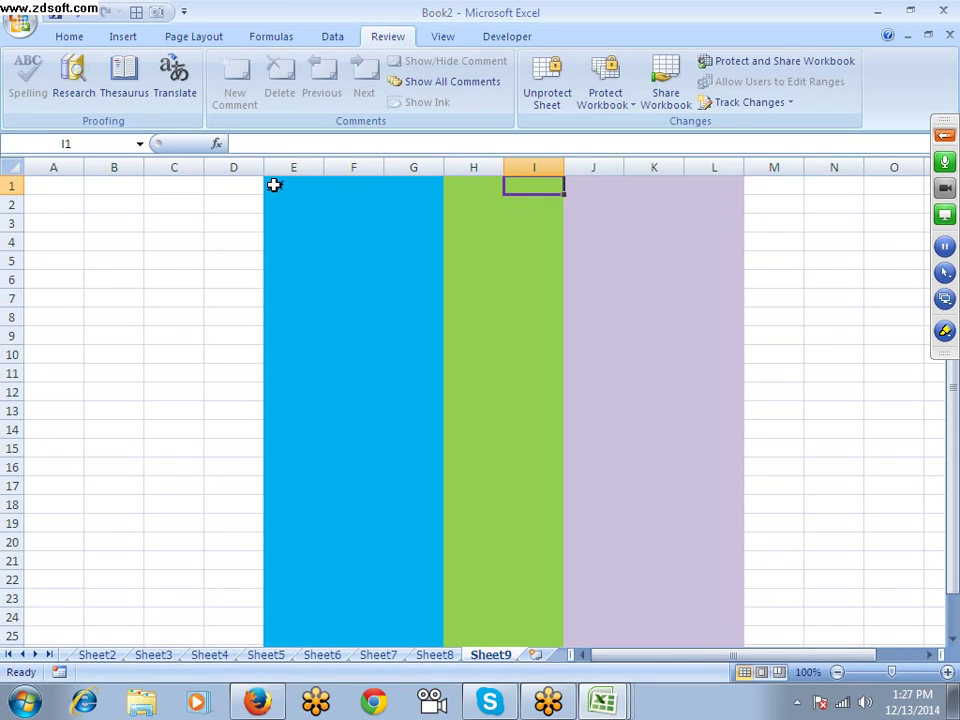
{"action": "key", "text": "Right"}
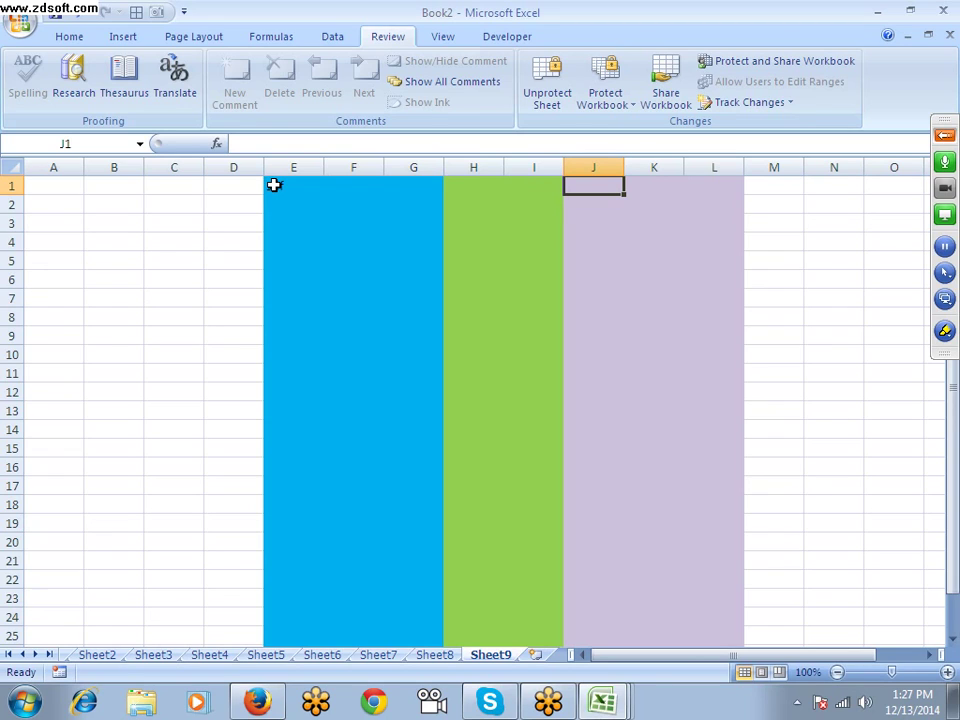
{"action": "key", "text": "Left"}
{"action": "key", "text": "Left"}
{"action": "key", "text": "Left"}
{"action": "key", "text": "Left"}
{"action": "key", "text": "Left"}
{"action": "key", "text": "shift+Right"}
{"action": "key", "text": "shift+Right"}
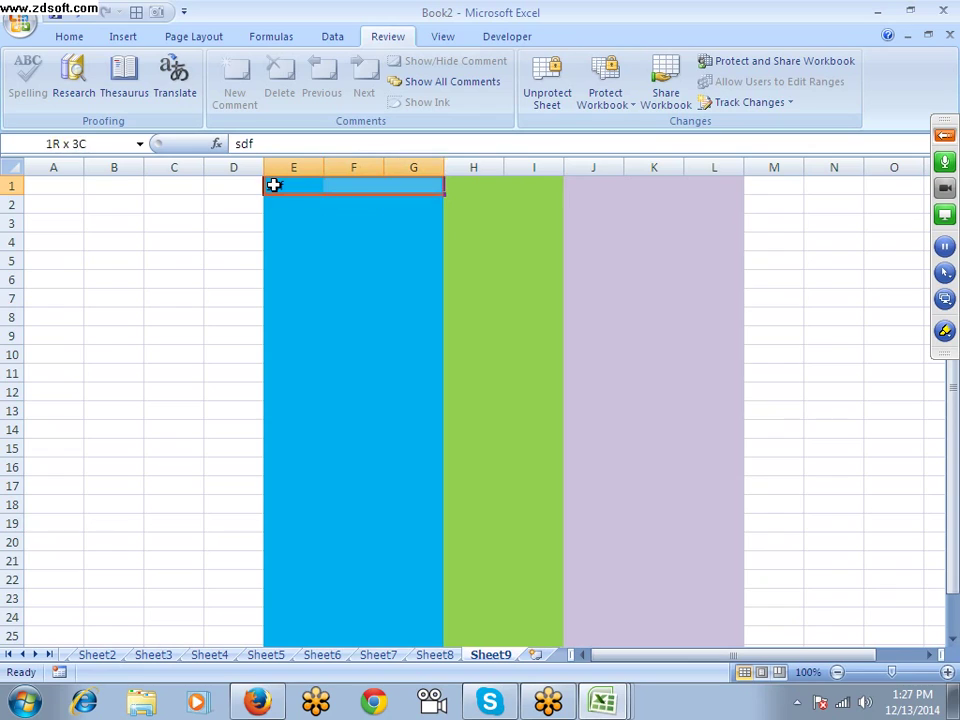
{"action": "key", "text": "shift+Right"}
{"action": "key", "text": "shift+Right"}
{"action": "key", "text": "shift+Right"}
{"action": "key", "text": "shift+Right"}
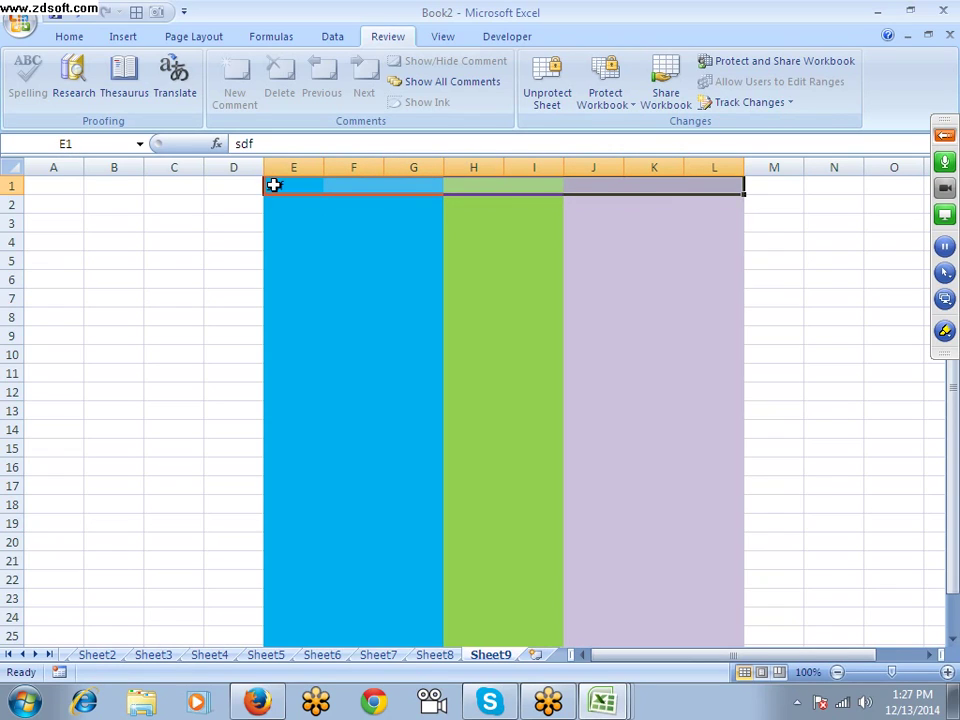
{"action": "key", "text": "Right"}
{"action": "key", "text": "Right"}
{"action": "key", "text": "Right"}
{"action": "key", "text": "Right"}
Step: Type sdf into cell E1 and expand the GoToMeeting control panel
{"action": "key", "text": "Left"}
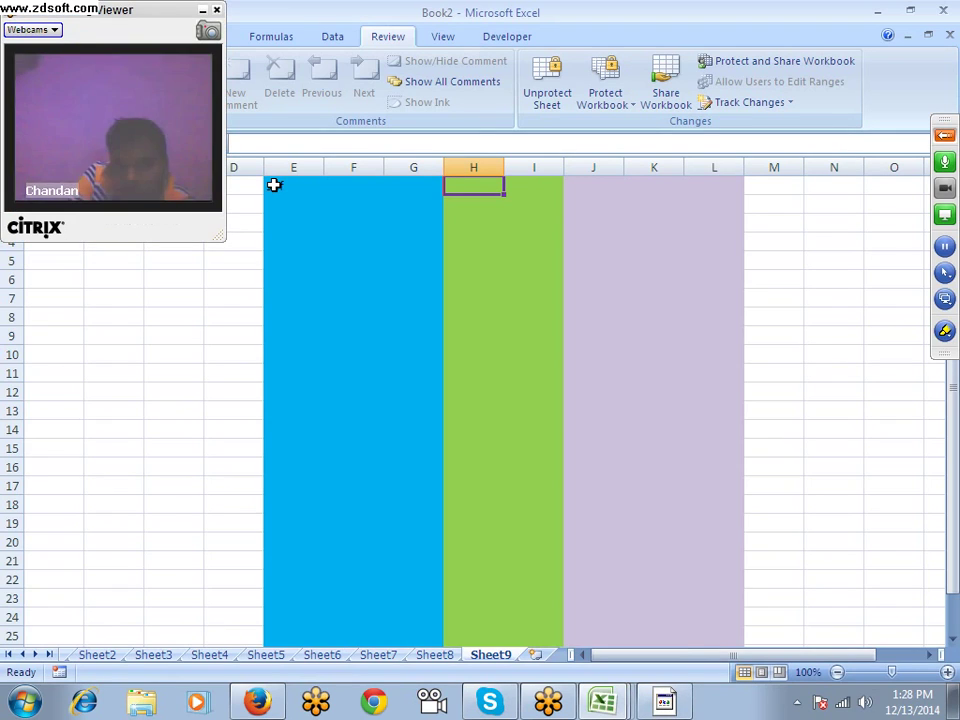
{"action": "left_click", "coordinate": [274, 185]}
{"action": "type", "text": "sdf"}
{"action": "left_click", "coordinate": [304, 240]}
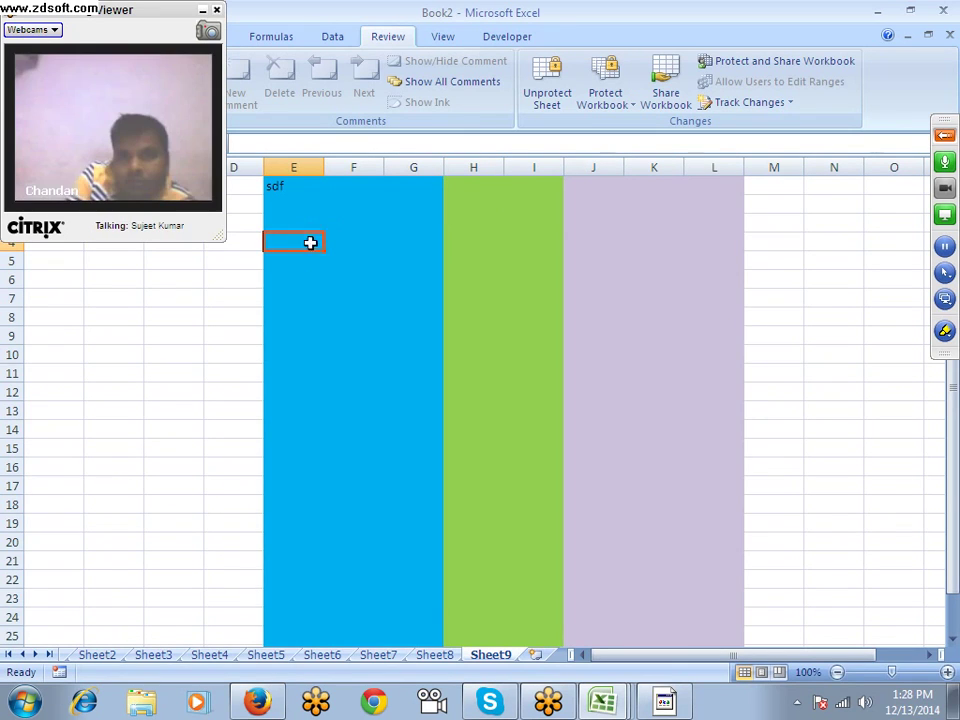
{"action": "left_click", "coordinate": [944, 136]}
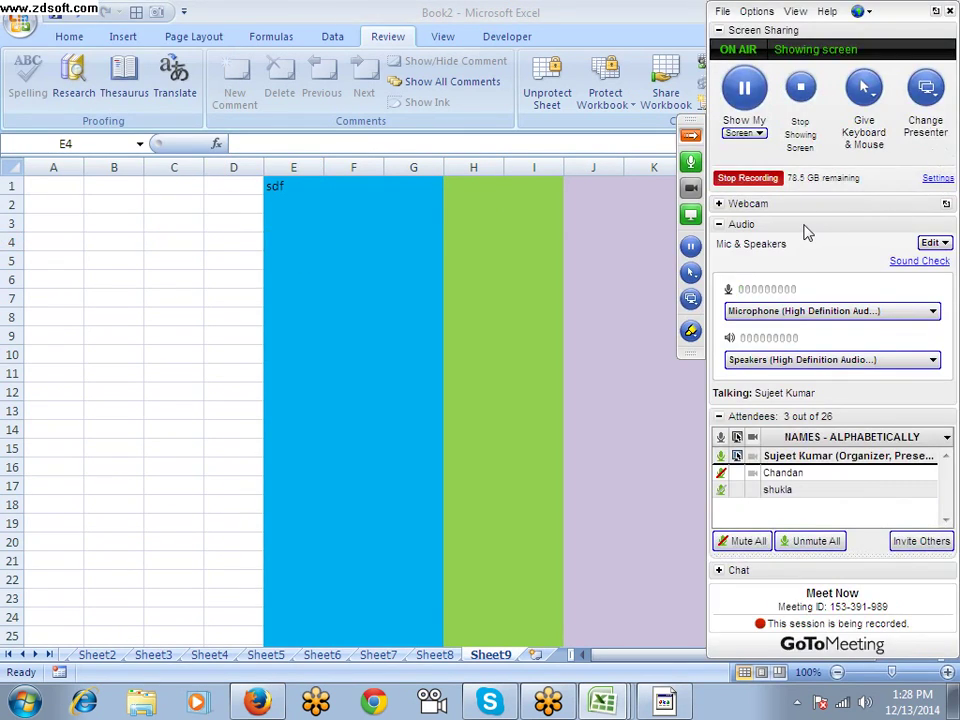
Step: Unmute an attendee in GoToMeeting, then select columns E and F in Excel
{"action": "left_click", "coordinate": [720, 472]}
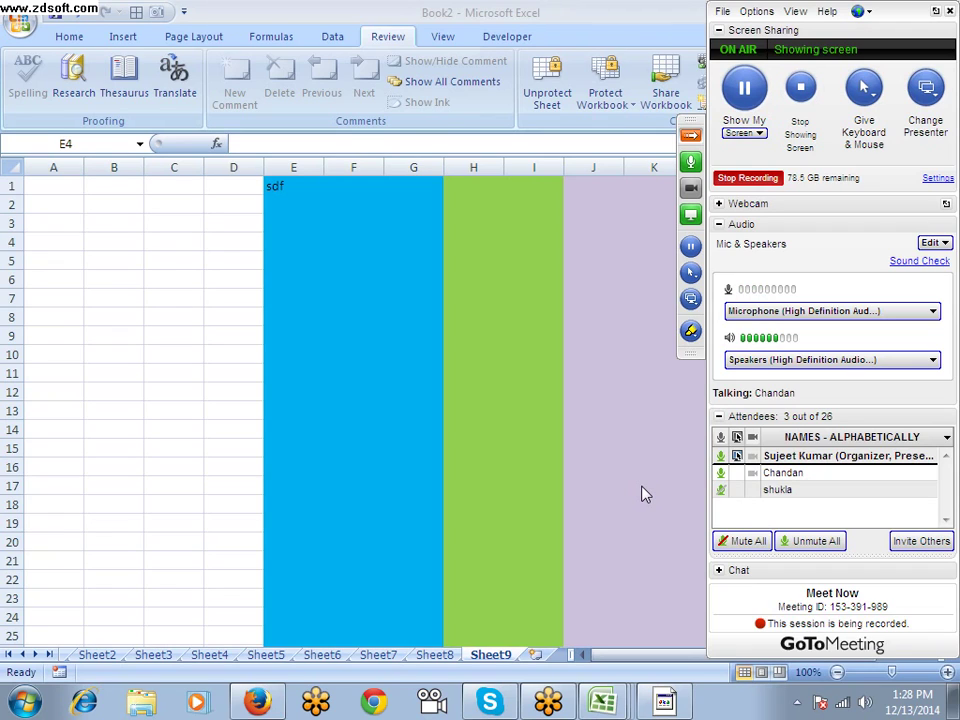
{"action": "left_click_drag", "start_coordinate": [293, 167], "coordinate": [362, 165]}
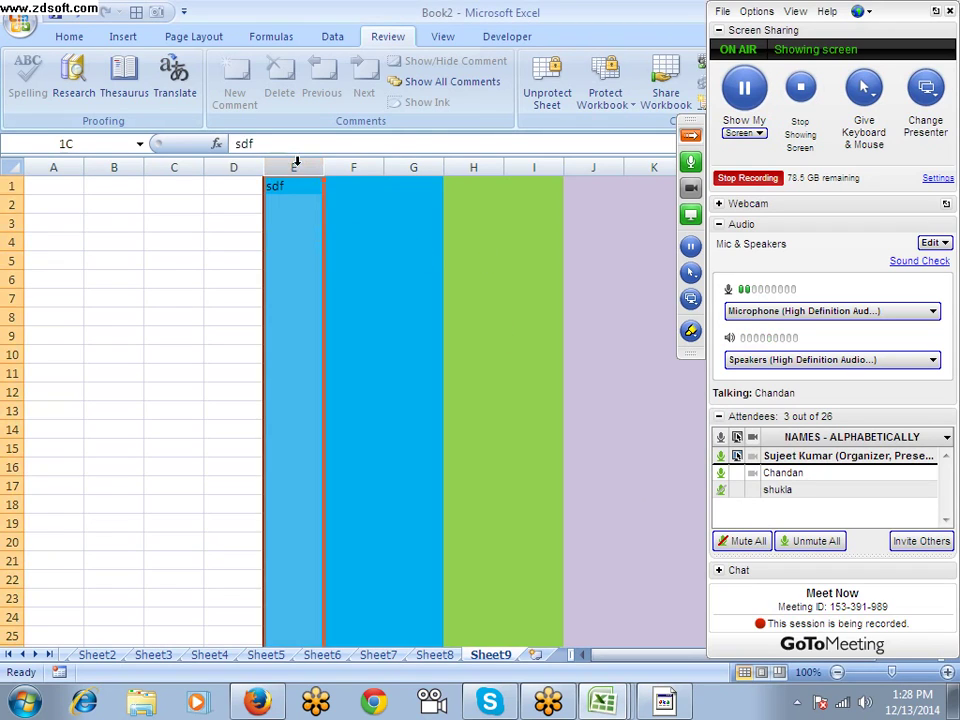
Step: Unprotect Sheet9 and select columns E through G
{"action": "right_click", "coordinate": [498, 656]}
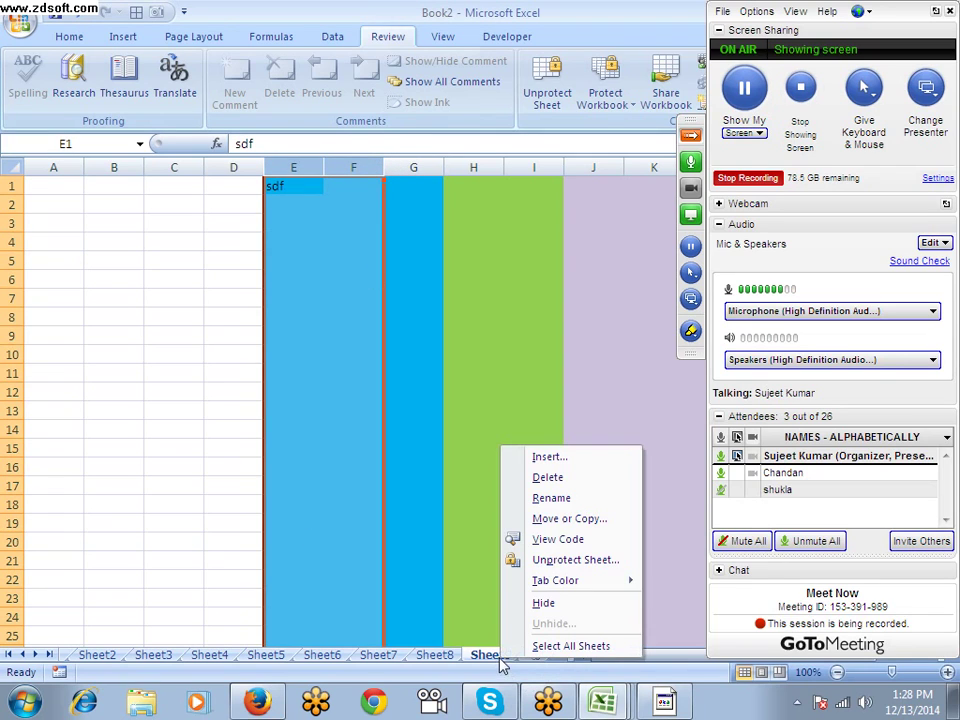
{"action": "left_click", "coordinate": [574, 560]}
{"action": "left_click", "coordinate": [353, 298]}
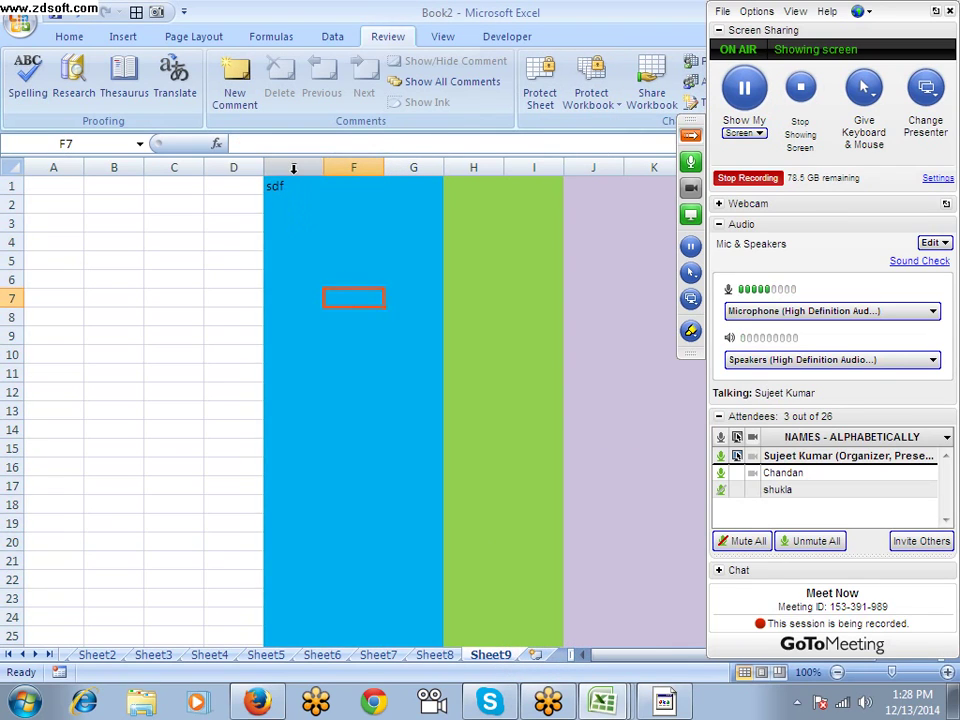
{"action": "mouse_move", "coordinate": [293, 167]}
{"action": "left_mouse_down"}
{"action": "mouse_move", "coordinate": [399, 172]}
{"action": "mouse_move", "coordinate": [443, 154]}
{"action": "left_mouse_up"}
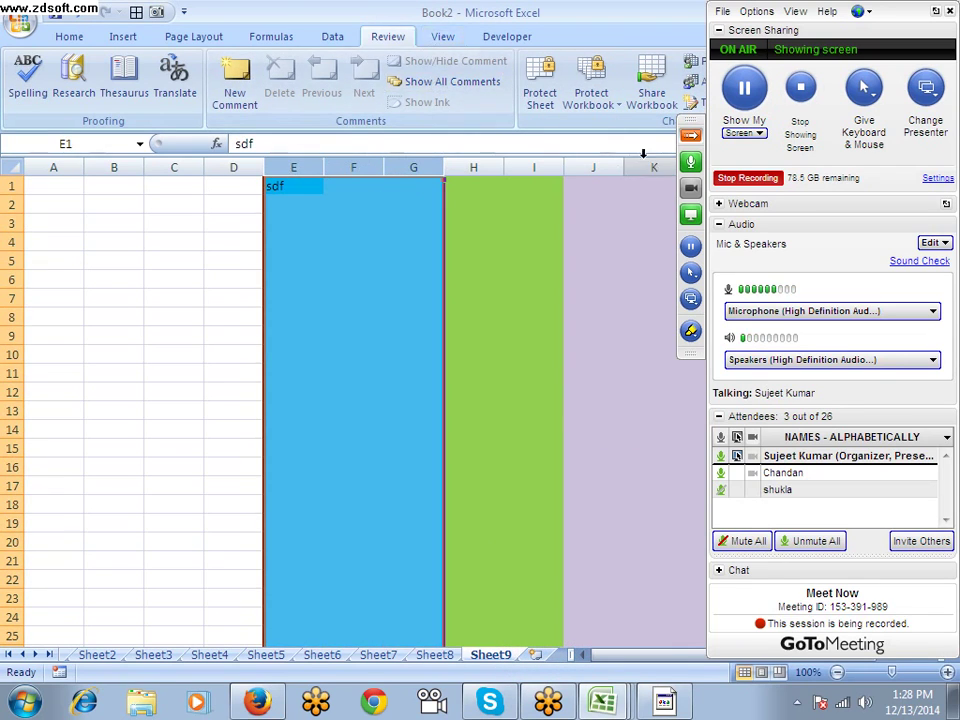
{"action": "left_click", "coordinate": [690, 136]}
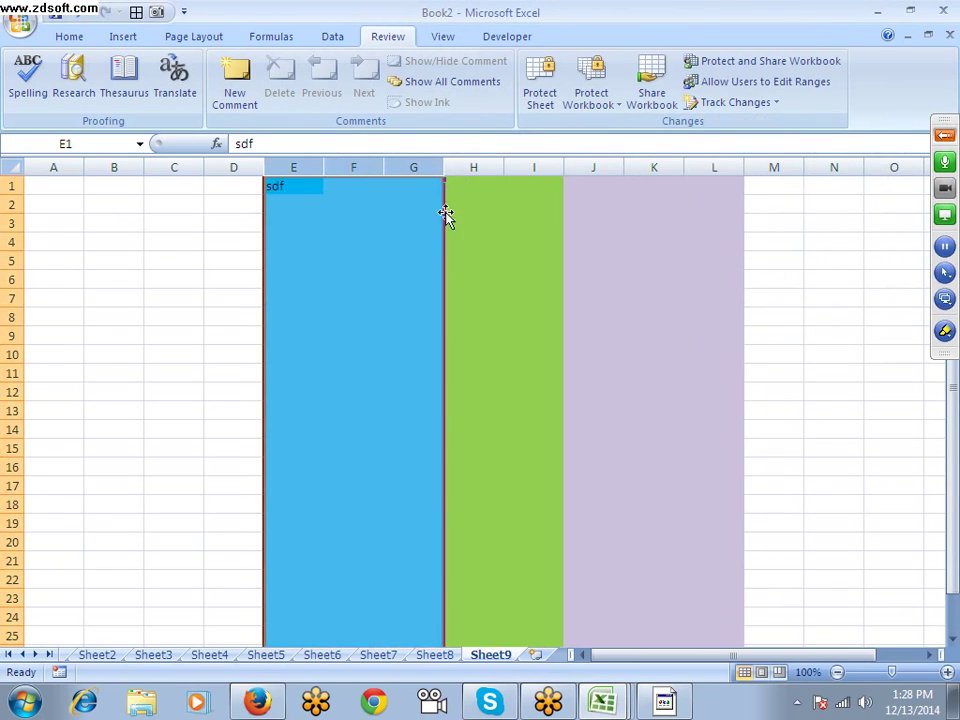
Step: Set a new range to H:I, then close the New Range and Allow Users to Edit Ranges dialogs
{"action": "left_click", "coordinate": [762, 88]}
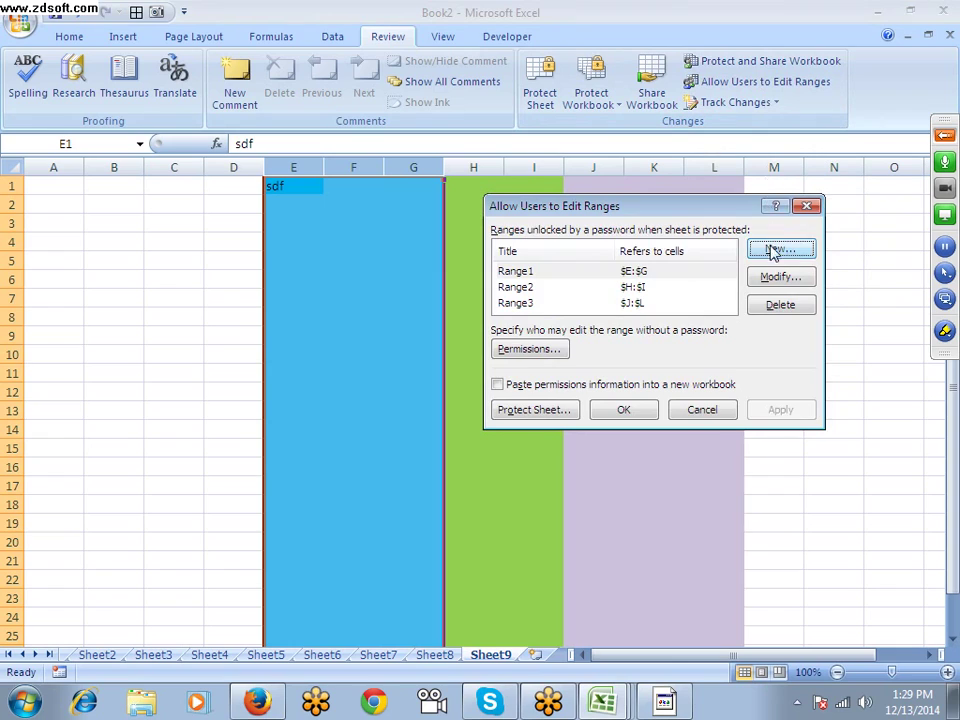
{"action": "left_click", "coordinate": [772, 250]}
{"action": "left_click", "coordinate": [540, 350]}
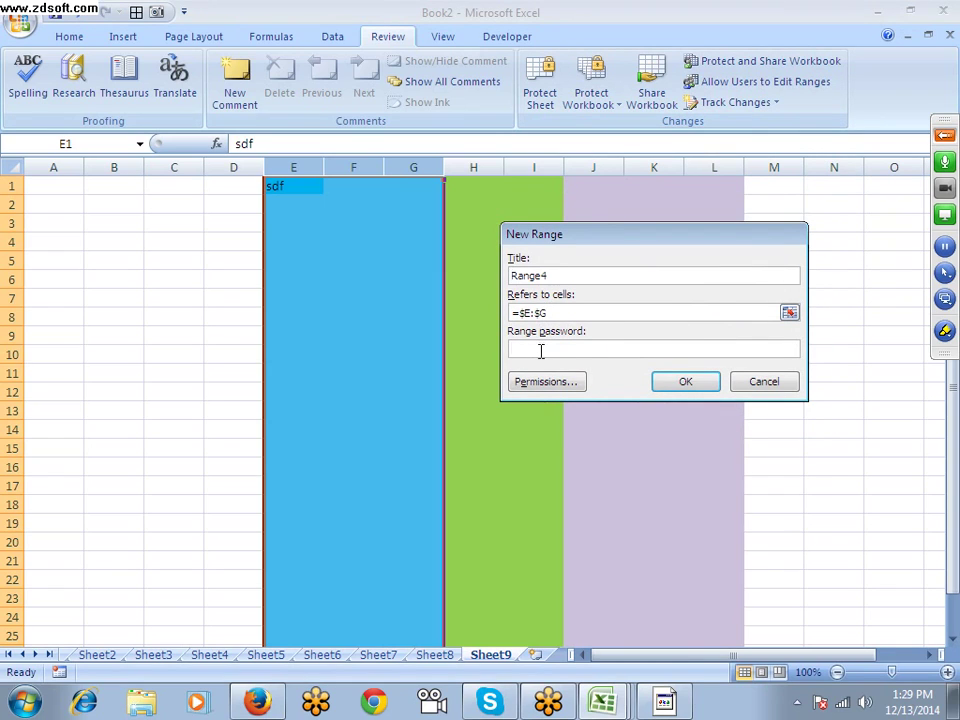
{"action": "left_click", "coordinate": [758, 386]}
{"action": "left_click", "coordinate": [772, 249]}
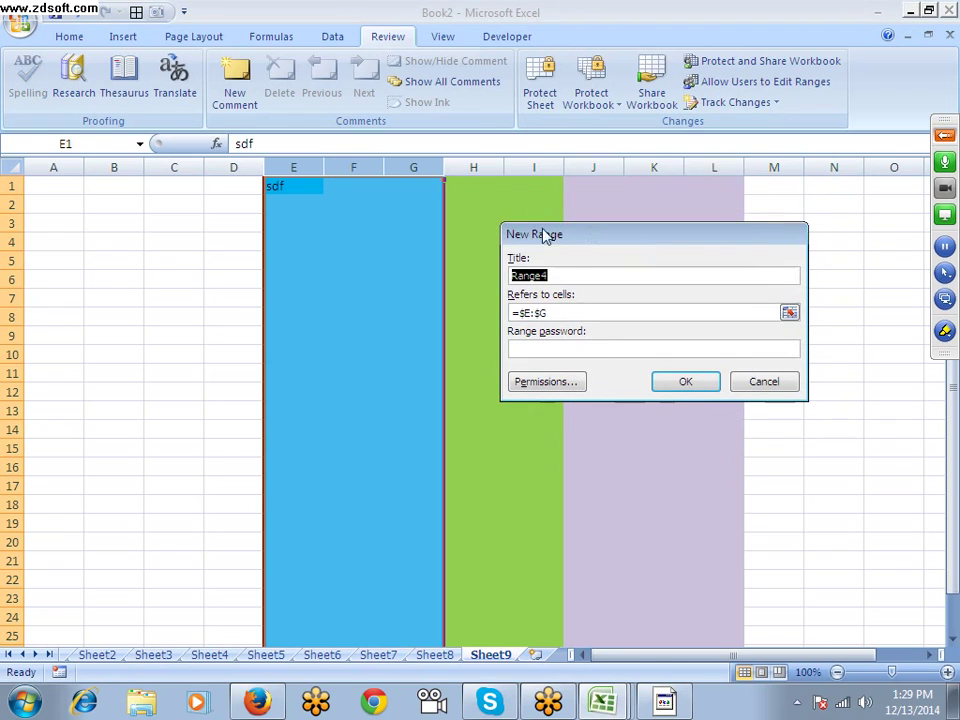
{"action": "left_click_drag", "start_coordinate": [470, 167], "coordinate": [525, 167]}
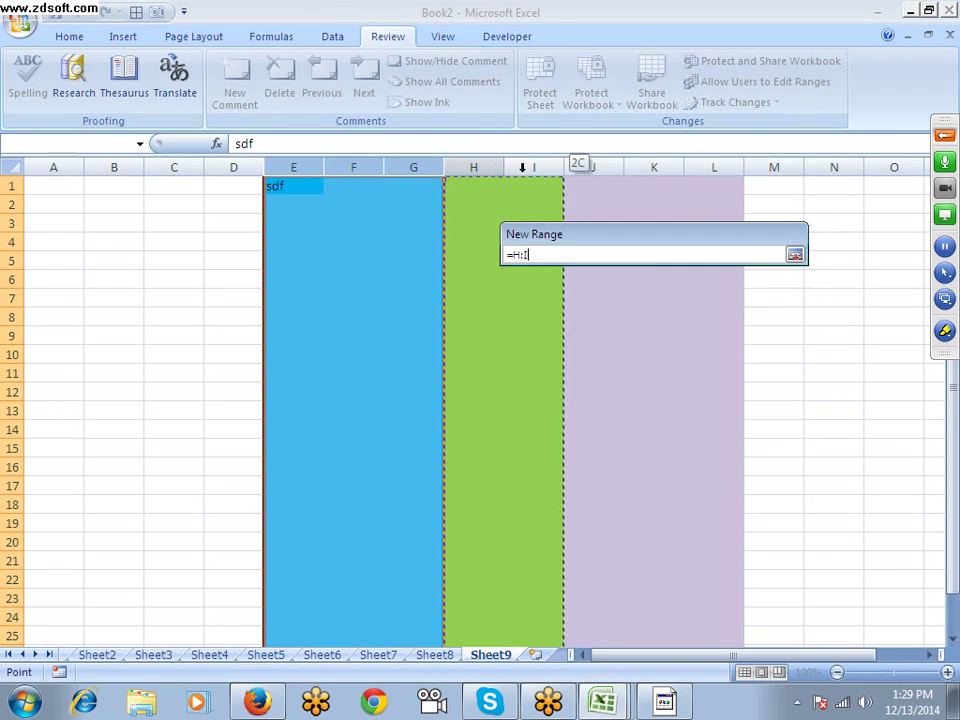
{"action": "left_click", "coordinate": [574, 348]}
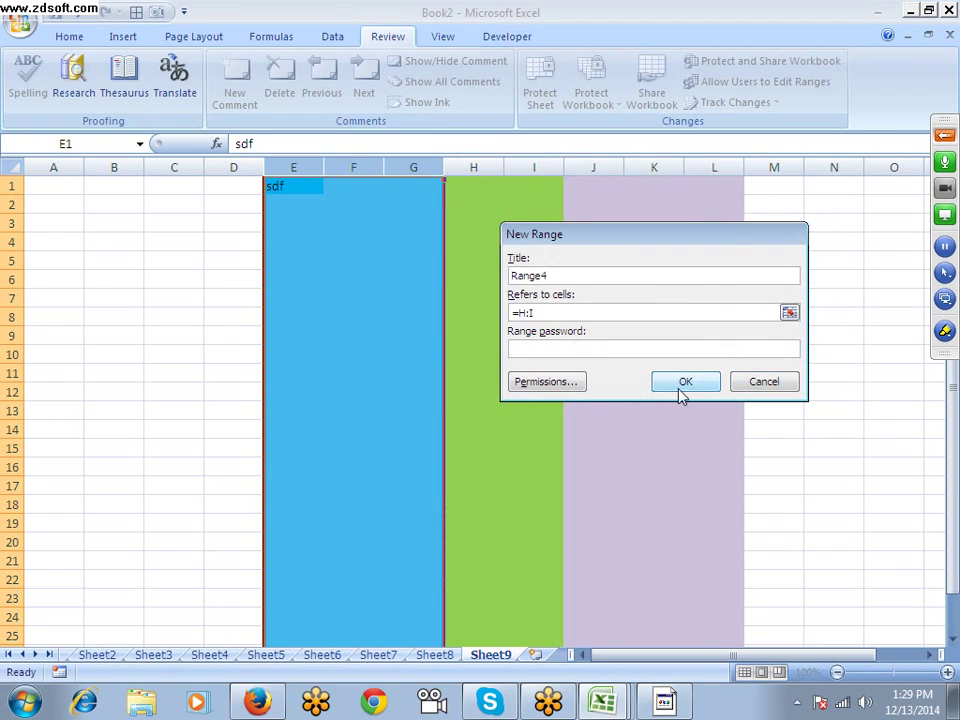
{"action": "left_click", "coordinate": [772, 388]}
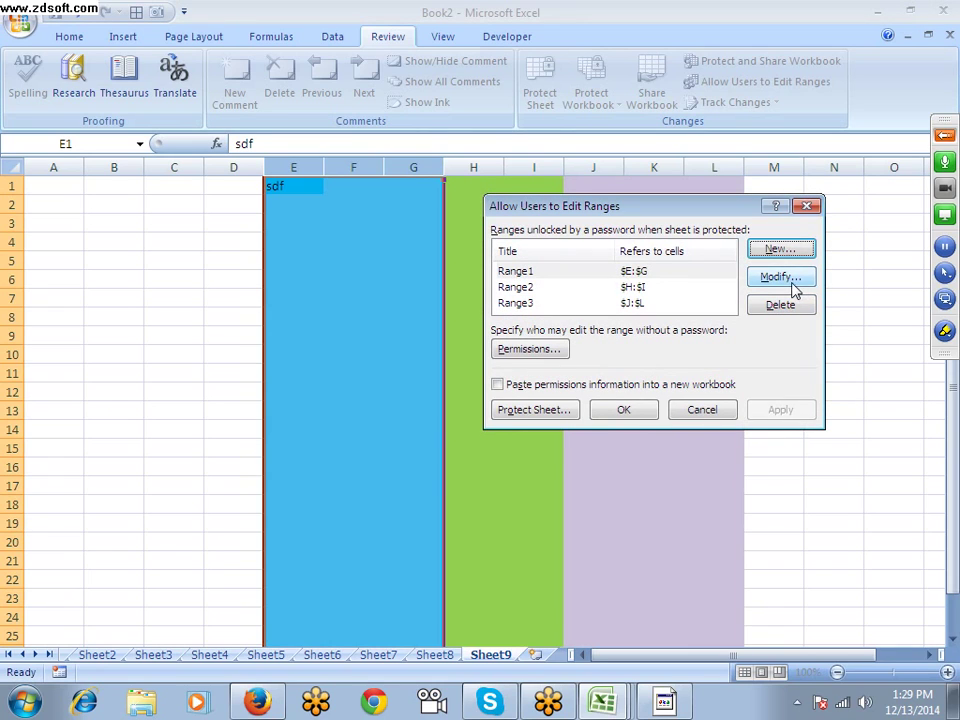
{"action": "left_click", "coordinate": [806, 207]}
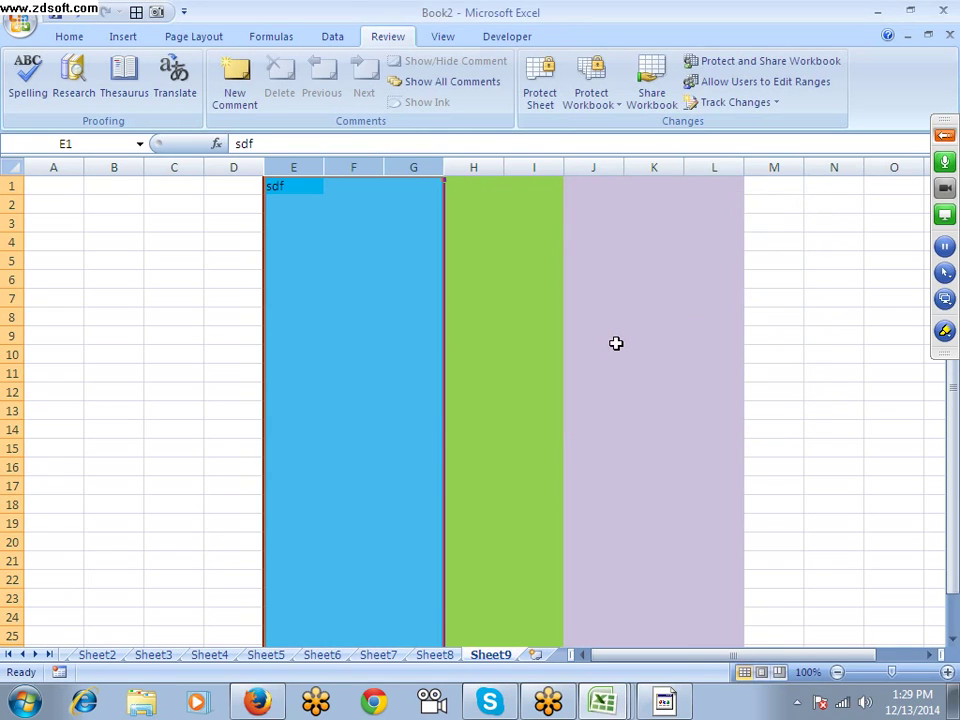
{"action": "right_click", "coordinate": [494, 655]}
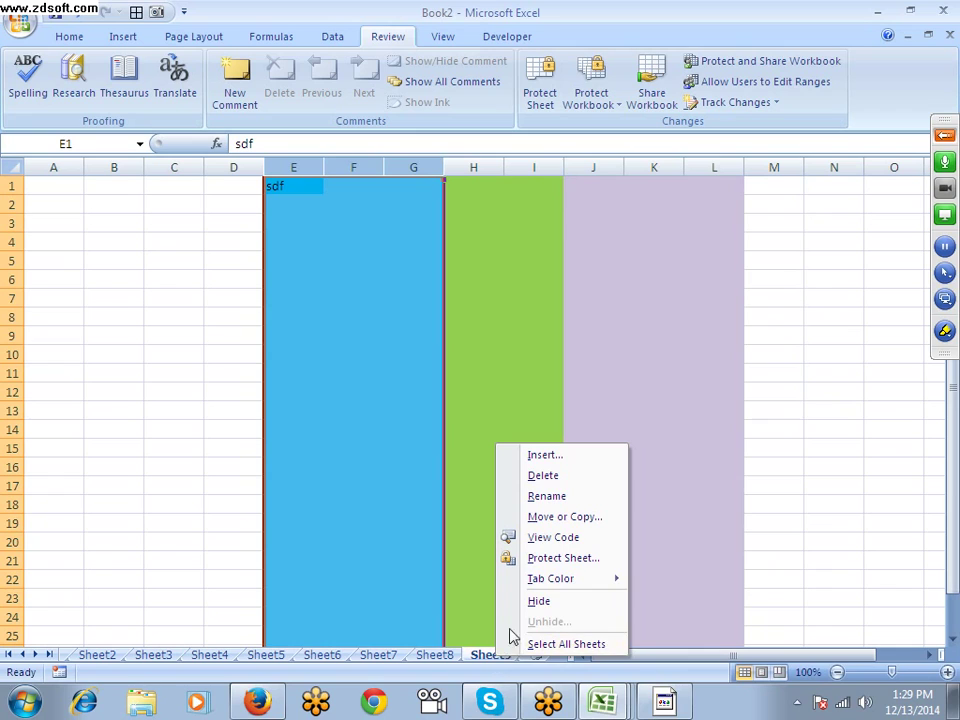
{"action": "left_click", "coordinate": [516, 559]}
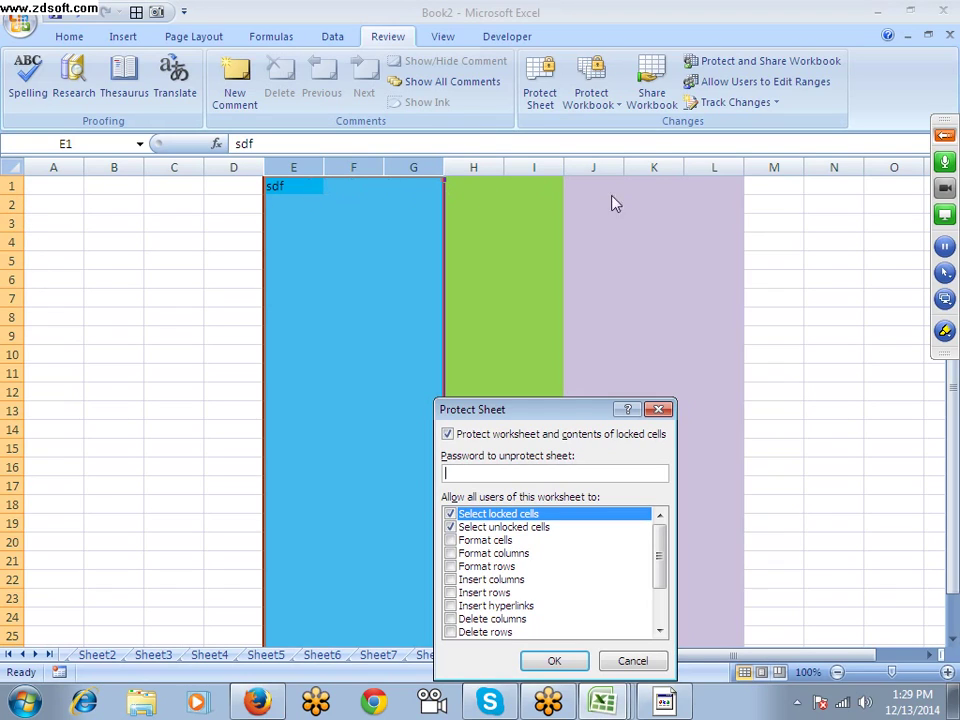
{"action": "left_click", "coordinate": [633, 664]}
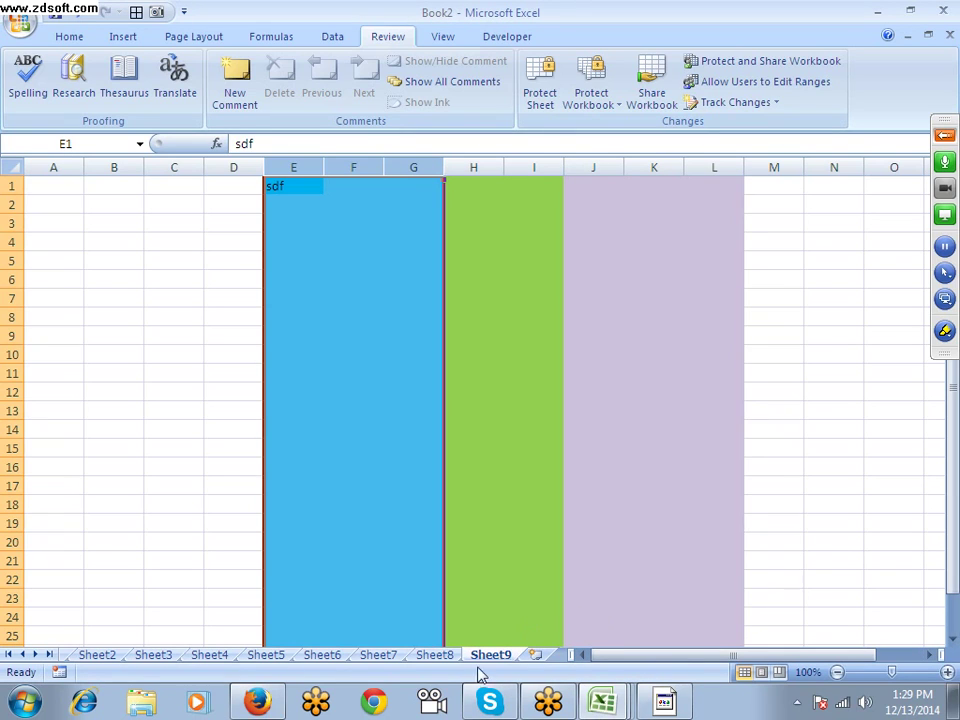
Step: Switch to Sheet5 and preview the Save As General Options password settings before dismissing them
{"action": "left_click", "coordinate": [442, 657]}
{"action": "left_click", "coordinate": [268, 656]}
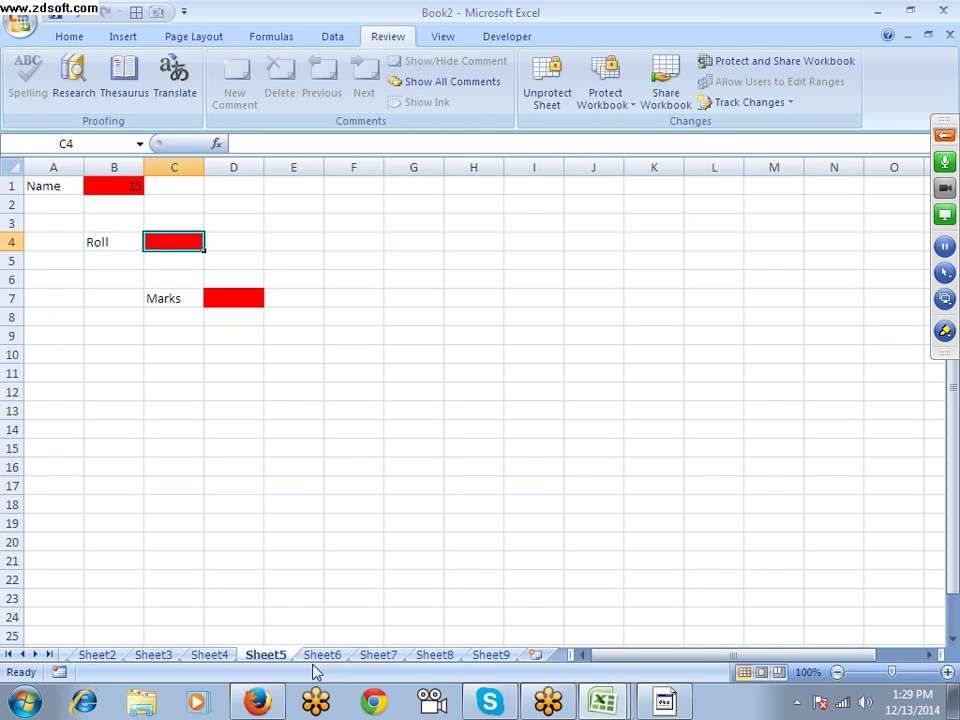
{"action": "left_click", "coordinate": [18, 24]}
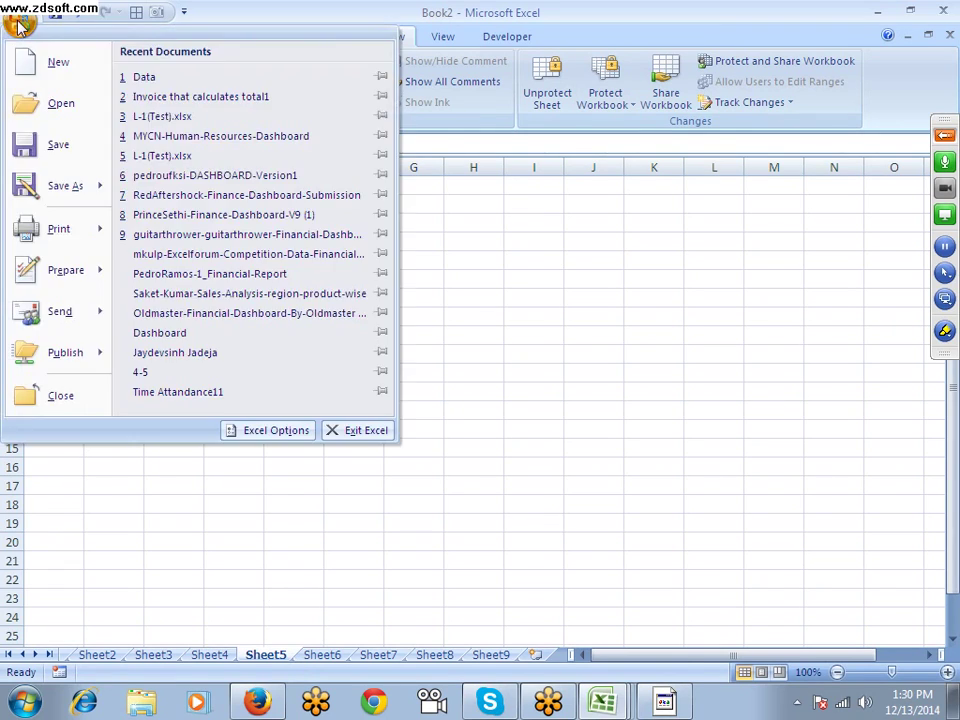
{"action": "mouse_move", "coordinate": [66, 270]}
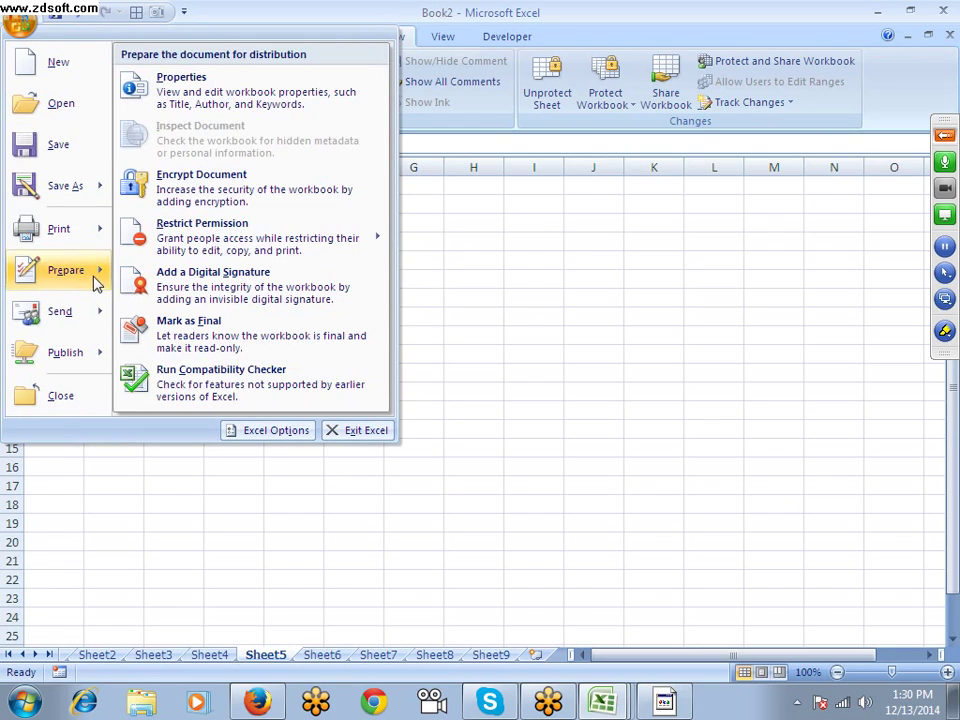
{"action": "left_click", "coordinate": [64, 192]}
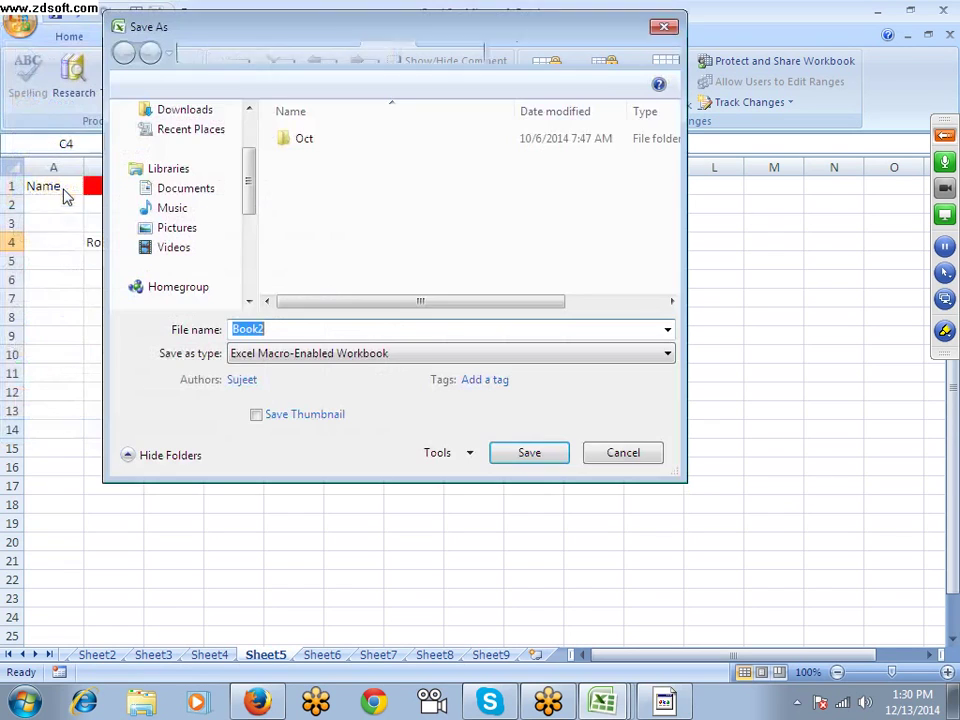
{"action": "left_click", "coordinate": [466, 454]}
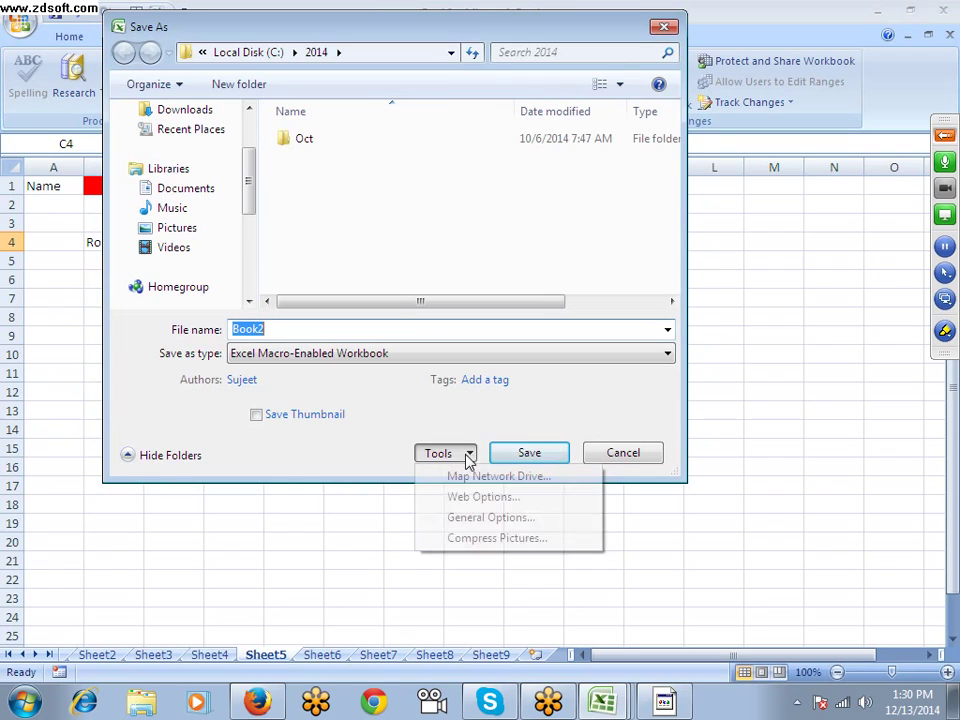
{"action": "left_click", "coordinate": [477, 520]}
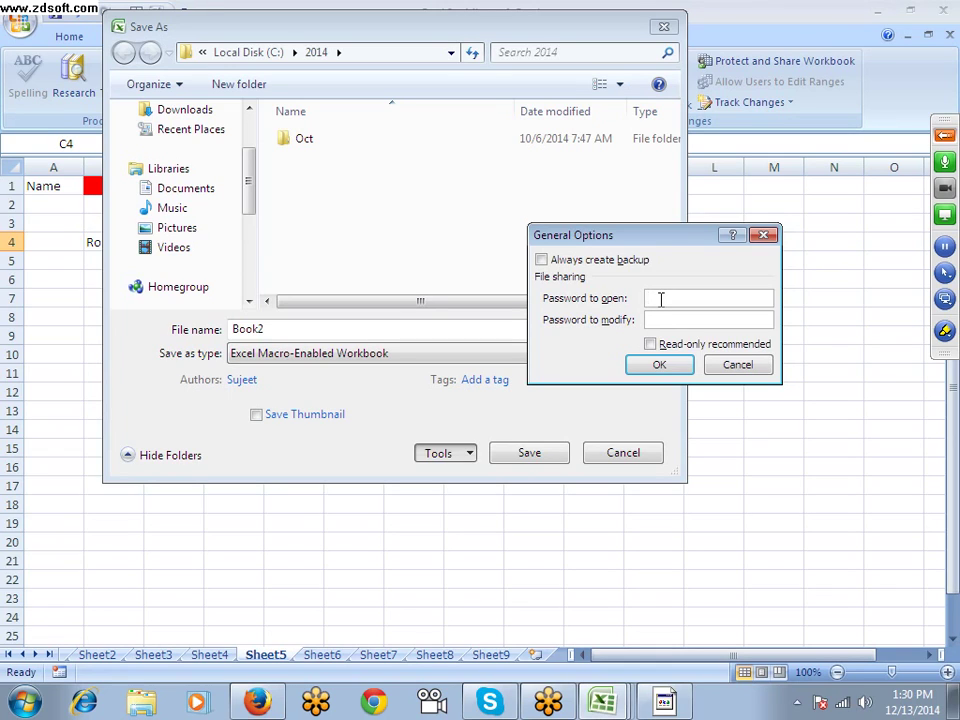
{"action": "key", "text": "Escape"}
{"action": "key", "text": "Escape"}
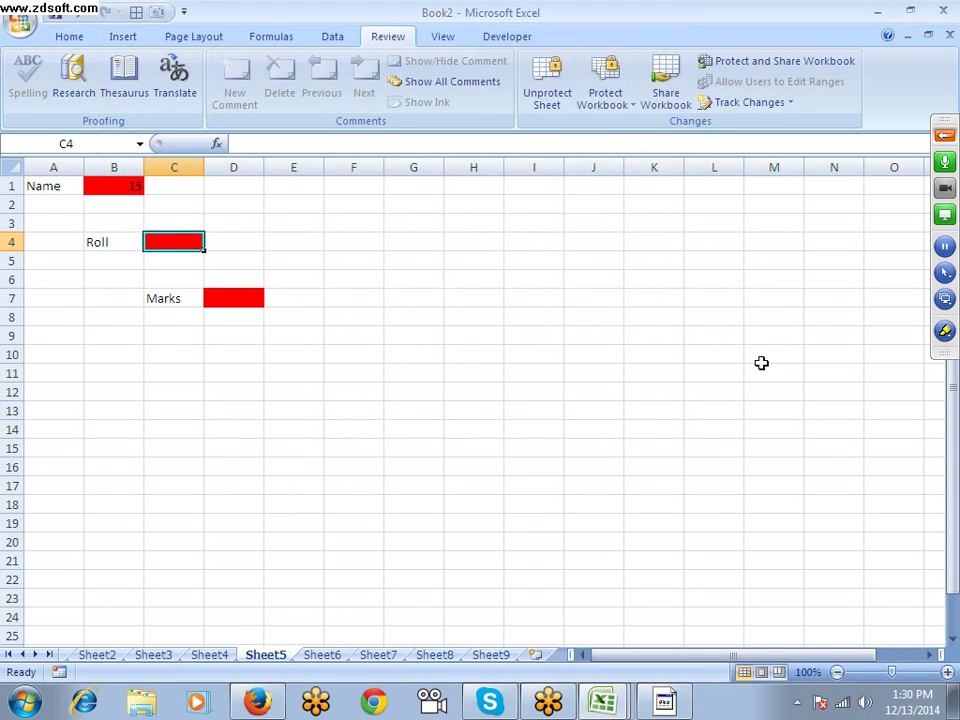
Step: Reopen Save As General Options and close it without setting a password
{"action": "left_click", "coordinate": [20, 22]}
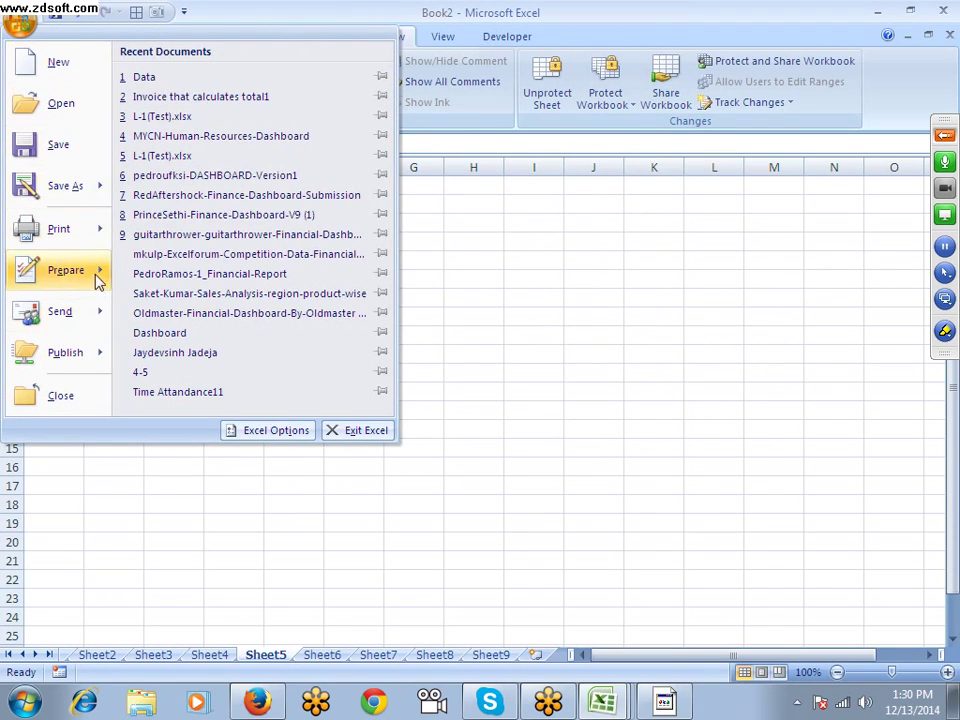
{"action": "left_click", "coordinate": [76, 192]}
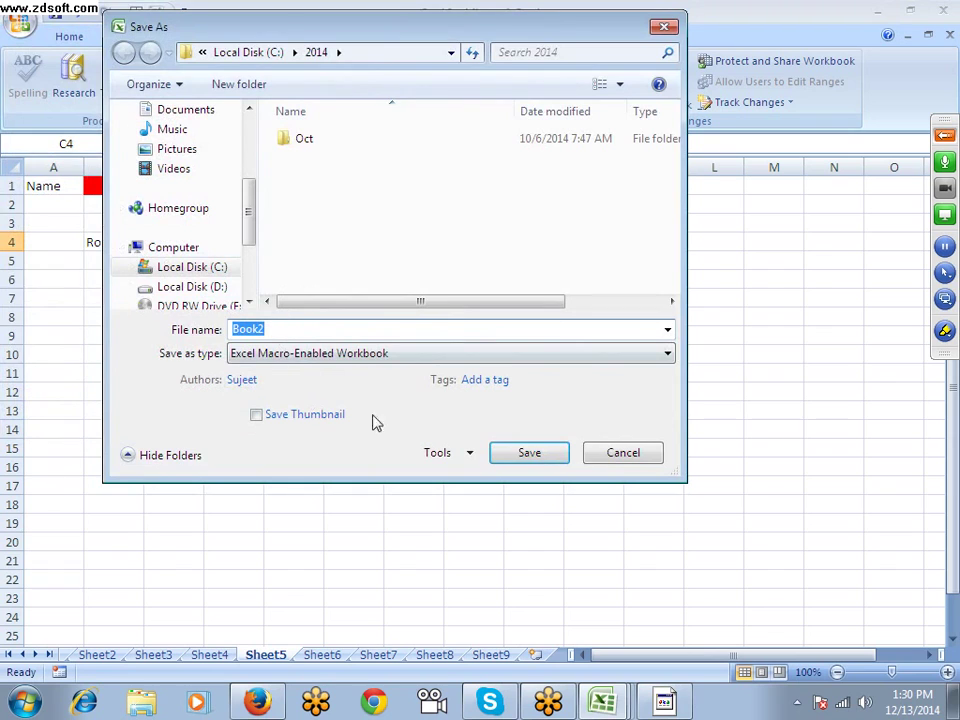
{"action": "left_click", "coordinate": [465, 456]}
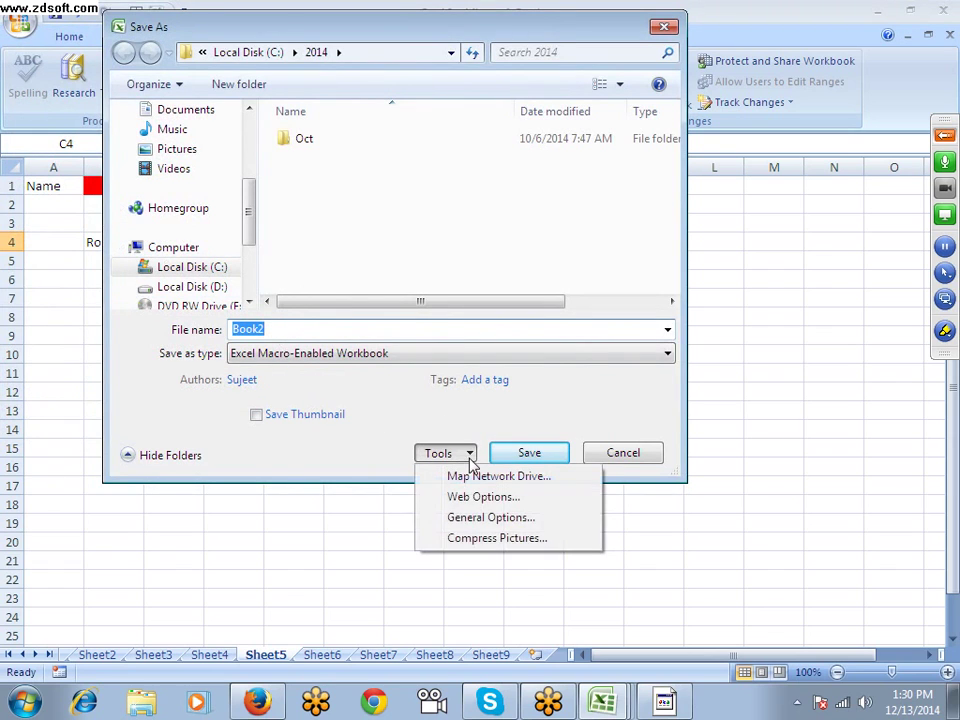
{"action": "left_click", "coordinate": [473, 519]}
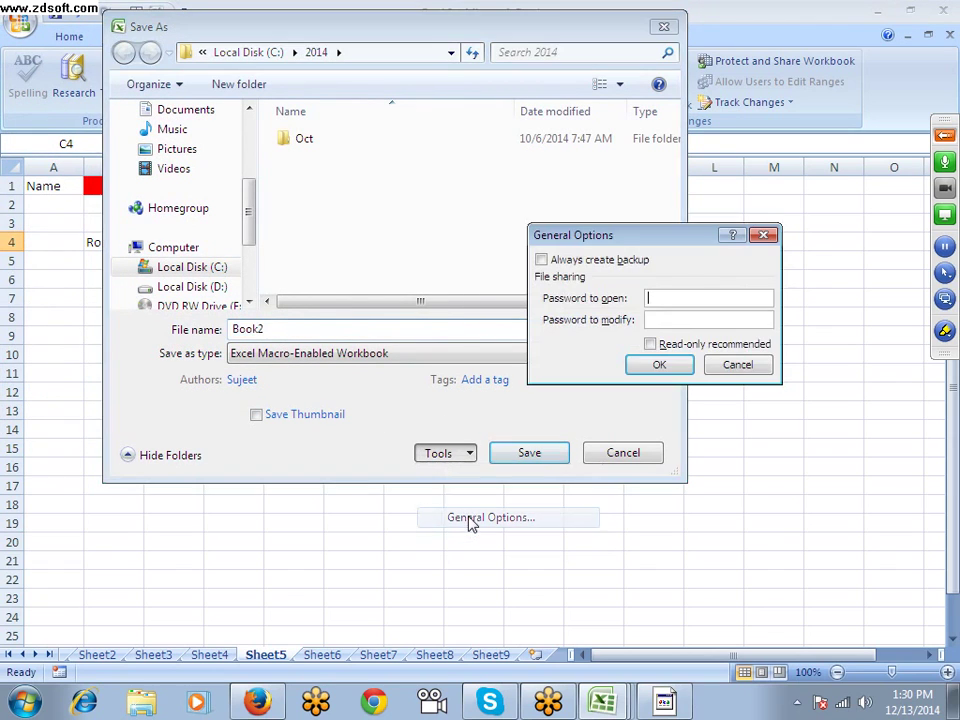
{"action": "left_click", "coordinate": [948, 137]}
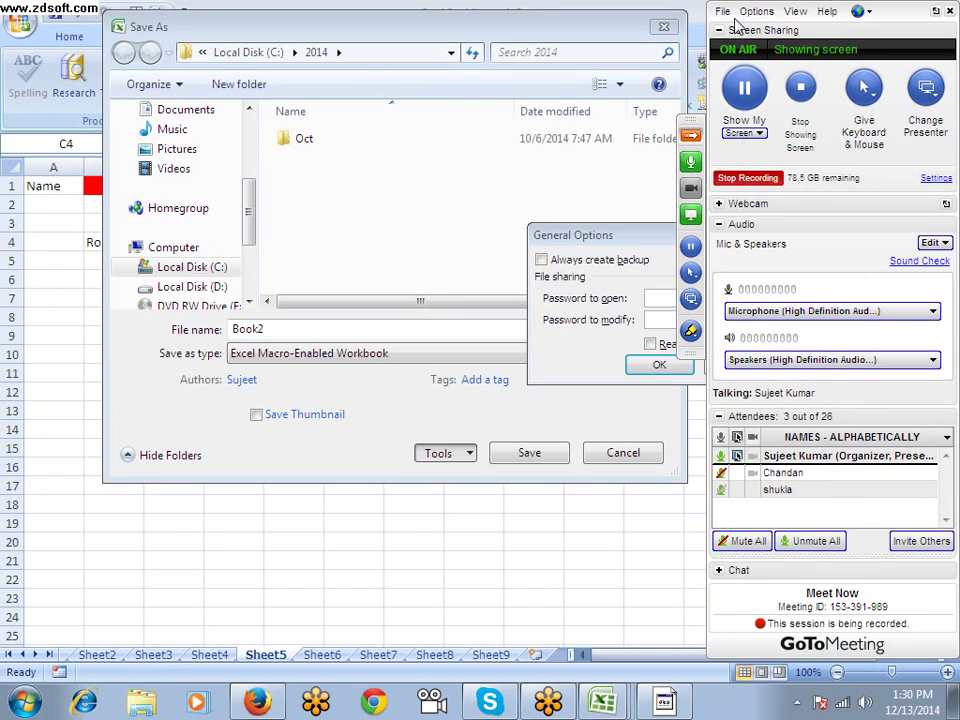
{"action": "left_click", "coordinate": [690, 134]}
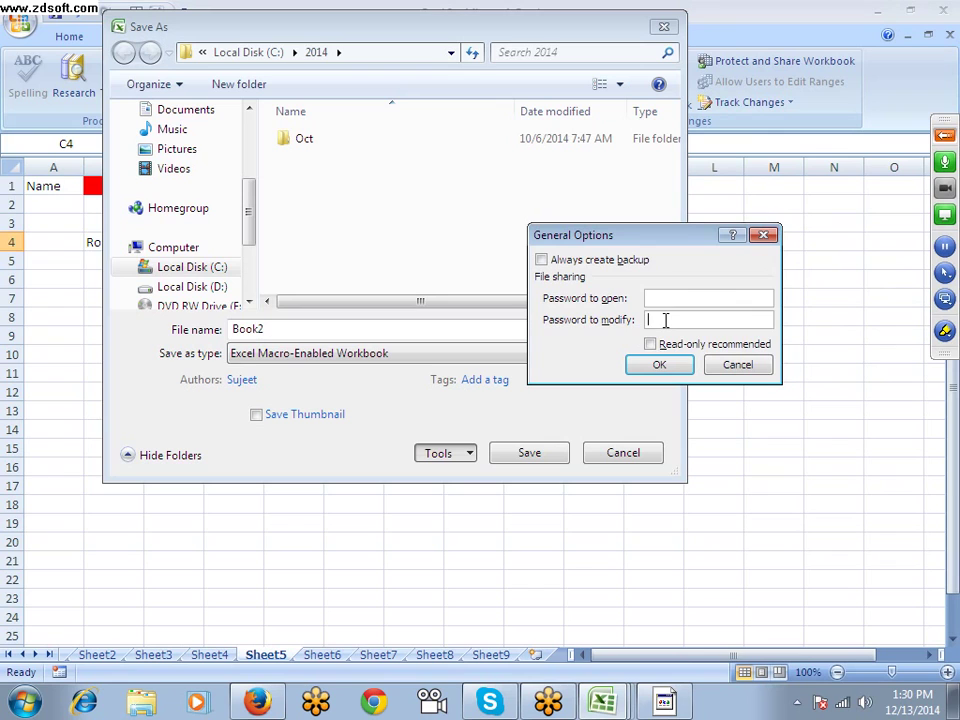
{"action": "left_click", "coordinate": [750, 365]}
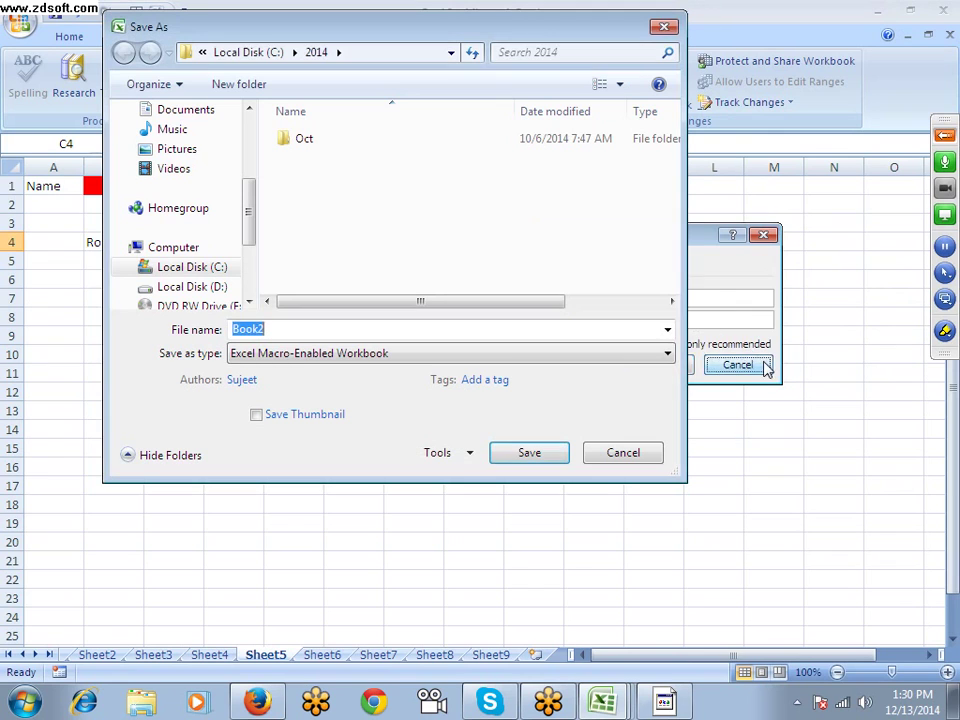
Step: Unmute the muted attendee, cancel Save As, and select cell D7
{"action": "left_click", "coordinate": [947, 138]}
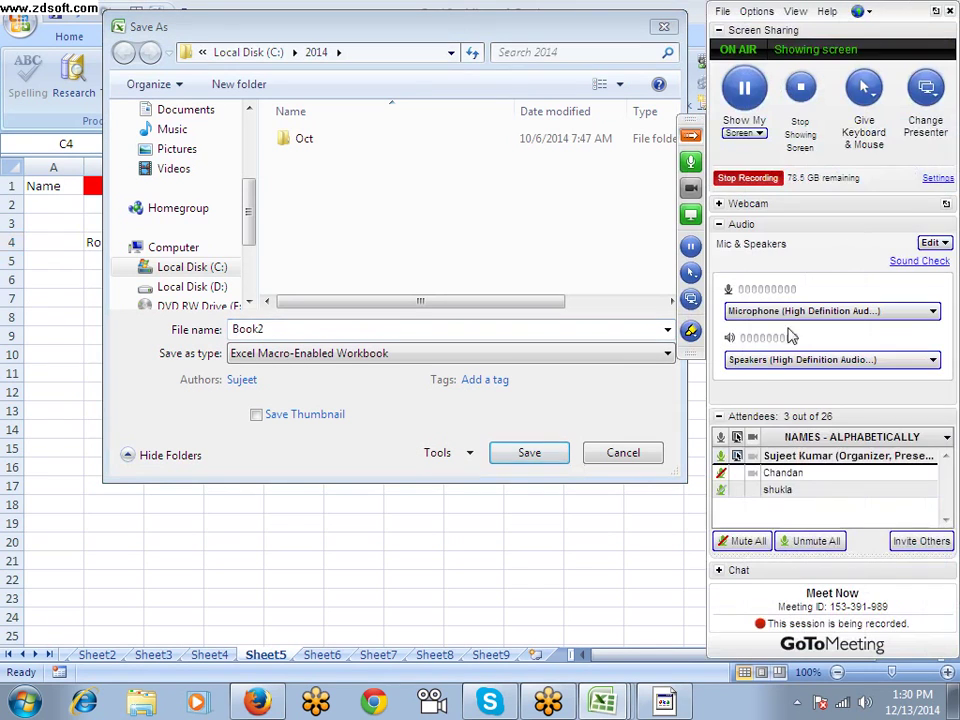
{"action": "left_click", "coordinate": [721, 473]}
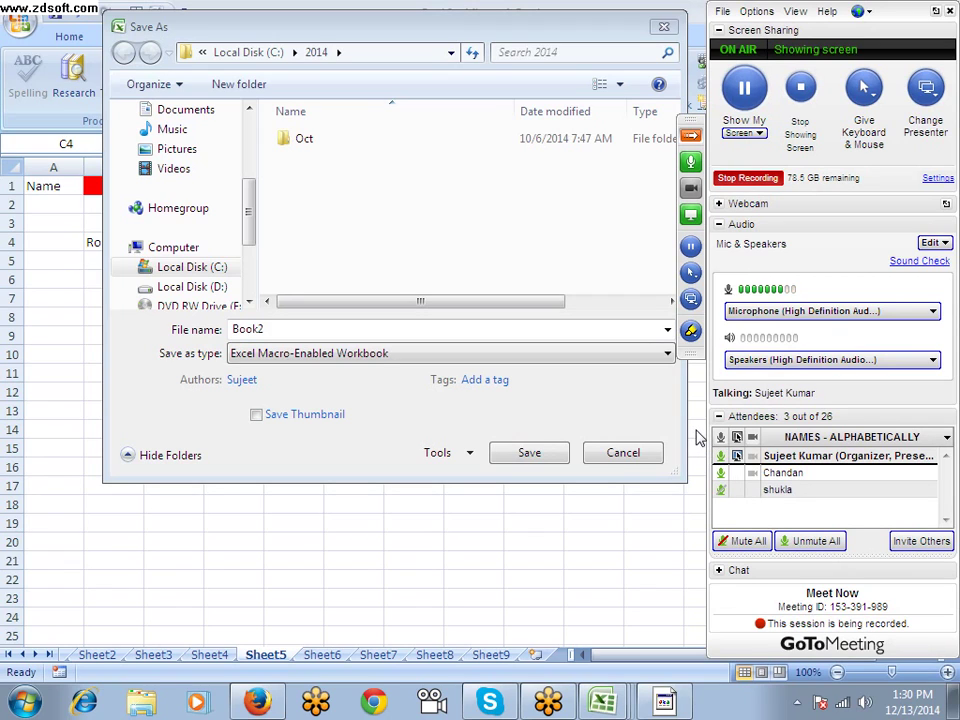
{"action": "left_click", "coordinate": [623, 452]}
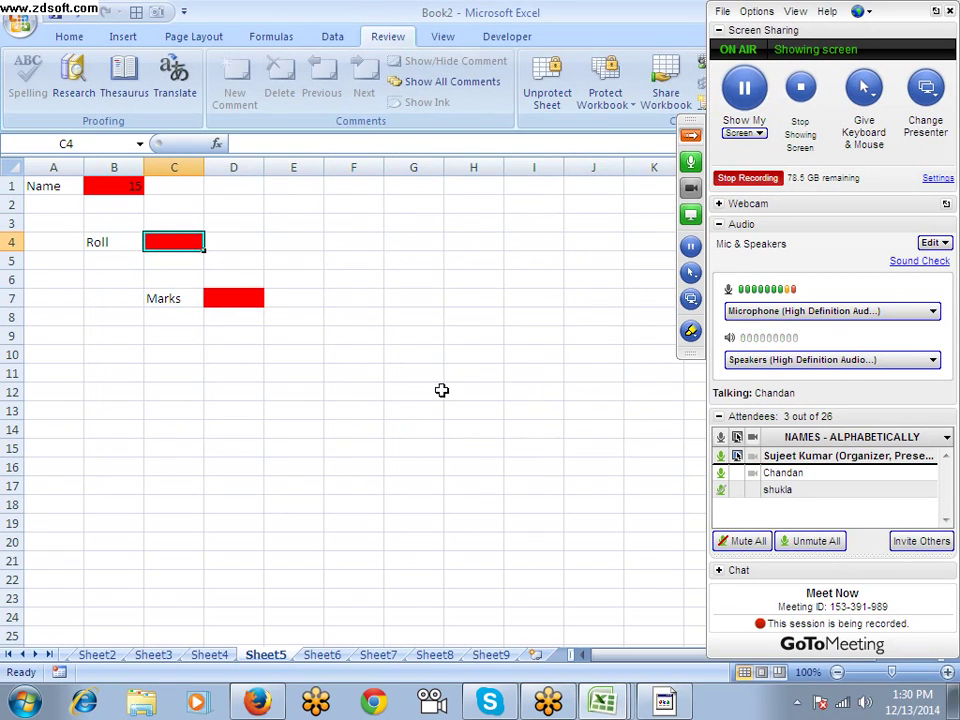
{"action": "left_click", "coordinate": [244, 302]}
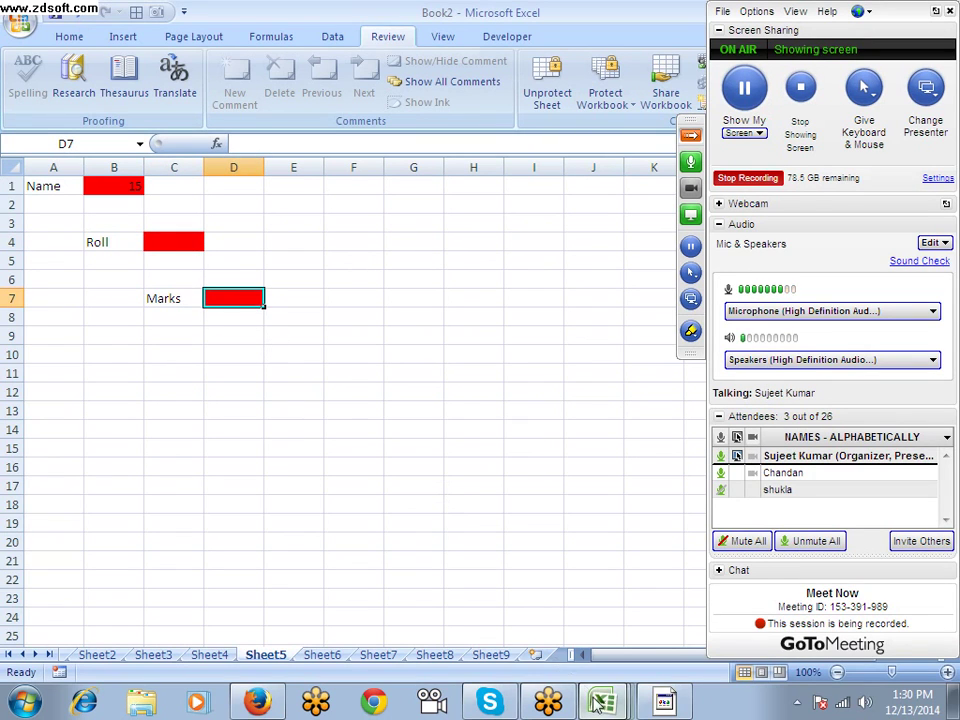
Step: In the Data workbook, open Prepare > Encrypt Document and cancel without a password
{"action": "mouse_move", "coordinate": [601, 702]}
{"action": "left_click", "coordinate": [505, 596]}
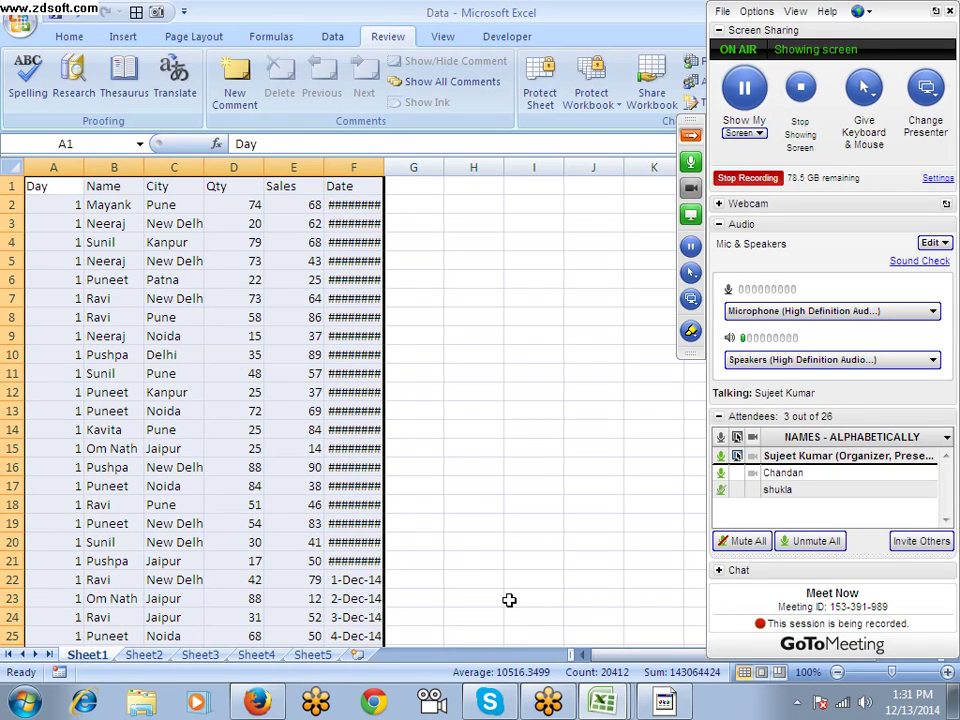
{"action": "left_click", "coordinate": [18, 20]}
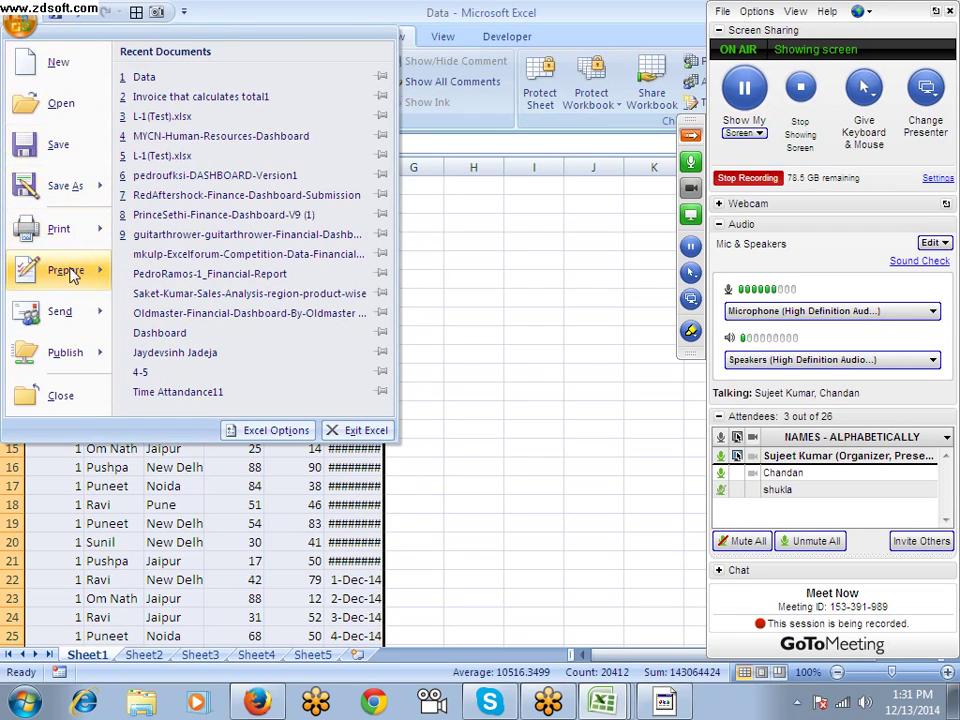
{"action": "mouse_move", "coordinate": [62, 270]}
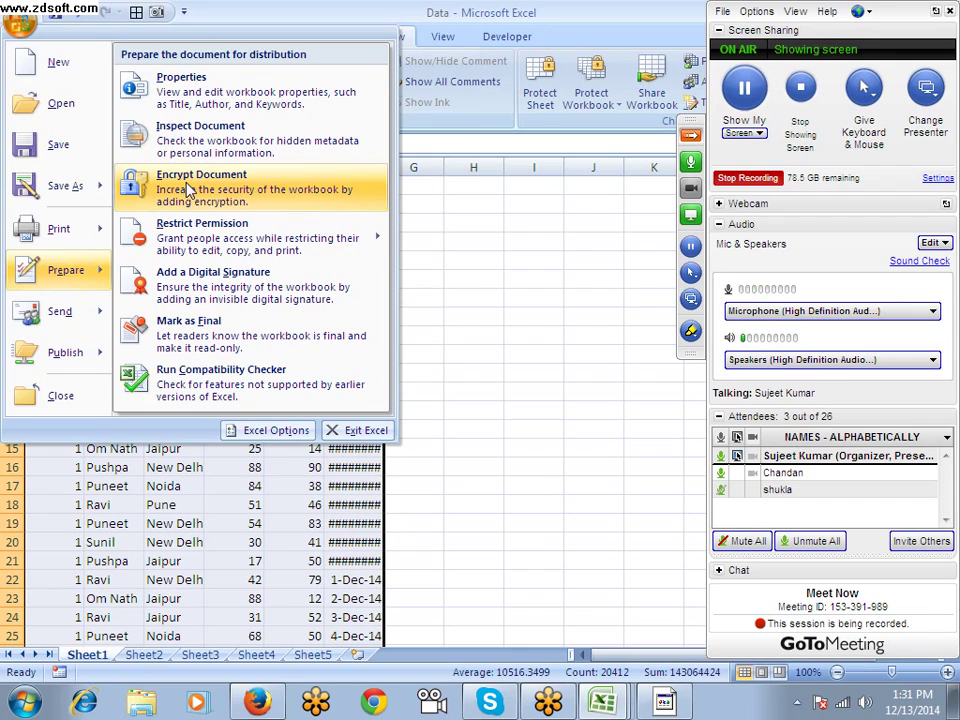
{"action": "left_click", "coordinate": [188, 190]}
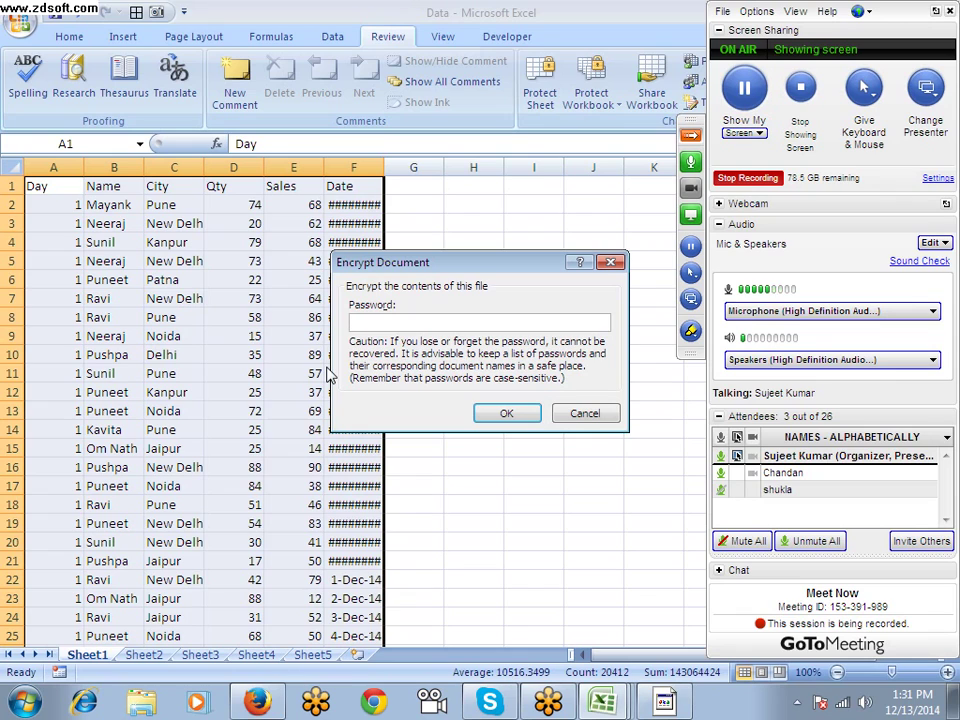
{"action": "left_click", "coordinate": [585, 413]}
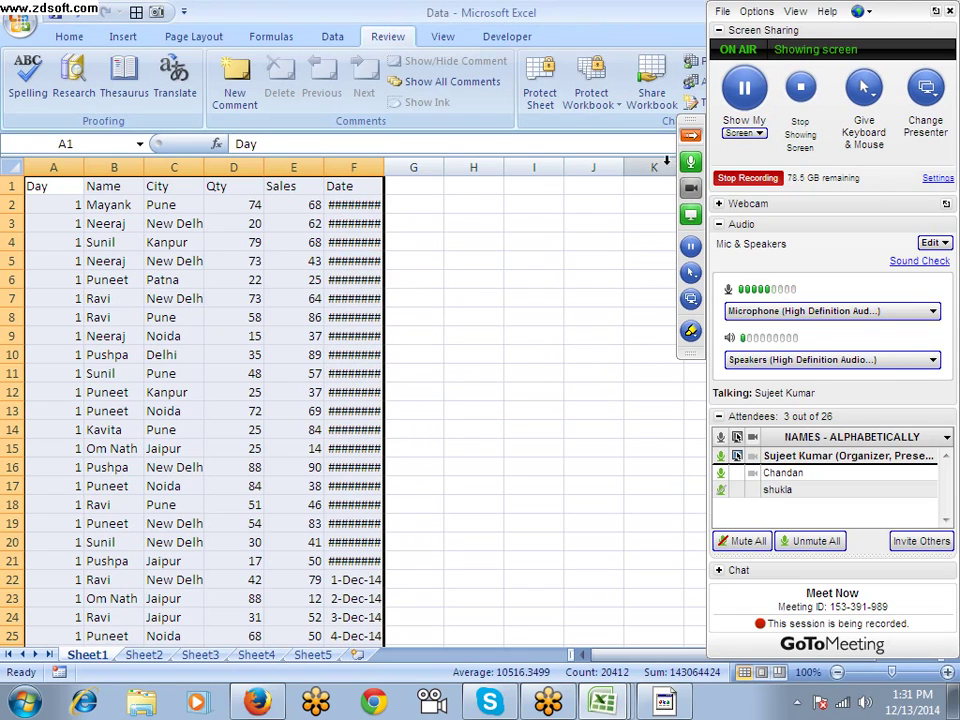
Step: Toggle own microphone mute, hide the meeting panel, and return to Book2
{"action": "left_click", "coordinate": [690, 161]}
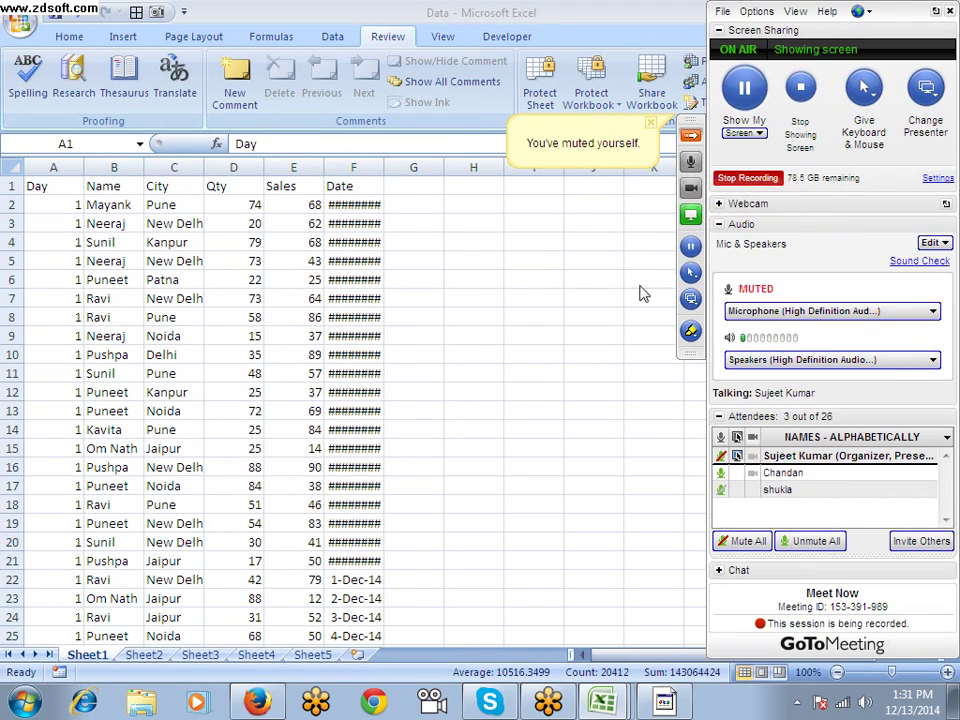
{"action": "left_click", "coordinate": [690, 161]}
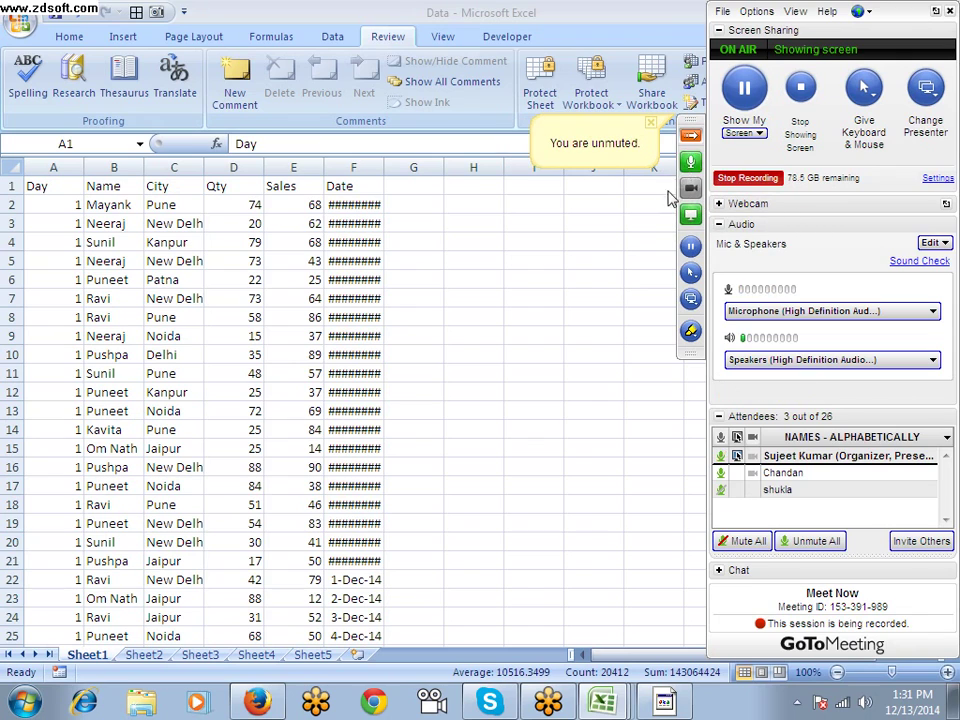
{"action": "left_click", "coordinate": [690, 137]}
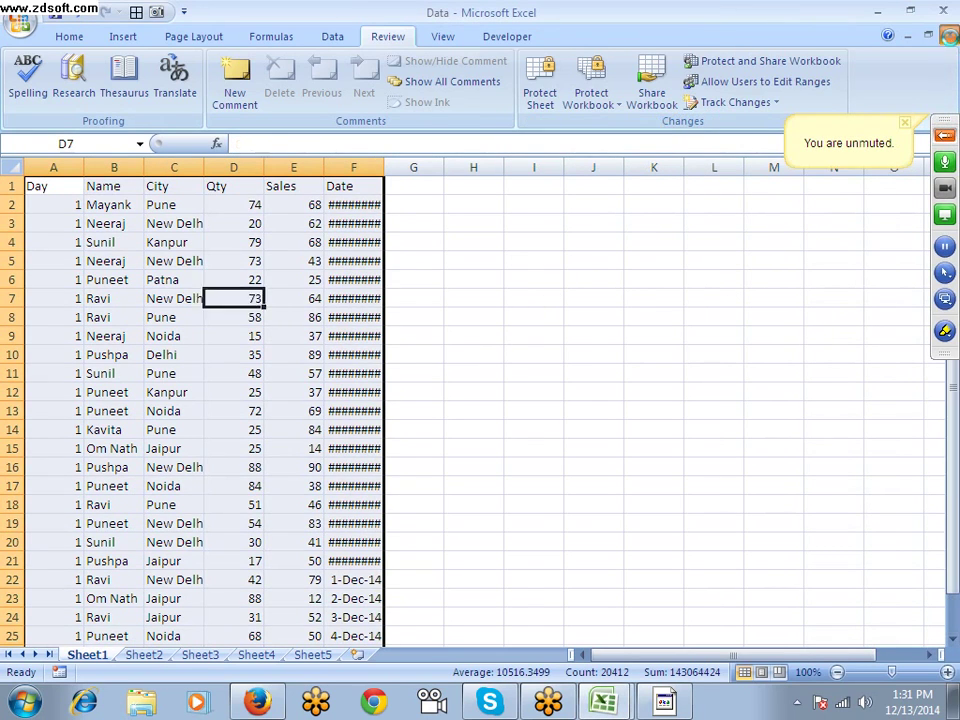
{"action": "key", "text": "ctrl+Tab"}
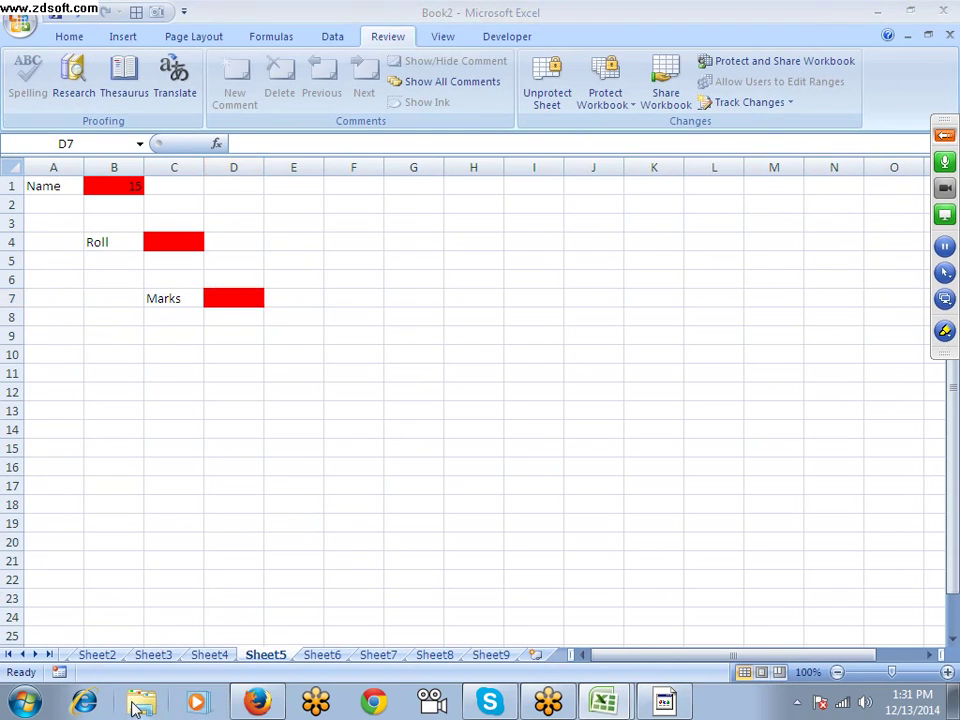
Step: Open Windows Explorer on the Downloads folder and scroll through its files
{"action": "left_click", "coordinate": [141, 703]}
{"action": "left_click", "coordinate": [85, 145]}
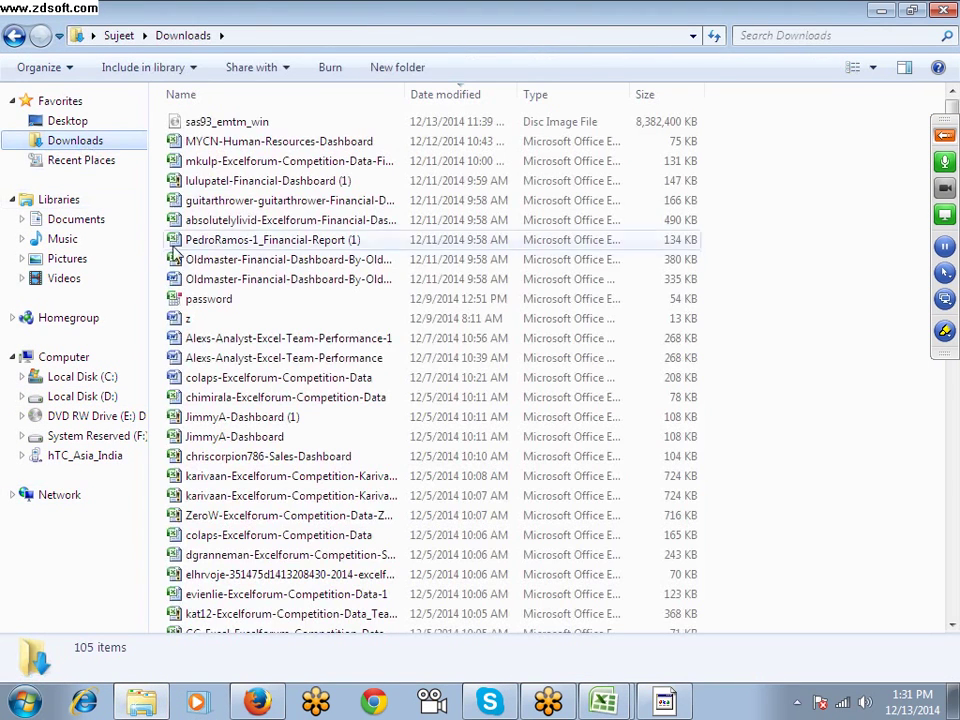
{"action": "left_click", "coordinate": [232, 280]}
{"action": "scroll", "coordinate": [268, 462], "scroll_direction": "down", "scroll_amount": 4}
{"action": "scroll", "coordinate": [268, 462], "scroll_direction": "down", "scroll_amount": 10}
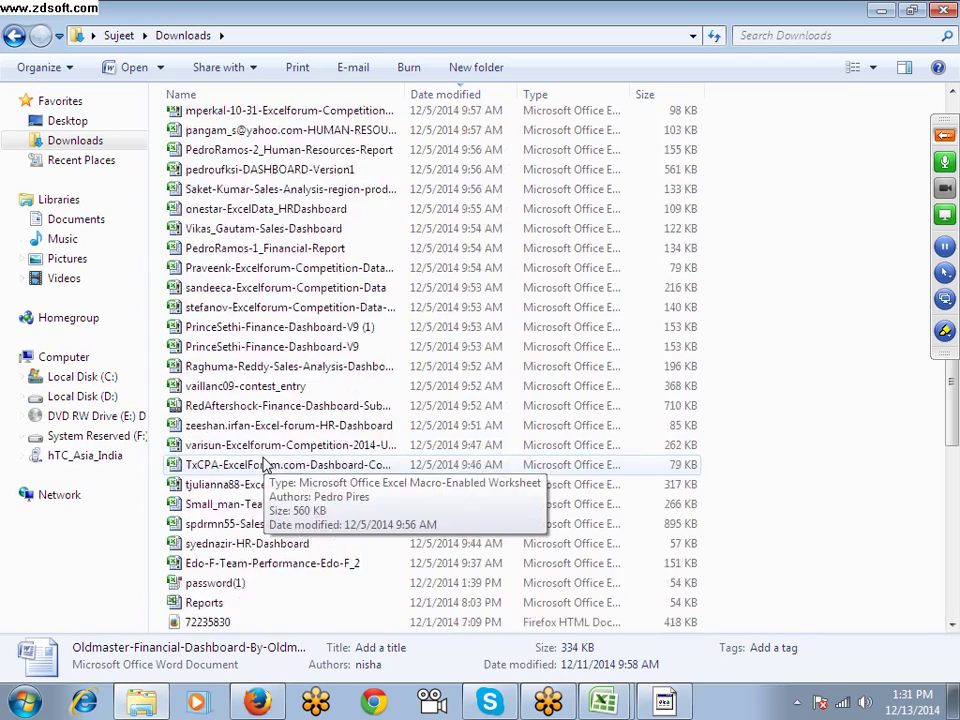
{"action": "scroll", "coordinate": [268, 462], "scroll_direction": "down", "scroll_amount": 10}
{"action": "scroll", "coordinate": [265, 455], "scroll_direction": "up", "scroll_amount": 3}
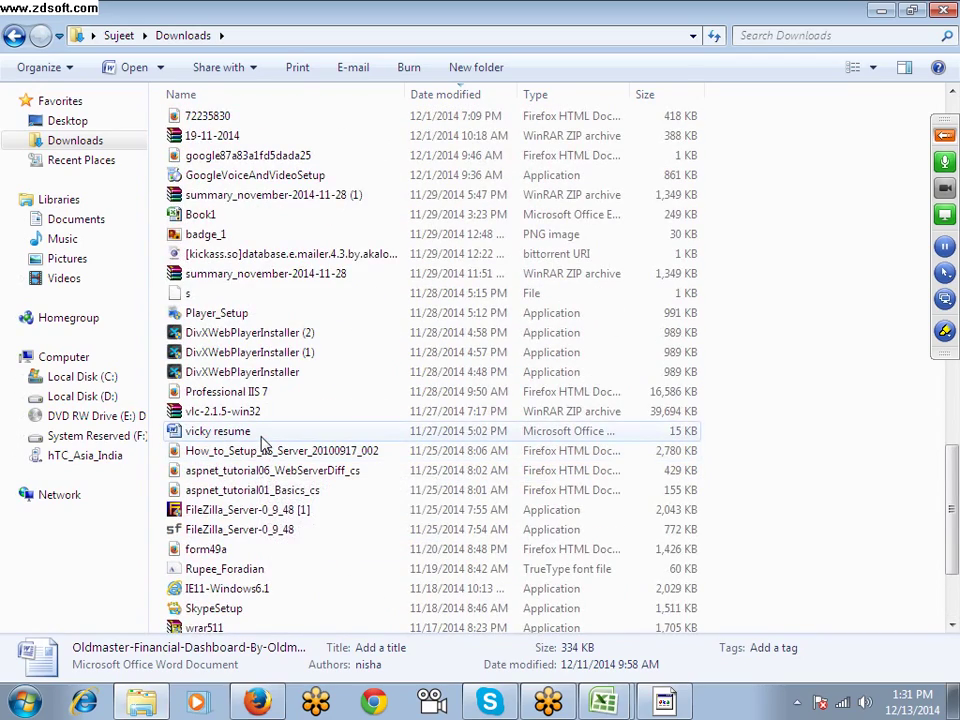
Step: Select the 54 KB 'password' Excel add-in file in Downloads
{"action": "left_click", "coordinate": [196, 294]}
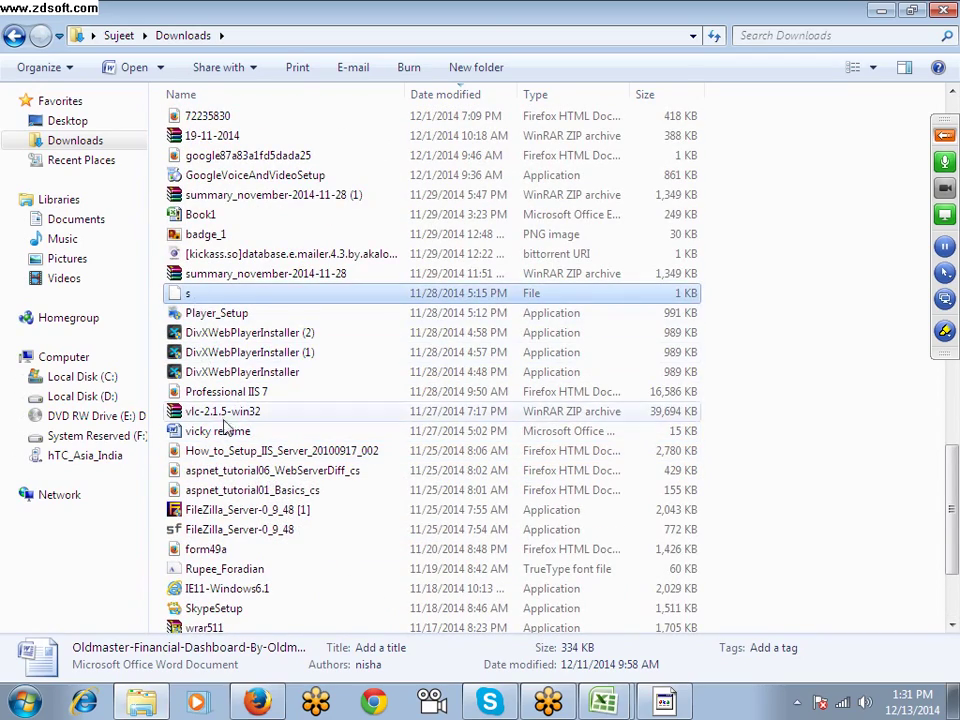
{"action": "left_click", "coordinate": [240, 487]}
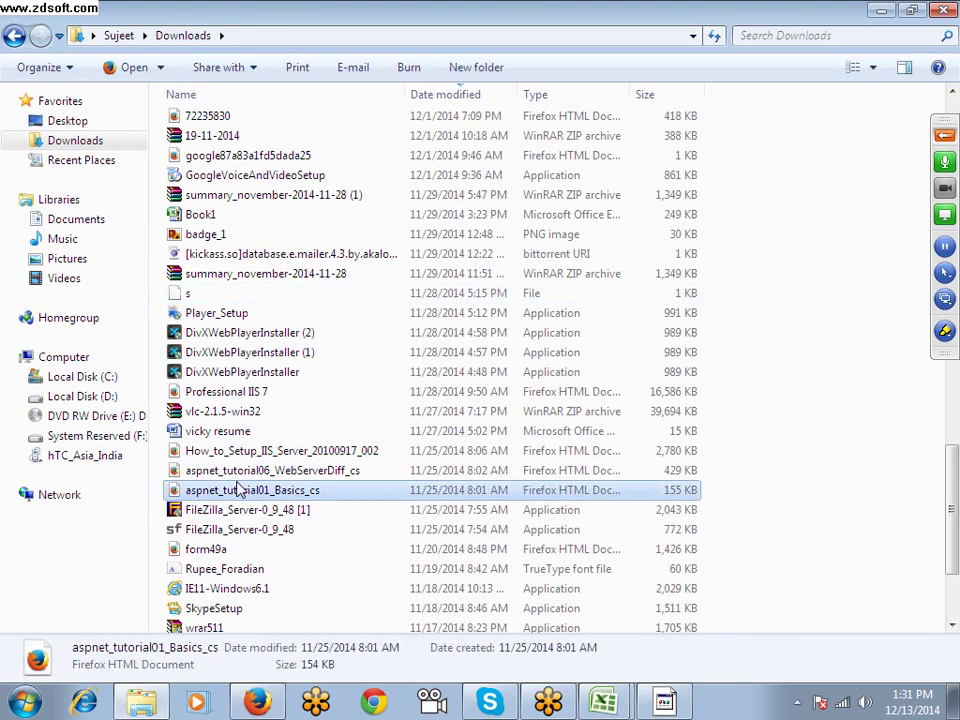
{"action": "type", "text": "p"}
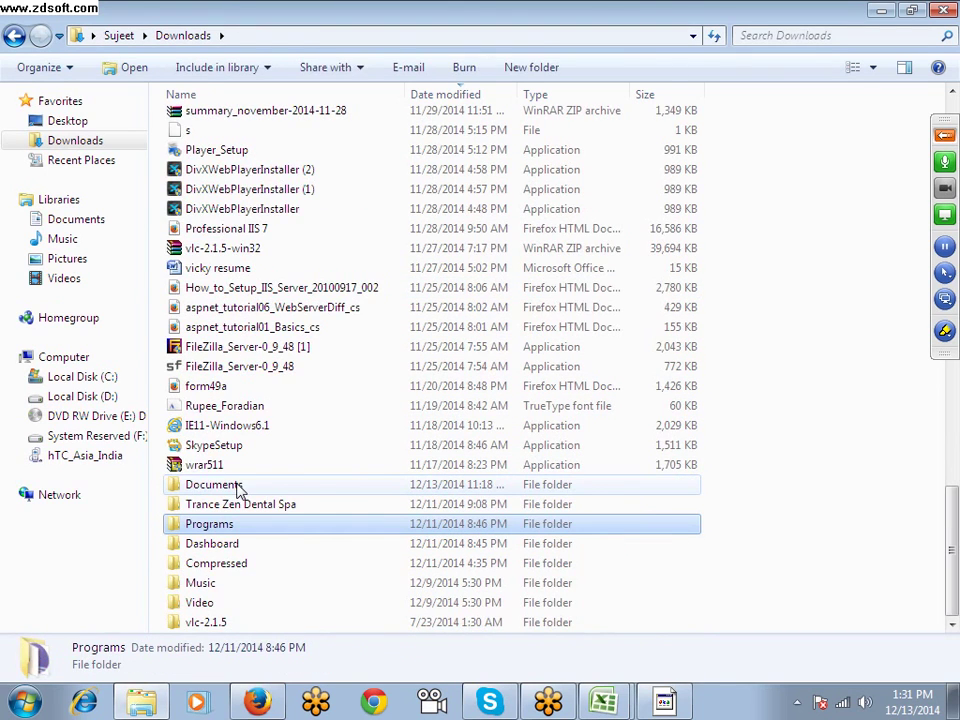
{"action": "type", "text": "a"}
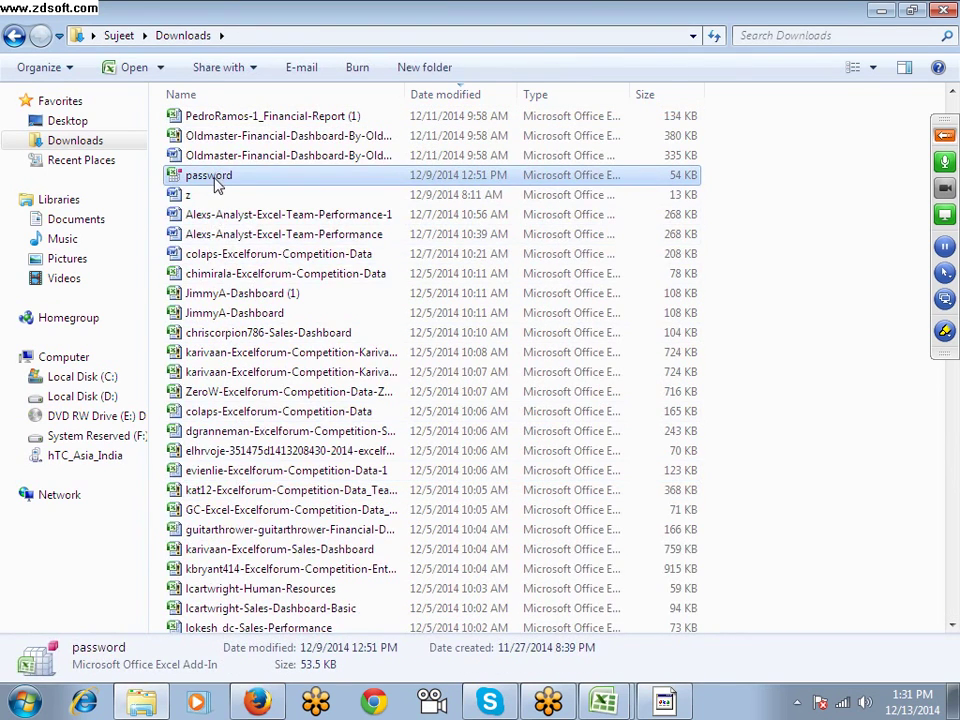
{"action": "left_click", "coordinate": [207, 197]}
{"action": "left_click", "coordinate": [207, 184]}
{"action": "left_click", "coordinate": [606, 702]}
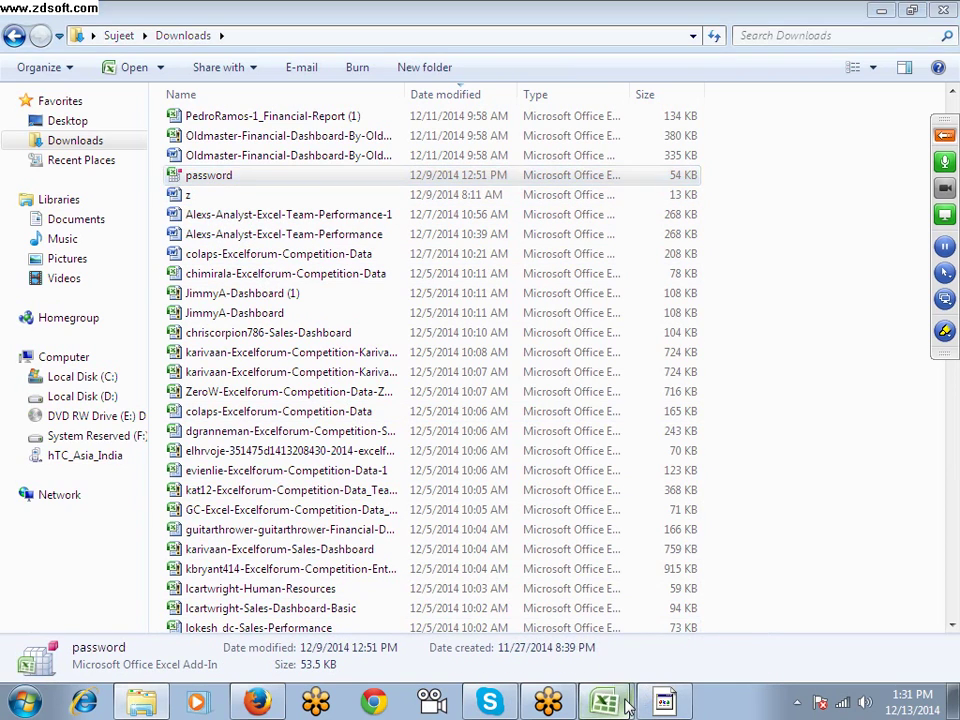
Step: Return to Book2 and open the Add-Ins manager from Excel Options
{"action": "left_click", "coordinate": [604, 664]}
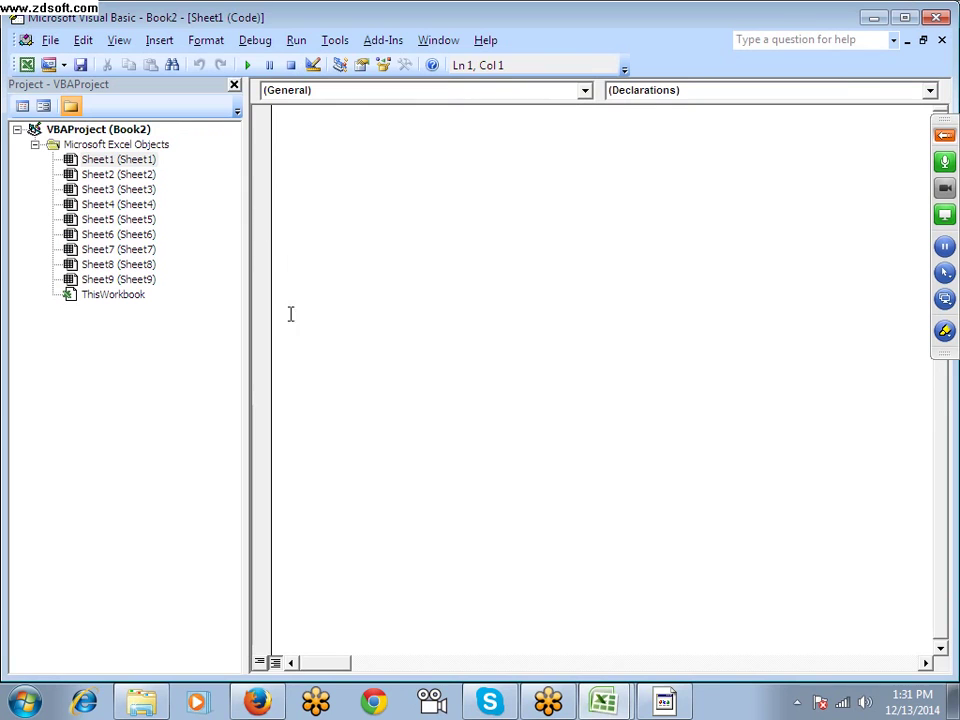
{"action": "left_click", "coordinate": [553, 626]}
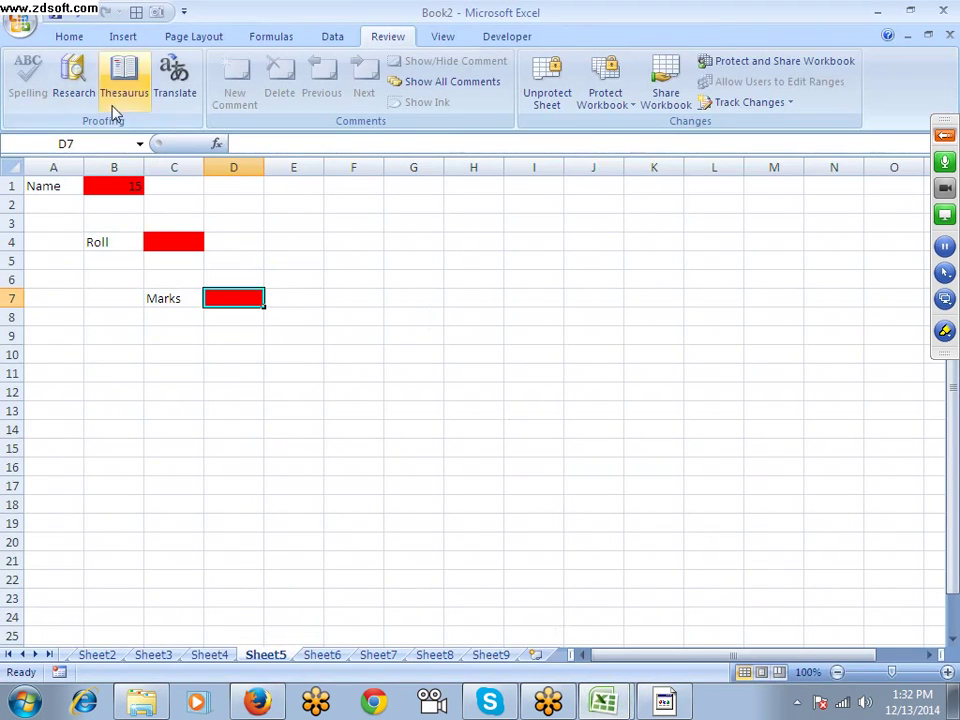
{"action": "left_click", "coordinate": [22, 22]}
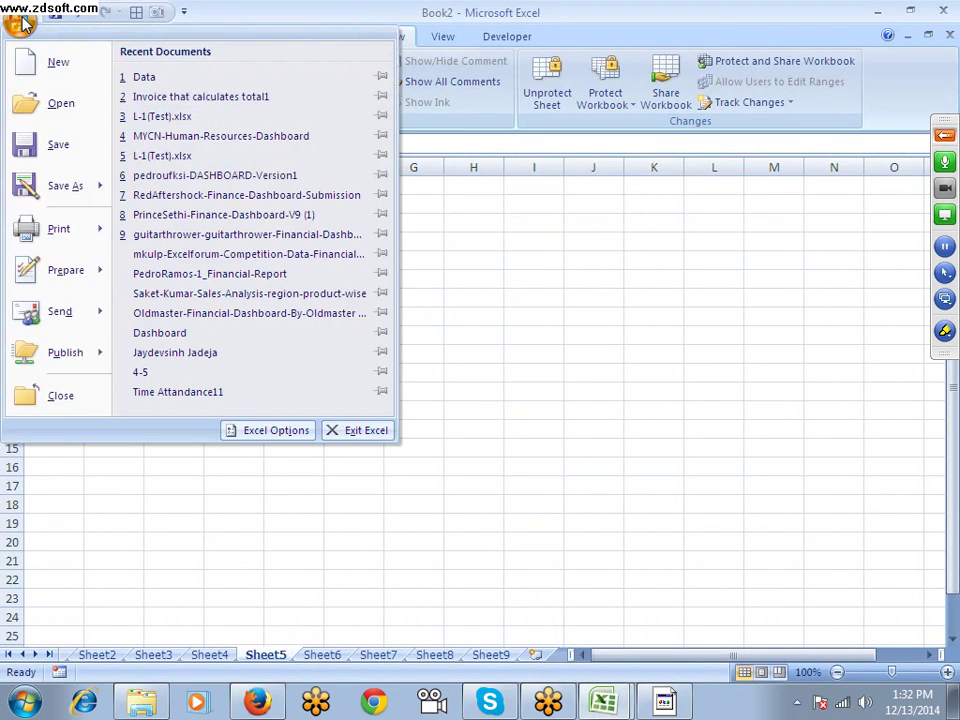
{"action": "left_click", "coordinate": [276, 430]}
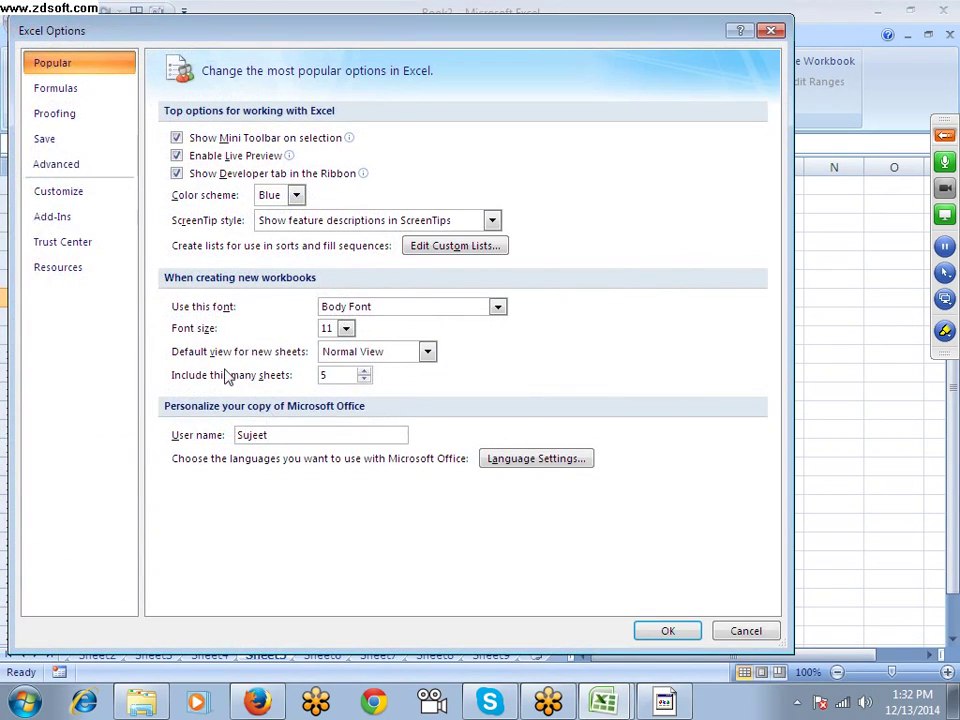
{"action": "left_click", "coordinate": [40, 216]}
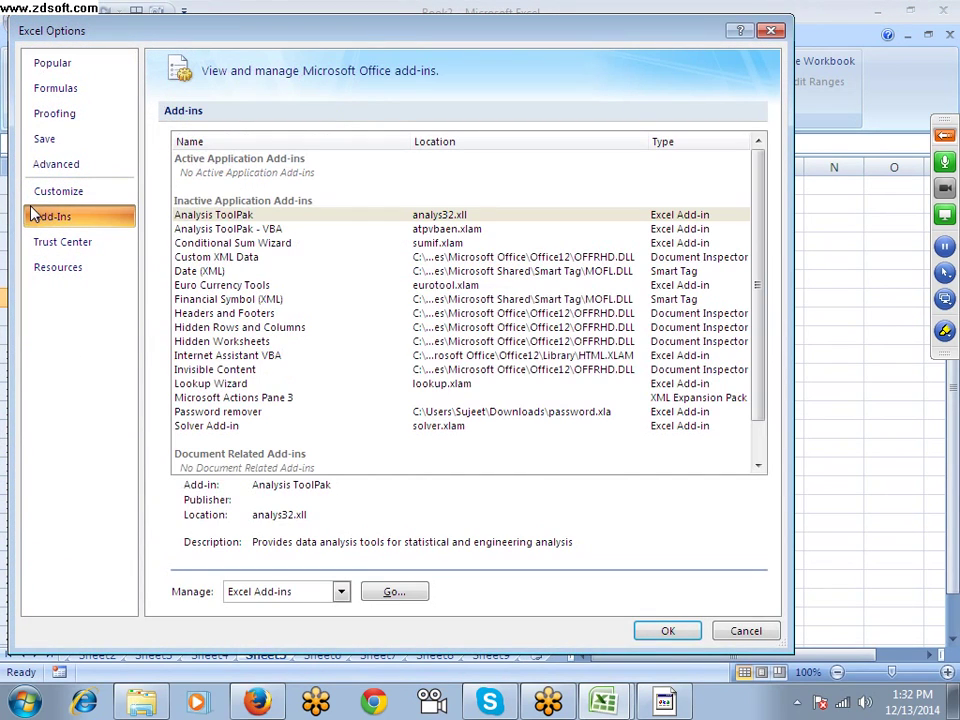
{"action": "left_click", "coordinate": [398, 590]}
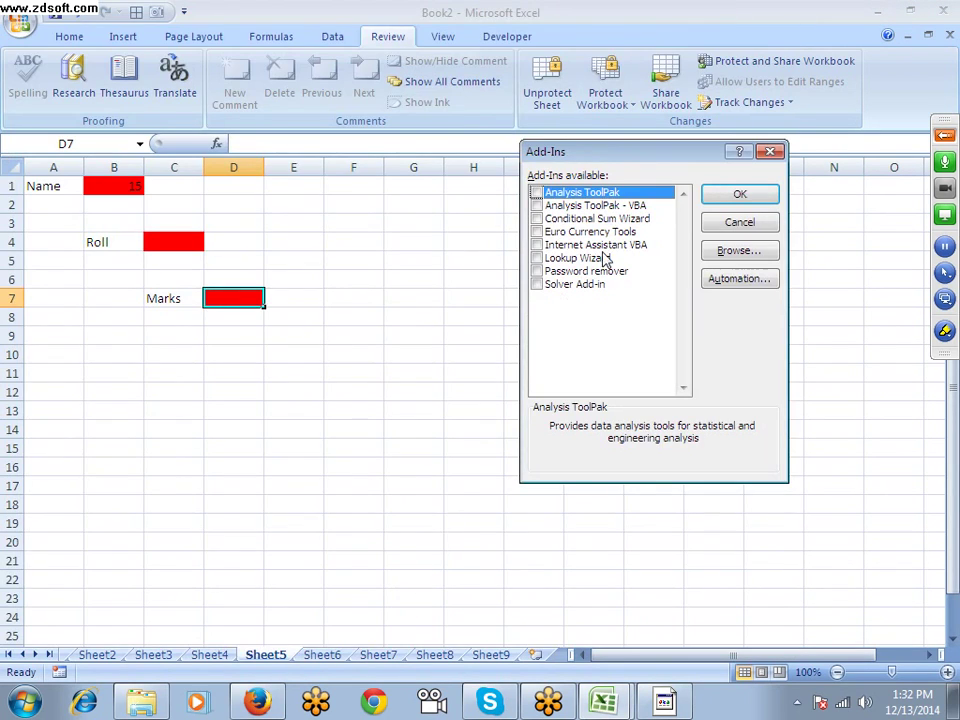
Step: Load the 'password' add-in from Downloads, enable Password remover, and show the Add-Ins tab
{"action": "left_click", "coordinate": [735, 252]}
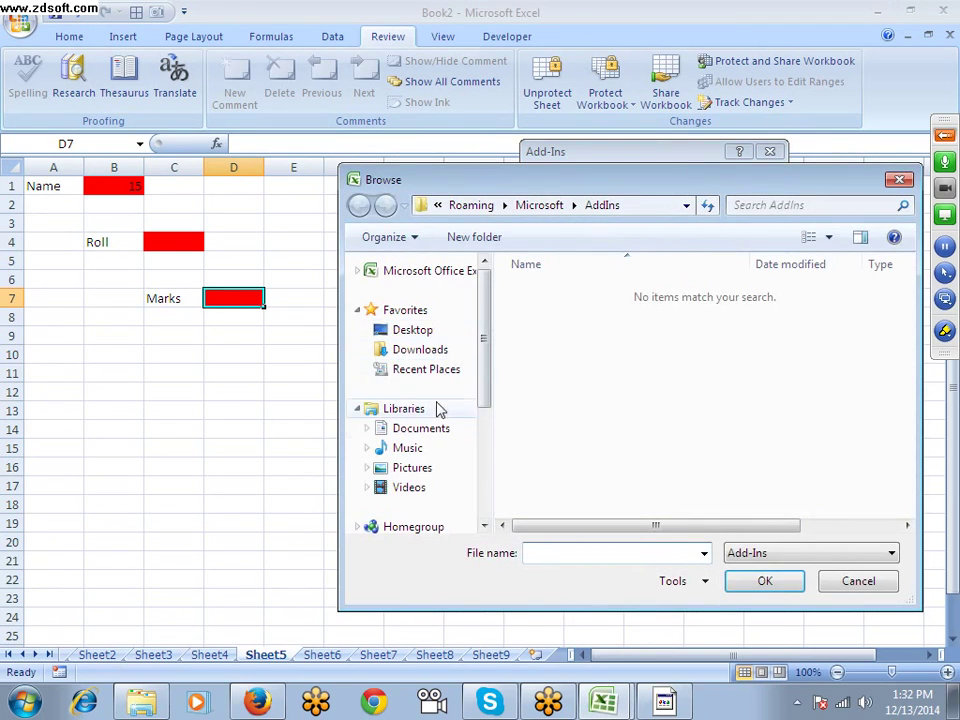
{"action": "left_click", "coordinate": [420, 349]}
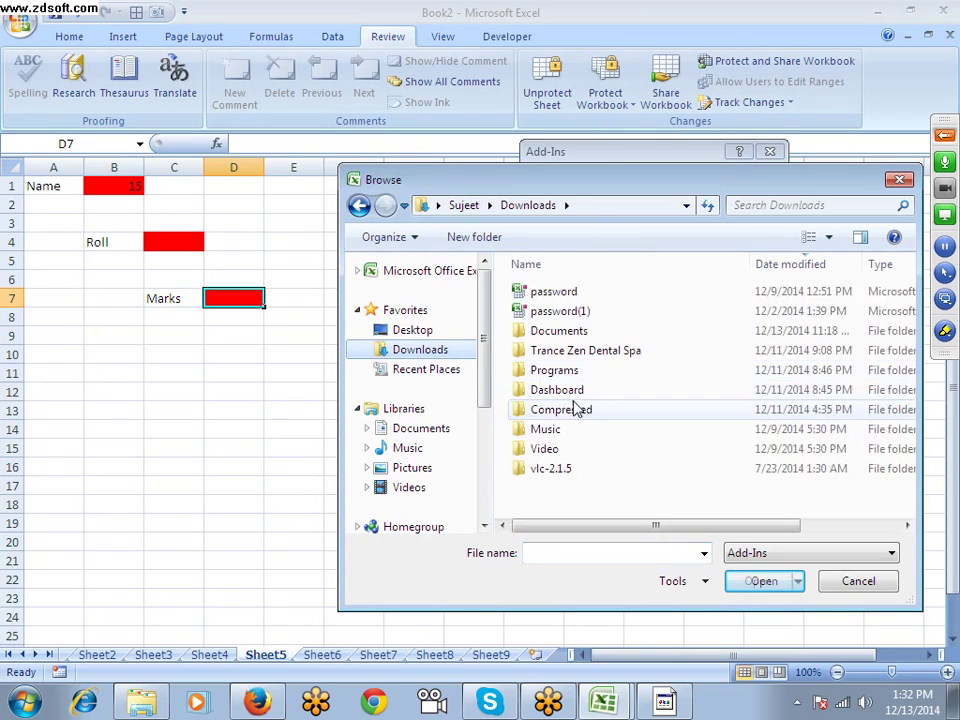
{"action": "left_click", "coordinate": [560, 291]}
{"action": "left_click", "coordinate": [765, 588]}
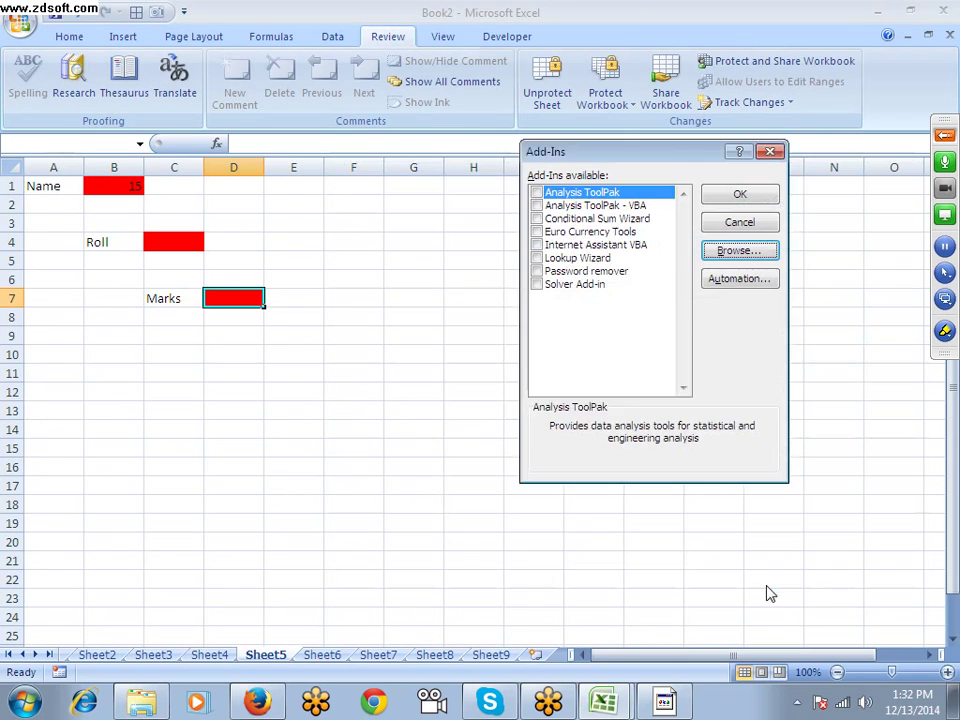
{"action": "left_click", "coordinate": [426, 405]}
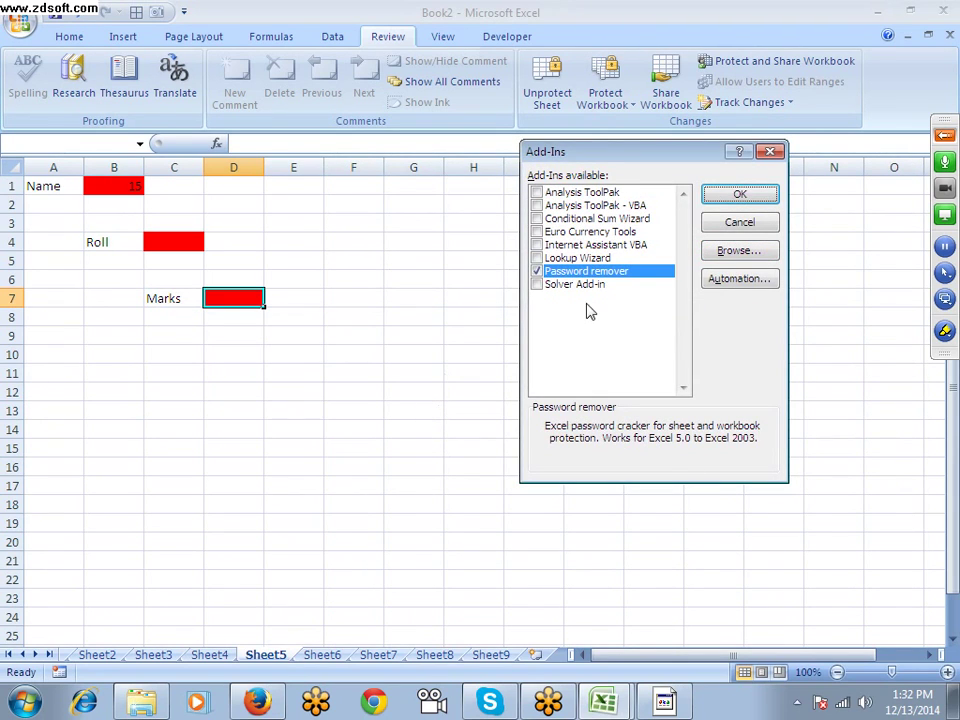
{"action": "left_click", "coordinate": [740, 194]}
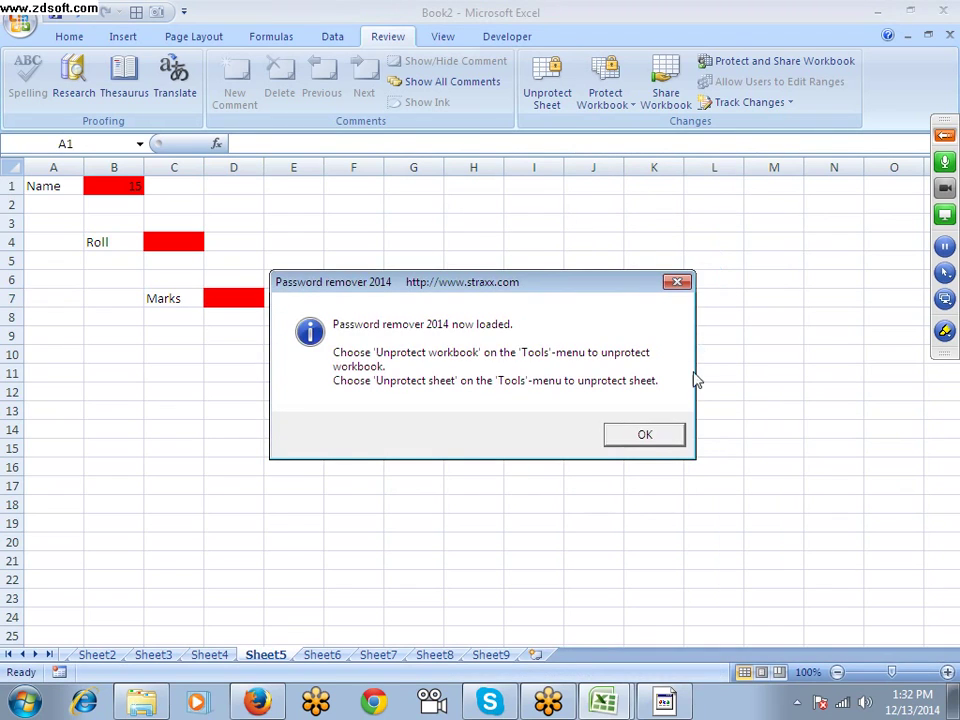
{"action": "left_click", "coordinate": [648, 440]}
{"action": "left_click", "coordinate": [577, 34]}
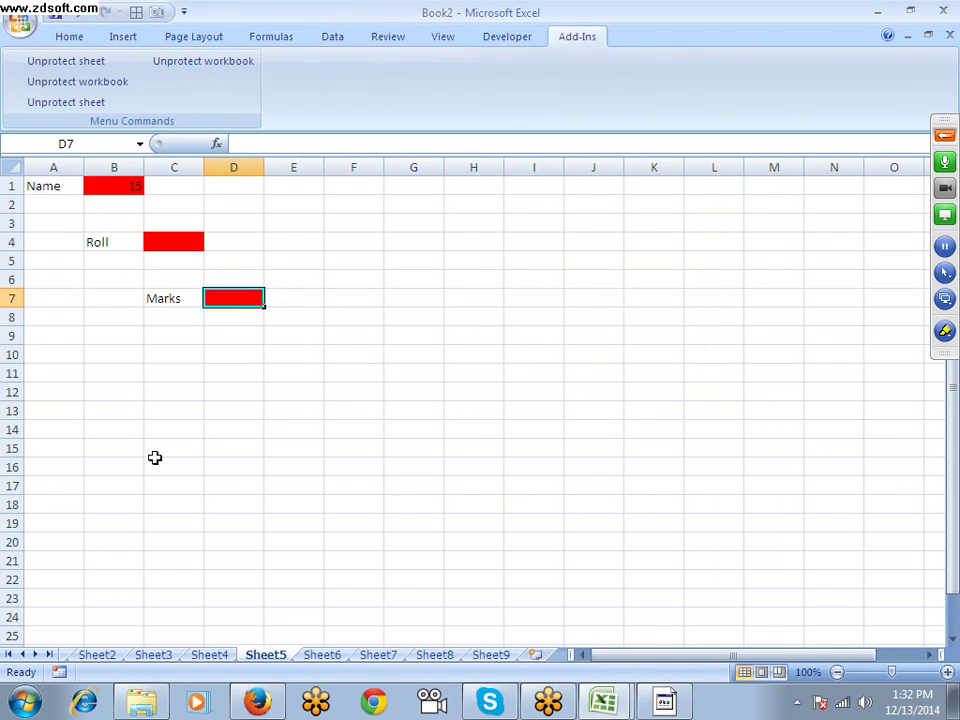
Step: Unprotect Sheet5 with the add-in and test-type hfg in I9, then discard it
{"action": "type", "text": "8"}
{"action": "key", "text": "Escape"}
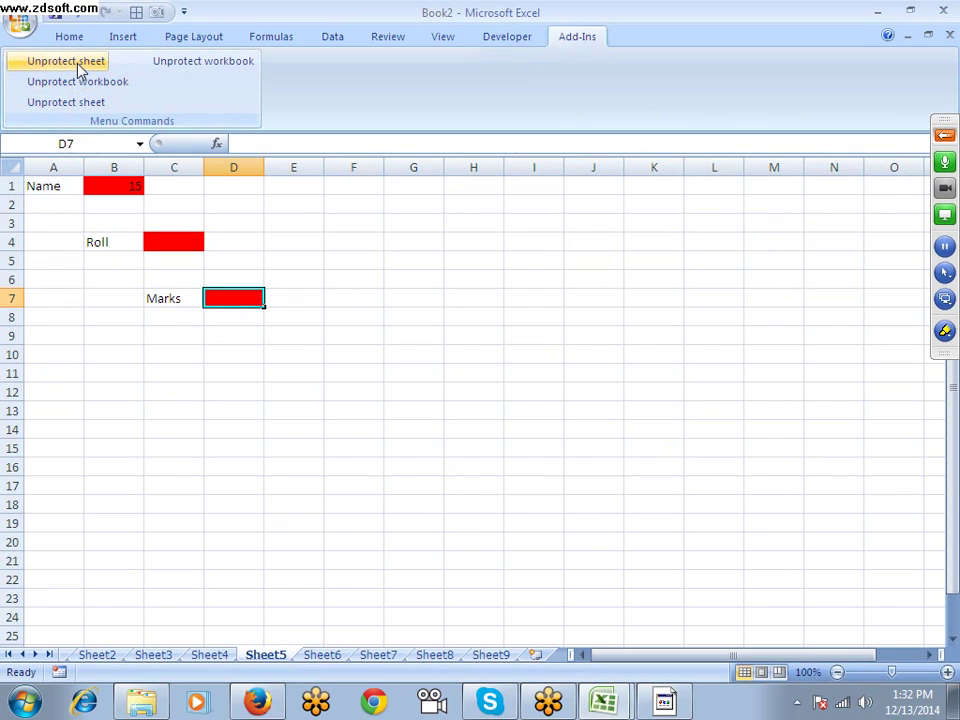
{"action": "left_click", "coordinate": [78, 67]}
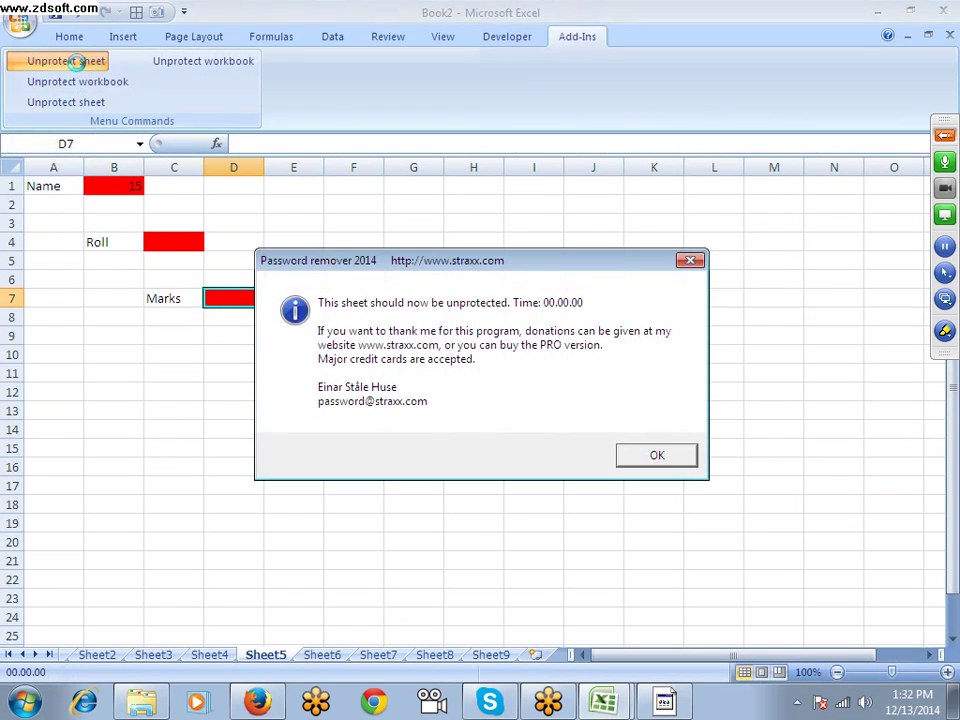
{"action": "left_click", "coordinate": [633, 457]}
{"action": "left_click", "coordinate": [508, 334]}
{"action": "type", "text": "hfg"}
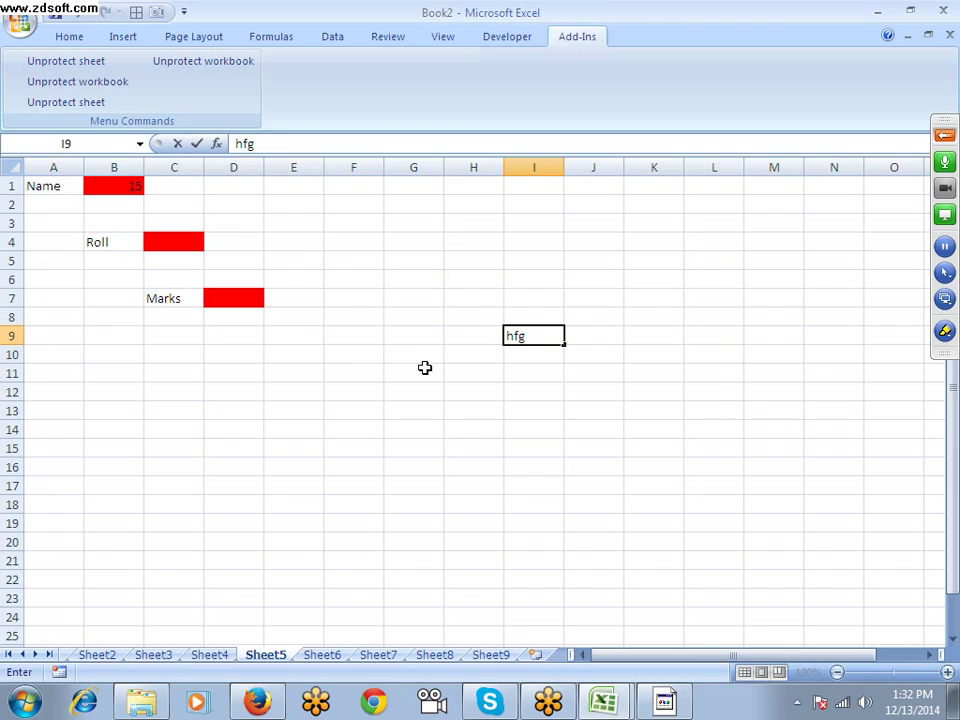
{"action": "key", "text": "Escape"}
Step: Switch to Sheet9, pick cell F12, and insert a new Sheet10
{"action": "left_click", "coordinate": [491, 654]}
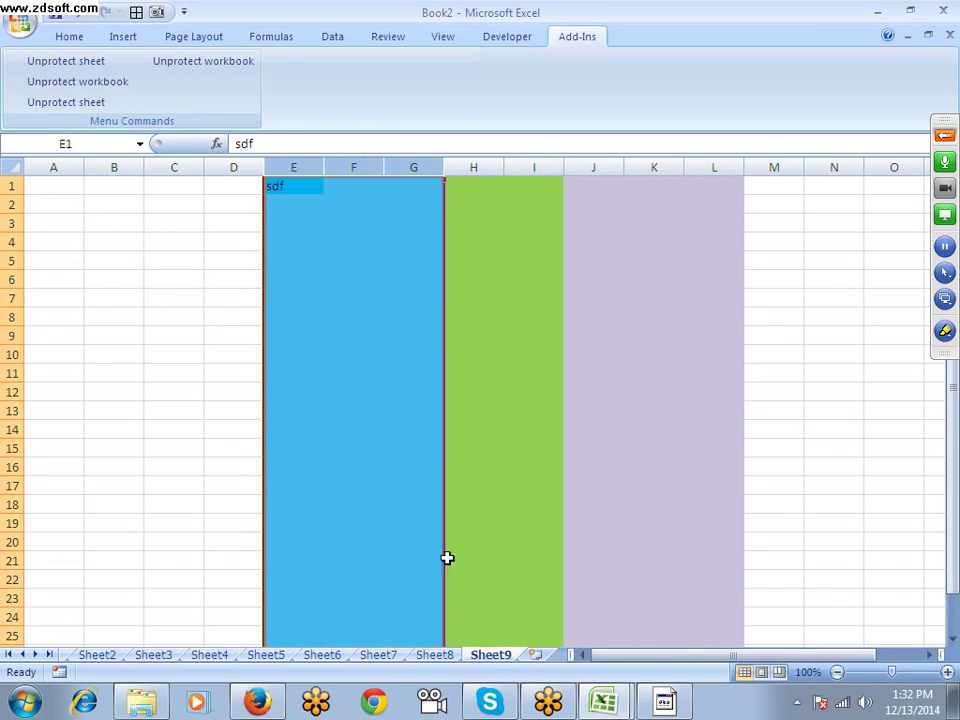
{"action": "left_click", "coordinate": [353, 392]}
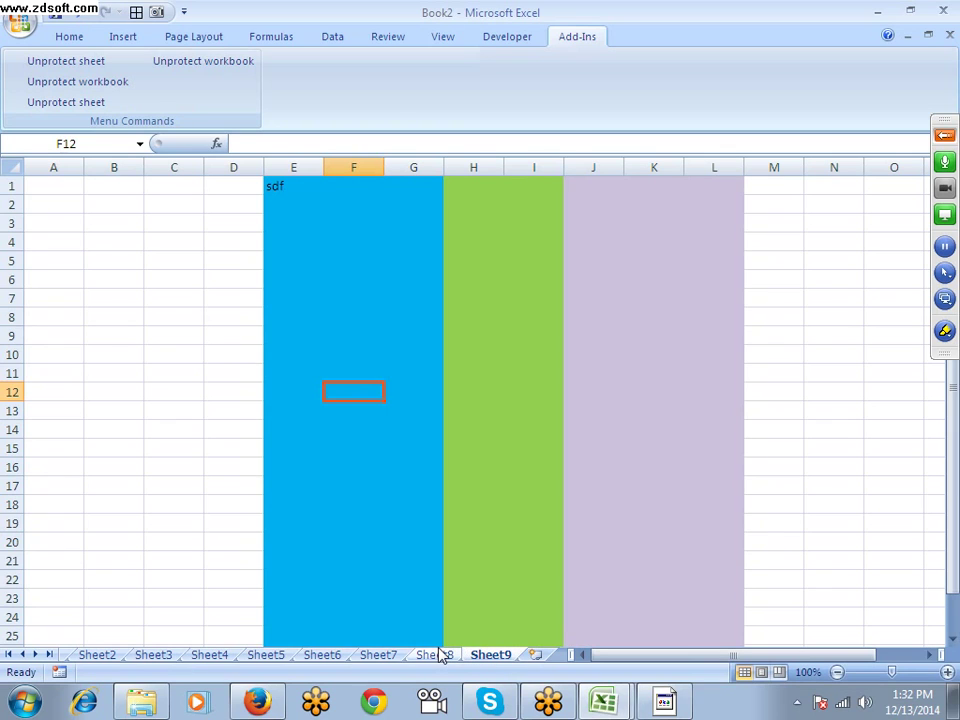
{"action": "left_click", "coordinate": [535, 656]}
Step: Protect Sheet10 with a sheet password, re-entering it to confirm
{"action": "right_click", "coordinate": [496, 655]}
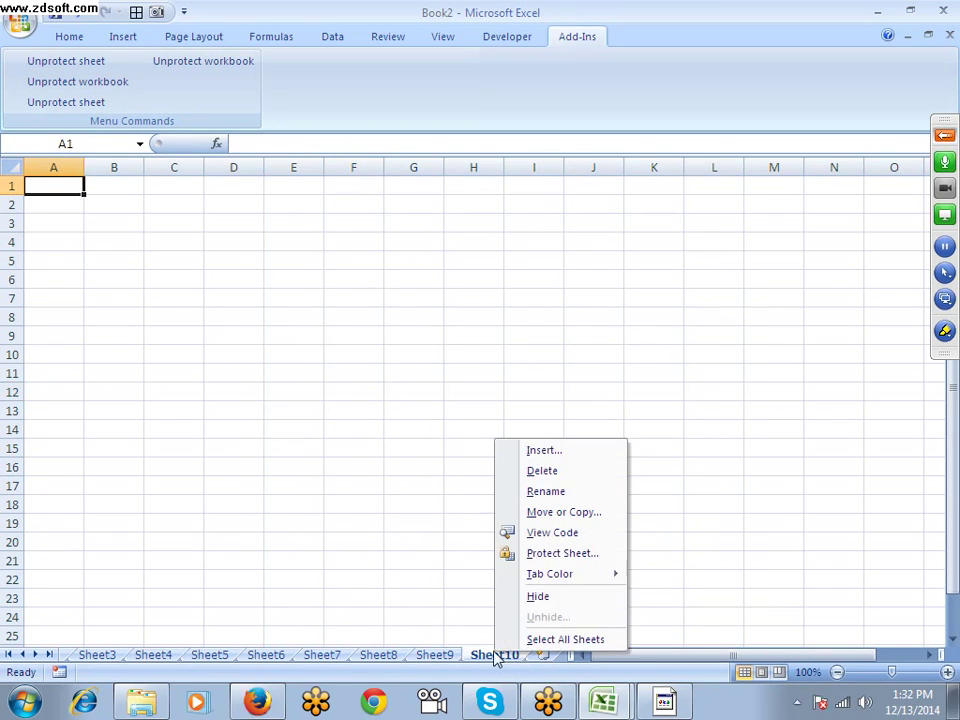
{"action": "left_click", "coordinate": [560, 553]}
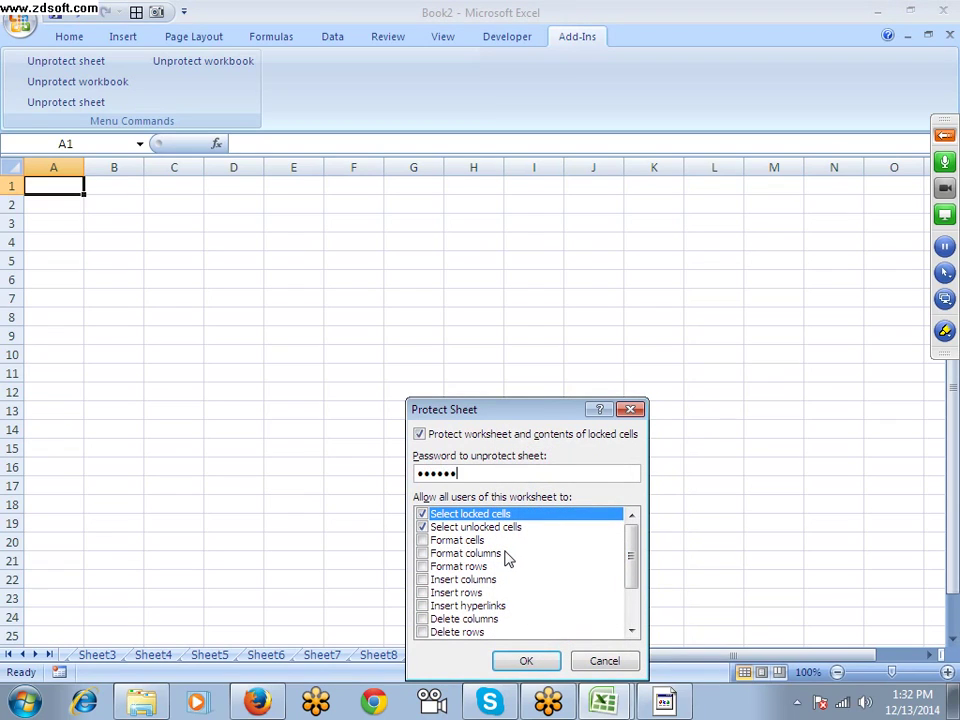
{"action": "left_click", "coordinate": [516, 664]}
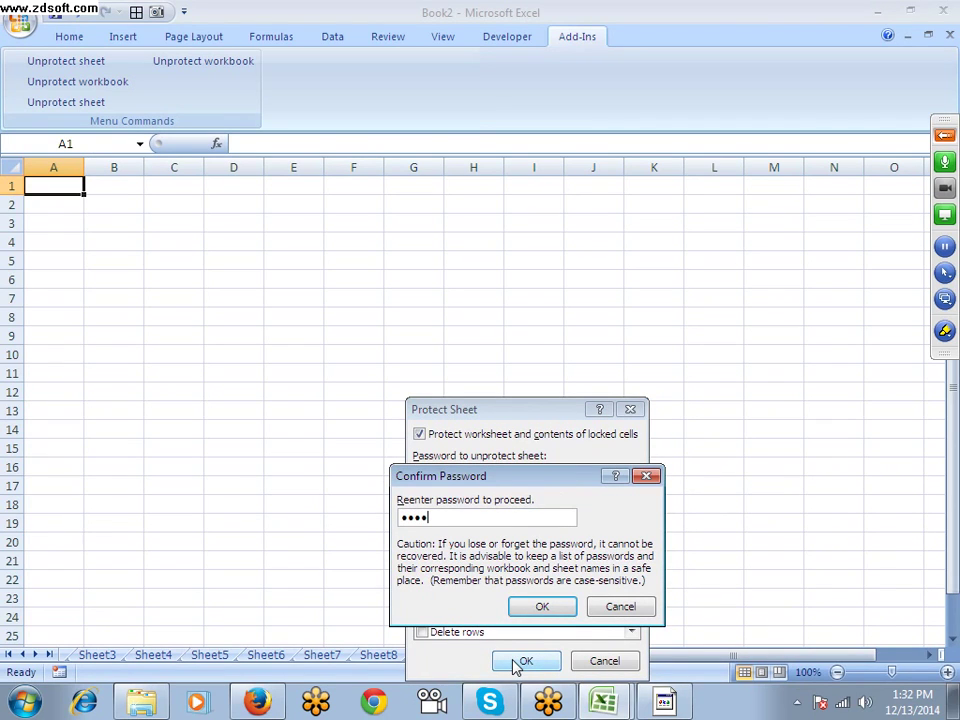
{"action": "left_click", "coordinate": [542, 606]}
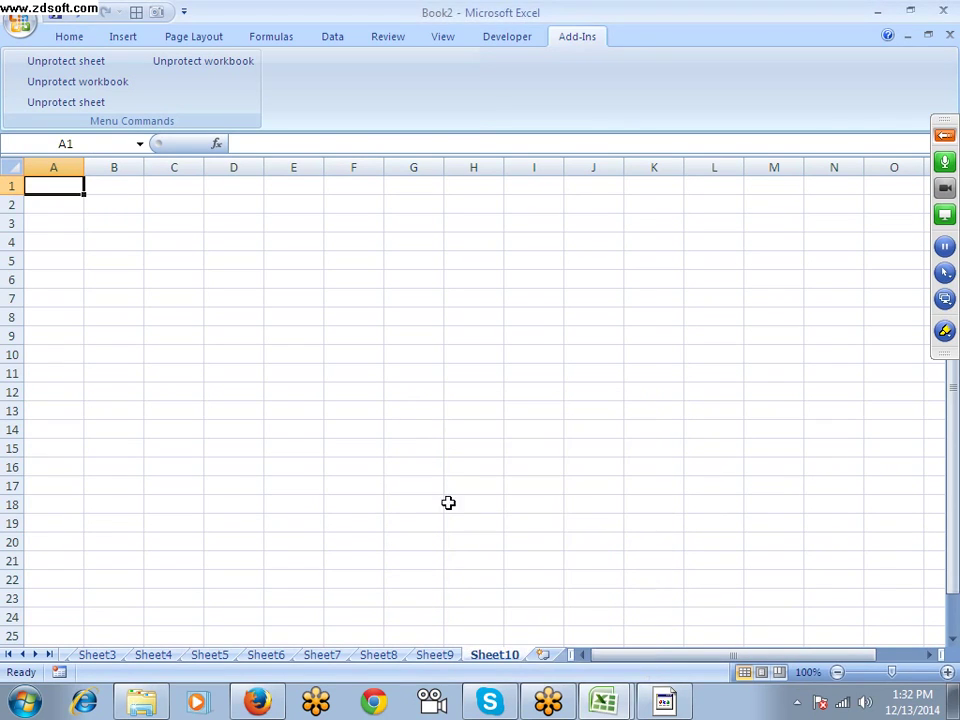
Step: Try to unprotect Sheet10 and dismiss the Password remover message
{"action": "left_click", "coordinate": [86, 62]}
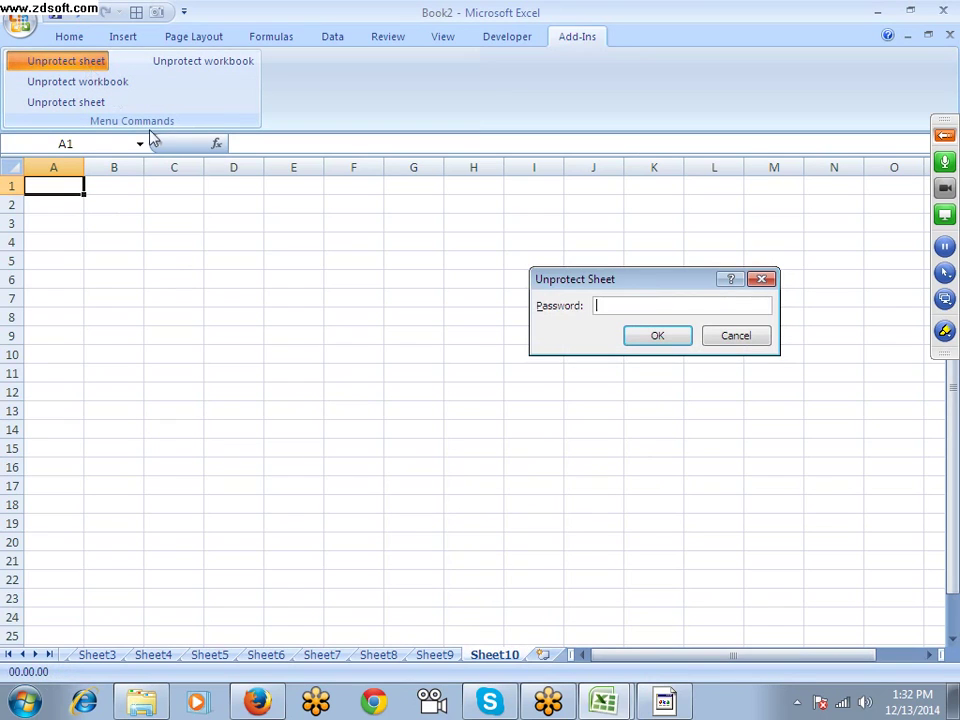
{"action": "key", "text": "Return"}
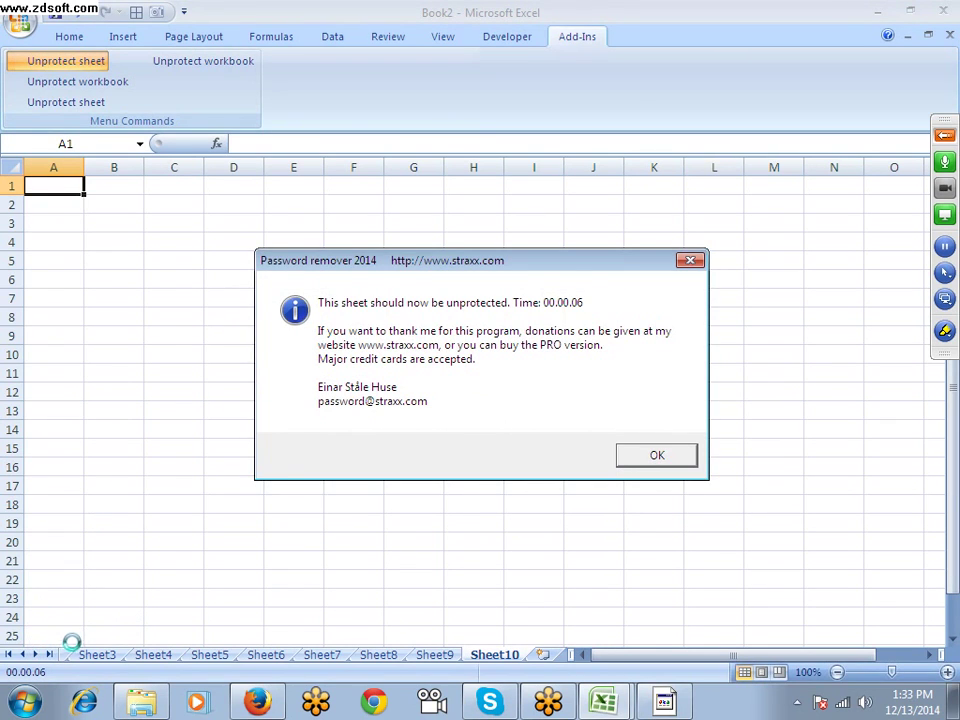
{"action": "left_click", "coordinate": [657, 455]}
Step: Enter 'f' in cell E8 on Sheet10, then select D8
{"action": "left_click", "coordinate": [267, 320]}
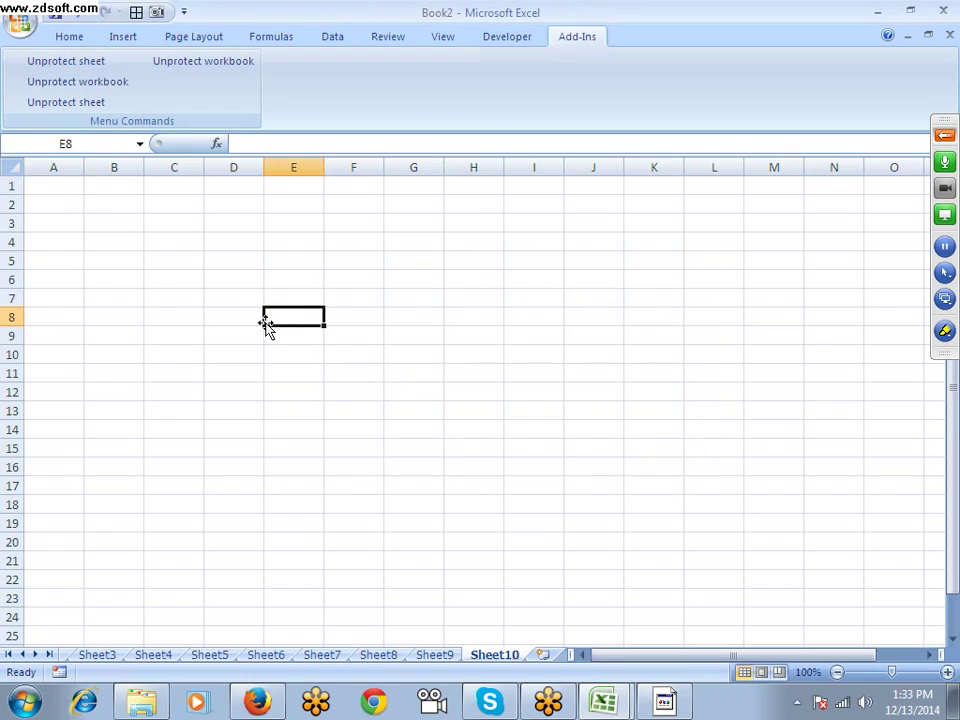
{"action": "type", "text": "f"}
{"action": "left_click", "coordinate": [213, 322]}
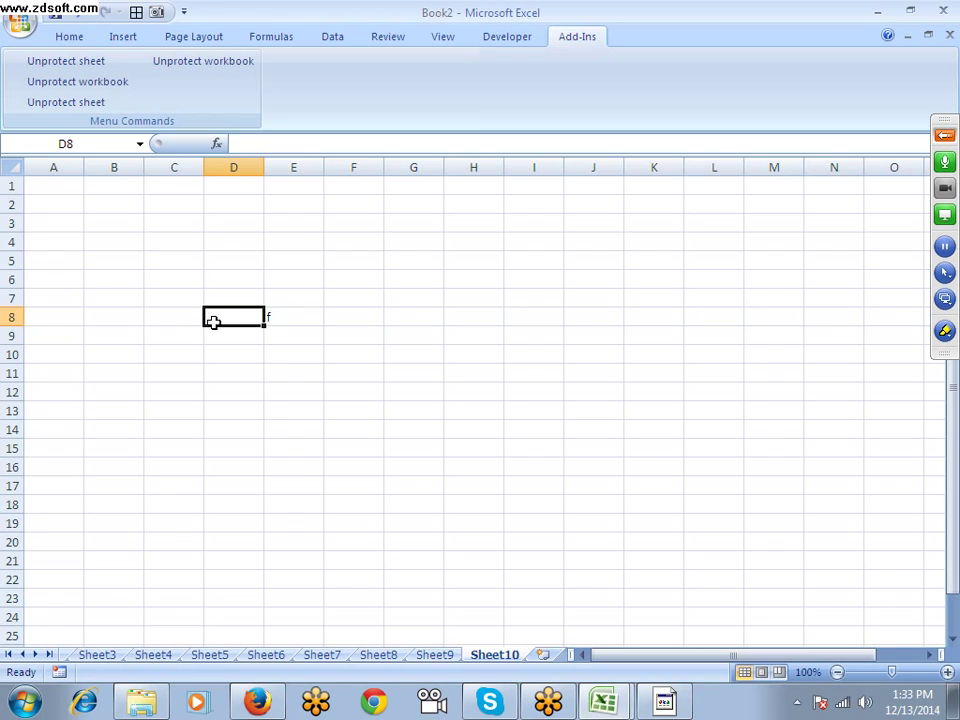
Step: Discard Book2, untick the Password remover add-in in Excel Options, and quit Excel
{"action": "left_click", "coordinate": [952, 37]}
{"action": "left_click", "coordinate": [488, 400]}
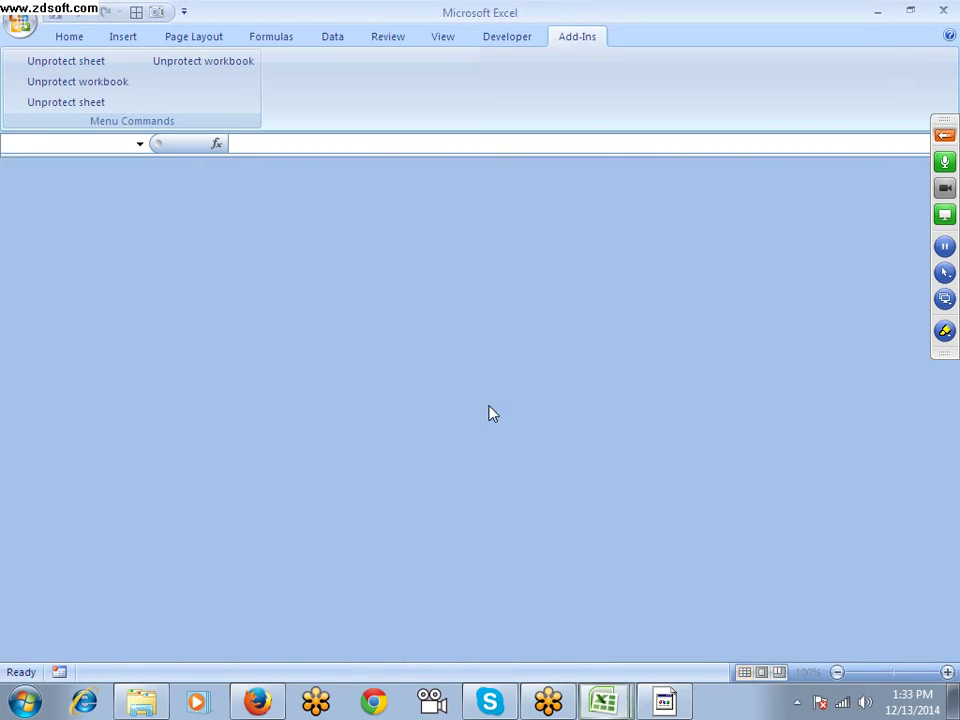
{"action": "left_click", "coordinate": [20, 20]}
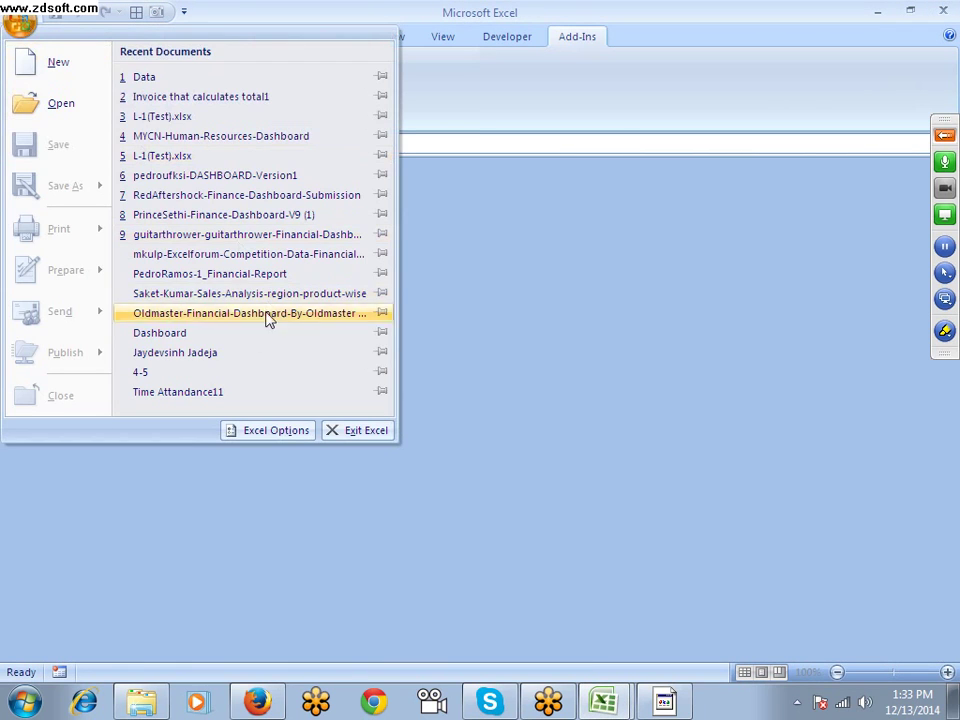
{"action": "left_click", "coordinate": [268, 431]}
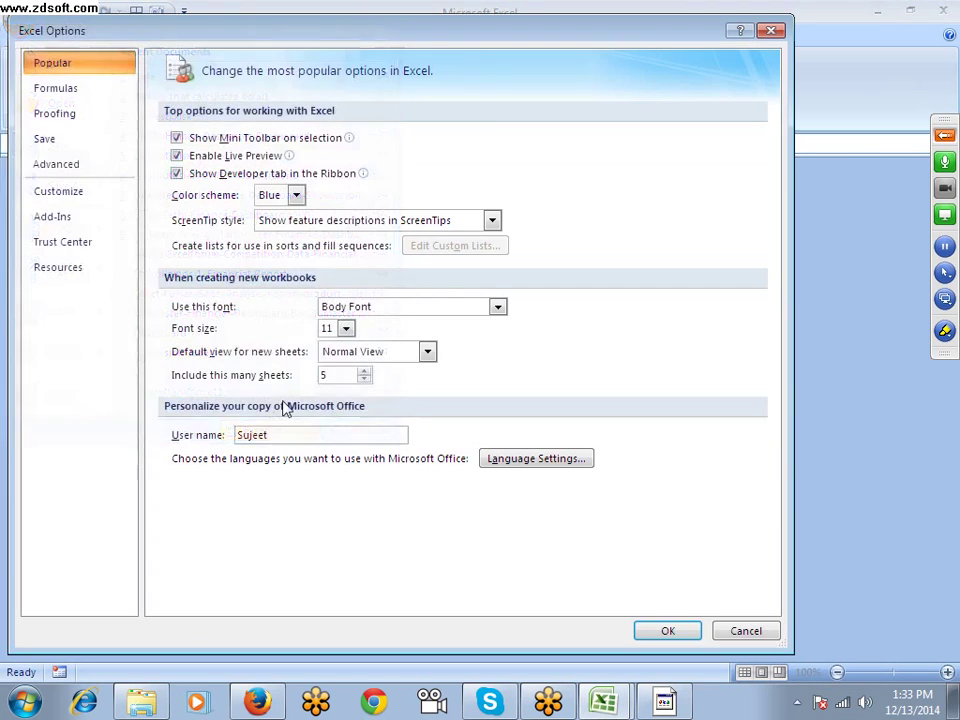
{"action": "left_click", "coordinate": [79, 216]}
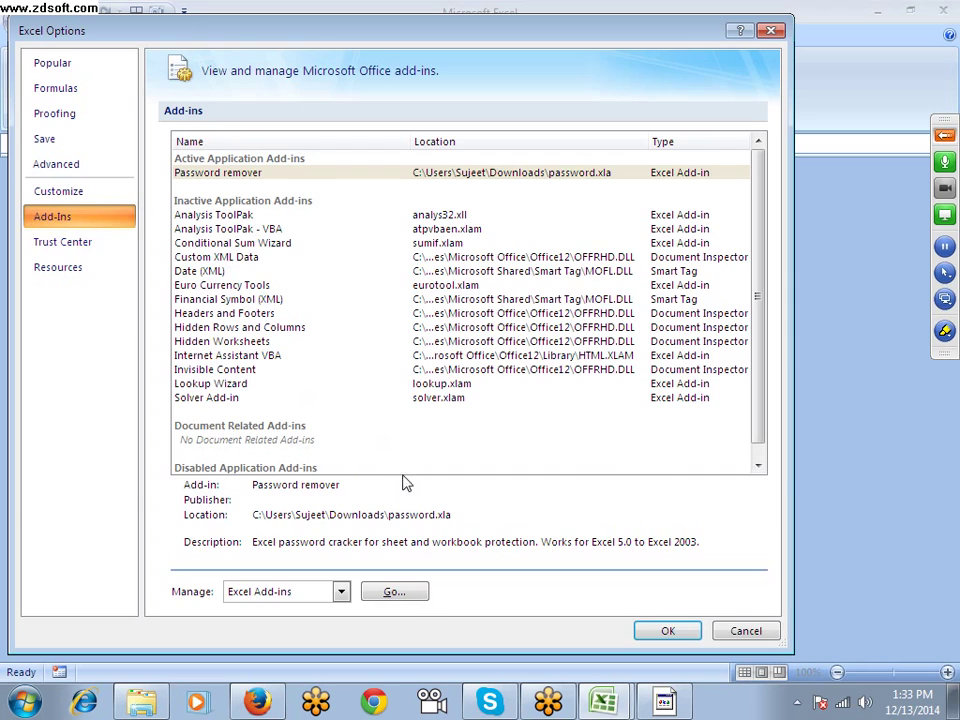
{"action": "left_click", "coordinate": [408, 596]}
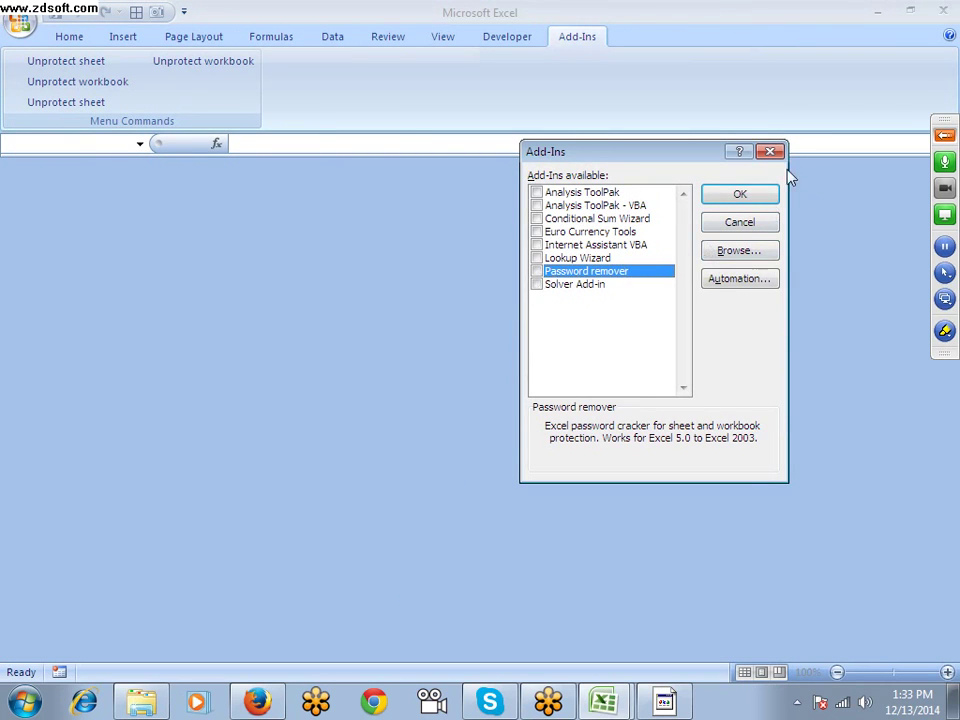
{"action": "left_click", "coordinate": [740, 194]}
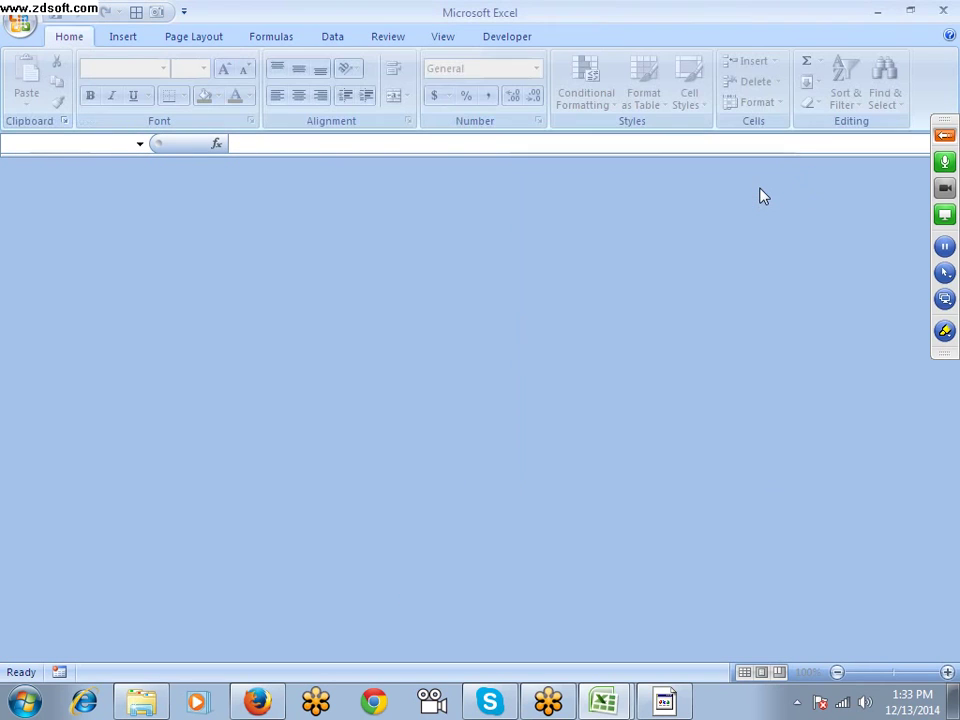
{"action": "left_click", "coordinate": [943, 10]}
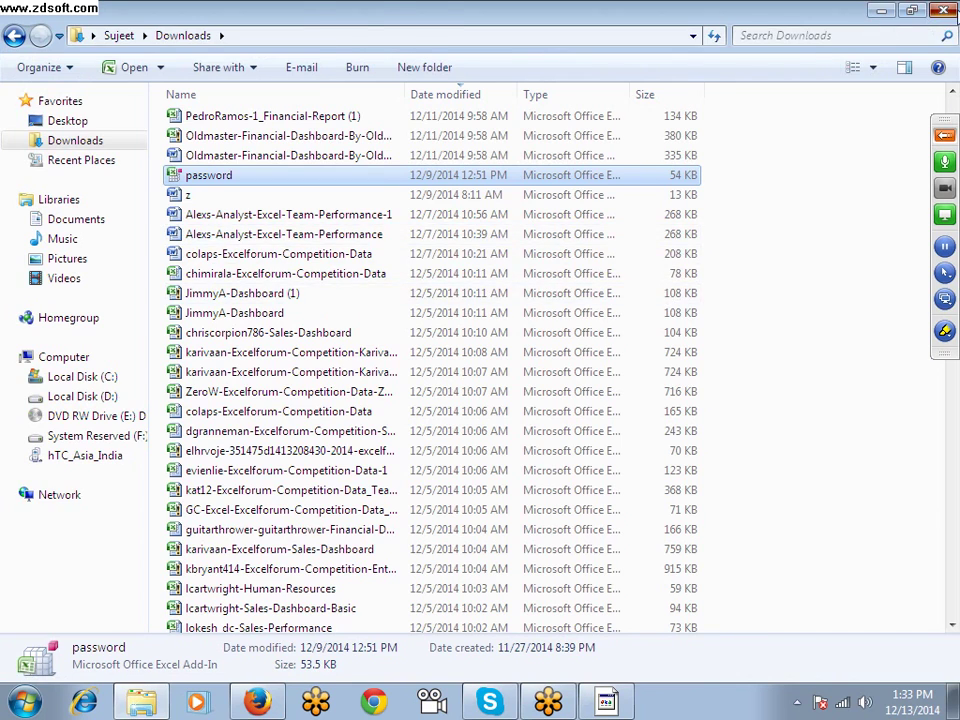
Step: Close the Downloads folder, refresh the desktop twice, and close the Host Process window
{"action": "left_click", "coordinate": [943, 10]}
{"action": "right_click", "coordinate": [406, 443]}
{"action": "left_click", "coordinate": [445, 495]}
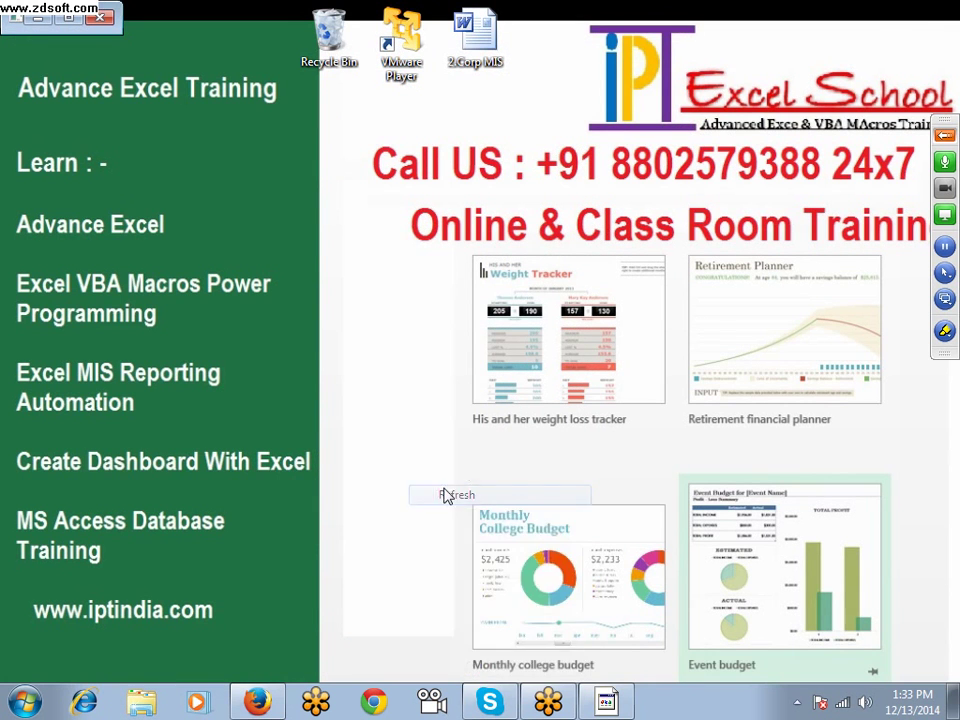
{"action": "right_click", "coordinate": [388, 429]}
{"action": "left_click", "coordinate": [445, 485]}
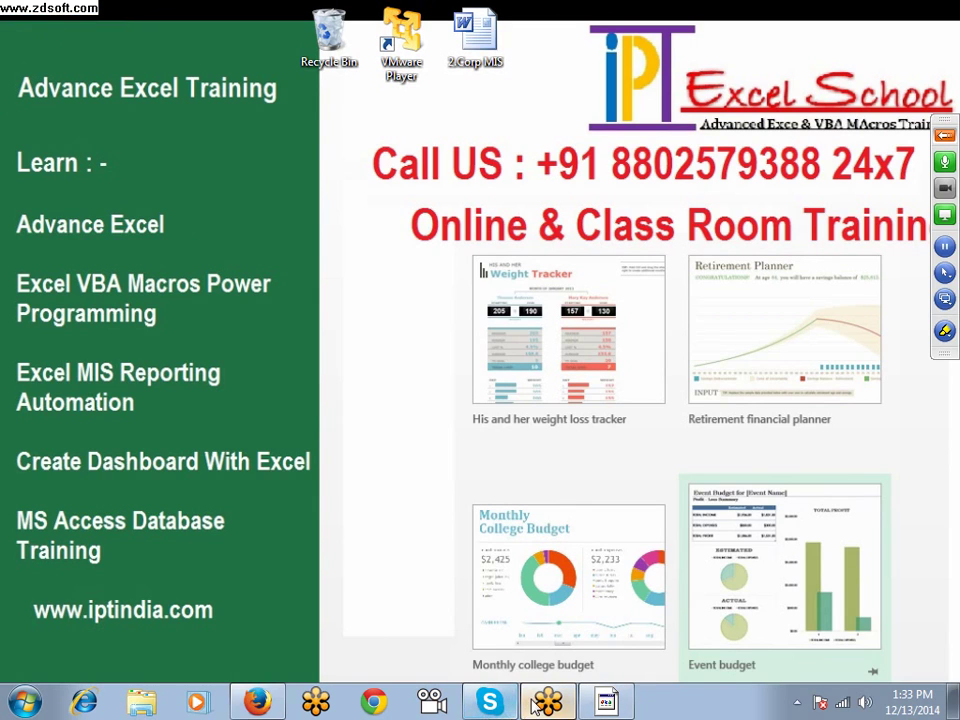
{"action": "right_click", "coordinate": [605, 700]}
{"action": "left_click", "coordinate": [590, 667]}
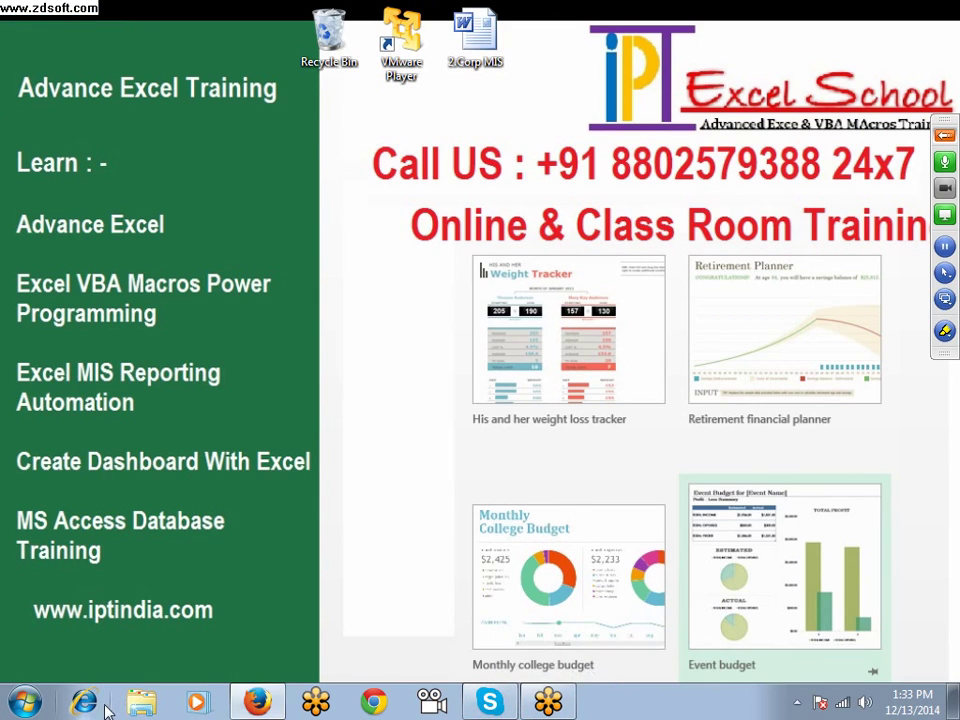
Step: Launch and minimize BitTorrent, then start Microsoft Office Excel 2007 from the Start menu
{"action": "left_click", "coordinate": [24, 701]}
{"action": "left_click", "coordinate": [85, 455]}
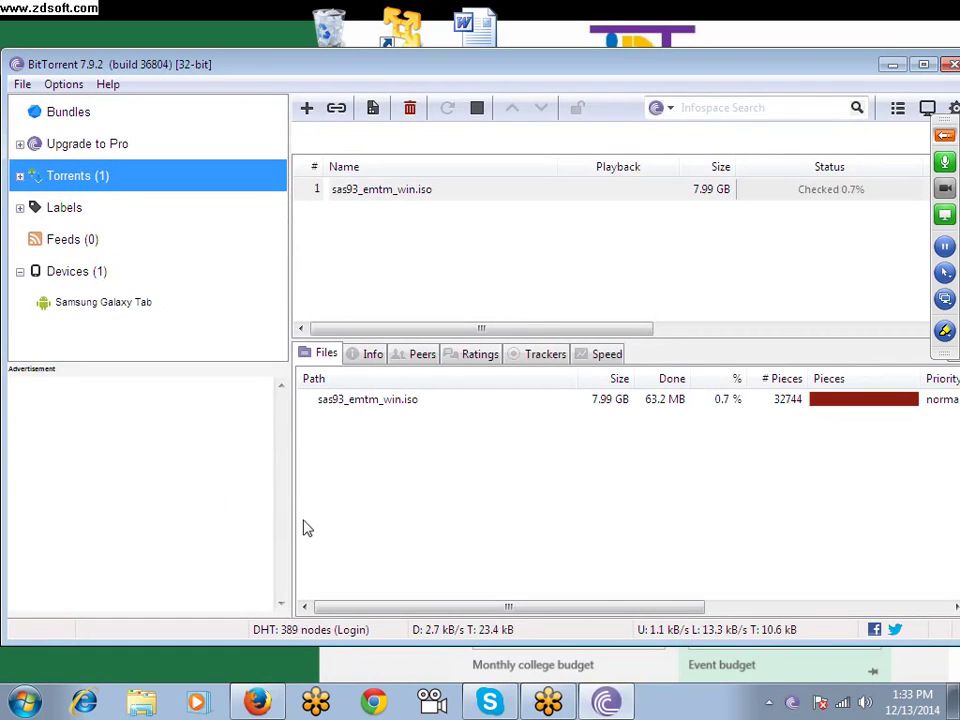
{"action": "left_click", "coordinate": [892, 64]}
{"action": "left_click", "coordinate": [944, 135]}
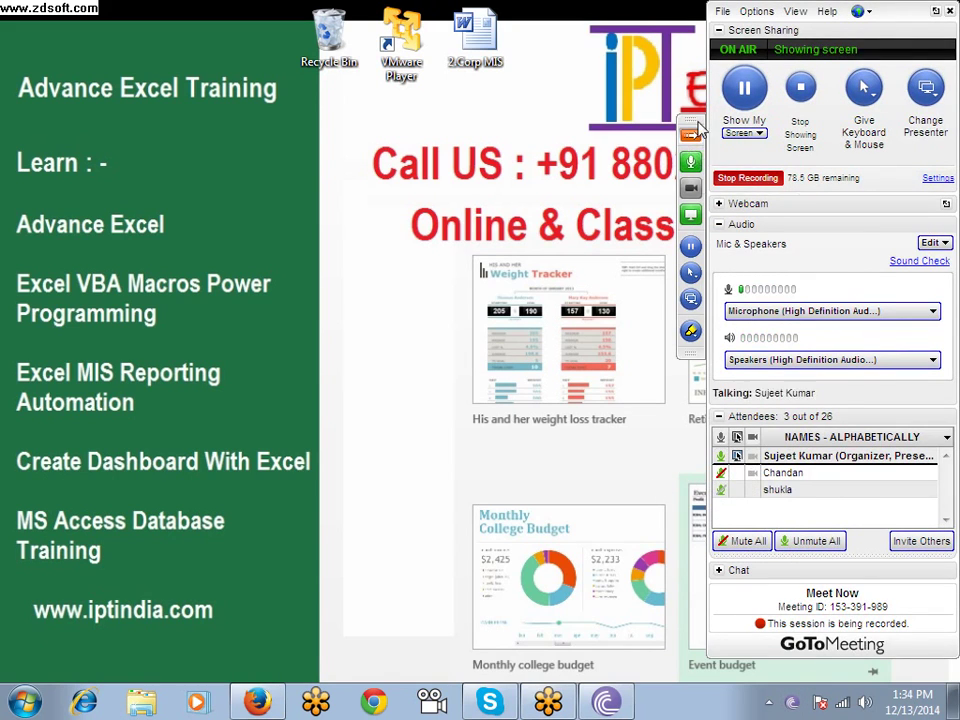
{"action": "left_click", "coordinate": [25, 702]}
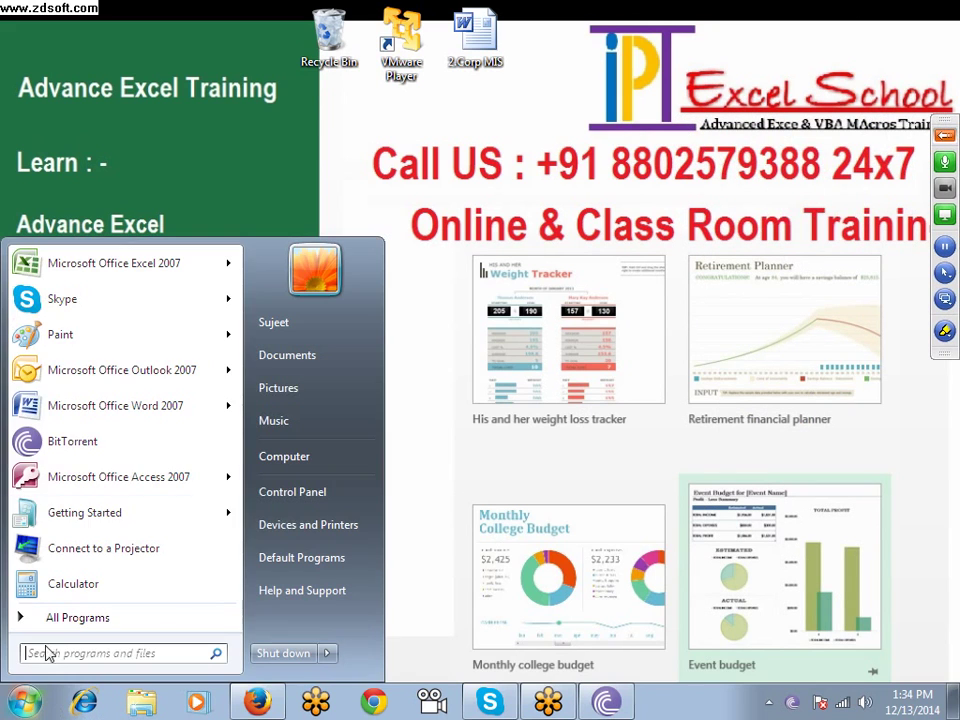
{"action": "left_click", "coordinate": [107, 285]}
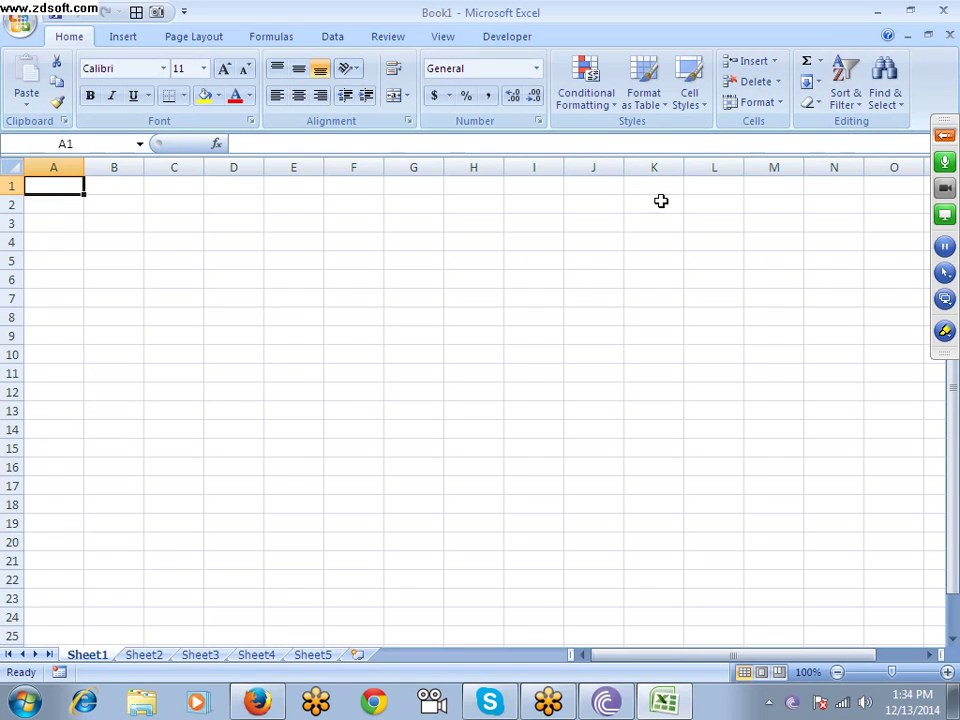
Step: Enter 12, 36, 52, 85 and 12 across cells A1:E1
{"action": "type", "text": "12"}
{"action": "key", "text": "Tab"}
{"action": "type", "text": "36"}
{"action": "key", "text": "Tab"}
{"action": "type", "text": "5"}
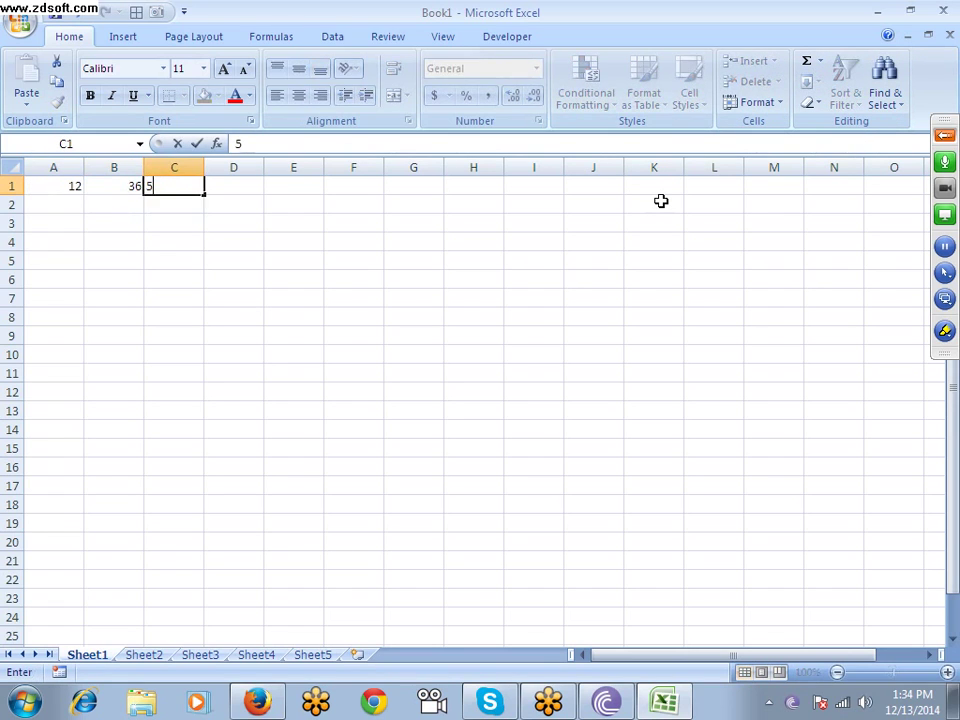
{"action": "type", "text": "2\t85\t12"}
{"action": "key", "text": "Return"}
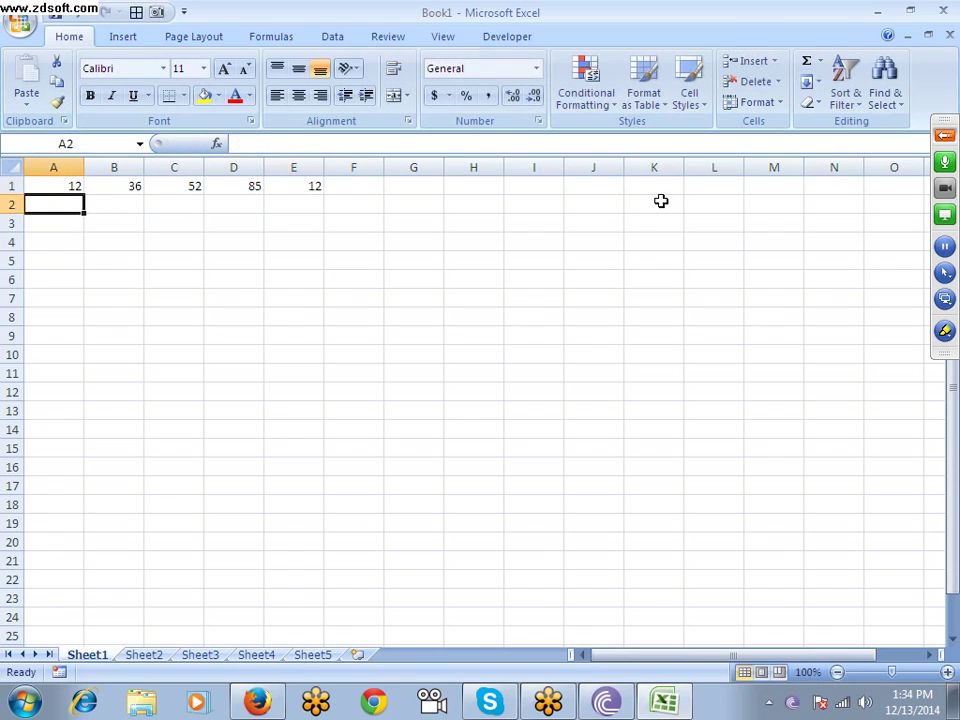
{"action": "key", "text": "Up"}
{"action": "key", "text": "Right"}
{"action": "key", "text": "Right"}
{"action": "key", "text": "Right"}
{"action": "key", "text": "Right"}
{"action": "key", "text": "Right"}
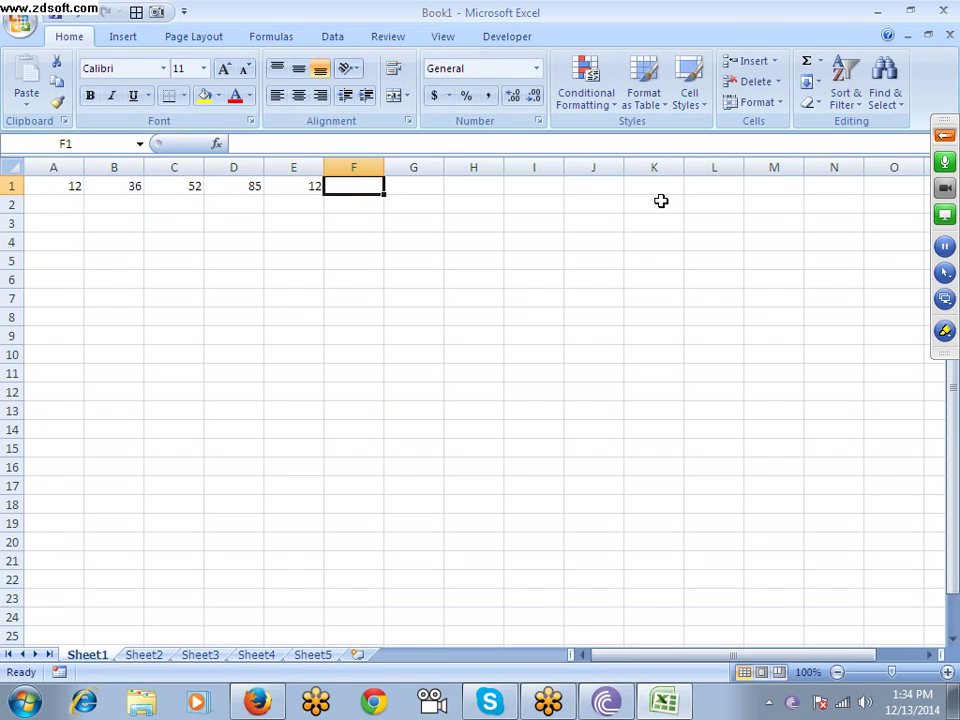
Step: Total A1:E1 in F1 via AutoSum and a typed =SUM formula, clearing F1 each time
{"action": "key", "text": "alt+equal"}
{"action": "key", "text": "Return"}
{"action": "key", "text": "Up"}
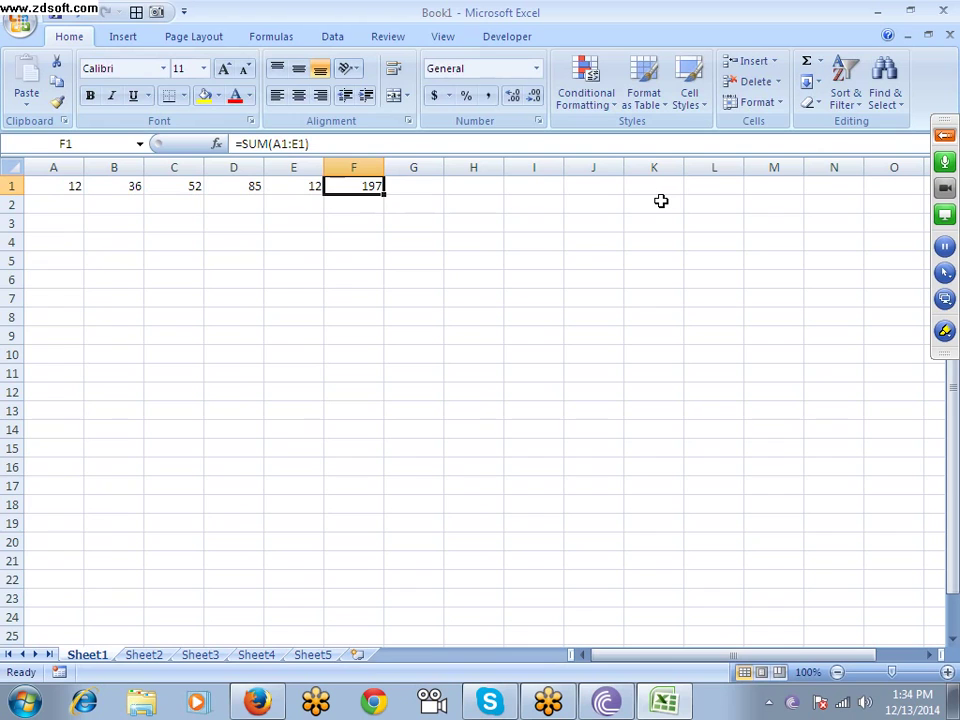
{"action": "key", "text": "Delete"}
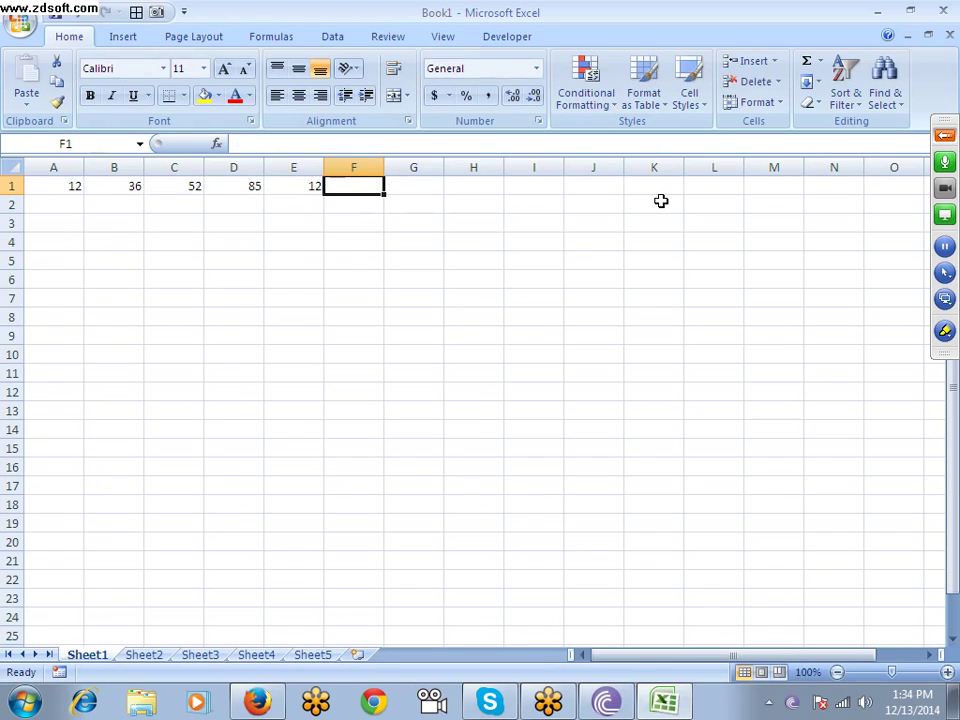
{"action": "type", "text": "=sum"}
{"action": "key", "text": "Tab"}
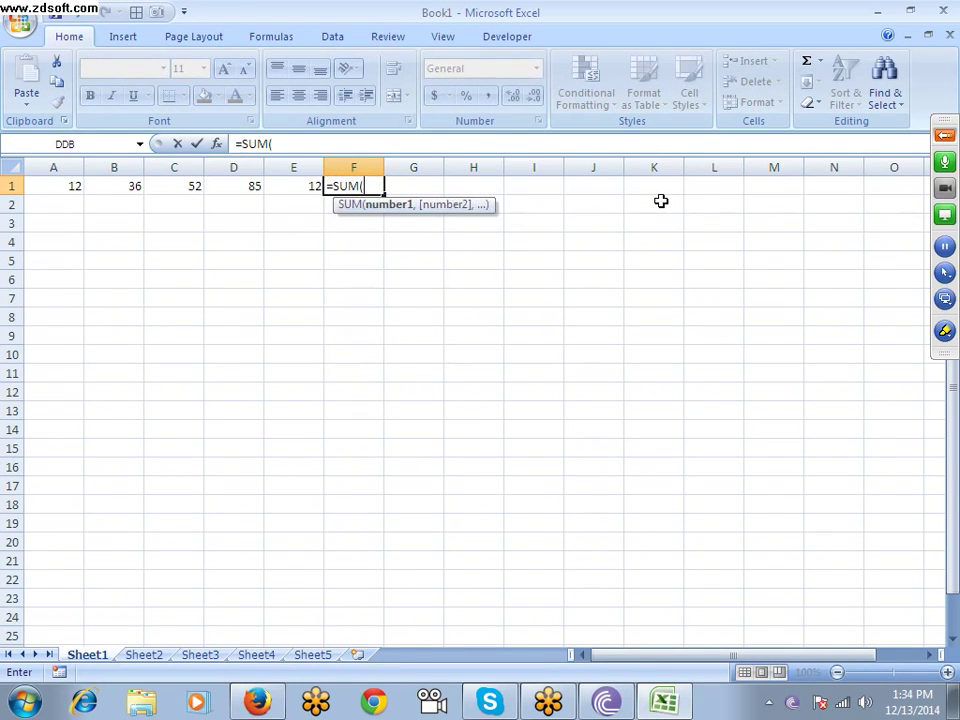
{"action": "type", "text": "C1:E1"}
{"action": "key", "text": "shift+Left"}
{"action": "key", "text": "shift+Left"}
{"action": "key", "text": "Return"}
{"action": "key", "text": "Up"}
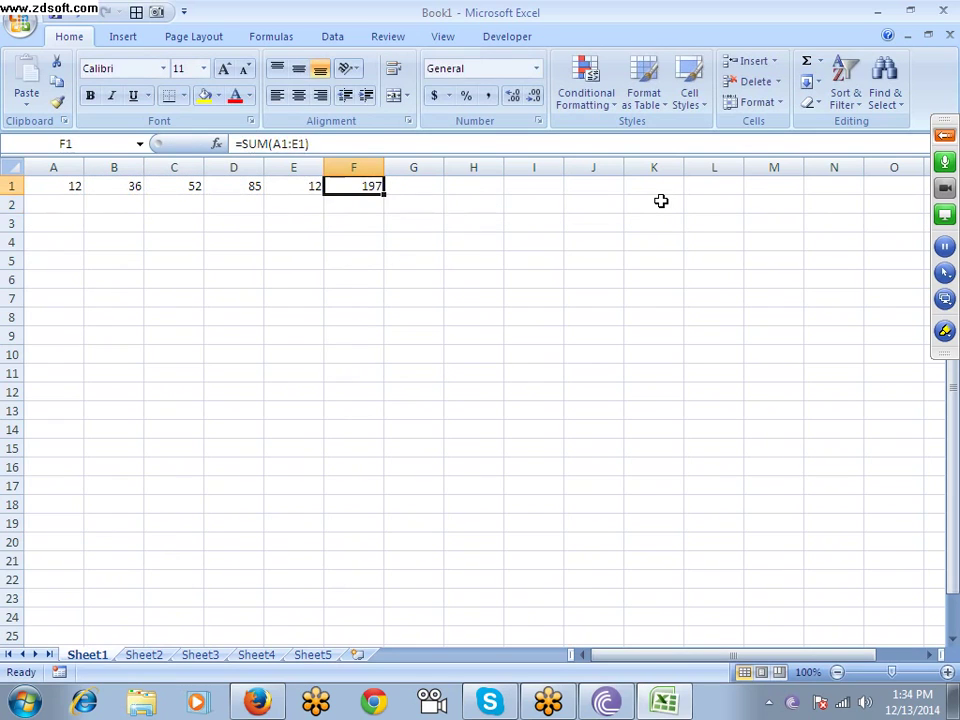
{"action": "key", "text": "Delete"}
{"action": "key", "text": "Left"}
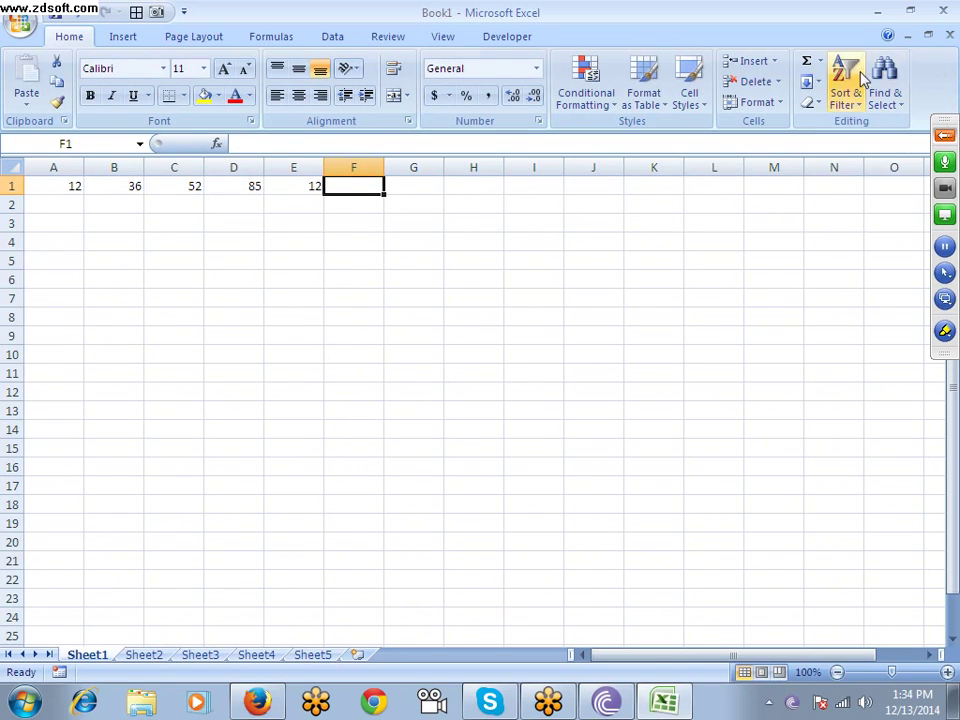
Step: Clear the row of numbers from A1:E1, abandoning a started SUM in F1
{"action": "left_click", "coordinate": [820, 61]}
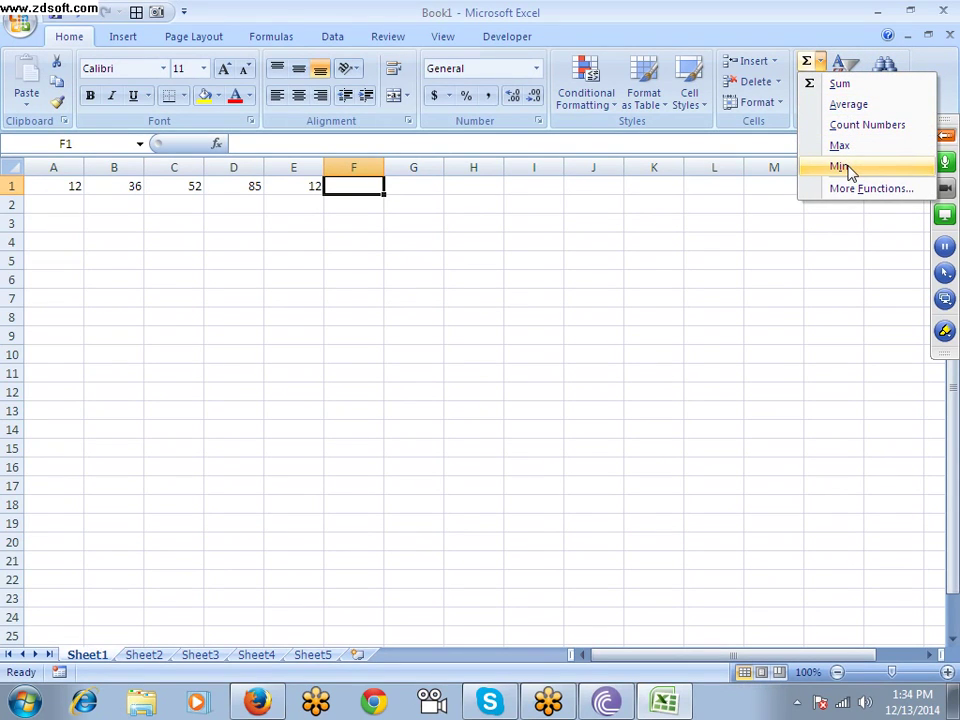
{"action": "left_click", "coordinate": [133, 184]}
{"action": "left_click", "coordinate": [133, 184]}
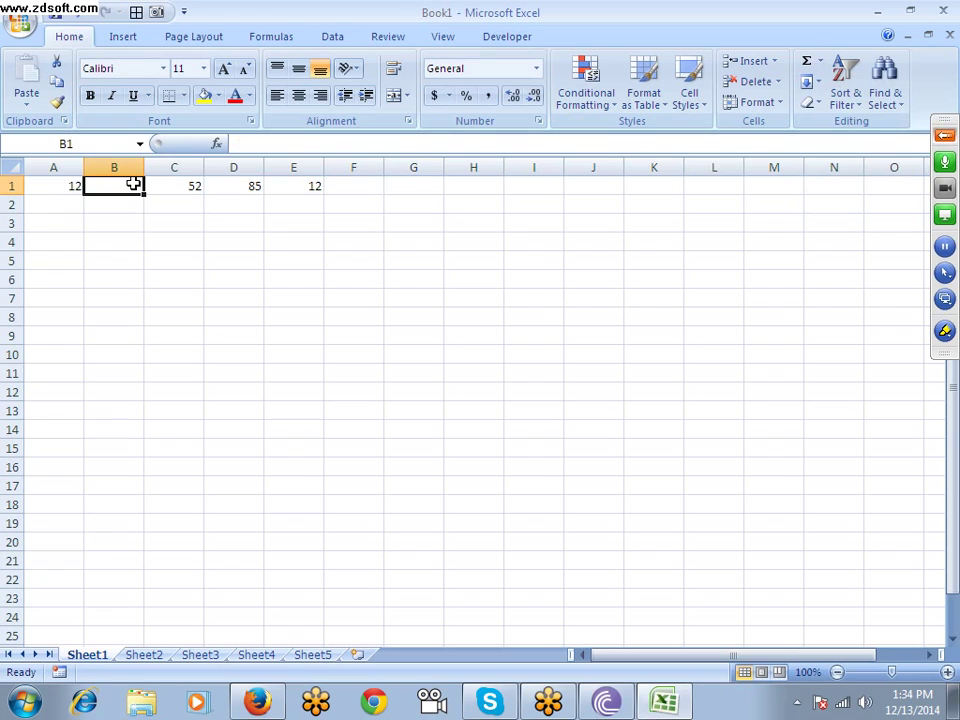
{"action": "key", "text": "Right"}
{"action": "key", "text": "Right"}
{"action": "key", "text": "Right"}
{"action": "key", "text": "Right"}
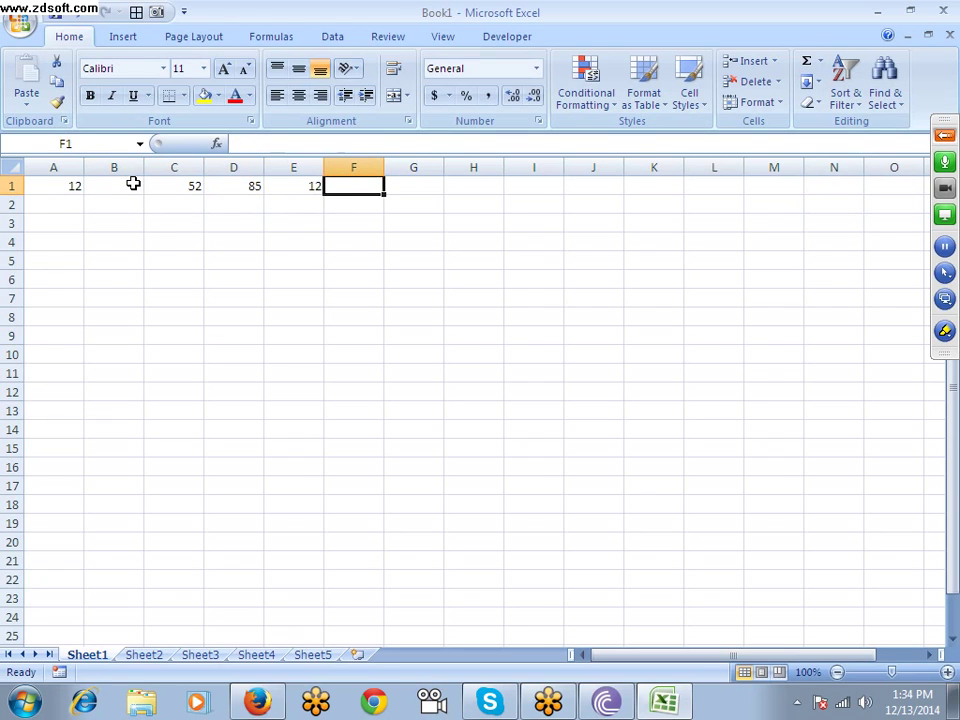
{"action": "key", "text": "alt+equal"}
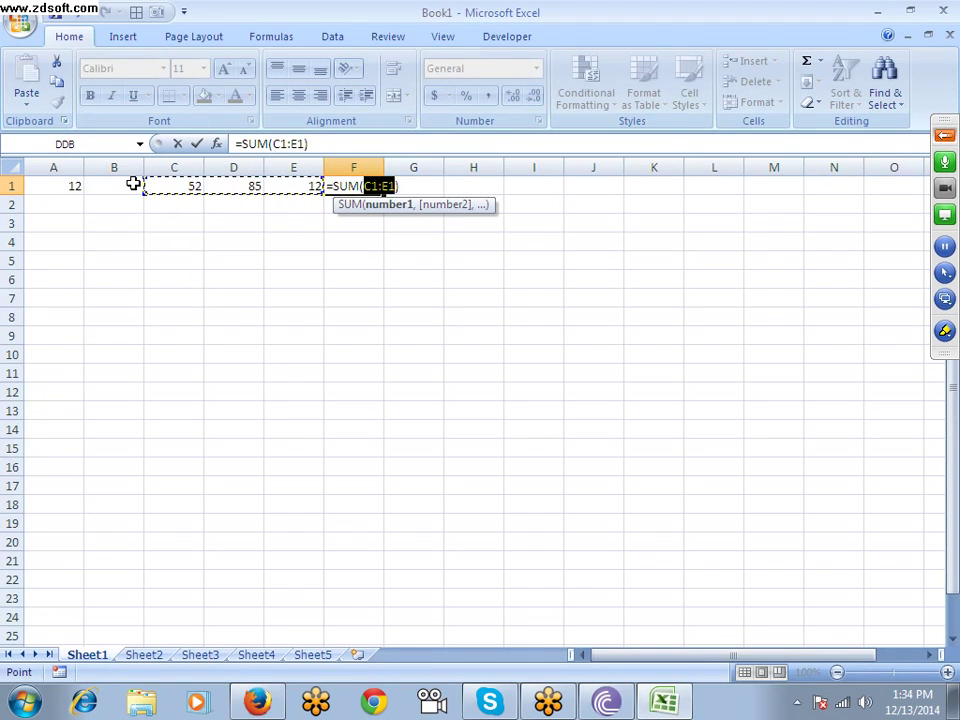
{"action": "key", "text": "Escape"}
{"action": "key", "text": "Left"}
{"action": "key", "text": "Left"}
{"action": "key", "text": "Left"}
{"action": "key", "text": "Left"}
{"action": "key", "text": "Left"}
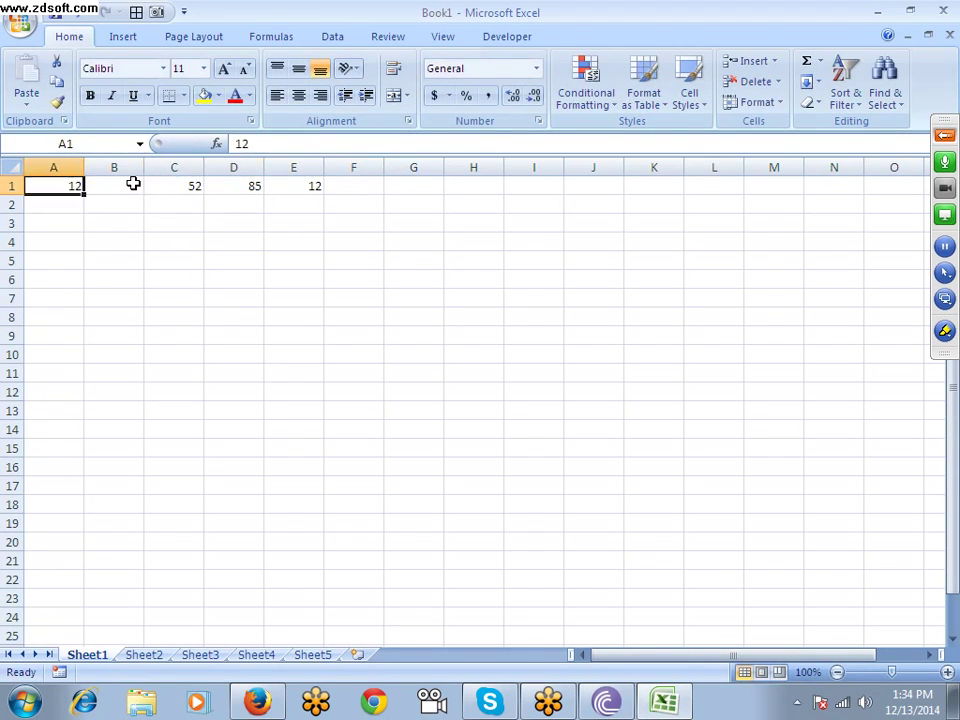
{"action": "key", "text": "shift+Right"}
{"action": "key", "text": "shift+Right"}
{"action": "key", "text": "shift+Right"}
{"action": "key", "text": "shift+Right"}
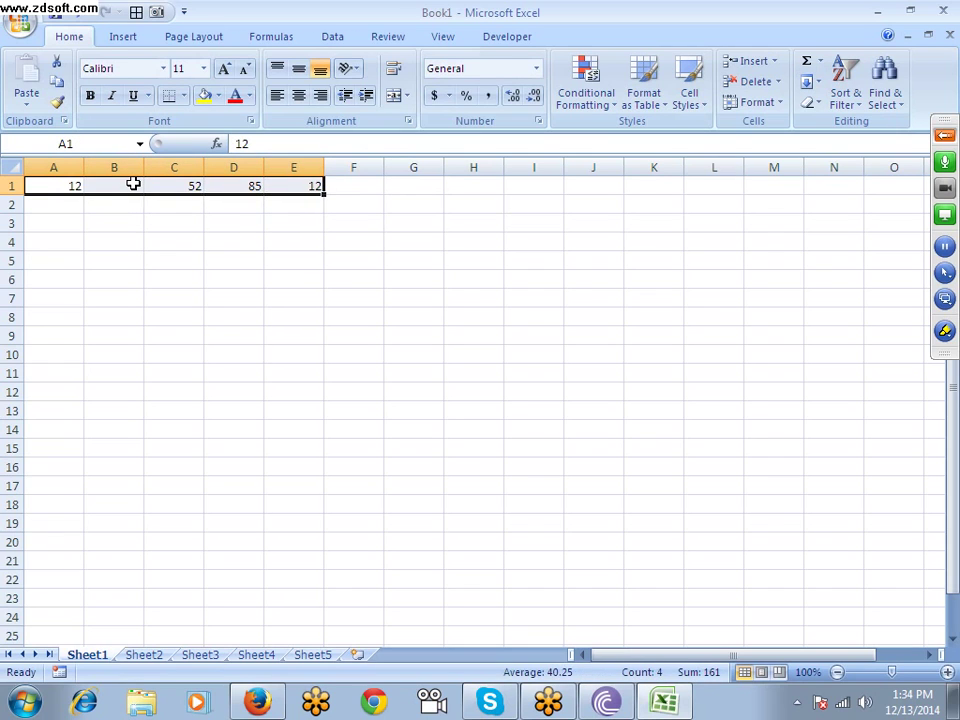
{"action": "key", "text": "Delete"}
{"action": "key", "text": "Left"}
Step: Type 1 in A1 and 2 in A2, then drag the pair down to row 16
{"action": "type", "text": "1"}
{"action": "key", "text": "Return"}
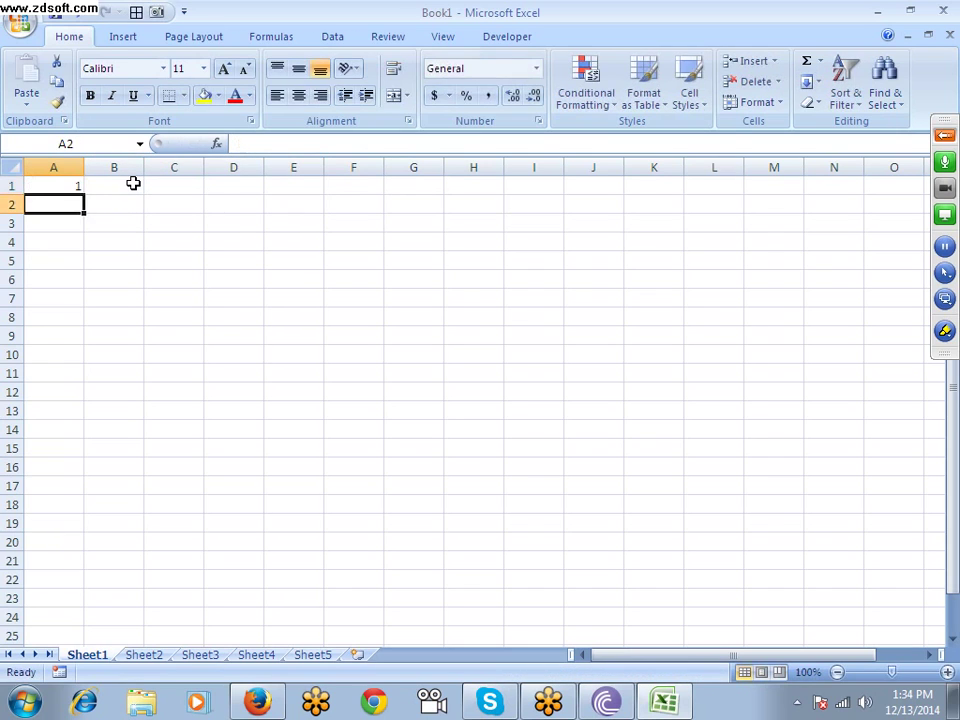
{"action": "type", "text": "2"}
{"action": "key", "text": "Up"}
{"action": "key", "text": "shift+Down"}
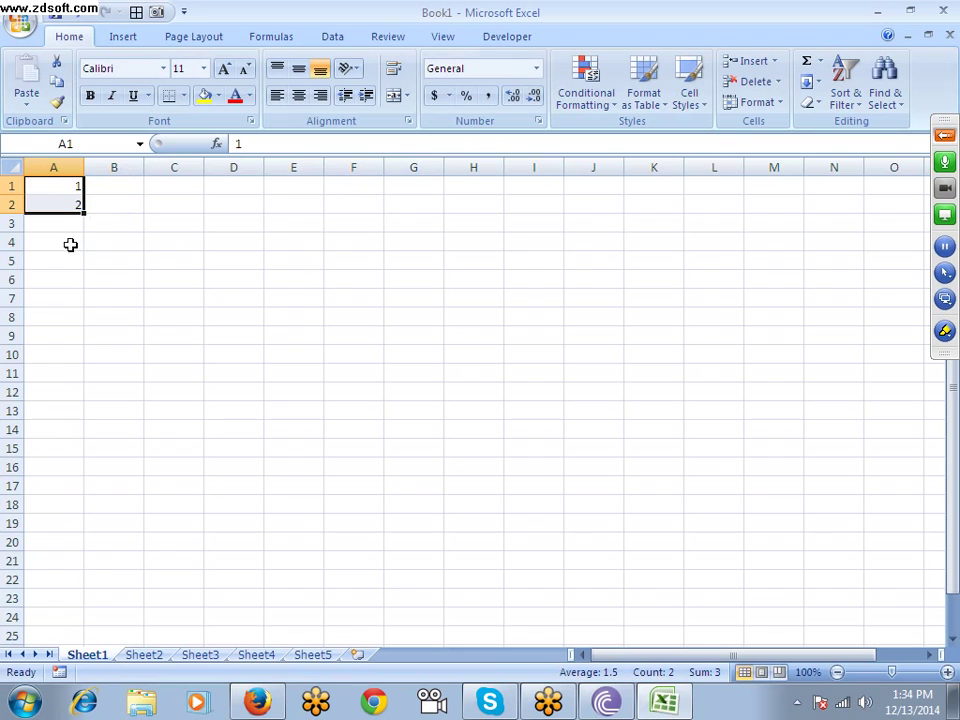
{"action": "left_click_drag", "start_coordinate": [84, 212], "coordinate": [82, 477]}
Step: Undo the drag-filled numbers and delete the 2 from A2
{"action": "key", "text": "ctrl+z"}
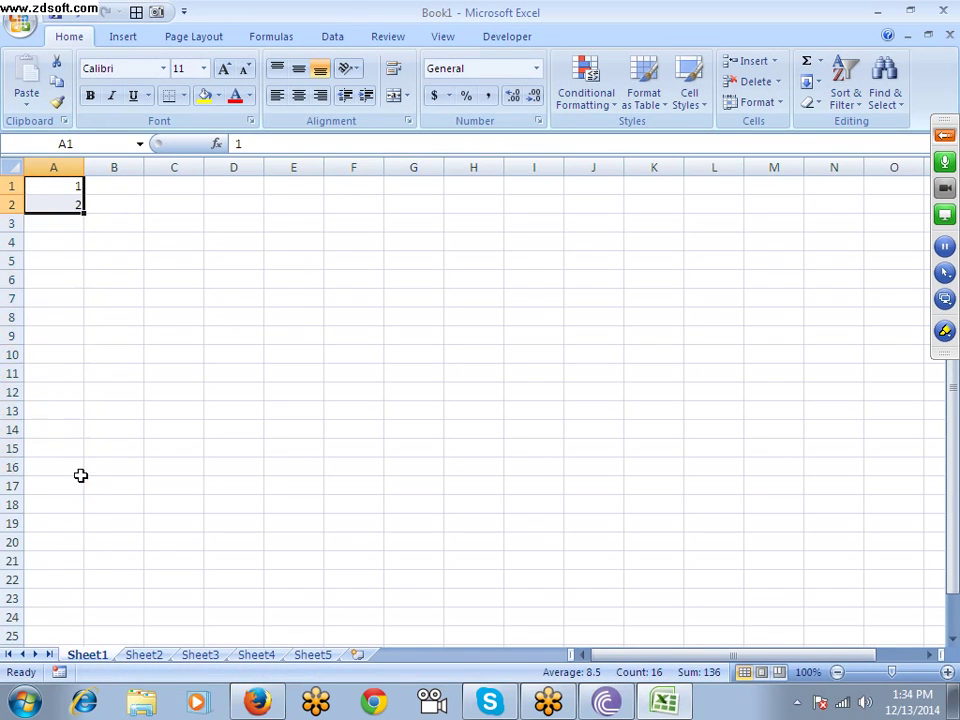
{"action": "left_click", "coordinate": [73, 205]}
{"action": "key", "text": "Delete"}
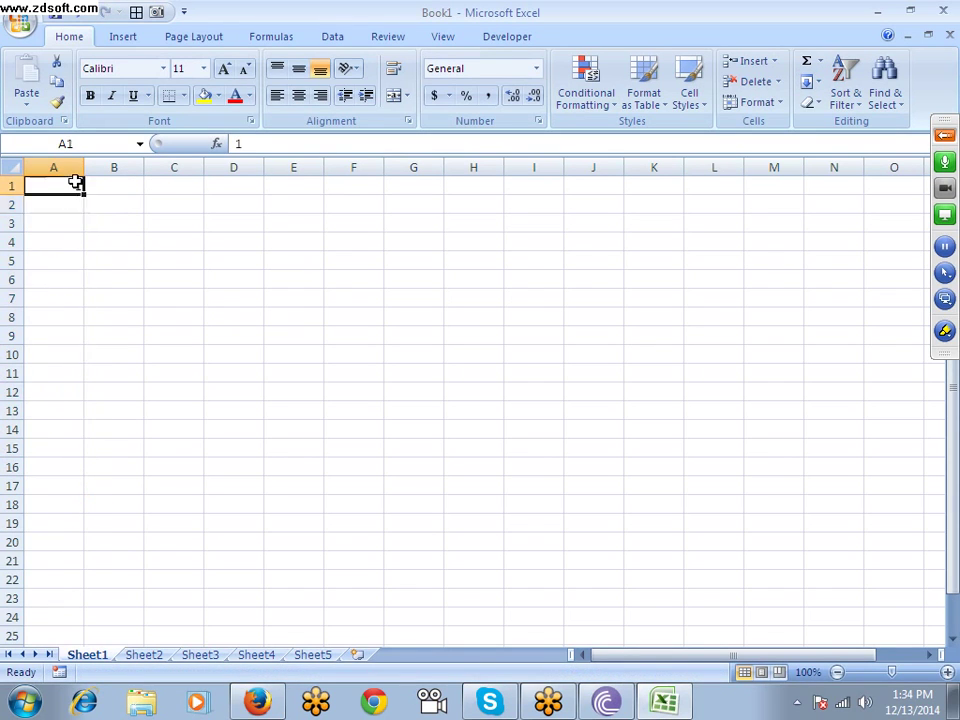
{"action": "left_click_drag", "start_coordinate": [75, 184], "coordinate": [47, 536]}
{"action": "left_click", "coordinate": [814, 82]}
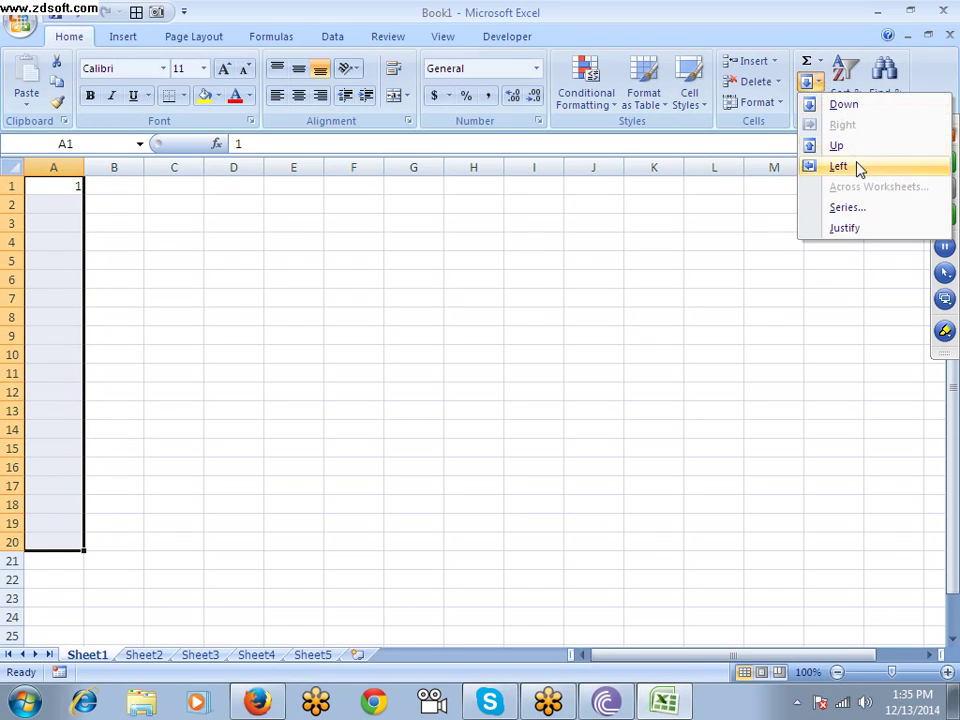
{"action": "key", "text": "Escape"}
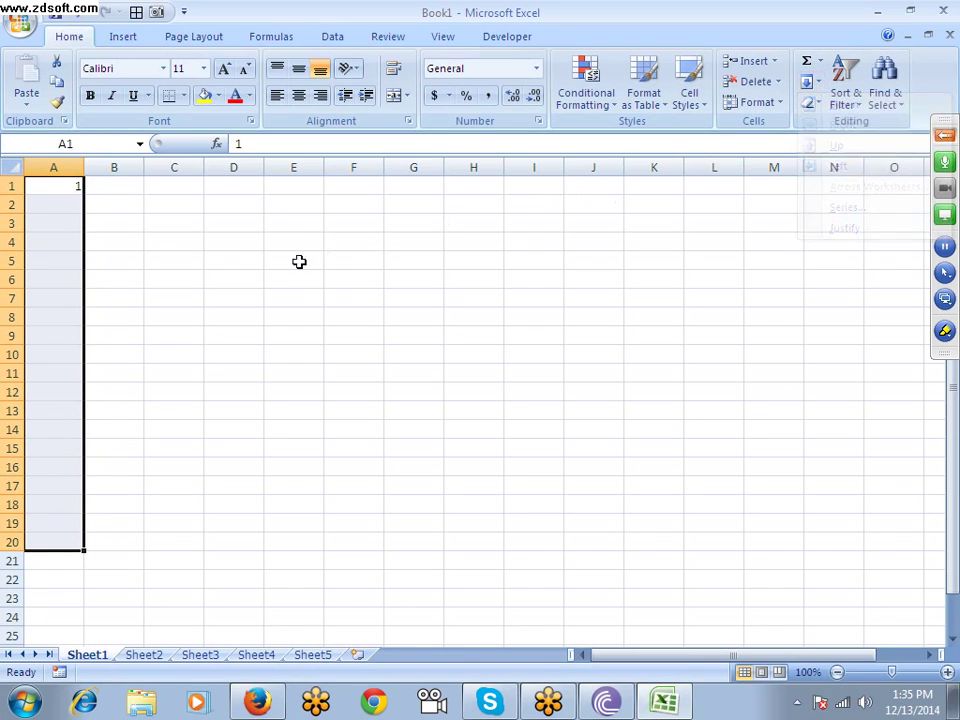
Step: Enter 15 in cell E5
{"action": "left_click", "coordinate": [268, 259]}
{"action": "type", "text": "15"}
{"action": "key", "text": "ctrl+Return"}
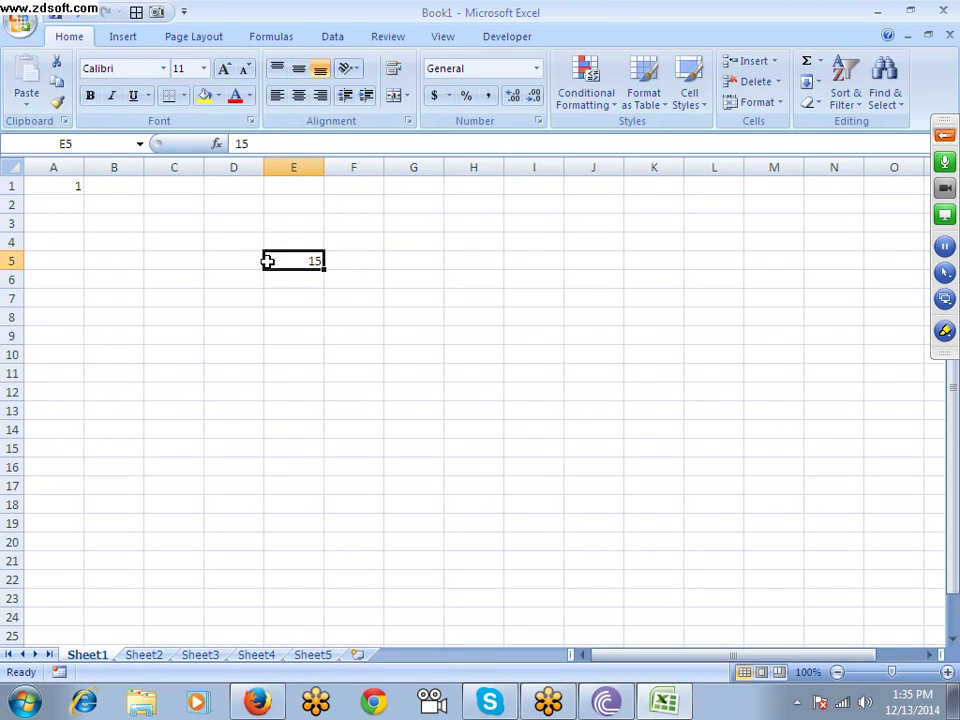
{"action": "key", "text": "ctrl+c"}
{"action": "key", "text": "Down"}
{"action": "key", "text": "shift+Down"}
{"action": "key", "text": "shift+Down"}
{"action": "key", "text": "shift+Down"}
{"action": "key", "text": "shift+Down"}
{"action": "key", "text": "super"}
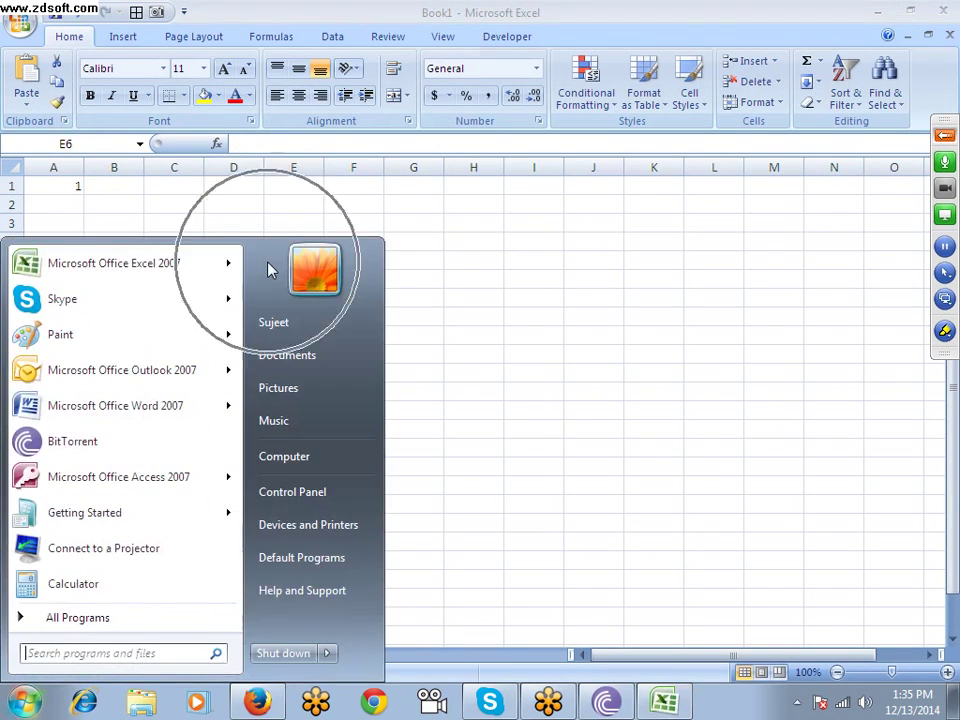
{"action": "key", "text": "Escape"}
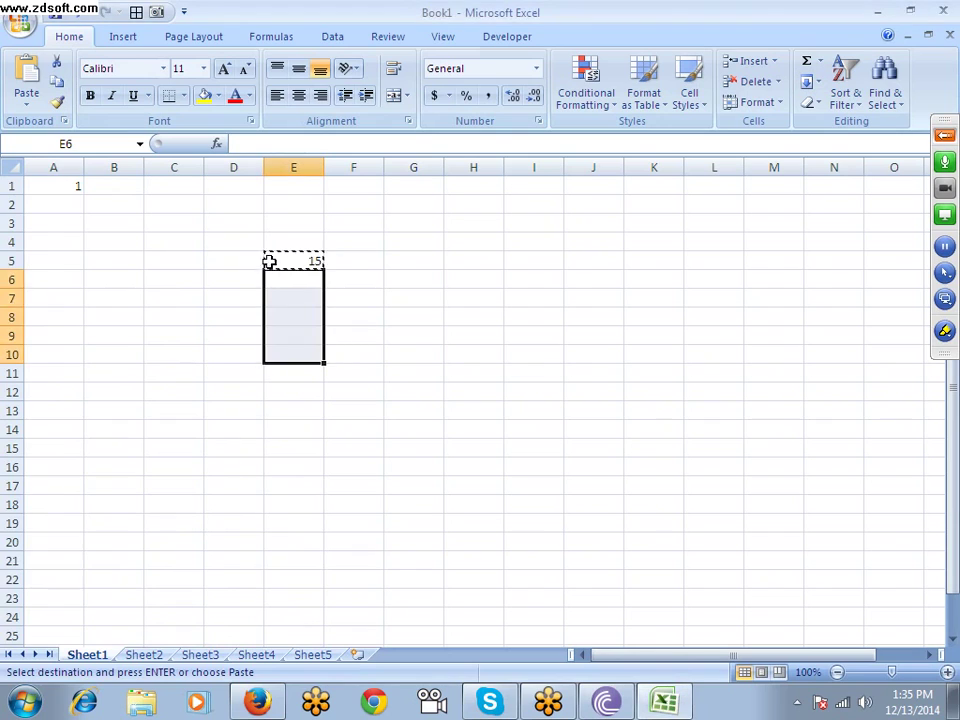
{"action": "key", "text": "Escape"}
Step: Fill 15 down E5:E13 with Ctrl+D, then right across E5:G13 with Ctrl+R
{"action": "left_click_drag", "start_coordinate": [291, 255], "coordinate": [281, 413]}
{"action": "key", "text": "ctrl+d"}
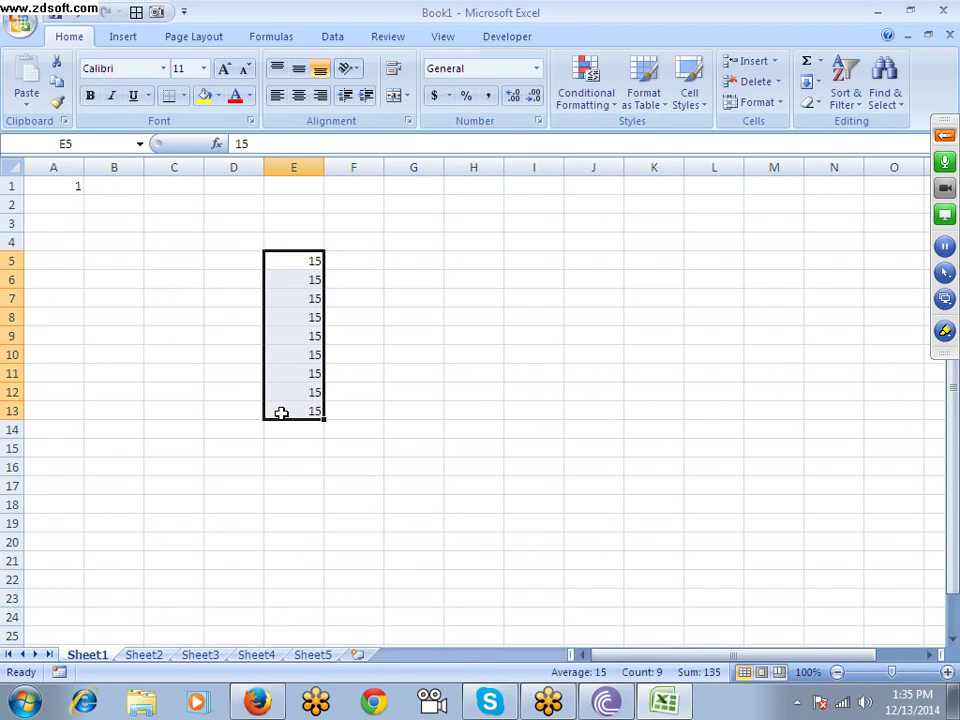
{"action": "left_click", "coordinate": [437, 377], "text": "shift"}
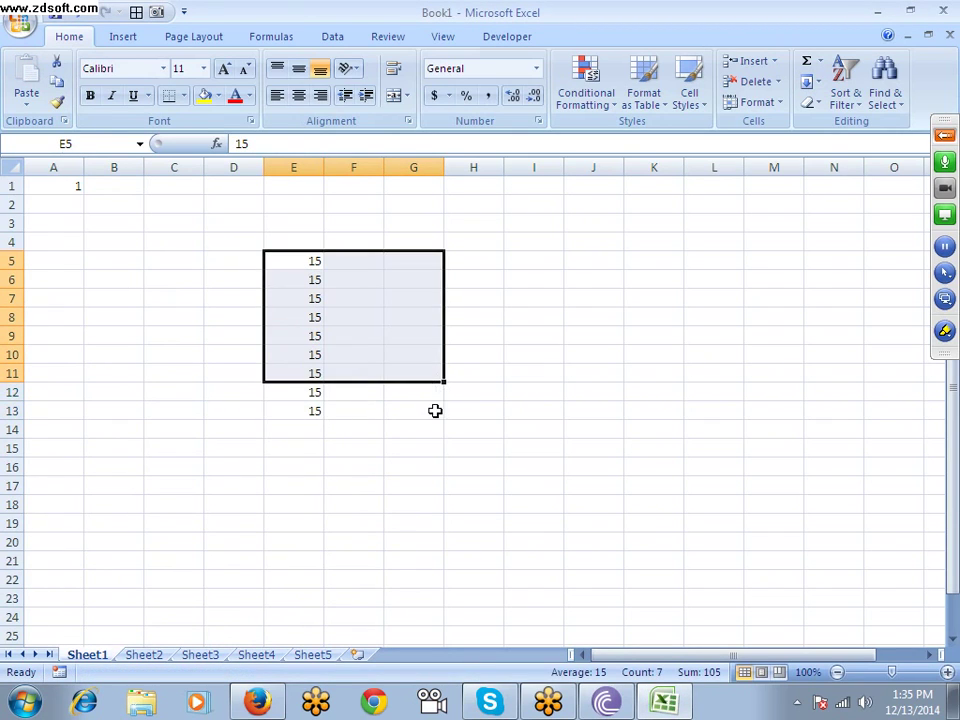
{"action": "left_click", "coordinate": [435, 411], "text": "shift"}
{"action": "key", "text": "ctrl+r"}
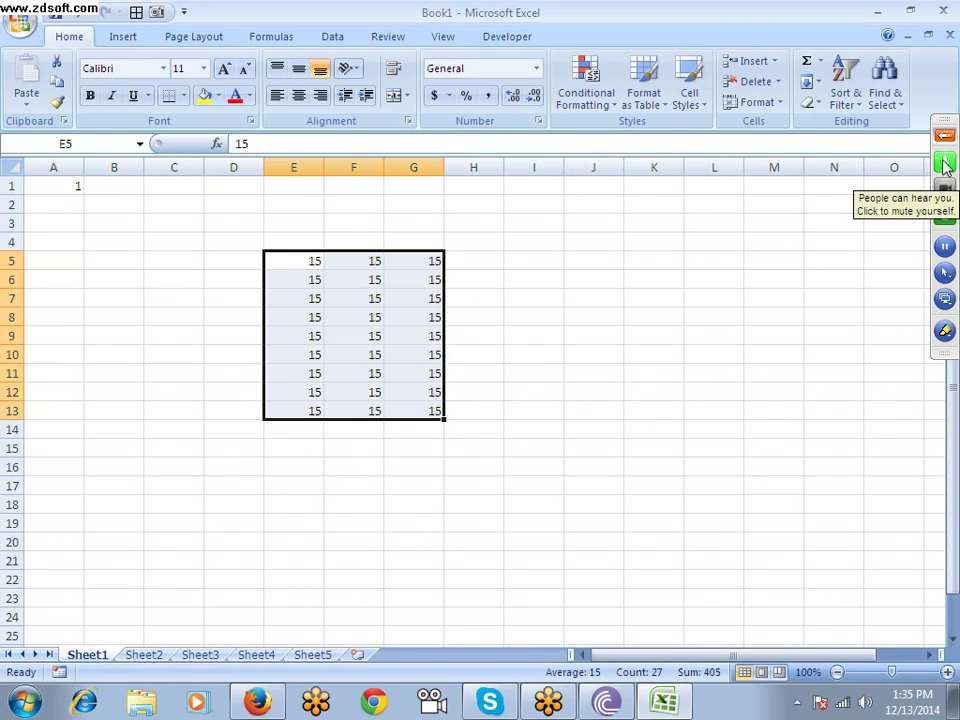
{"action": "left_click", "coordinate": [944, 134]}
Step: Unmute the attendee's microphone in GoToMeeting and collapse the control panel
{"action": "left_click", "coordinate": [721, 473]}
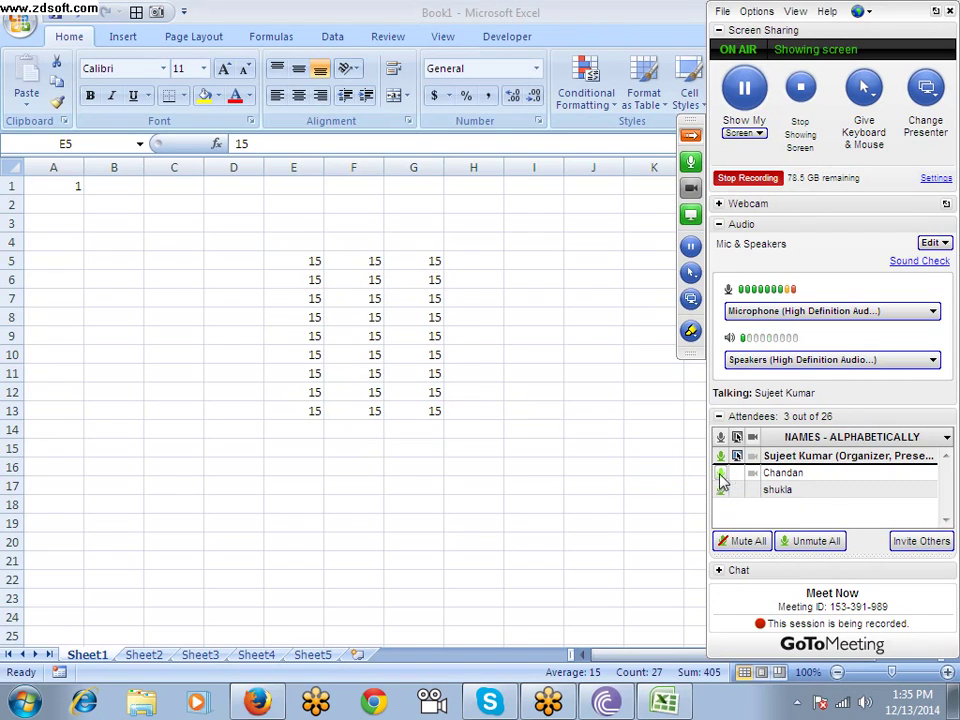
{"action": "left_click", "coordinate": [723, 477]}
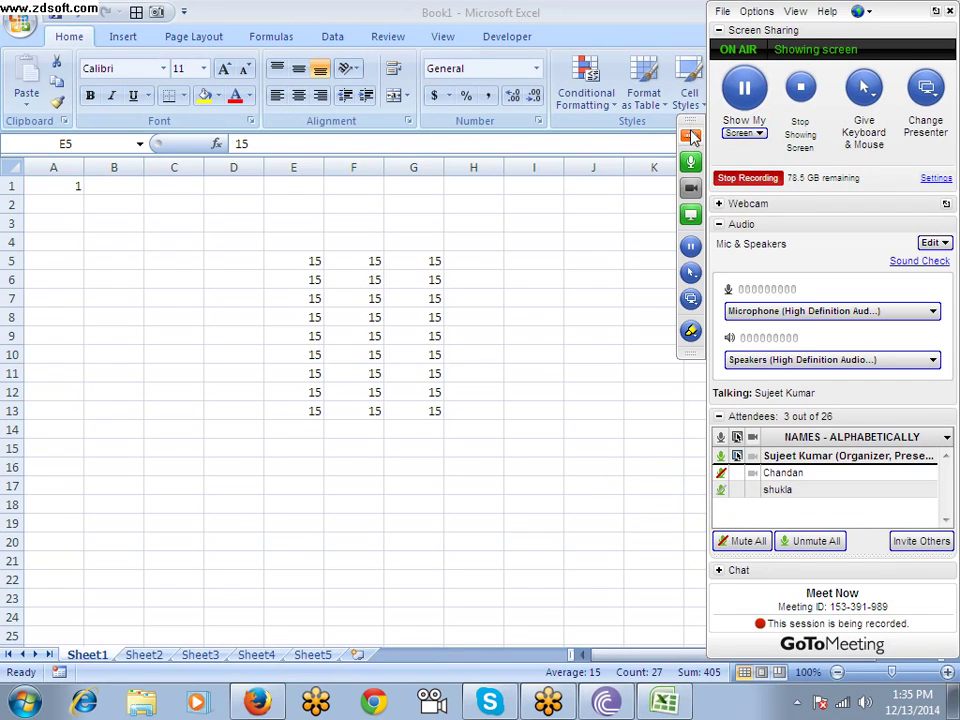
{"action": "left_click", "coordinate": [722, 476]}
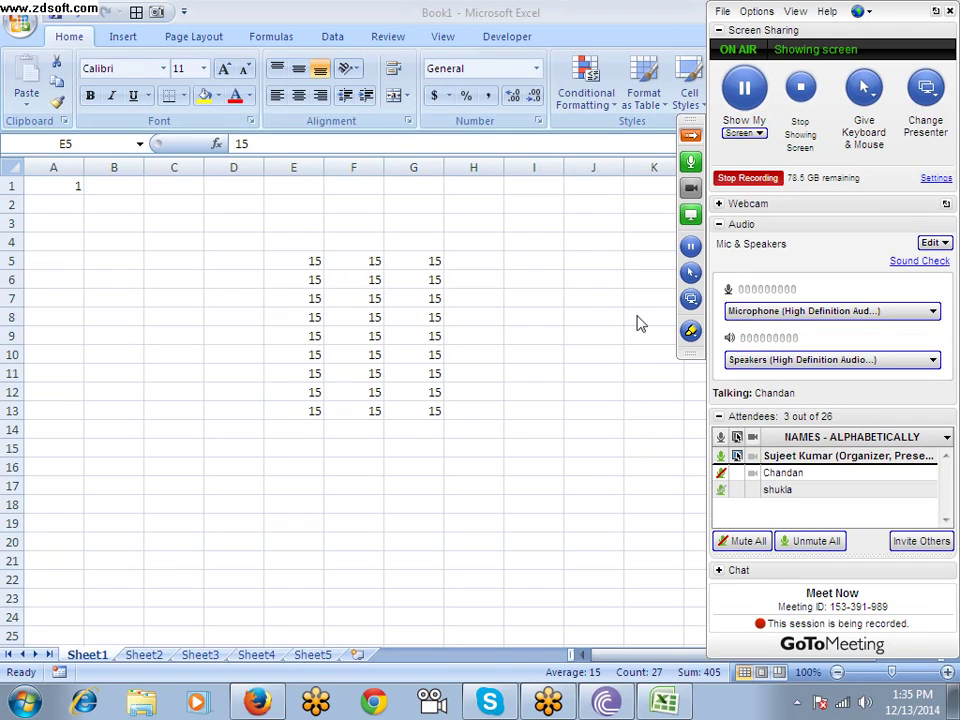
{"action": "left_click", "coordinate": [690, 134]}
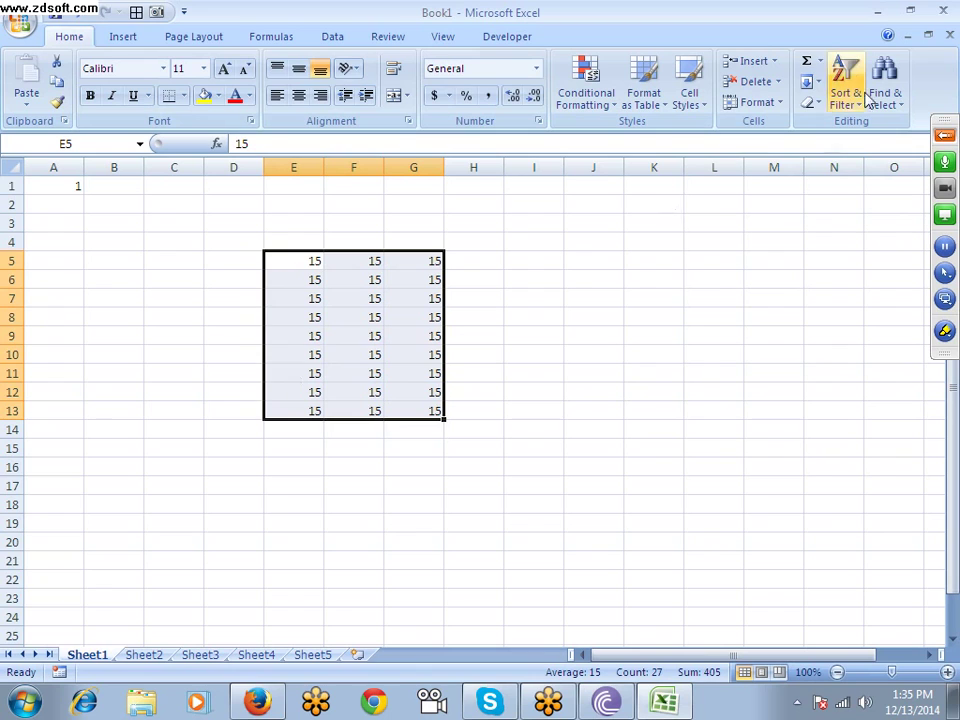
Step: Clear the block of 15s from E4:G13
{"action": "left_click", "coordinate": [810, 82]}
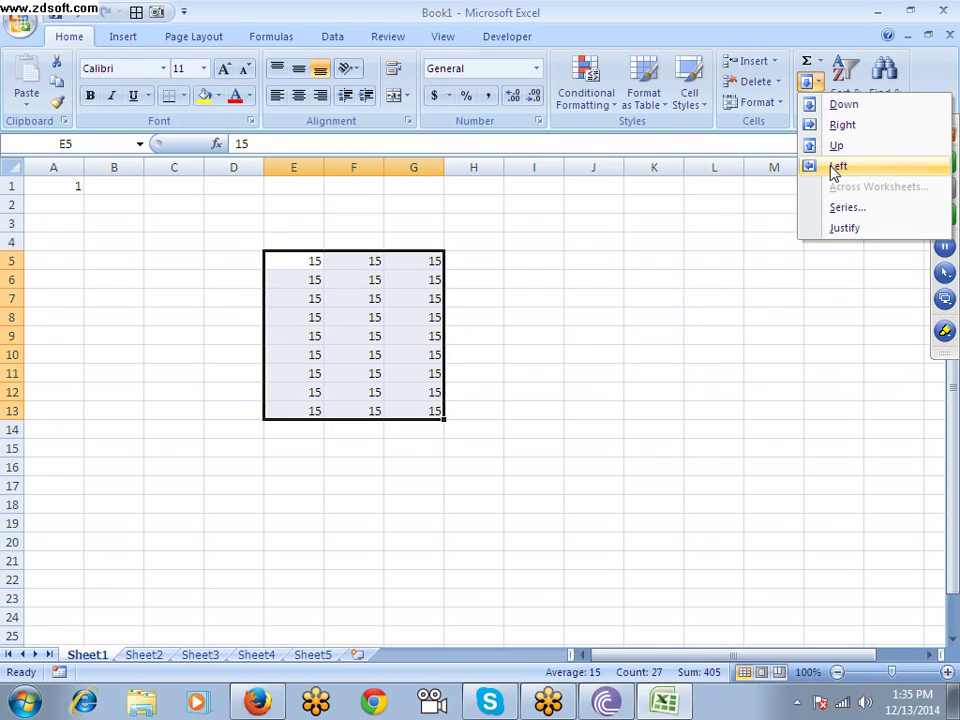
{"action": "left_click", "coordinate": [823, 229]}
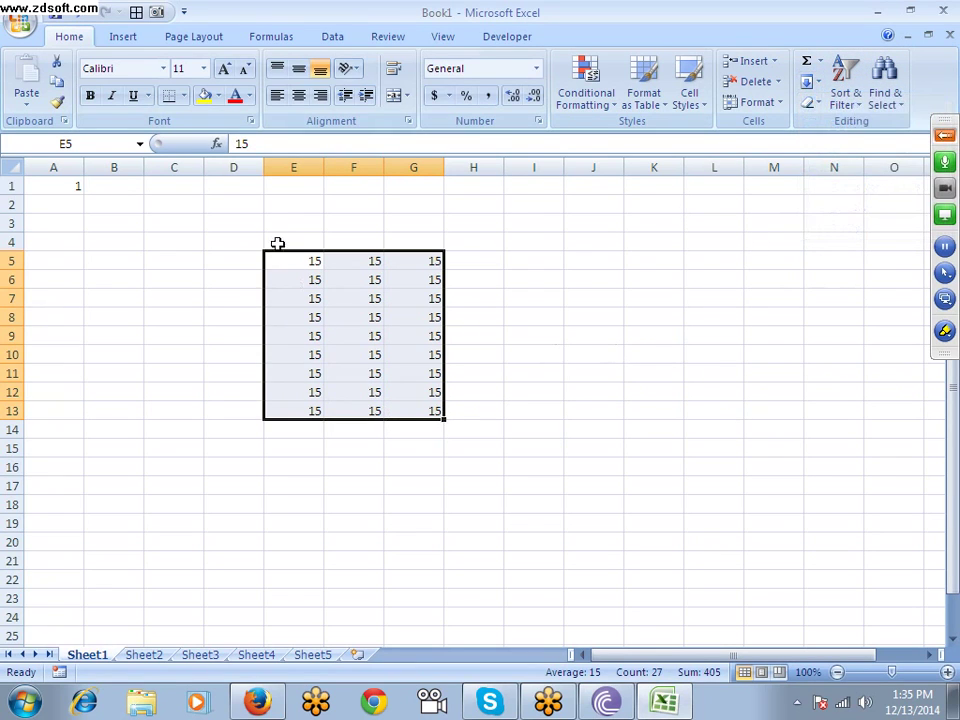
{"action": "left_click_drag", "start_coordinate": [277, 243], "coordinate": [426, 409]}
{"action": "key", "text": "Delete"}
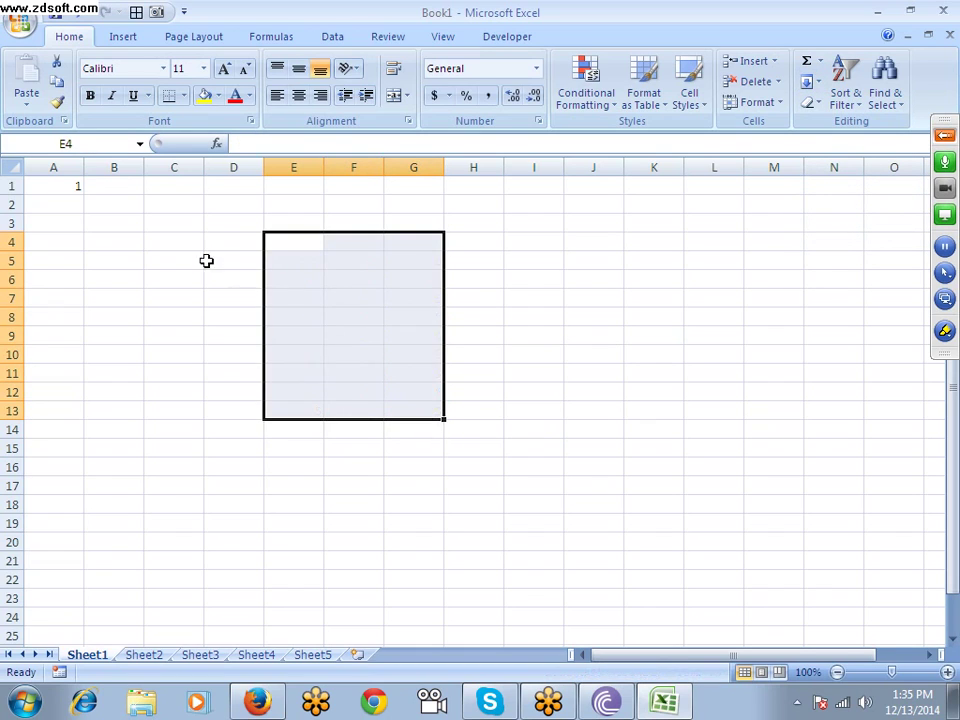
Step: Fill A1:A16 with a linear series stopping at 10, then with step 2
{"action": "left_click_drag", "start_coordinate": [70, 184], "coordinate": [62, 462]}
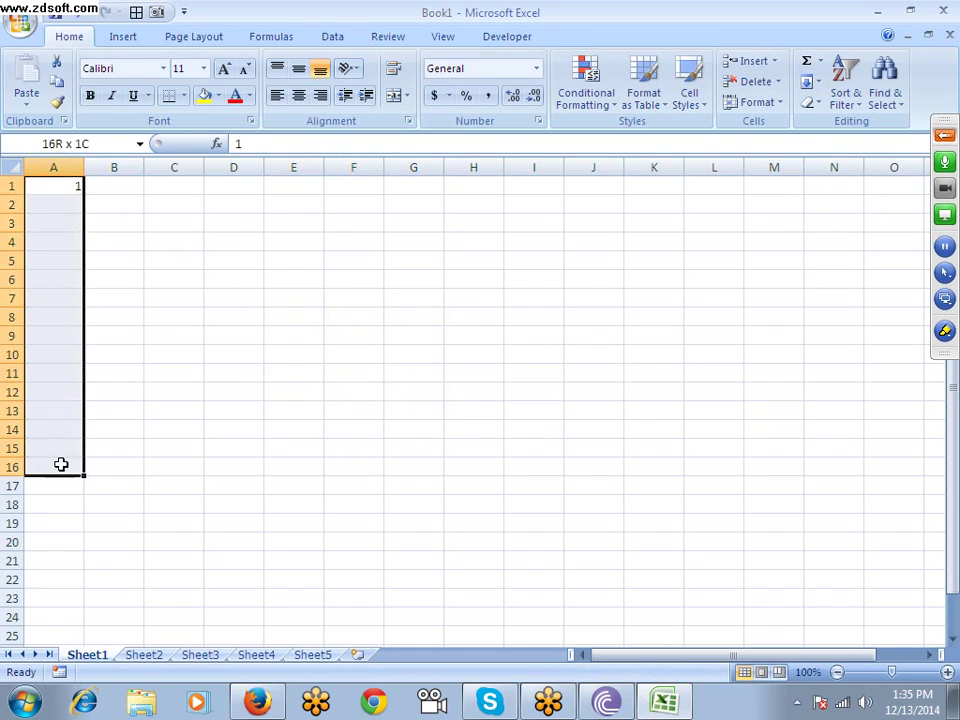
{"action": "left_click", "coordinate": [812, 84]}
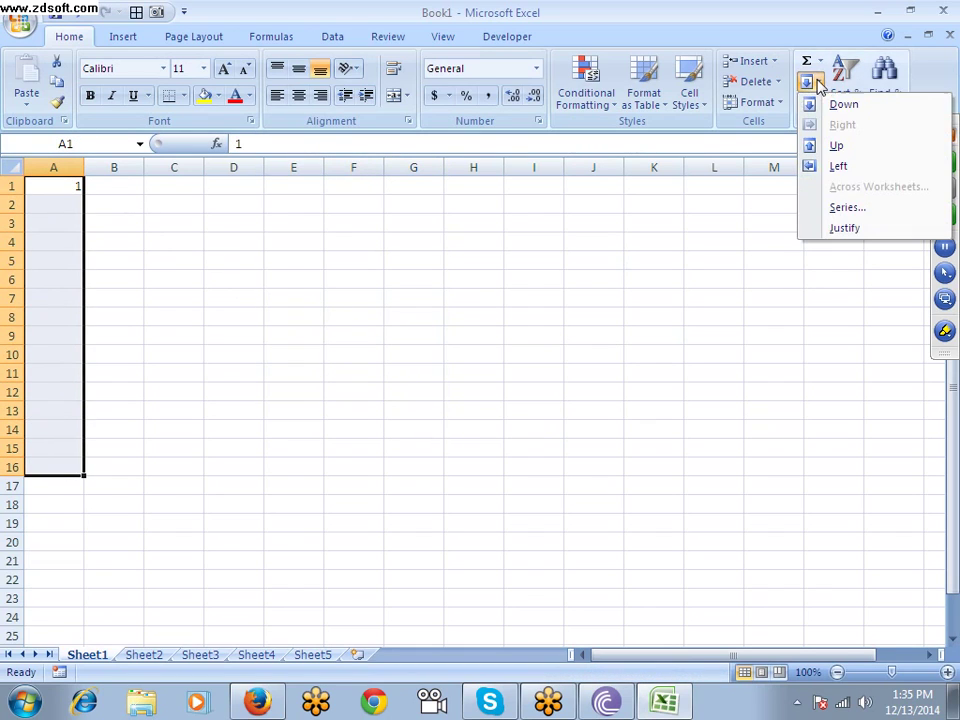
{"action": "left_click", "coordinate": [846, 208]}
{"action": "type", "text": "10"}
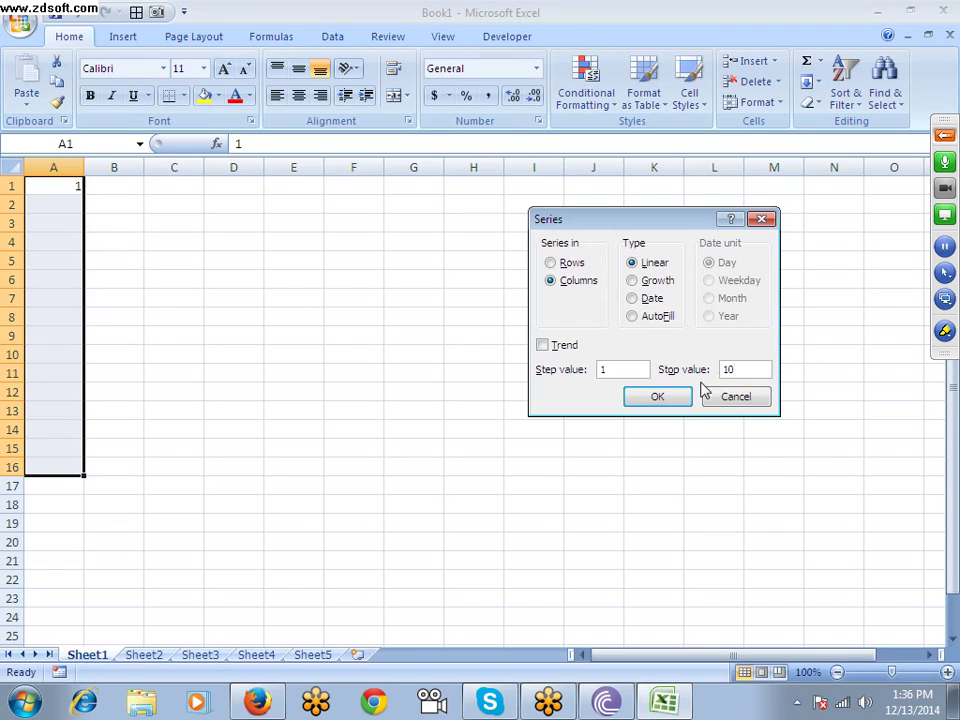
{"action": "left_click", "coordinate": [669, 400]}
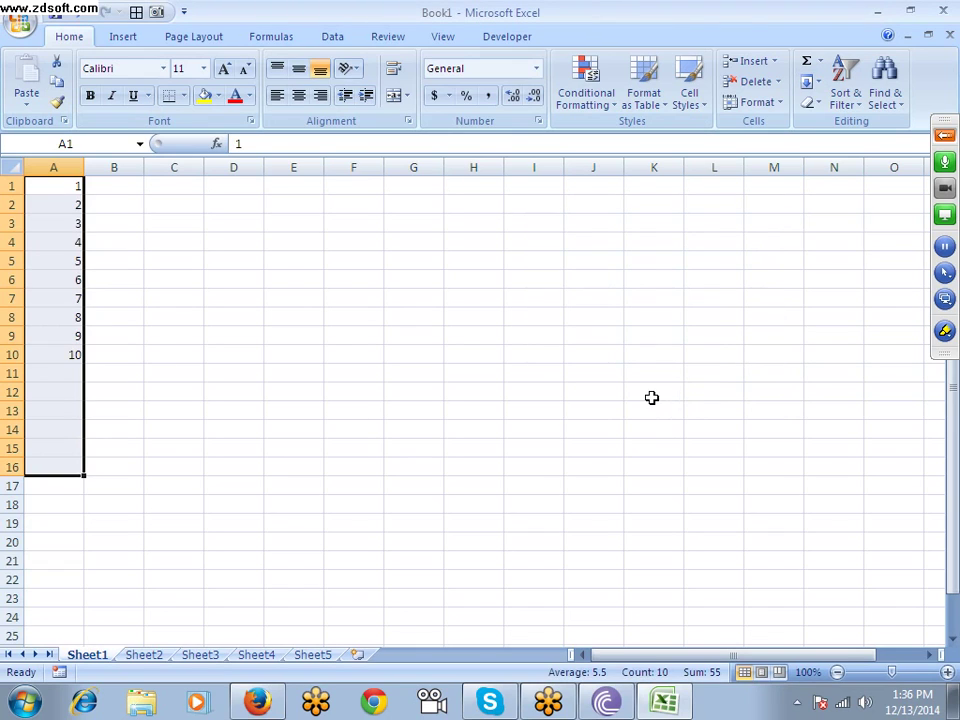
{"action": "left_click", "coordinate": [812, 82]}
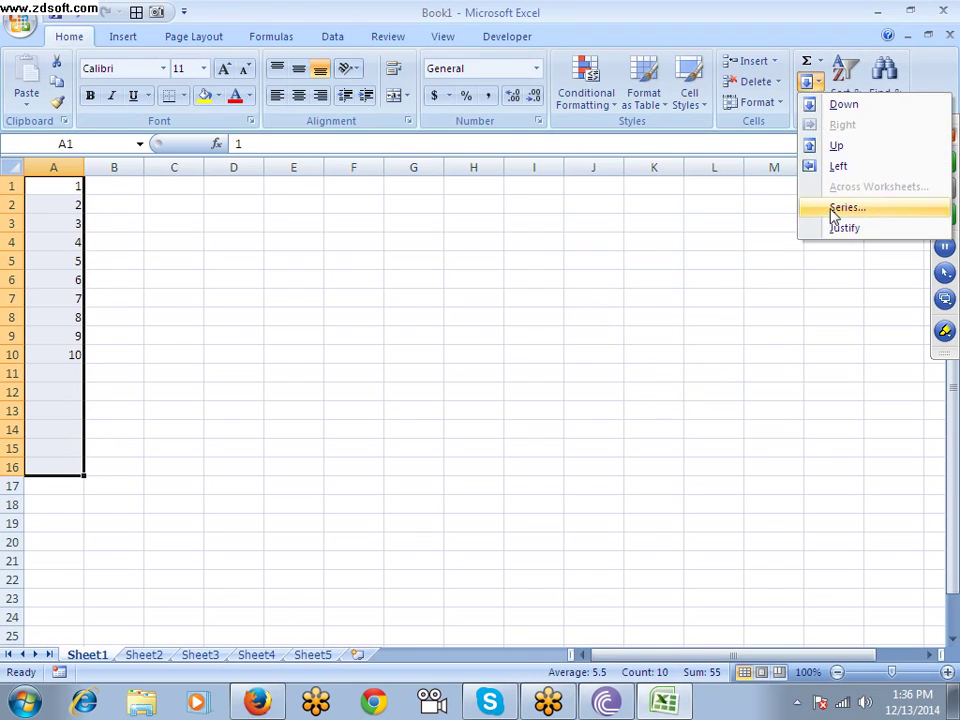
{"action": "left_click", "coordinate": [834, 210]}
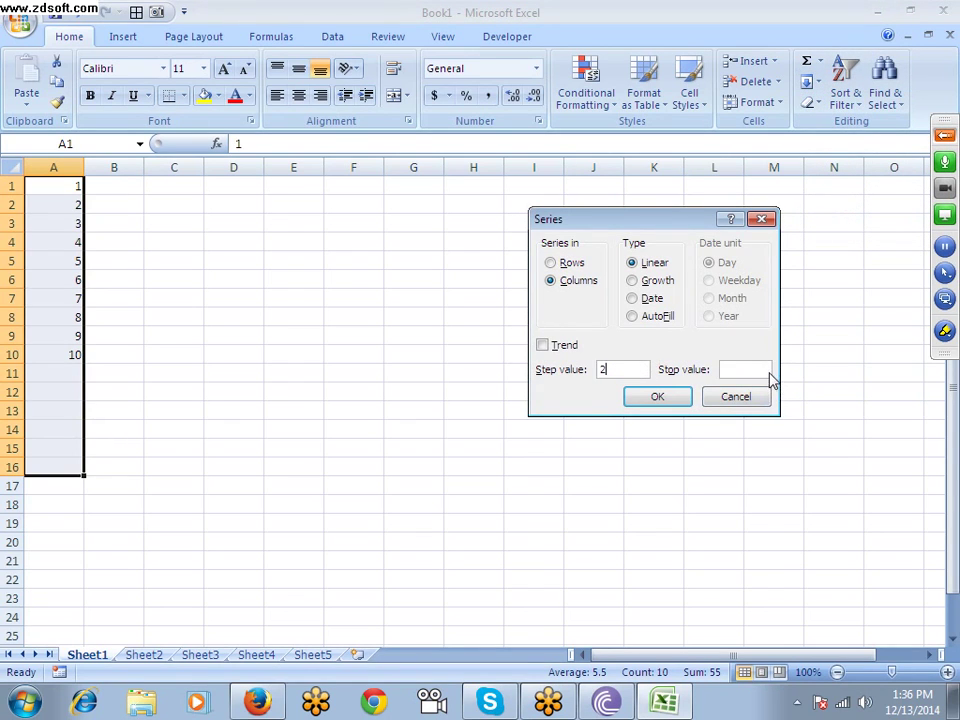
{"action": "left_click", "coordinate": [676, 407]}
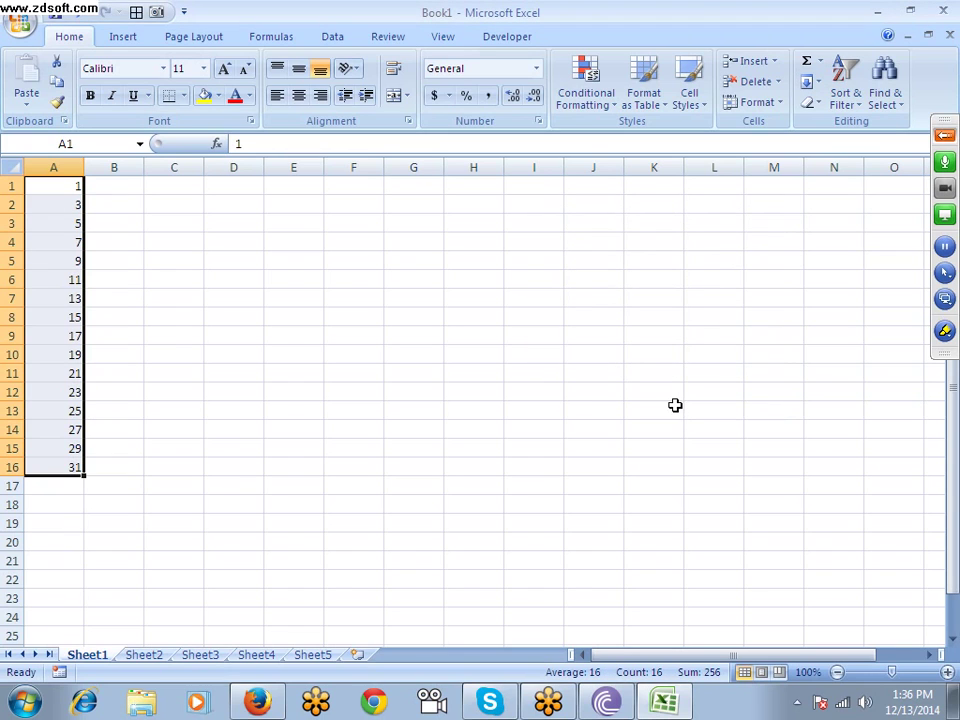
Step: Refill A1:A16 as a Growth series with step 2, doubling from 1 to 32768
{"action": "left_click", "coordinate": [810, 81]}
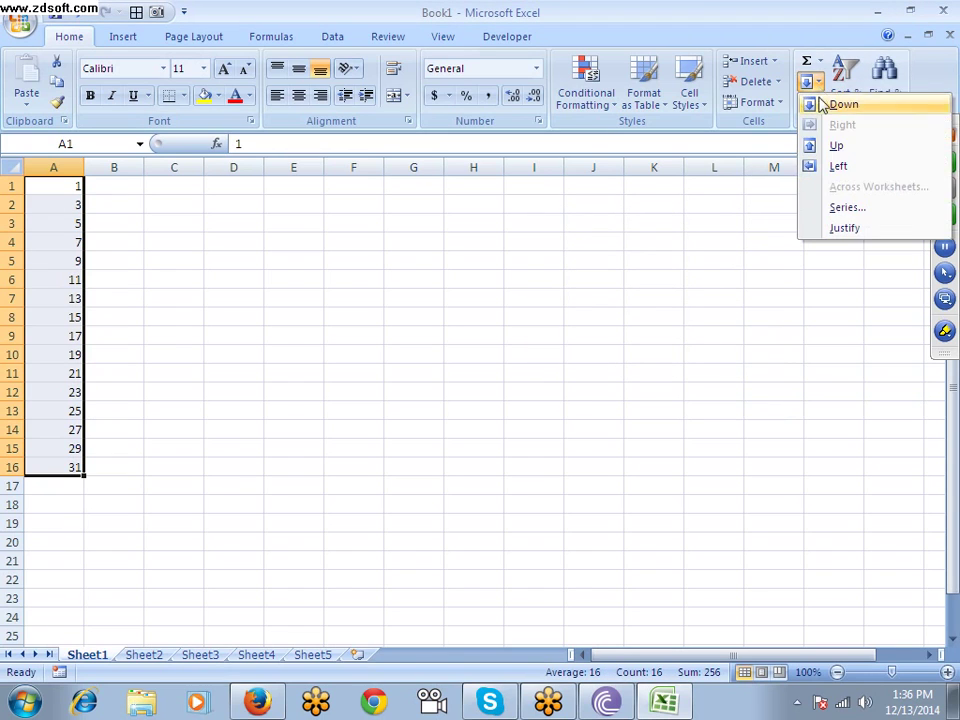
{"action": "left_click", "coordinate": [829, 213]}
{"action": "left_click", "coordinate": [654, 281]}
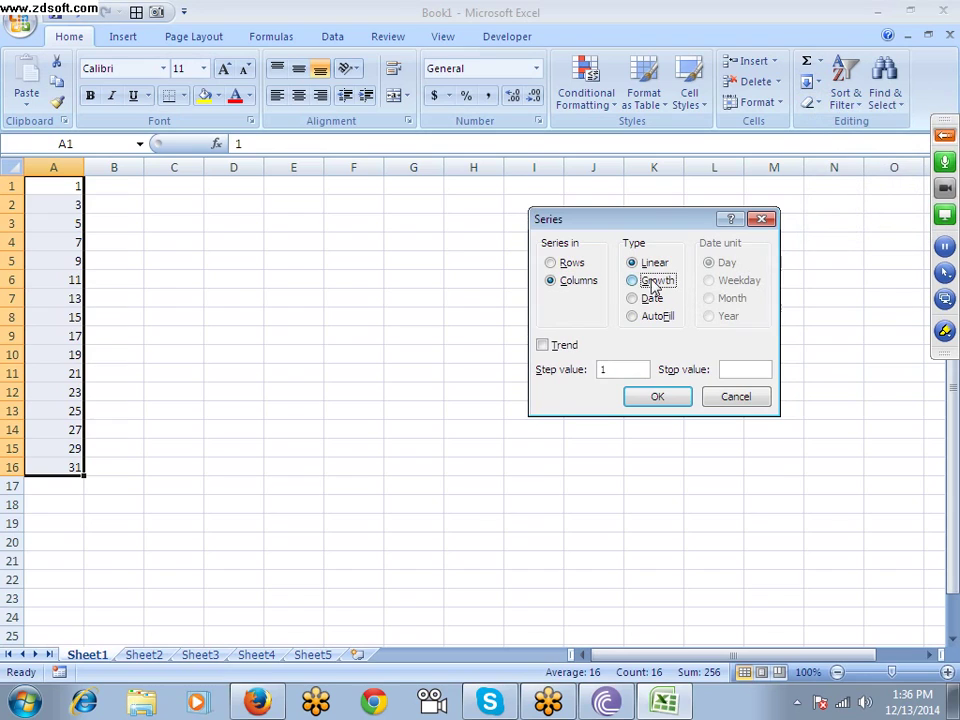
{"action": "double_click", "coordinate": [596, 370]}
{"action": "type", "text": "2"}
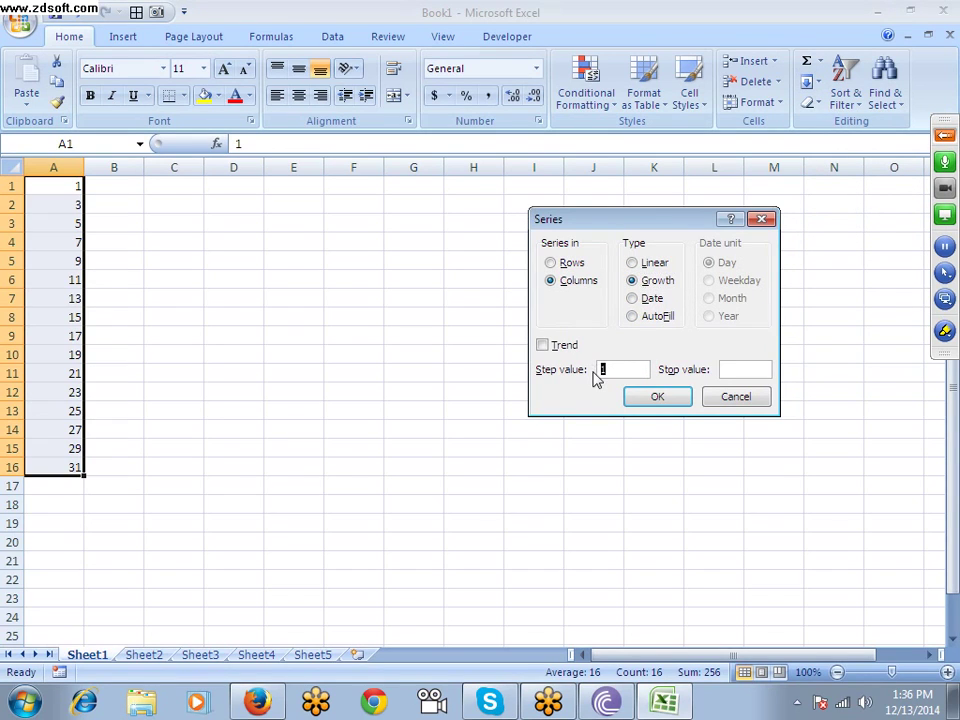
{"action": "left_click", "coordinate": [657, 398]}
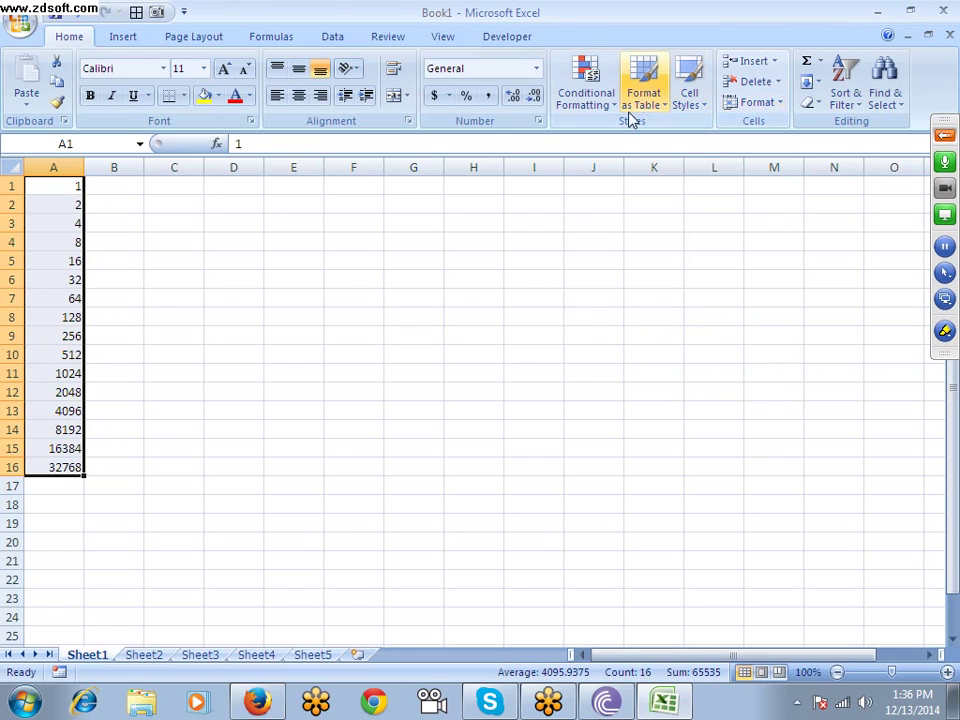
Step: Enter a date in A1 and fill A1:A15 with a daily date series
{"action": "key", "text": "Delete"}
{"action": "key", "text": "ctrl+Home"}
{"action": "type", "text": "1/"}
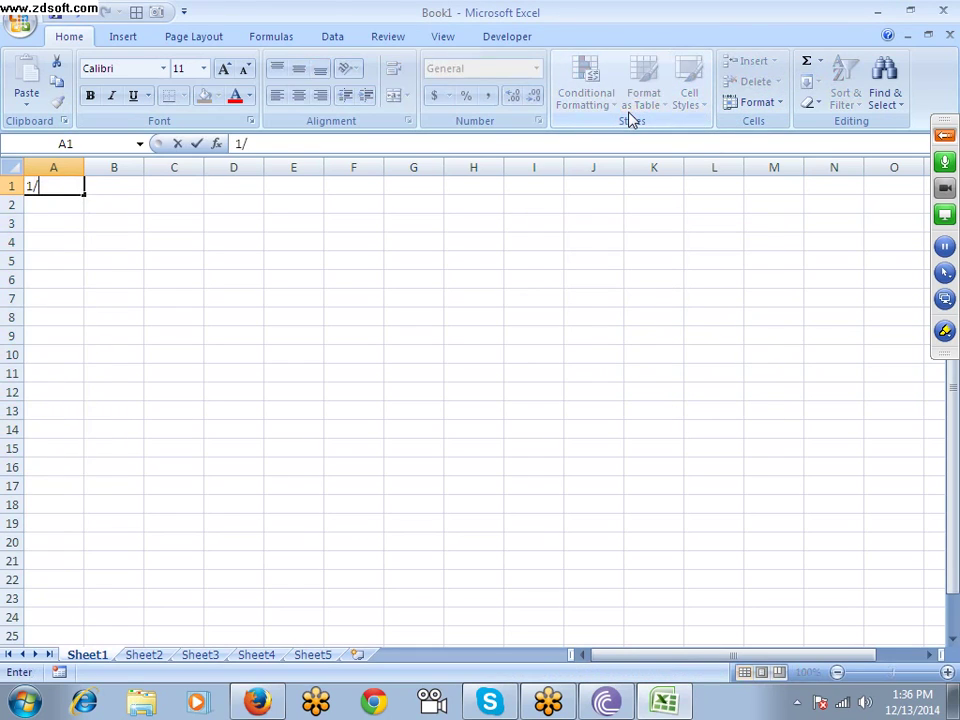
{"action": "key", "text": "ctrl+Return"}
{"action": "key", "text": "shift+Down"}
{"action": "key", "text": "shift+Down"}
{"action": "key", "text": "shift+Down"}
{"action": "key", "text": "shift+Down"}
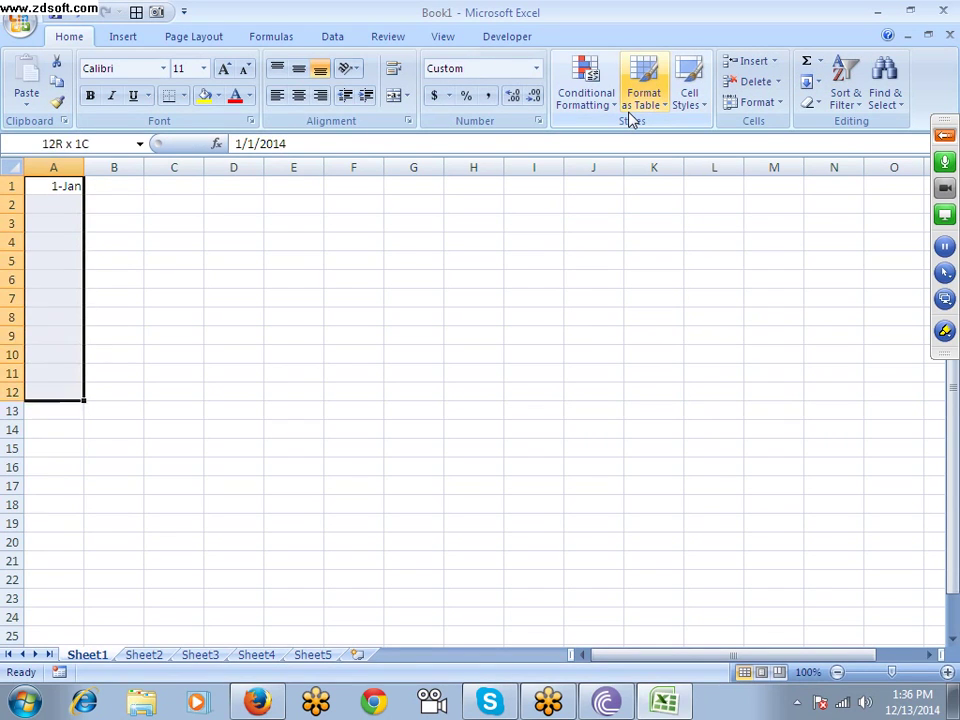
{"action": "key", "text": "shift+Down"}
{"action": "key", "text": "shift+Down"}
{"action": "key", "text": "shift+Down"}
{"action": "left_click", "coordinate": [812, 82]}
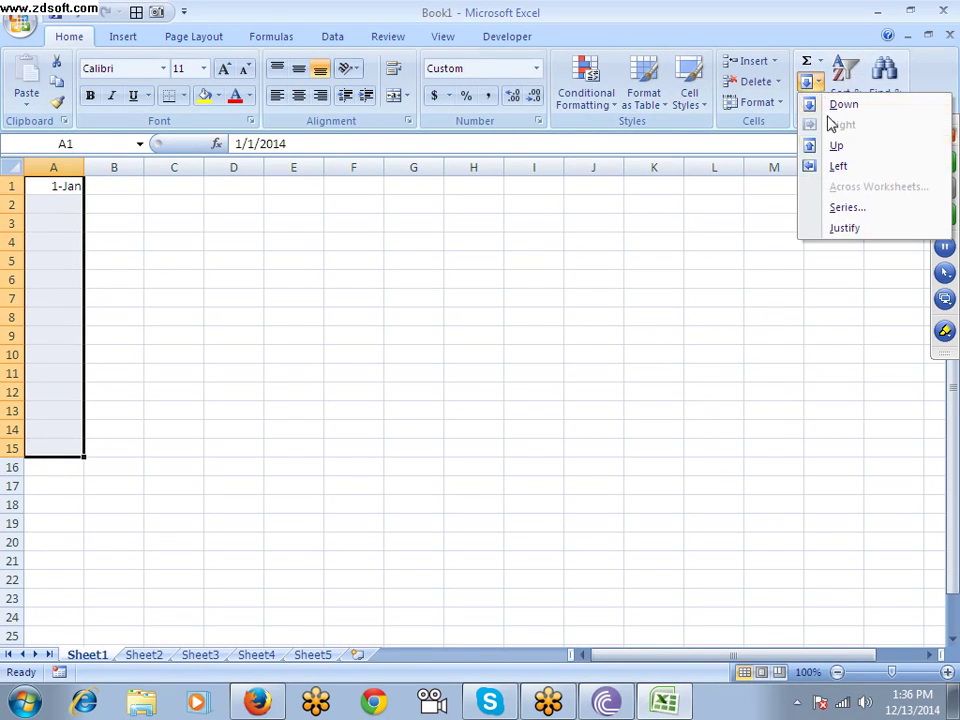
{"action": "left_click", "coordinate": [840, 208]}
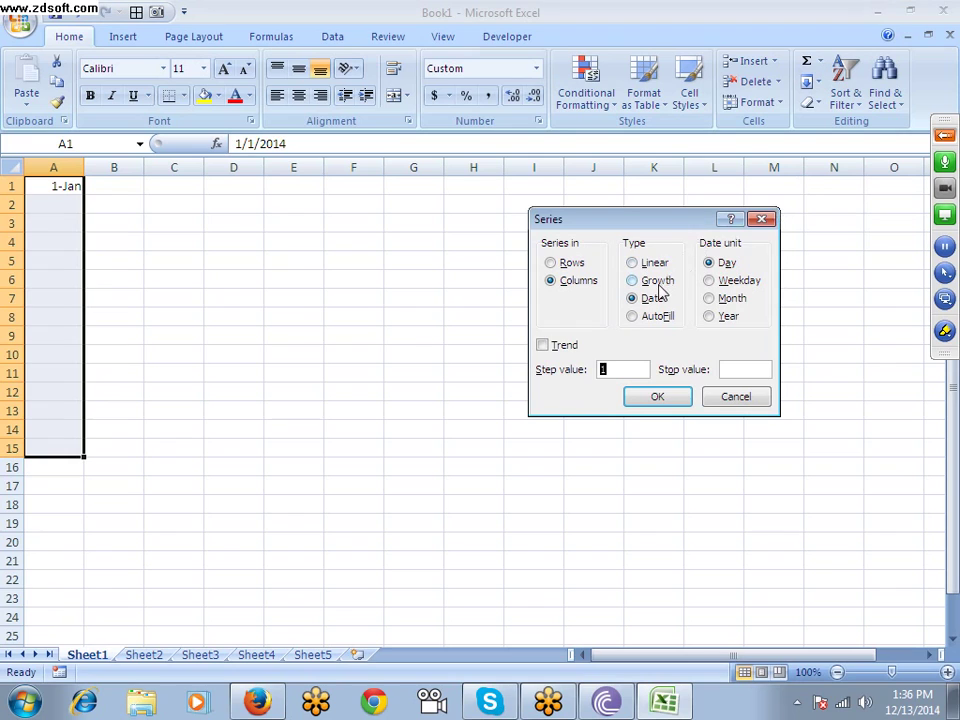
{"action": "left_click", "coordinate": [662, 398]}
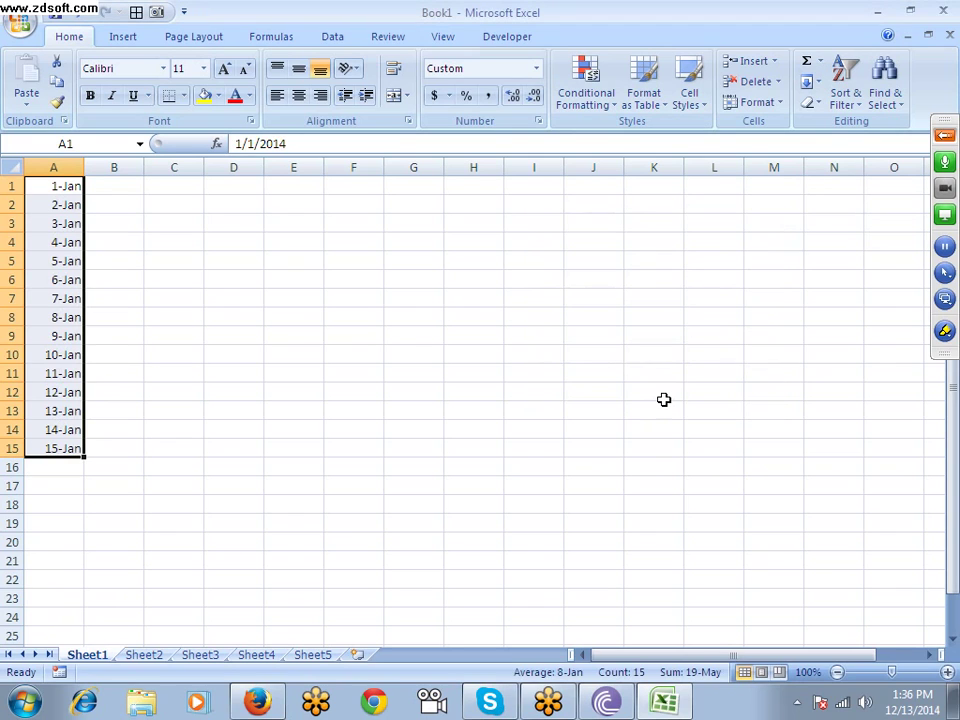
Step: Refill the dates in A1:A15 stepping by weekday
{"action": "left_click", "coordinate": [808, 82]}
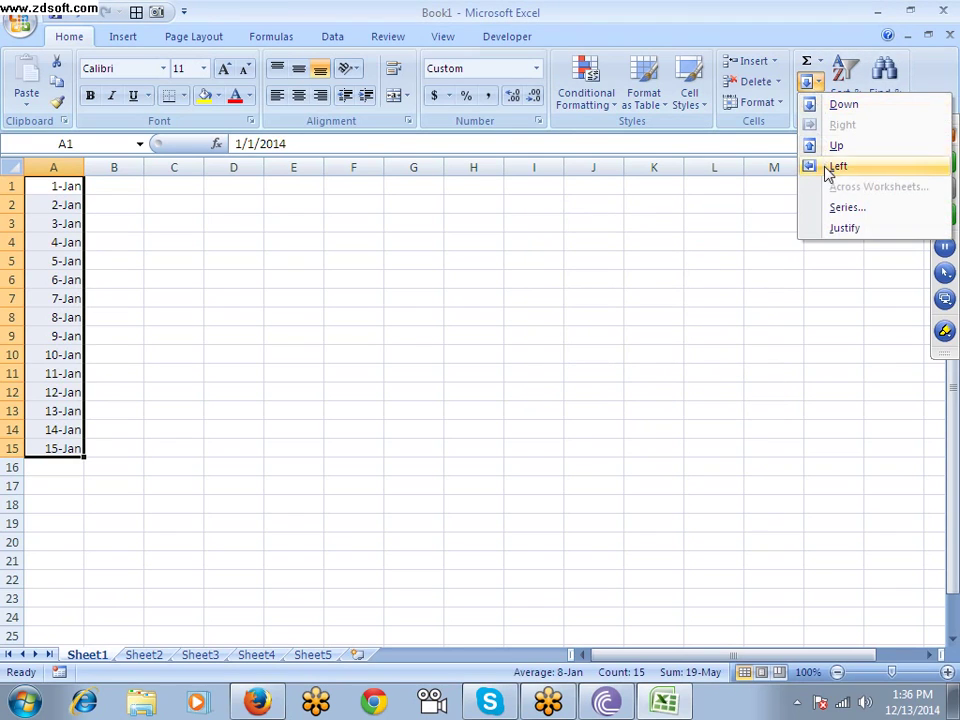
{"action": "left_click", "coordinate": [831, 208]}
{"action": "left_click", "coordinate": [733, 284]}
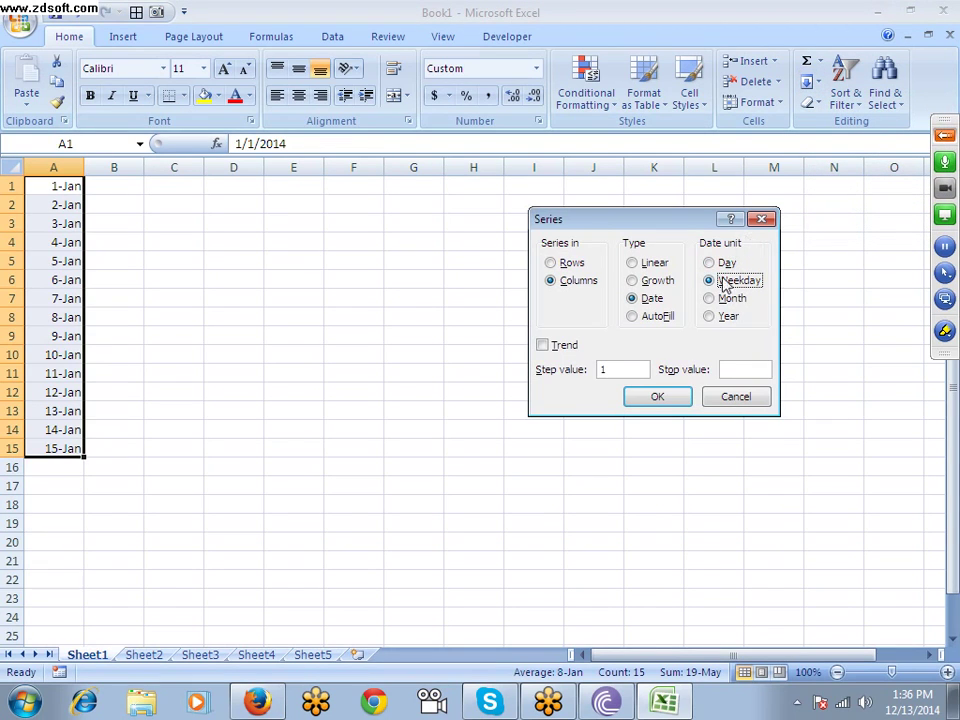
{"action": "left_click", "coordinate": [661, 394]}
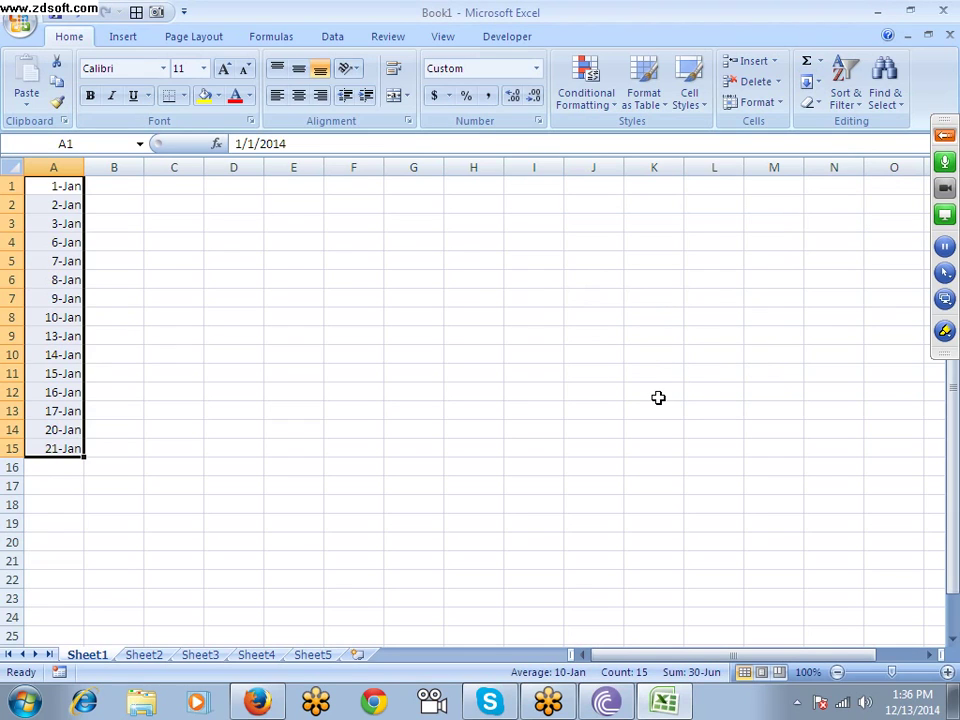
Step: Refill the dates in A1:A15 stepping by month
{"action": "left_click", "coordinate": [808, 82]}
{"action": "left_click", "coordinate": [818, 208]}
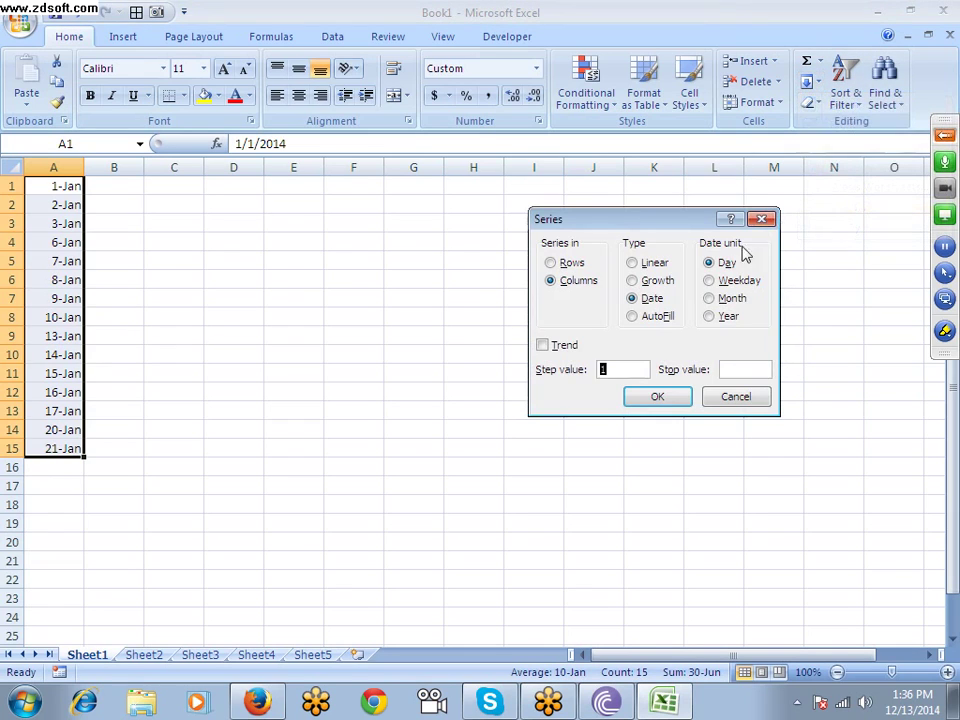
{"action": "left_click", "coordinate": [709, 298]}
{"action": "left_click", "coordinate": [660, 397]}
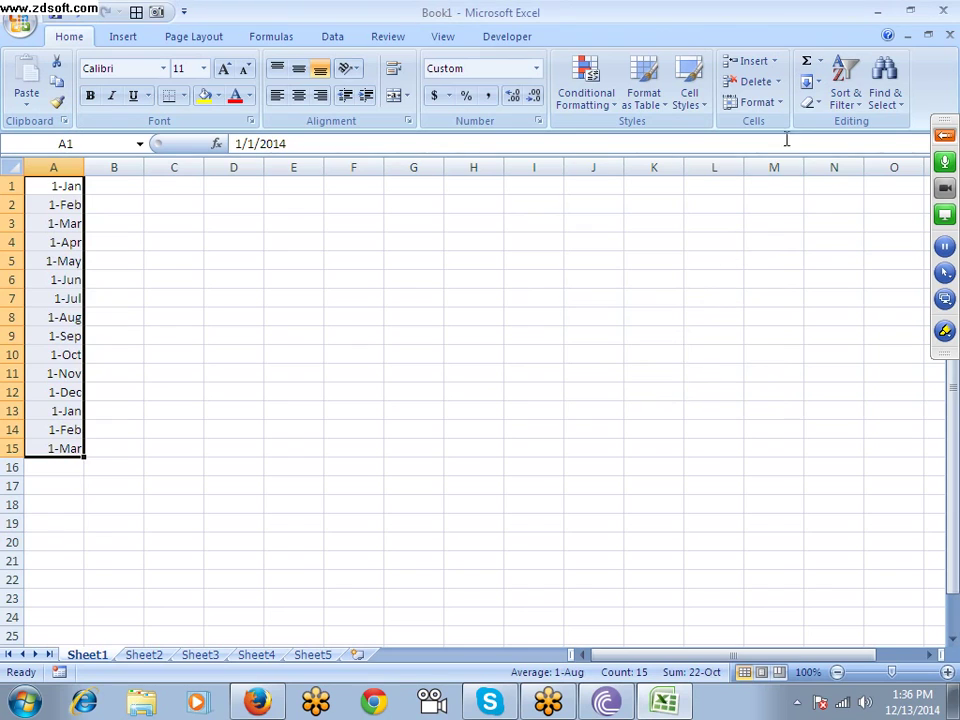
Step: Refill the dates stepping by year, then delete them from A1:A15
{"action": "left_click", "coordinate": [808, 82]}
{"action": "left_click", "coordinate": [818, 208]}
{"action": "left_click", "coordinate": [709, 316]}
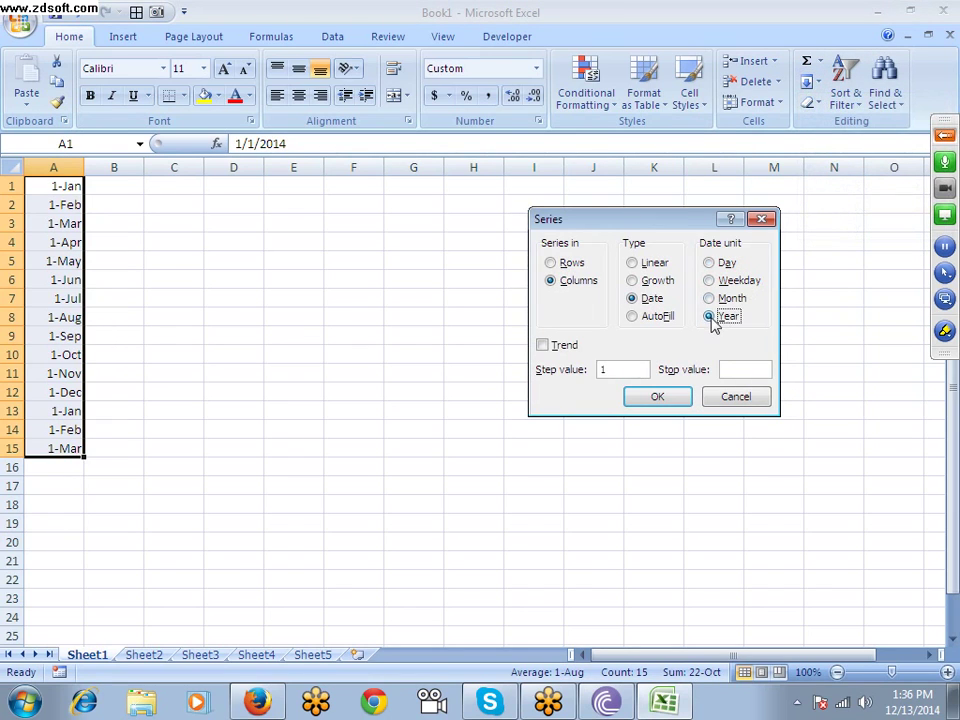
{"action": "left_click", "coordinate": [652, 392]}
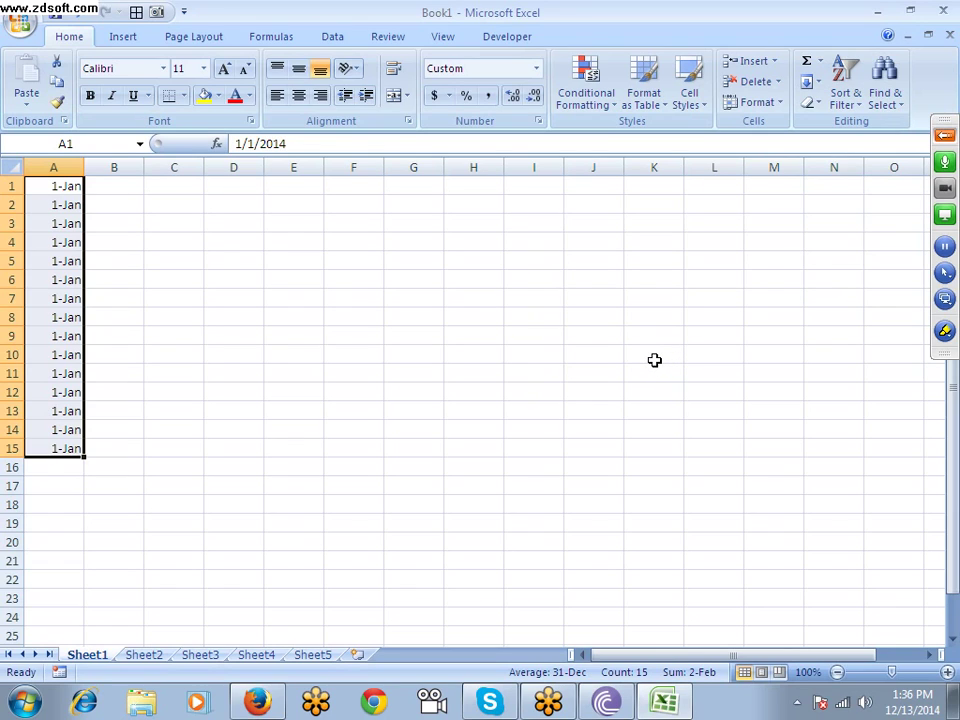
{"action": "key", "text": "Delete"}
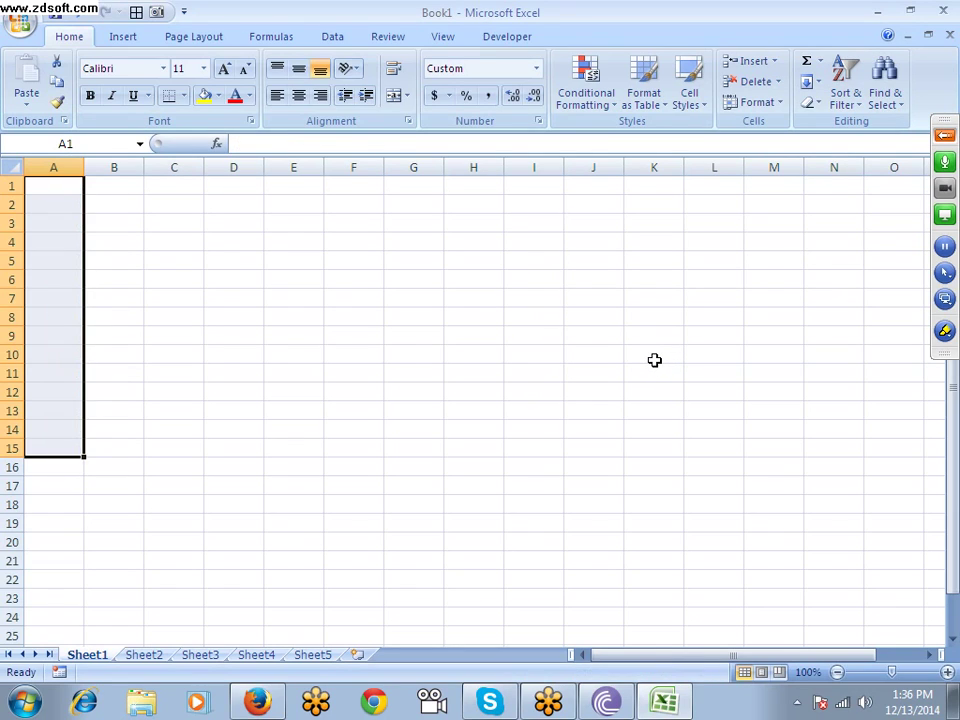
Step: Enter Jan in A1 and fill the month series down to A20
{"action": "key", "text": "ctrl+Home"}
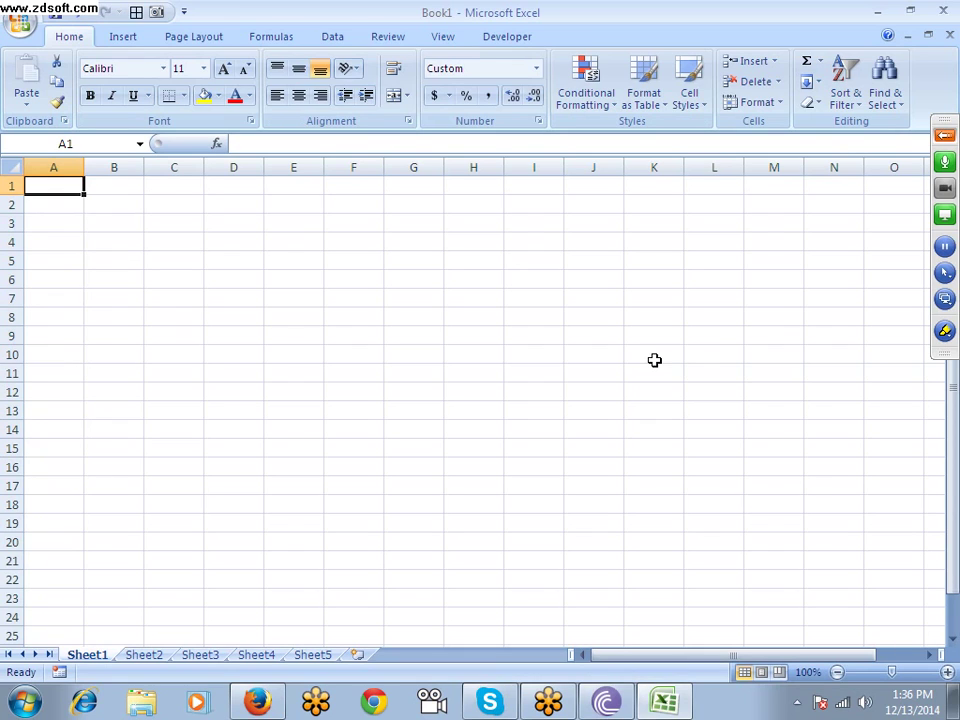
{"action": "type", "text": "Ja"}
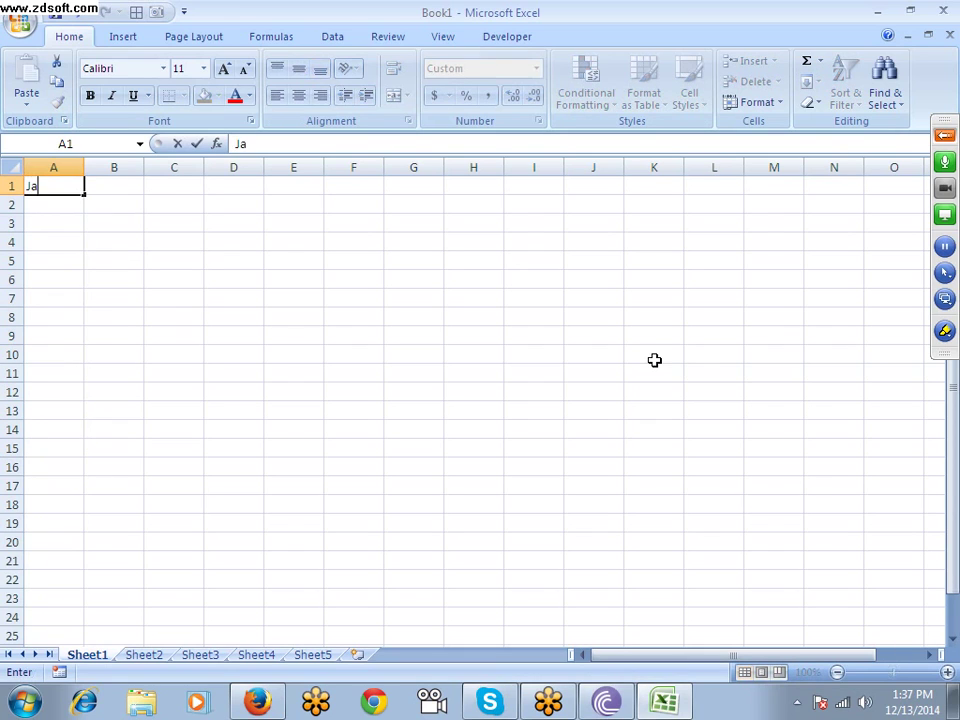
{"action": "type", "text": "n"}
{"action": "left_click", "coordinate": [62, 181]}
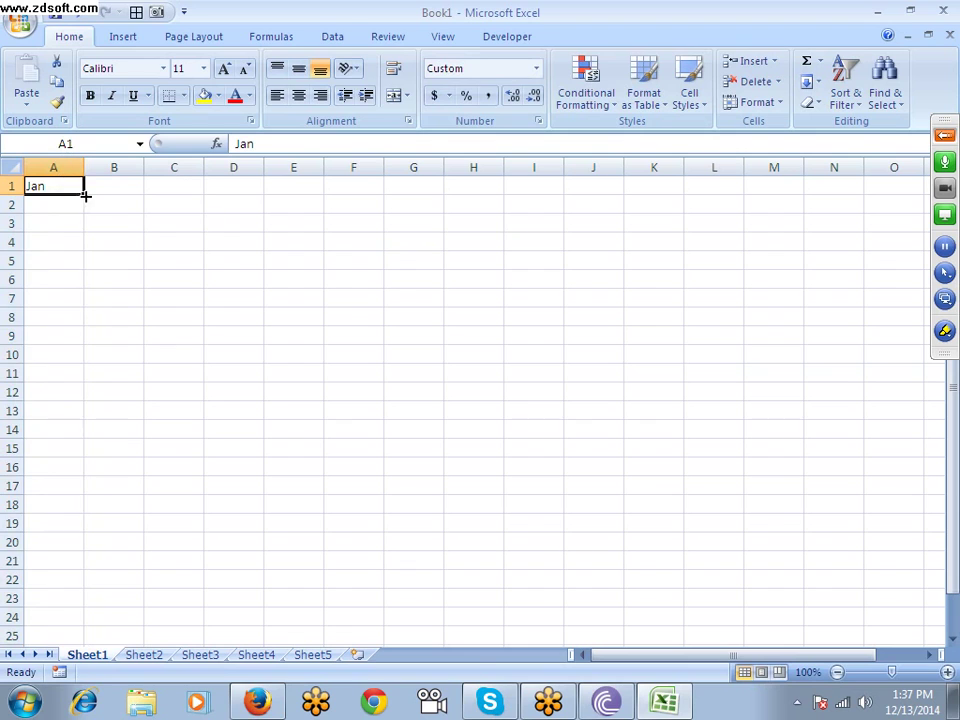
{"action": "left_click_drag", "start_coordinate": [85, 195], "coordinate": [84, 548]}
Step: Autofit column A to the month names and begin typing 'Jan,FE' in B1
{"action": "double_click", "coordinate": [87, 166]}
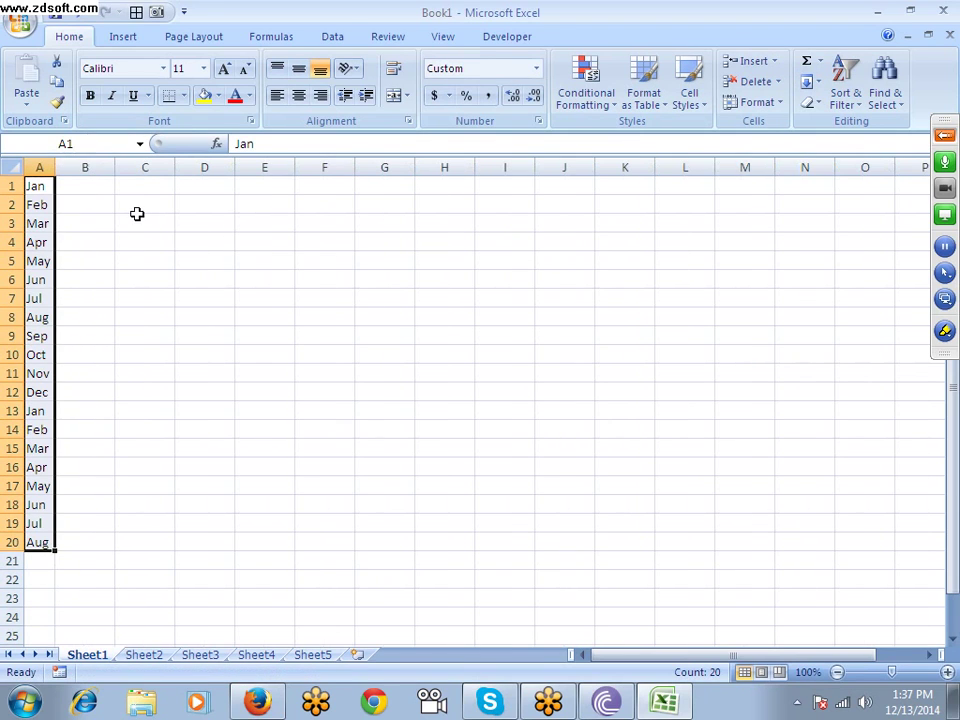
{"action": "left_click", "coordinate": [166, 281]}
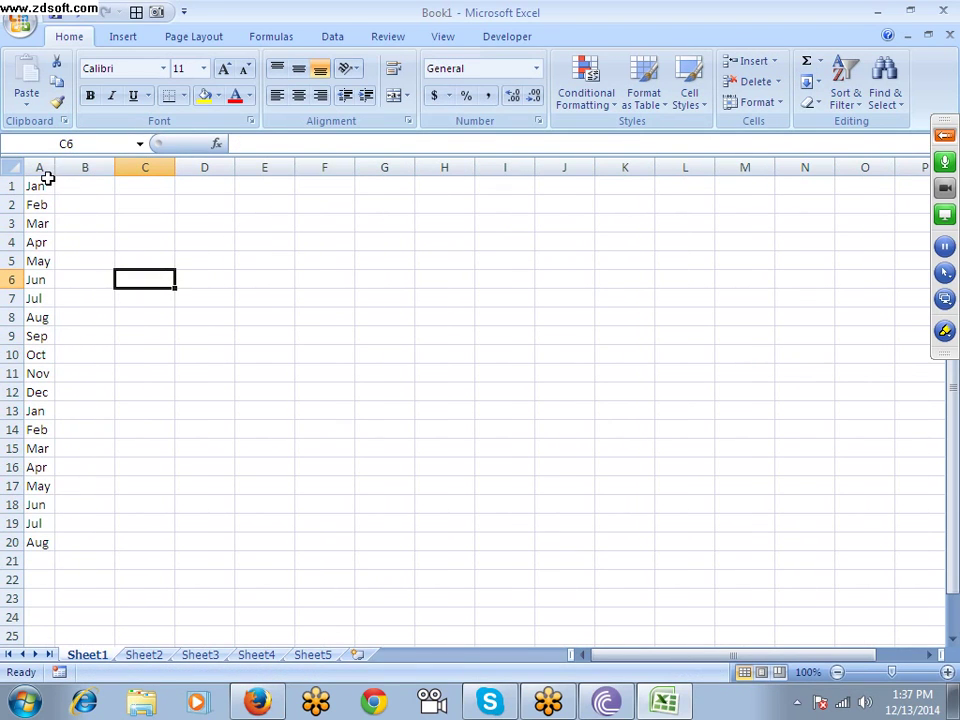
{"action": "left_click", "coordinate": [95, 188]}
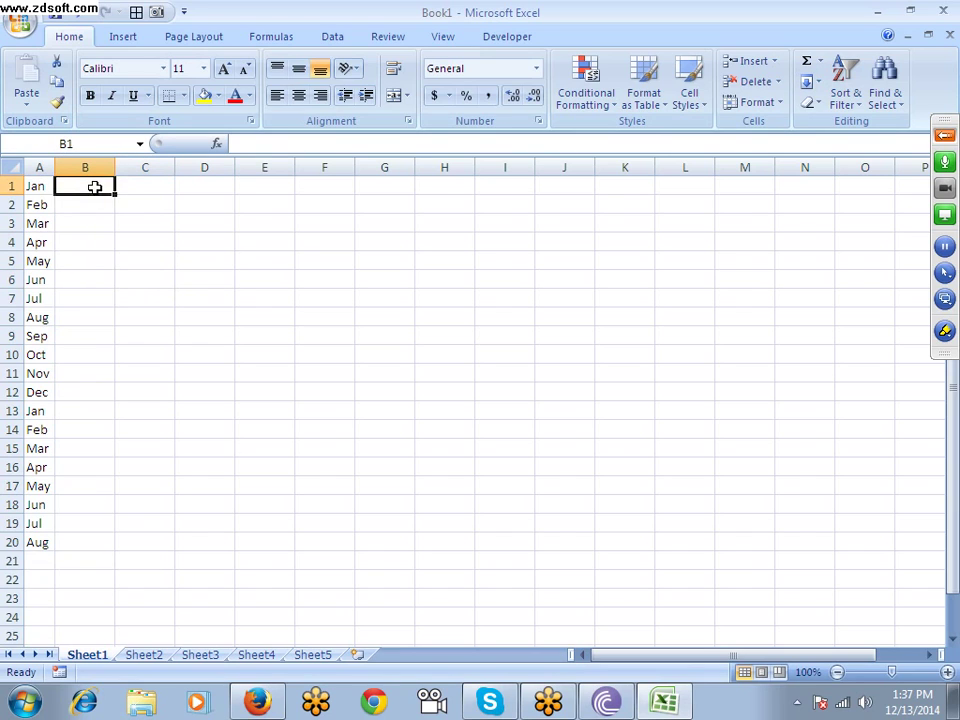
{"action": "type", "text": "Jan,FE"}
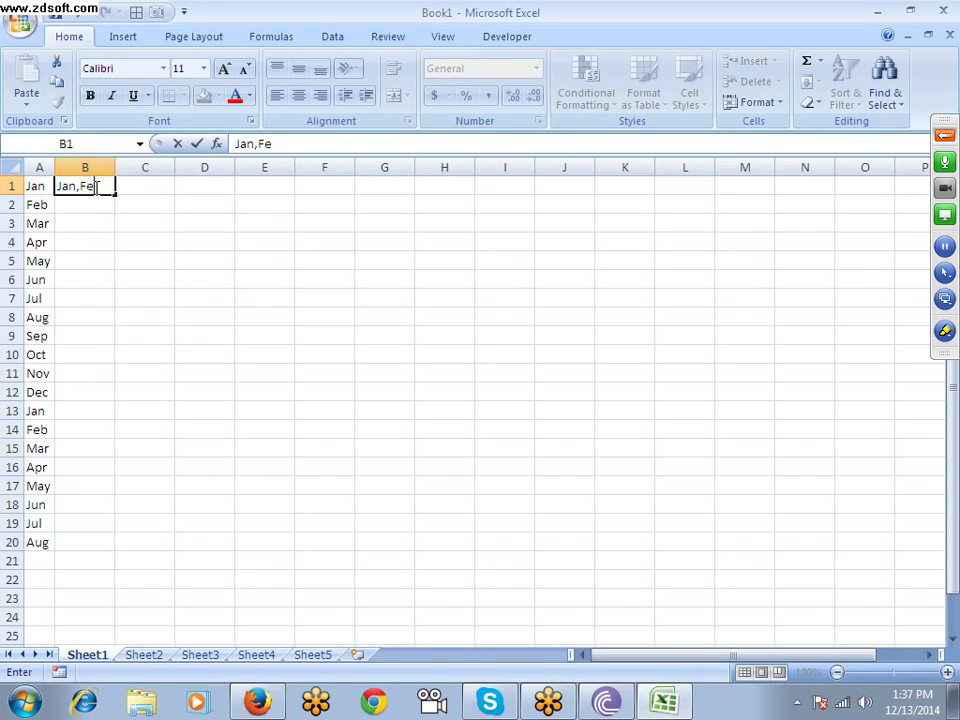
Step: Cancel the B1 entry, widen column A, and Fill Justify the month names in A1:A20
{"action": "key", "text": "Escape"}
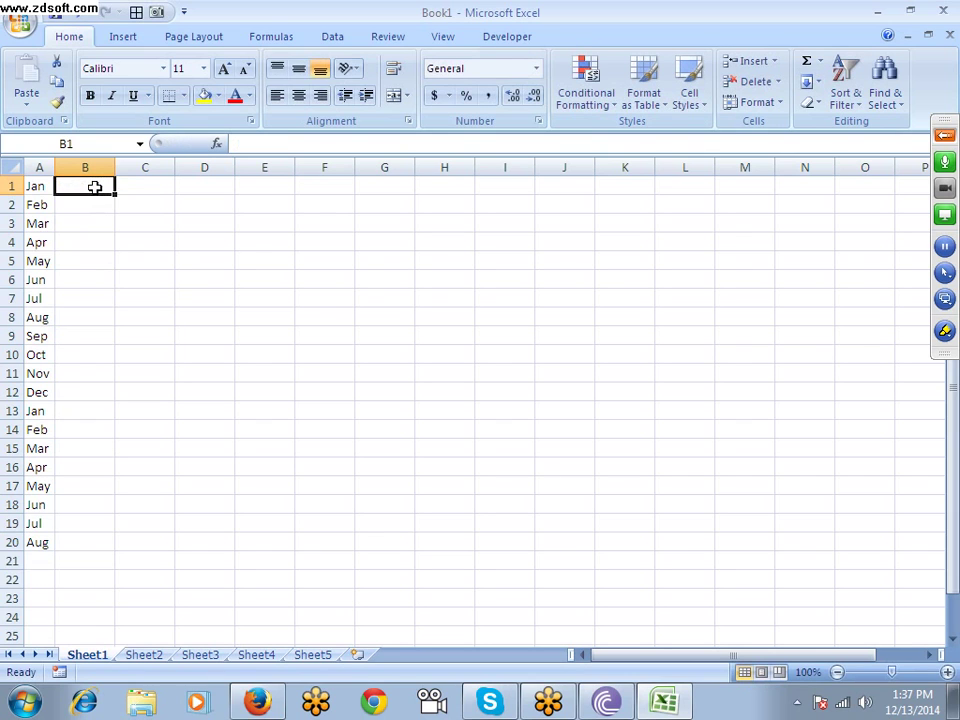
{"action": "left_click_drag", "start_coordinate": [59, 161], "coordinate": [469, 161]}
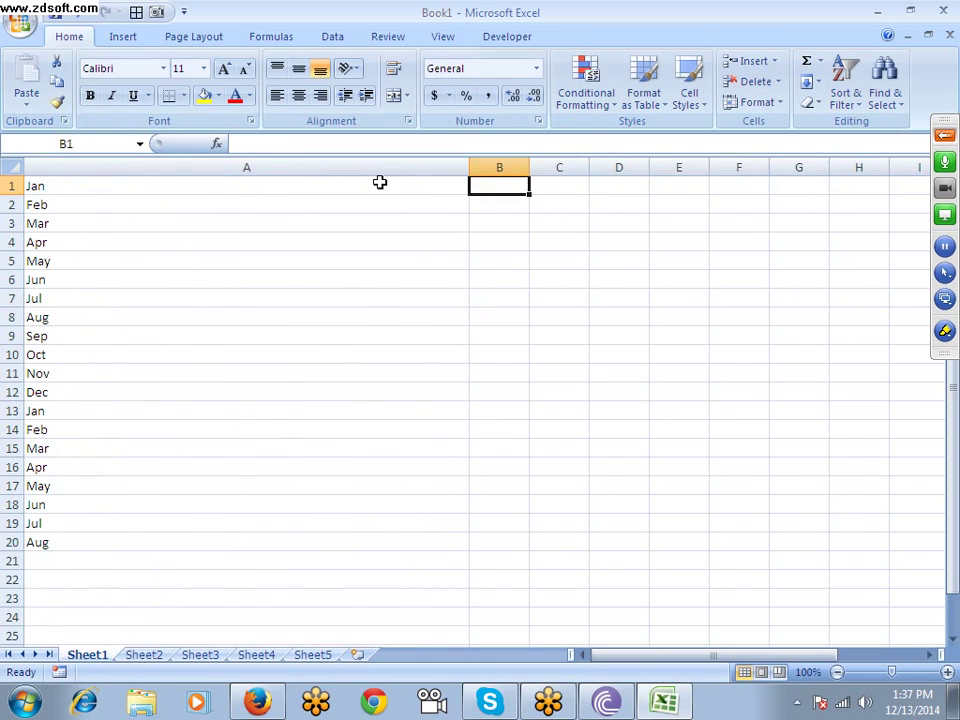
{"action": "left_click_drag", "start_coordinate": [379, 186], "coordinate": [371, 540]}
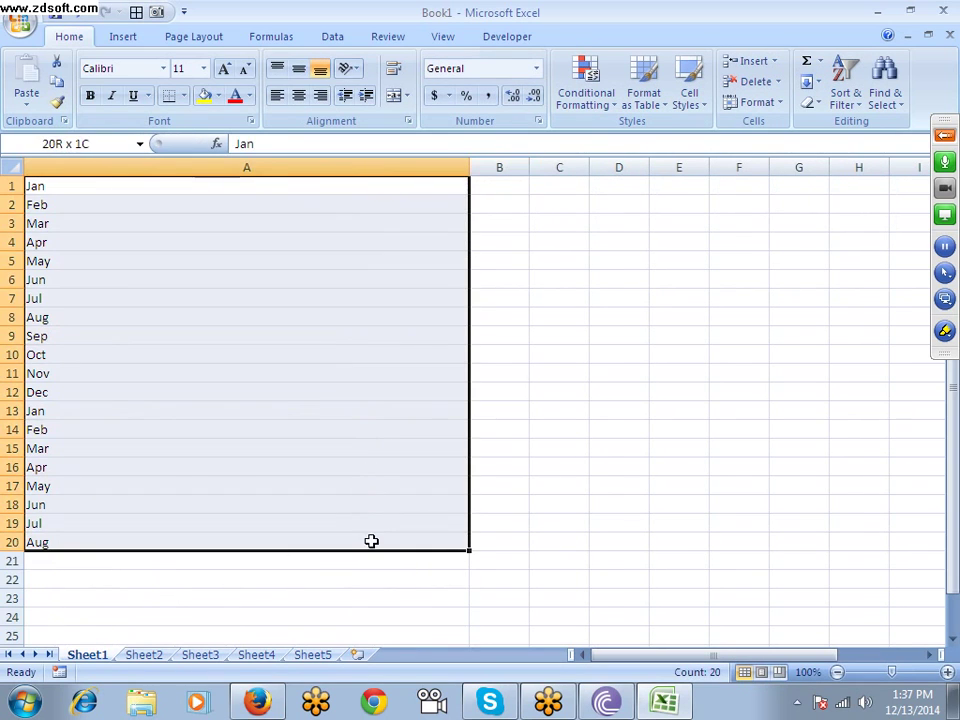
{"action": "left_click", "coordinate": [857, 100]}
{"action": "left_click", "coordinate": [813, 81]}
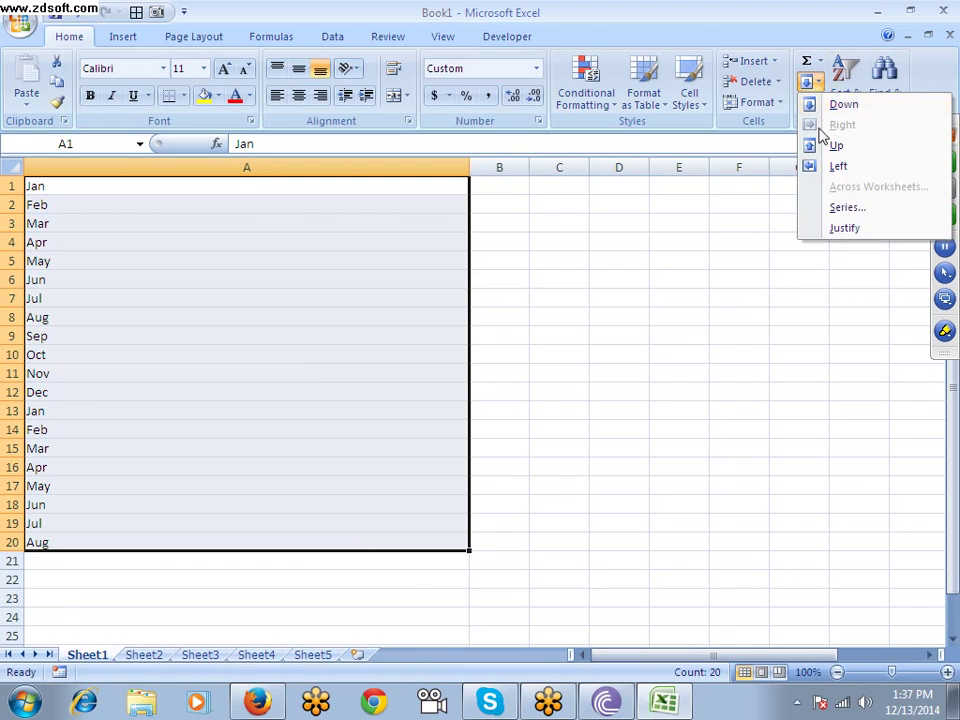
{"action": "left_click", "coordinate": [845, 230]}
Step: Widen column A further and justify again so all twenty months fit in A1
{"action": "left_click_drag", "start_coordinate": [469, 167], "coordinate": [628, 167]}
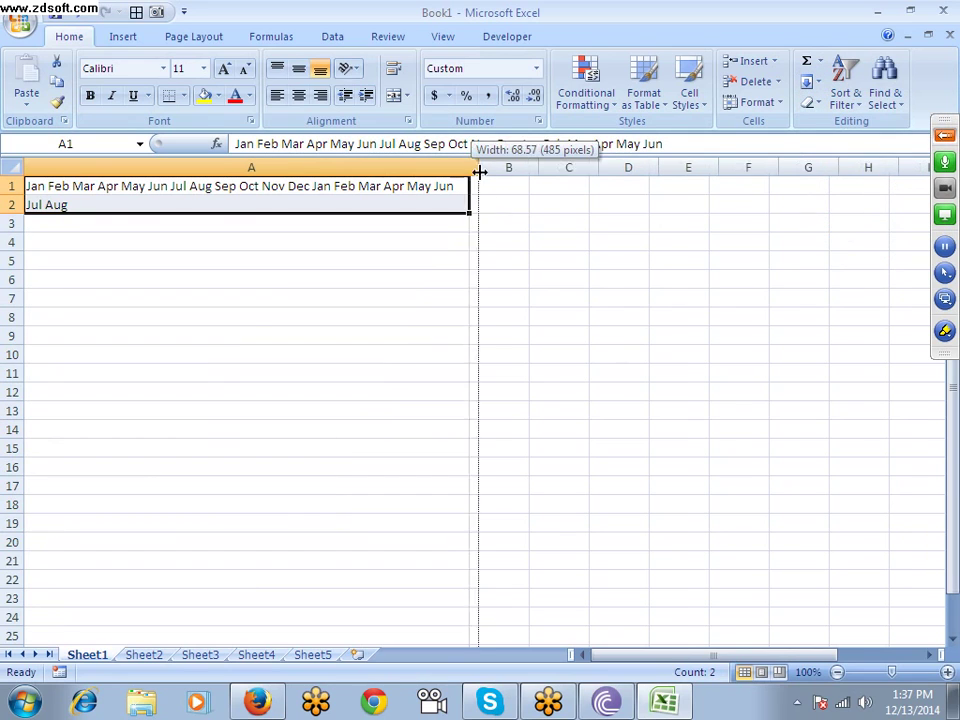
{"action": "left_click", "coordinate": [812, 81]}
{"action": "left_click", "coordinate": [838, 232]}
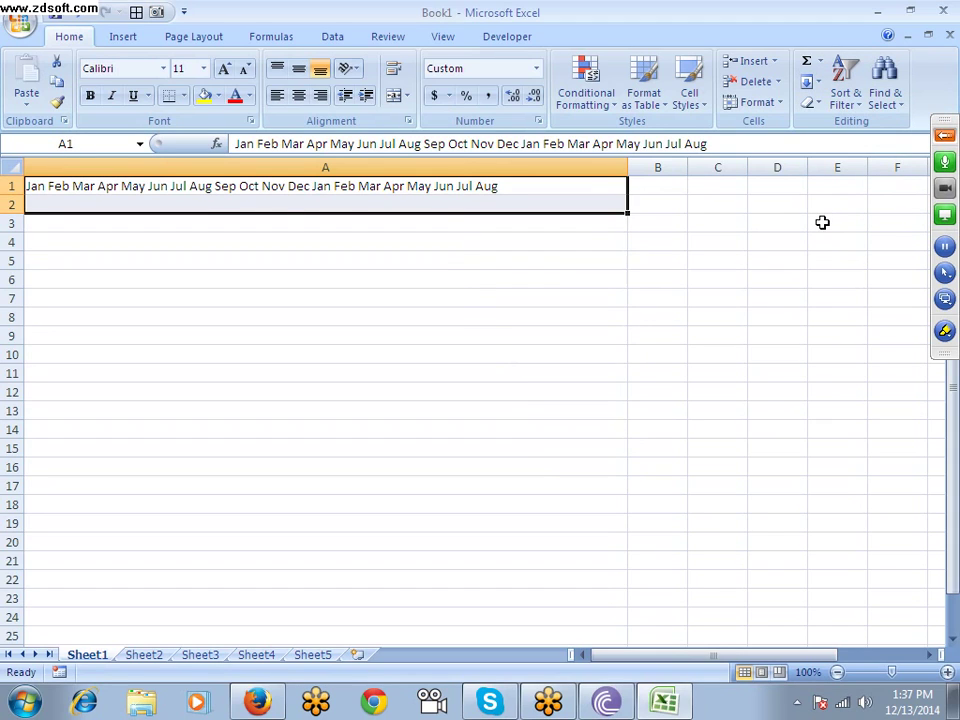
{"action": "key", "text": "ctrl+h"}
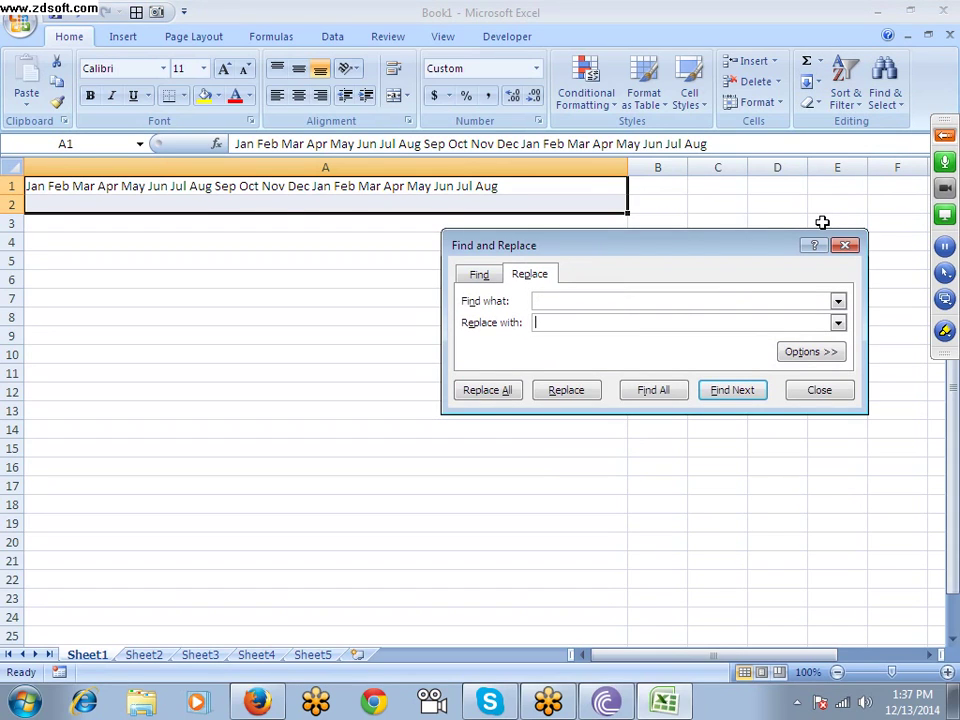
{"action": "left_click", "coordinate": [478, 396]}
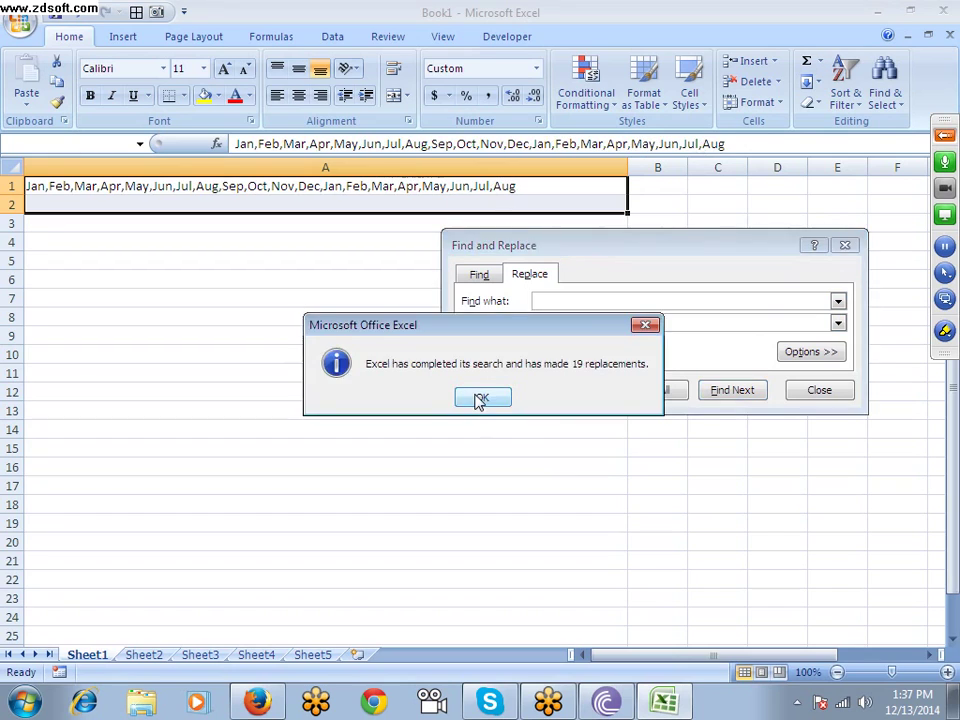
{"action": "left_click", "coordinate": [478, 398]}
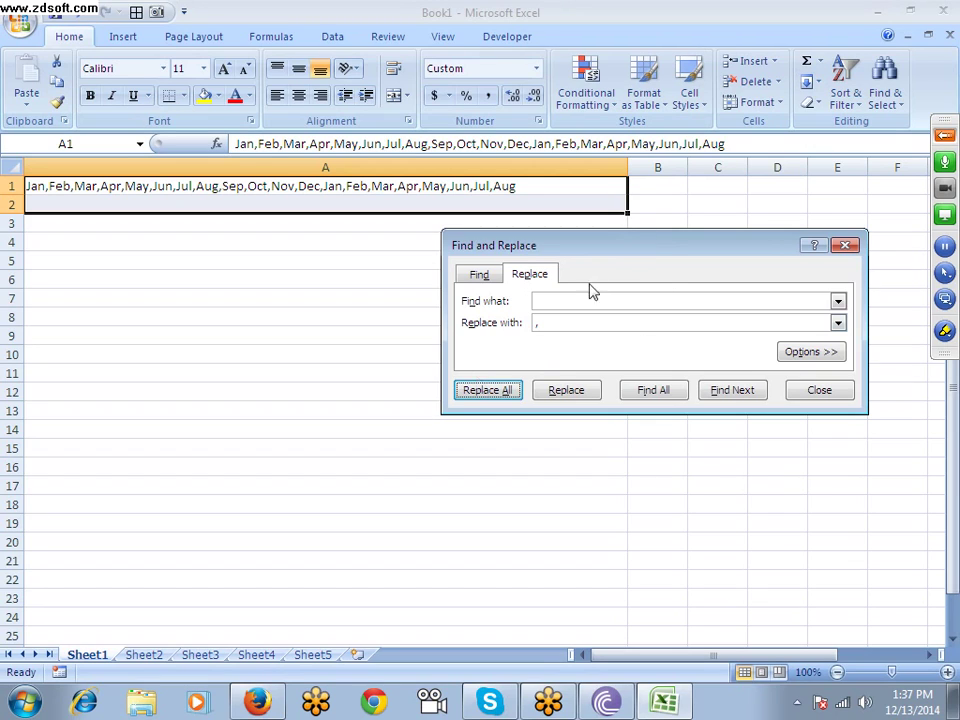
{"action": "left_click", "coordinate": [571, 303]}
{"action": "type", "text": ","}
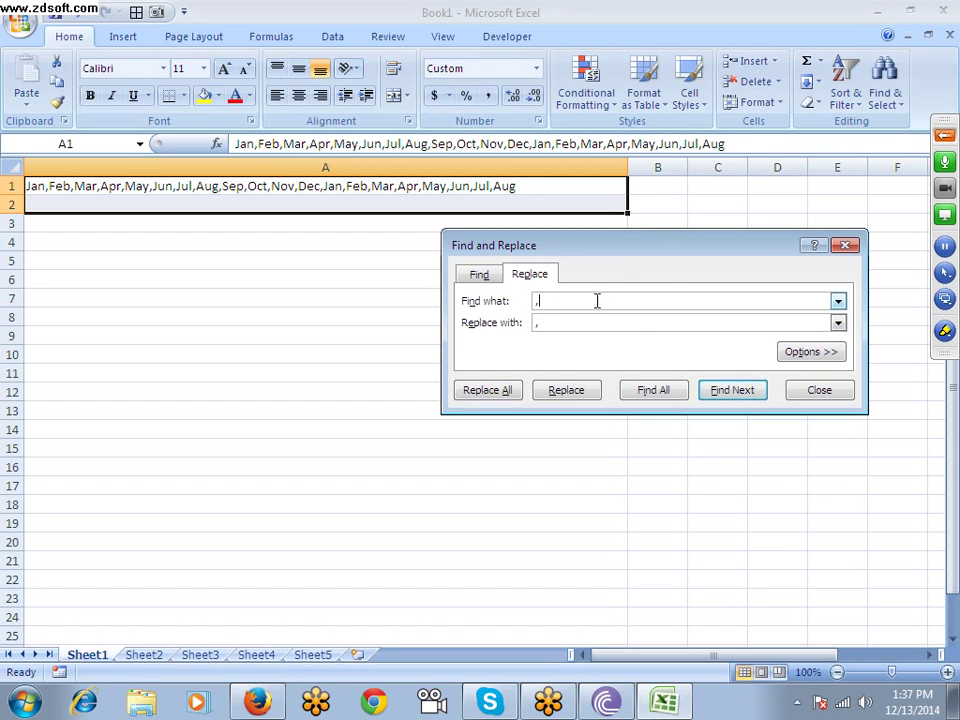
{"action": "left_click", "coordinate": [500, 392]}
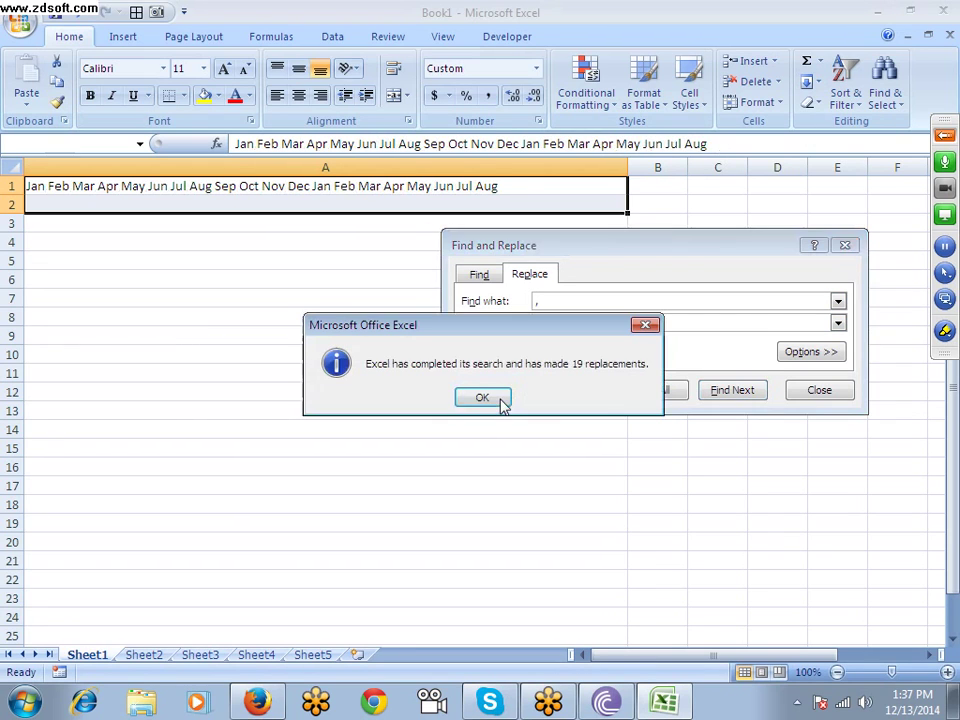
{"action": "left_click", "coordinate": [489, 402]}
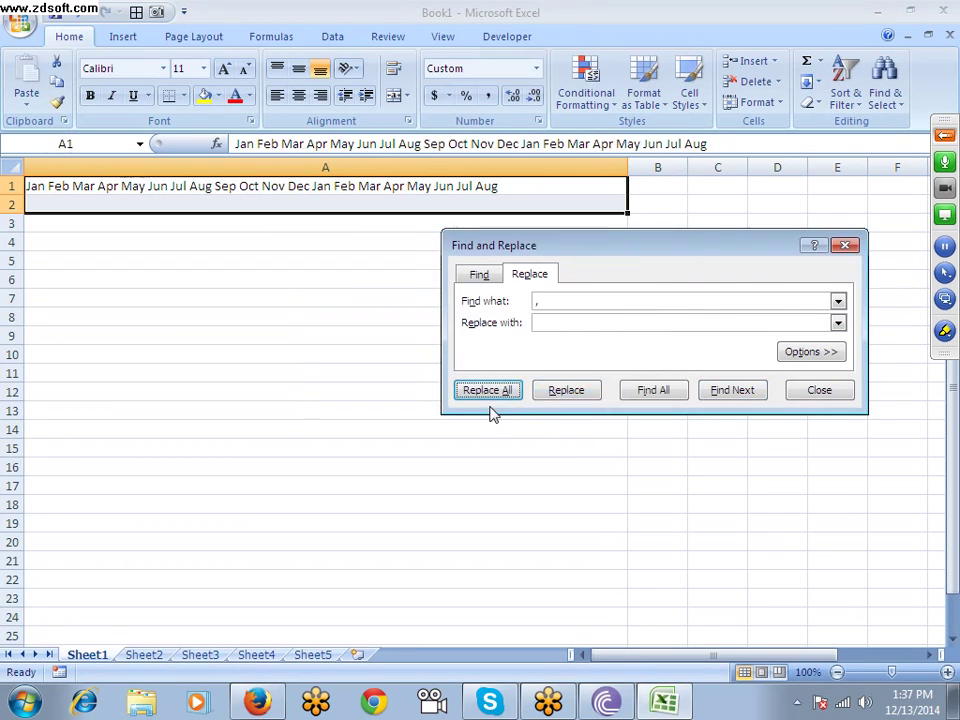
{"action": "left_click", "coordinate": [816, 396]}
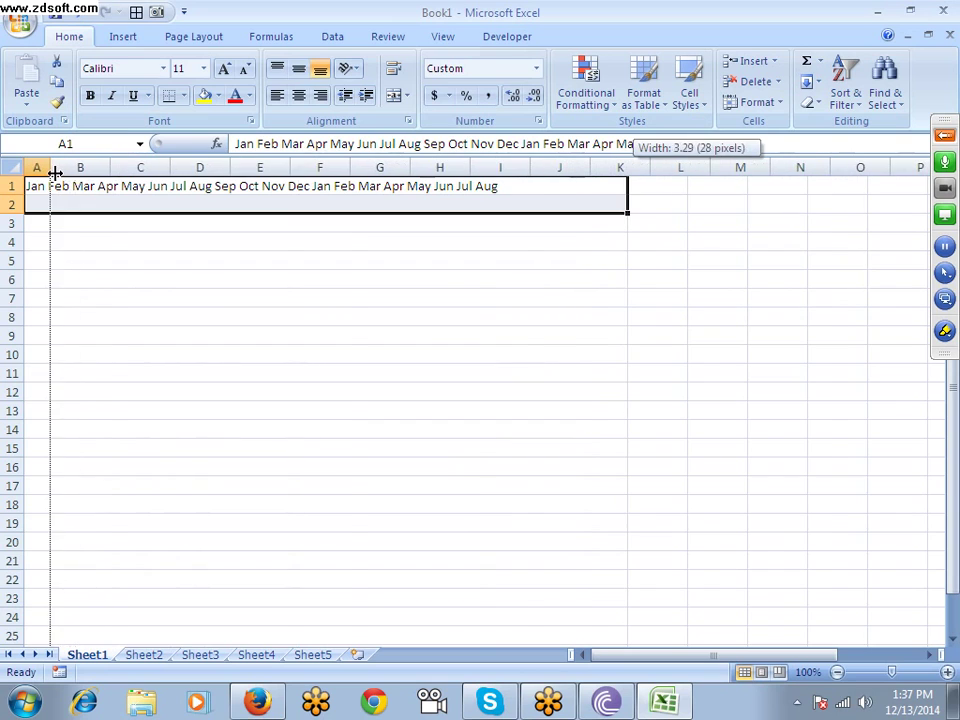
Step: Narrow column A and Fill Justify the line back into one month per cell, A1:A20
{"action": "left_click_drag", "start_coordinate": [80, 173], "coordinate": [50, 173]}
{"action": "left_click", "coordinate": [818, 82]}
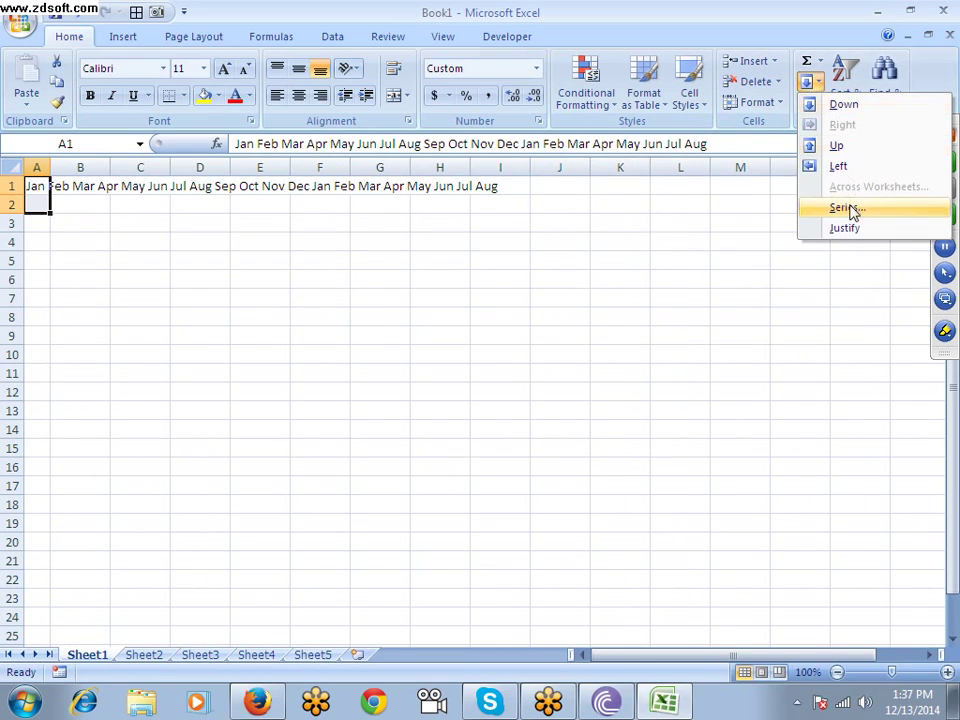
{"action": "left_click", "coordinate": [848, 210]}
{"action": "key", "text": "Escape"}
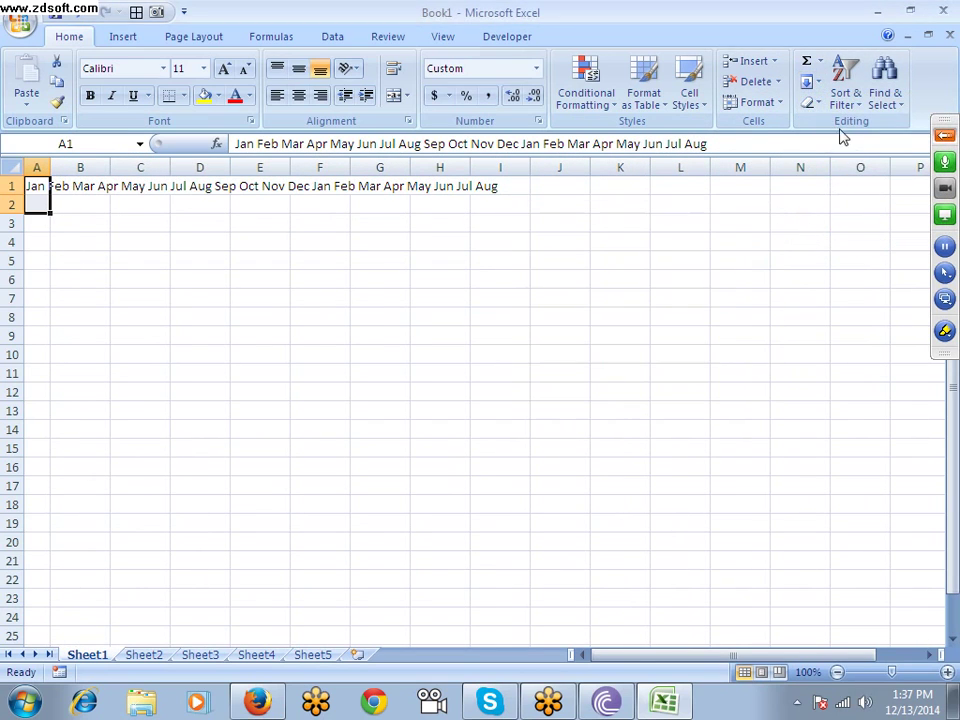
{"action": "left_click", "coordinate": [815, 82]}
{"action": "left_click", "coordinate": [845, 228]}
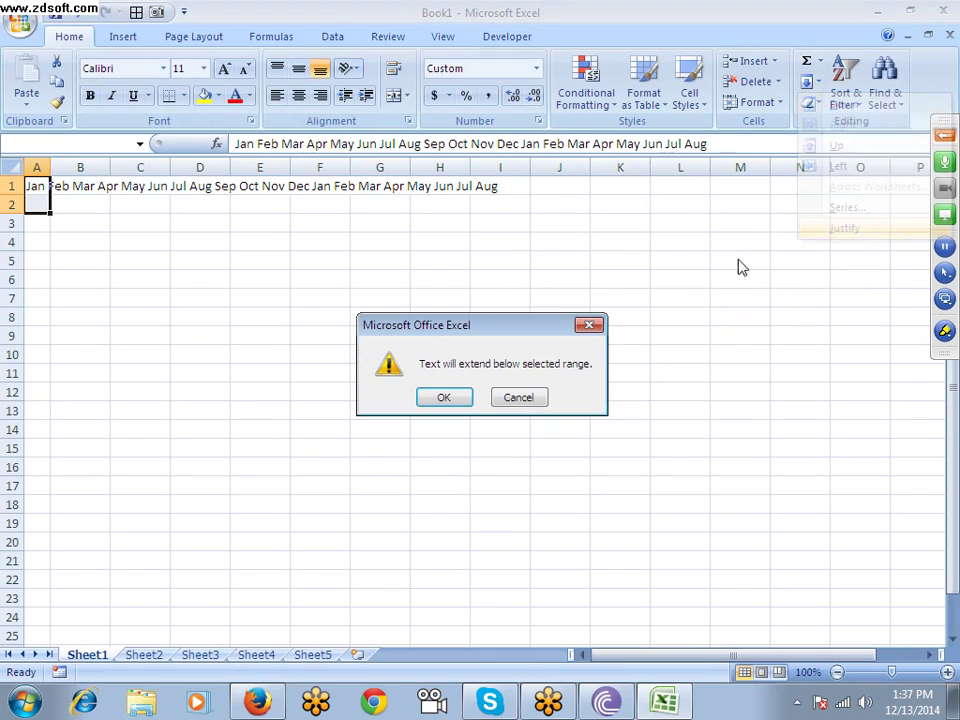
{"action": "left_click", "coordinate": [448, 395]}
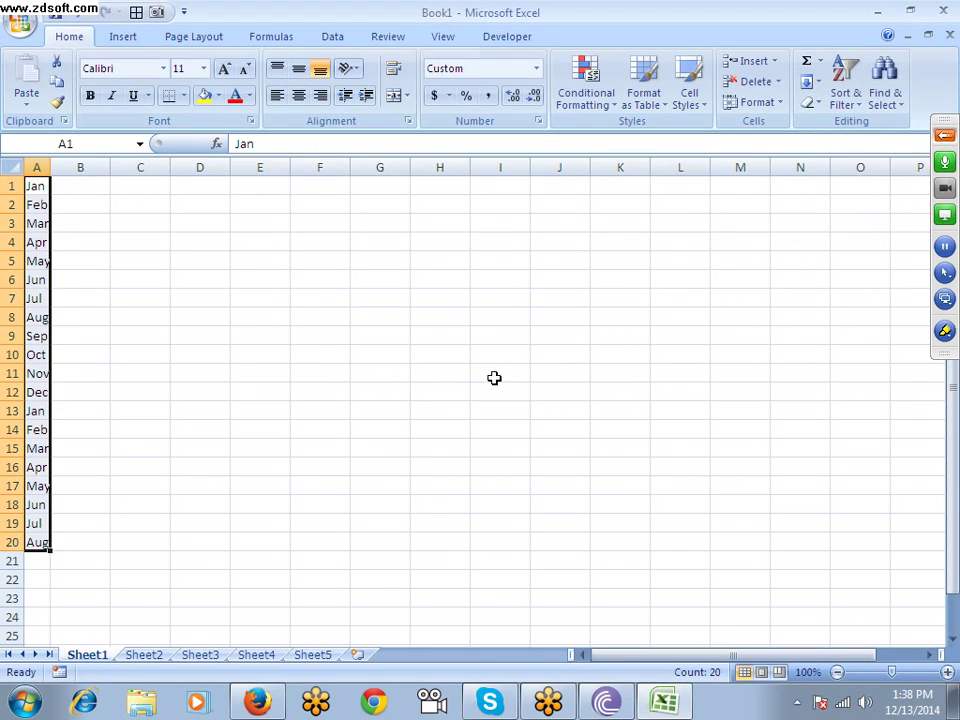
Step: Look at Sheet2 and Sheet3, insert a new worksheet Sheet6, then return to Sheet1
{"action": "left_click", "coordinate": [150, 655]}
{"action": "left_click", "coordinate": [202, 655]}
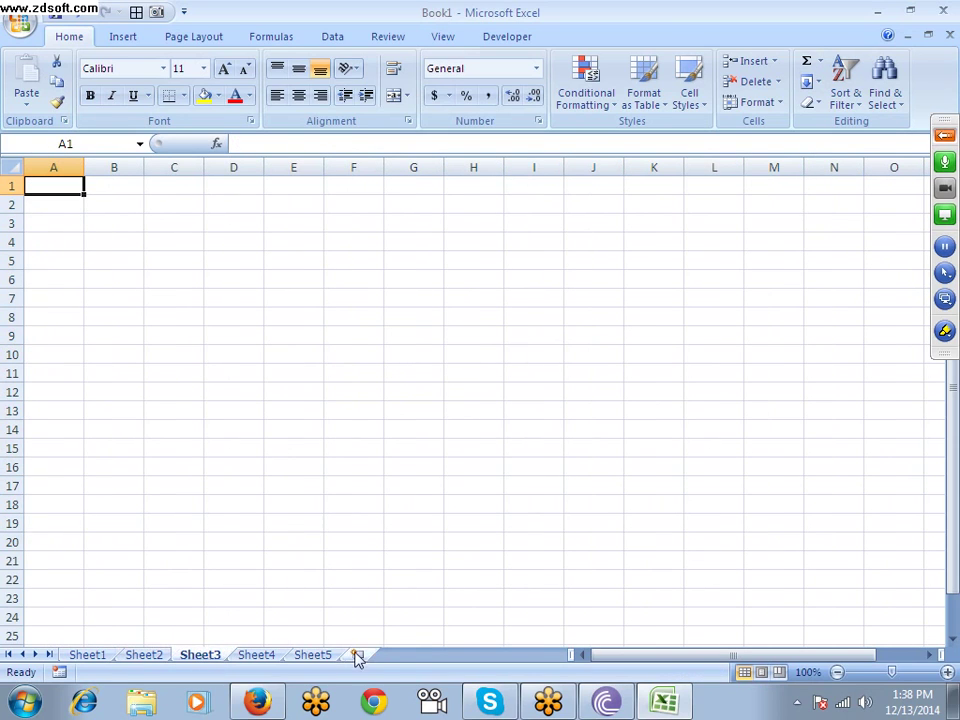
{"action": "left_click", "coordinate": [357, 655]}
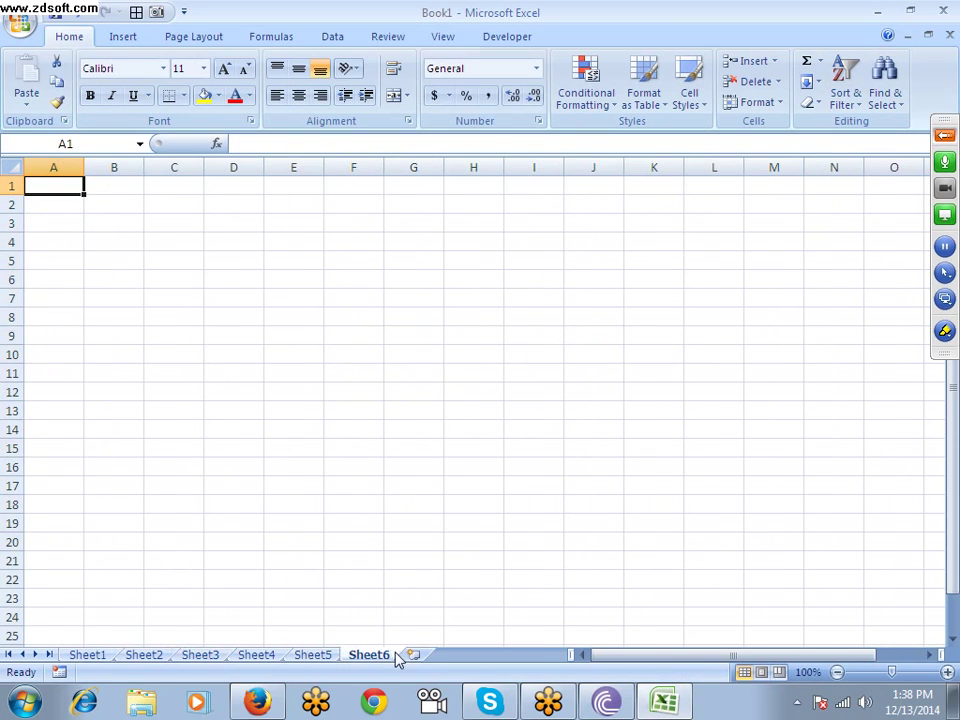
{"action": "left_click", "coordinate": [95, 655]}
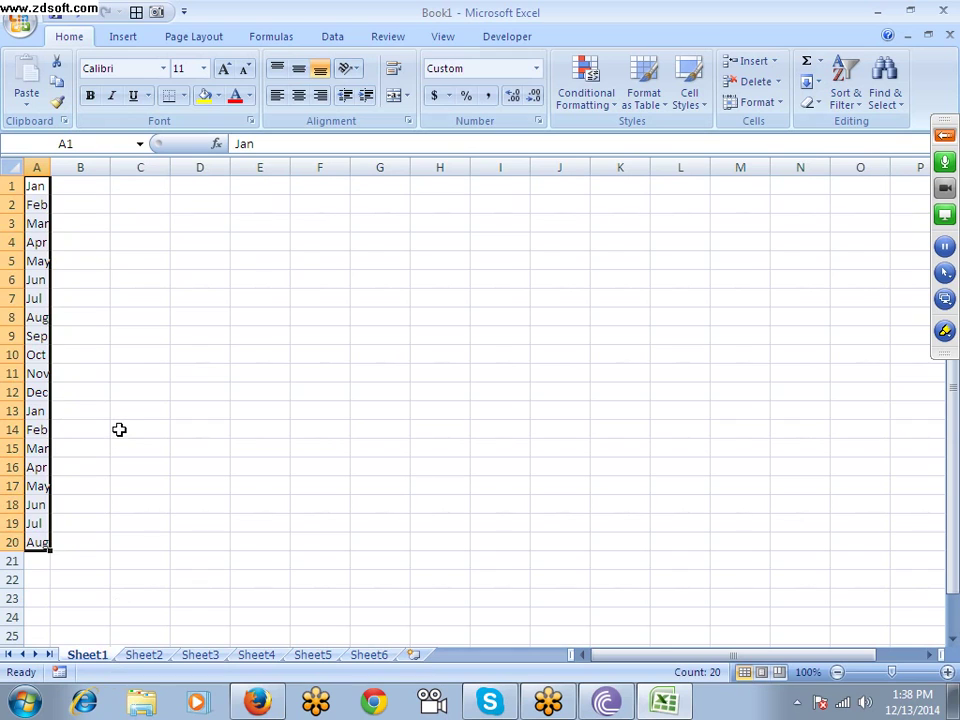
Step: Enter the label Date in C1 and =TODAY() in D1, showing 12/13/2014
{"action": "left_click", "coordinate": [153, 187]}
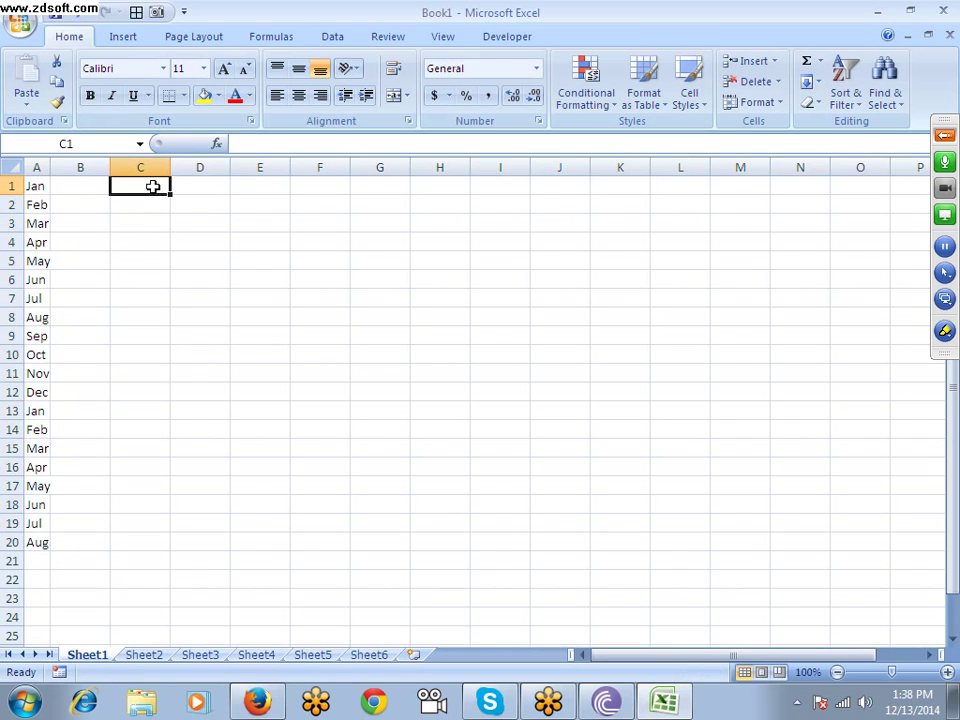
{"action": "type", "text": "DAte"}
{"action": "key", "text": "Tab"}
{"action": "type", "text": "="}
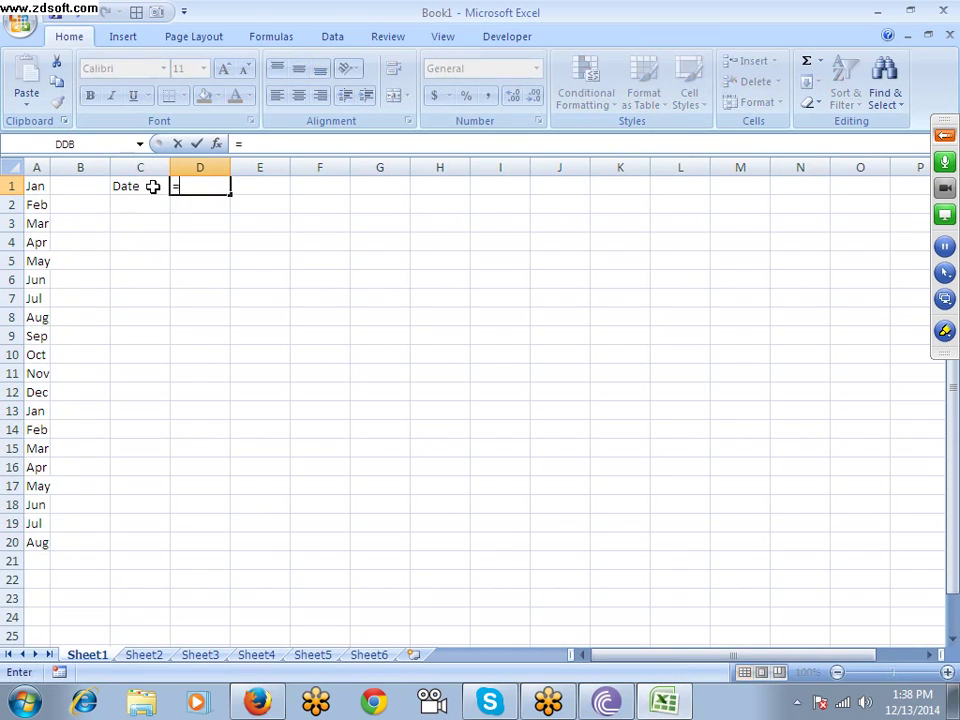
{"action": "type", "text": "to"}
{"action": "key", "text": "Tab"}
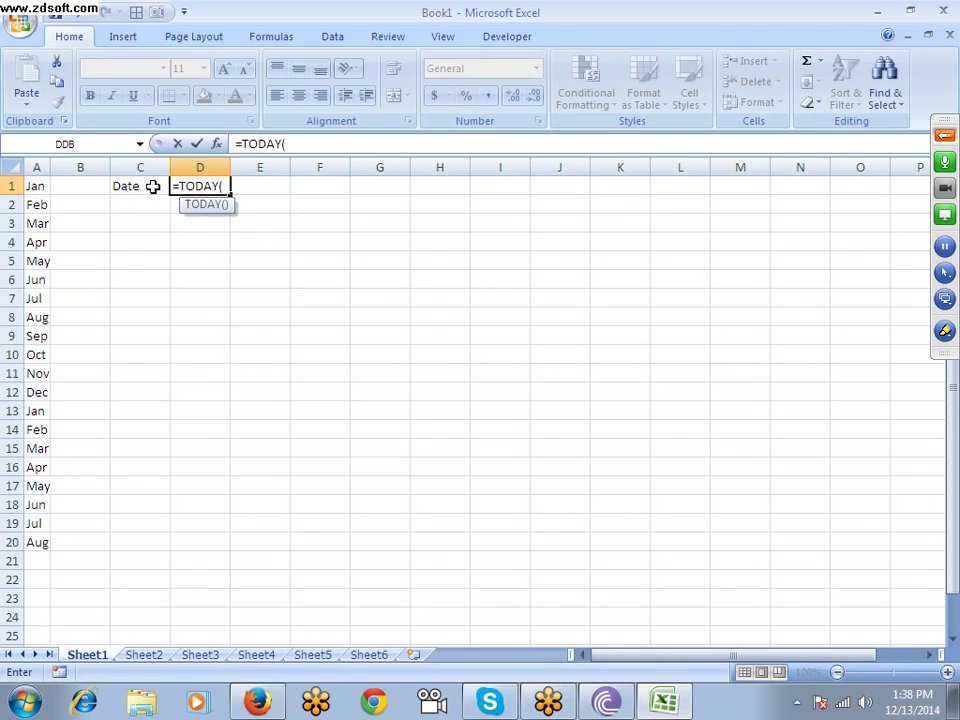
{"action": "key", "text": "Return"}
Step: Copy the Date label and date in C1:D1, then switch to Sheet2
{"action": "left_click_drag", "start_coordinate": [148, 188], "coordinate": [203, 195]}
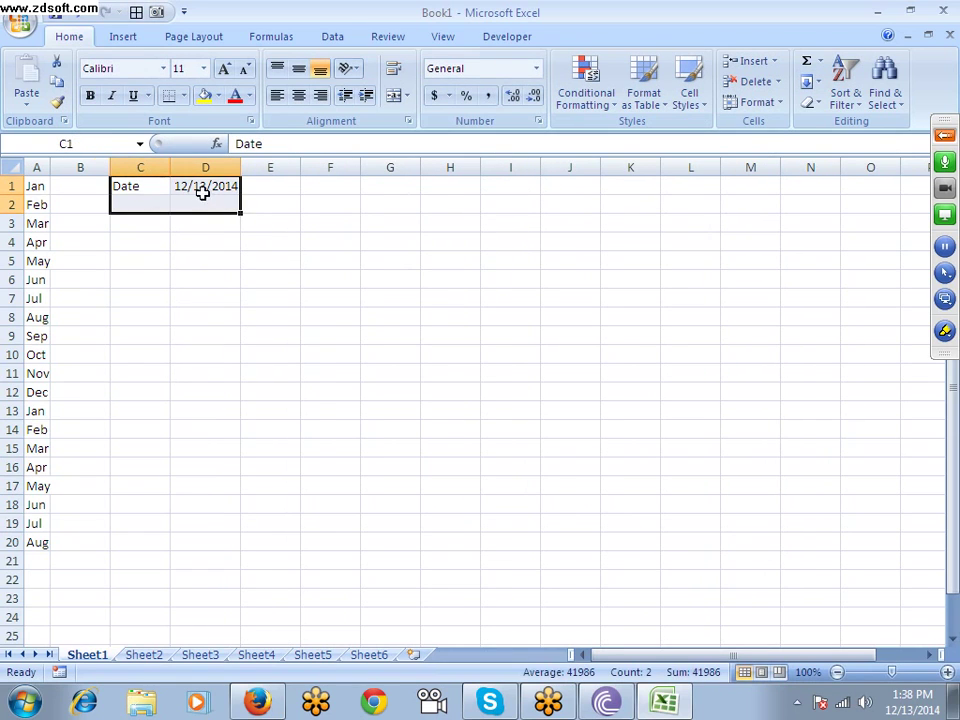
{"action": "left_click", "coordinate": [229, 438]}
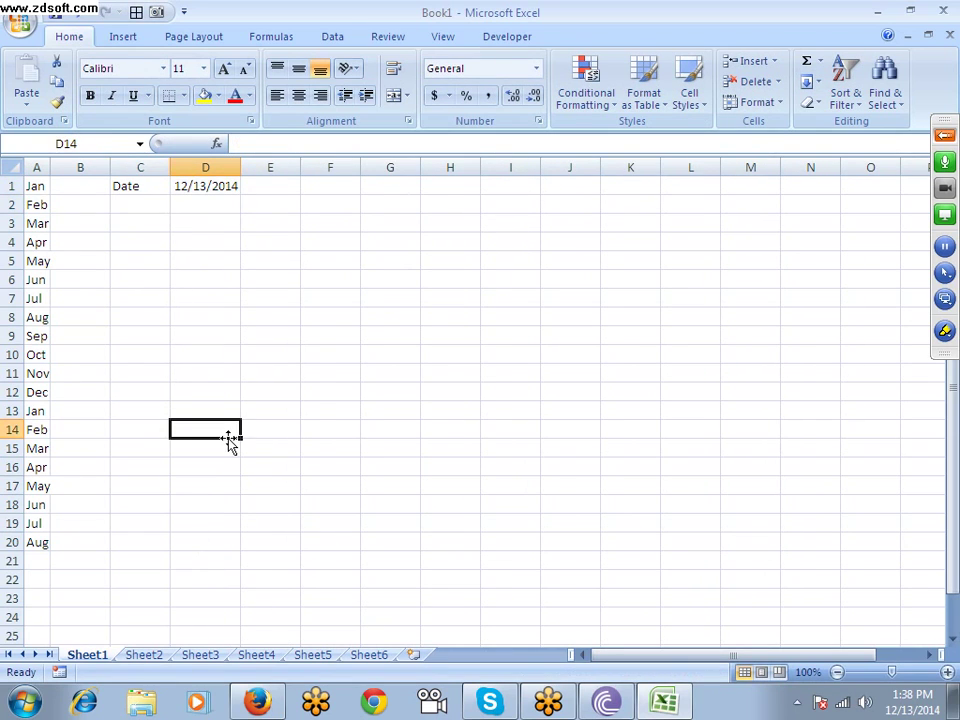
{"action": "left_click_drag", "start_coordinate": [140, 186], "coordinate": [204, 186]}
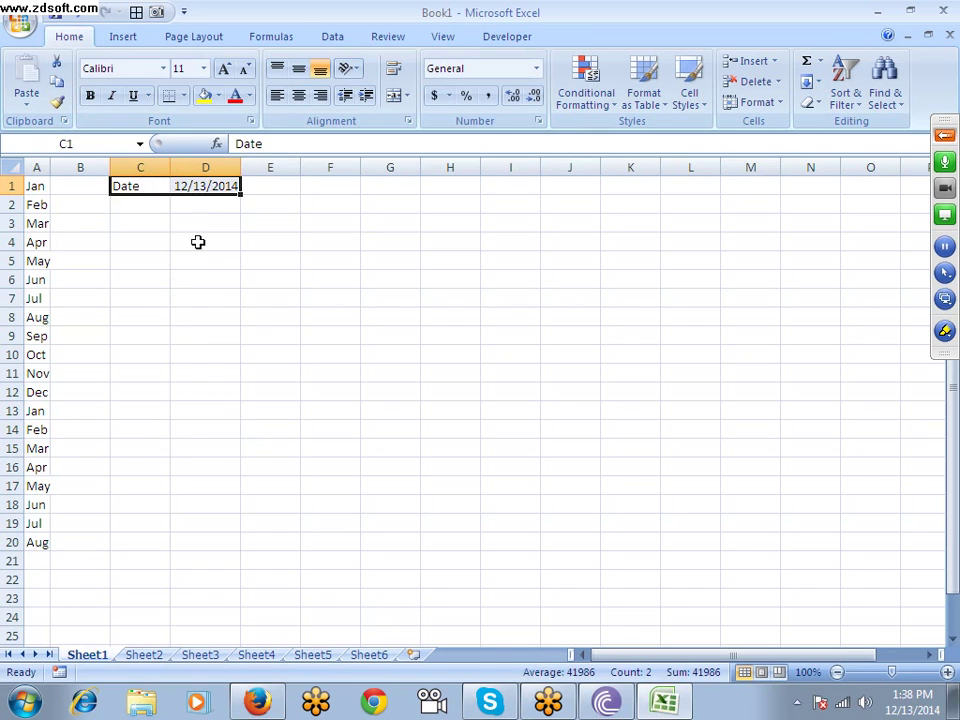
{"action": "key", "text": "ctrl+c"}
{"action": "left_click", "coordinate": [141, 654]}
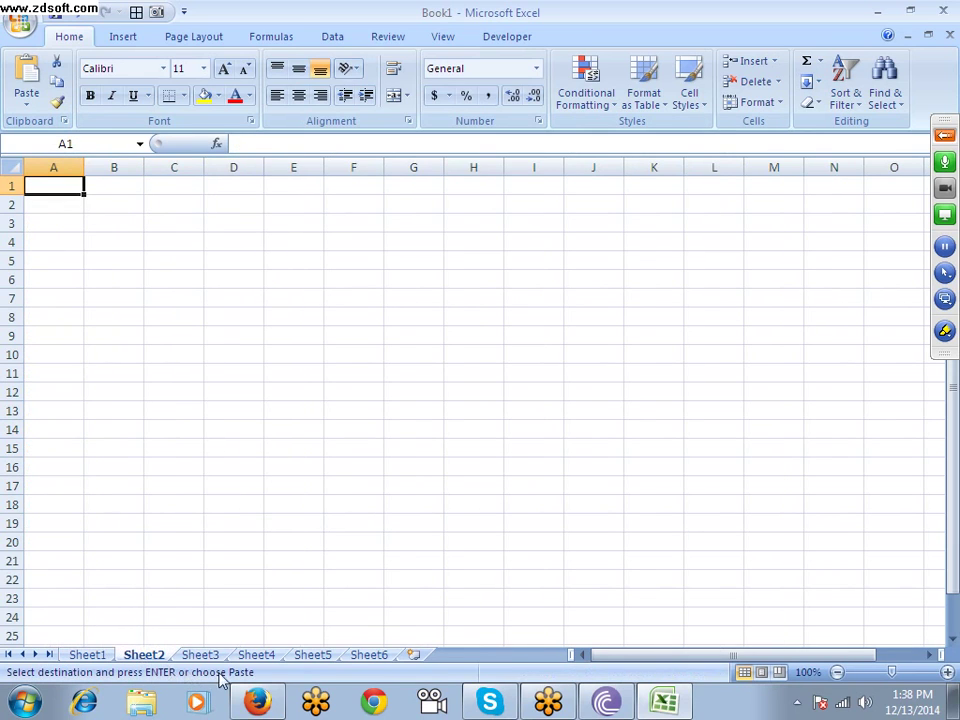
Step: Group Sheet2 through Sheet6, paste Date and 12/13/2014 into A1:B1, and autofit column B
{"action": "left_click", "coordinate": [371, 658], "text": "shift"}
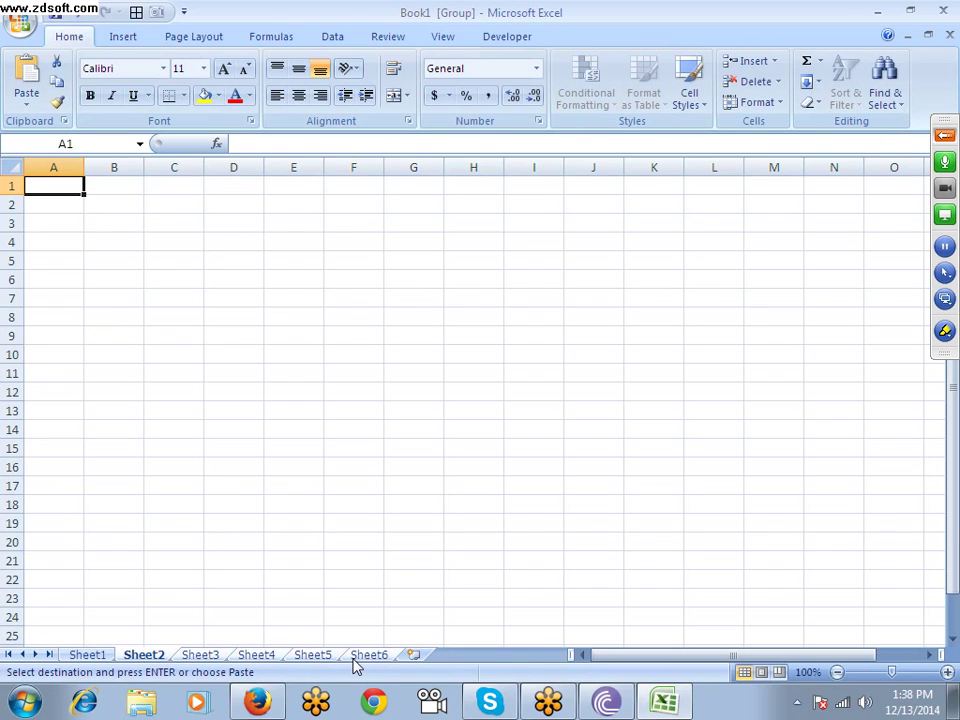
{"action": "key", "text": "ctrl+v"}
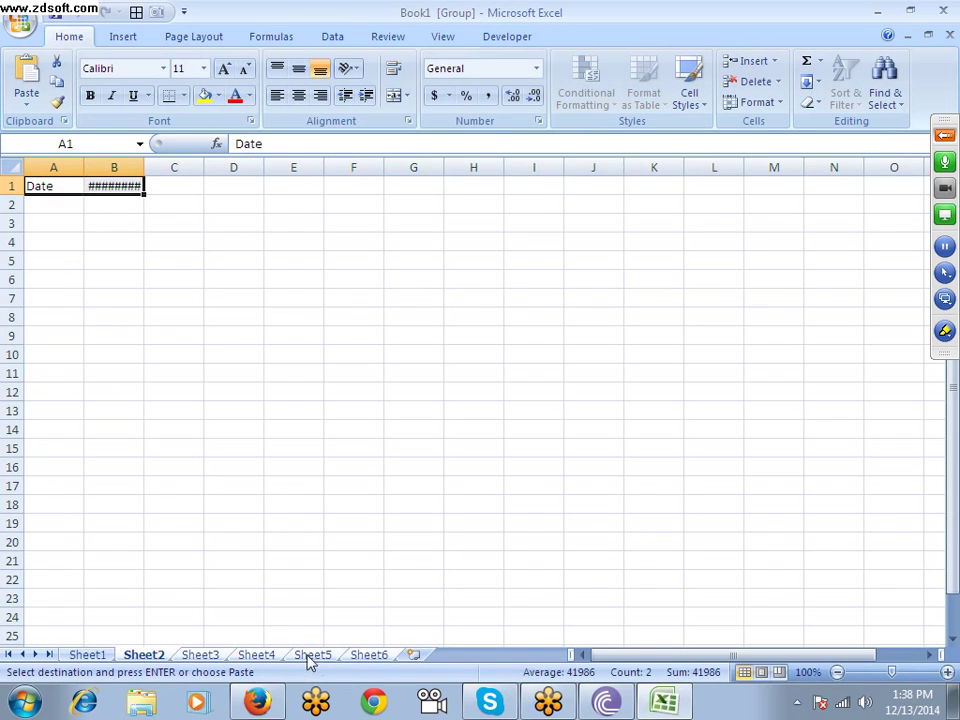
{"action": "left_click", "coordinate": [190, 373]}
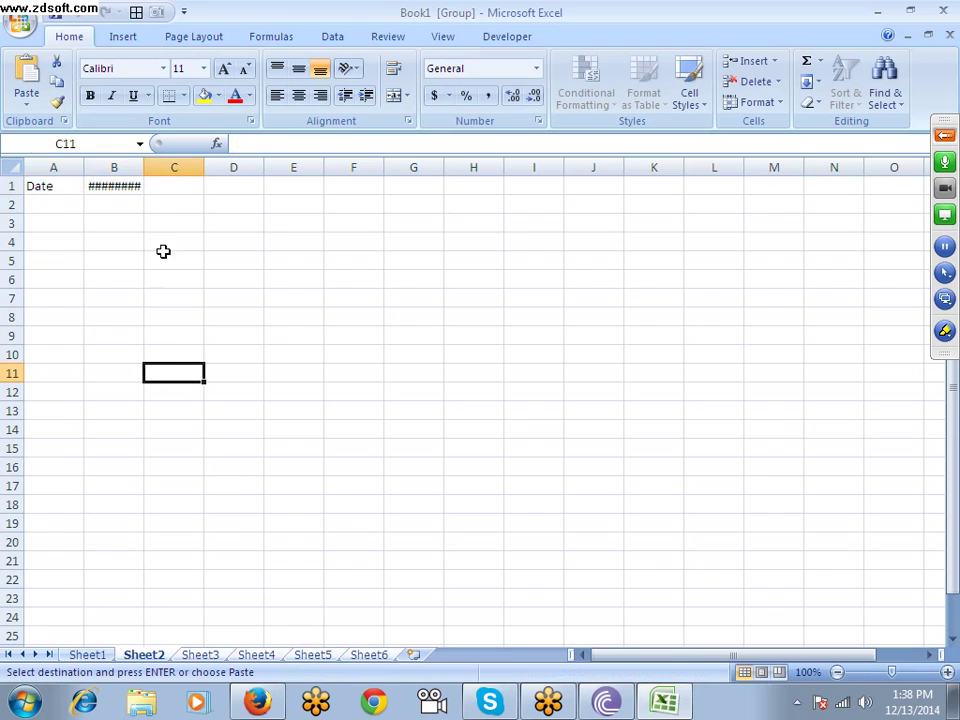
{"action": "double_click", "coordinate": [144, 167]}
{"action": "left_click", "coordinate": [205, 645]}
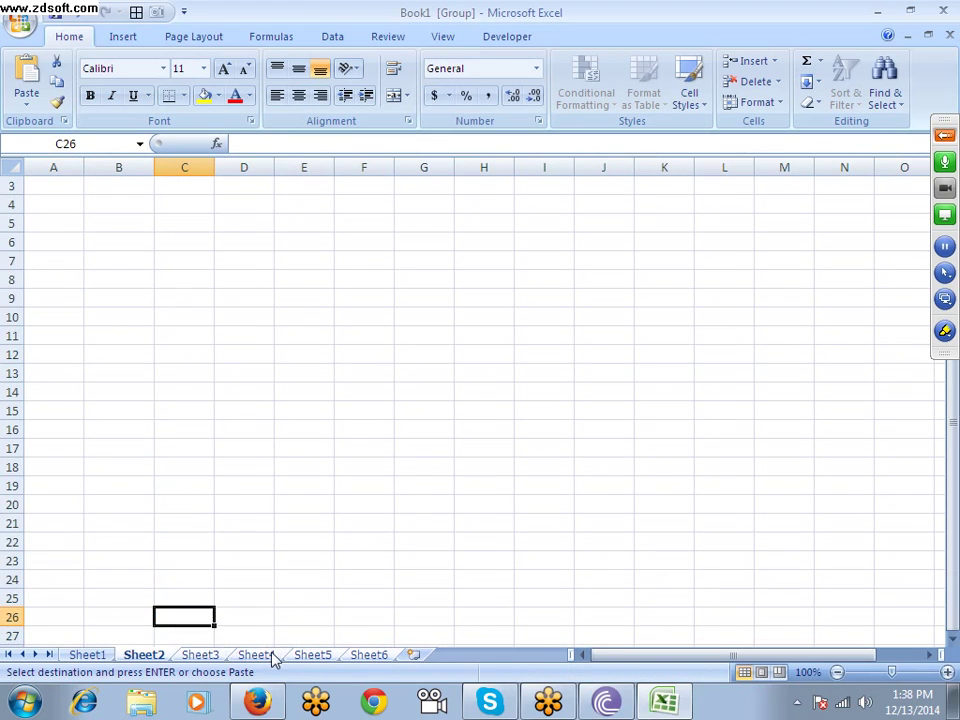
Step: Check the pasted date on Sheets 2 through 6, then return to Sheet1 to ungroup
{"action": "key", "text": "ctrl+Page_Down"}
{"action": "key", "text": "ctrl+Page_Down"}
{"action": "key", "text": "ctrl+Page_Down"}
{"action": "left_click", "coordinate": [348, 658]}
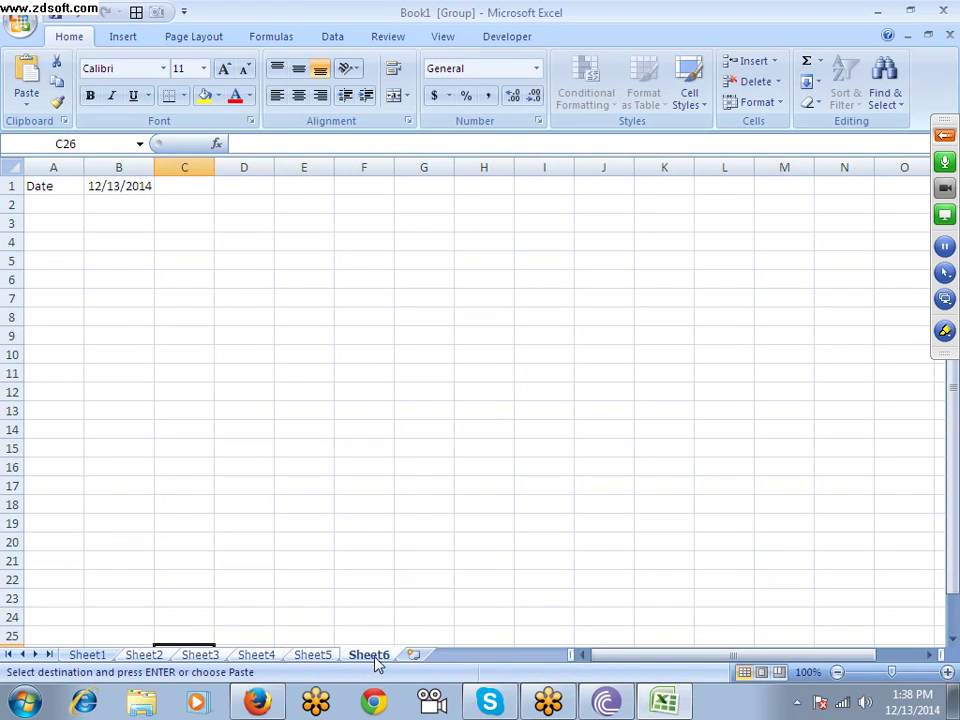
{"action": "left_click", "coordinate": [317, 658]}
{"action": "left_click", "coordinate": [281, 658]}
{"action": "left_click", "coordinate": [200, 658]}
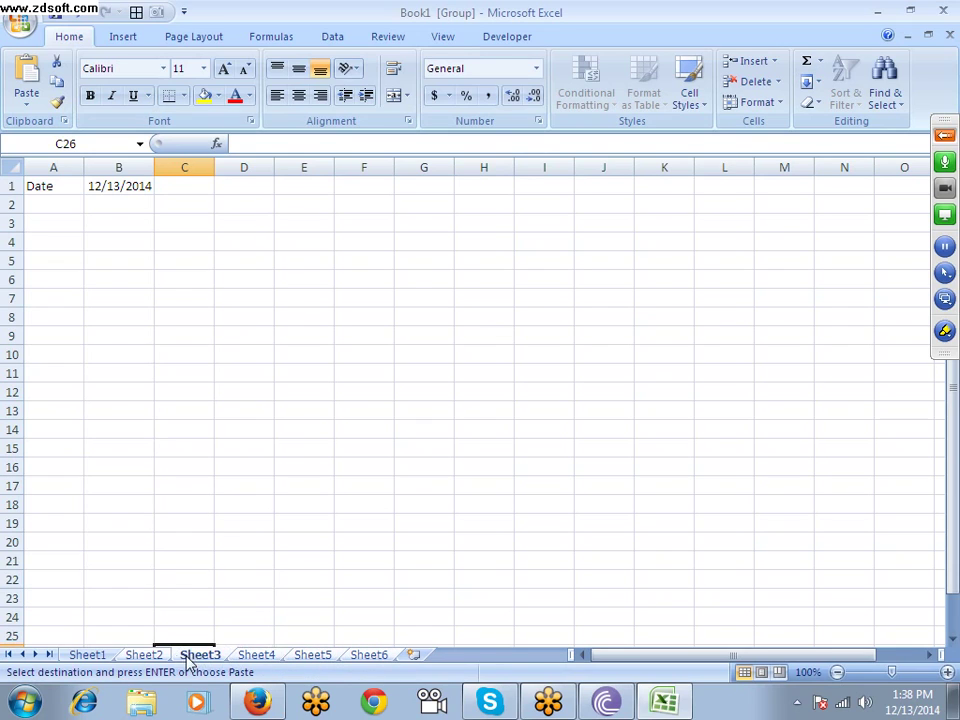
{"action": "left_click", "coordinate": [145, 658]}
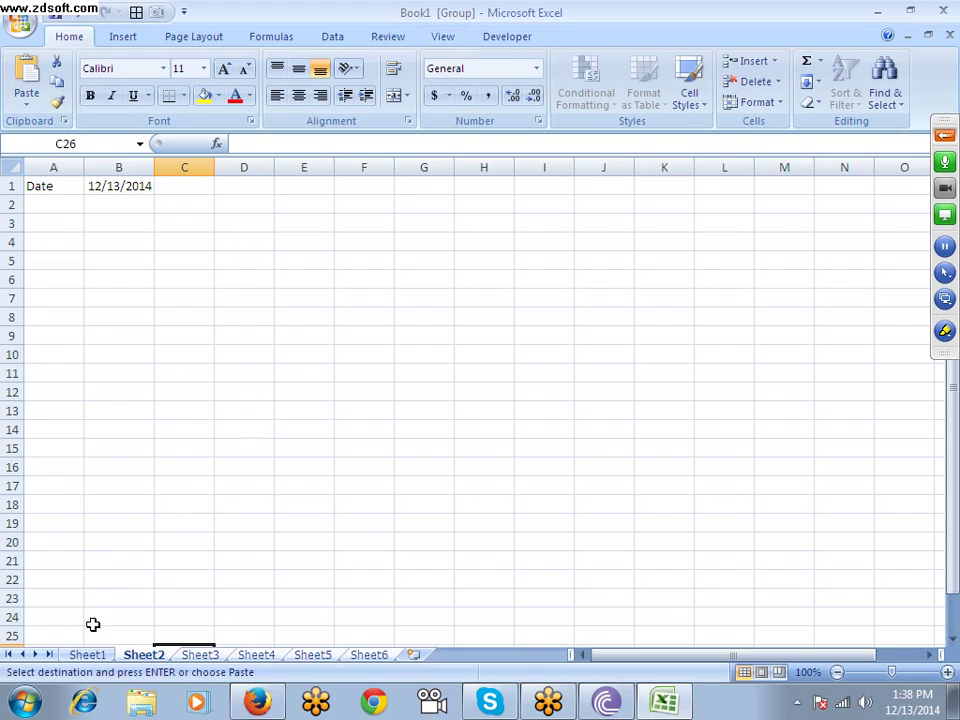
{"action": "left_click", "coordinate": [86, 655]}
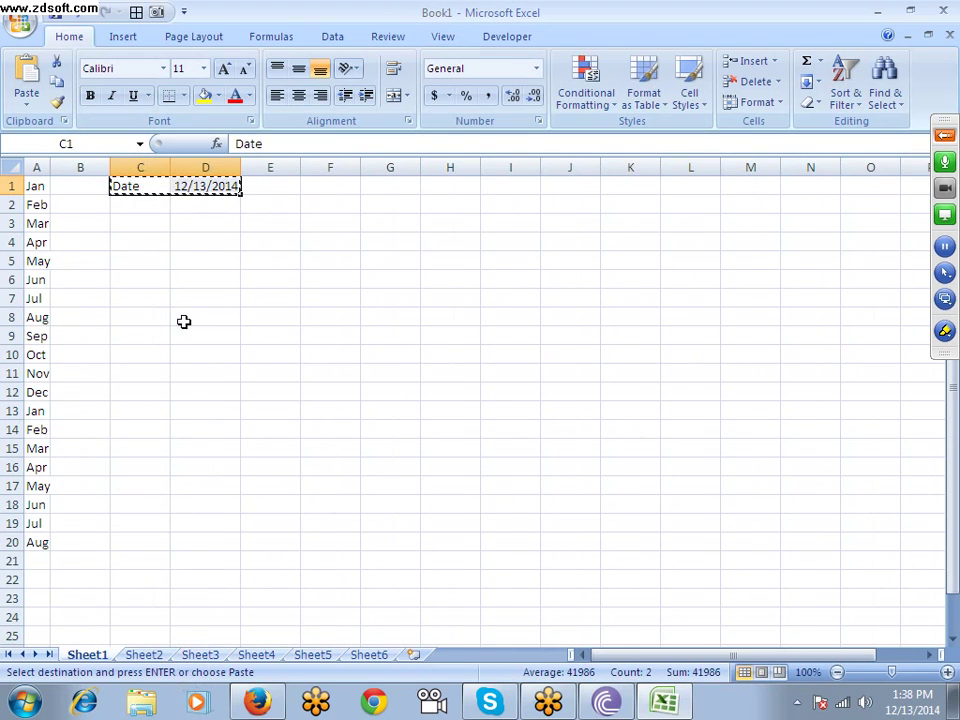
Step: Regroup Sheet2 through Sheet6, then go back to Sheet1 and select an empty cell
{"action": "left_click", "coordinate": [146, 656]}
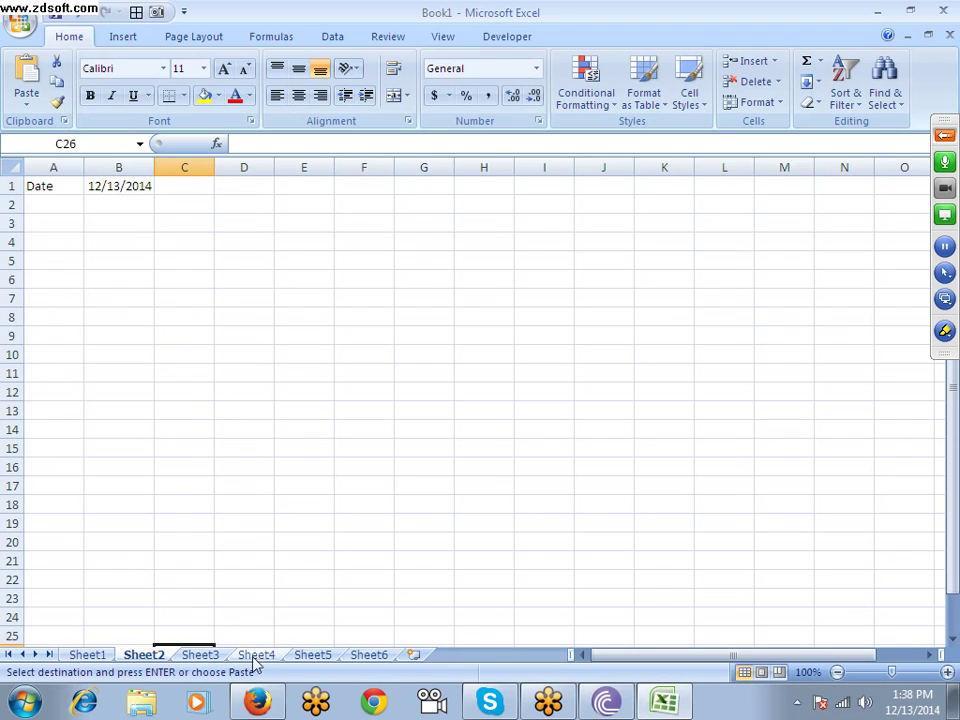
{"action": "left_click", "coordinate": [369, 655], "text": "shift"}
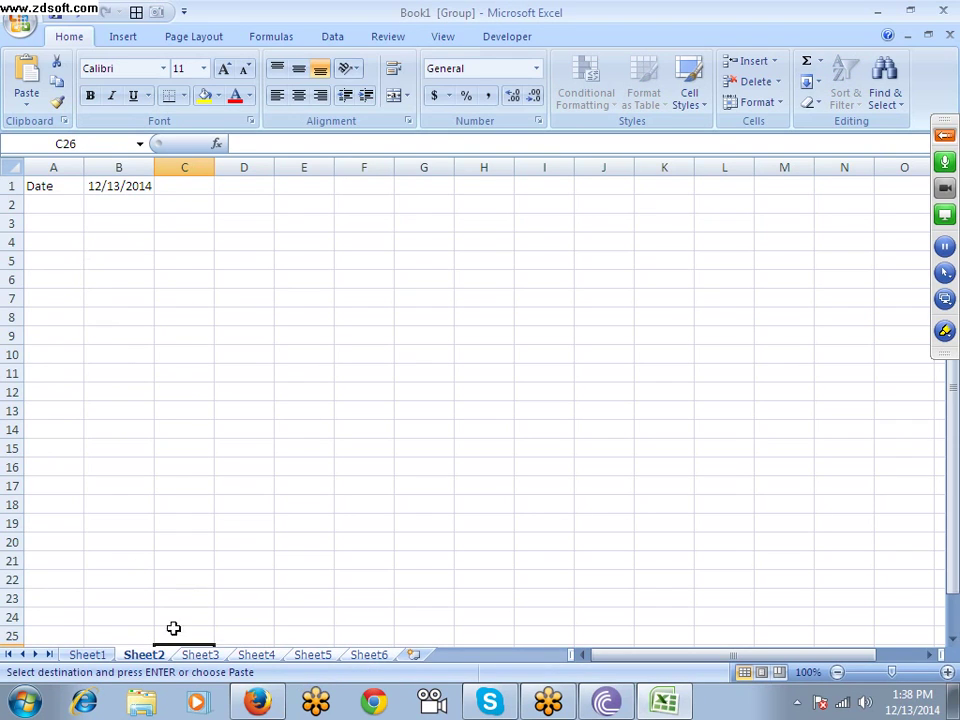
{"action": "left_click", "coordinate": [87, 655]}
{"action": "left_click", "coordinate": [216, 259]}
Step: Cancel the pending copy and abandon a formula started in E1
{"action": "key", "text": "Escape"}
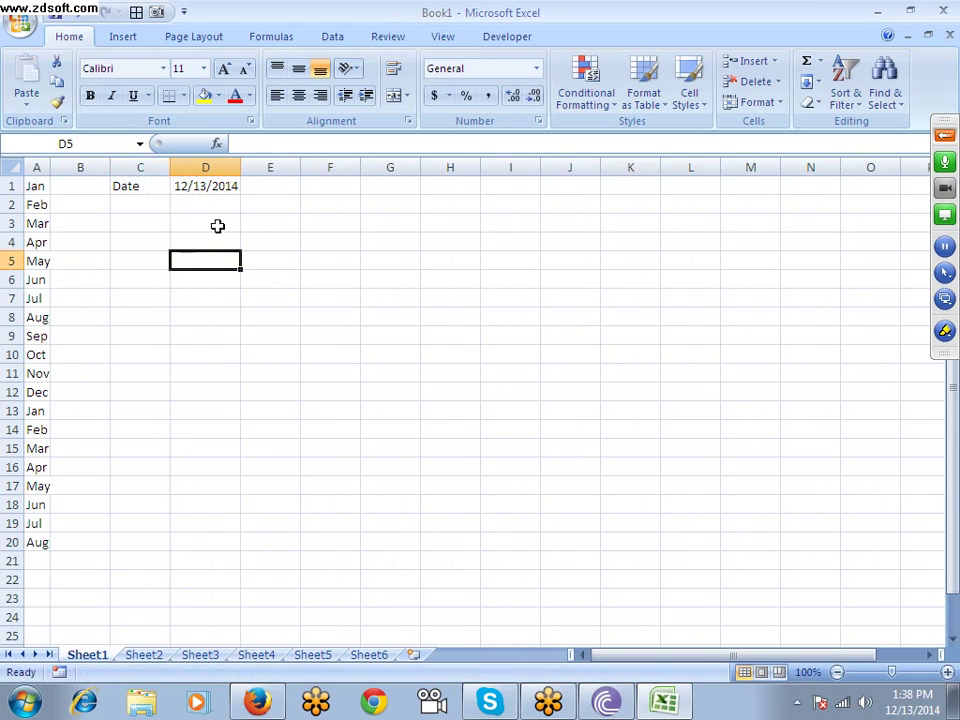
{"action": "left_click", "coordinate": [214, 222]}
{"action": "left_click", "coordinate": [275, 186]}
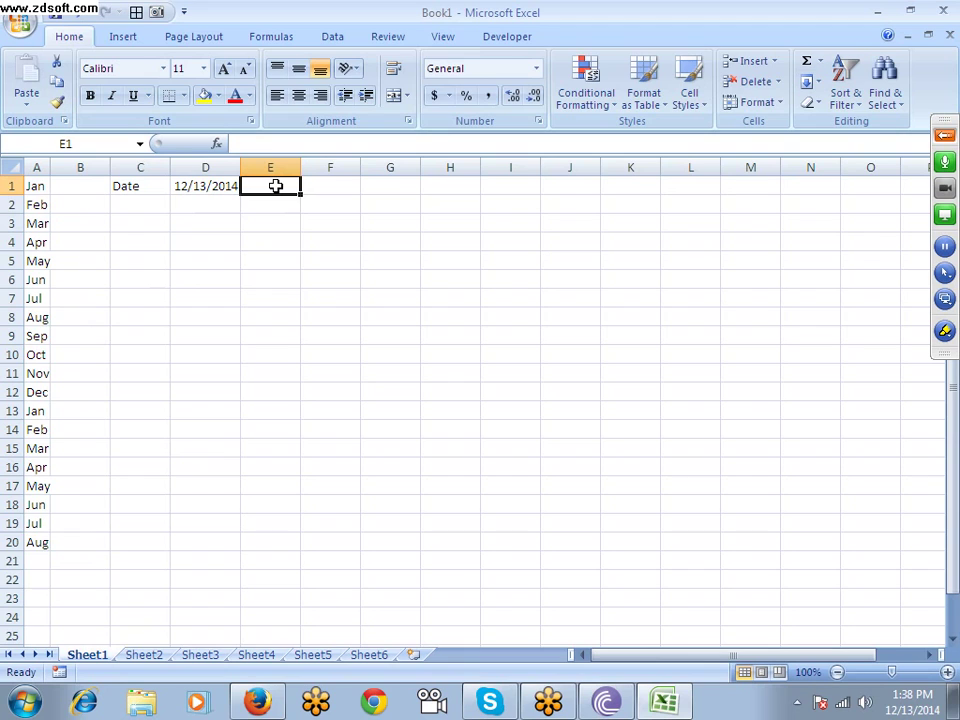
{"action": "type", "text": "="}
{"action": "key", "text": "Escape"}
Step: Enter Time in C2 and the current time 1:39 PM in D2, replacing a mistaken date
{"action": "key", "text": "Down"}
{"action": "key", "text": "Left"}
{"action": "key", "text": "Left"}
{"action": "type", "text": "Ti"}
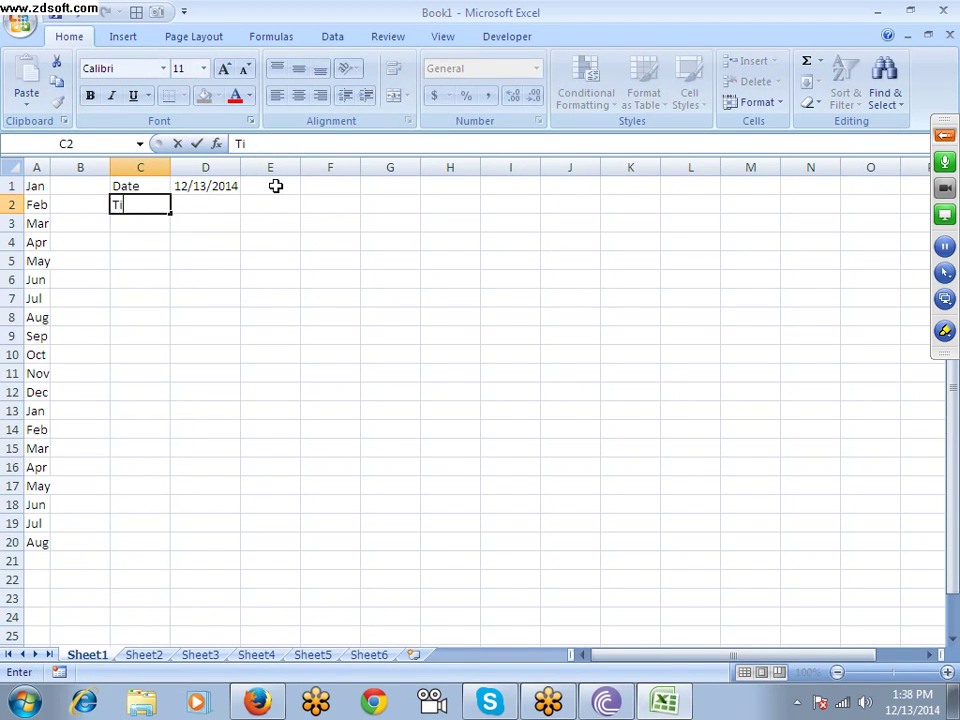
{"action": "type", "text": "me"}
{"action": "key", "text": "Tab"}
{"action": "key", "text": "ctrl+semicolon"}
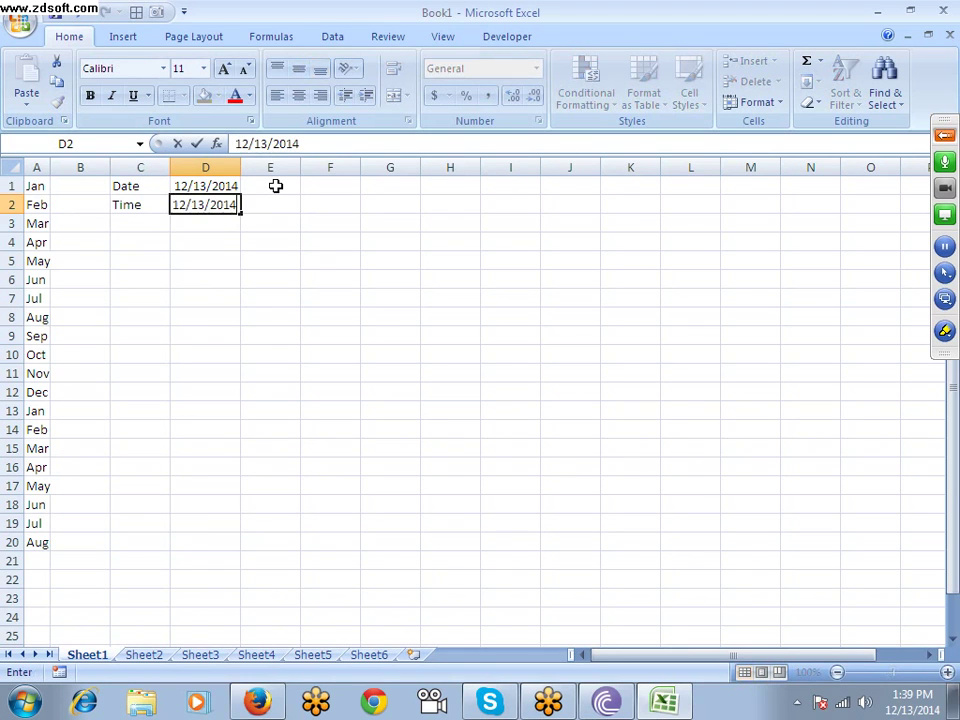
{"action": "key", "text": "Return"}
{"action": "key", "text": "Up"}
{"action": "key", "text": "Delete"}
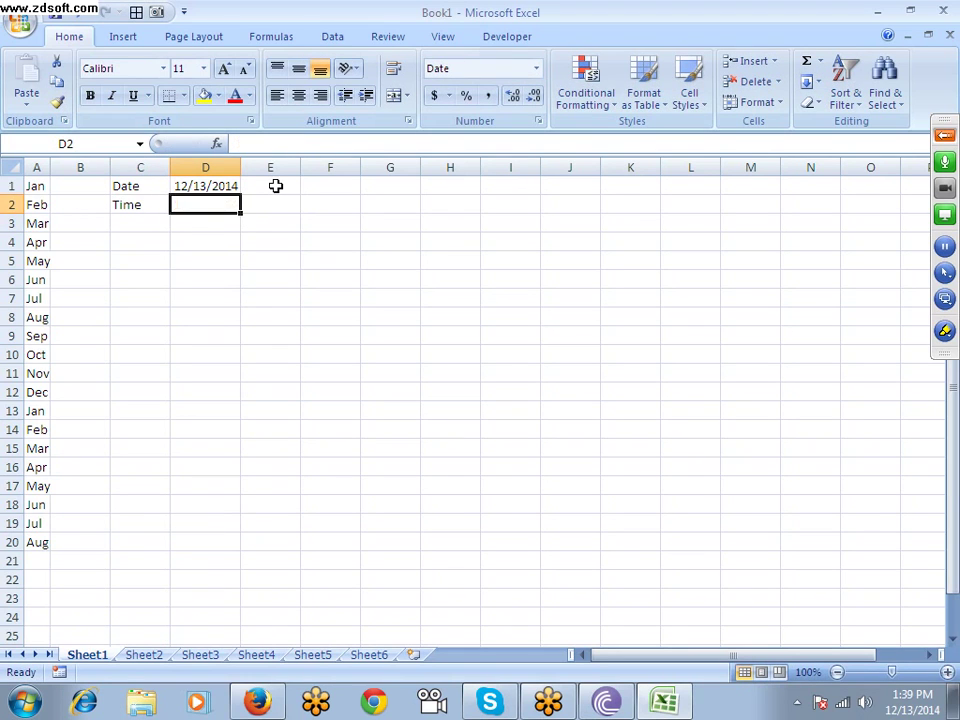
{"action": "key", "text": "ctrl+shift+semicolon"}
{"action": "key", "text": "Left"}
{"action": "key", "text": "shift+Right"}
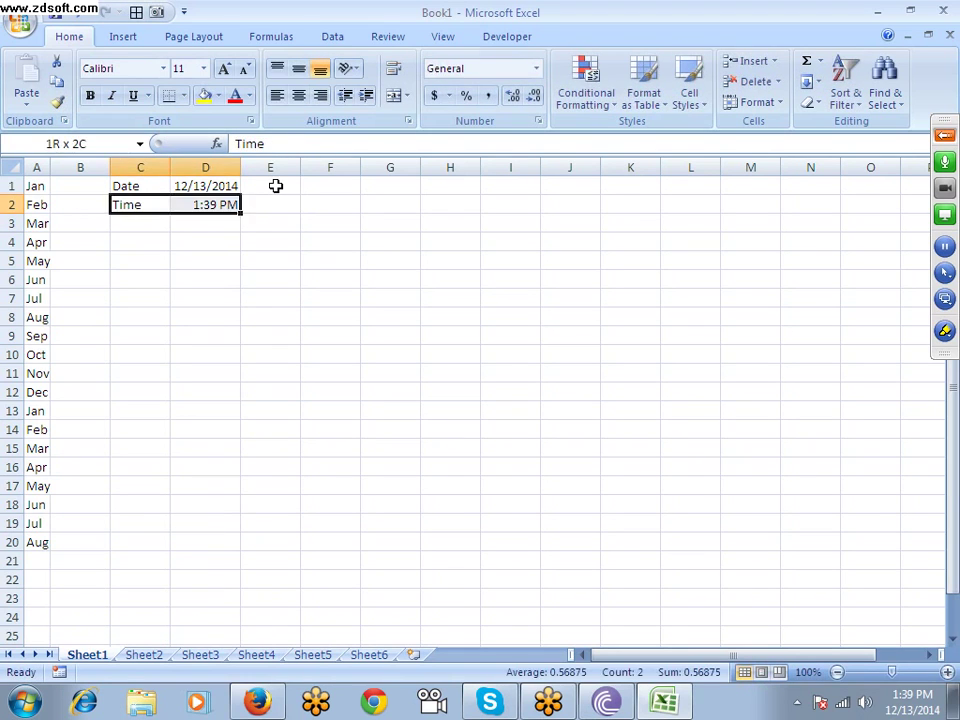
Step: Switch to Sheet2 and group it with the following sheets again
{"action": "left_click", "coordinate": [143, 655]}
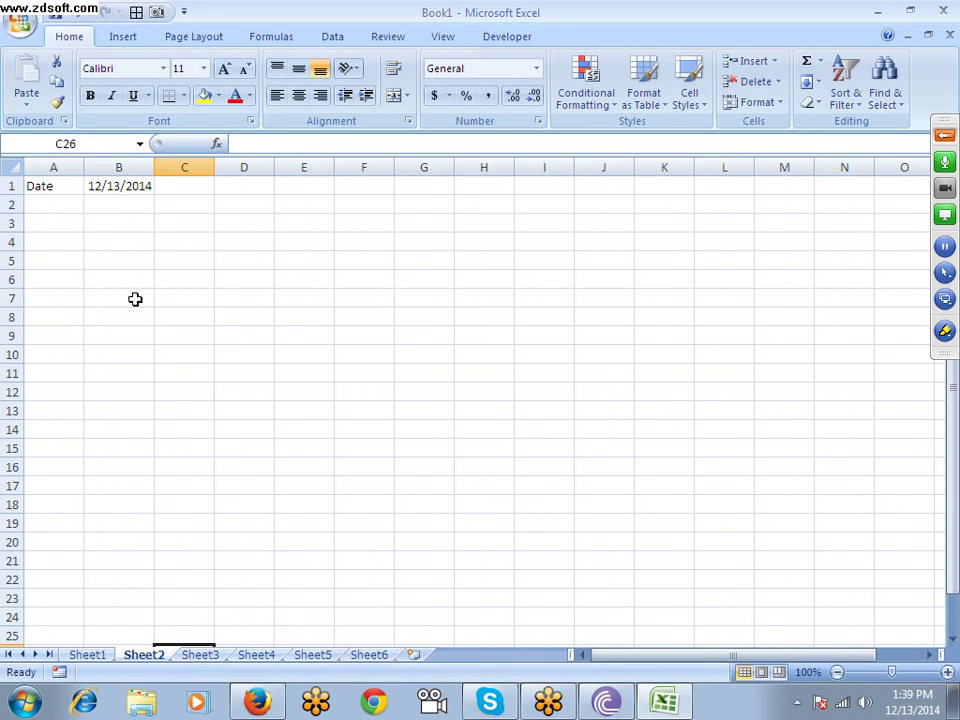
{"action": "left_click", "coordinate": [106, 203]}
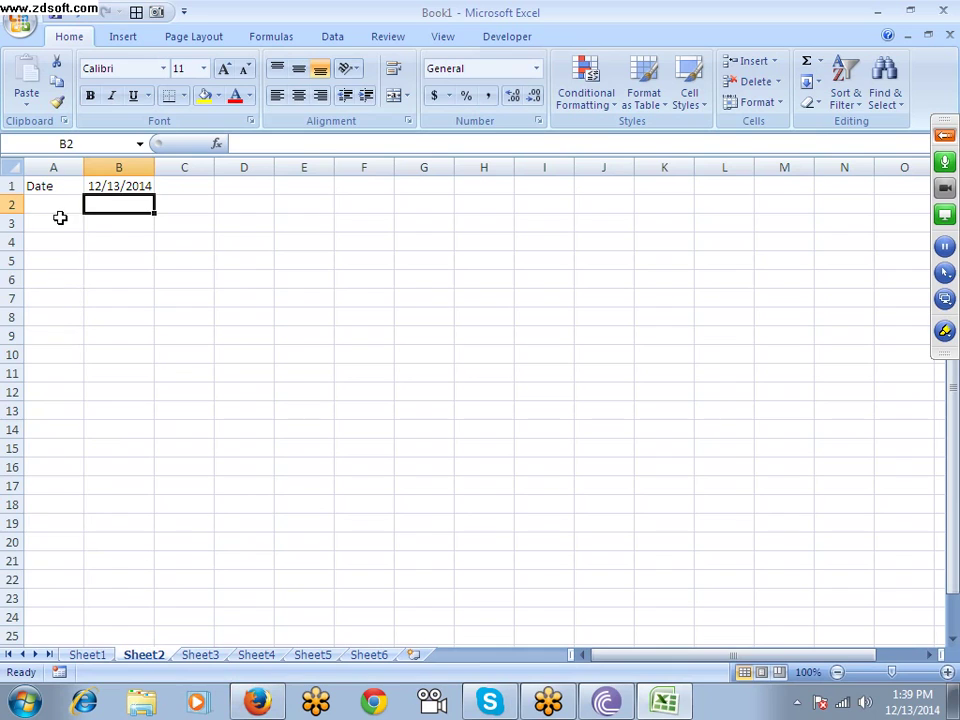
{"action": "left_click", "coordinate": [60, 220]}
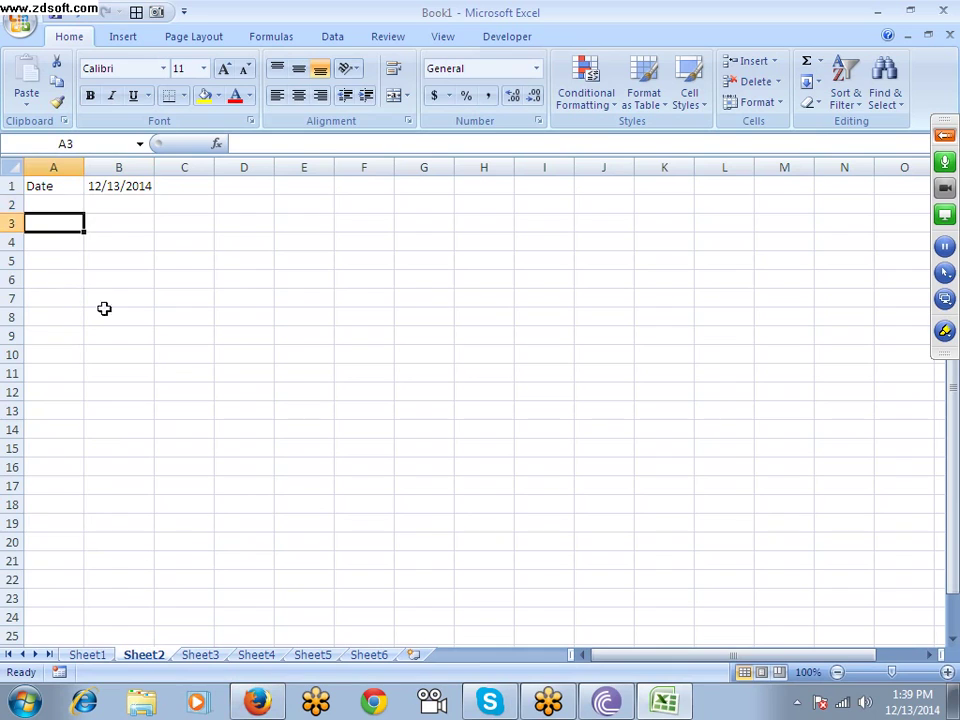
{"action": "left_click", "coordinate": [258, 656], "text": "shift"}
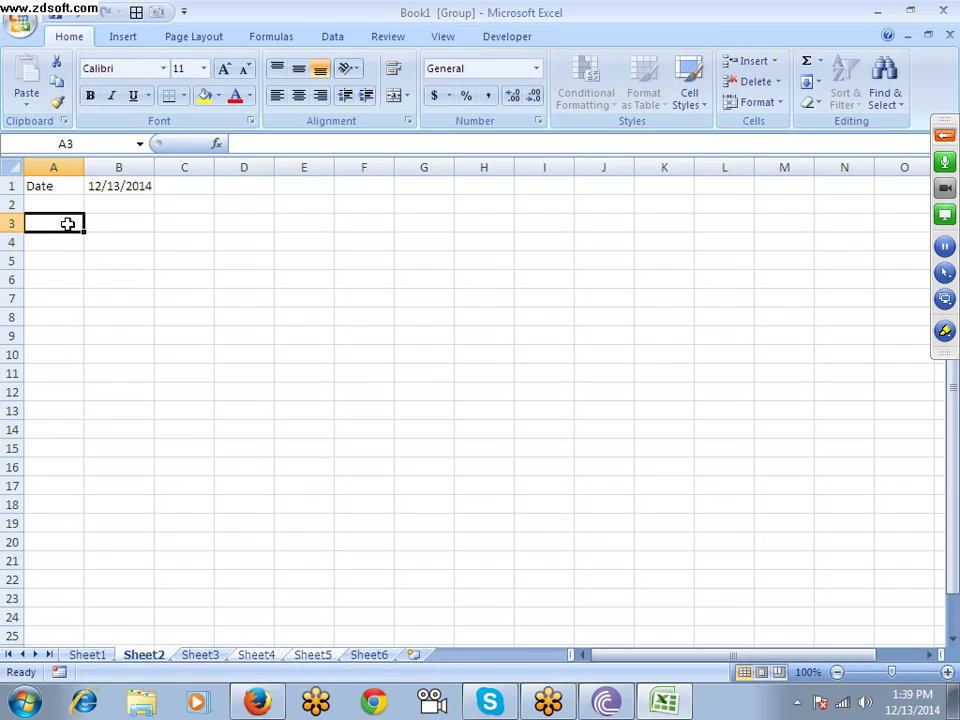
Step: Enter the label Time in A3 and today's date, 12/13/2014, in B3
{"action": "type", "text": "d"}
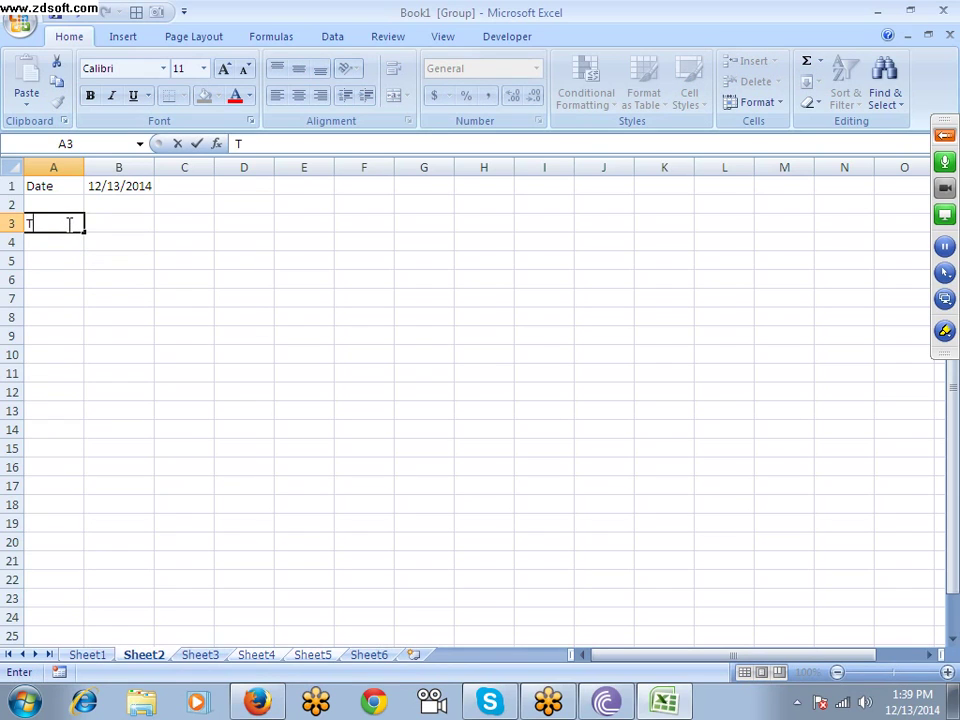
{"action": "type", "text": "ilke"}
{"action": "key", "text": "Tab"}
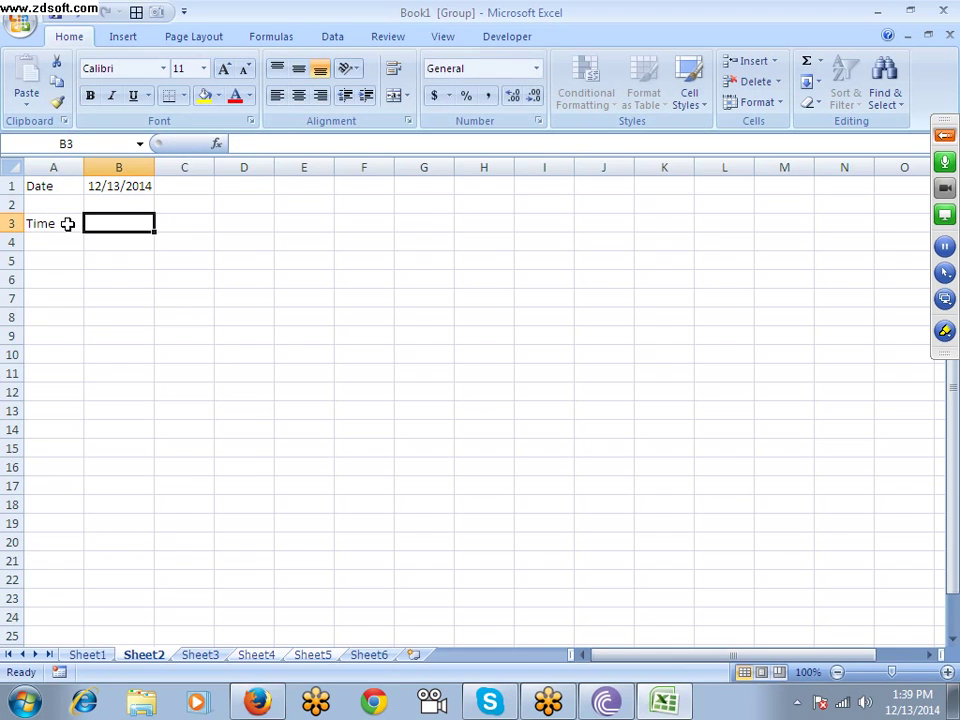
{"action": "key", "text": "ctrl+semicolon"}
{"action": "key", "text": "Return"}
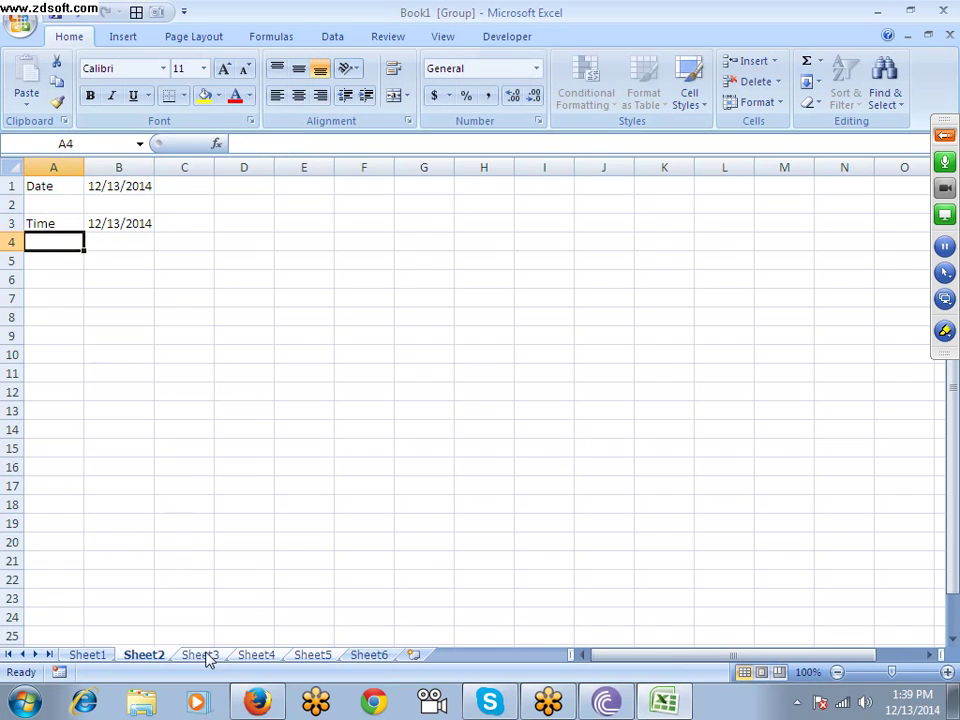
Step: Ungroup the sheets, inspect Sheet3 through Sheet6, then return to Sheet1
{"action": "left_click", "coordinate": [203, 656]}
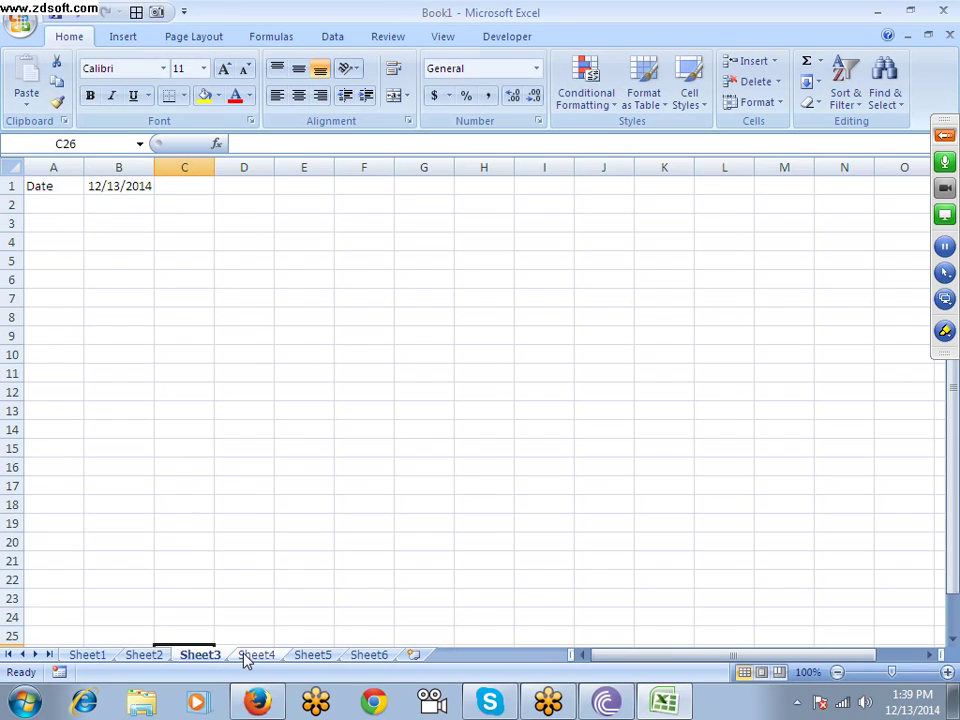
{"action": "left_click", "coordinate": [247, 656]}
{"action": "left_click", "coordinate": [308, 656]}
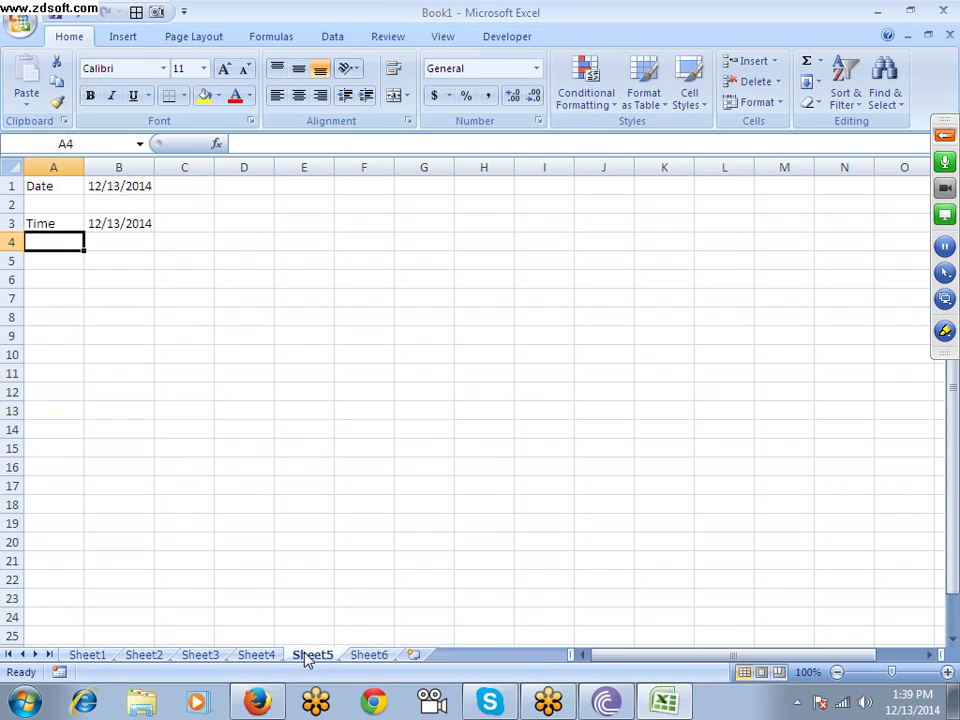
{"action": "left_click", "coordinate": [358, 657]}
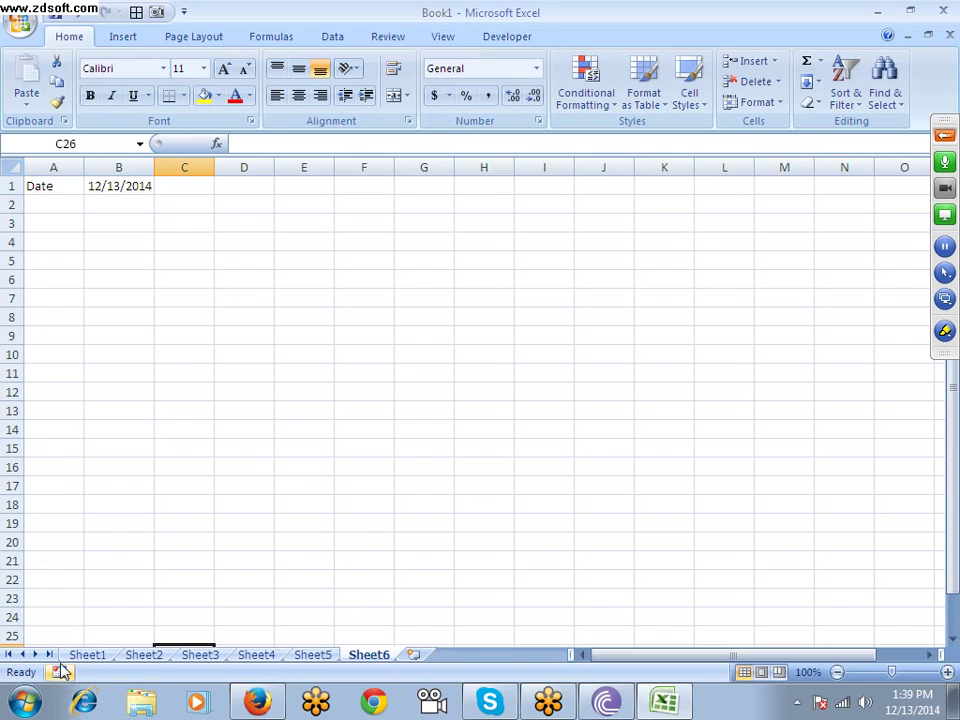
{"action": "key", "text": "Left"}
{"action": "left_click", "coordinate": [90, 658]}
Step: Give the month cells A1:A20 All Borders and a yellow fill
{"action": "left_click", "coordinate": [137, 295]}
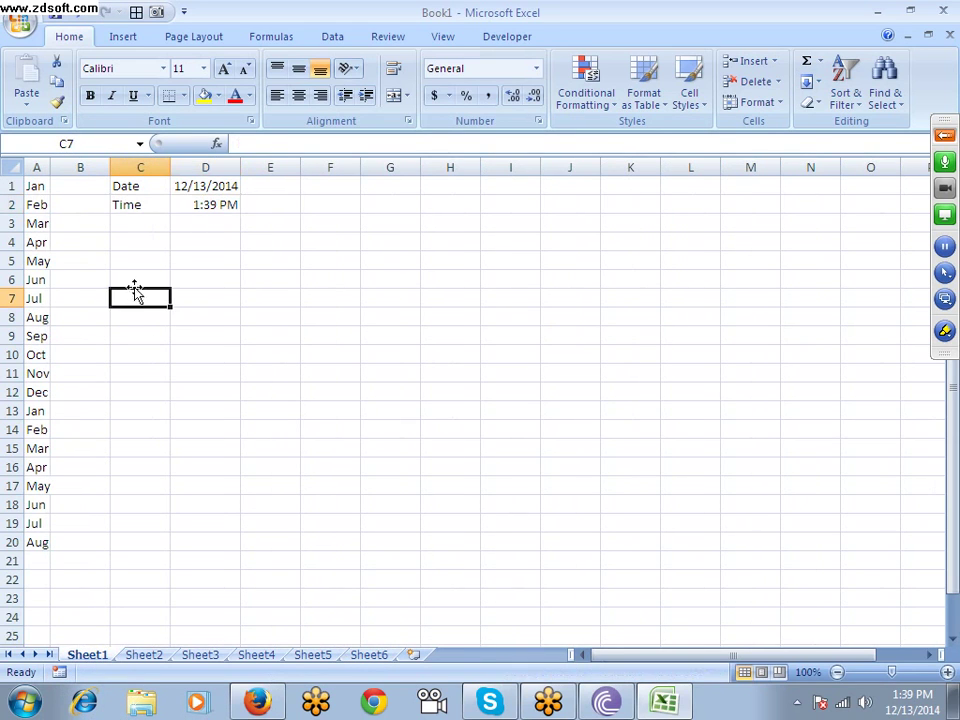
{"action": "mouse_move", "coordinate": [50, 167]}
{"action": "left_mouse_down"}
{"action": "mouse_move", "coordinate": [83, 167]}
{"action": "mouse_move", "coordinate": [58, 540]}
{"action": "left_mouse_up"}
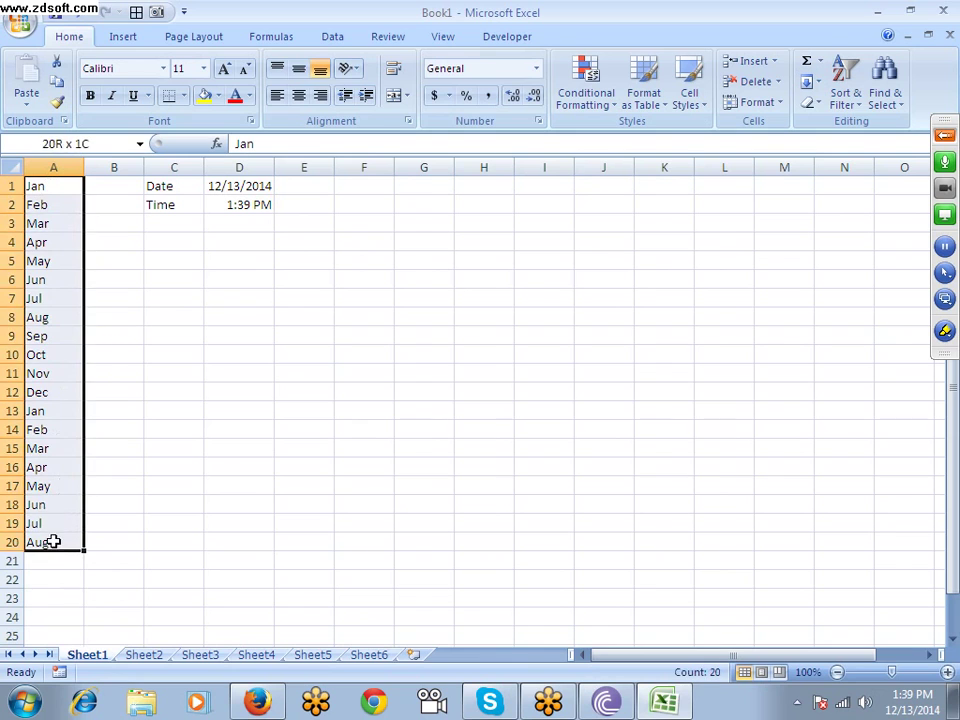
{"action": "left_click", "coordinate": [184, 96]}
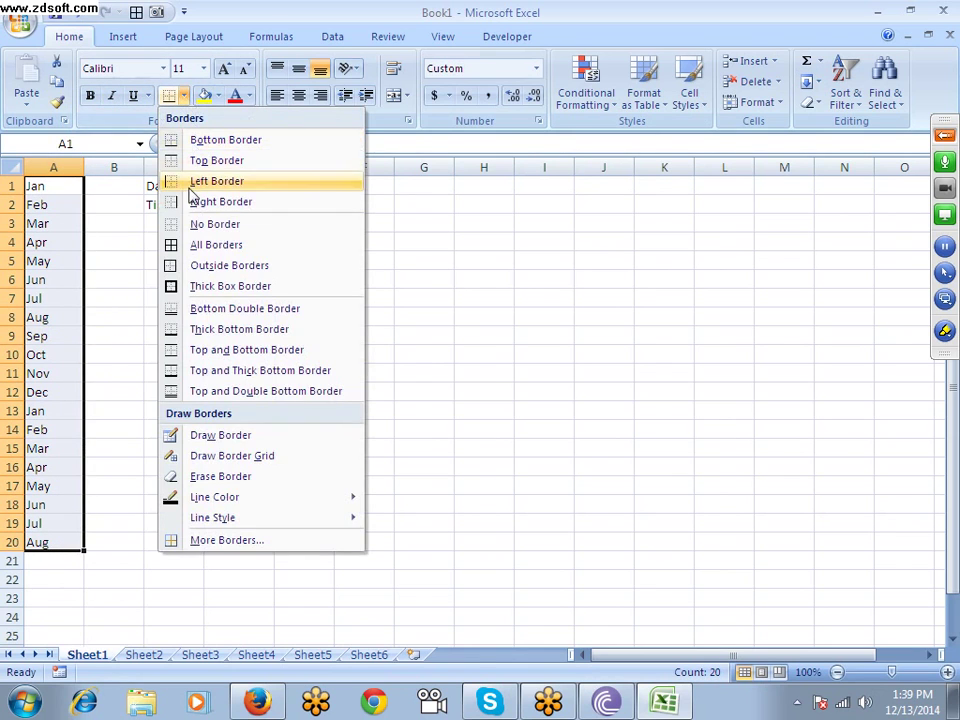
{"action": "left_click", "coordinate": [191, 254]}
{"action": "left_click", "coordinate": [204, 95]}
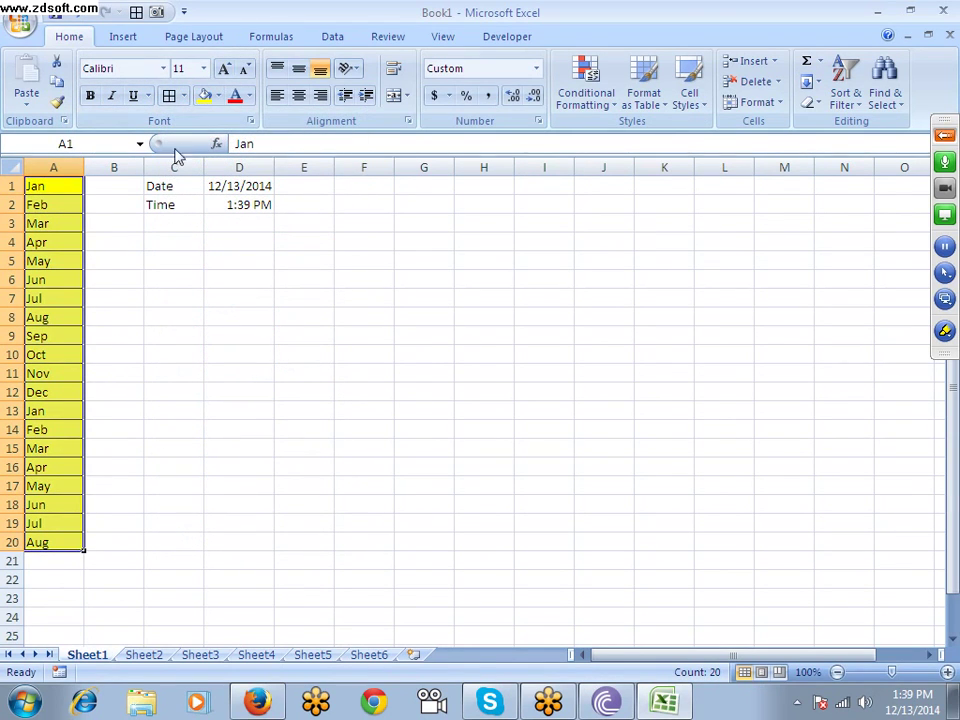
Step: Delete column A, then undo to bring the month column back
{"action": "left_click", "coordinate": [71, 157]}
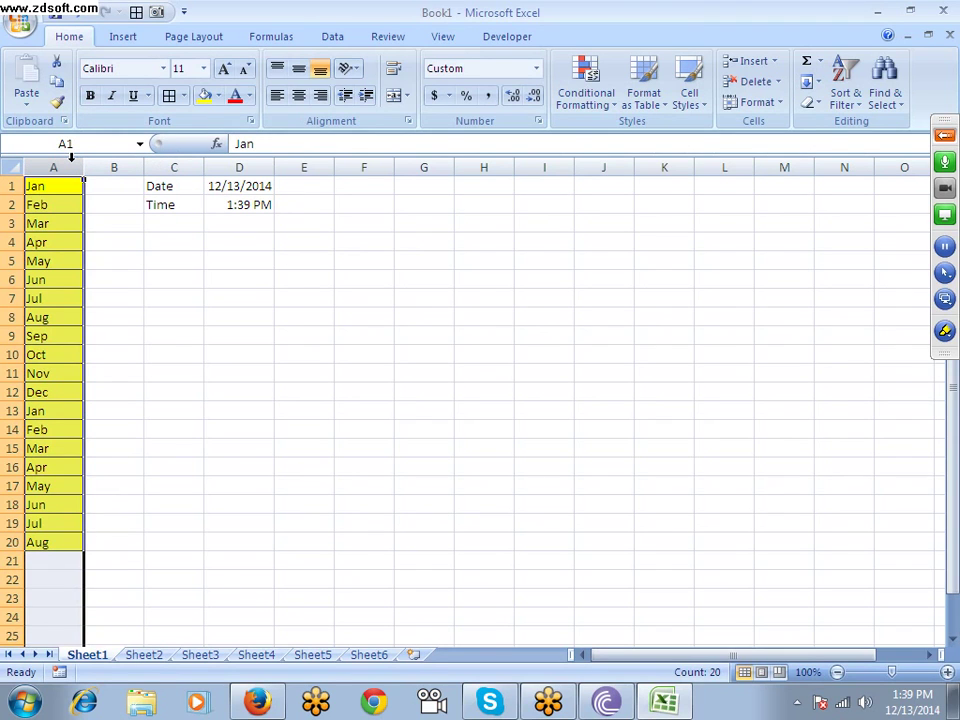
{"action": "key", "text": "ctrl+minus"}
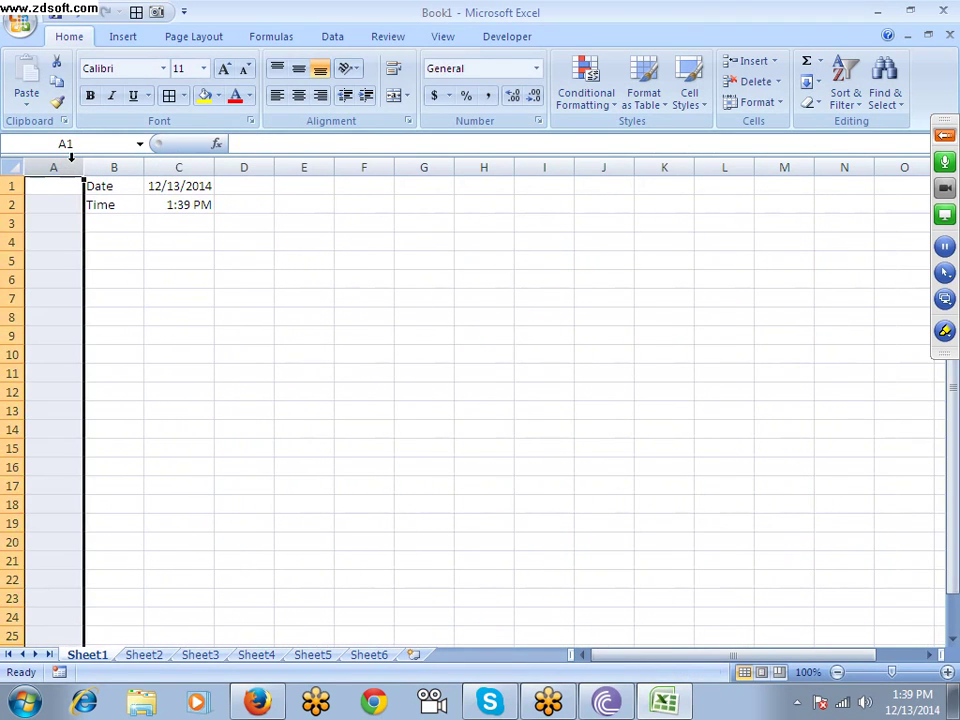
{"action": "key", "text": "ctrl+z"}
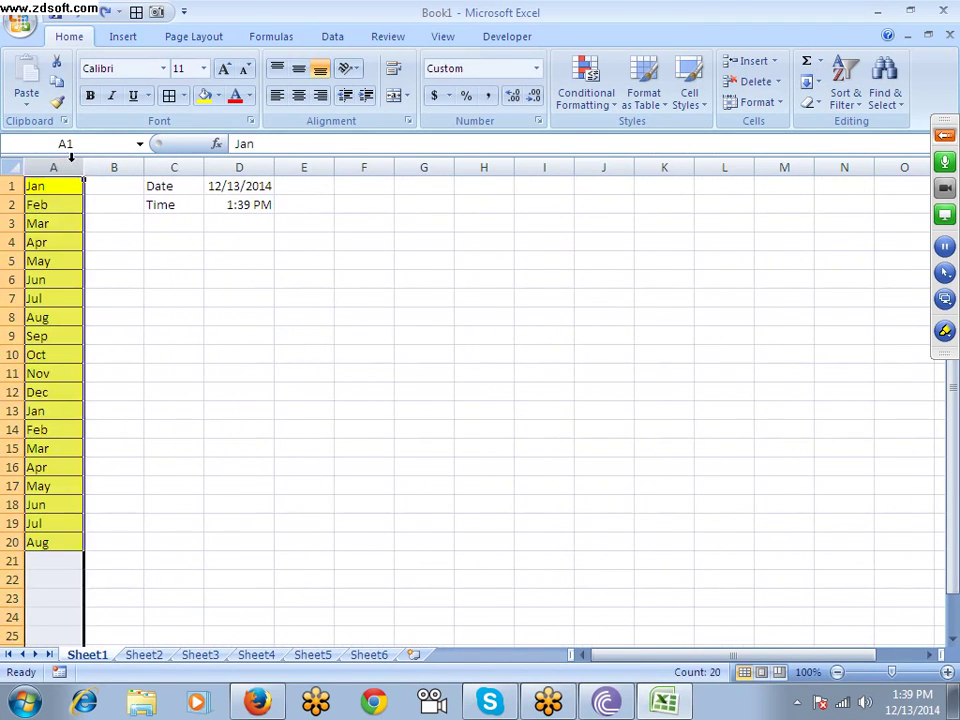
{"action": "left_click", "coordinate": [141, 304]}
Step: Enter the formula =A1 in C10 so it shows Jan
{"action": "left_click", "coordinate": [196, 352]}
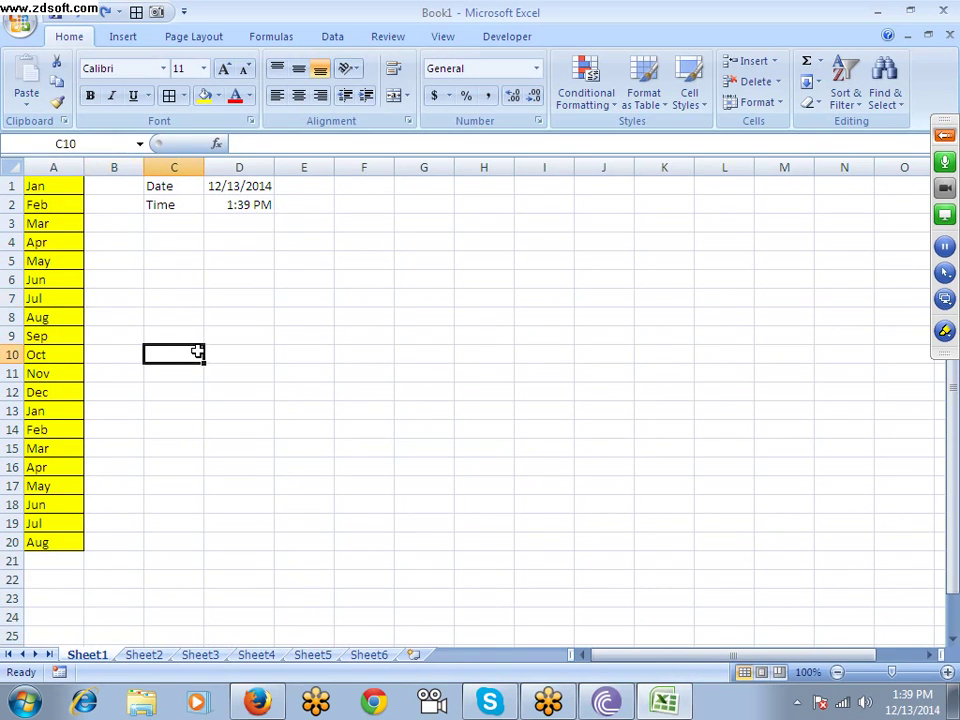
{"action": "type", "text": "="}
{"action": "left_click", "coordinate": [64, 189]}
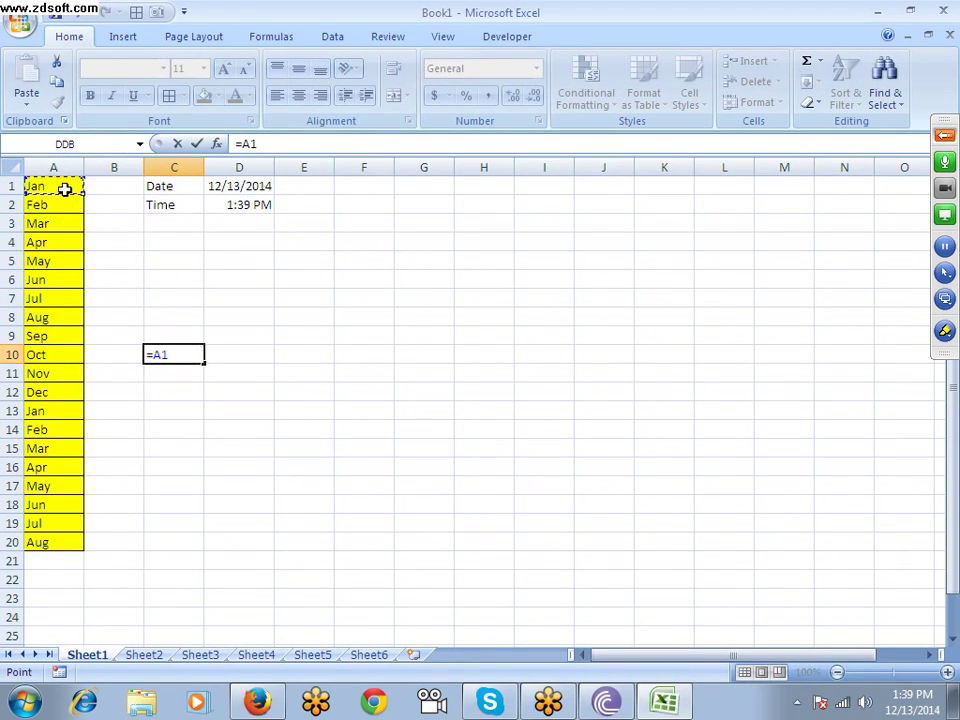
{"action": "key", "text": "Return"}
Step: Delete column A to break the reference, undo it, and select the month cells A1:A19
{"action": "left_click", "coordinate": [68, 167]}
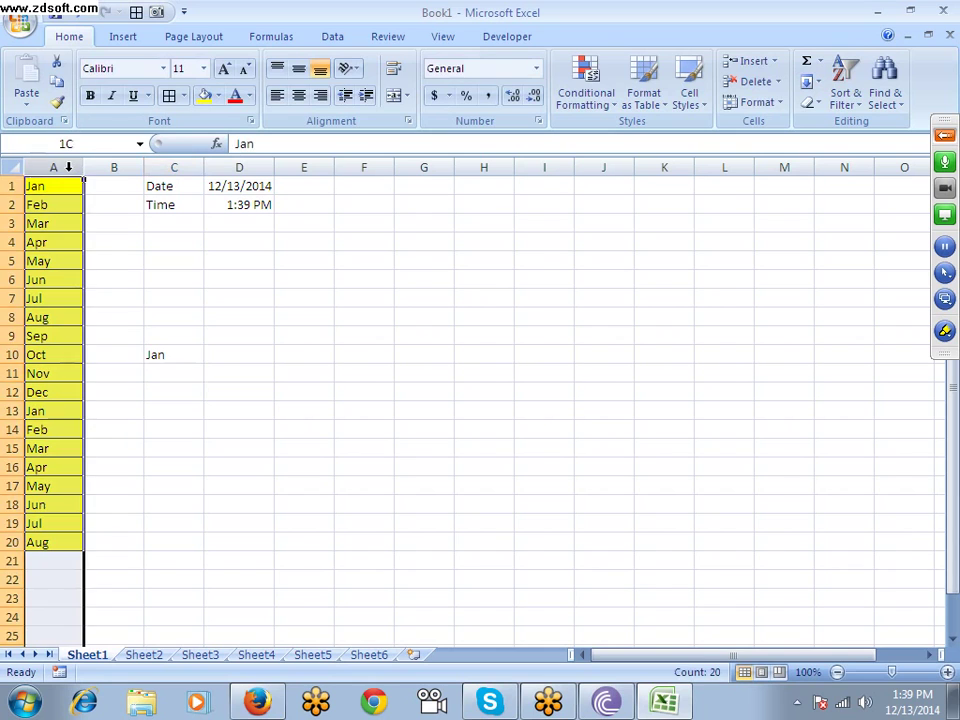
{"action": "key", "text": "ctrl+minus"}
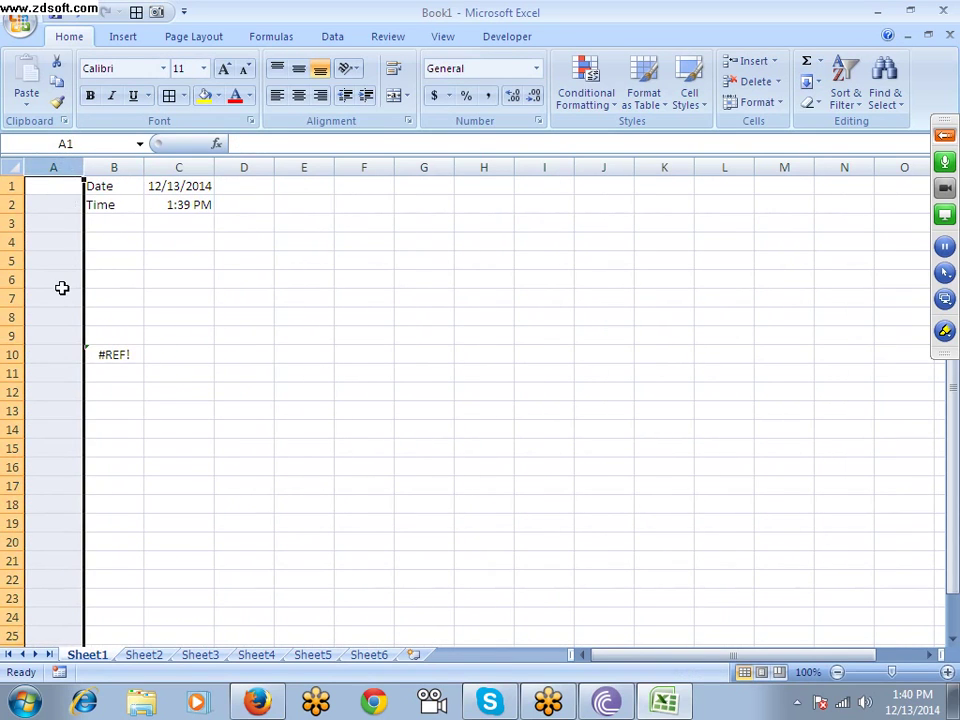
{"action": "key", "text": "ctrl+z"}
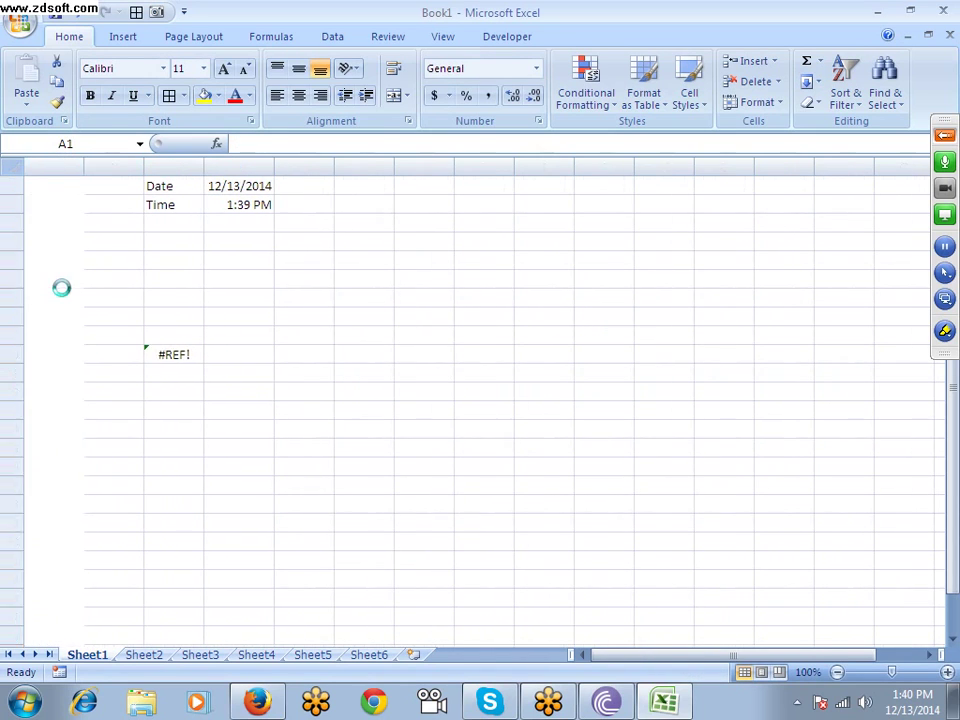
{"action": "mouse_move", "coordinate": [51, 190]}
{"action": "left_mouse_down"}
{"action": "mouse_move", "coordinate": [54, 356]}
{"action": "mouse_move", "coordinate": [40, 542]}
{"action": "left_mouse_up"}
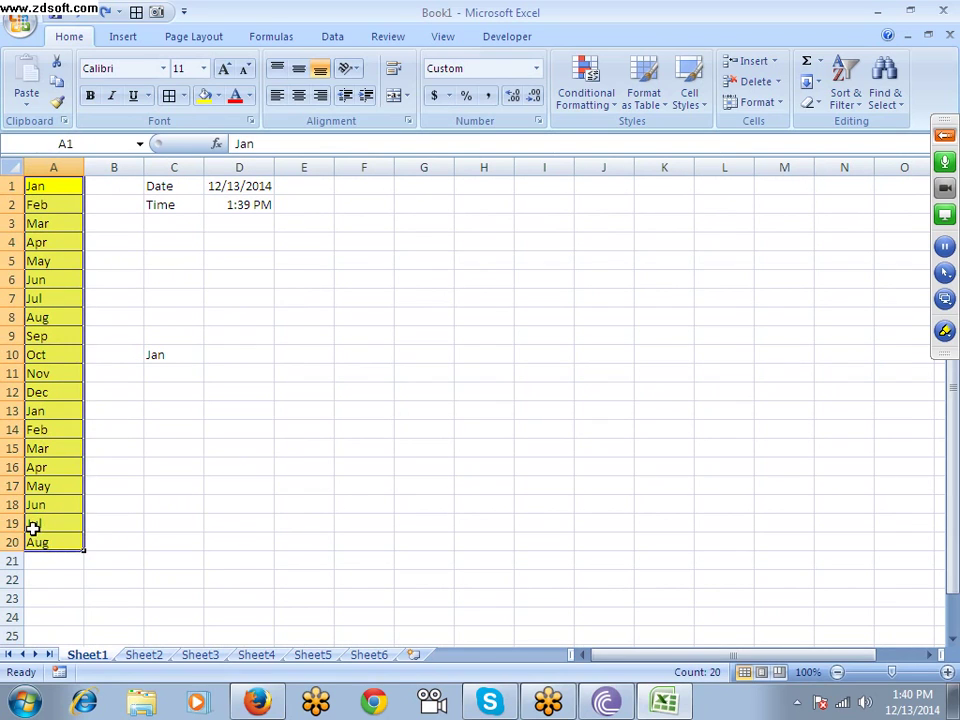
Step: Clear all contents and formatting from the month cells, then undo it
{"action": "left_click", "coordinate": [818, 104]}
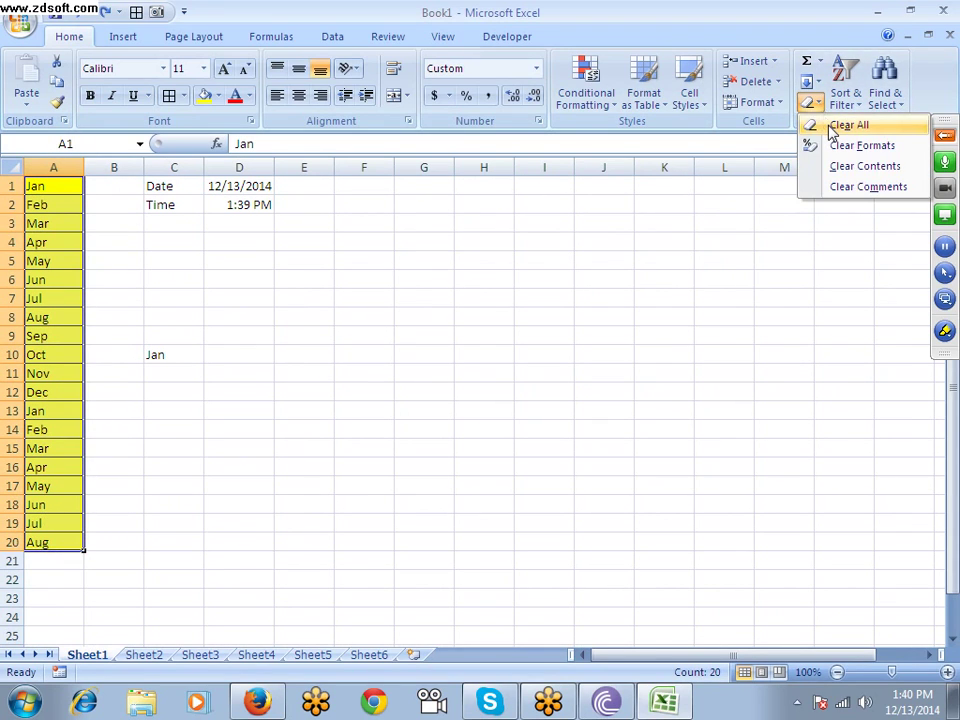
{"action": "left_click", "coordinate": [833, 127]}
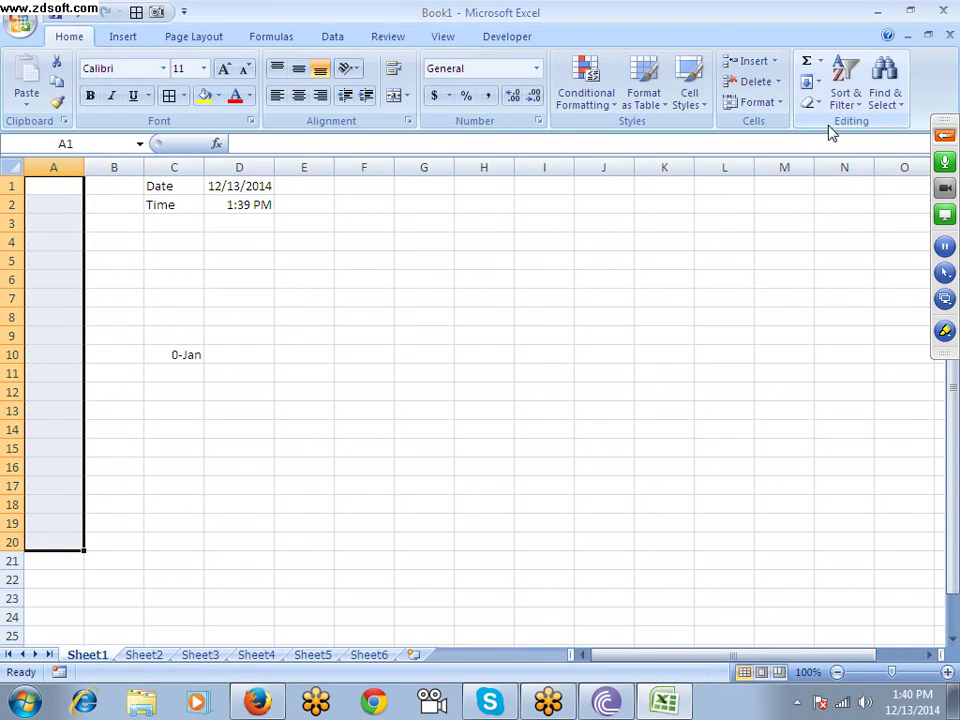
{"action": "key", "text": "ctrl+z"}
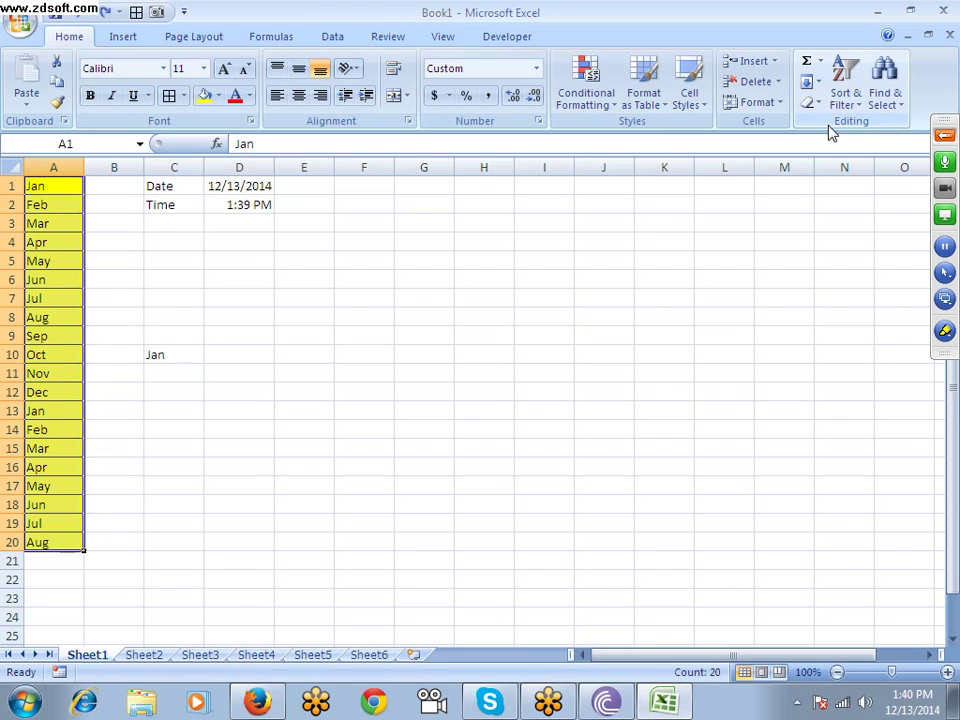
Step: Clear only the formats from the months, then undo to restore the yellow fill
{"action": "left_click", "coordinate": [818, 104]}
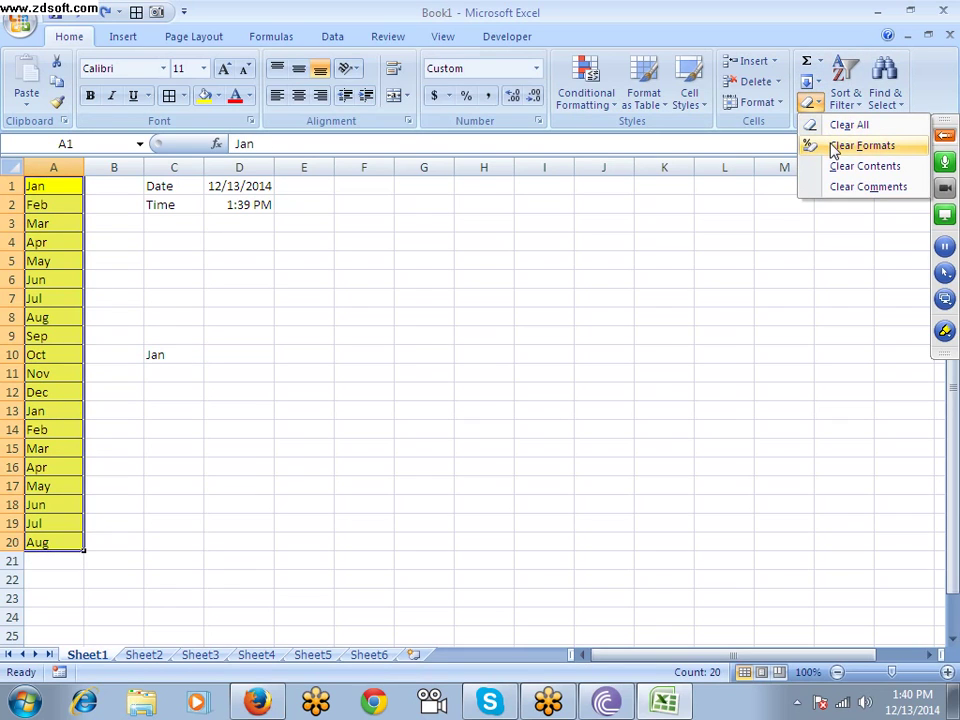
{"action": "left_click", "coordinate": [860, 146]}
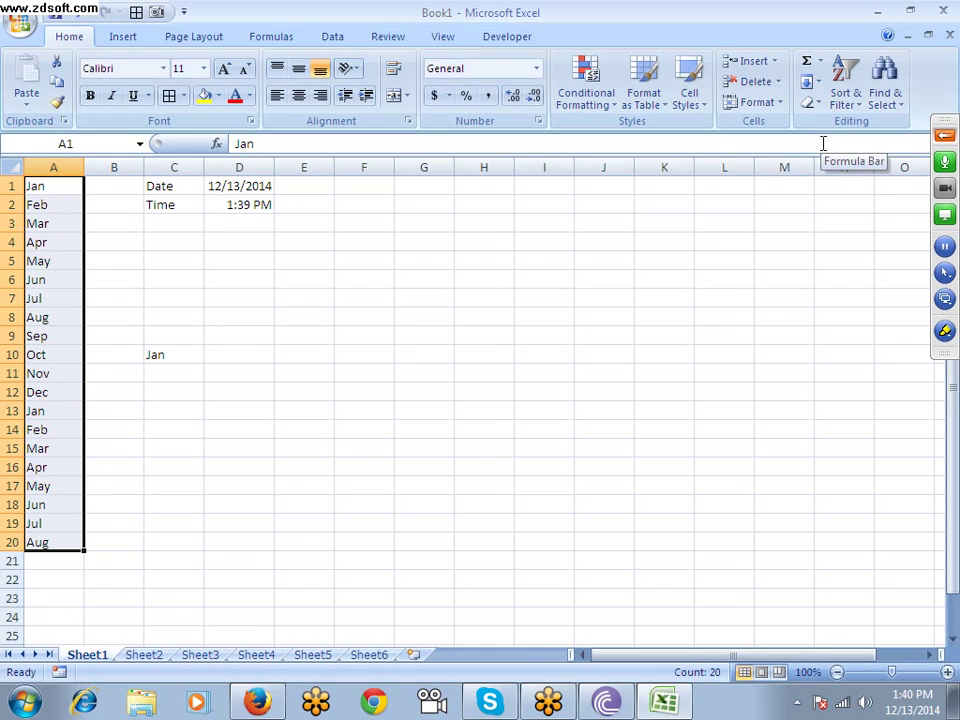
{"action": "left_click", "coordinate": [818, 103]}
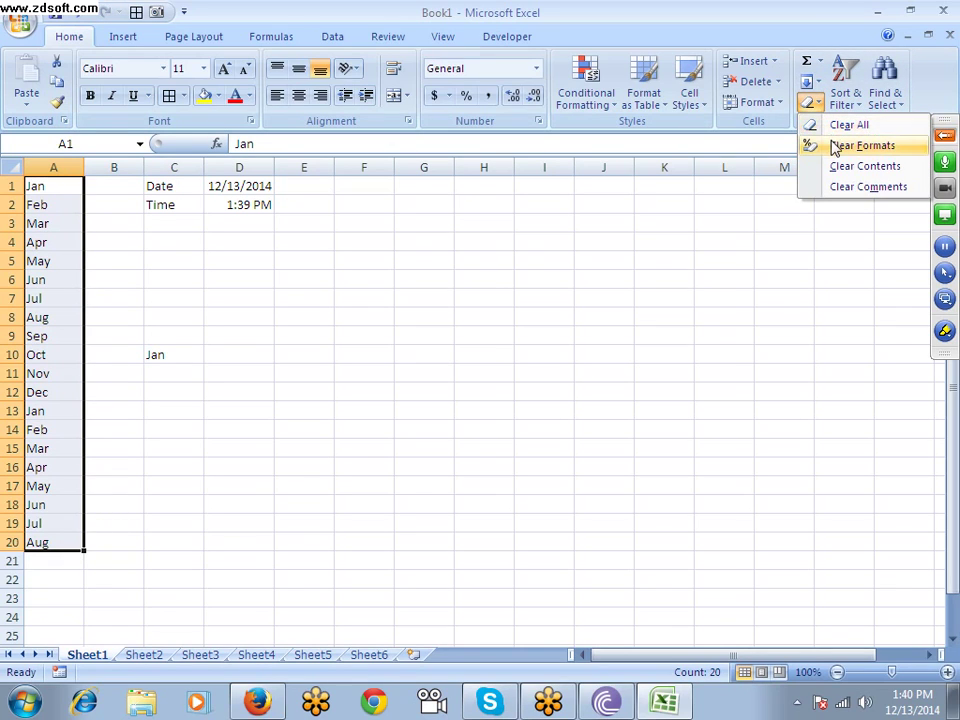
{"action": "key", "text": "Escape"}
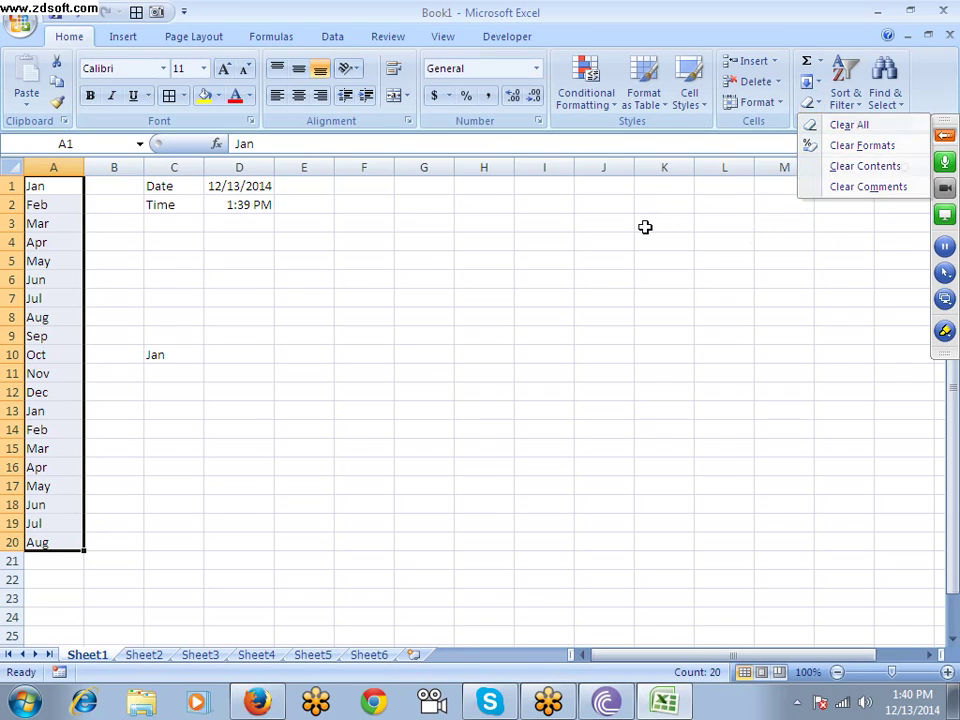
{"action": "key", "text": "ctrl+z"}
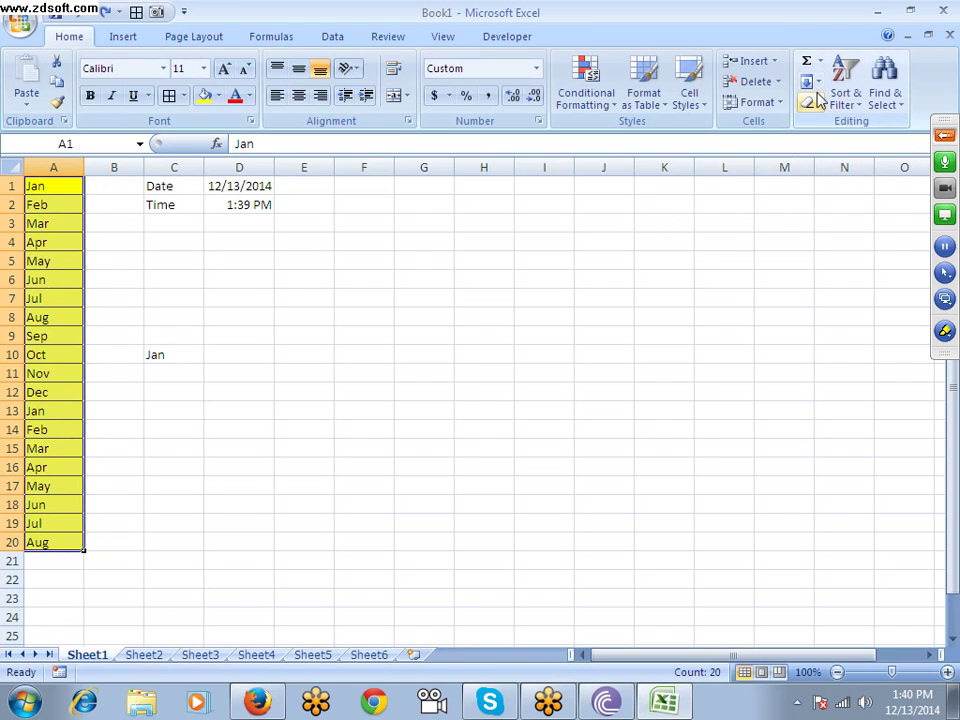
Step: Close the Book1 workbook without changing the month cells
{"action": "left_click", "coordinate": [810, 103]}
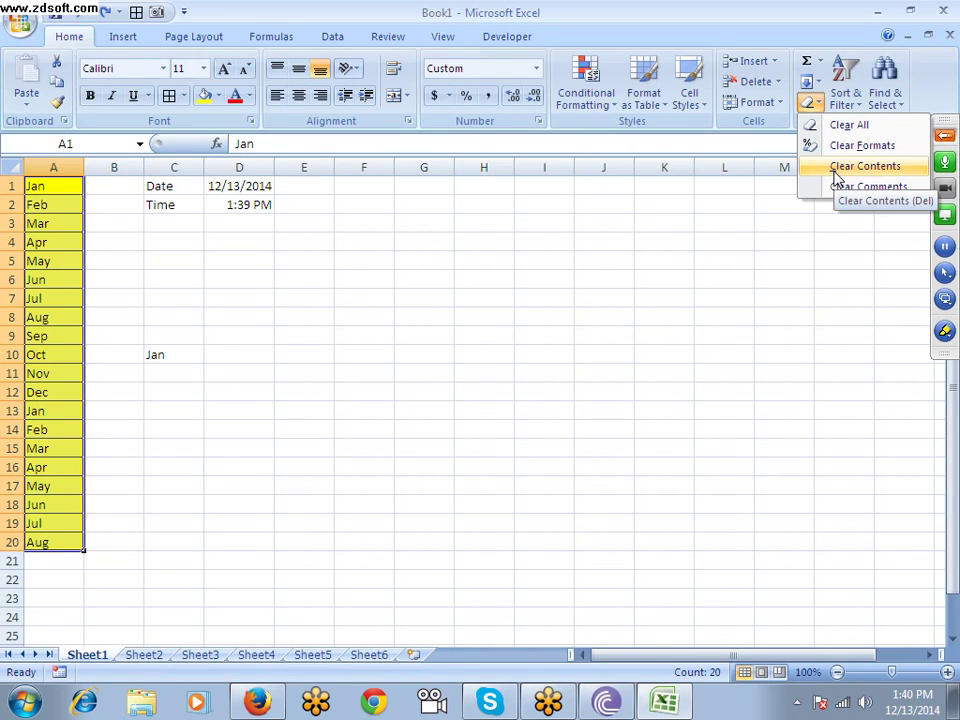
{"action": "key", "text": "Escape"}
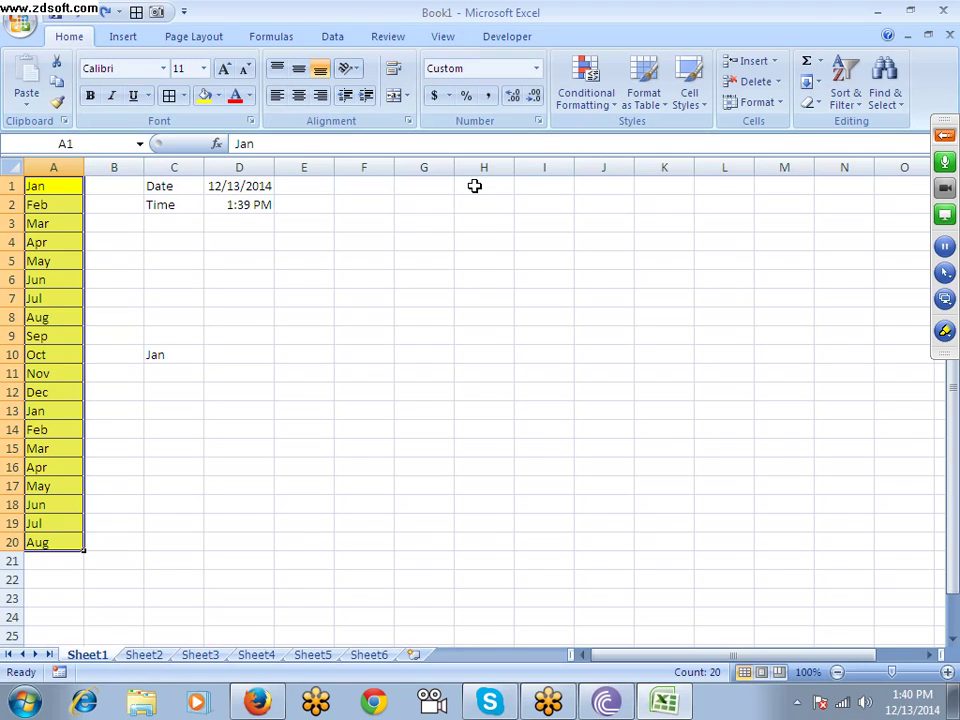
{"action": "left_click", "coordinate": [943, 10]}
Step: Exit Excel, empty the Recycle Bin to permanently delete Book1, and show the GoToMeeting panel
{"action": "left_click", "coordinate": [494, 397]}
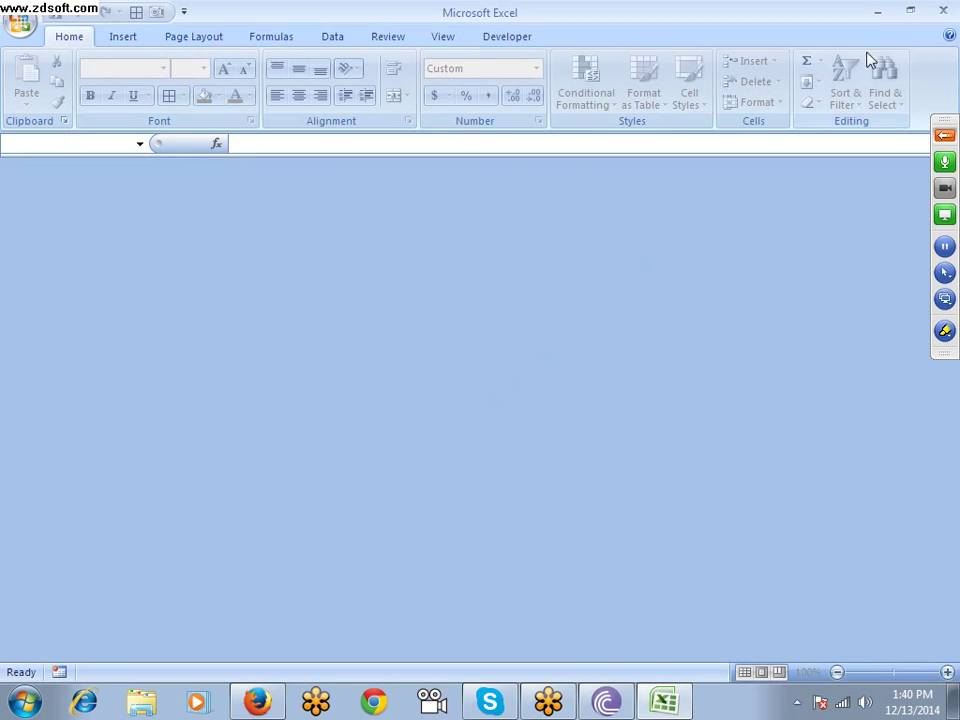
{"action": "left_click", "coordinate": [941, 11]}
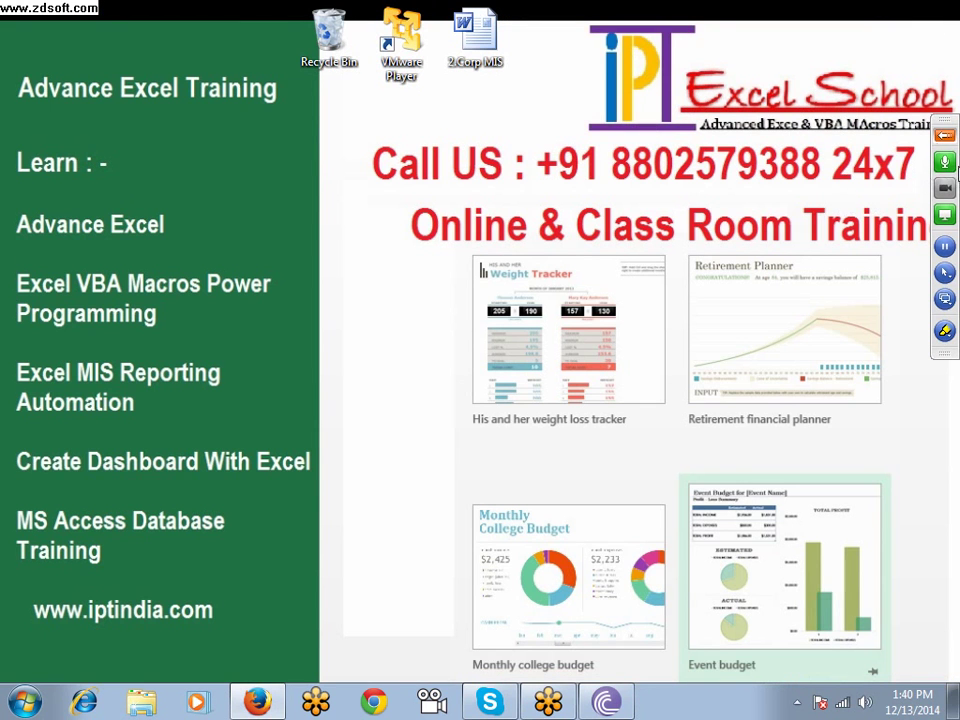
{"action": "right_click", "coordinate": [330, 38]}
{"action": "left_click", "coordinate": [378, 69]}
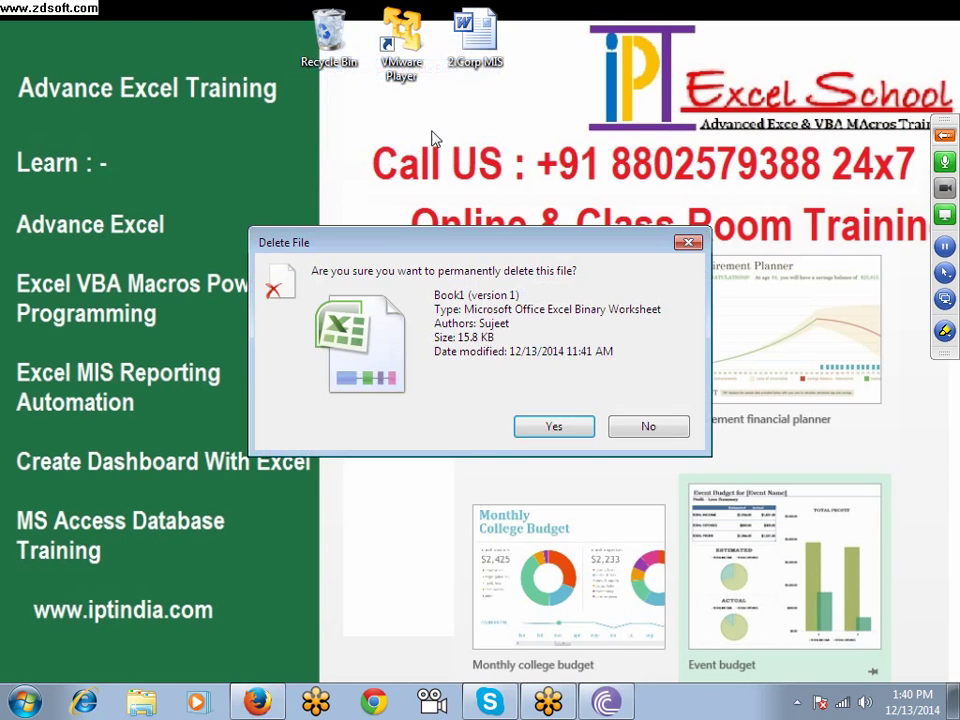
{"action": "left_click", "coordinate": [555, 426]}
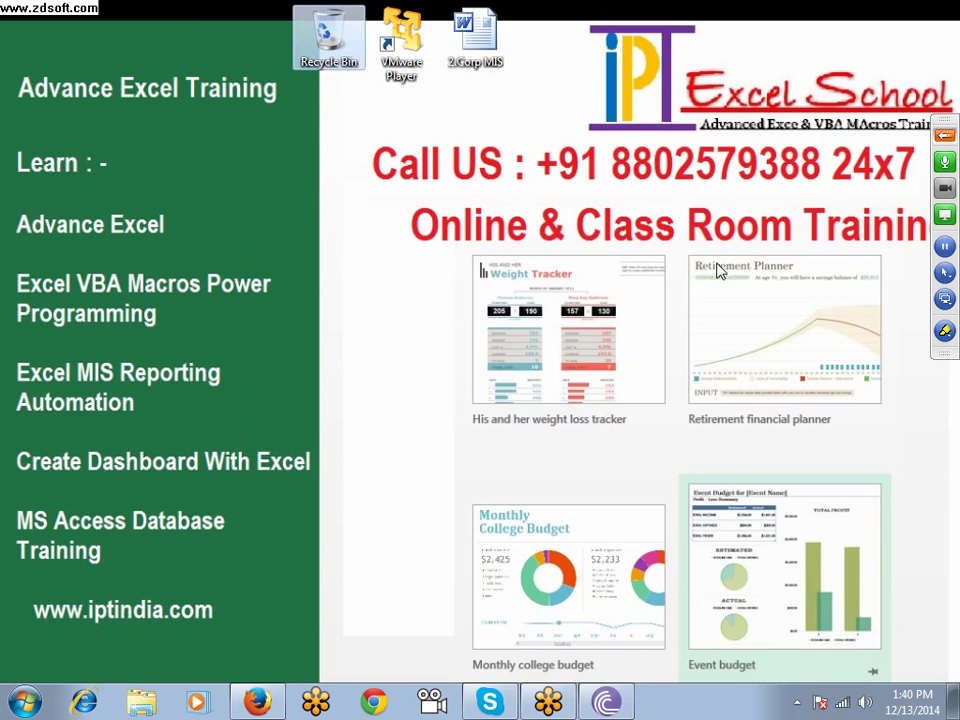
{"action": "left_click", "coordinate": [944, 134]}
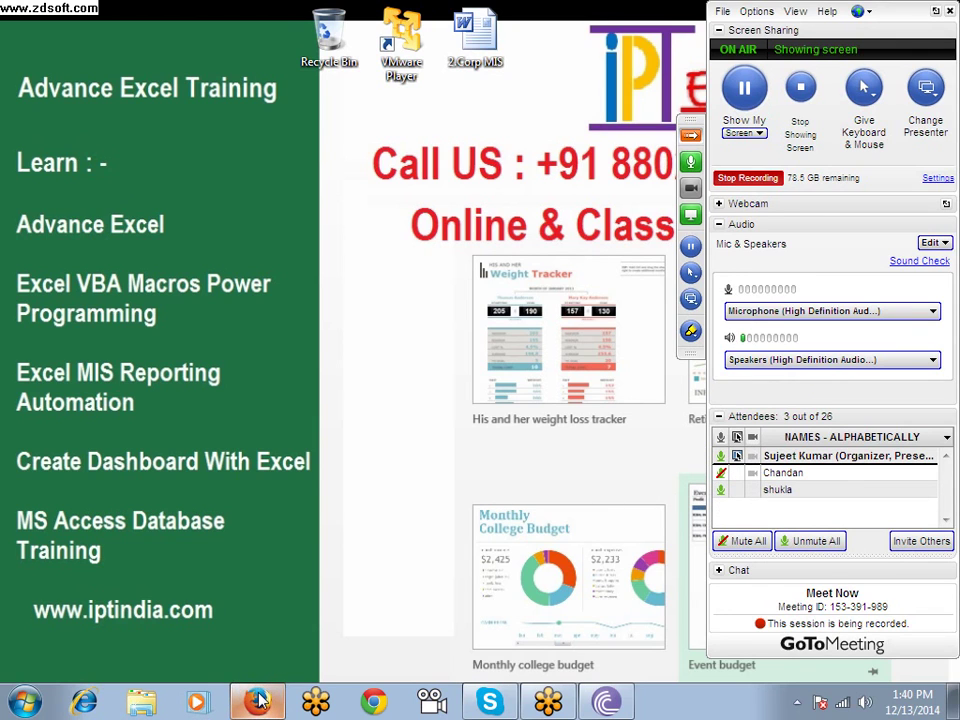
Step: Load iptindia.com in Firefox and dismiss its free demo offer popup
{"action": "key", "text": "alt+Tab"}
{"action": "left_click", "coordinate": [345, 47]}
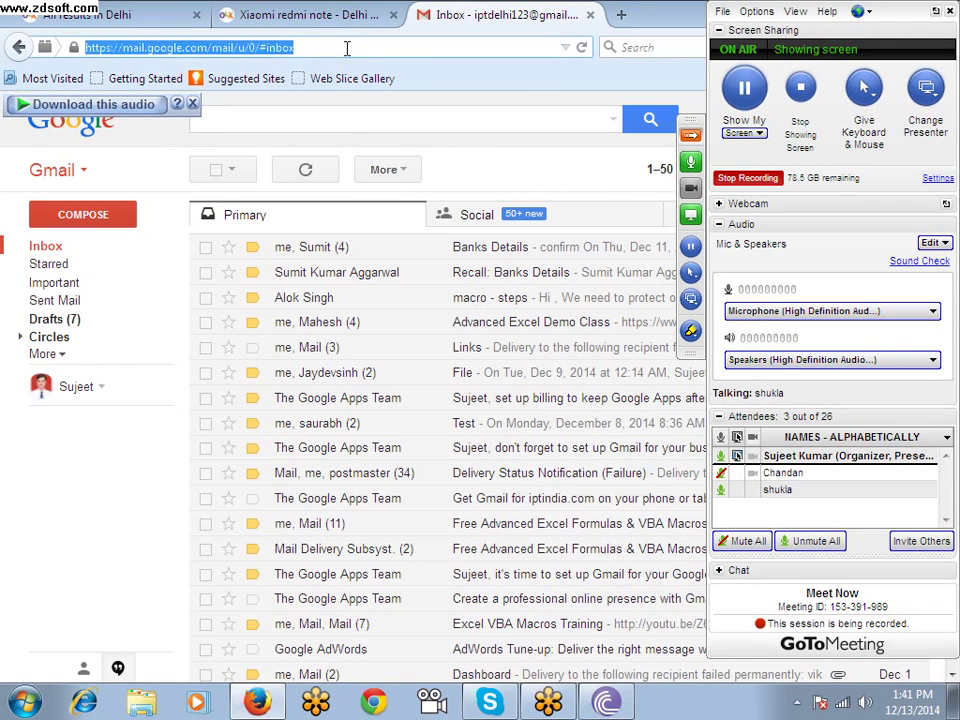
{"action": "type", "text": "ip"}
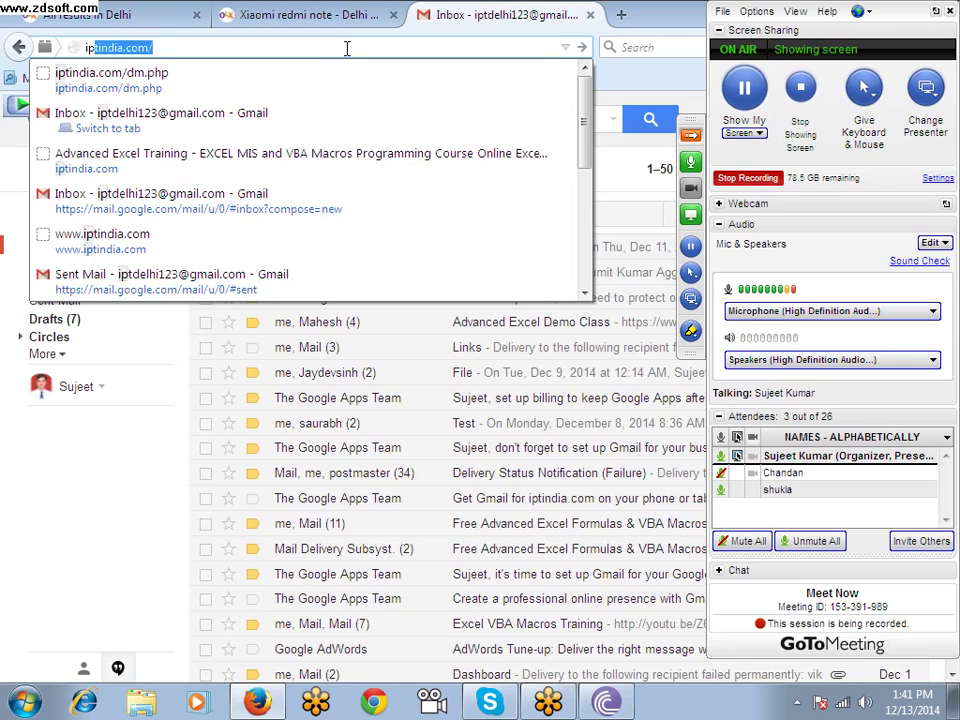
{"action": "type", "text": "t"}
{"action": "key", "text": "Return"}
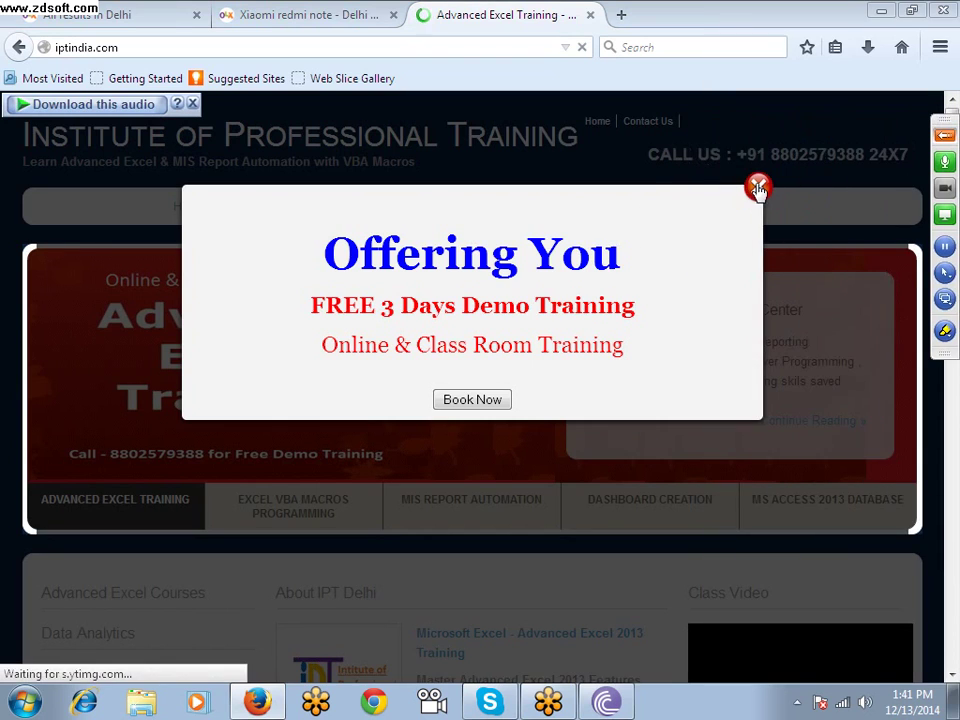
{"action": "left_click", "coordinate": [758, 186]}
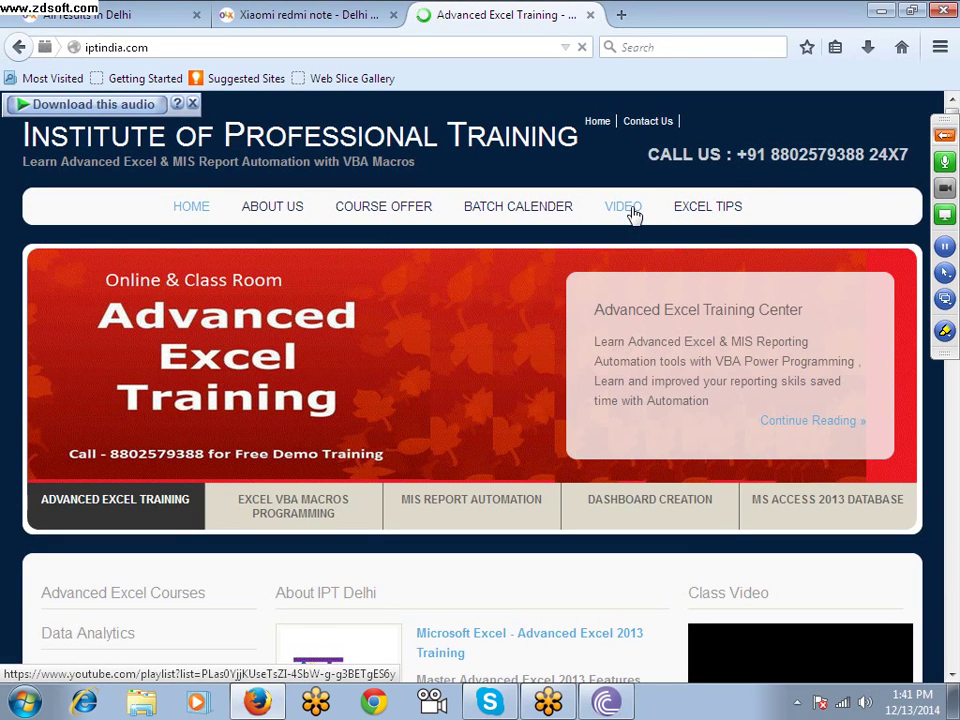
Step: Open the 'Custom and Conditional Formatting in Excel' video from the site's VIDEO section and select its URL
{"action": "left_click", "coordinate": [624, 214]}
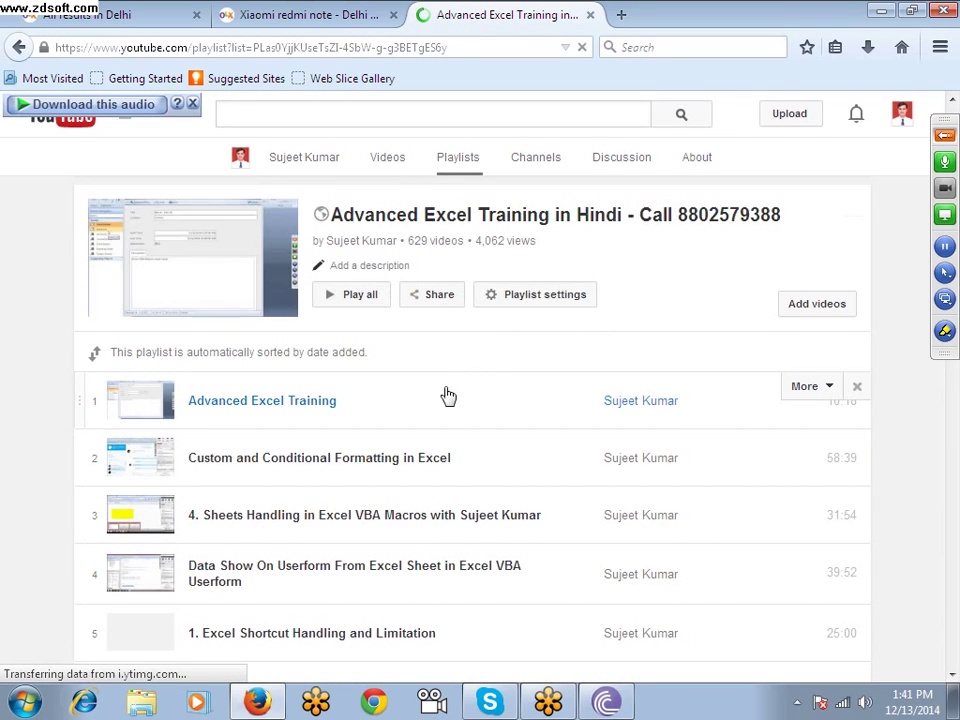
{"action": "scroll", "coordinate": [448, 396], "scroll_direction": "down", "scroll_amount": 1}
{"action": "scroll", "coordinate": [448, 396], "scroll_direction": "down", "scroll_amount": 1}
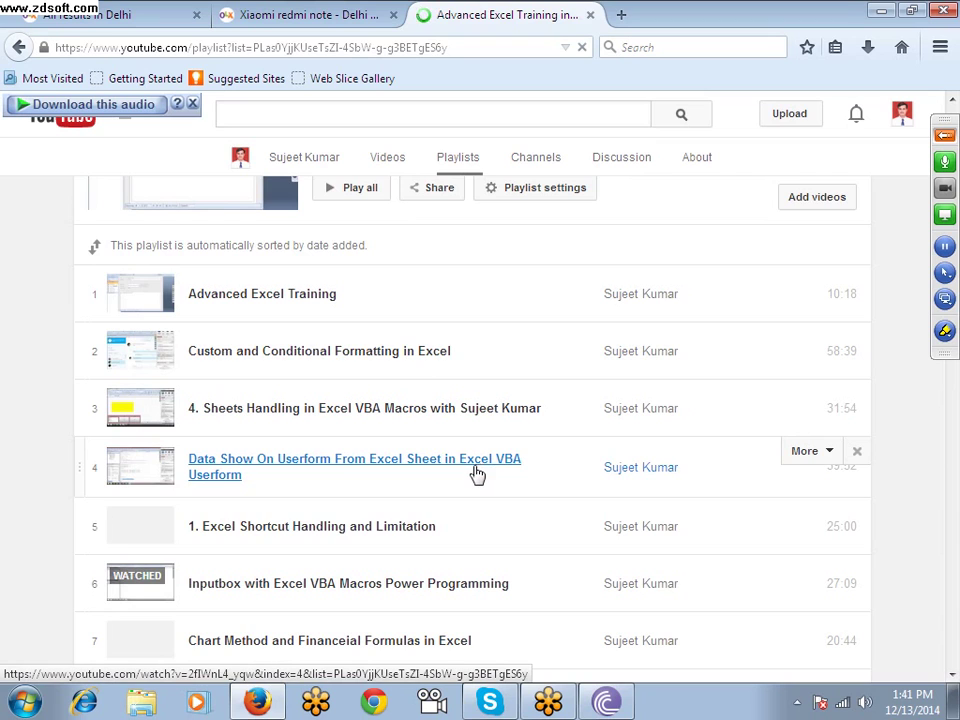
{"action": "scroll", "coordinate": [477, 475], "scroll_direction": "down", "scroll_amount": 2}
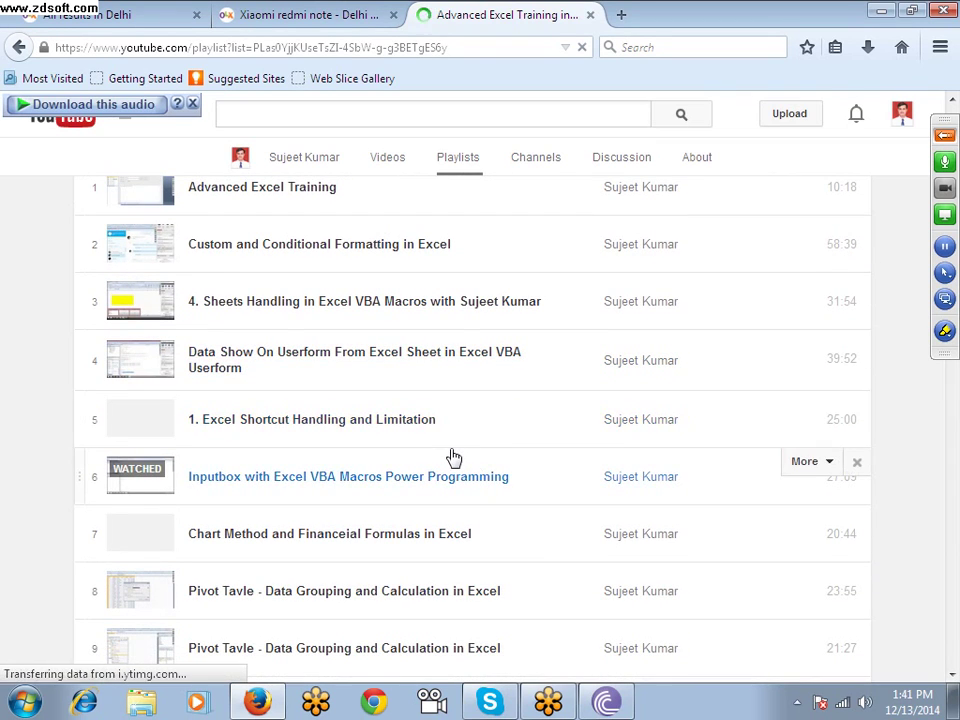
{"action": "scroll", "coordinate": [453, 457], "scroll_direction": "up", "scroll_amount": 2}
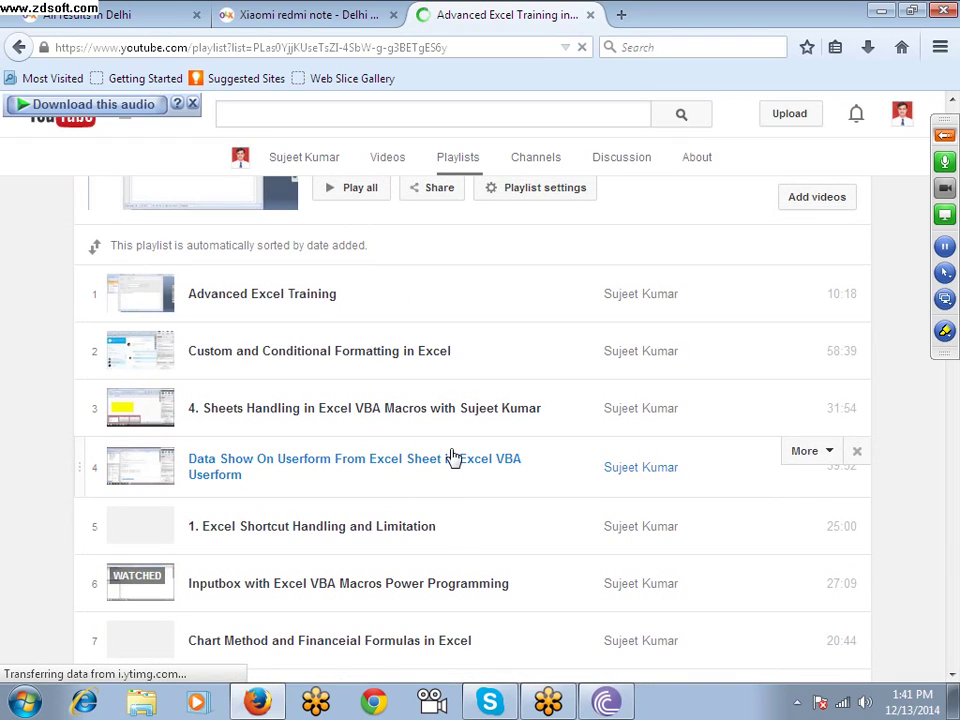
{"action": "left_click", "coordinate": [358, 364]}
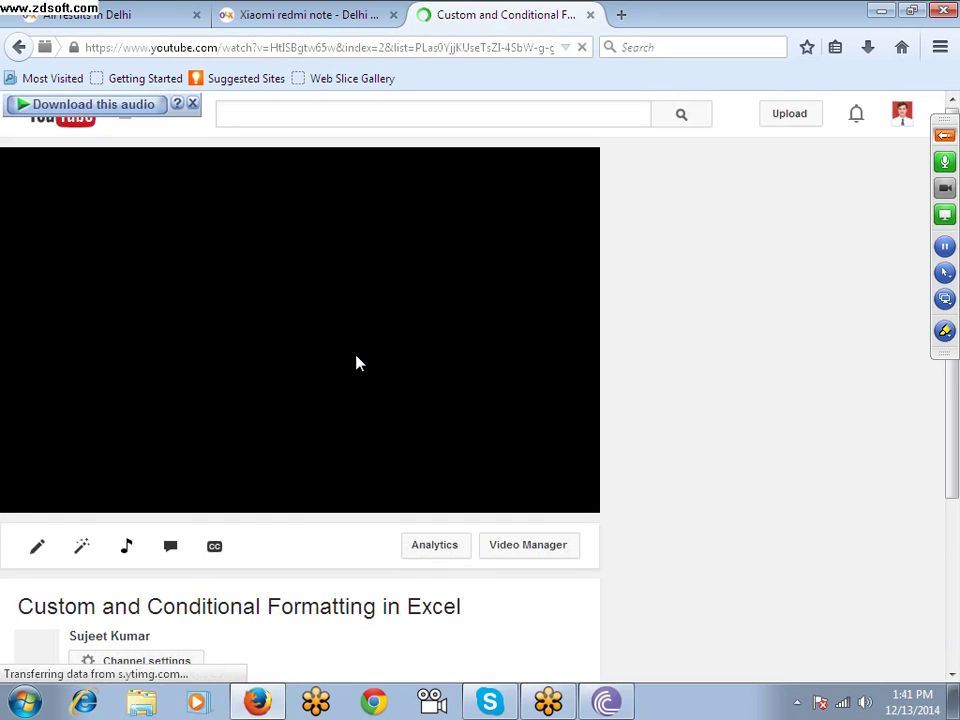
{"action": "left_click", "coordinate": [268, 47]}
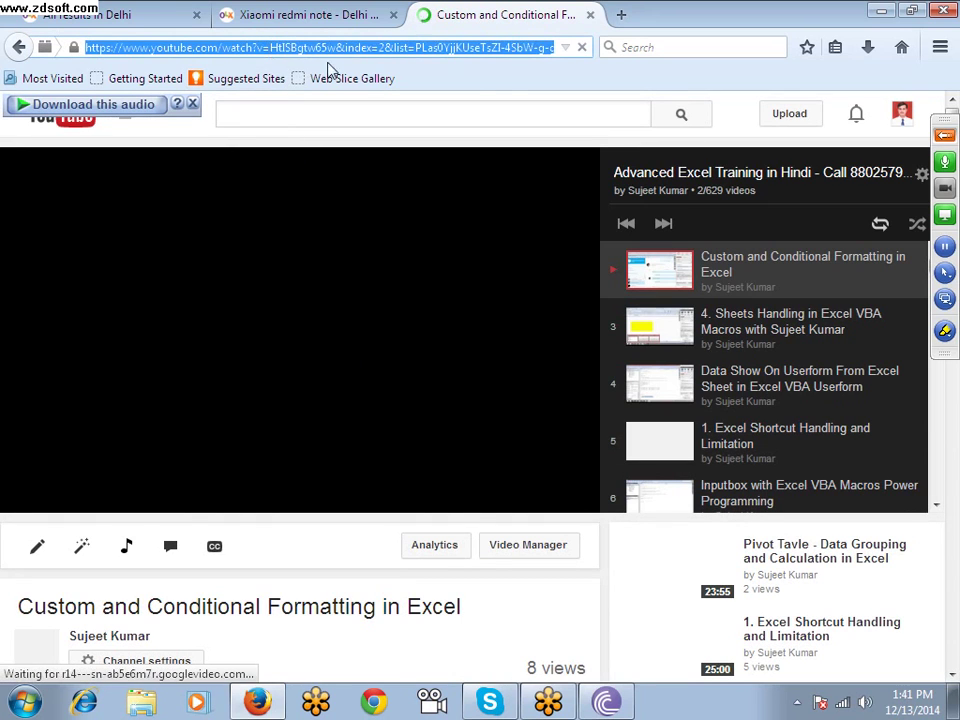
Step: Close the YouTube tab and post the video link to the entire audience in GoToMeeting chat
{"action": "left_click", "coordinate": [591, 15]}
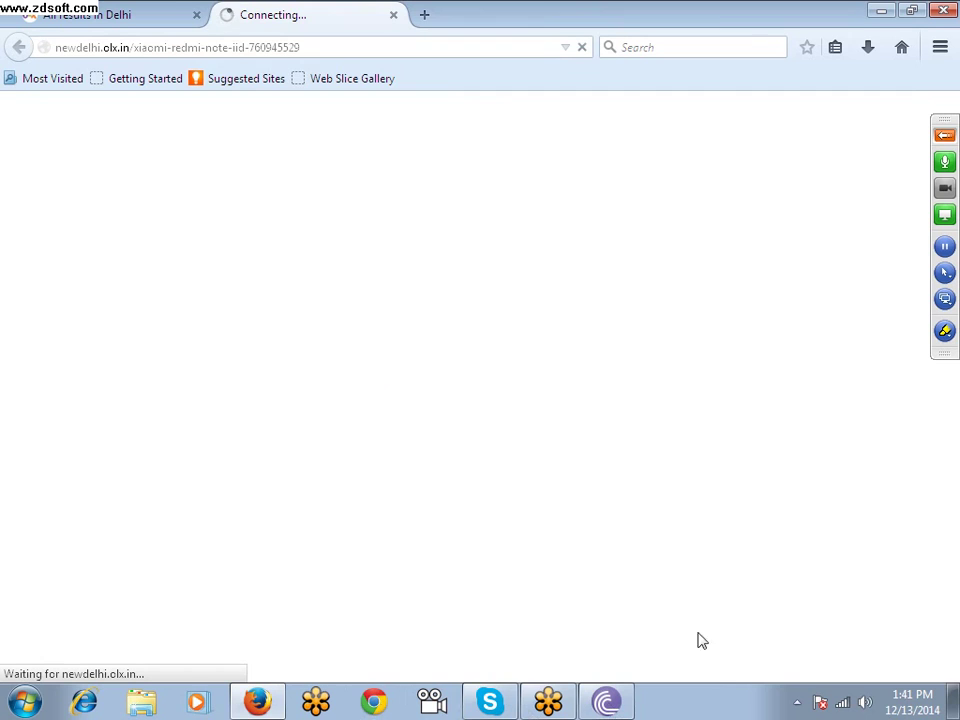
{"action": "left_click", "coordinate": [944, 135]}
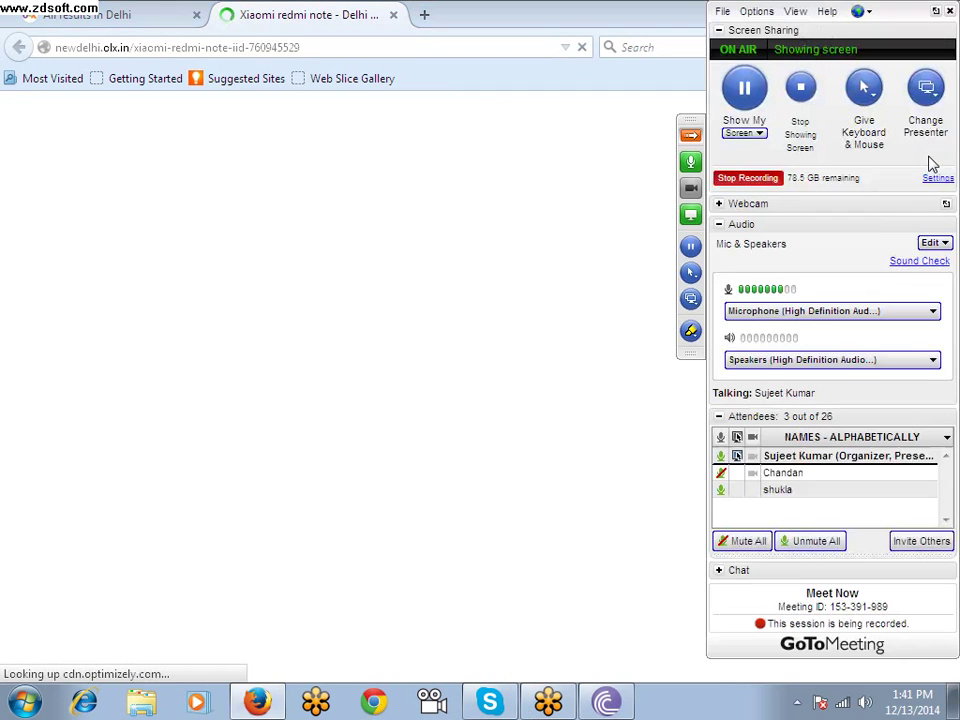
{"action": "left_click", "coordinate": [731, 578]}
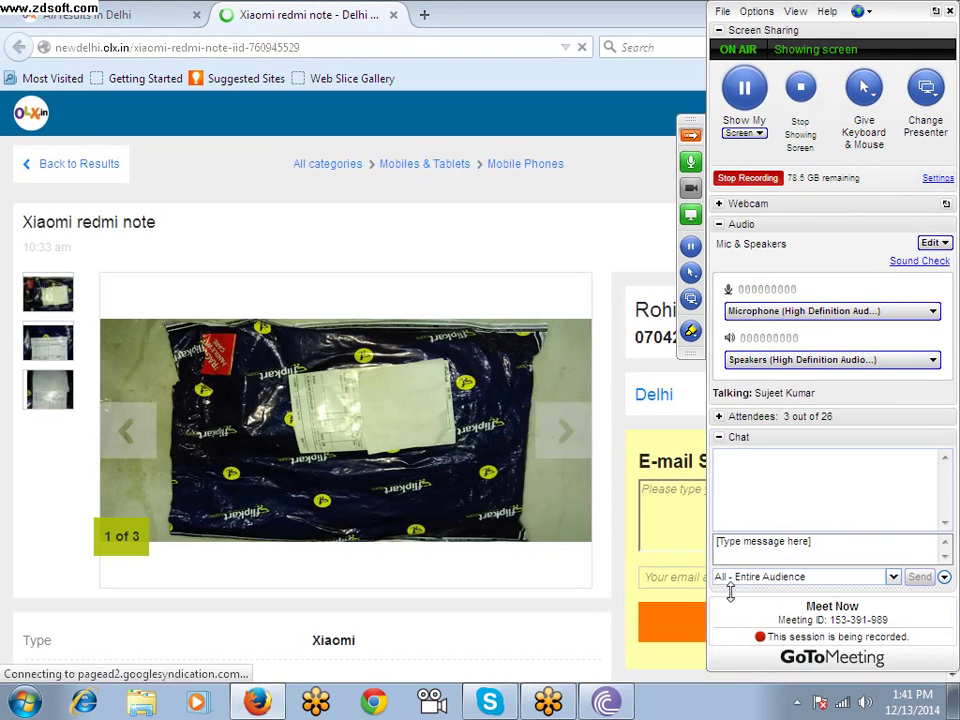
{"action": "left_click", "coordinate": [735, 548]}
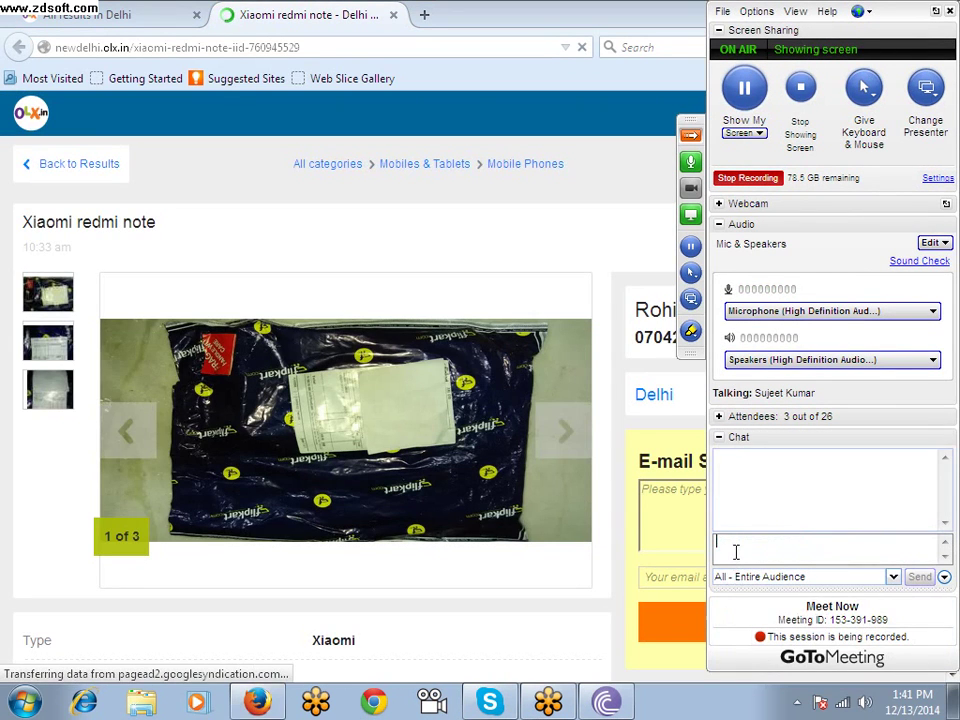
{"action": "key", "text": "ctrl+v"}
{"action": "key", "text": "Return"}
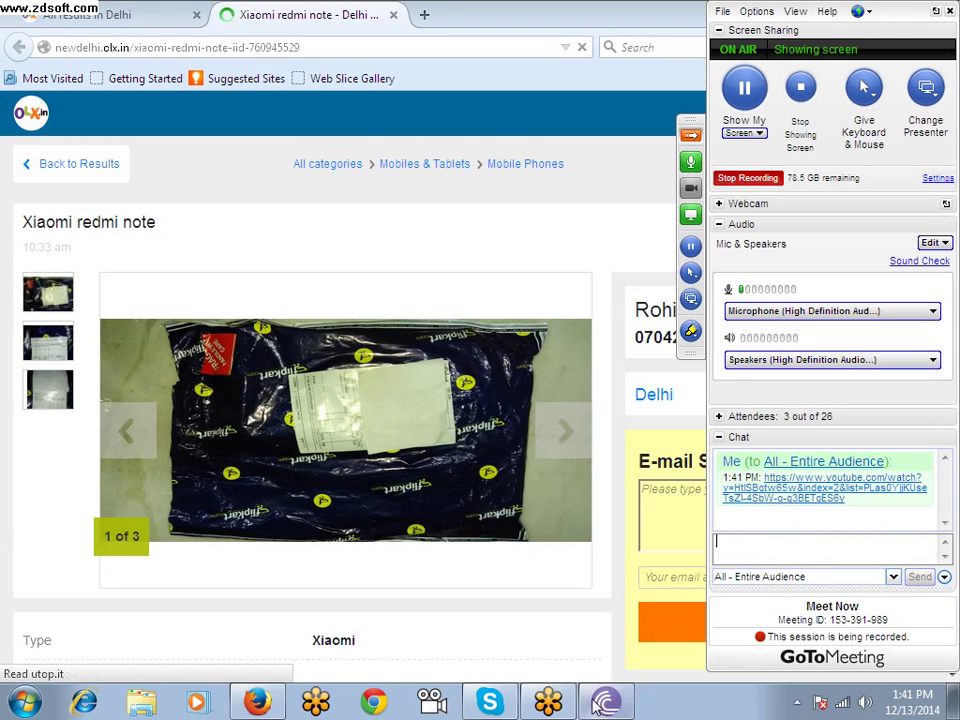
Step: Send the same video link in the Skype conversation, then close Skype
{"action": "left_click", "coordinate": [505, 708]}
{"action": "left_click", "coordinate": [434, 619]}
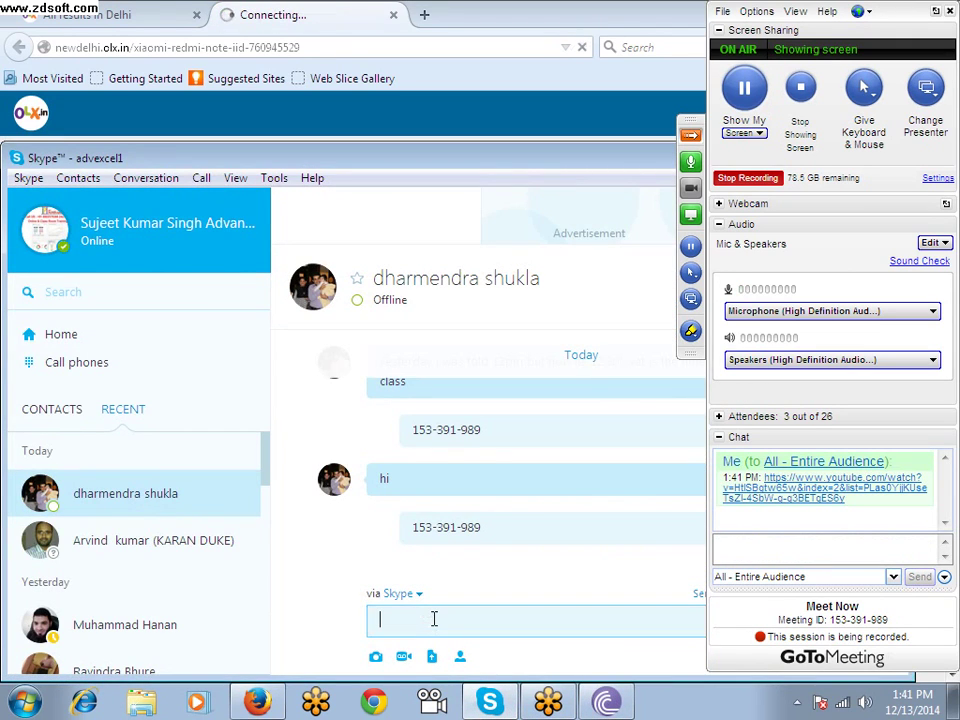
{"action": "key", "text": "ctrl+v"}
{"action": "key", "text": "Return"}
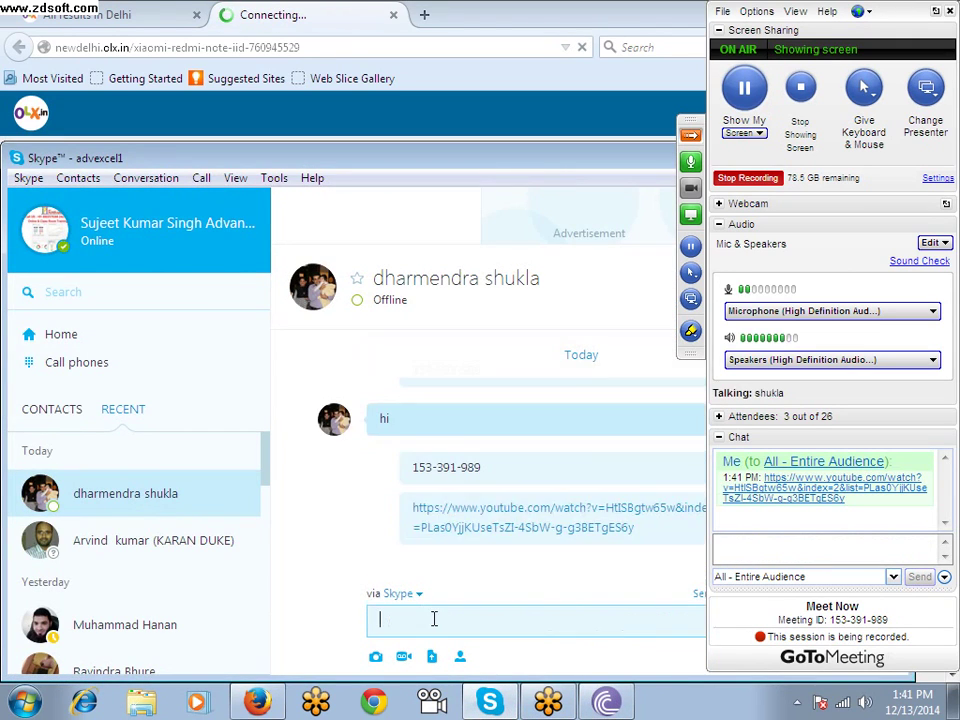
{"action": "left_click", "coordinate": [690, 134]}
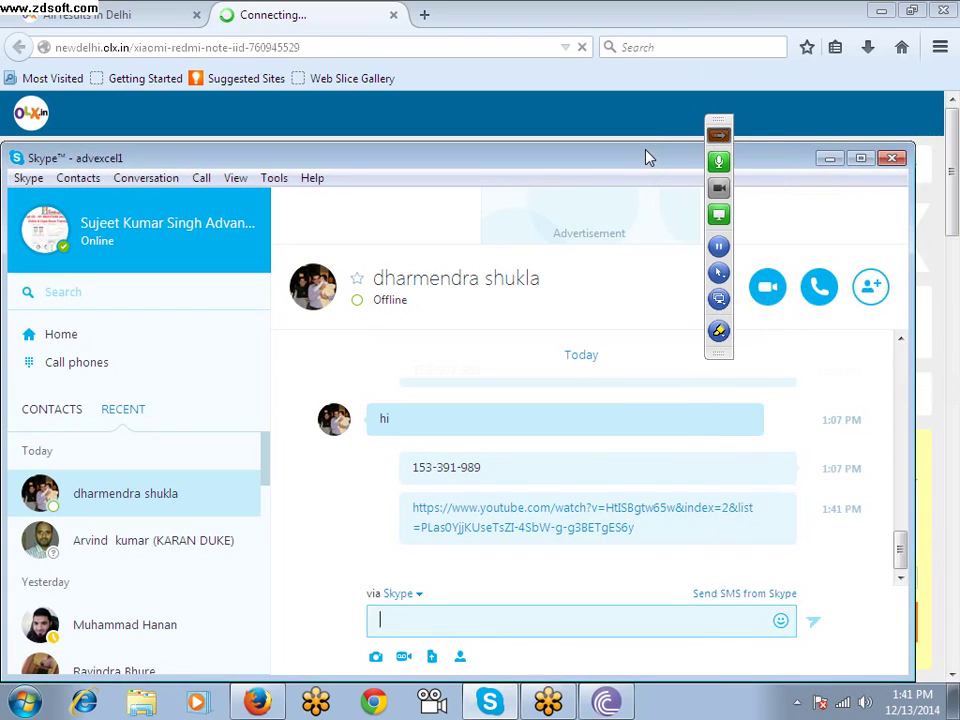
{"action": "left_click", "coordinate": [893, 159]}
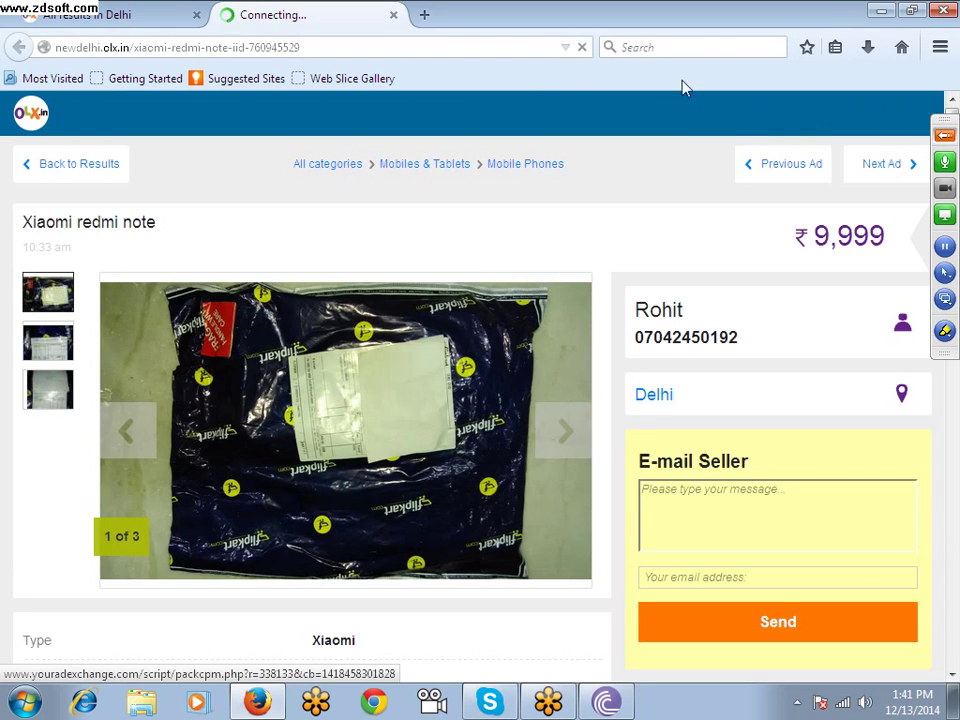
Step: Close the OLX listing tab and start entering a new web address
{"action": "left_click", "coordinate": [390, 17]}
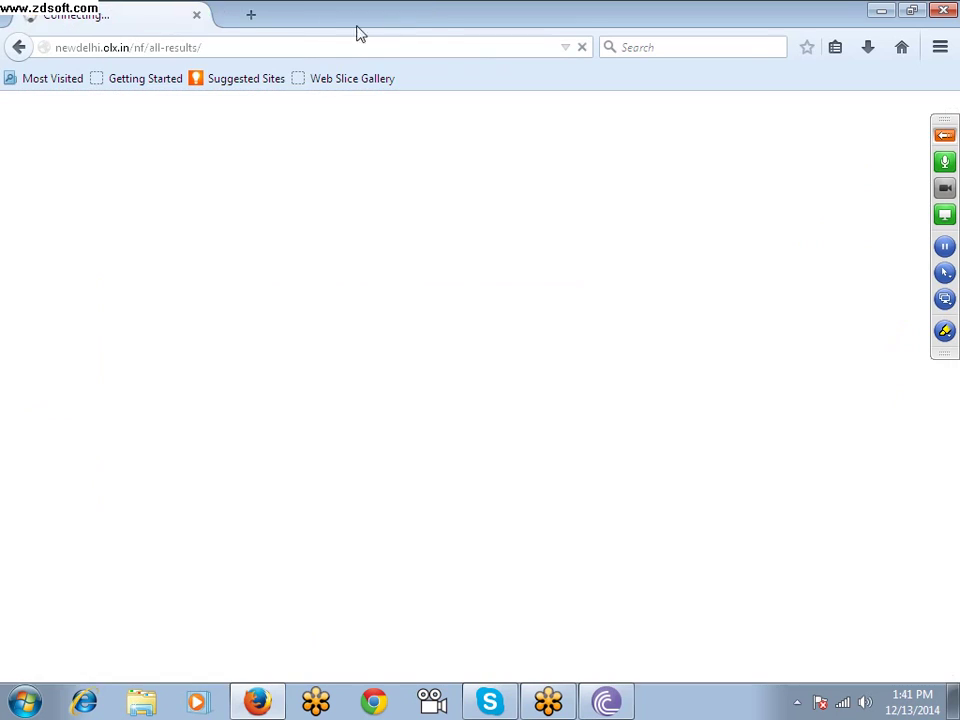
{"action": "left_click", "coordinate": [180, 45]}
{"action": "type", "text": "youtube.com/"}
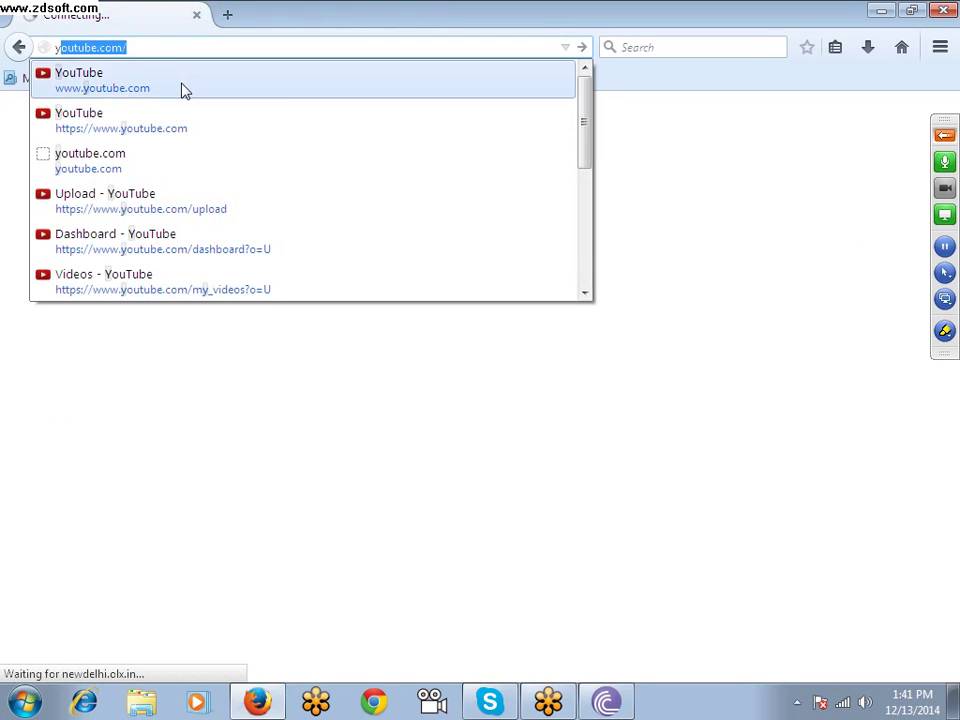